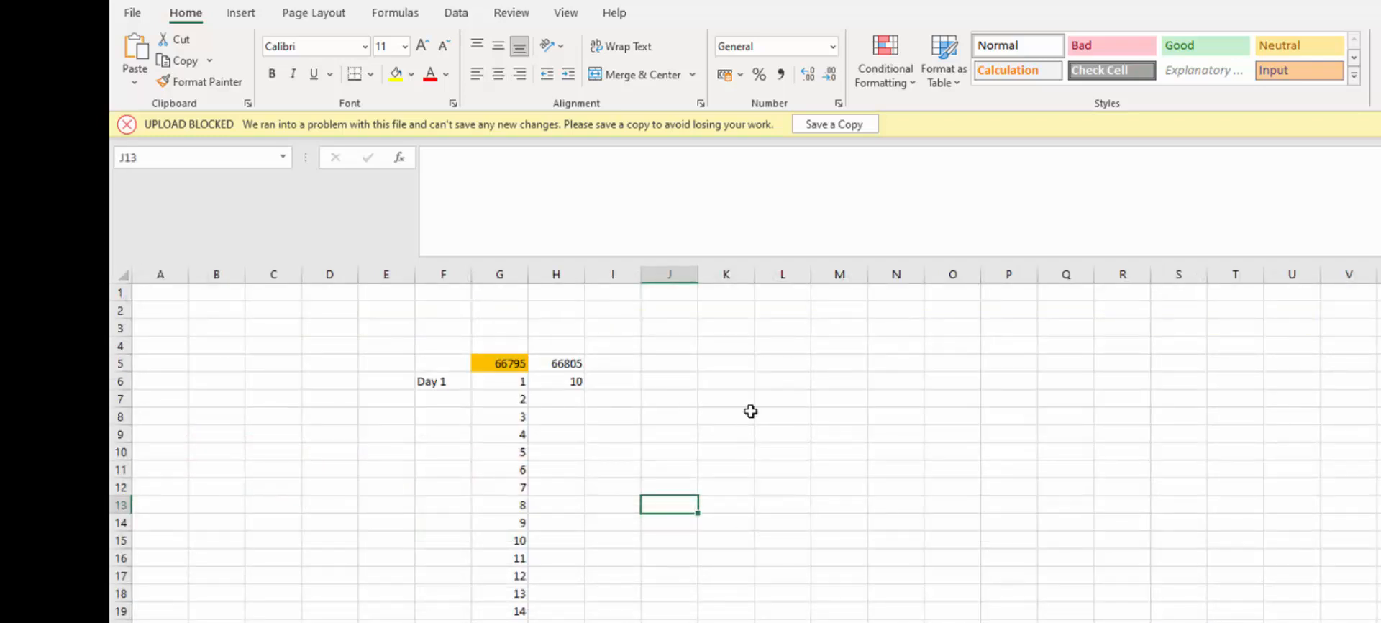
Enter the title "Saving Plan" in cell B3
left_click(742, 375)
left_click(736, 361)
left_click(227, 322)
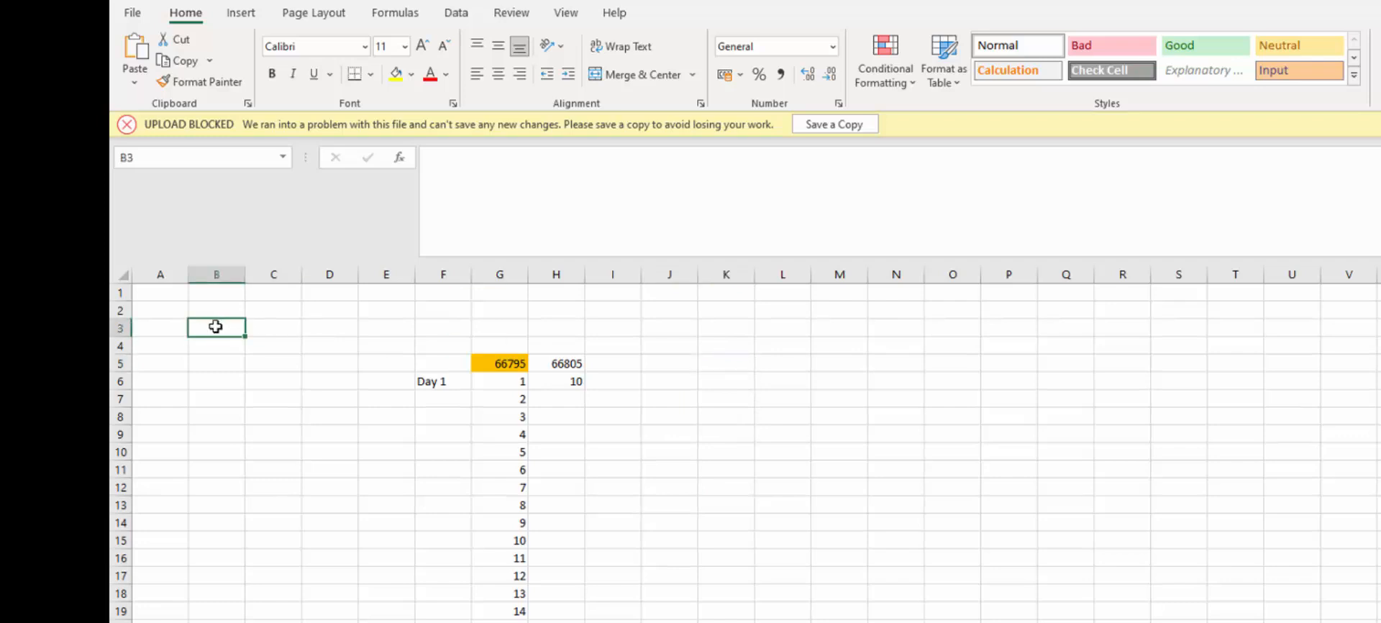
type("Saving Pl")
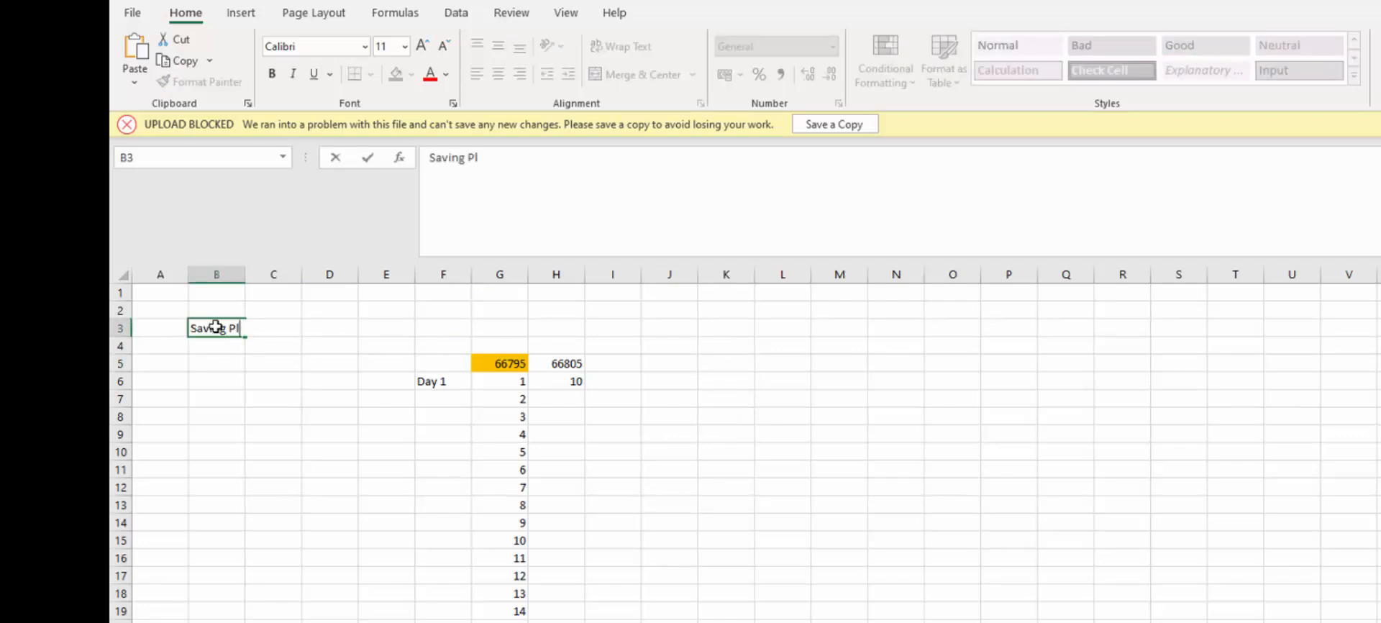
type("an")
key("Return")
Begin the plan description in cell B4 with "to save 1pence on Day 1, and then add 1 more pence every day,"
type("to ")
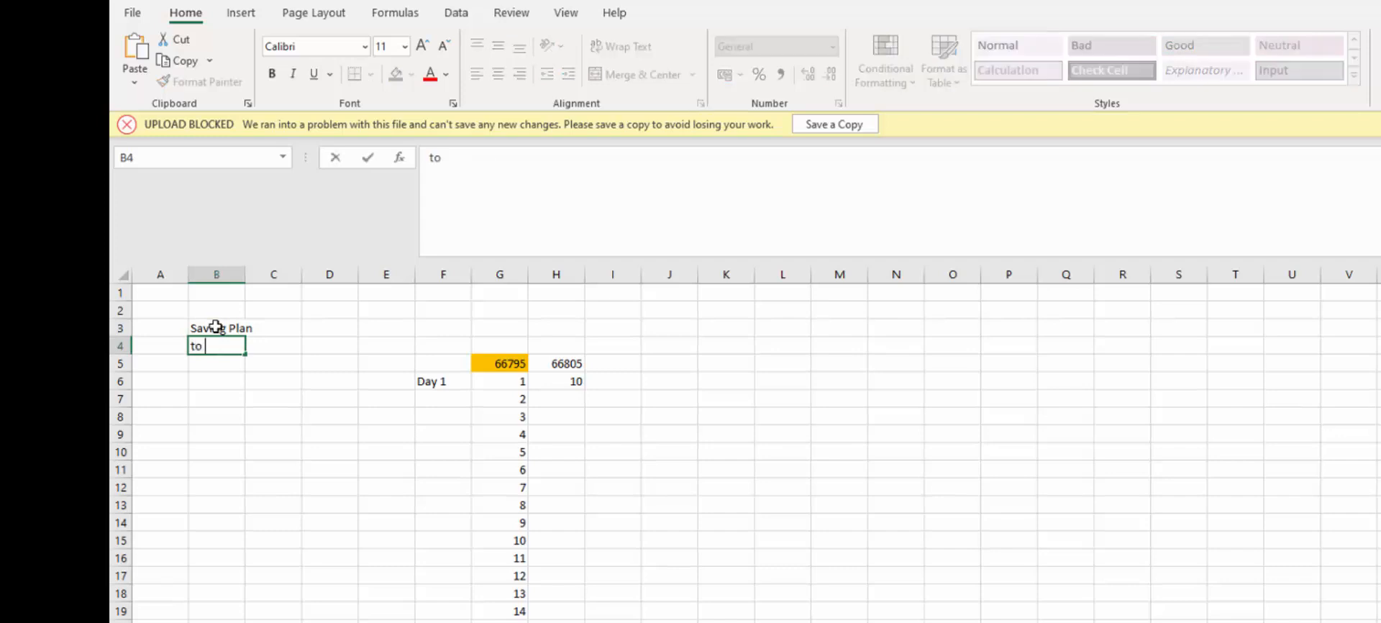
type("save 1pe")
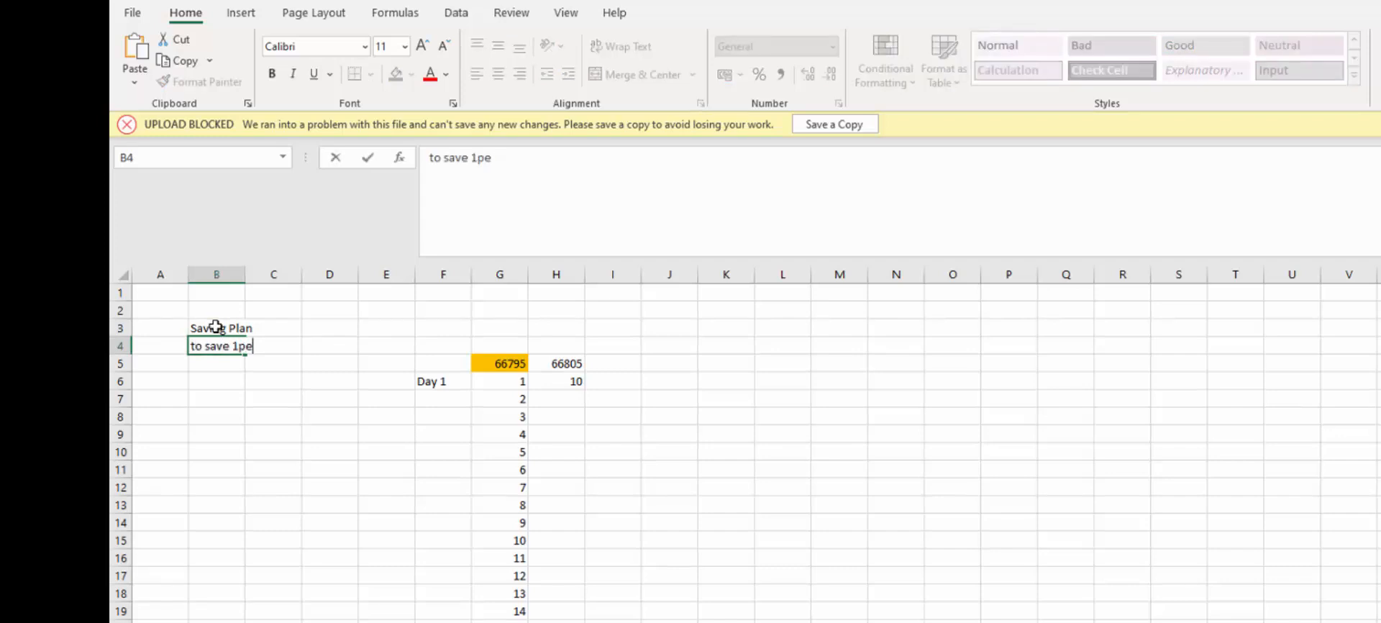
type("nce on Day 1, a")
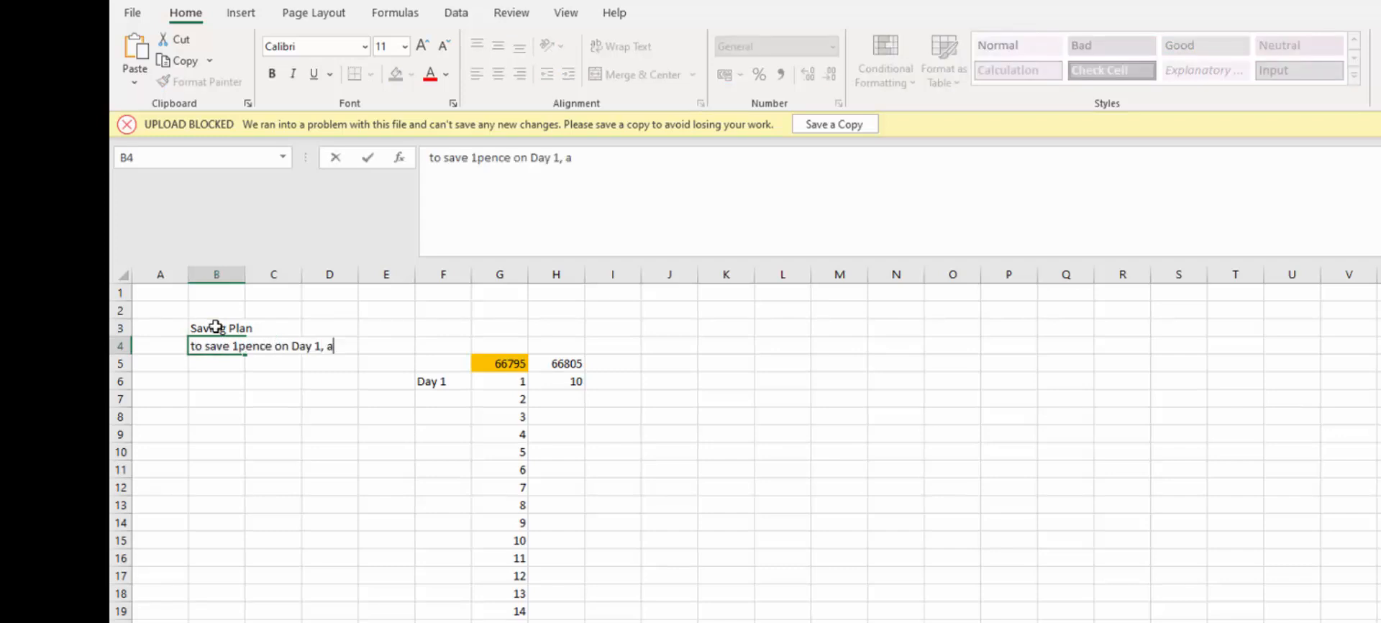
type("nd then add 1")
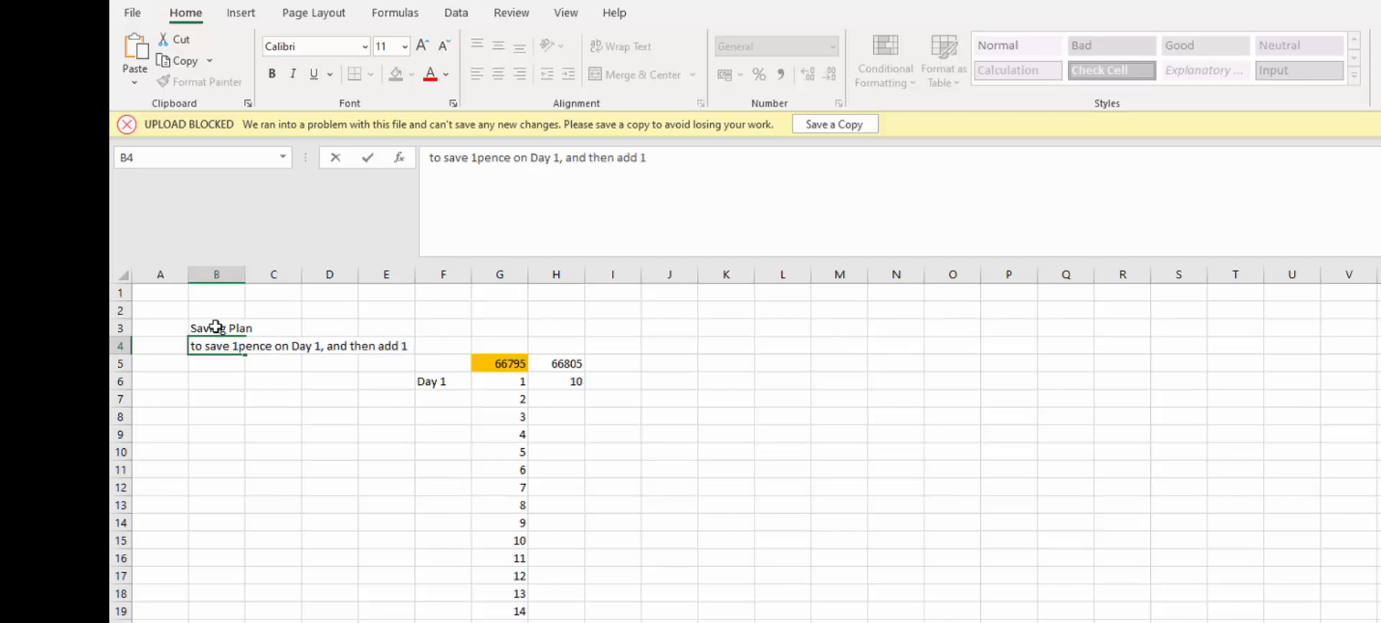
type(" more pence evry da")
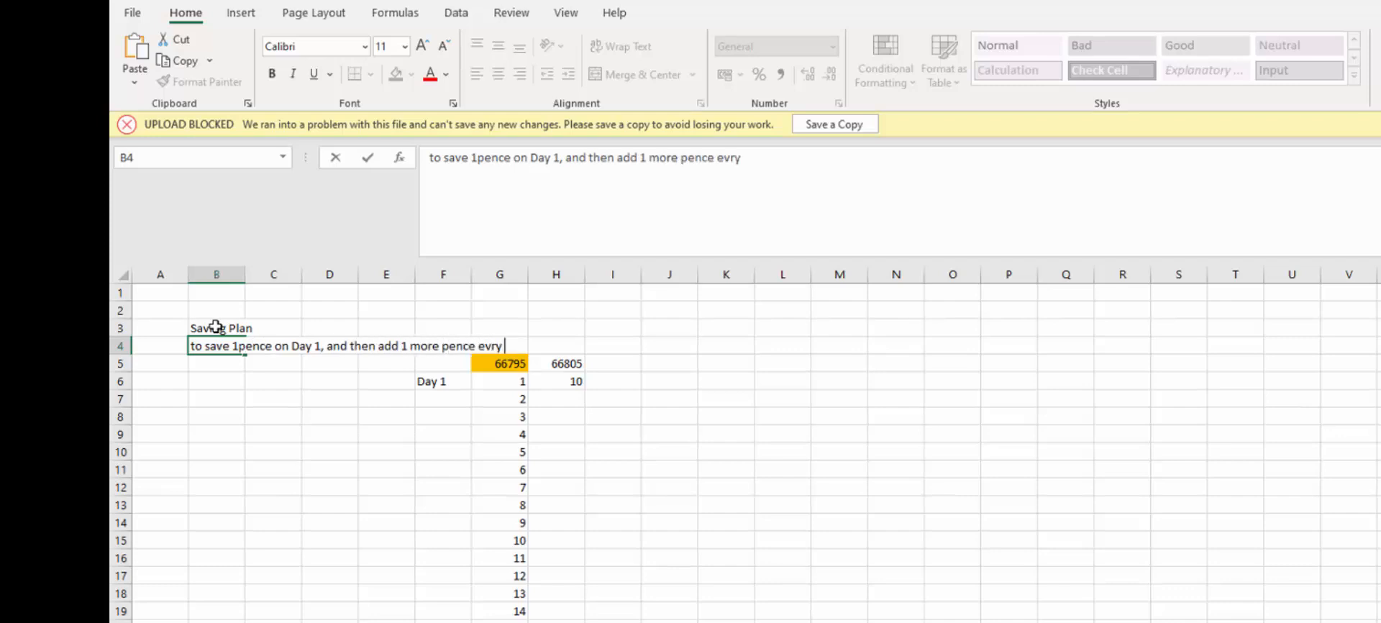
key("BackSpace")
key("BackSpace")
key("BackSpace")
key("BackSpace")
key("BackSpace")
type("ery day, which")
key("BackSpace")
key("BackSpace")
key("BackSpace")
key("BackSpace")
key("BackSpace")
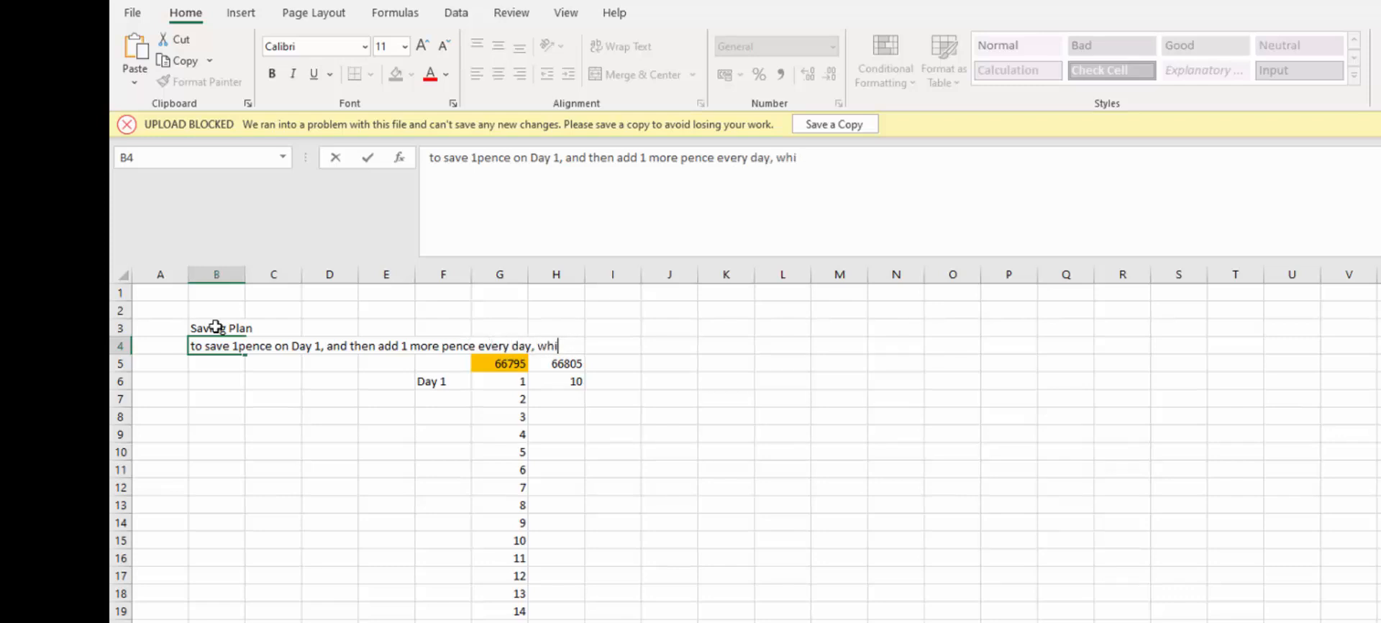
Complete the description in B4 with "that is Day 2 you put aside 2p, Day 3 3p..."
type("that is Day 2,")
key("BackSpace")
key("BackSpace")
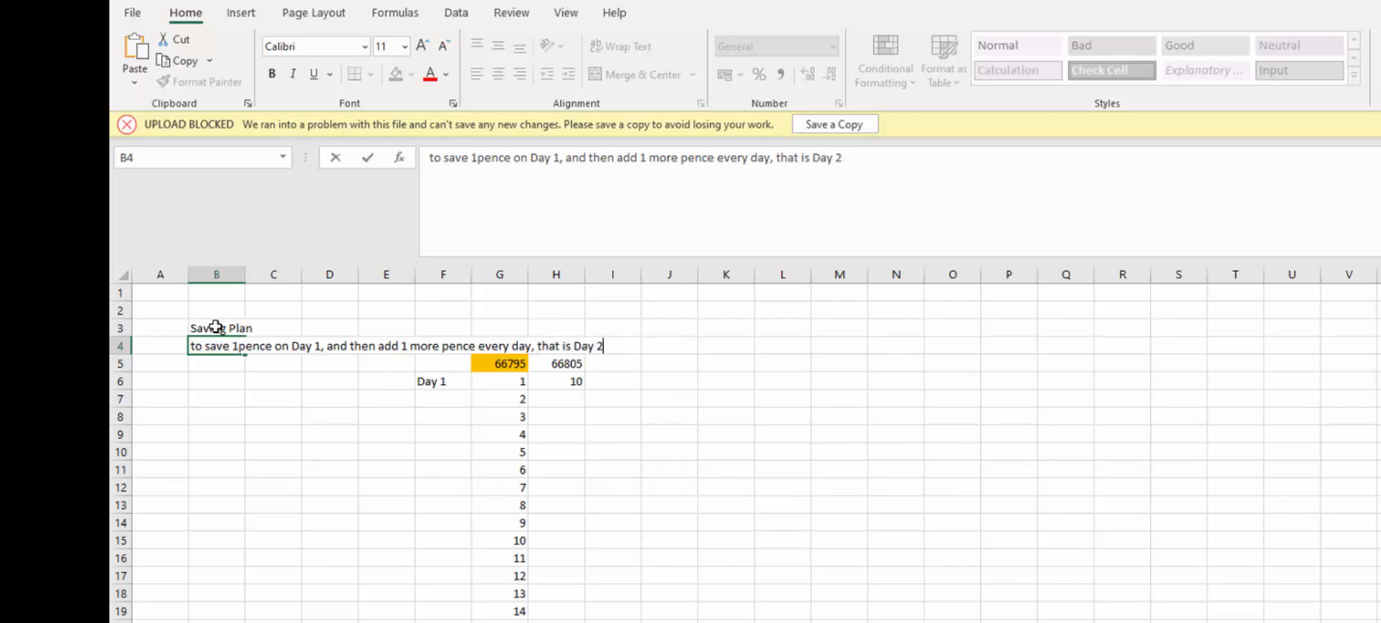
type("you a")
key("BackSpace")
type("put ad")
key("BackSpace")
type("side ")
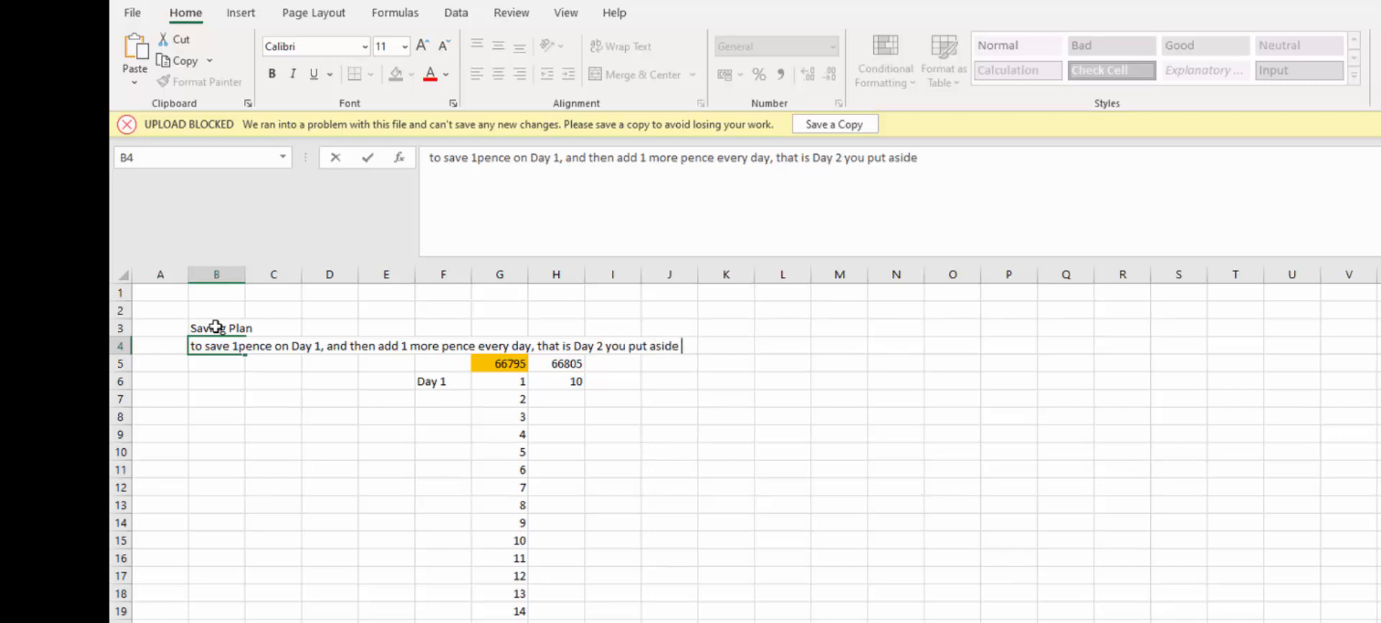
type("2 pences")
key("BackSpace")
key("BackSpace")
key("BackSpace")
key("BackSpace")
key("BackSpace")
key("BackSpace")
key("BackSpace")
type("p, Day 3")
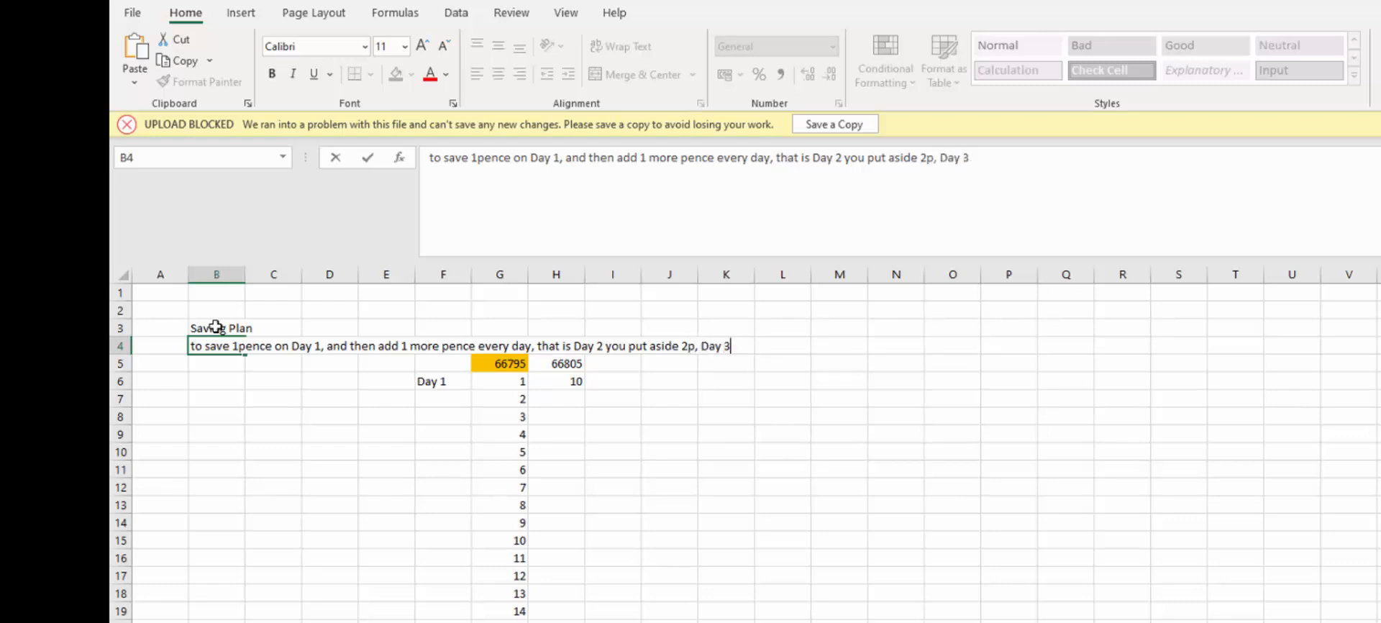
type(" 3p...")
key("Return")
Enter the question "how much in total you can save in a year 365 days." in cell B5
type("how much in o")
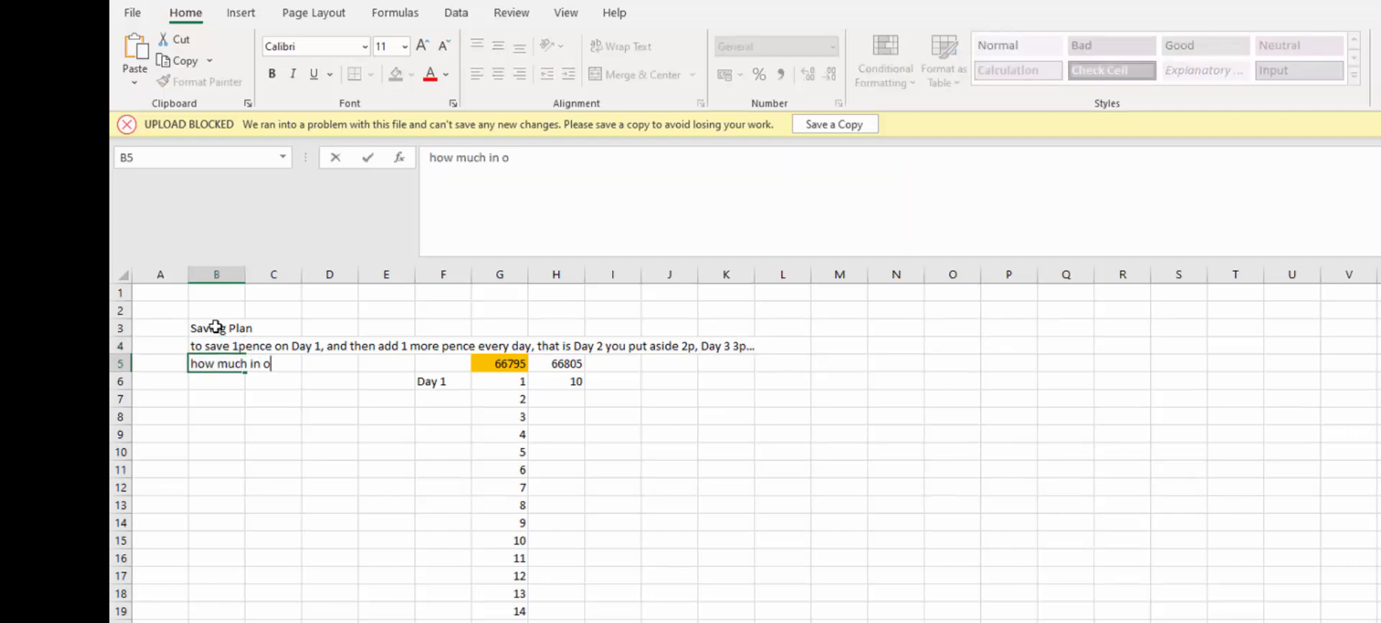
key("BackSpace")
type("total you can save over")
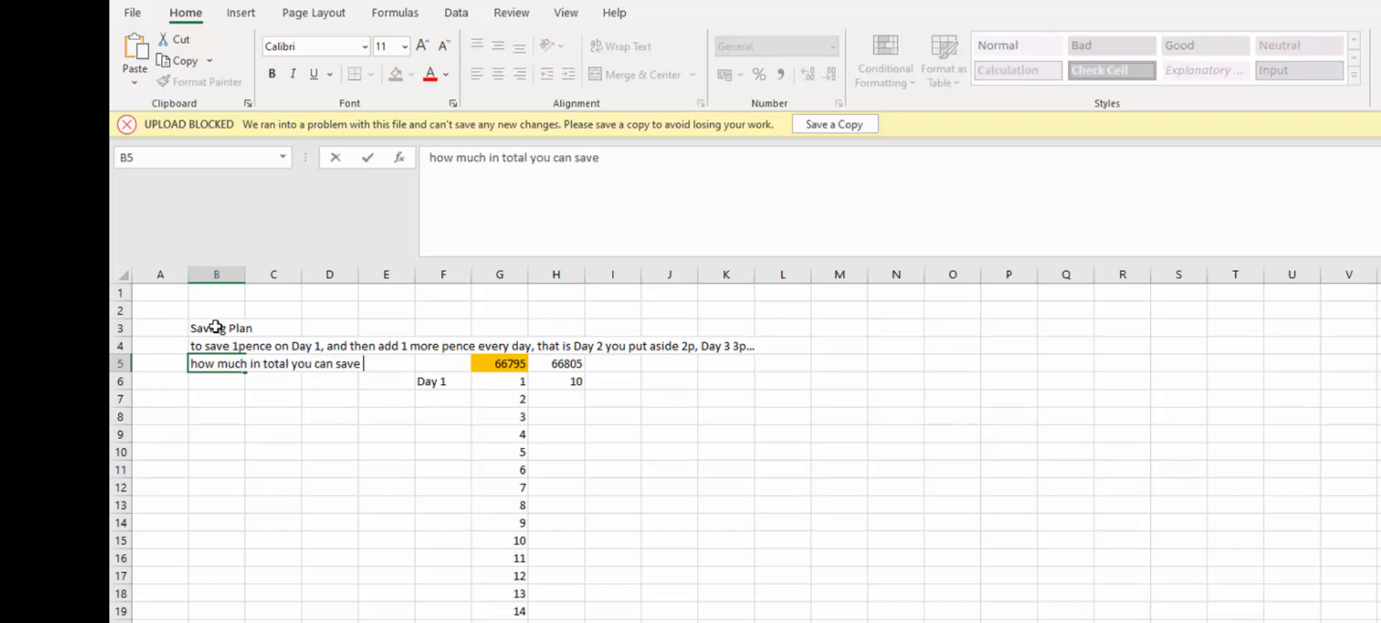
key("BackSpace")
key("BackSpace")
key("BackSpace")
key("BackSpace")
type("i")
key("BackSpace")
type("in a year 3565")
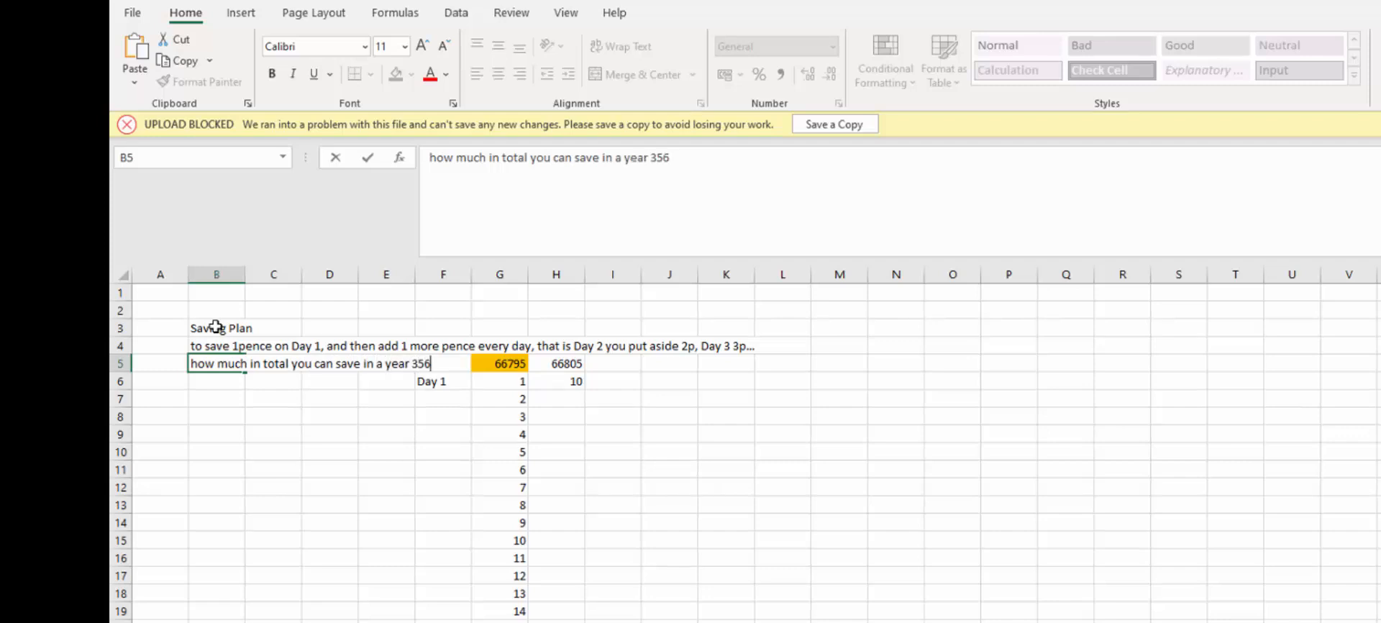
key("BackSpace")
key("BackSpace")
key("BackSpace")
type("65 da ys.")
key("Return")
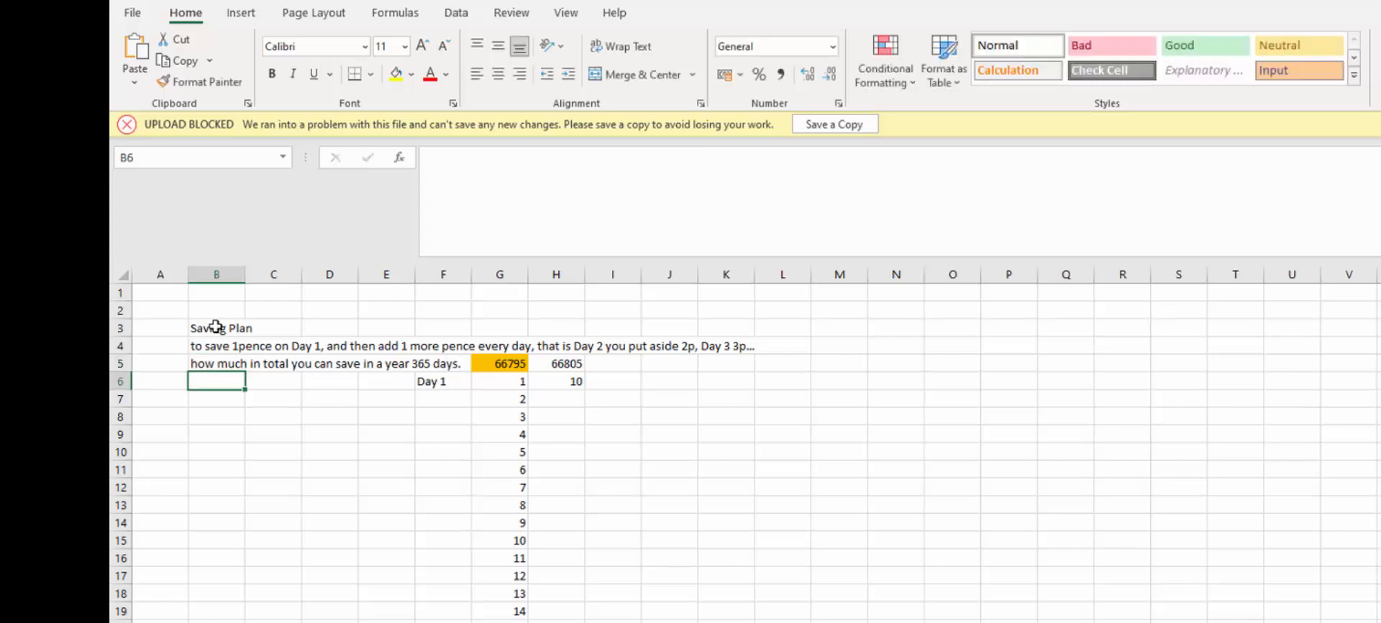
Move the three text lines from B3:B5 up to B1:B3
left_click_drag(215, 333, 215, 367)
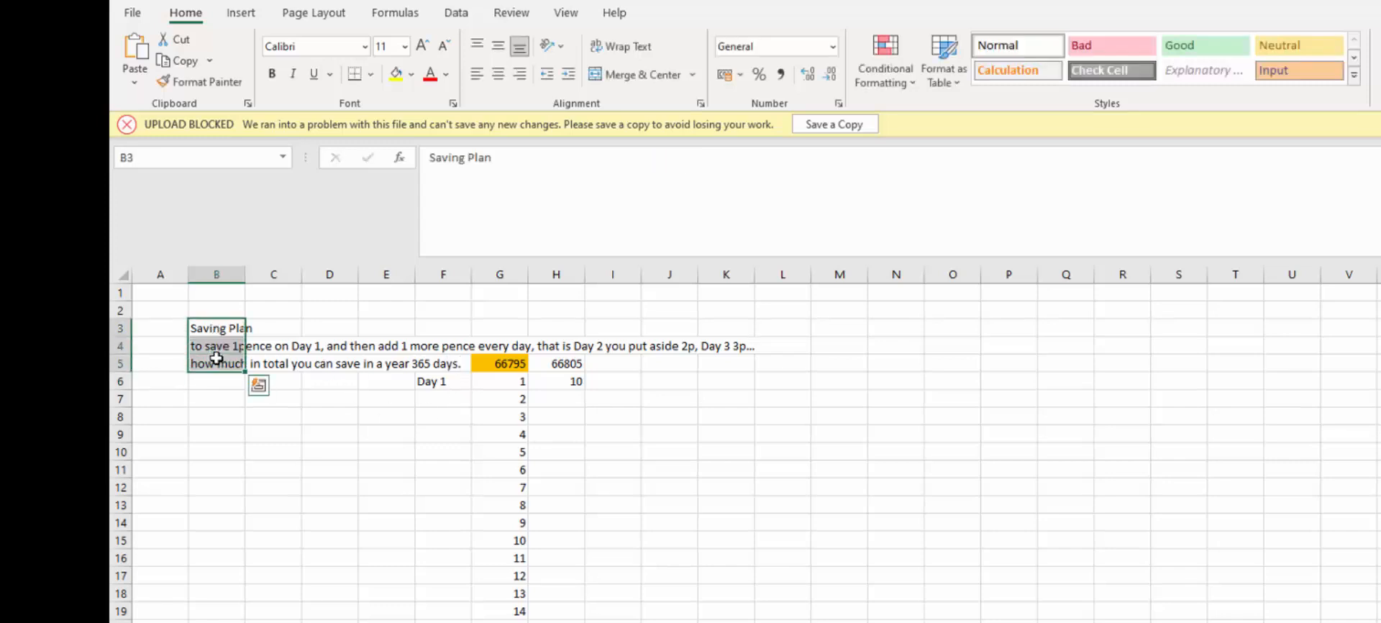
key("ctrl+c")
left_click(194, 292)
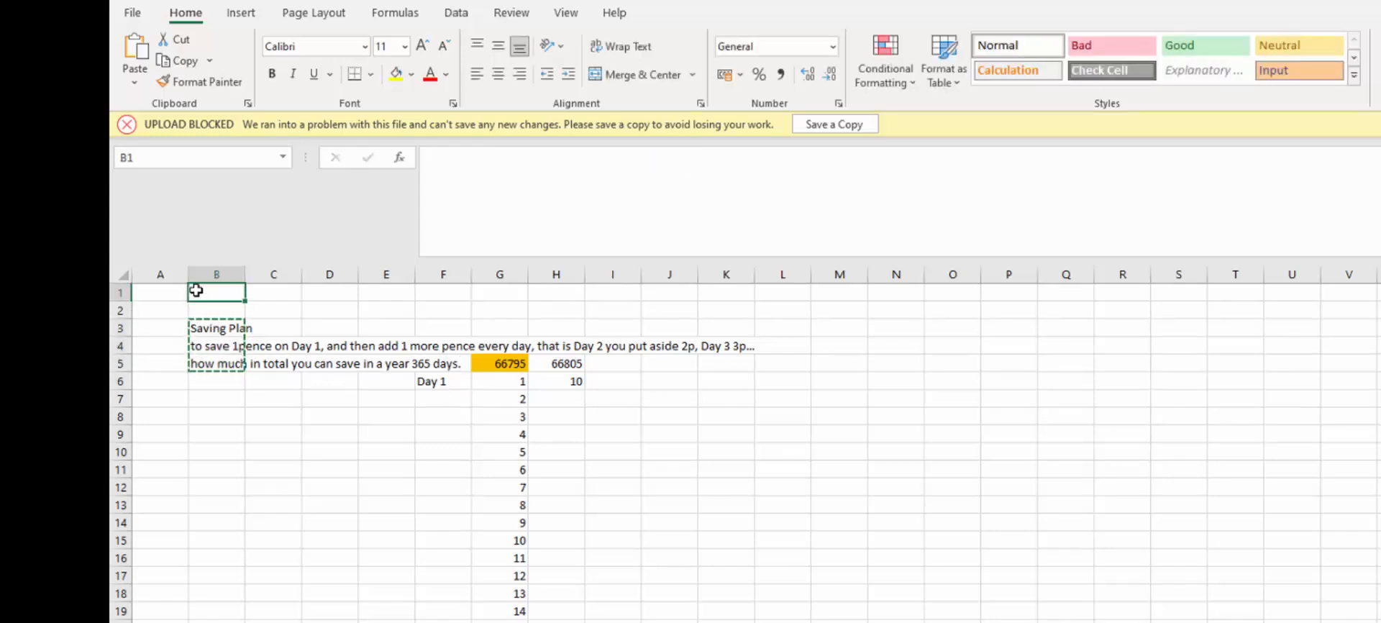
key("ctrl+v")
left_click(231, 389)
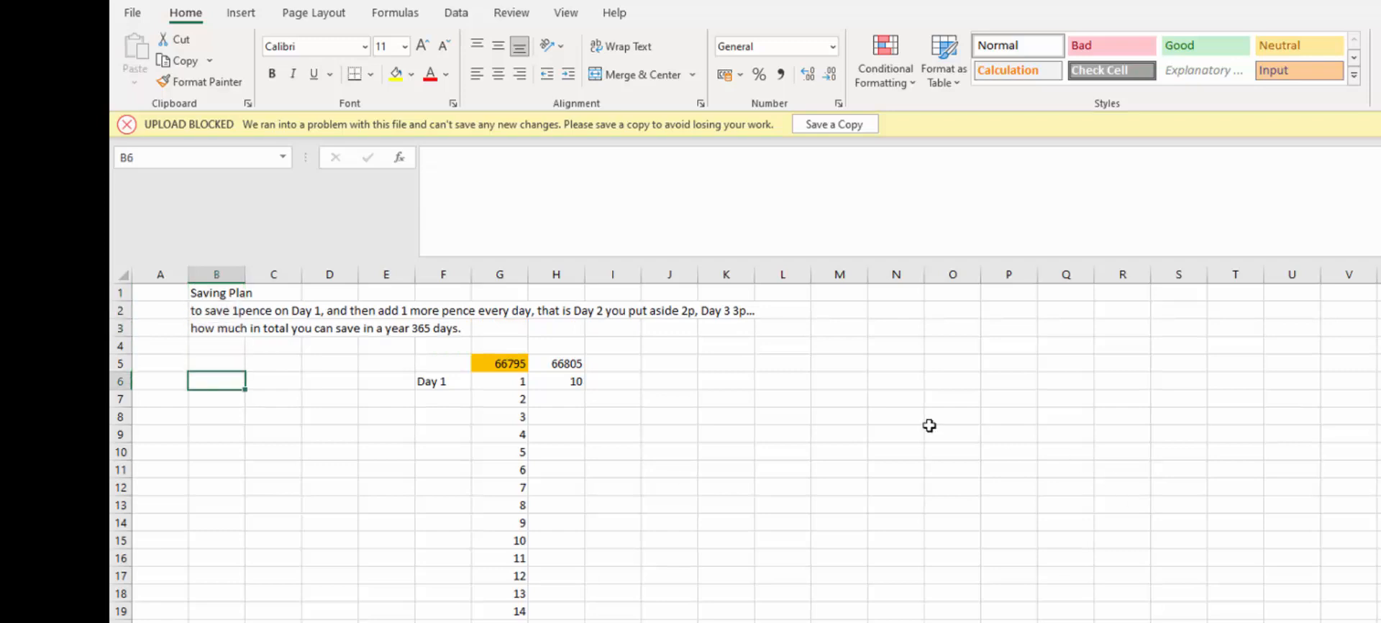
Examine the daily saving amounts in column G from row 6 down to about row 350
left_click(823, 419)
left_click(503, 382)
left_click(503, 434)
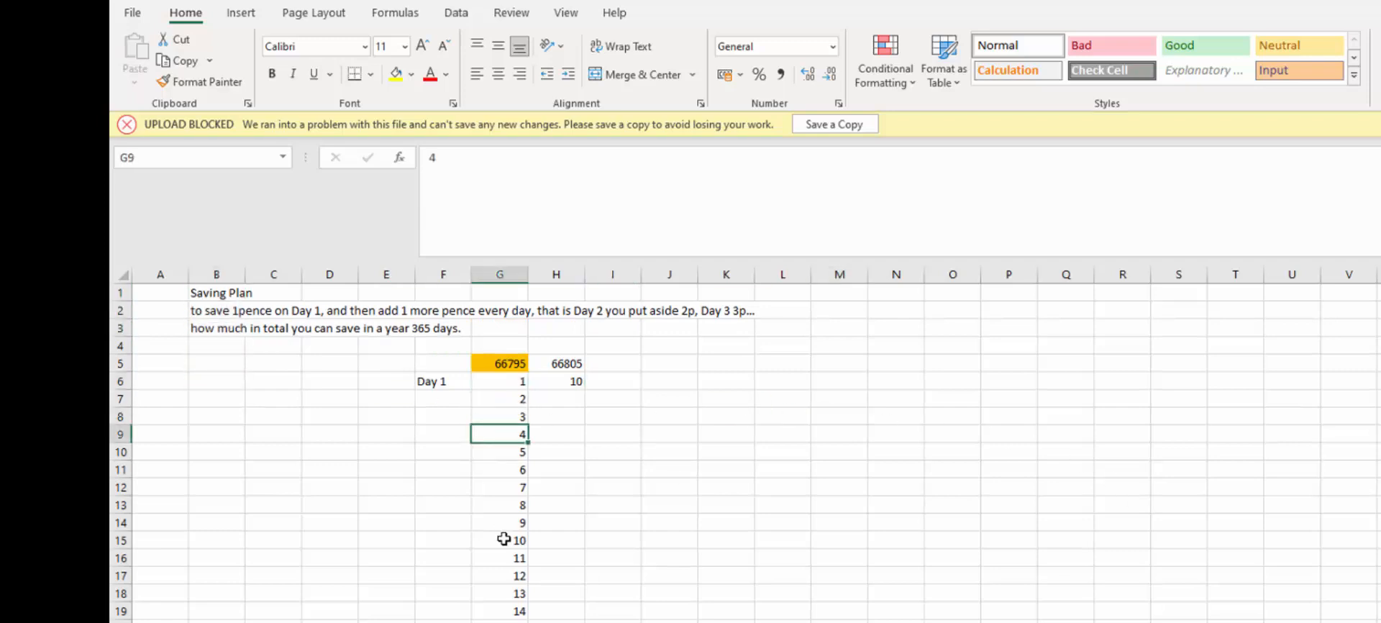
left_click(505, 539)
scroll(744, 454, "down", 20)
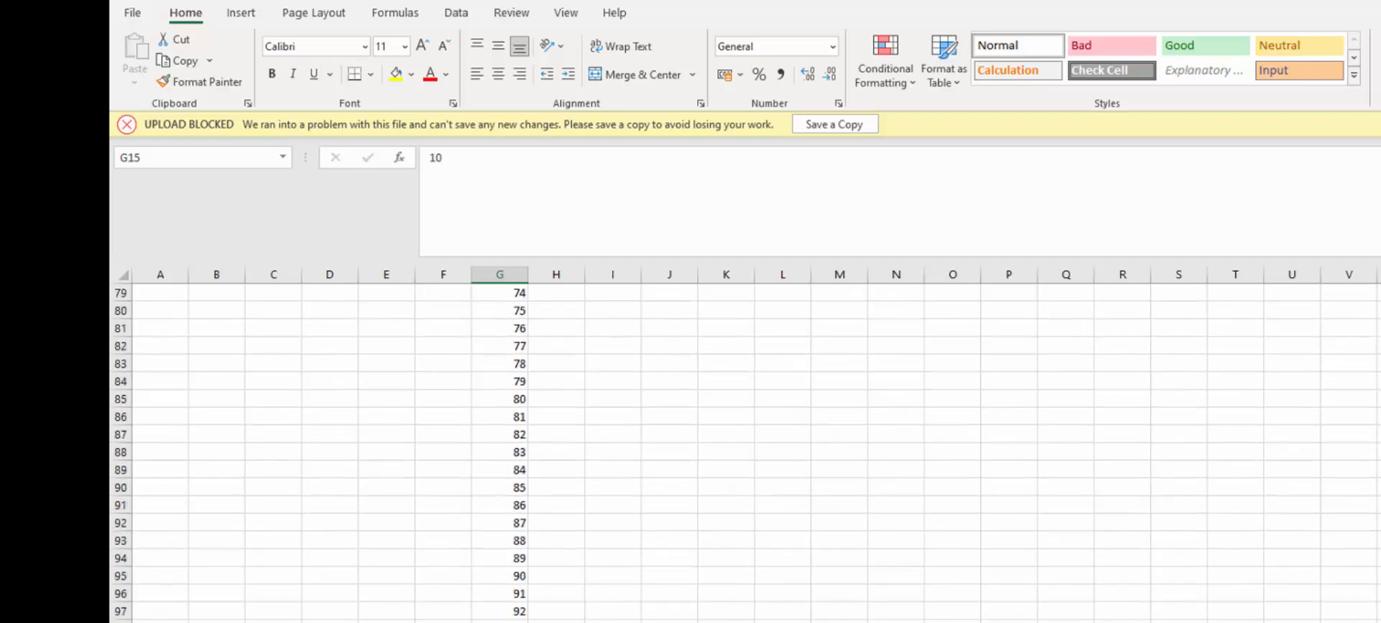
scroll(745, 453, "down", 20)
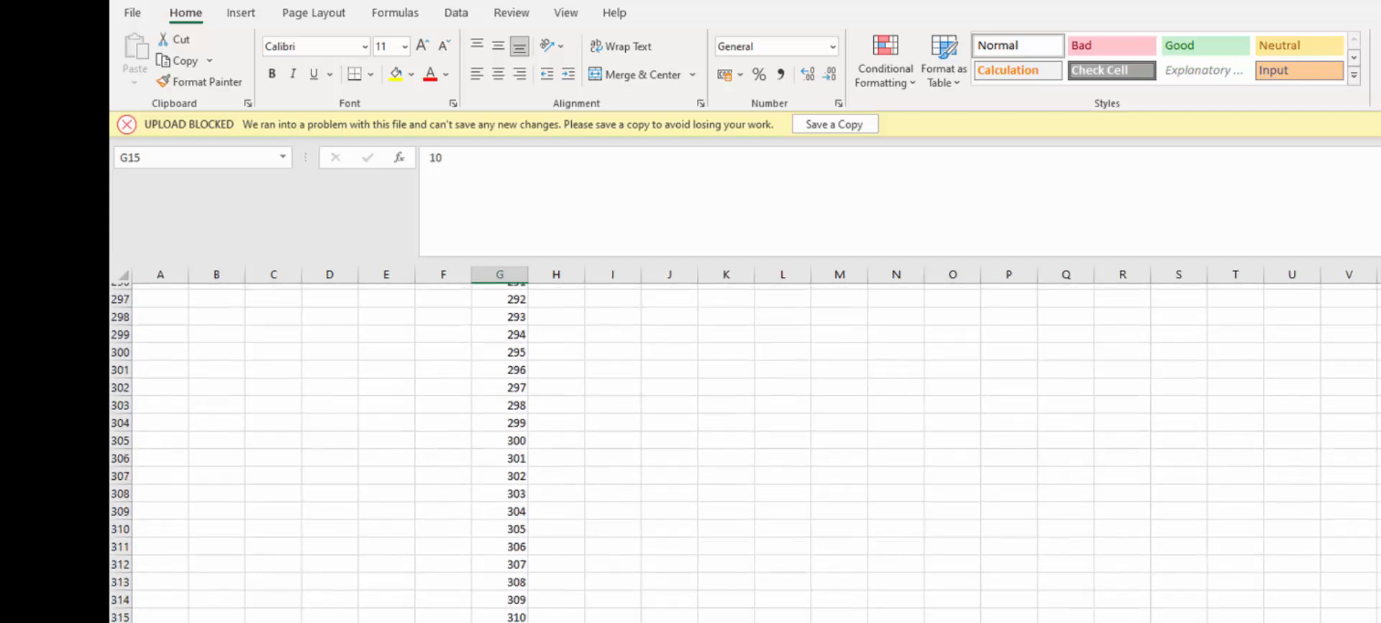
scroll(744, 453, "down", 15)
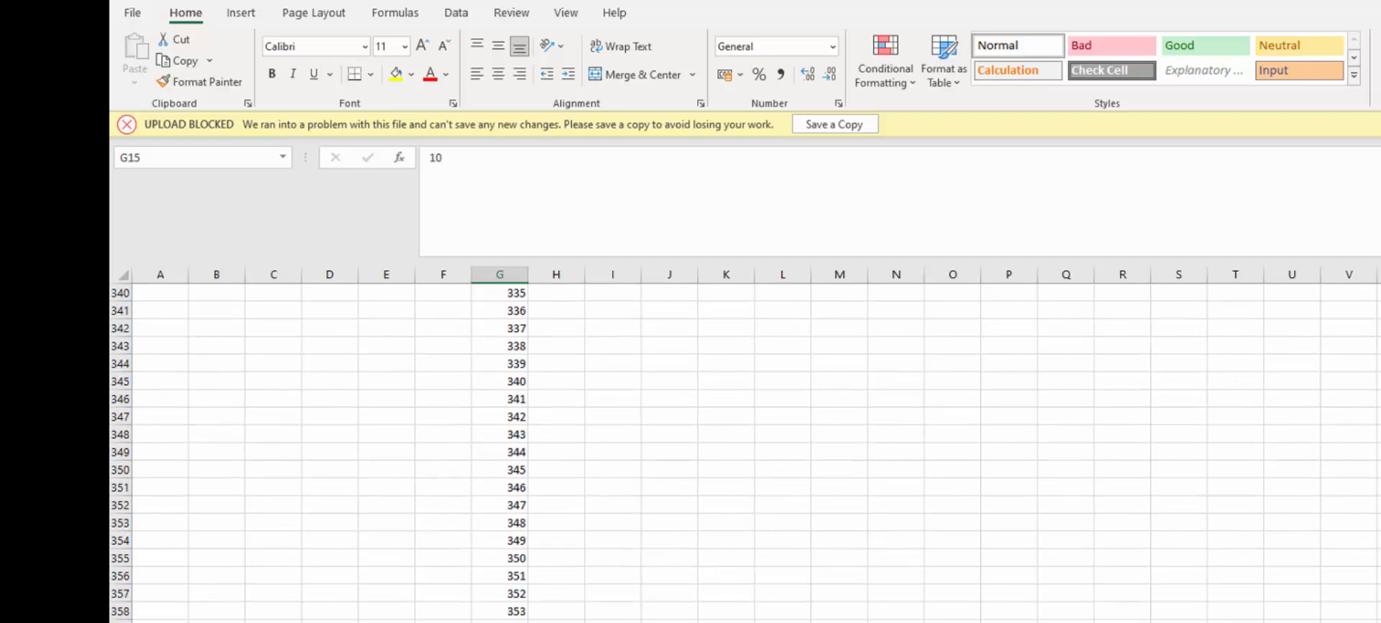
left_click(120, 622)
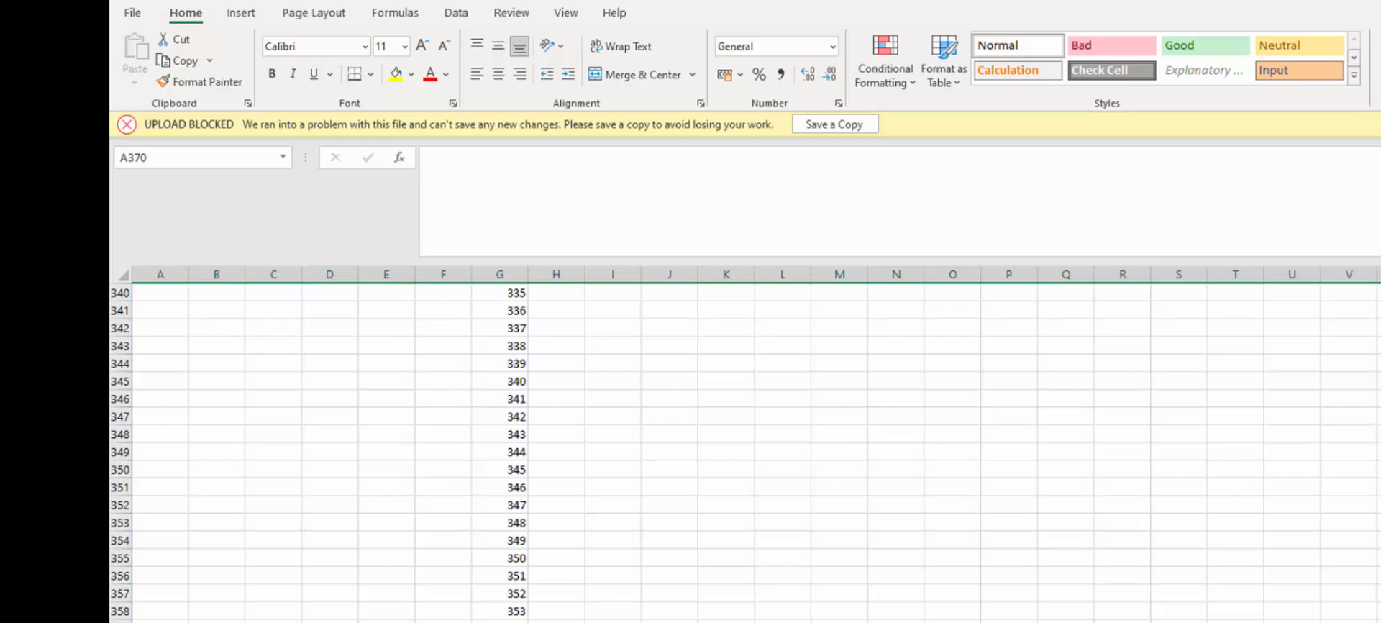
left_click(506, 274)
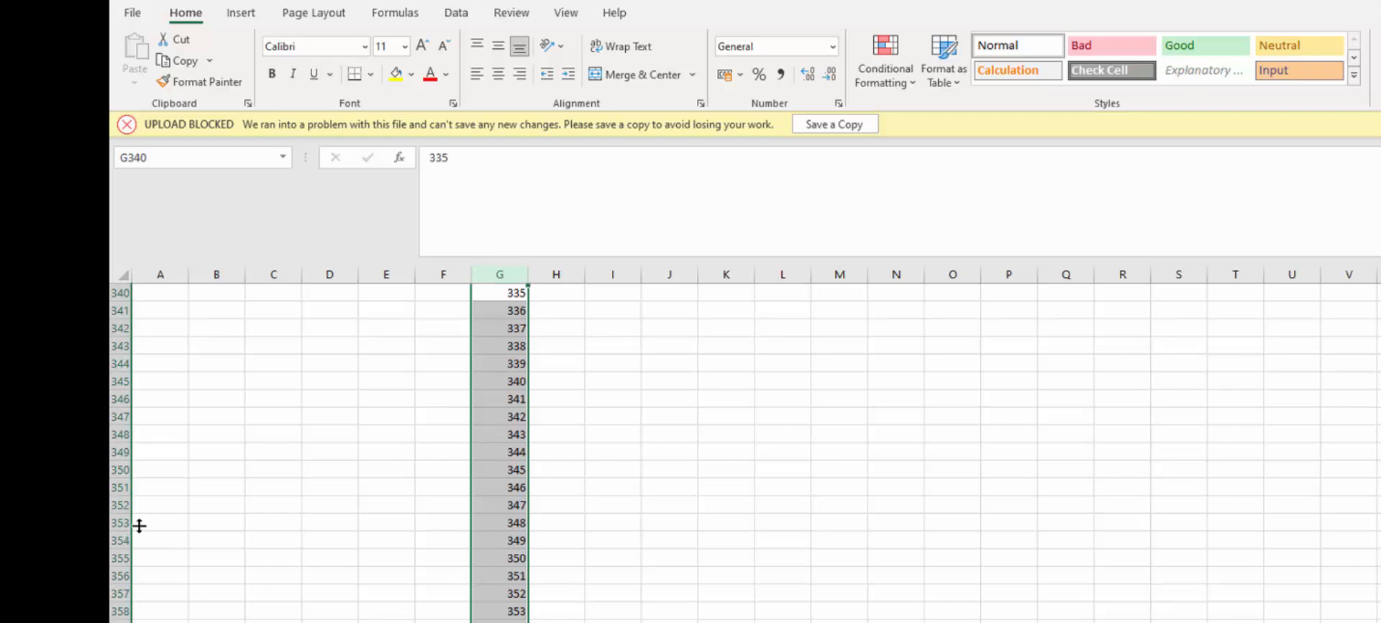
left_click(502, 469)
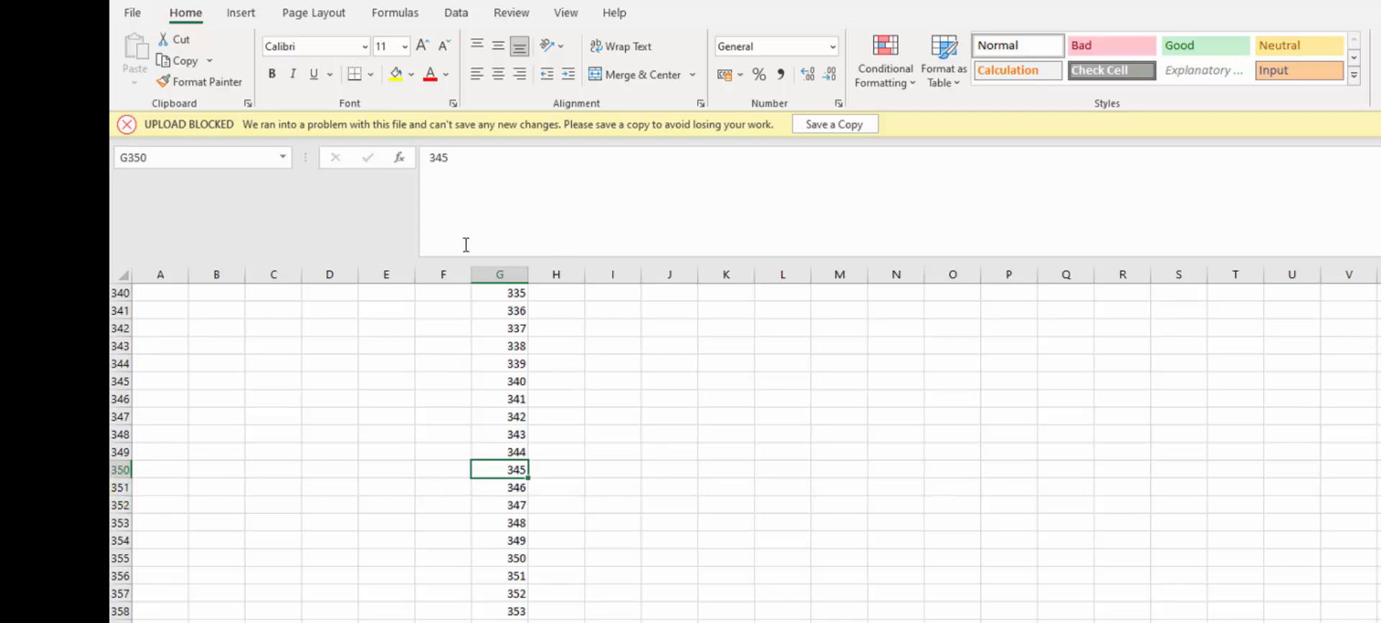
left_click(500, 274)
left_click(495, 469)
scroll(745, 451, "down", 2)
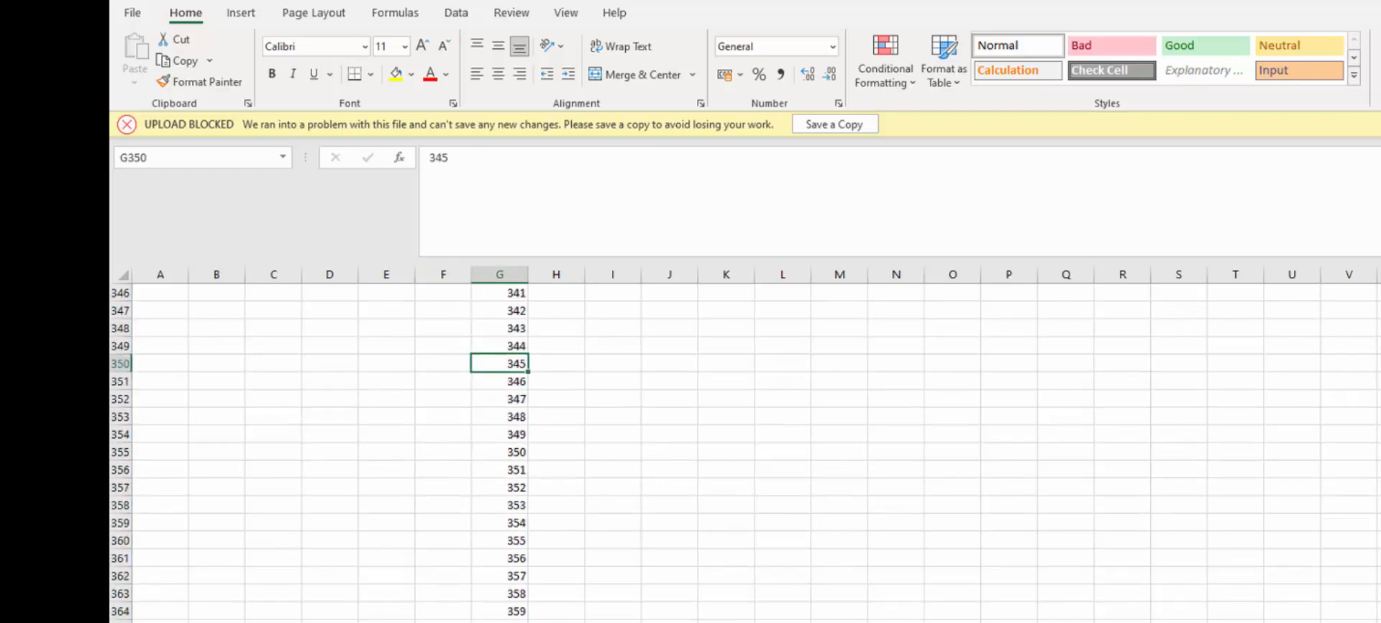
Check the last daily amount in cell G370, and return to the first amount and the total above it in column G
key("Down")
key("Down")
key("Down")
key("Down")
key("Down")
key("Down")
key("Down")
key("Down")
key("Down")
key("Down")
key("Down")
key("Down")
key("Down")
key("Down")
key("Down")
key("Down")
key("Down")
key("Down")
key("Down")
key("Down")
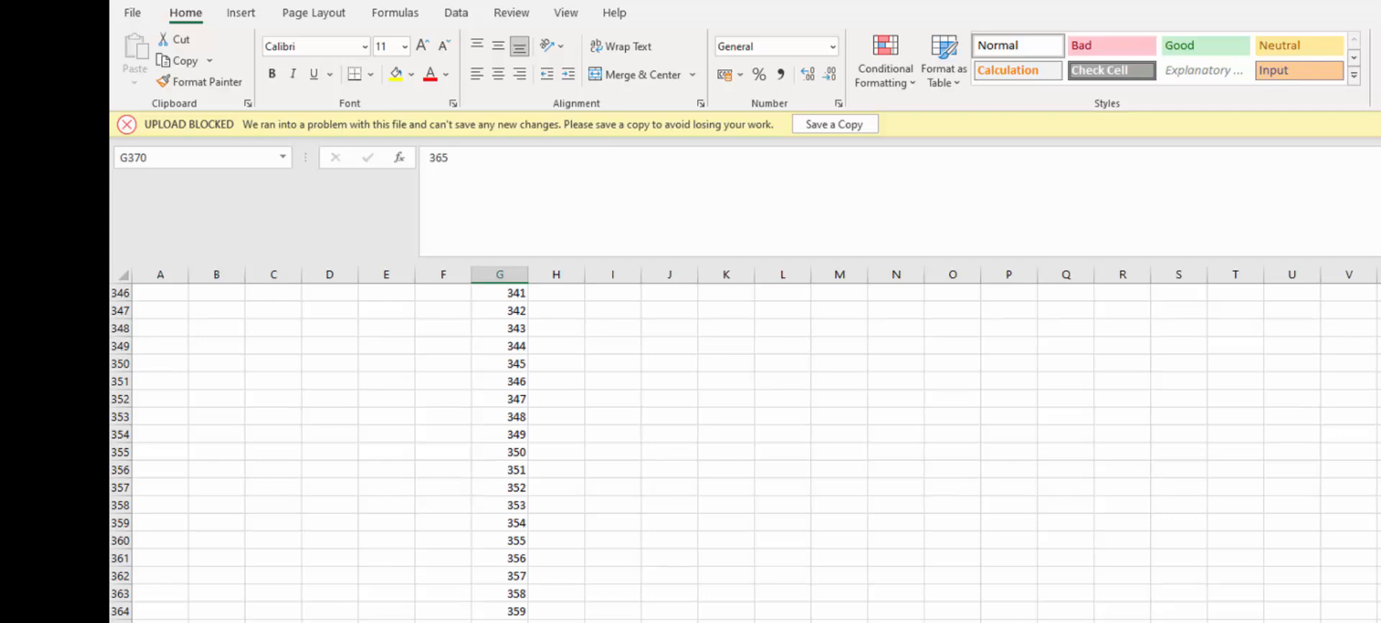
scroll(746, 452, "up", 20)
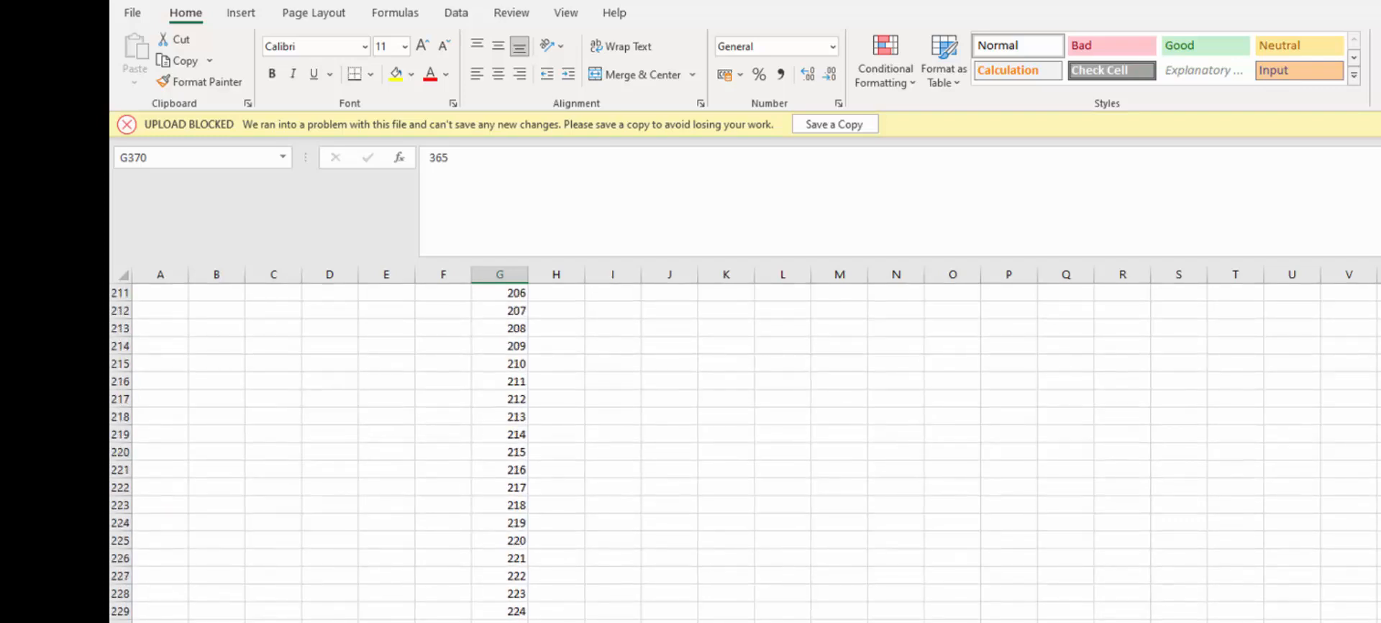
scroll(745, 452, "up", 20)
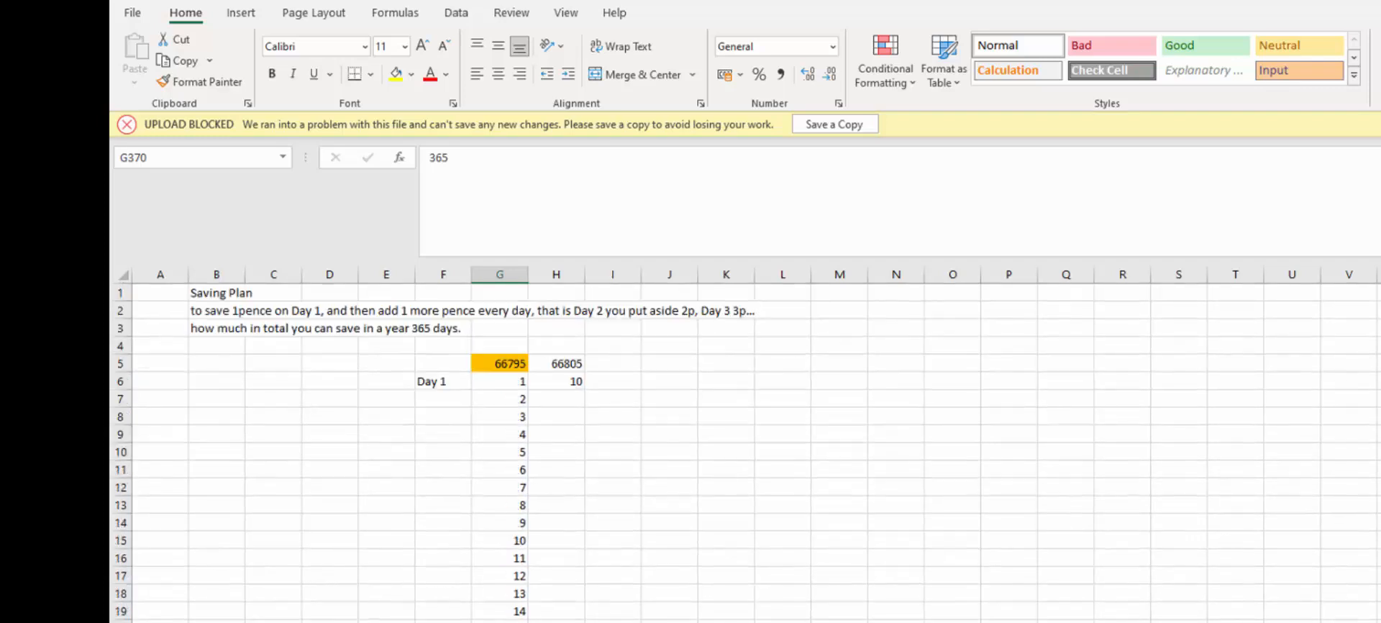
left_click(503, 380)
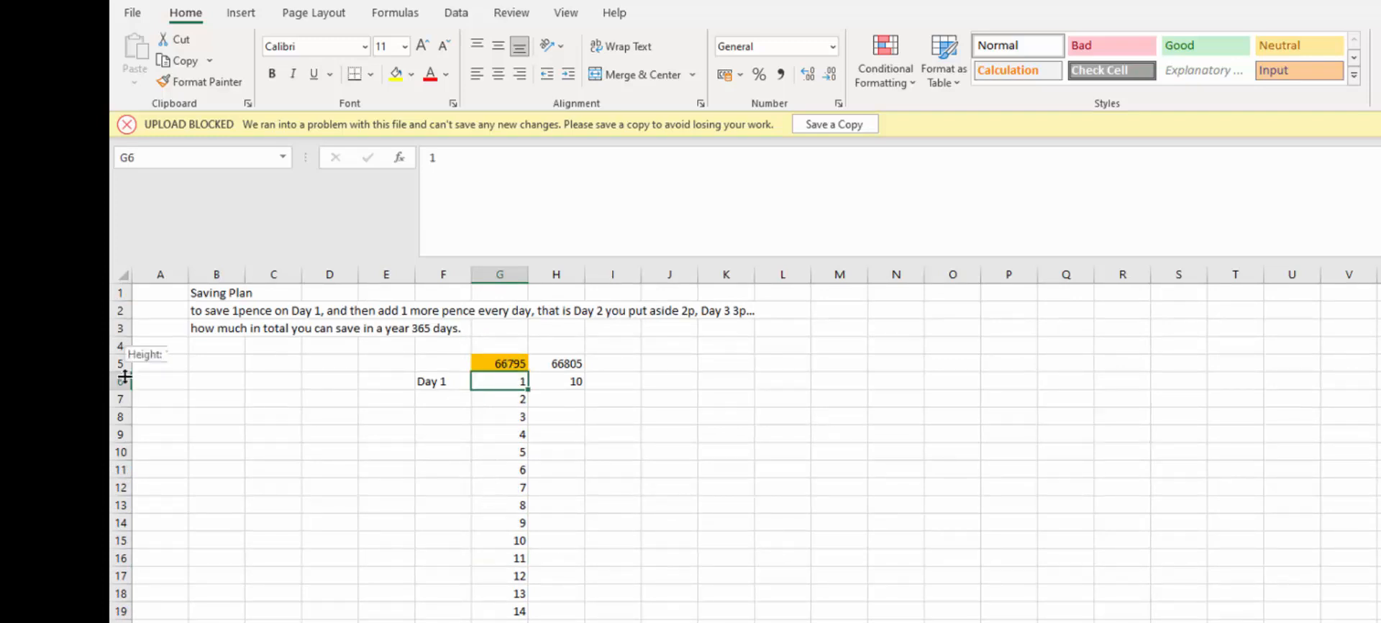
left_click(494, 361)
left_click(625, 448)
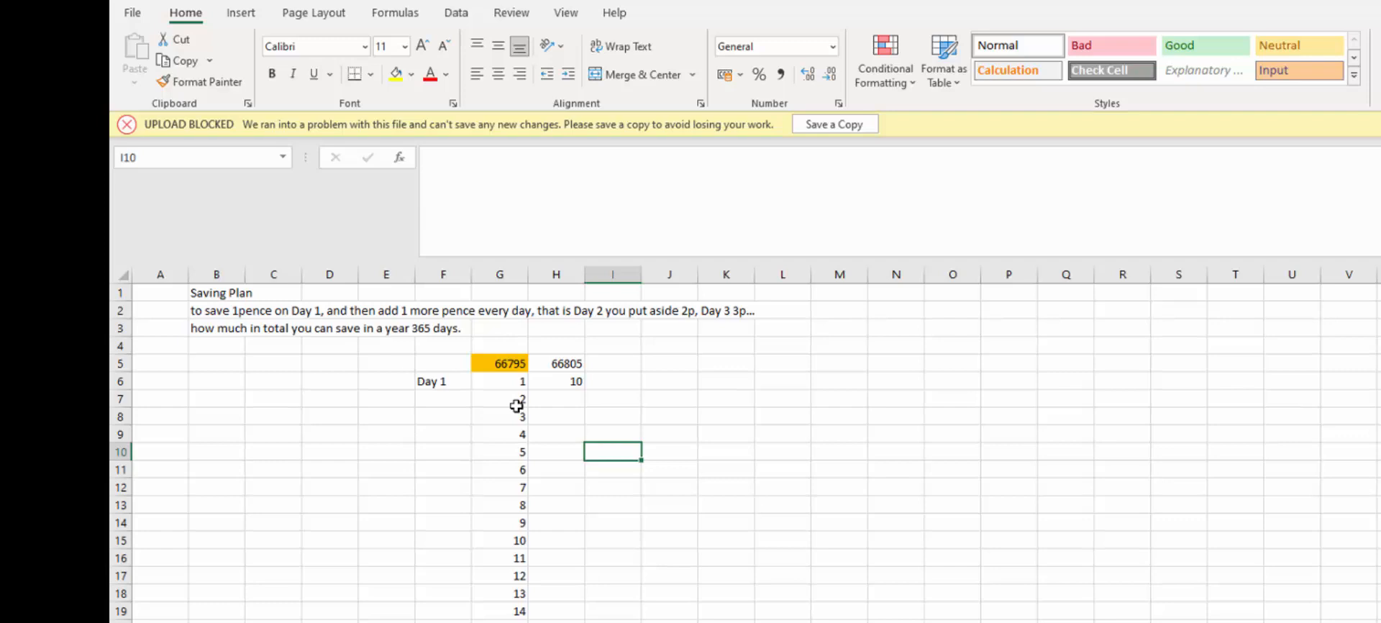
Clear the total in the highlighted cell G5 and the contents of H5:H8
left_click(505, 364)
key("Delete")
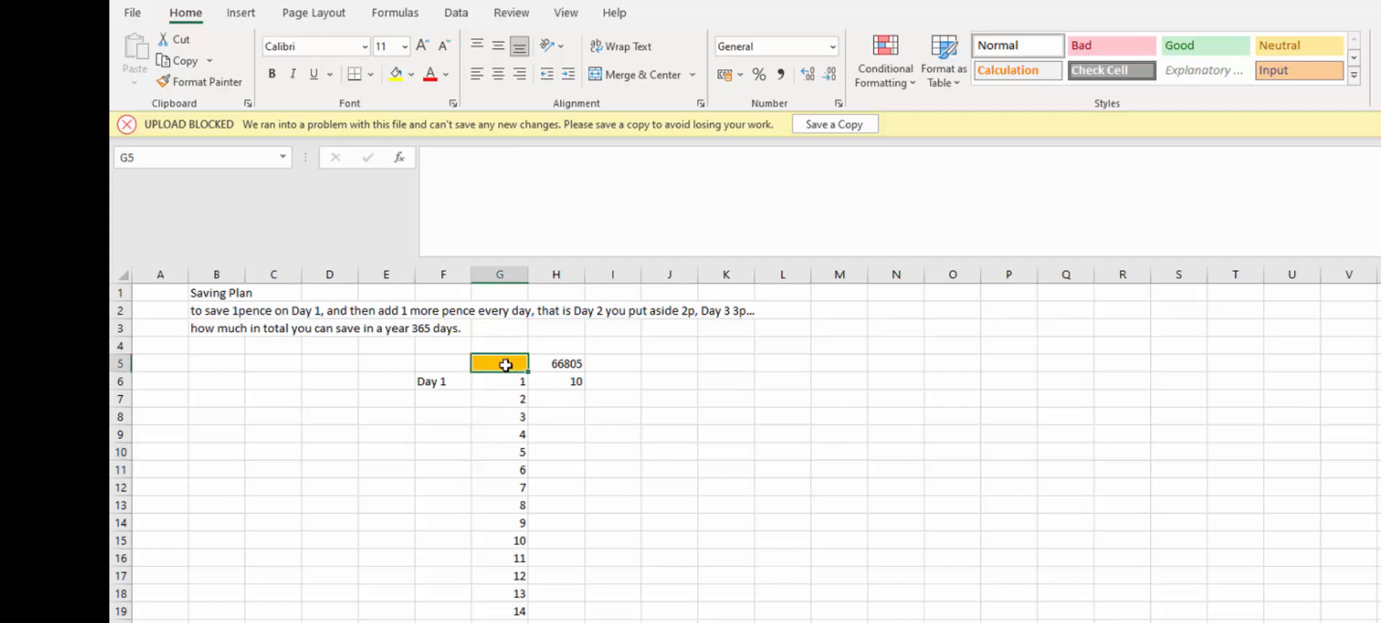
left_click_drag(561, 358, 573, 416)
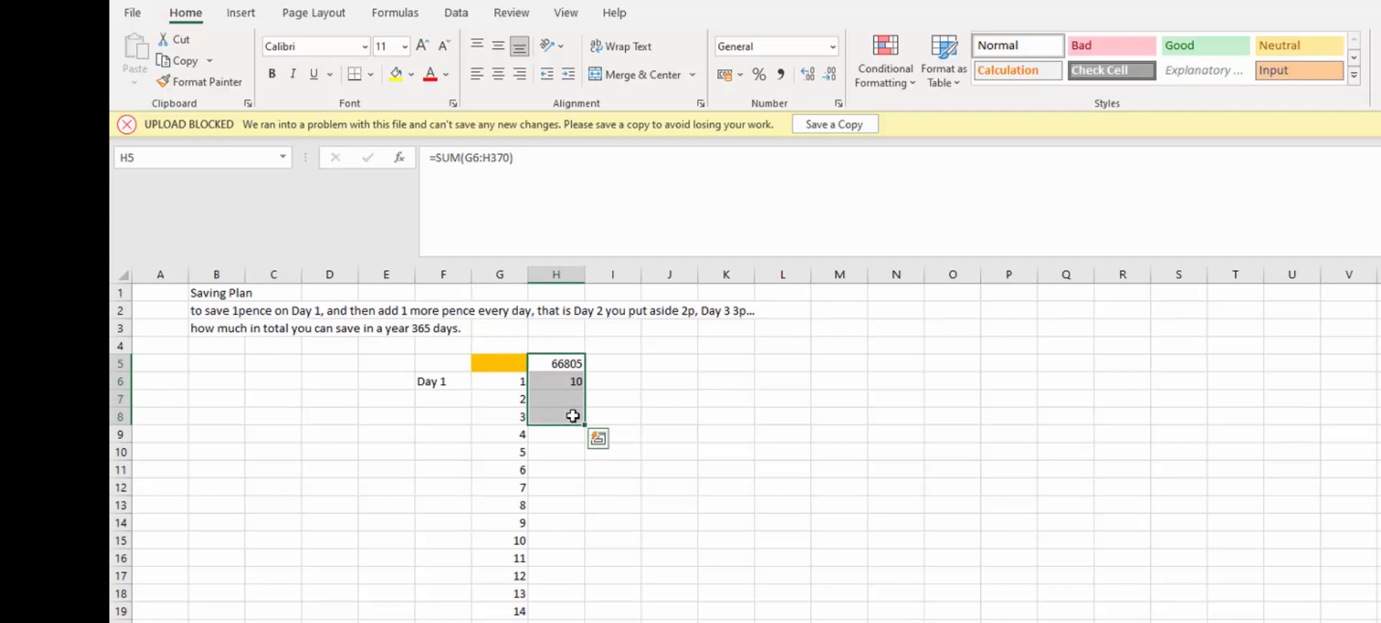
key("Delete")
Enter the labels "copy" in A5 and "paste" in A6
left_click(425, 382)
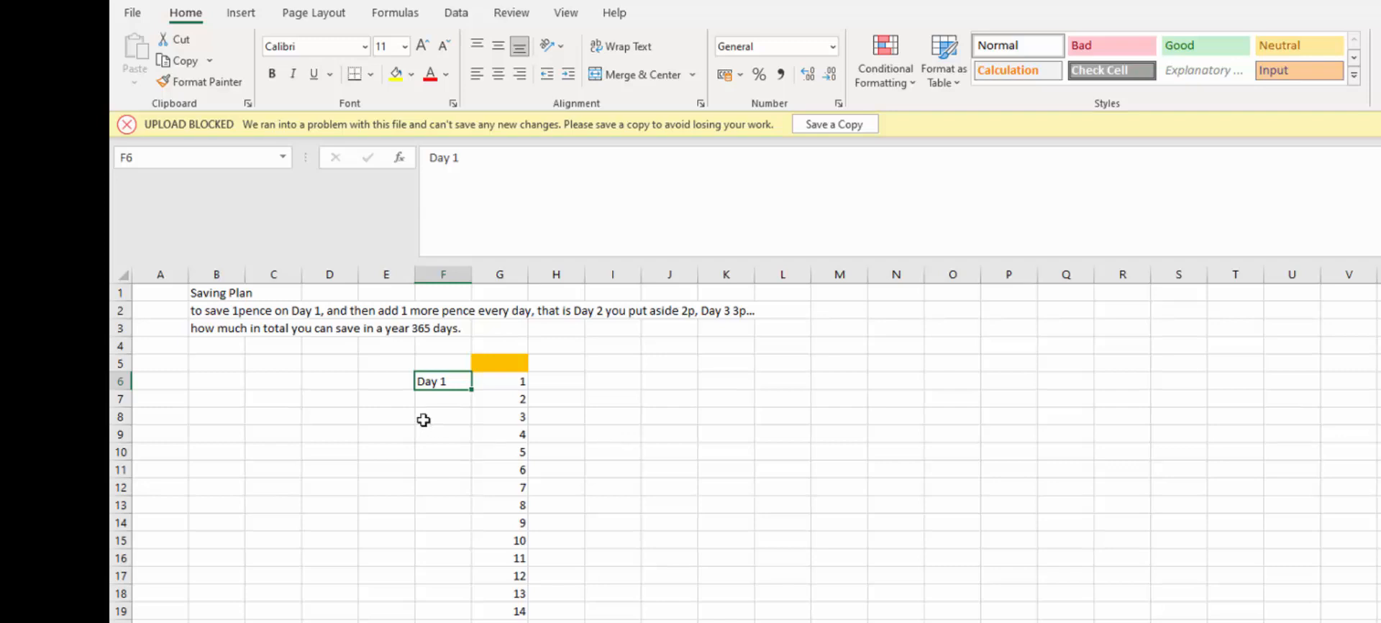
left_click(161, 365)
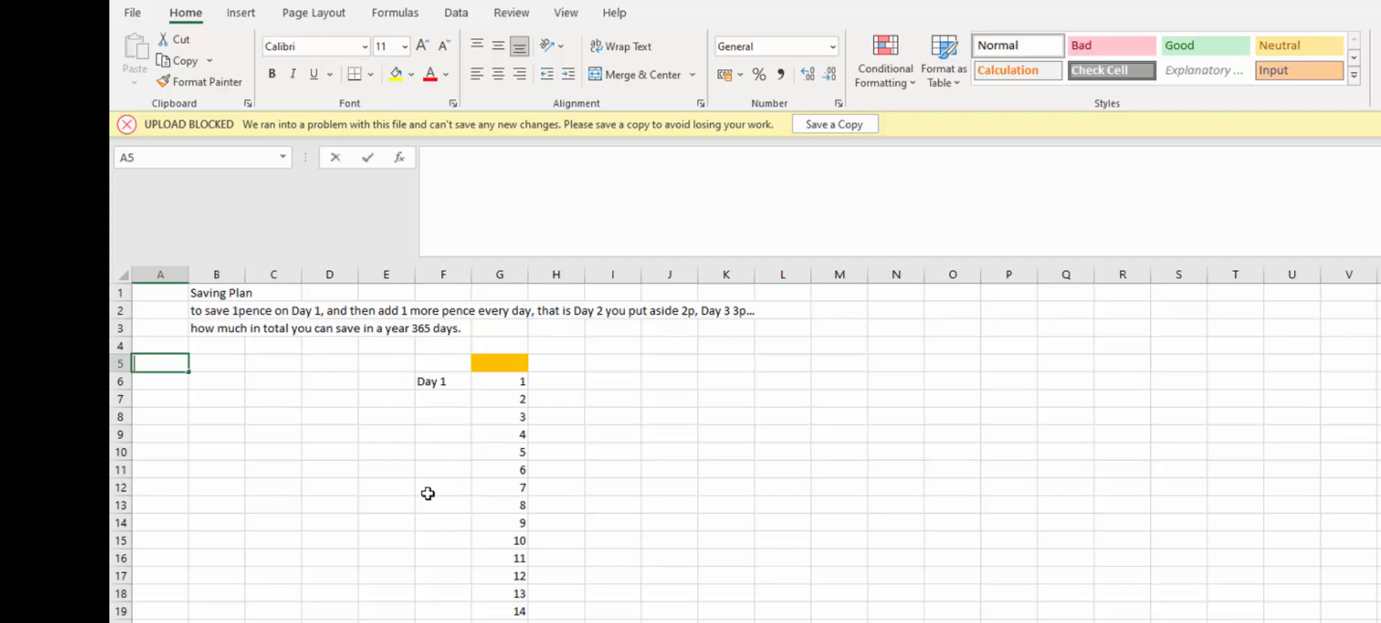
type("copy")
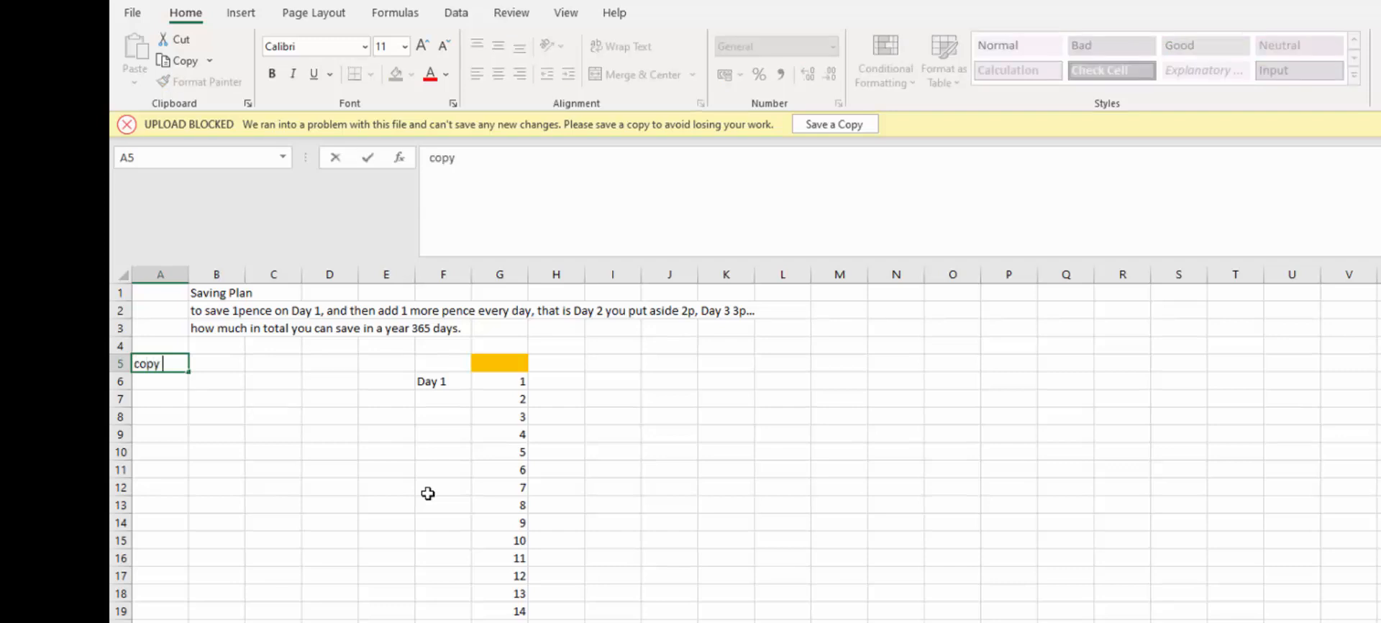
type(" and")
key("BackSpace")
key("BackSpace")
key("BackSpace")
key("BackSpace")
key("Return")
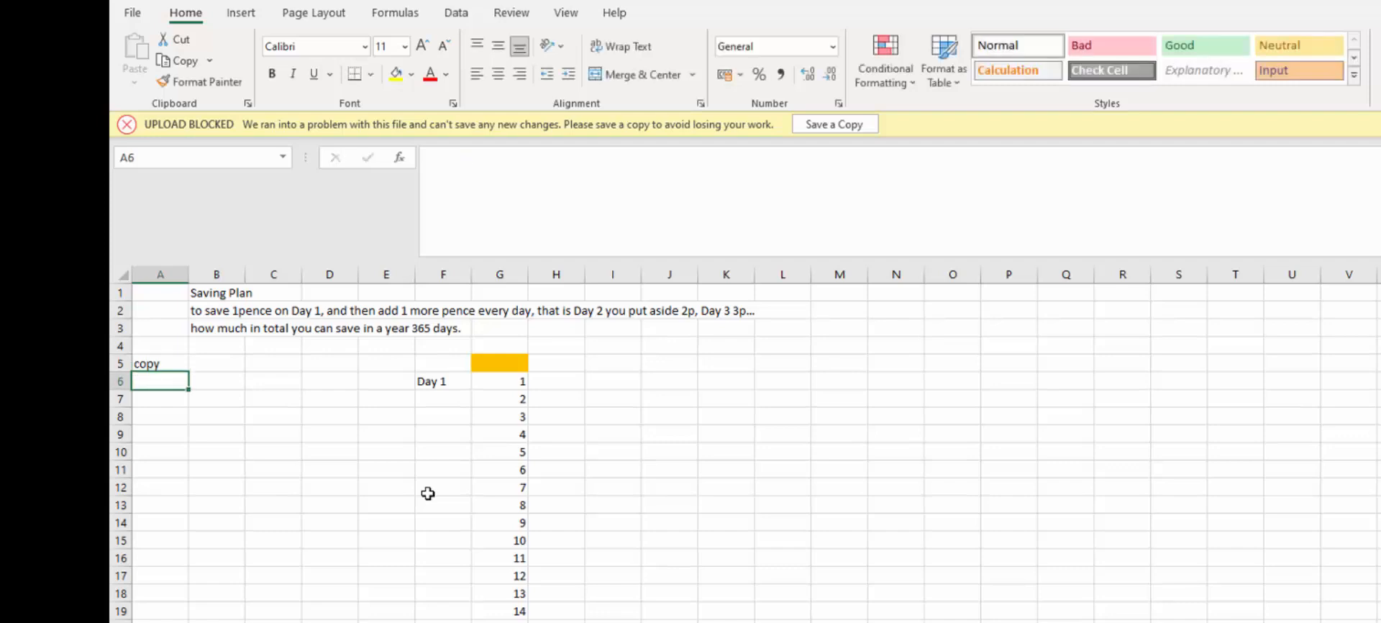
type("paste")
Enter the copy shortcut note "ctrl + c / Command +C" in B5
key("Up")
key("Right")
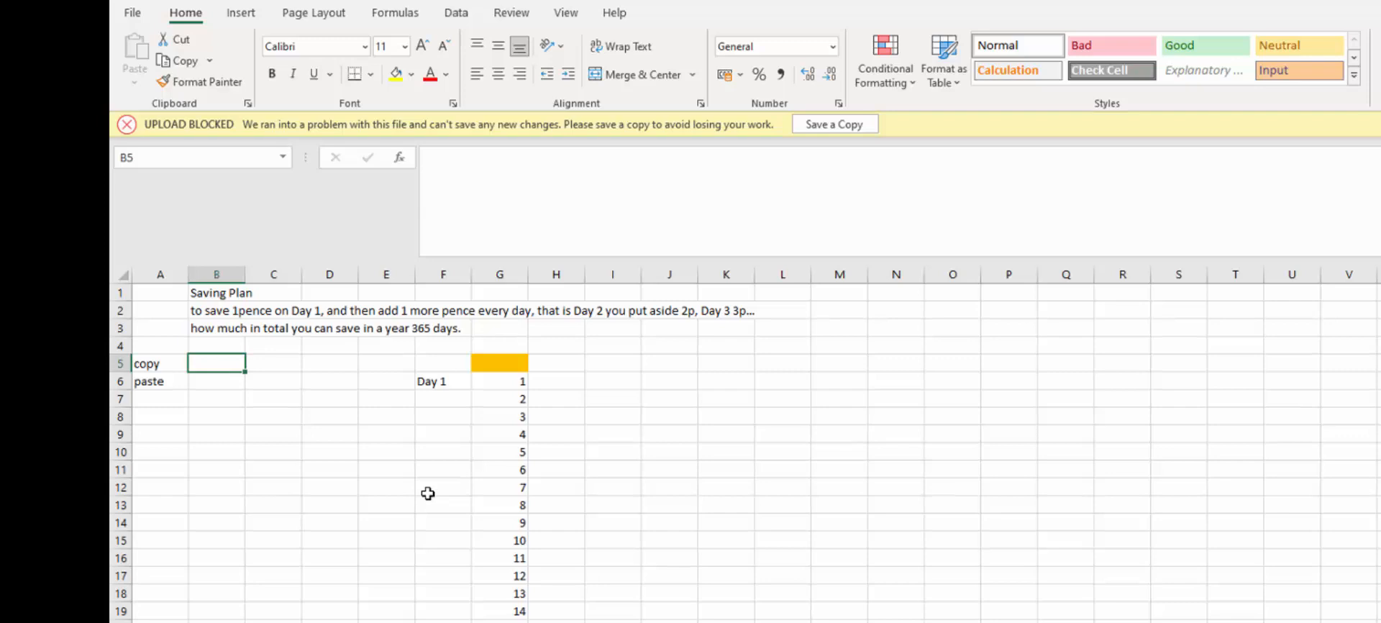
type("ctrol")
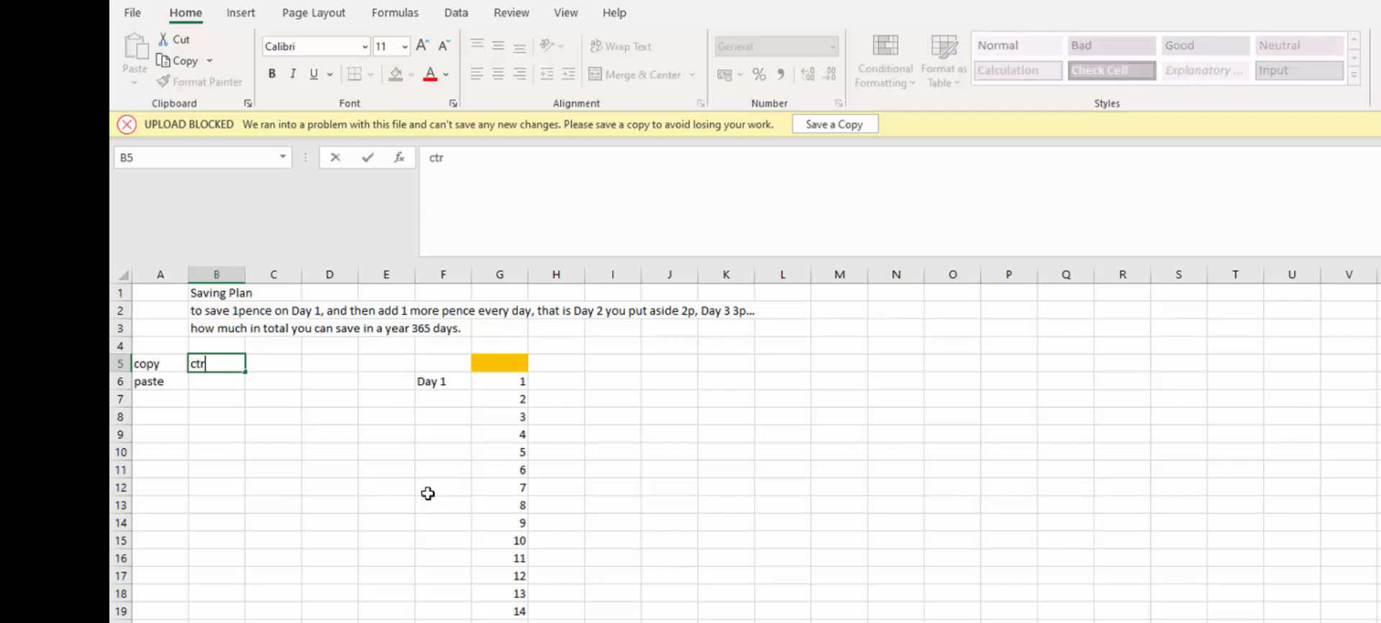
key("BackSpace")
key("BackSpace")
type("l")
type("c")
type(" /")
type(" Conman")
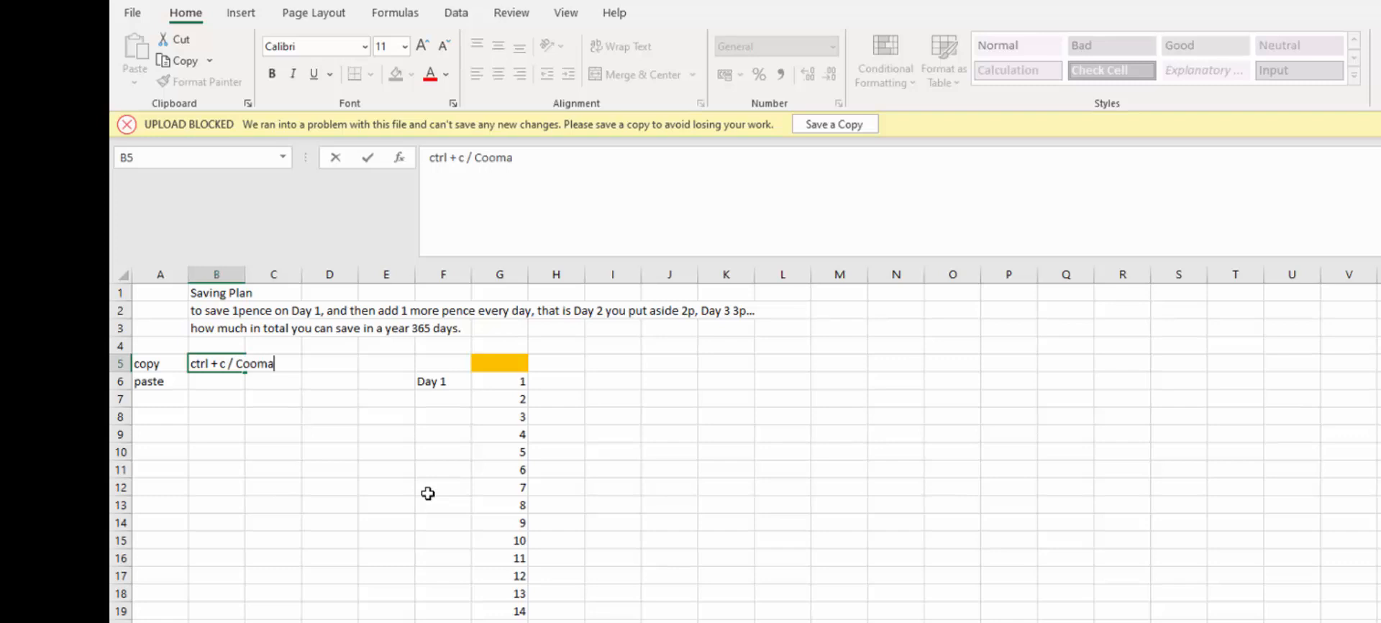
key("BackSpace")
key("BackSpace")
key("BackSpace")
key("BackSpace")
type("mmand +C")
key("Return")
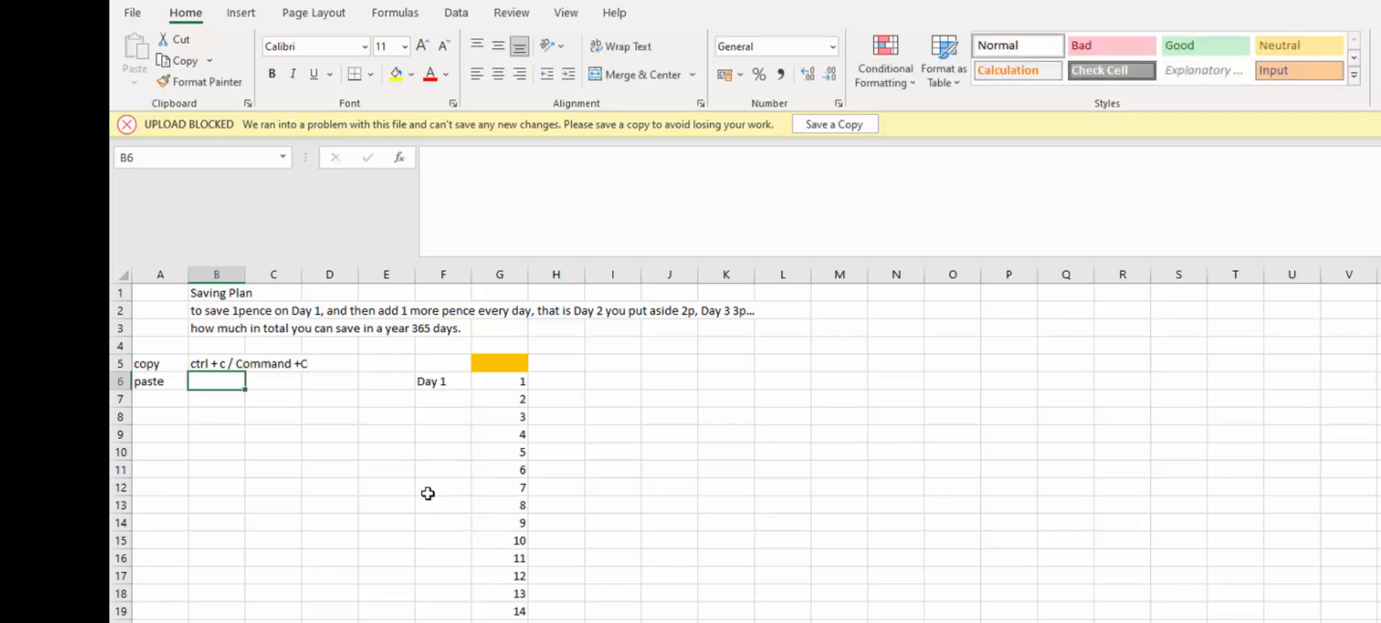
Enter the paste shortcut note "ctrl + v / command +V" in B6
key("F2")
key("ctrl+v")
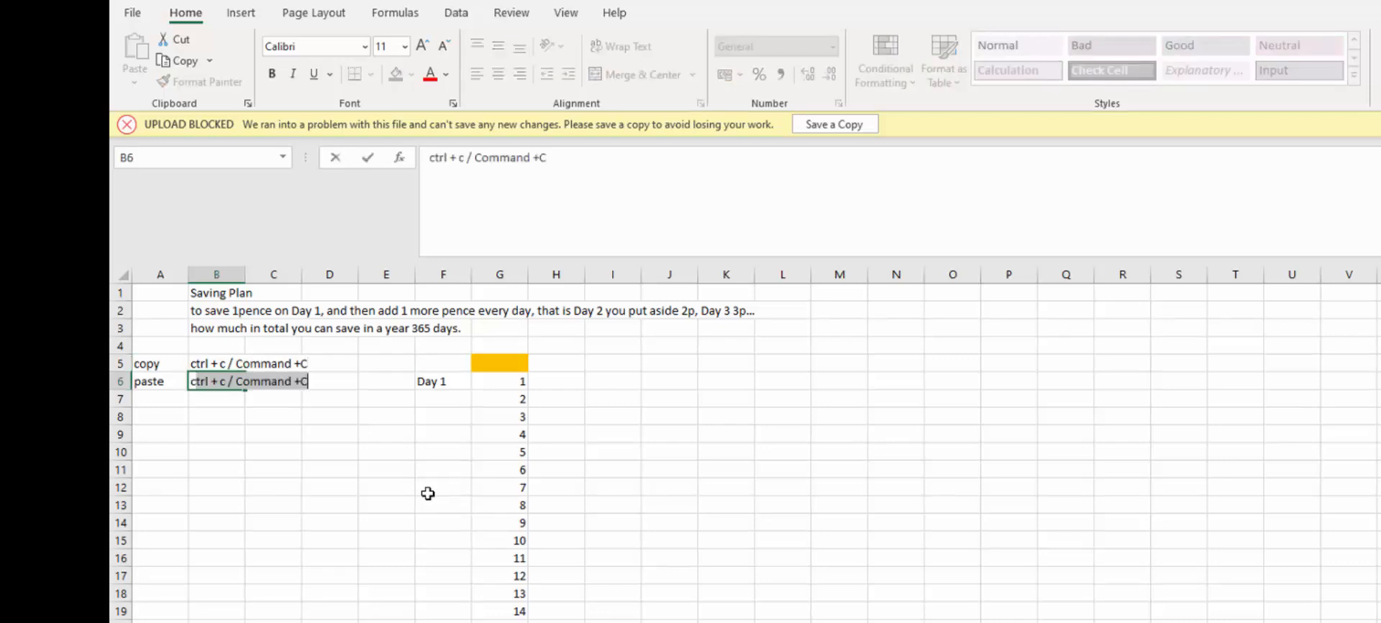
type("ctr")
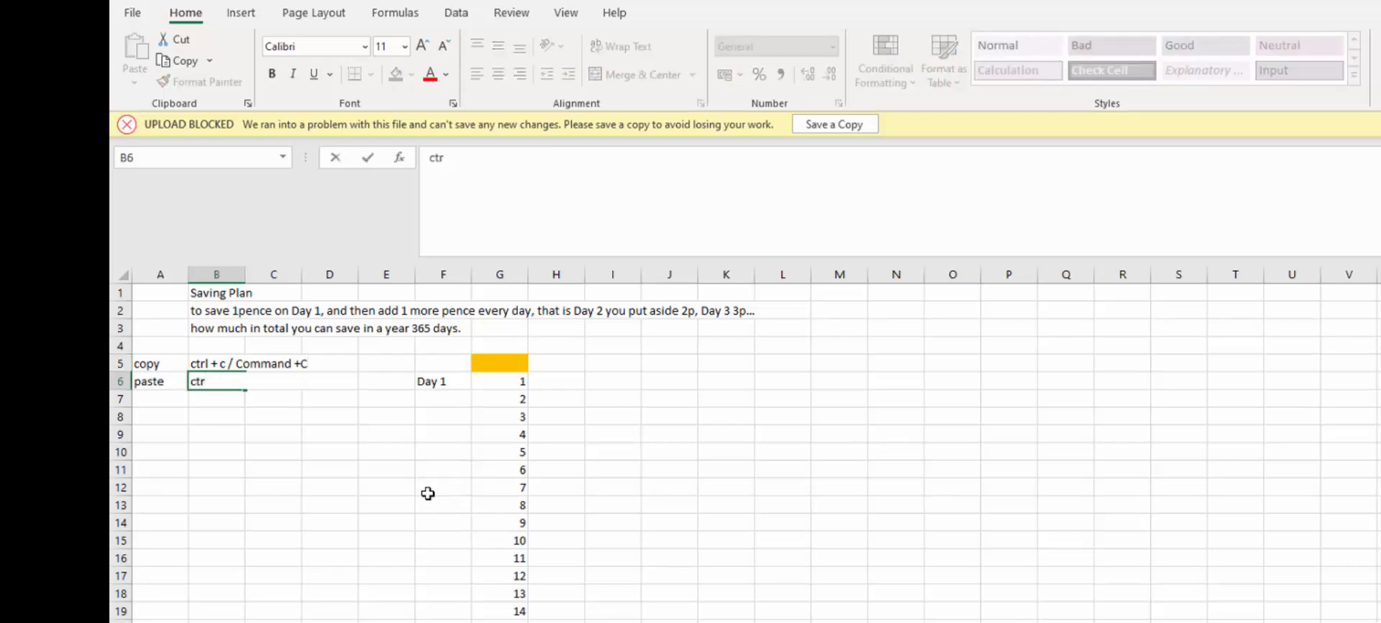
type("l =")
key("BackSpace")
type("+")
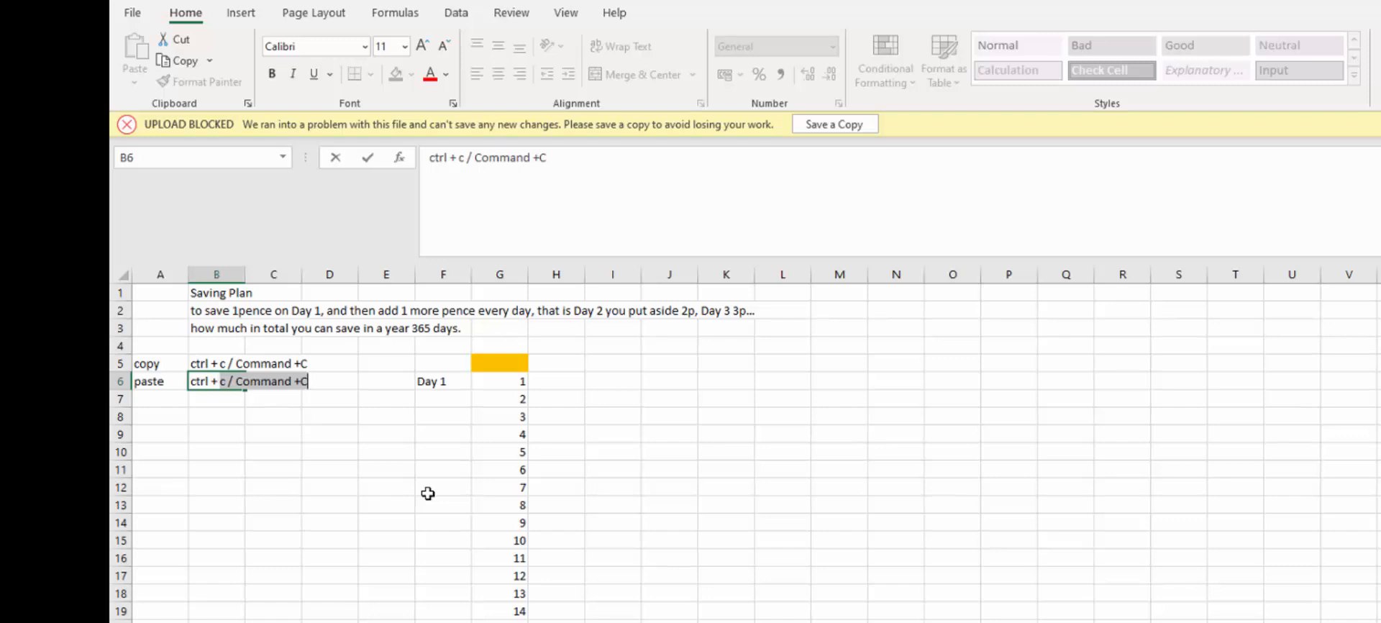
type("v")
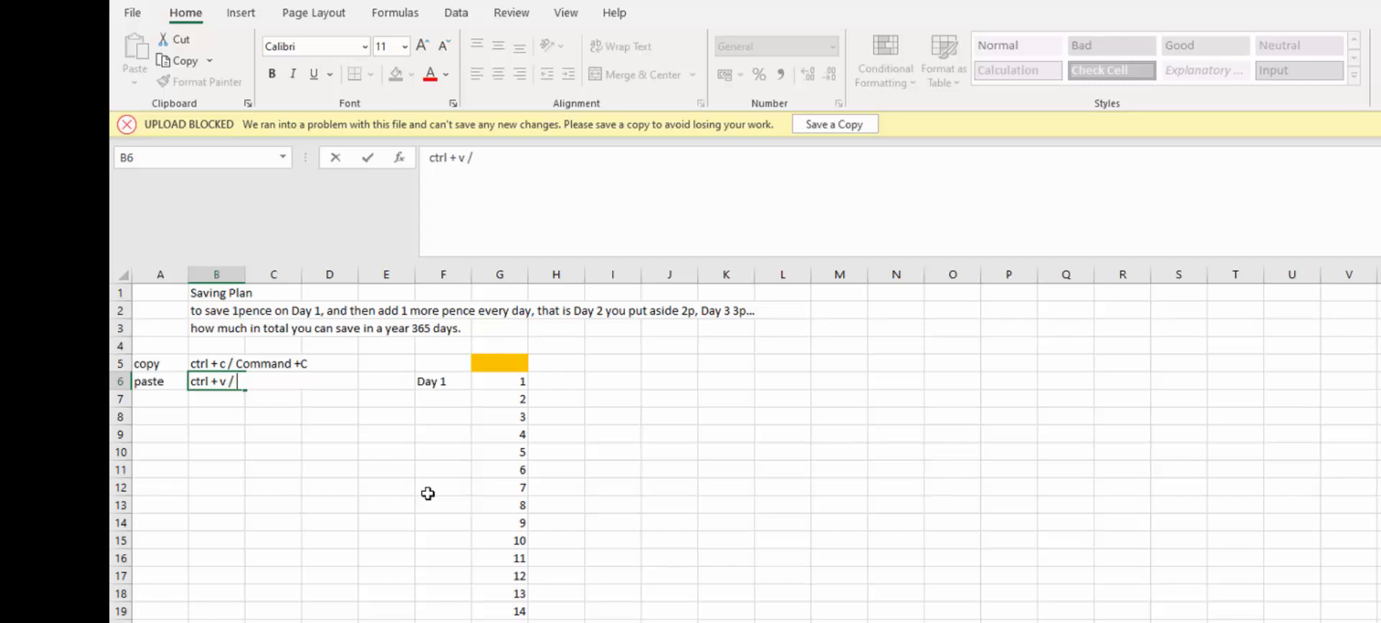
type(" / command +")
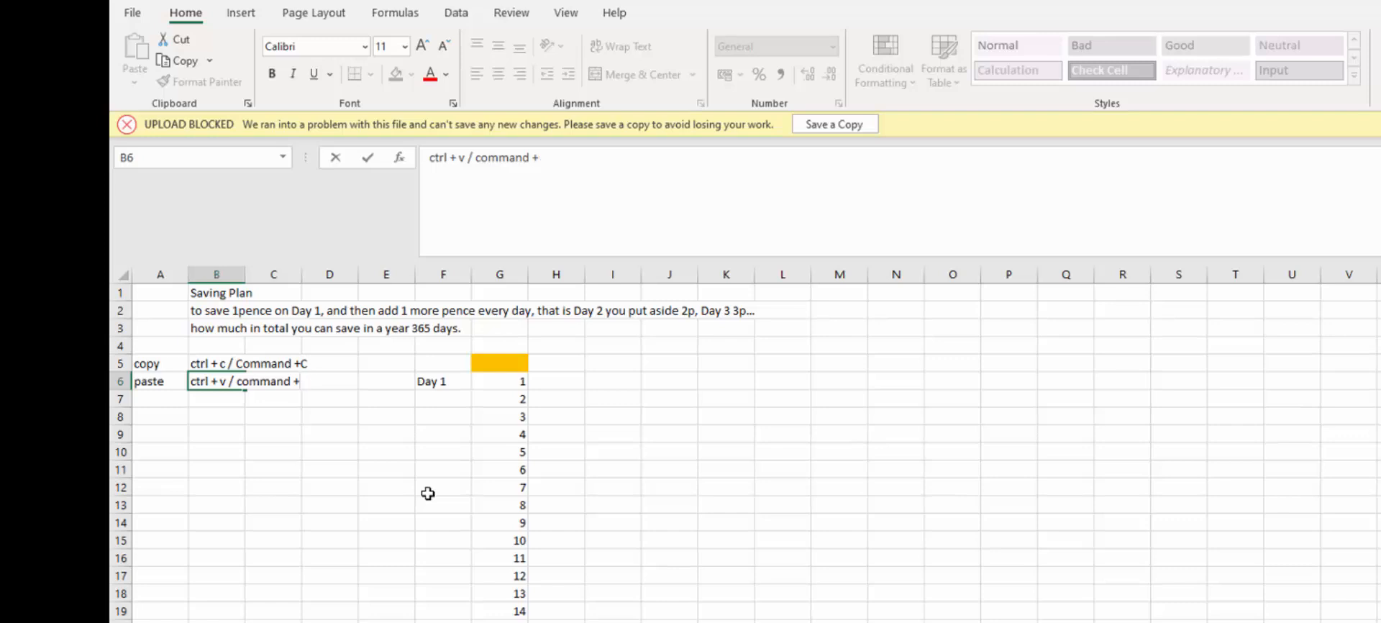
type("cV")
key("Return")
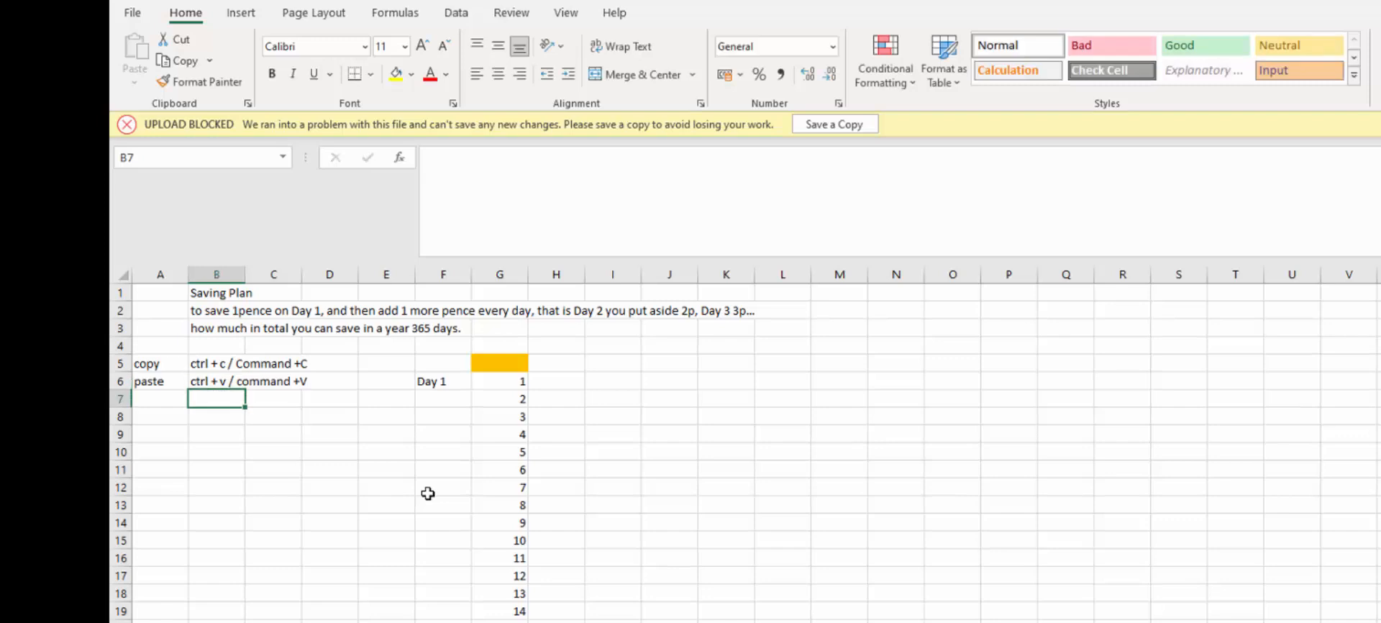
Fit column B's width to its longest text line and narrow it slightly
double_click(245, 274)
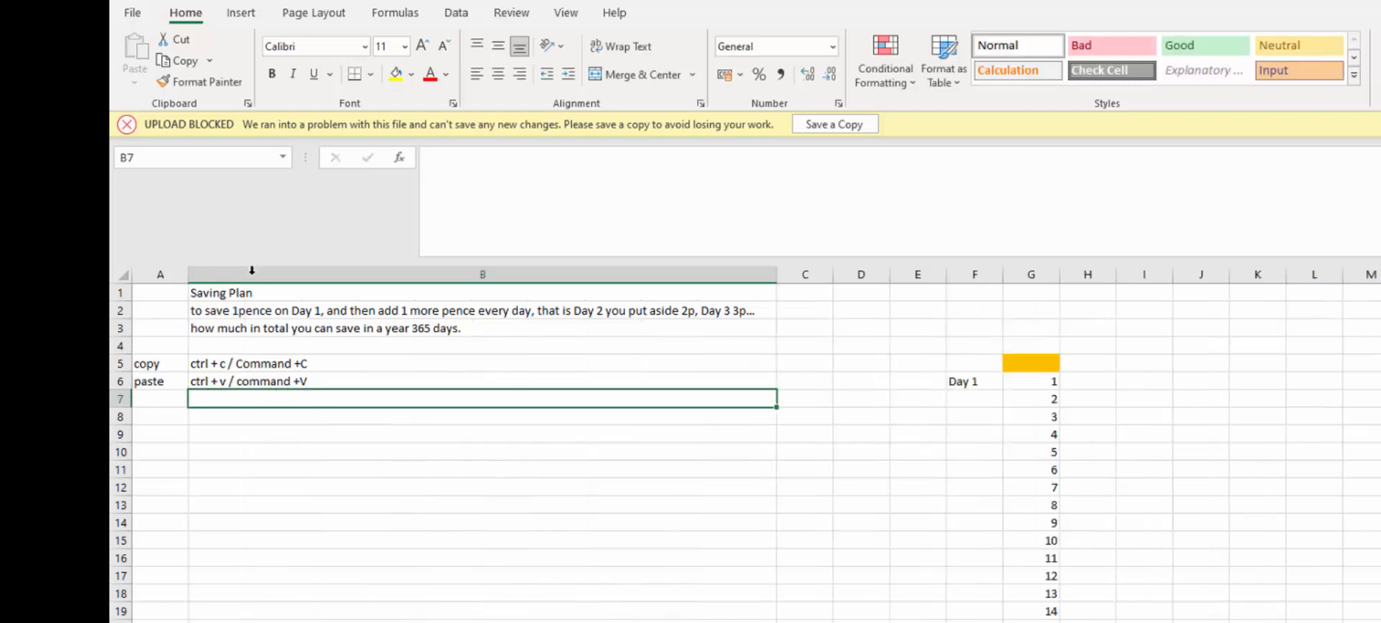
mouse_move(778, 276)
left_mouse_down()
mouse_move(734, 278)
mouse_move(752, 278)
left_mouse_up()
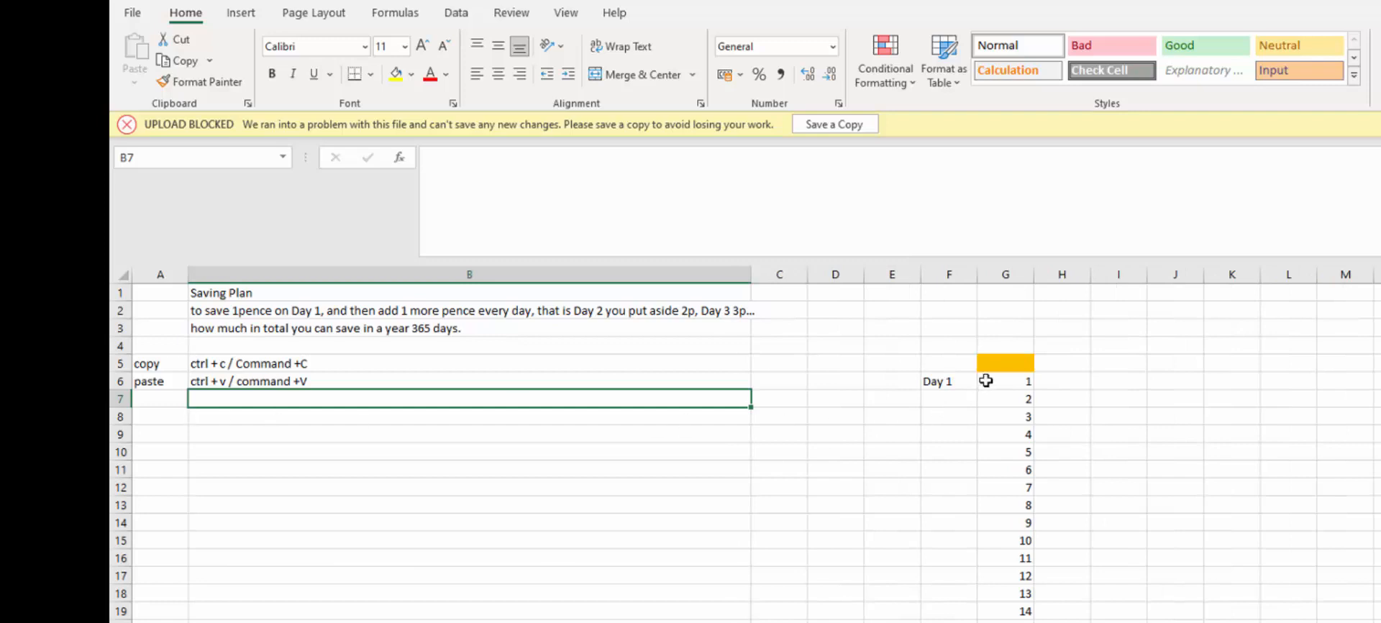
Set the font size of columns A to G to 36 and resize those columns to one uniform width
left_click_drag(134, 268, 1017, 315)
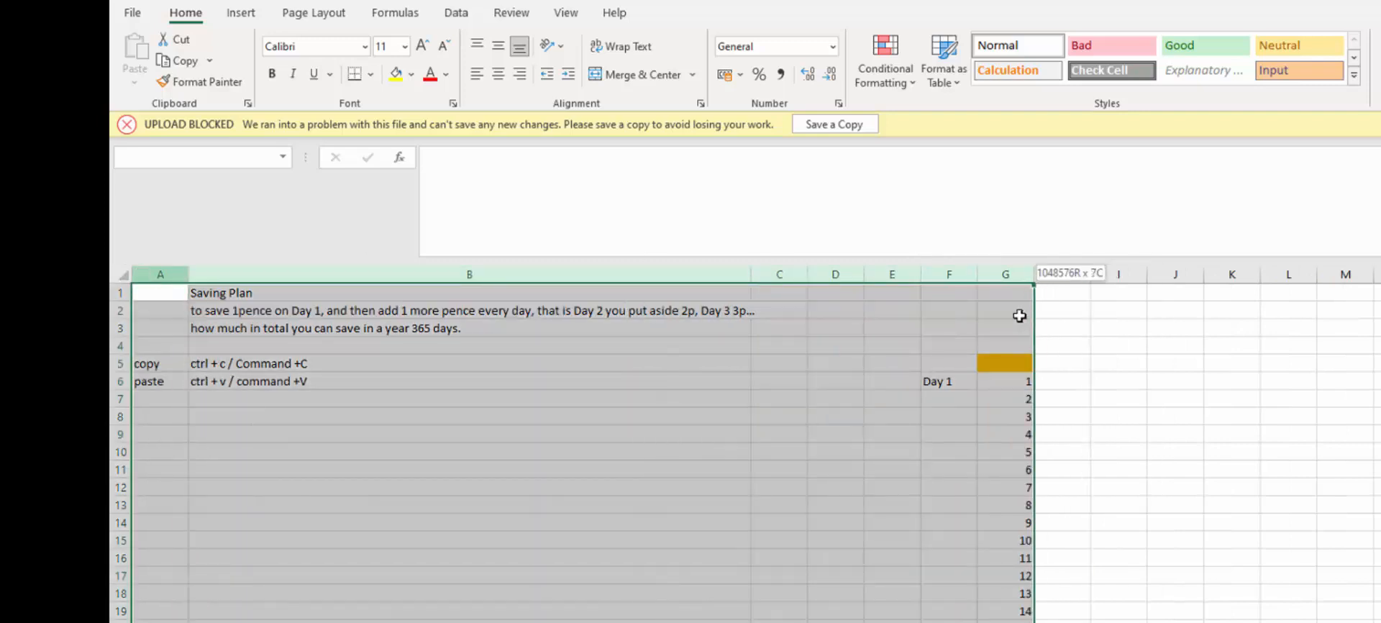
left_click(423, 48)
left_click(423, 47)
left_click(423, 48)
left_click(423, 48)
left_click(423, 47)
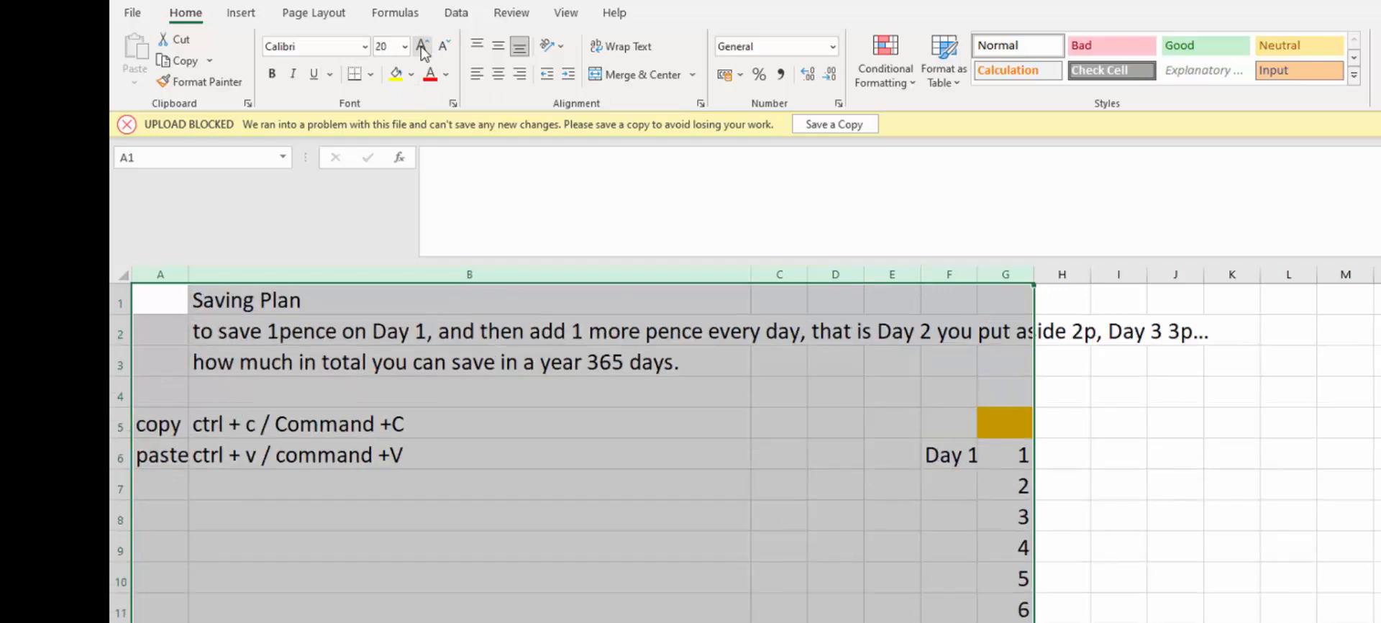
left_click(423, 47)
left_click(423, 48)
left_click(423, 48)
left_click(423, 48)
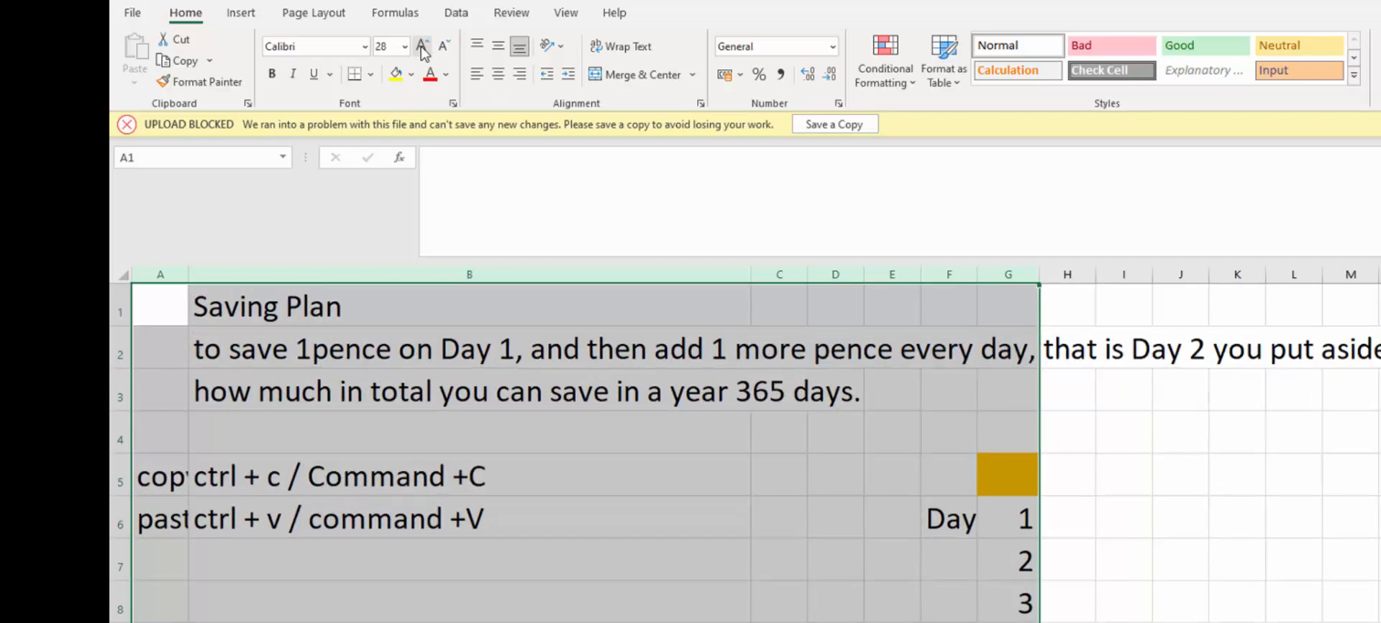
left_click(423, 47)
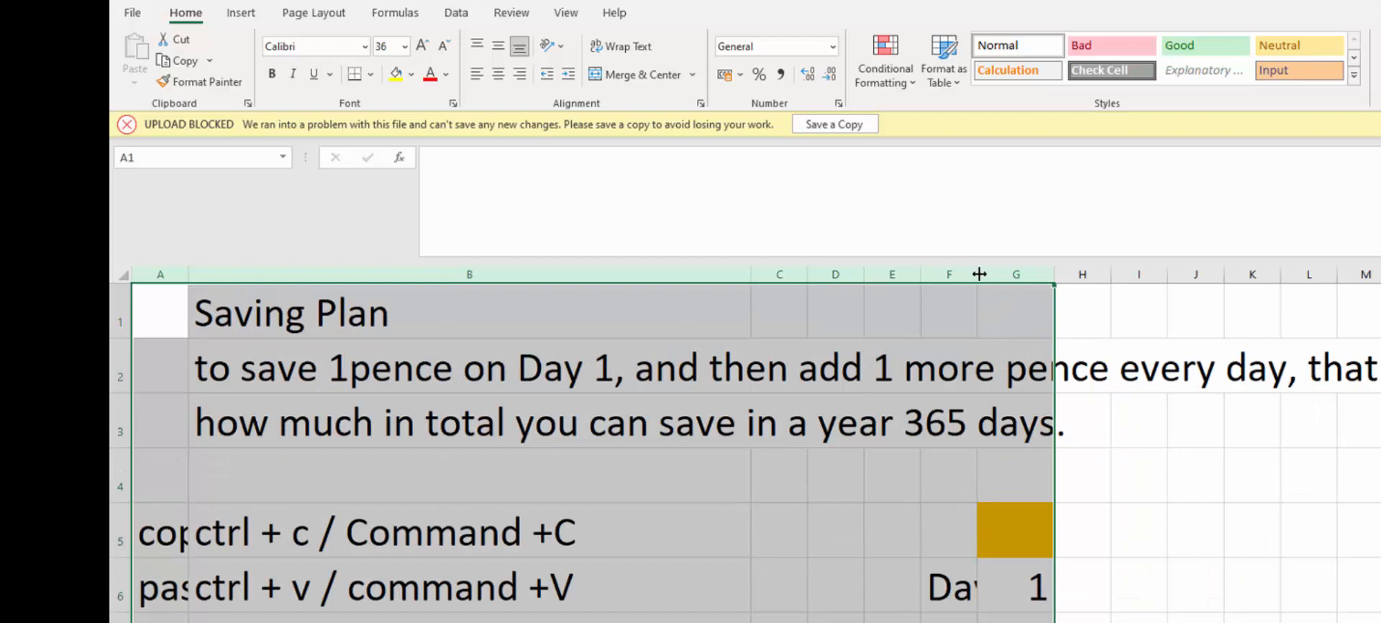
left_click_drag(977, 274, 1018, 303)
left_click(749, 533)
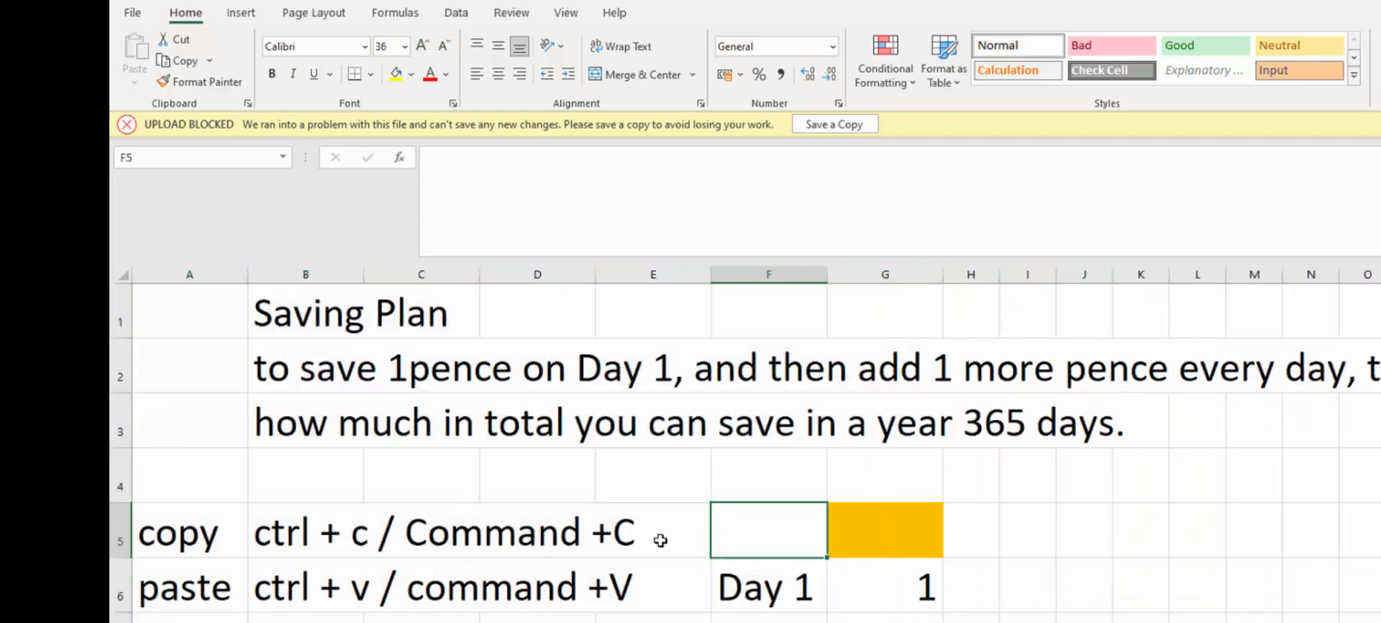
Enter the label "Drag Copying" in A8, below the copy and paste notes
left_click(190, 616)
key("Down")
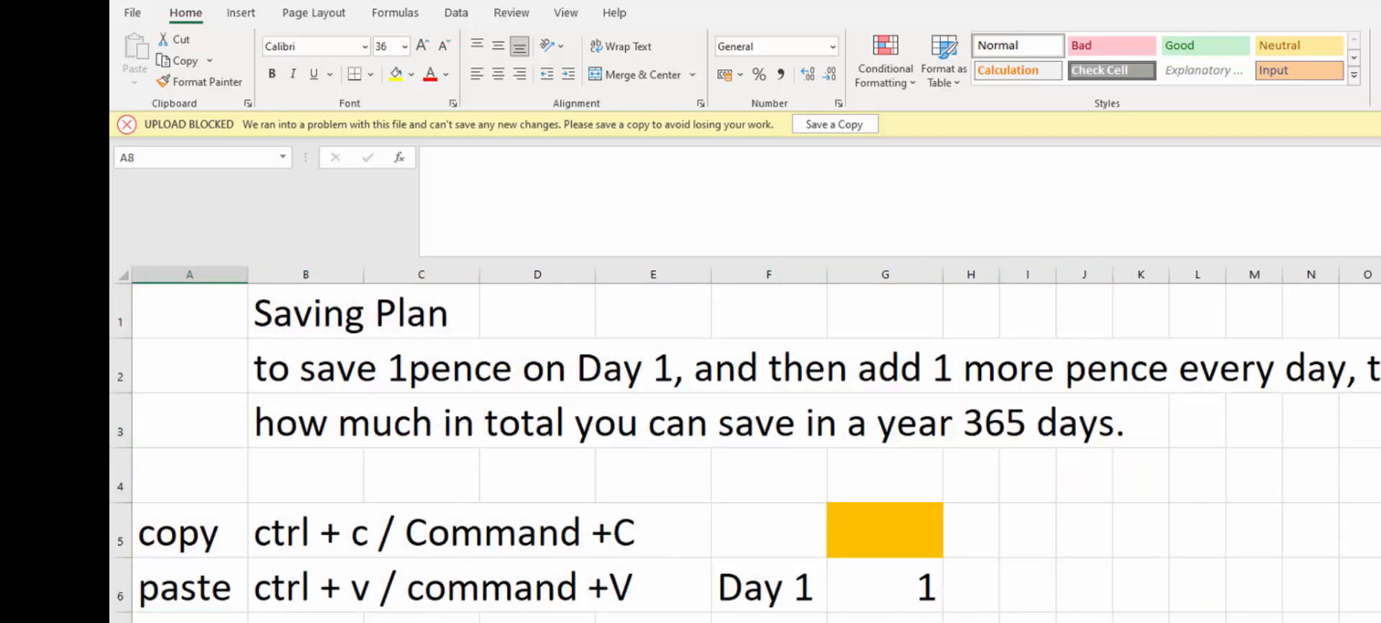
type("Drag")
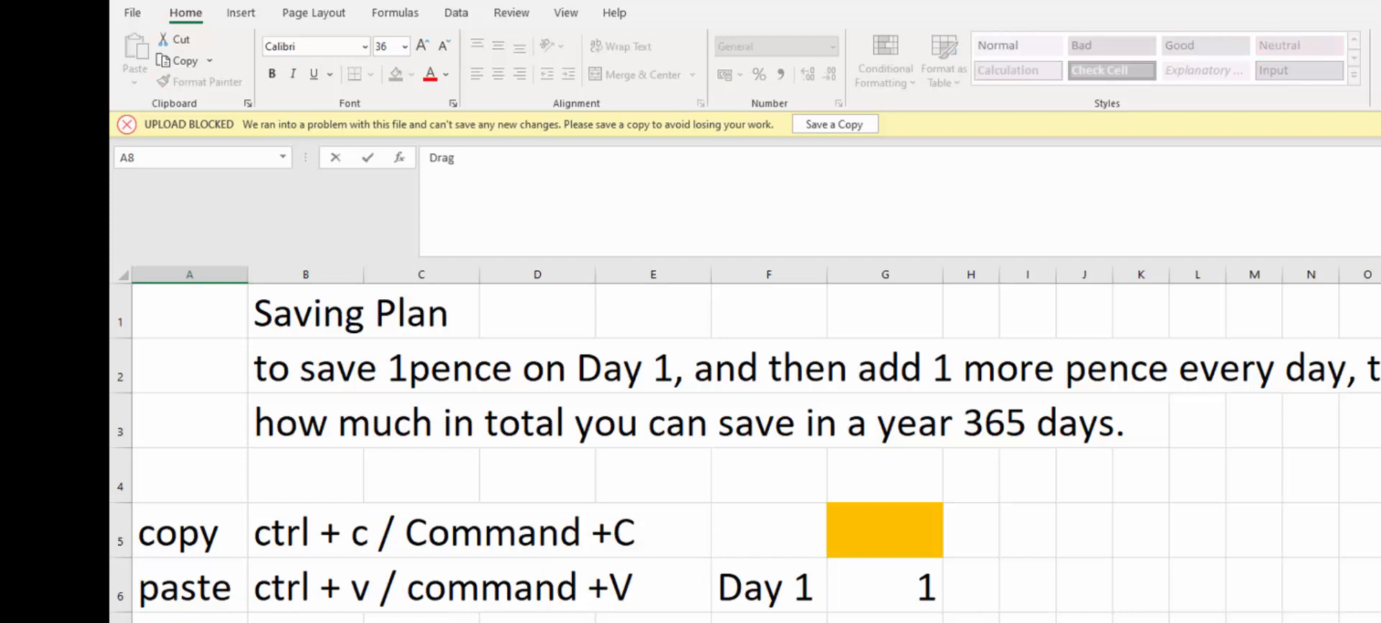
type(" Copying")
key("Return")
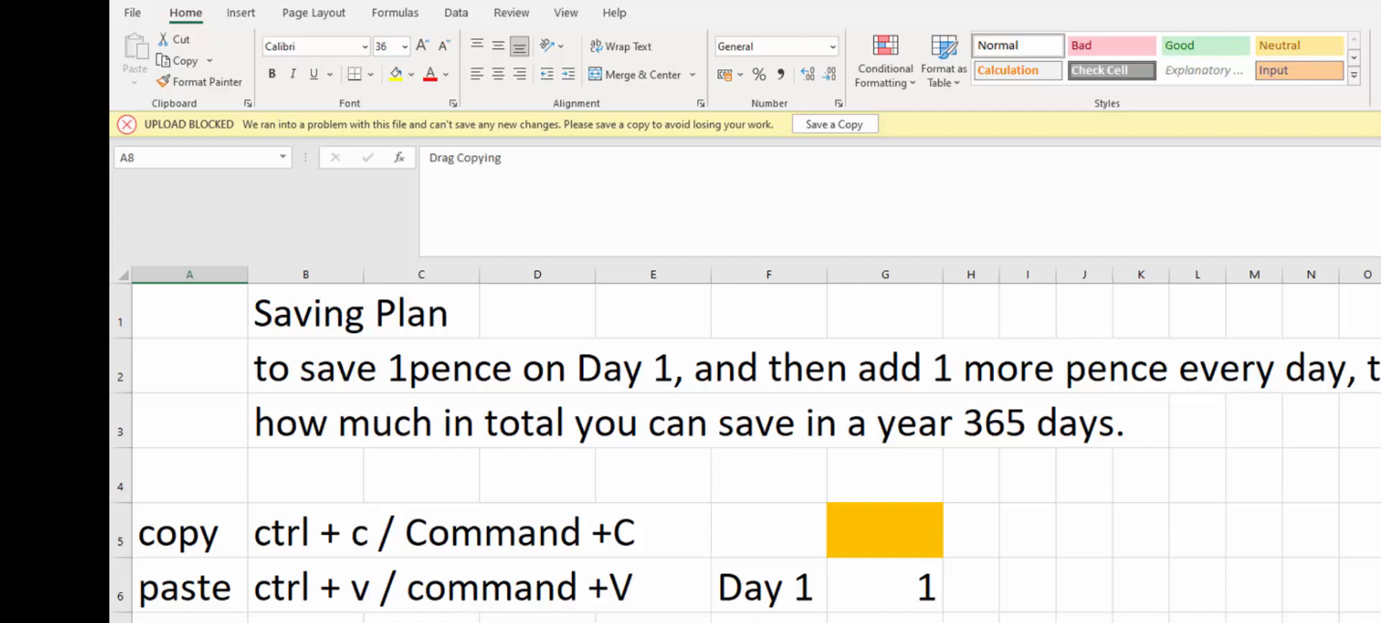
Copy the Day 1 label from F6 into F7 and change the copy to "Day 2"
scroll(786, 509, "down", 1)
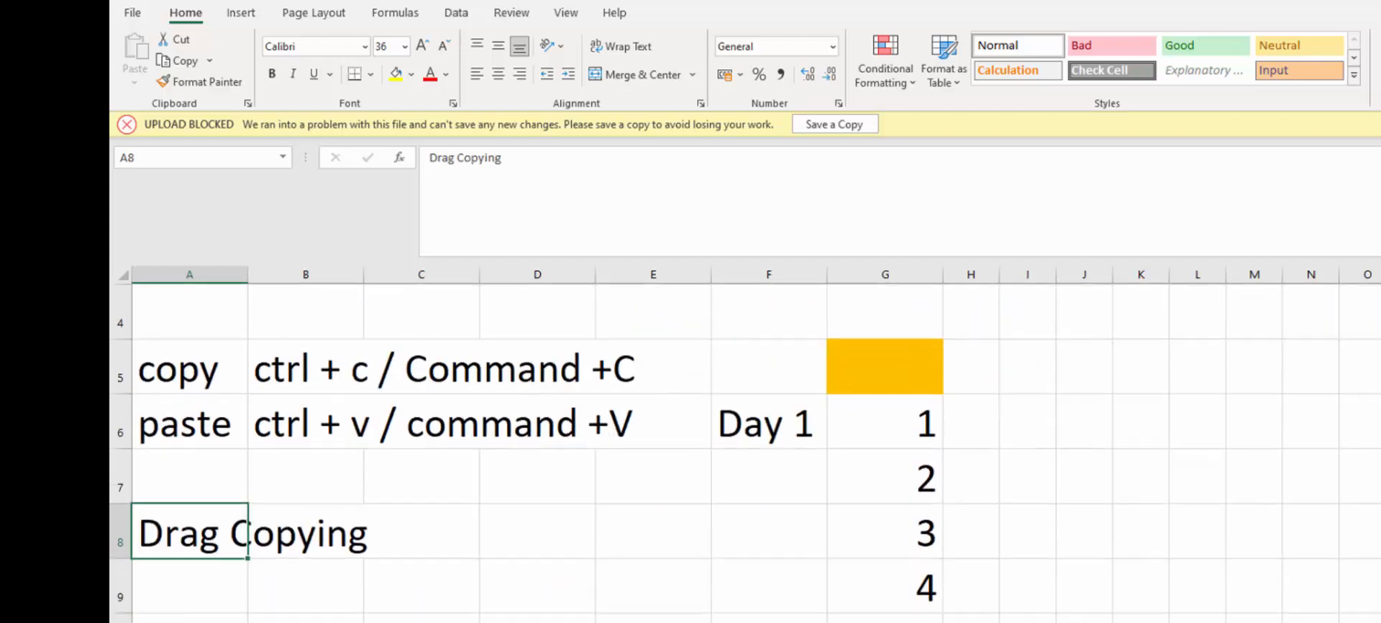
left_click(783, 432)
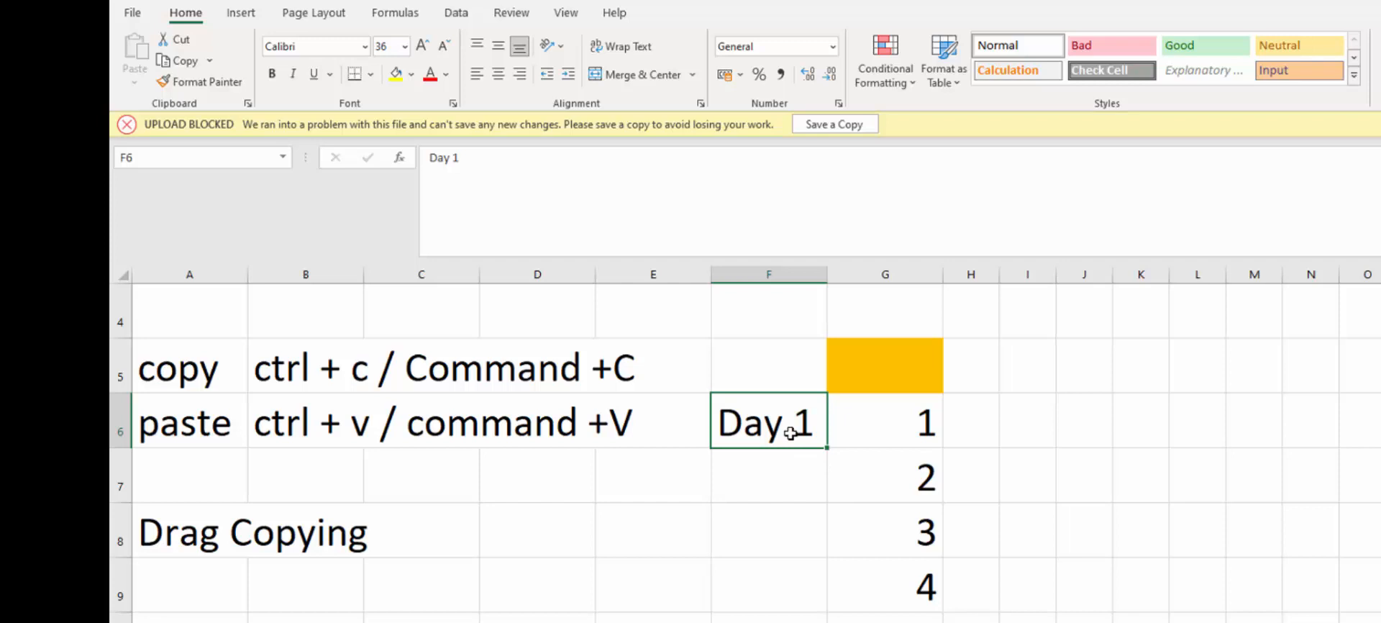
key("ctrl+c")
left_click(785, 462)
key("ctrl+v")
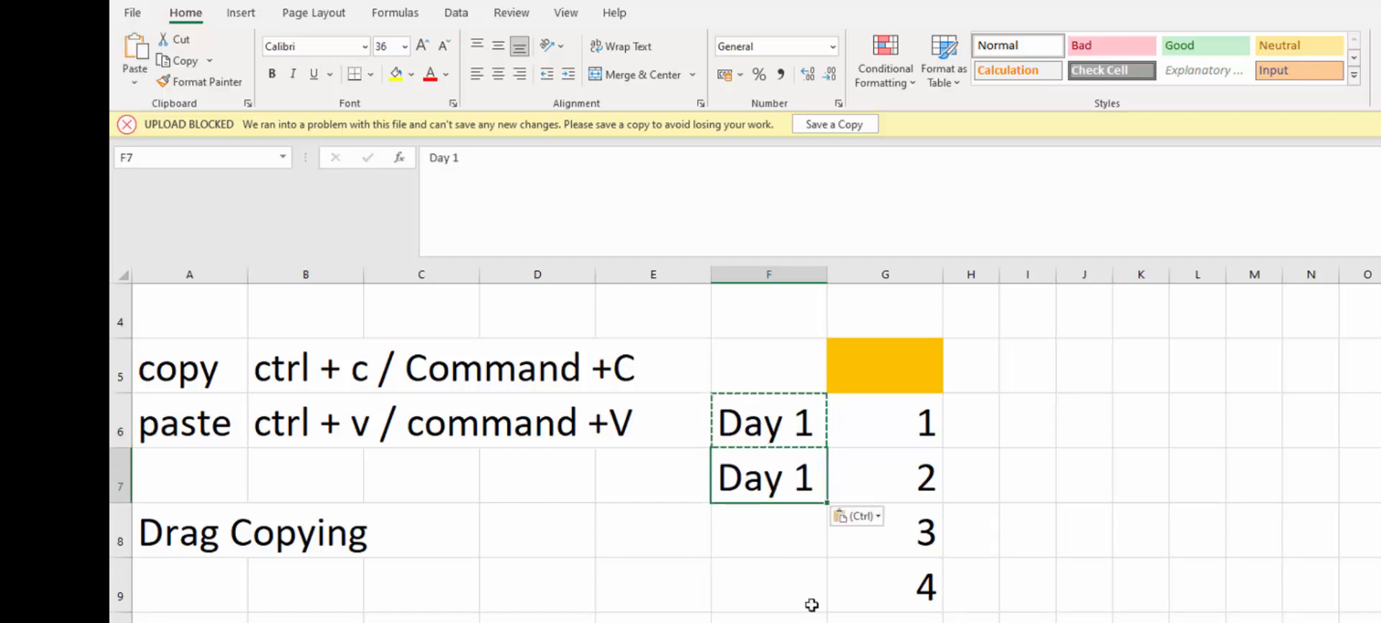
double_click(809, 480)
key("BackSpace")
type("2")
key("Return")
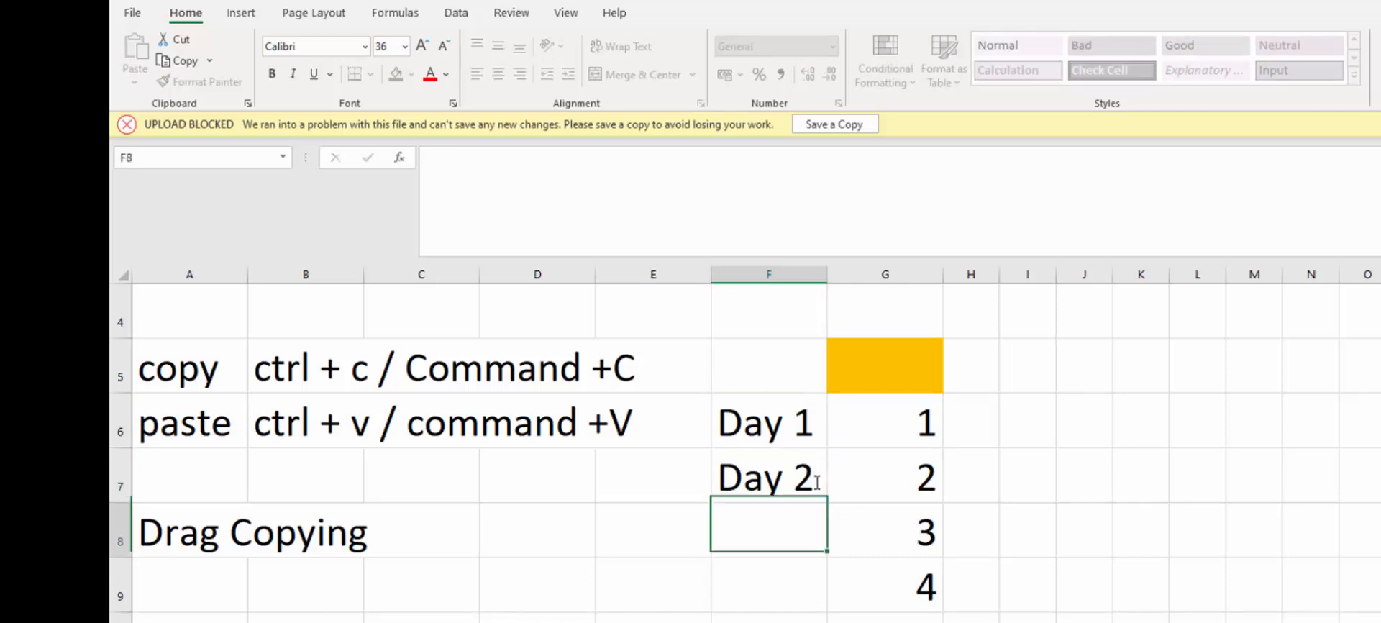
Clear the Day 2 label in F7
left_click(814, 481)
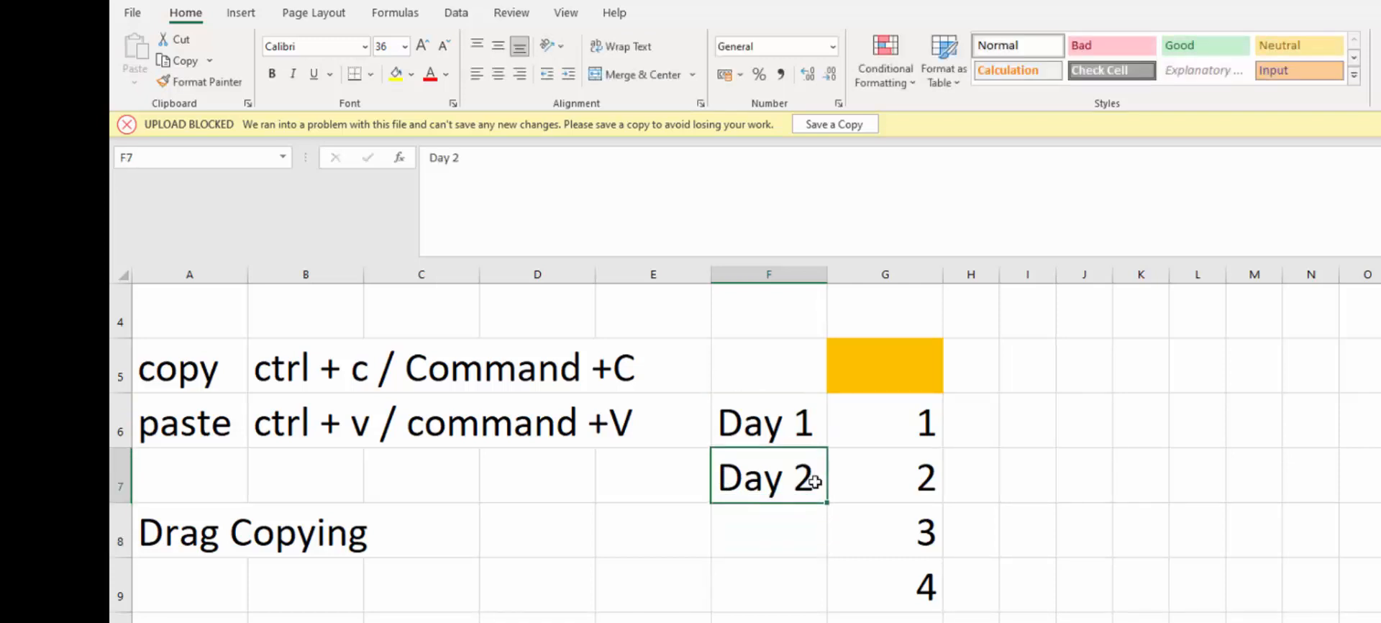
key("Delete")
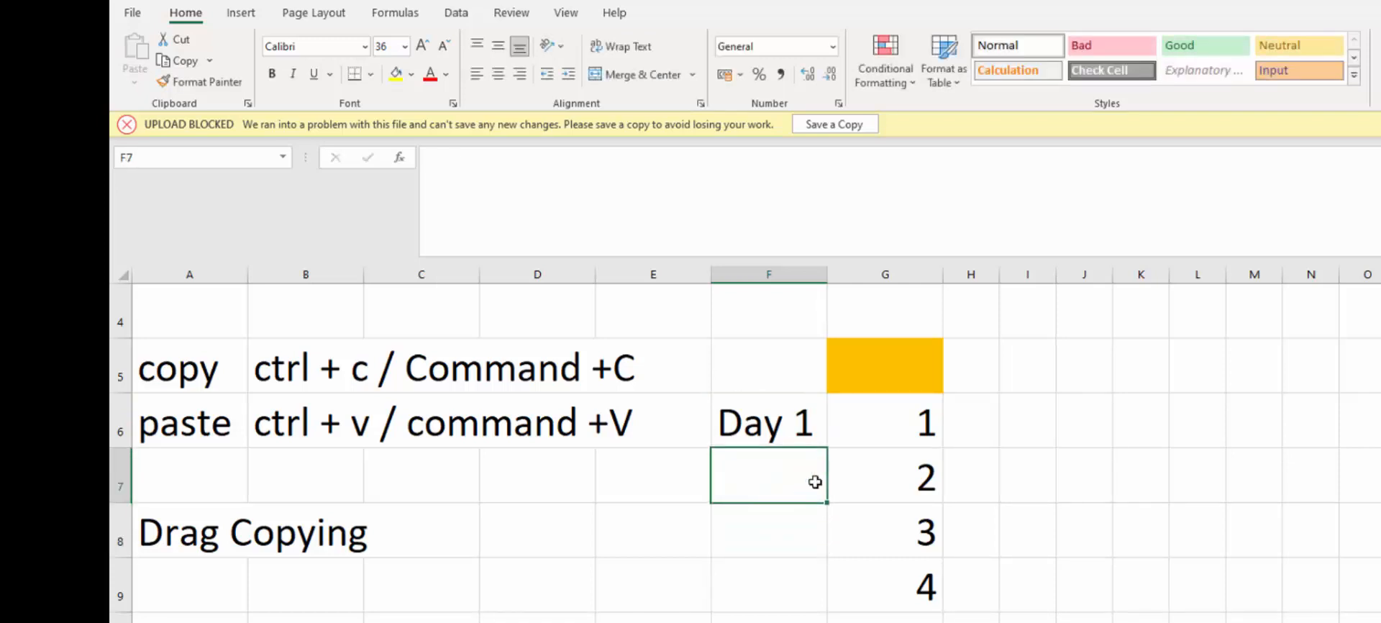
Fill the day labels as a series from Day 1 in F6 down column F, alongside the daily amounts in column G
left_click(816, 437)
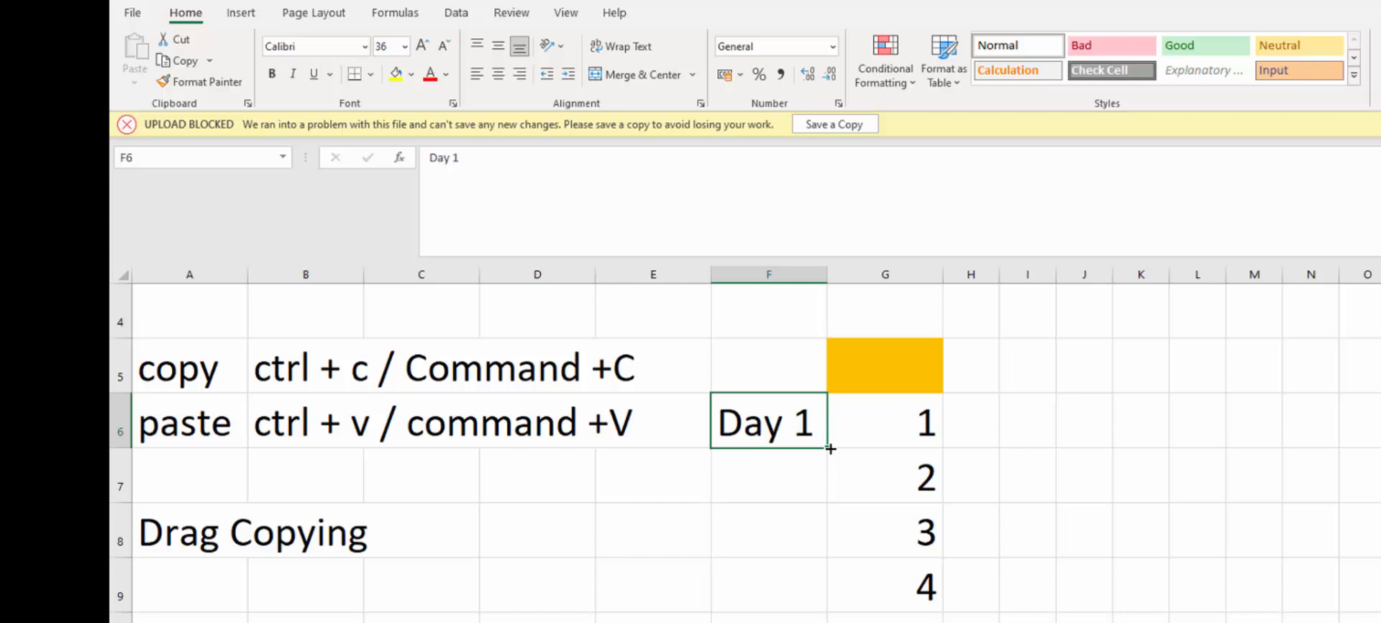
left_click_drag(831, 449, 827, 622)
scroll(835, 355, "down", 3)
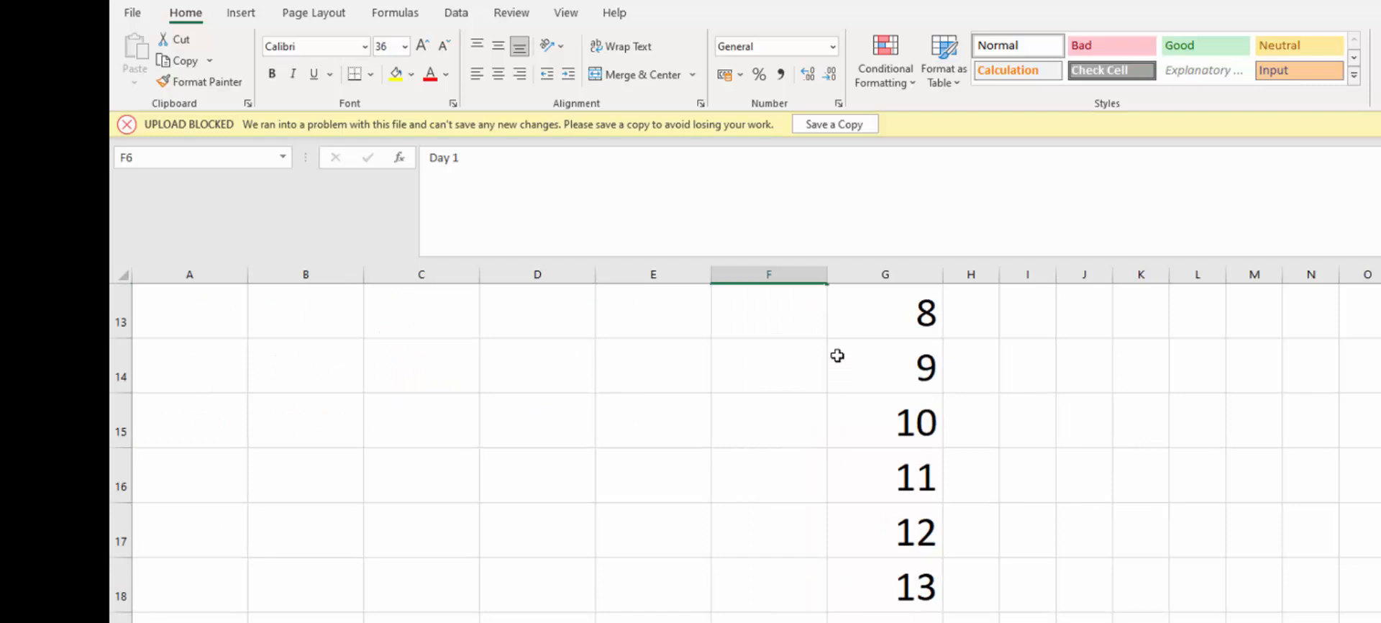
scroll(835, 354, "up", 1)
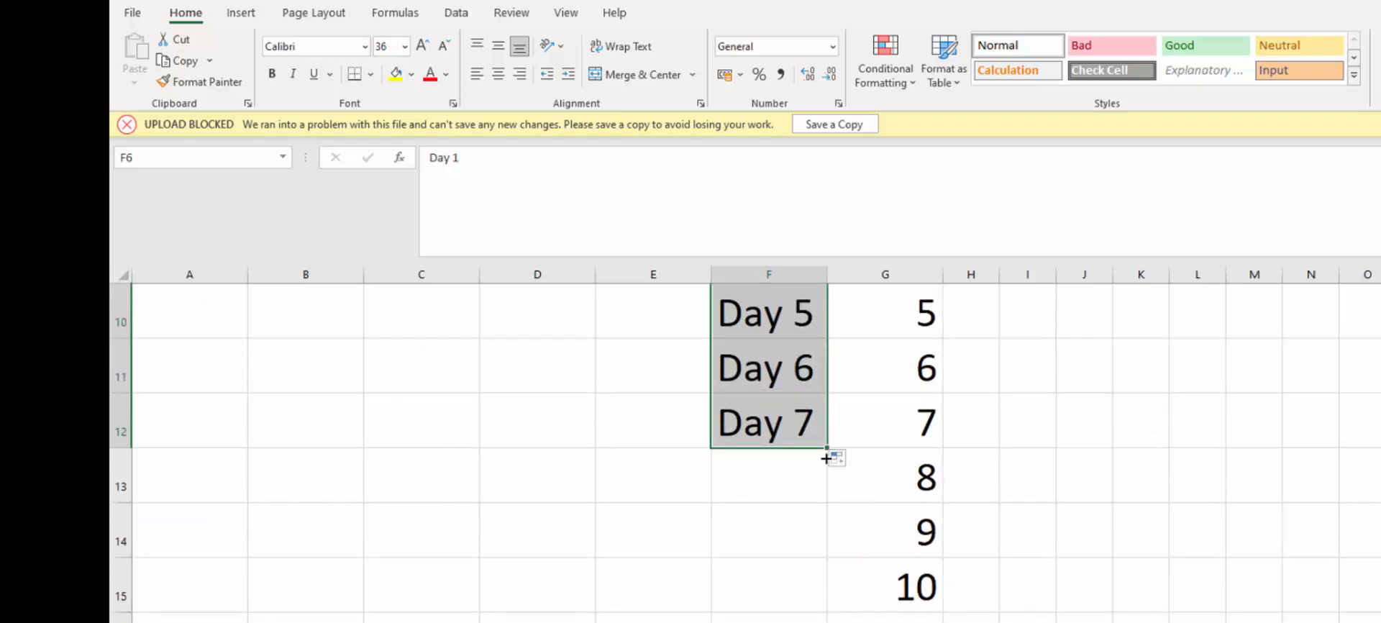
left_click_drag(826, 452, 827, 622)
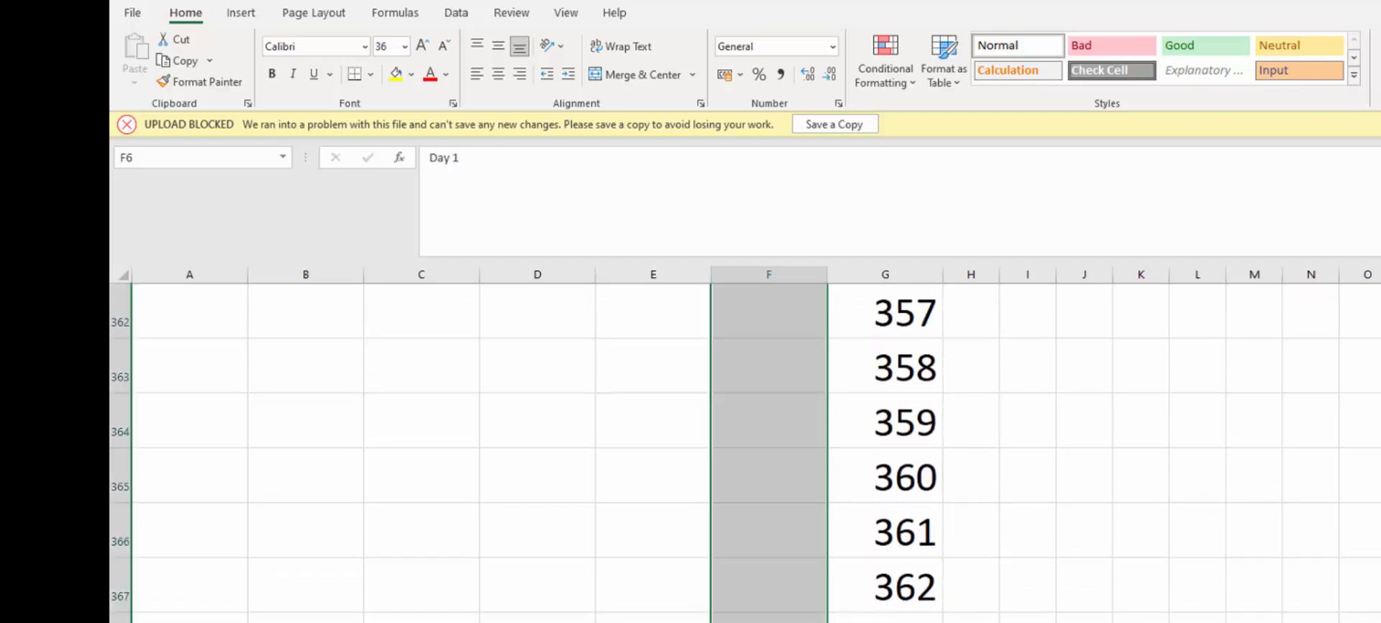
scroll(928, 404, "up", 18)
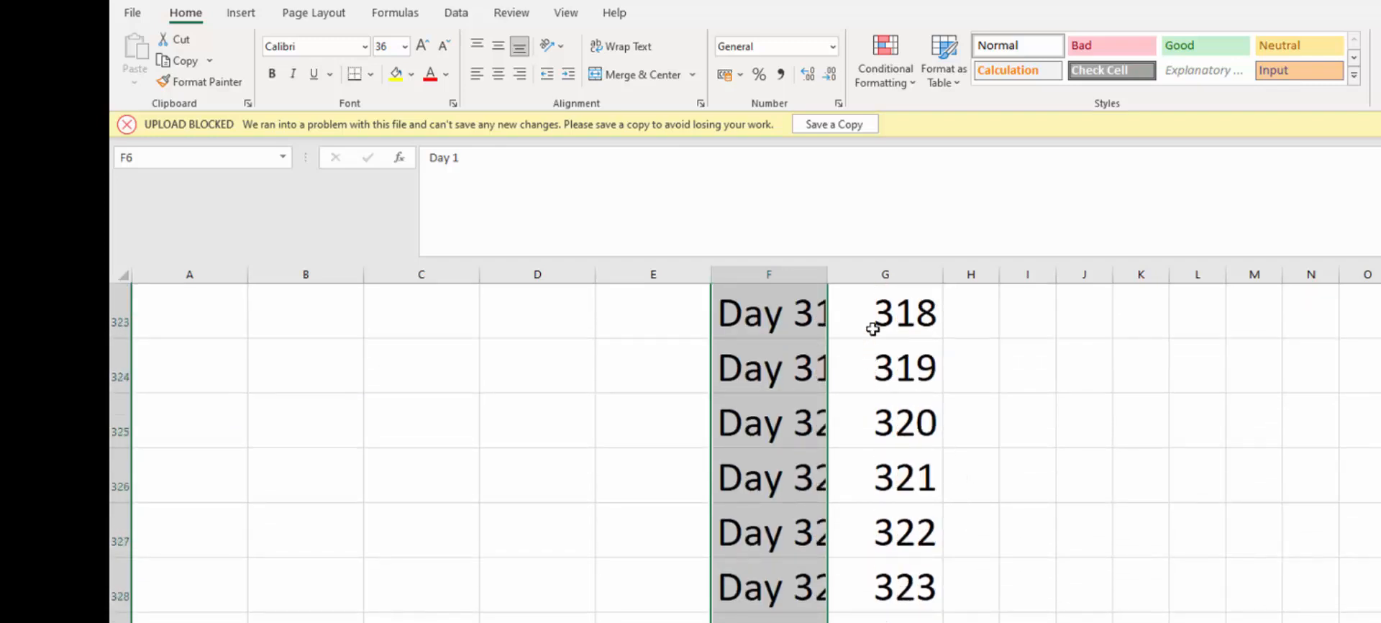
Auto-fit column F to the full width of its day labels
double_click(828, 281)
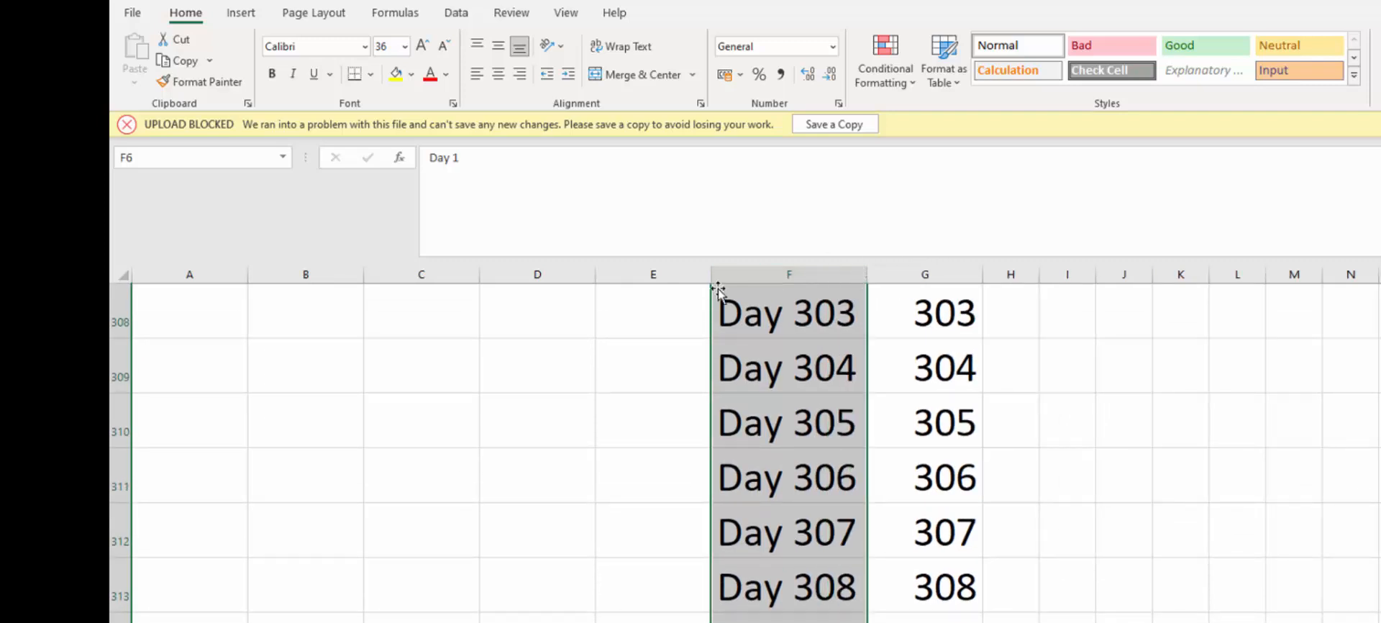
scroll(884, 405, "up", 20)
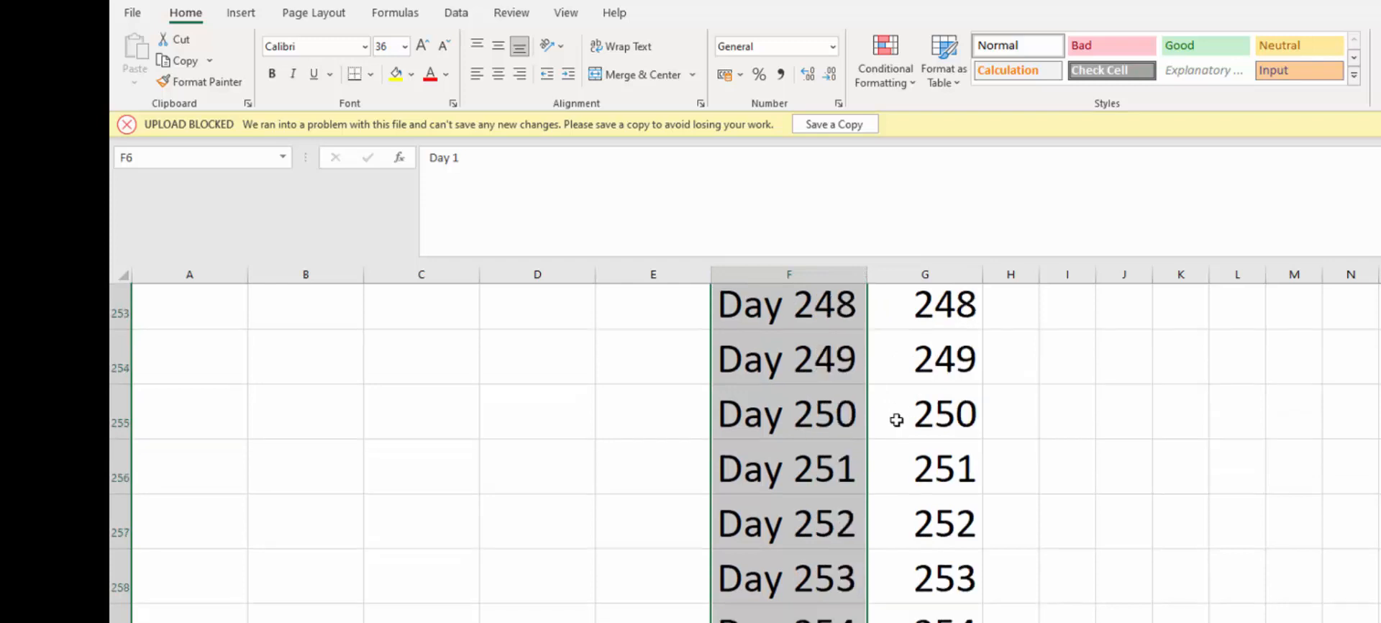
scroll(769, 443, "up", 20)
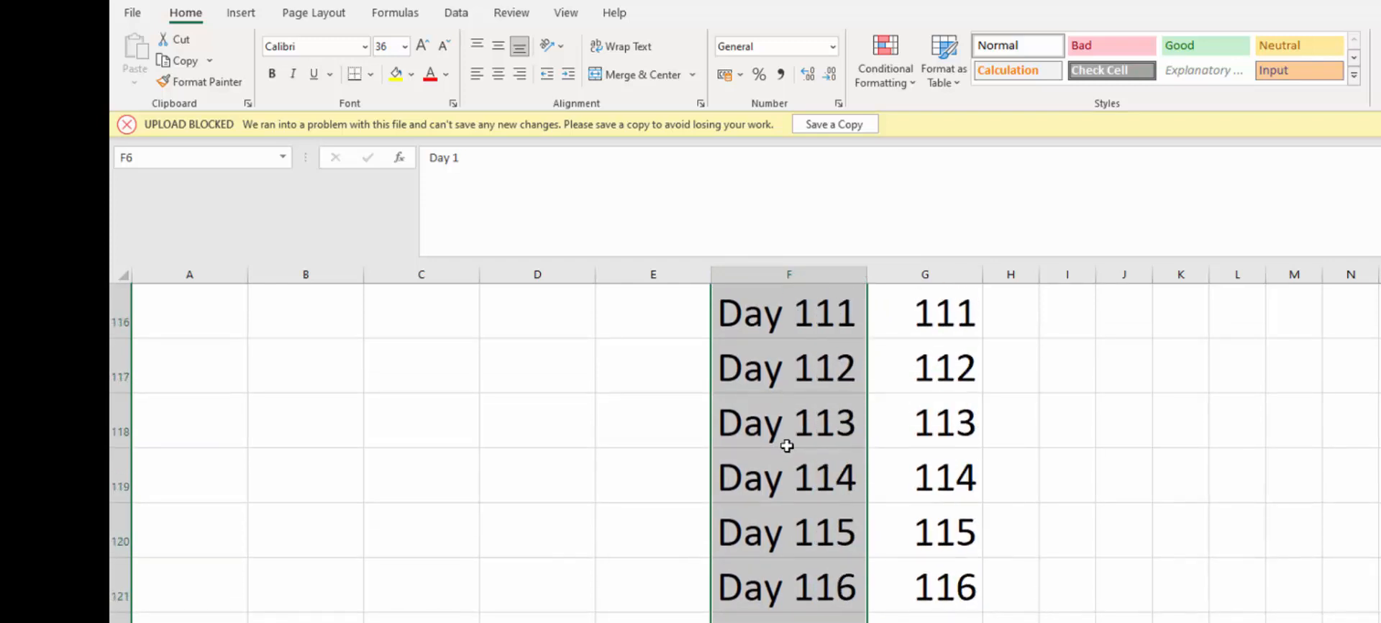
scroll(788, 446, "up", 6)
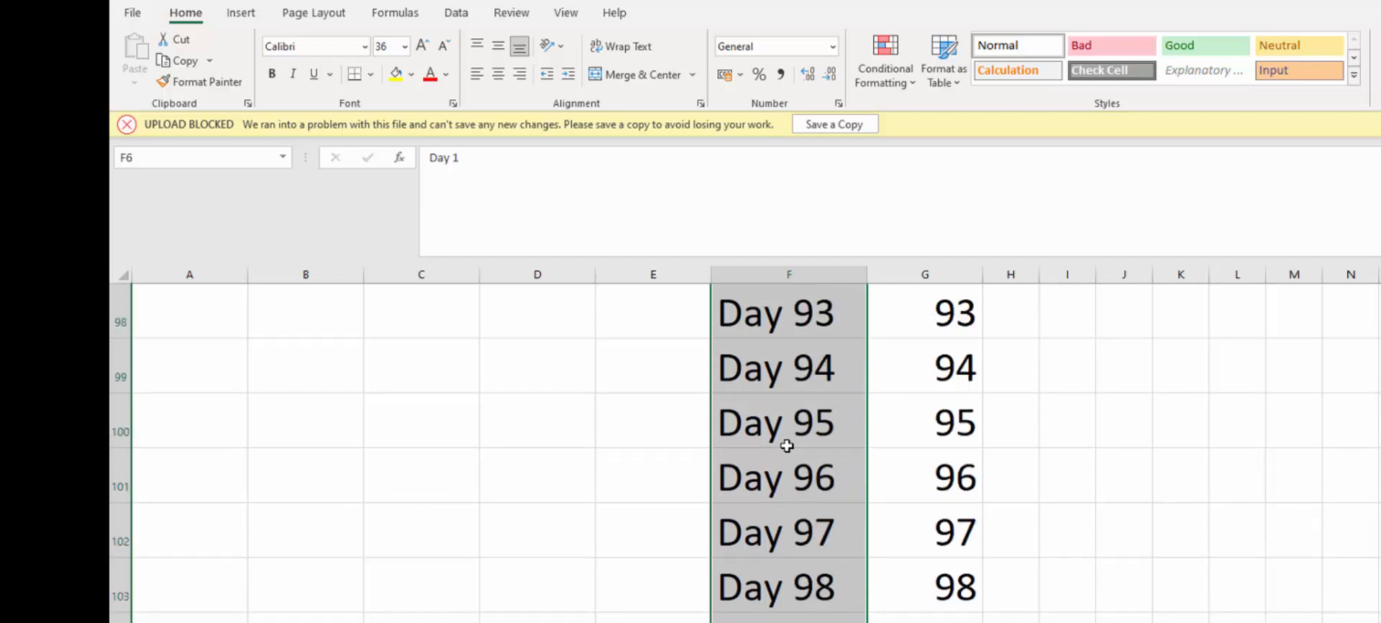
type("999999999999")
key("Escape")
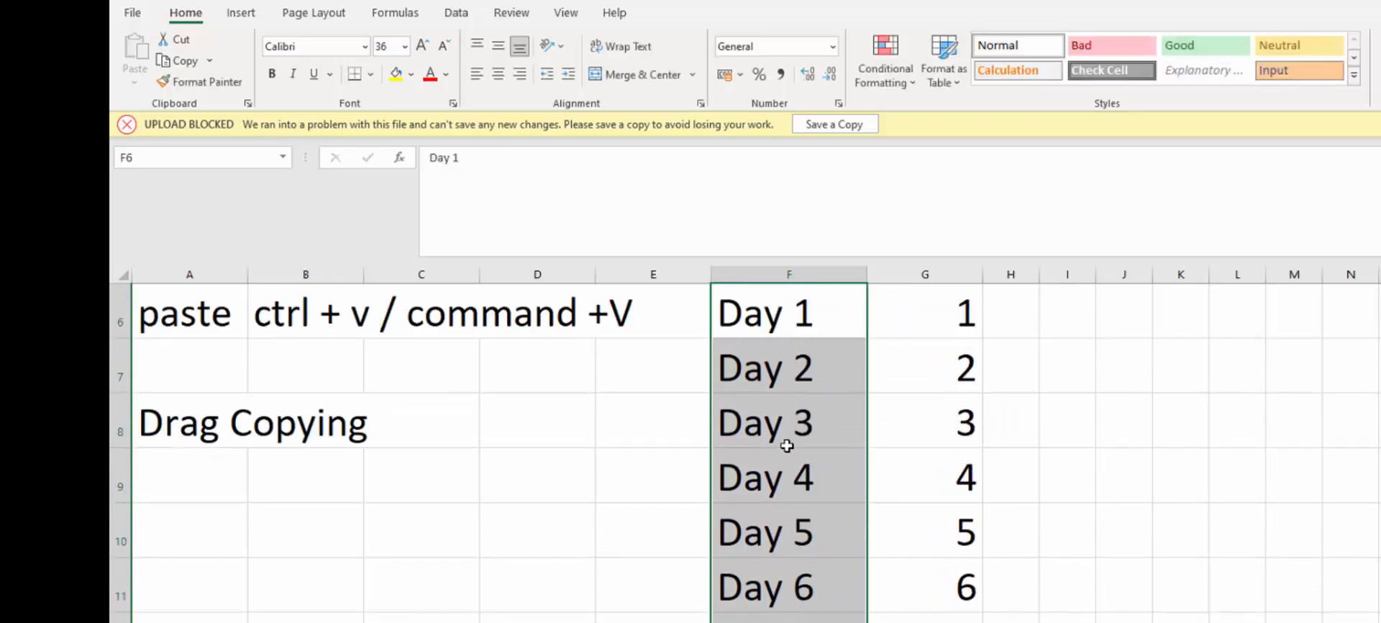
left_click(987, 439)
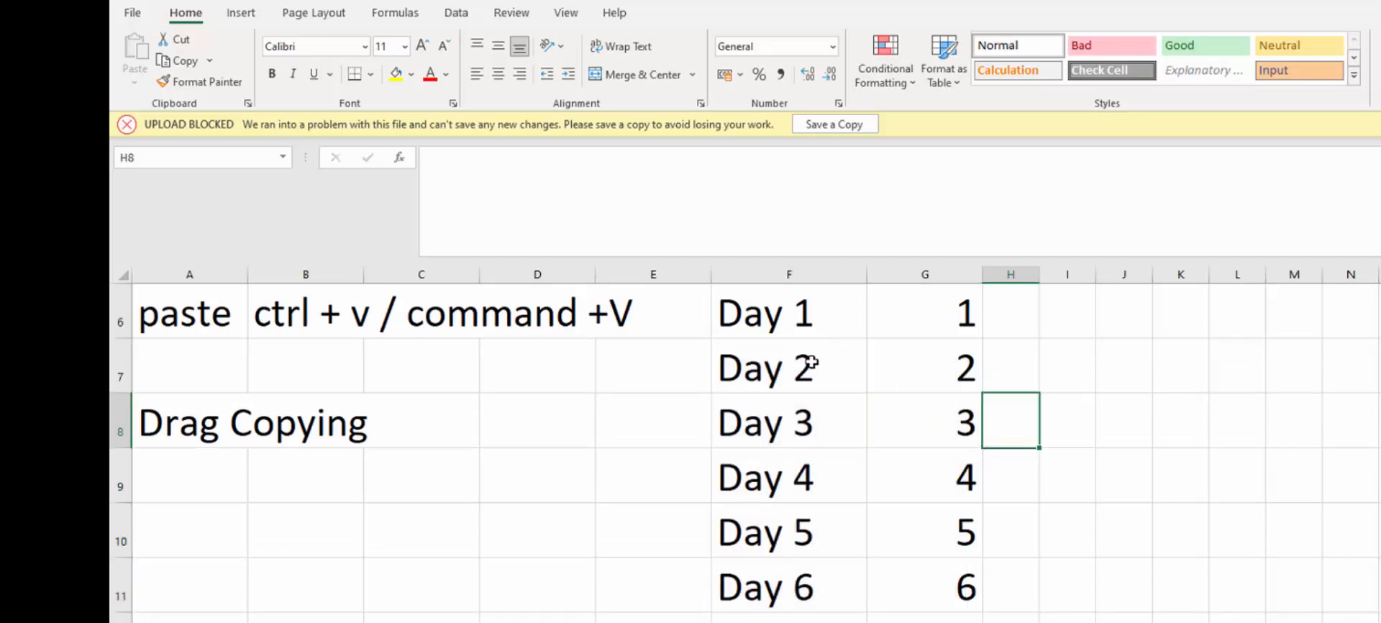
left_click(812, 320)
Clear all the daily amounts in column G from G7 down, keeping the 1 in G6
left_click(964, 312)
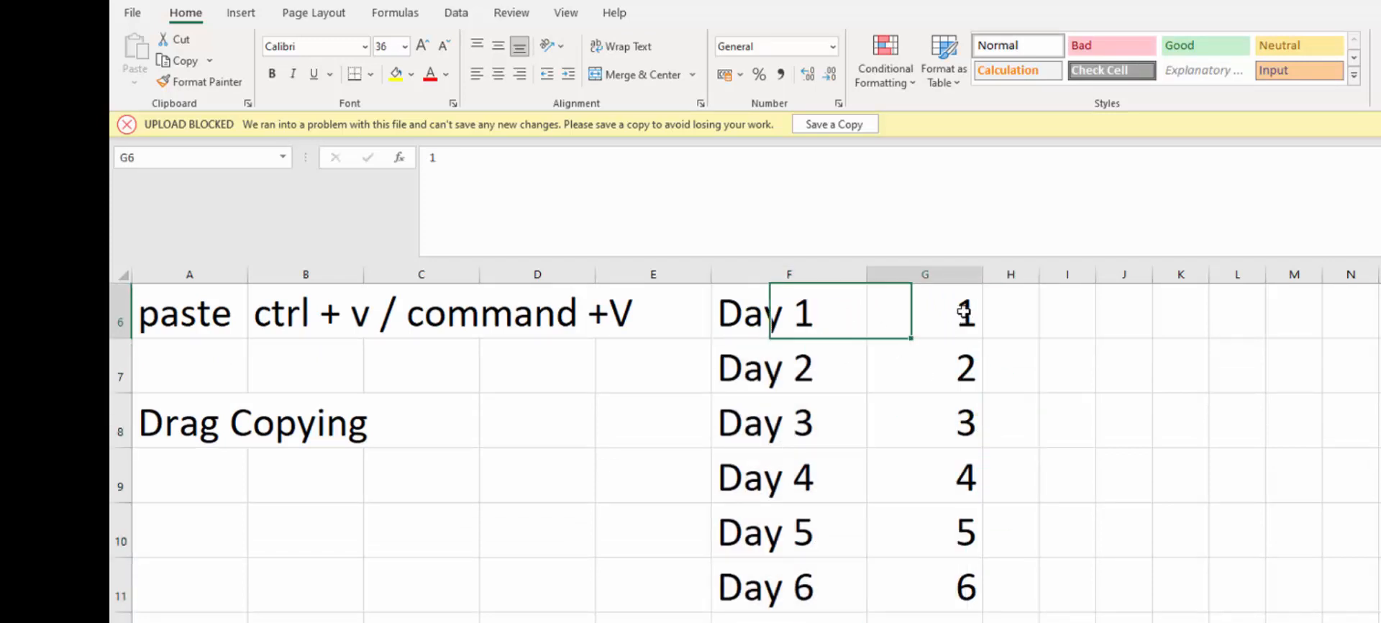
key("Down")
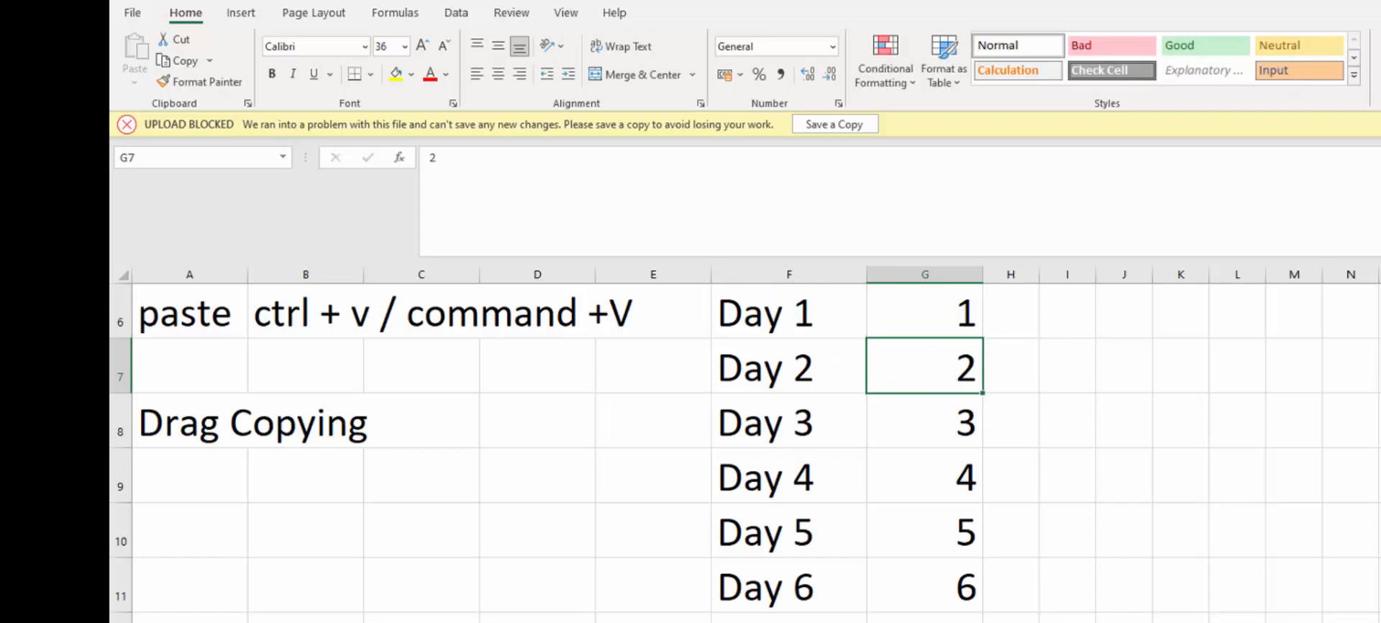
key("ctrl+shift+Down")
key("Delete")
left_click(1116, 398)
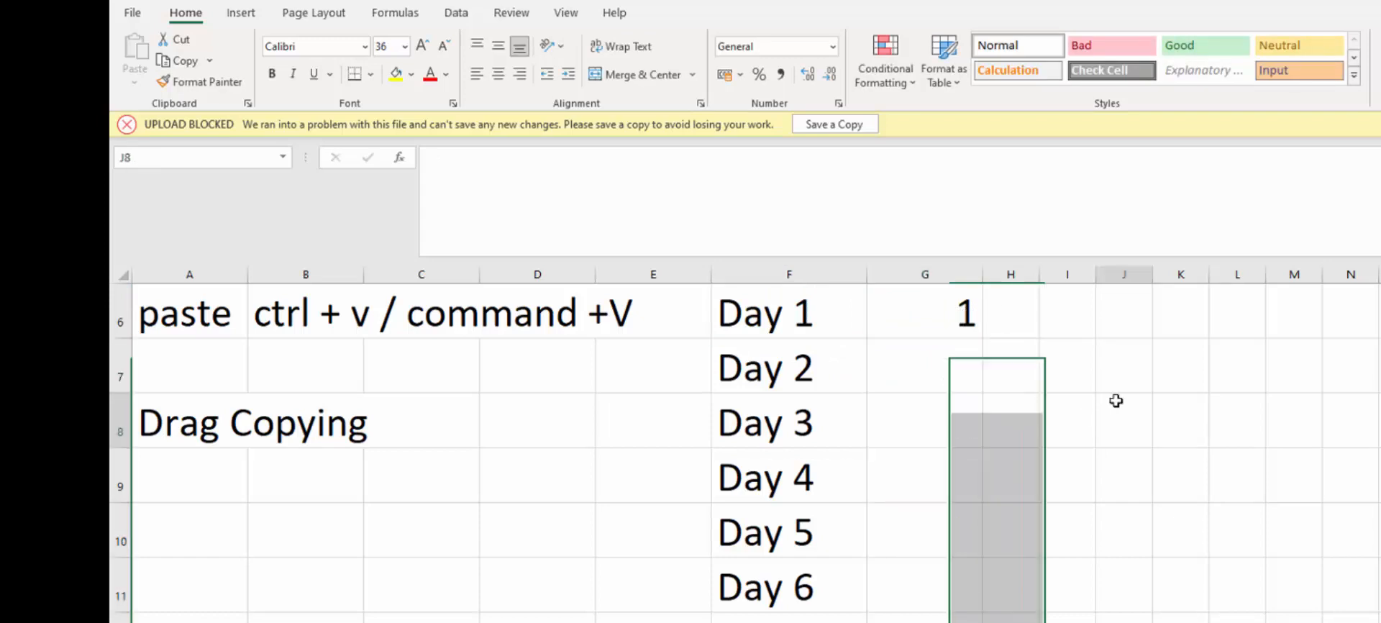
Fill the single value 1 from G6 down column G beside the day labels
left_click(941, 296)
left_click_drag(983, 337, 987, 619)
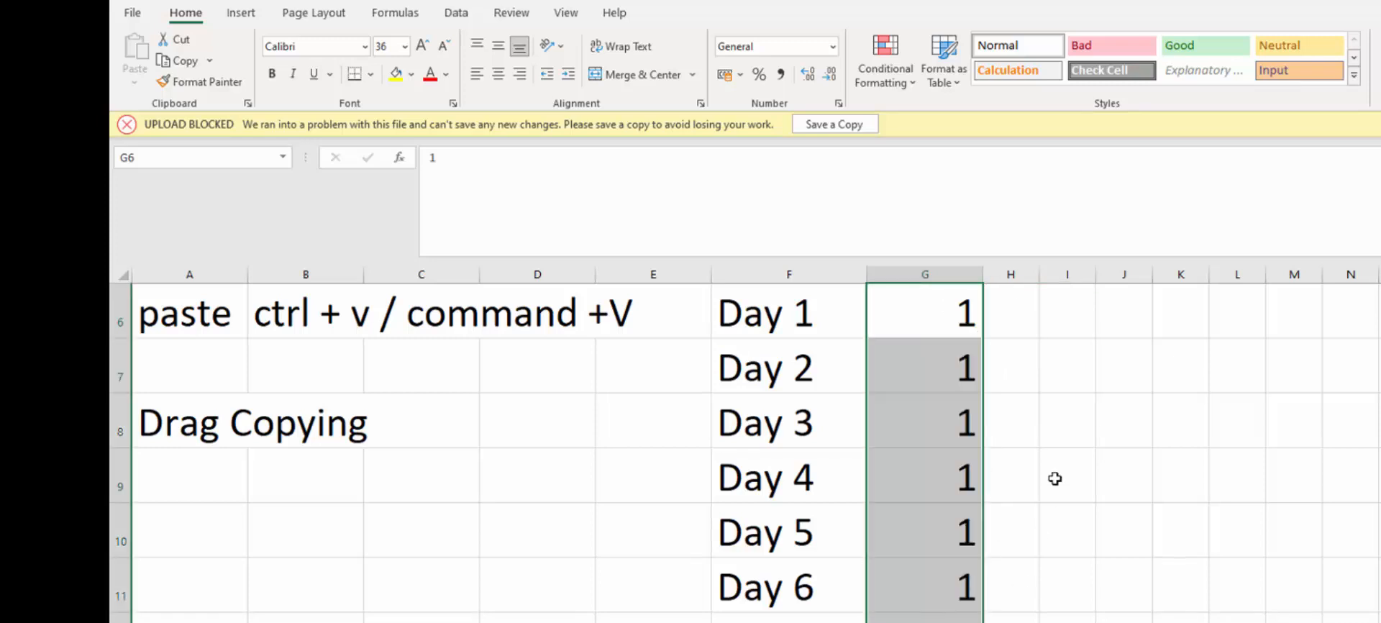
left_click(945, 314)
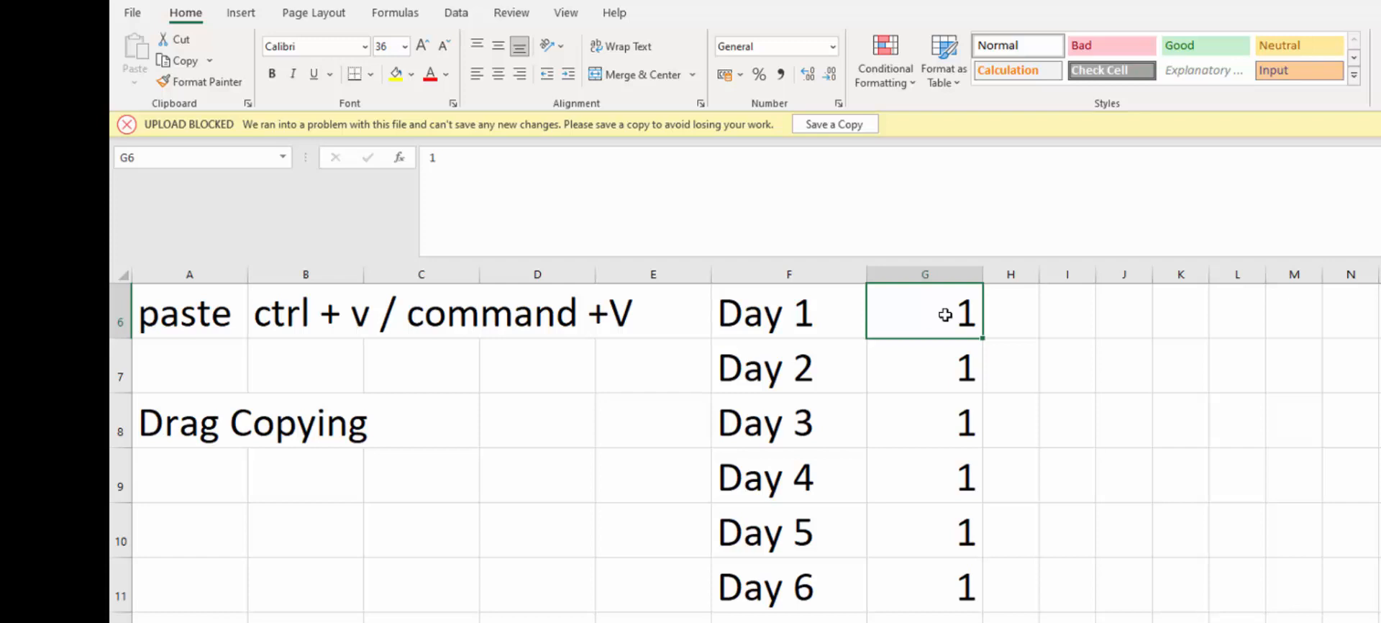
Replace the amounts for Day 2, Day 3 and Day 4 in G7:G9 with 2, 3 and 4
left_click(948, 366)
type("2")
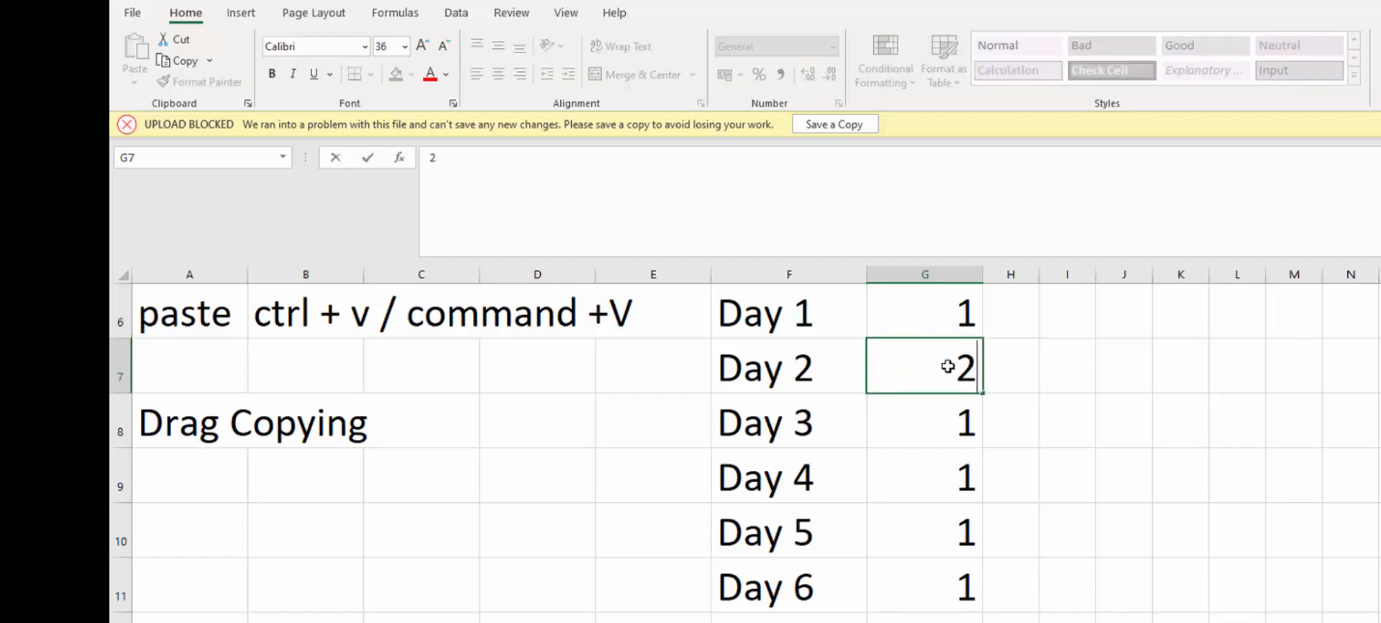
key("Return")
type("3")
key("Return")
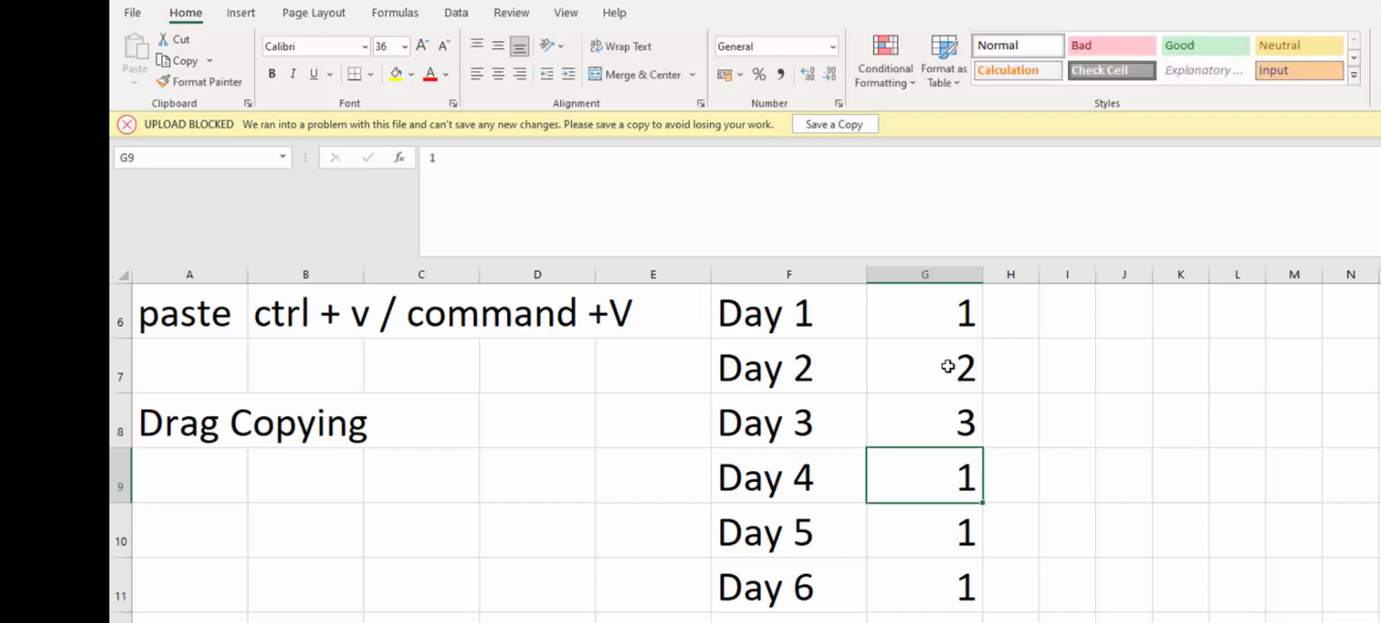
type("4")
key("Return")
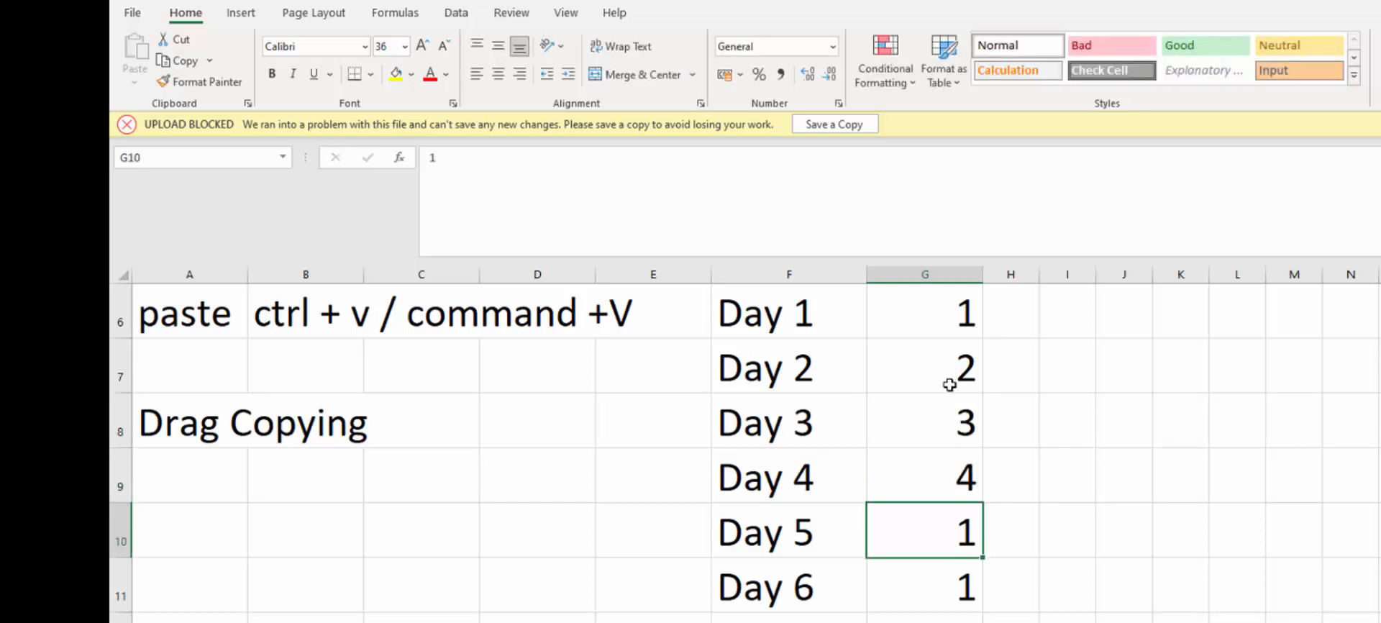
Delete the amounts below Day 1, from G7 down column G
left_click_drag(952, 367, 935, 619)
key("Delete")
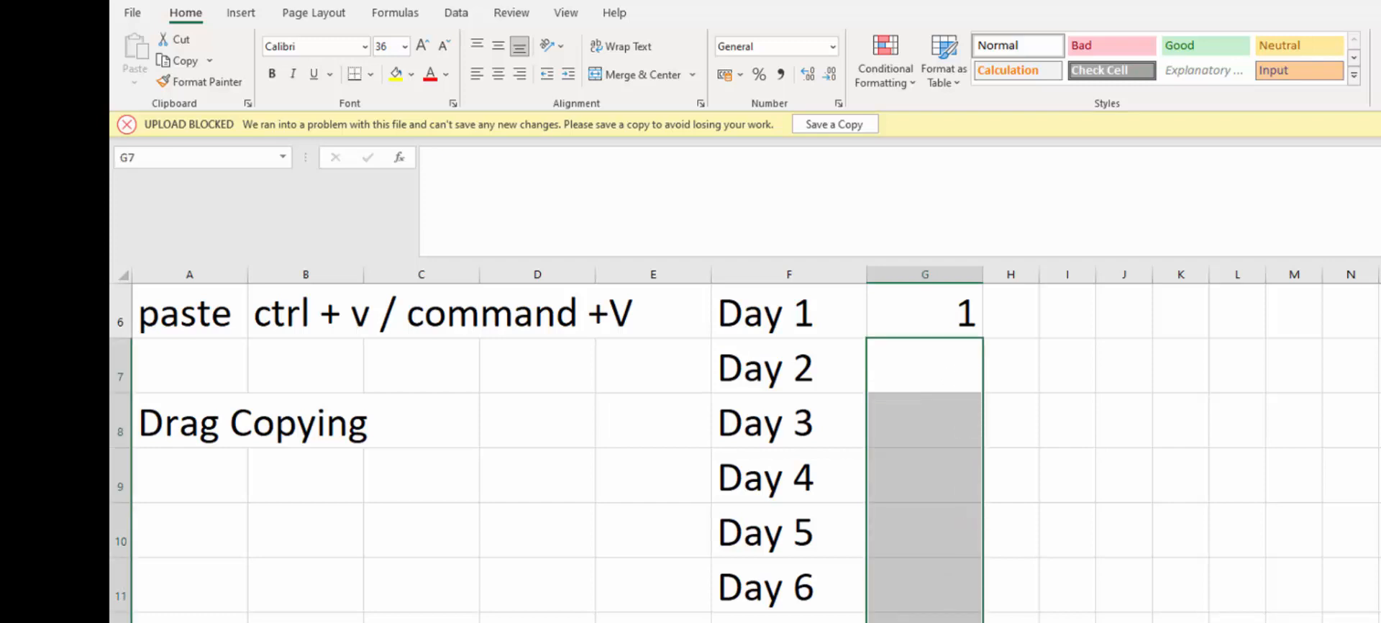
left_click(946, 323)
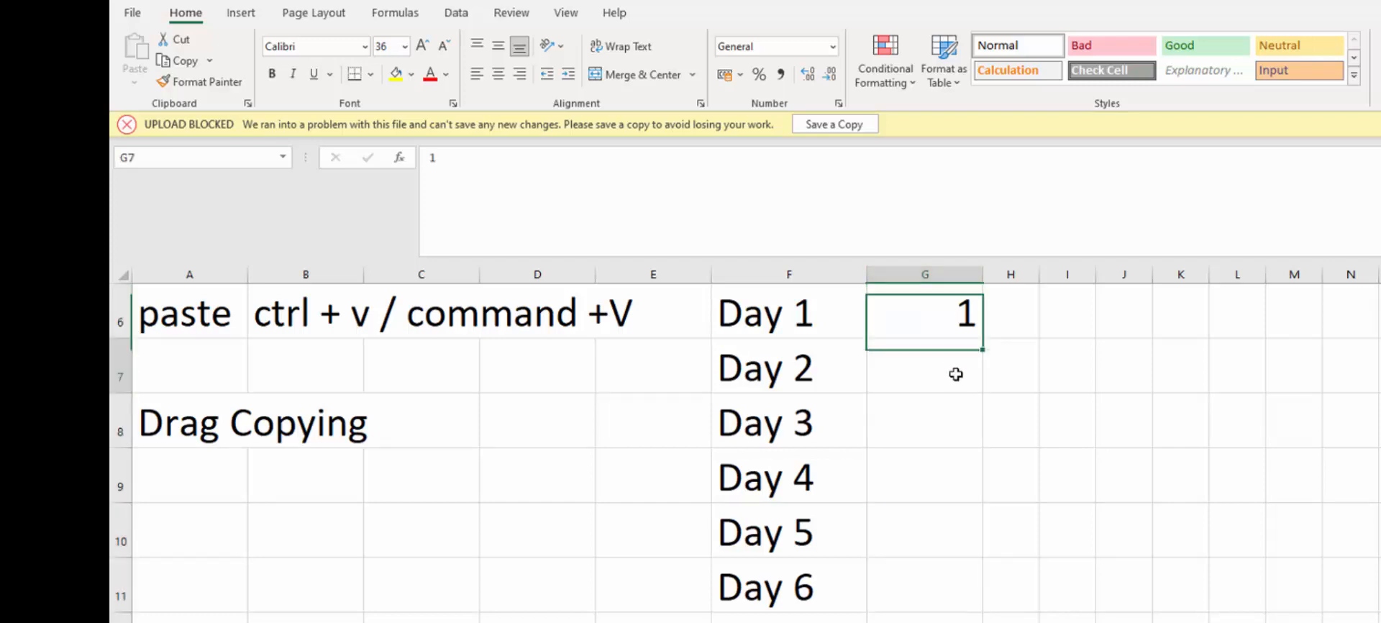
Enter 2 in G7 as the amount for Day 2
left_click(955, 374)
type("2")
key("Return")
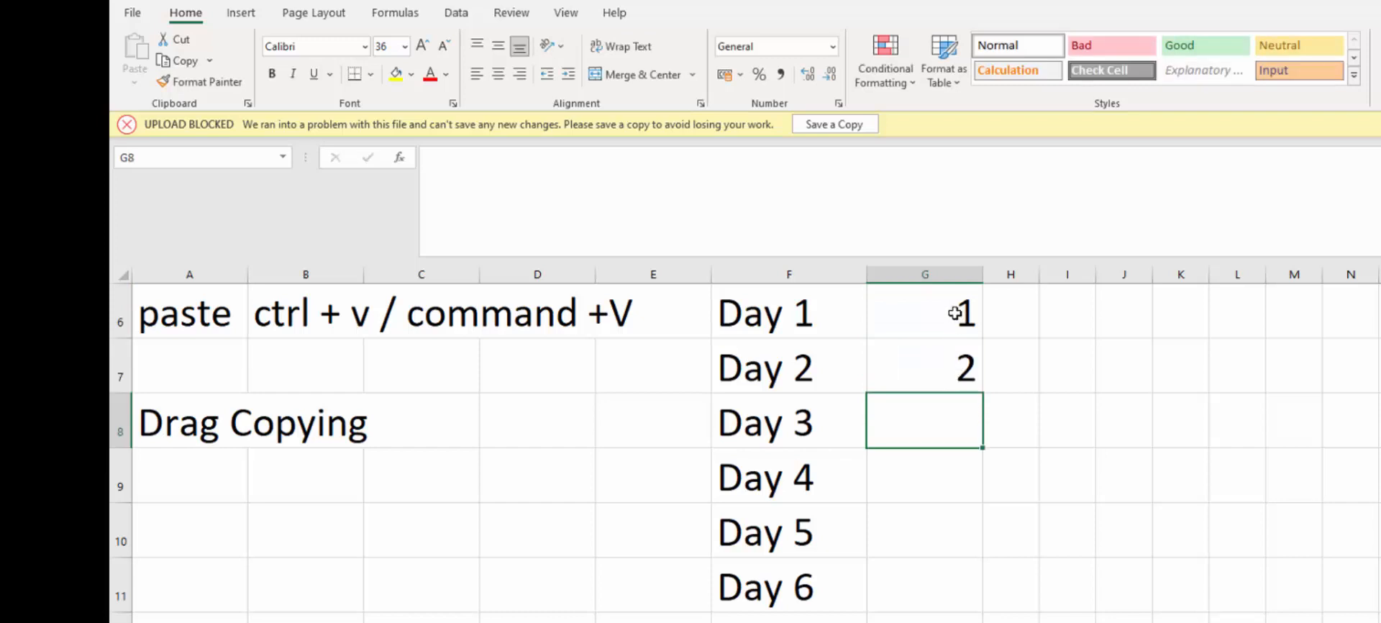
Try extending the 1, 2 pattern from G6:G7 down column G, and undo that fill
left_click_drag(955, 313, 958, 362)
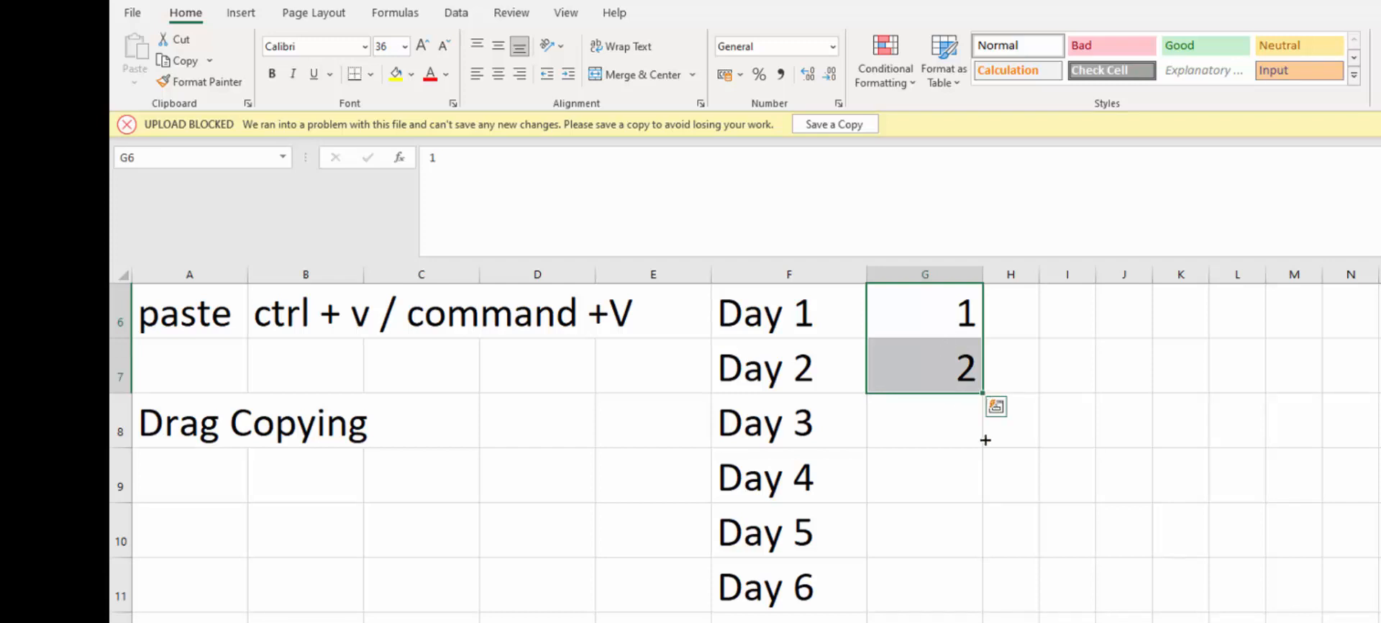
left_click_drag(986, 439, 990, 617)
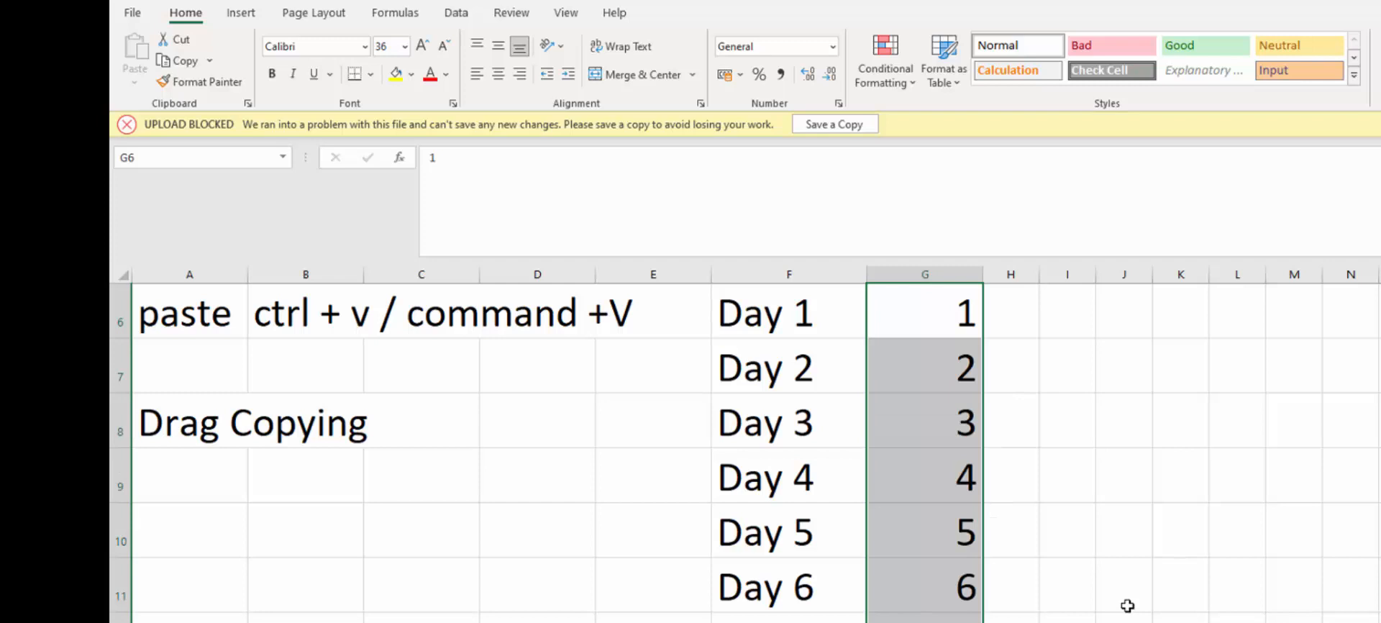
key("ctrl+z")
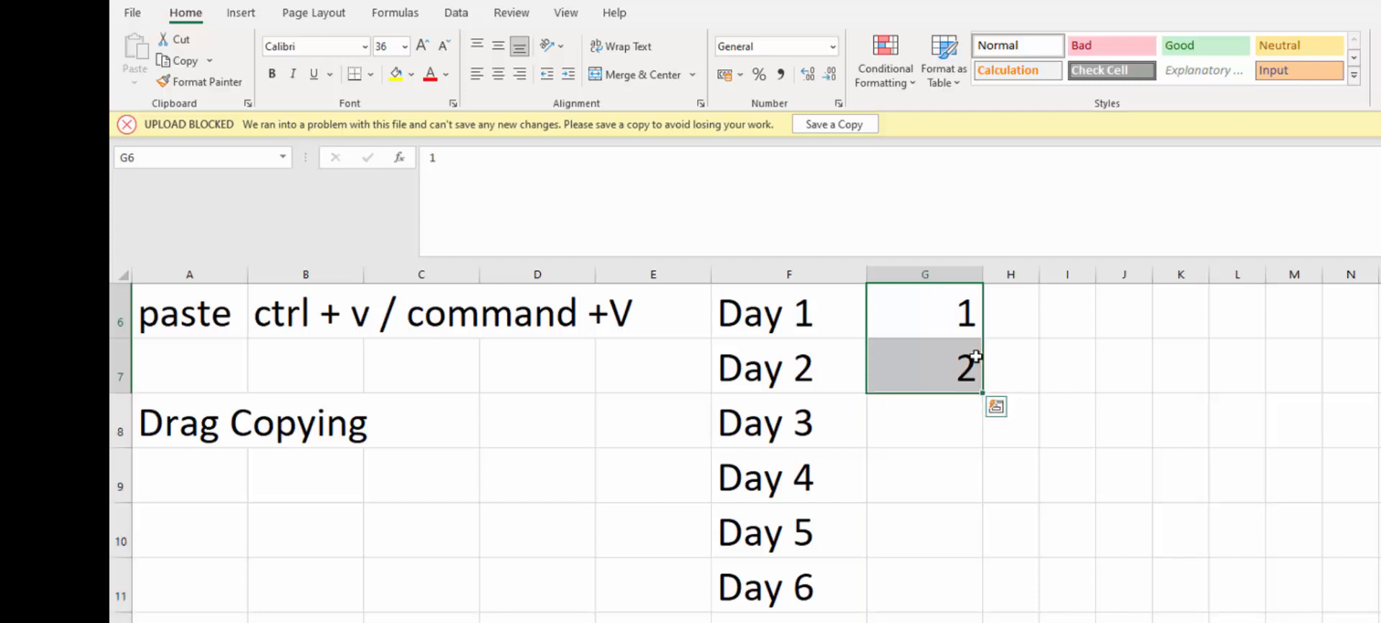
left_click(1057, 348)
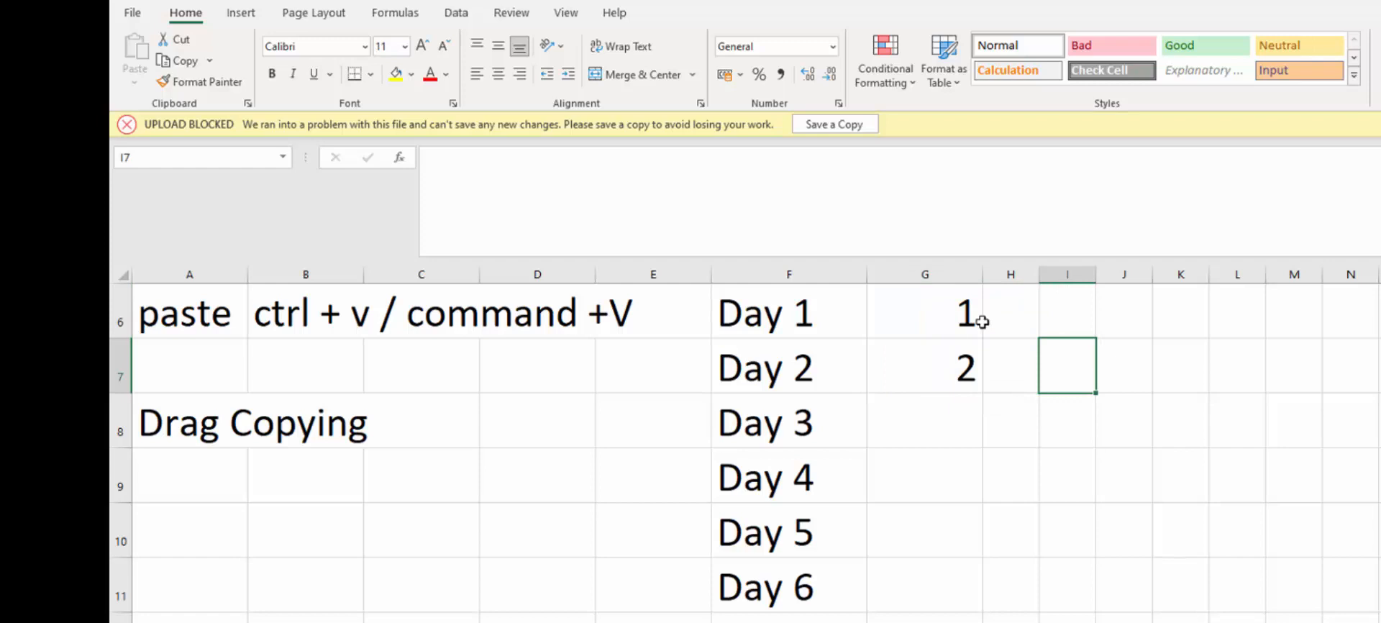
Fill the daily amounts as a series from the pair 1 and 2 in G6:G7 down column G
left_click(949, 310)
left_click(964, 363)
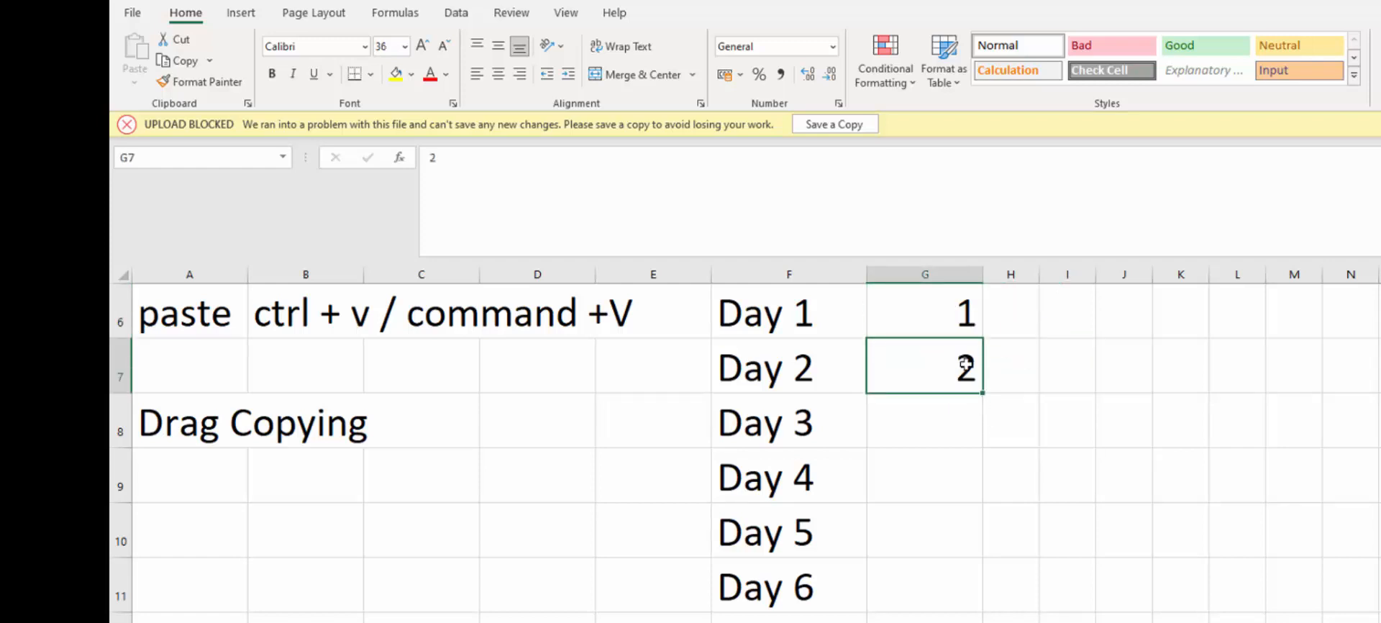
left_click_drag(943, 308, 948, 377)
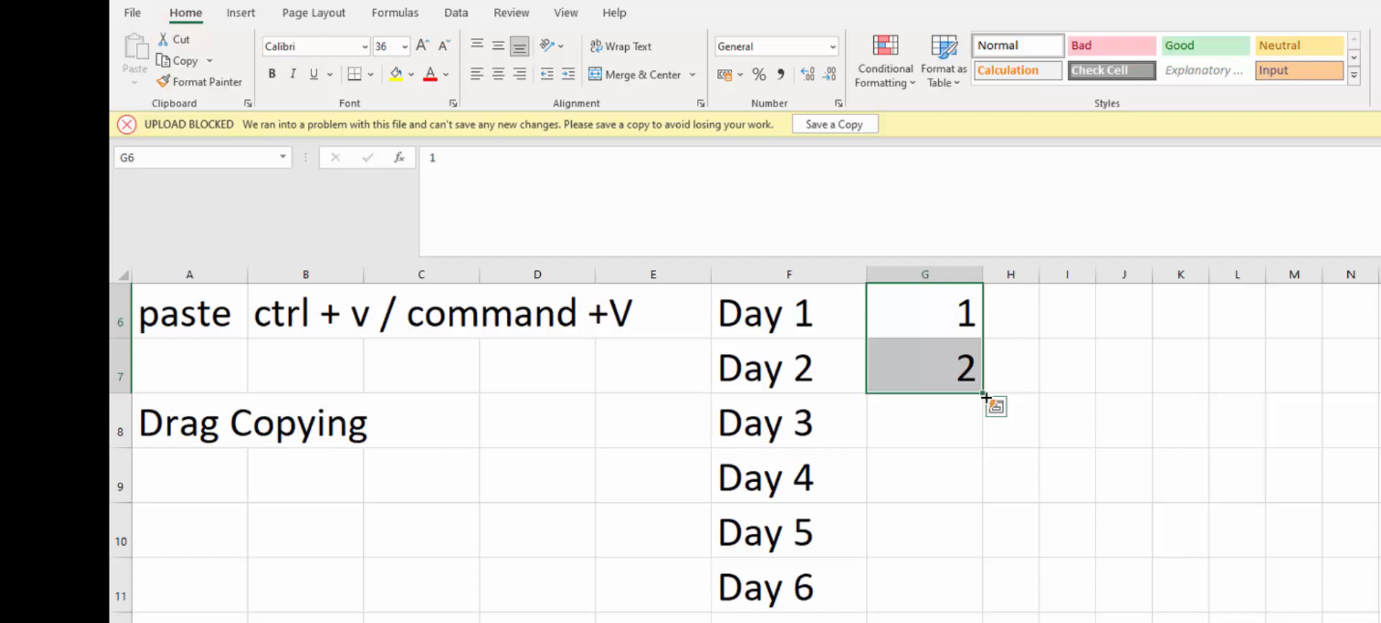
left_click_drag(986, 396, 983, 619)
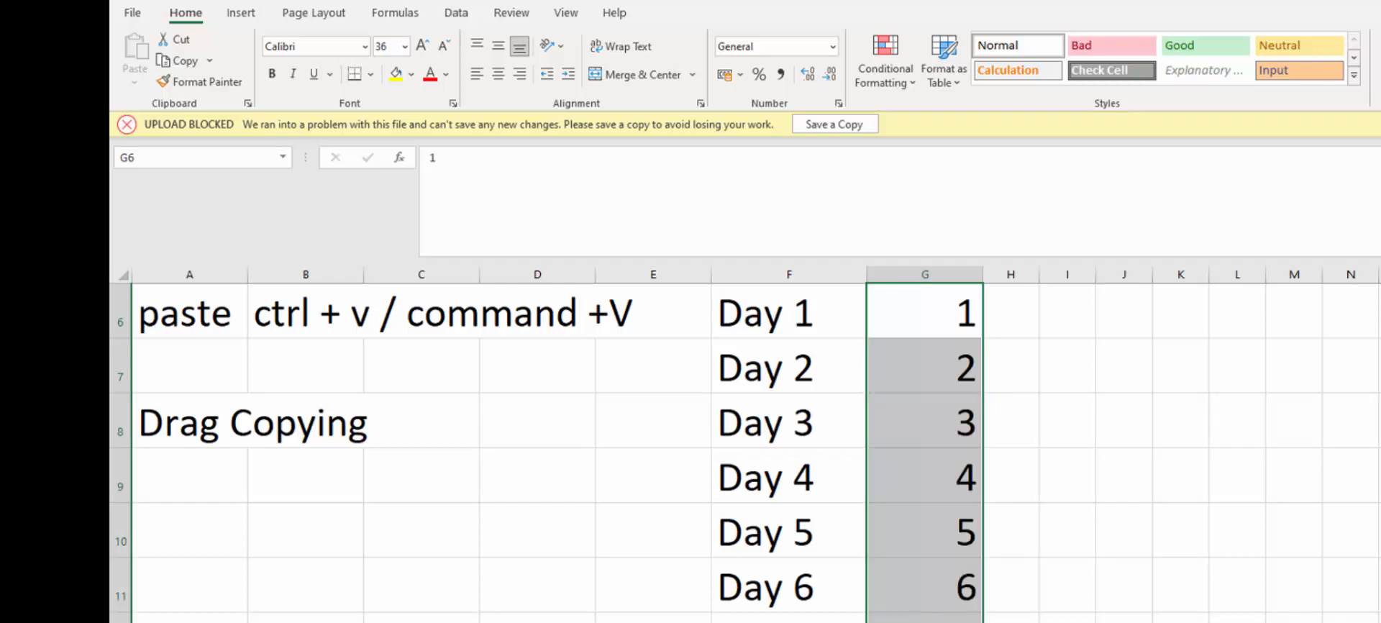
Enter 1 in H6 and 3 in H7 as the start of an odd-number pattern
left_click(1018, 315)
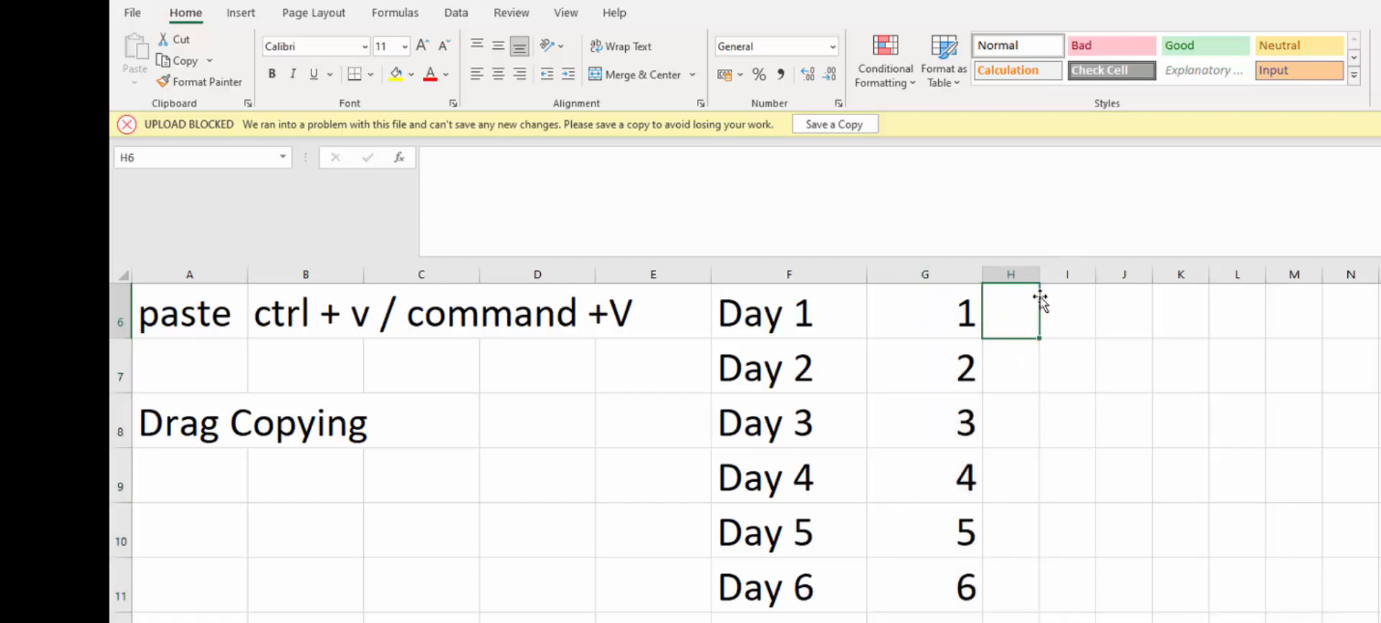
type("1")
key("Return")
type("3")
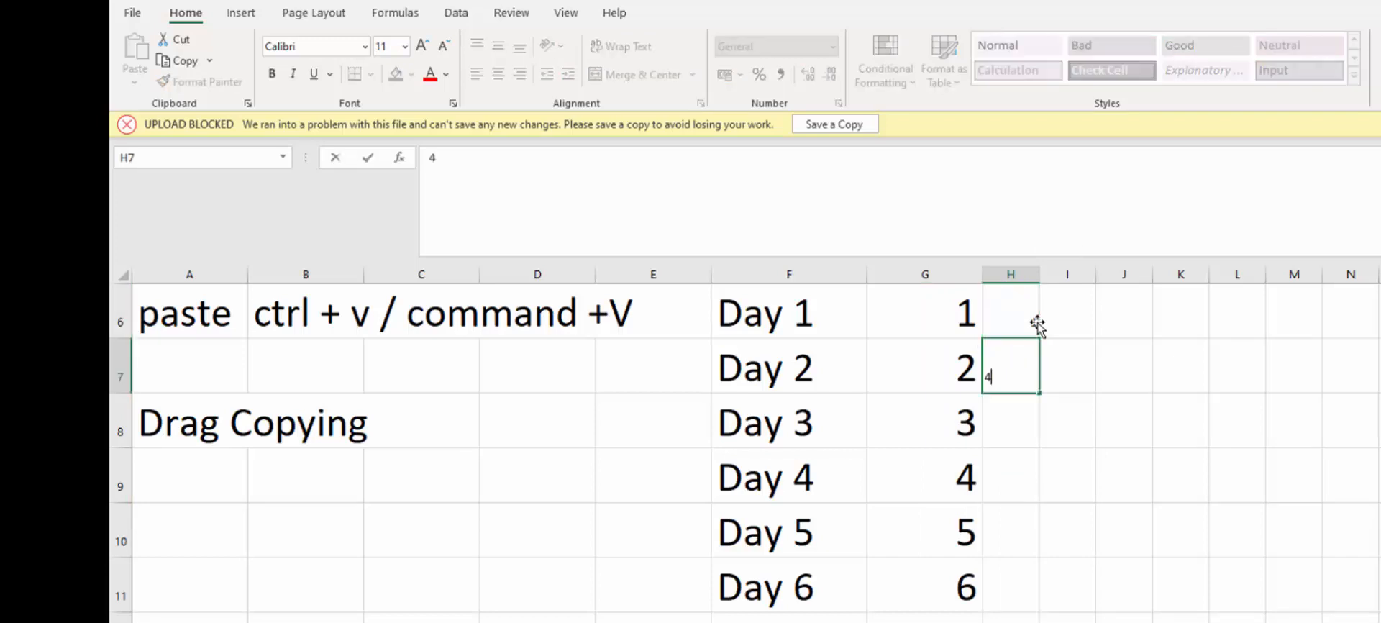
key("Return")
Enlarge the values in H6:H7 to font size 26 and fill their series down column H
left_click_drag(1033, 321, 1031, 354)
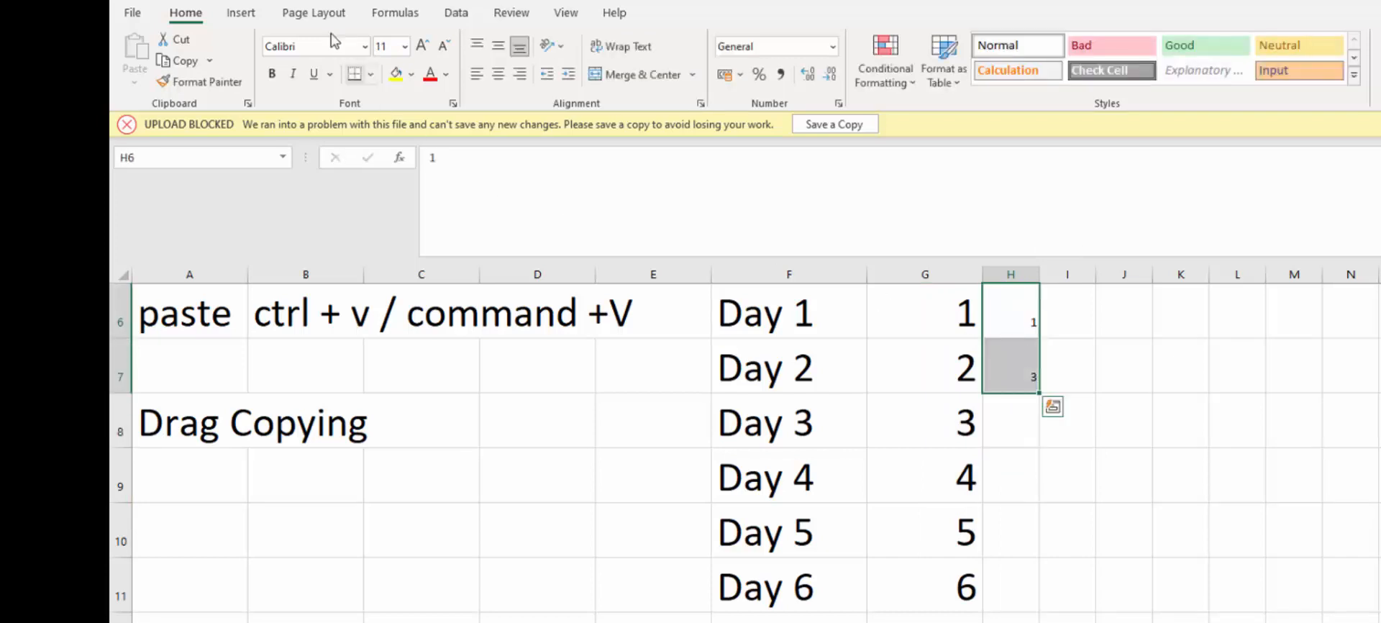
left_click(422, 46)
left_click(422, 46)
left_click(422, 46)
left_click(422, 46)
left_click(422, 46)
left_click(422, 46)
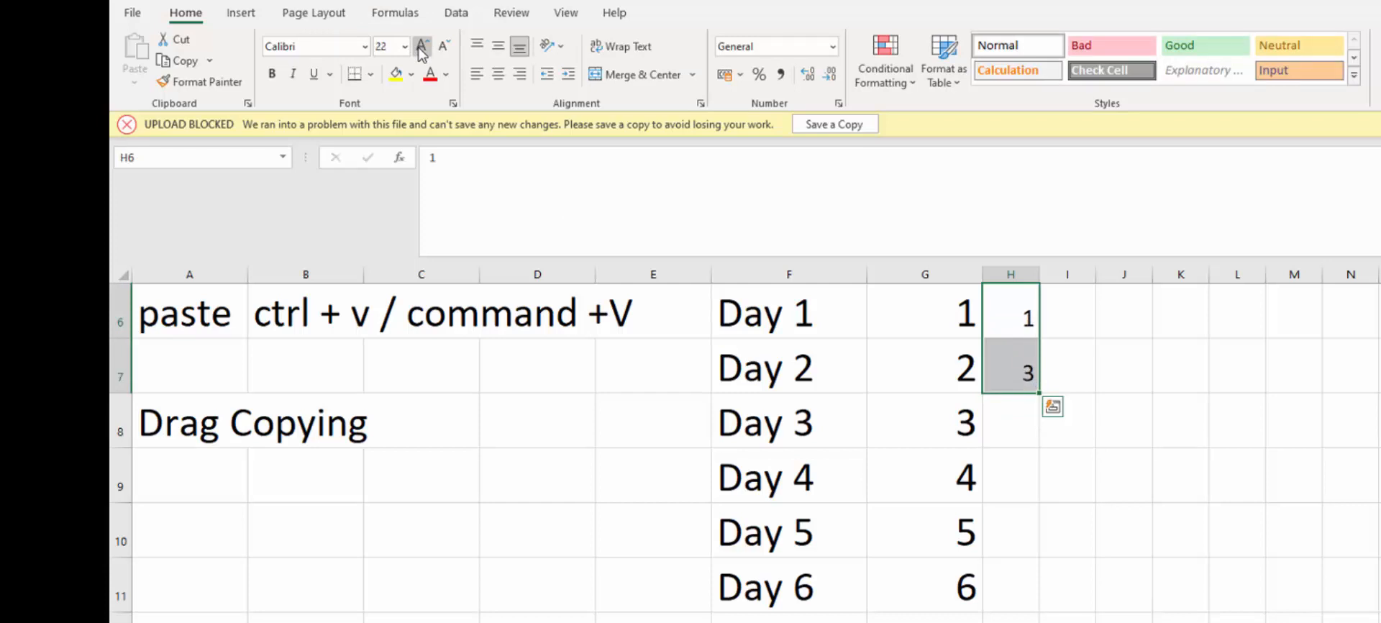
left_click(422, 46)
left_click(422, 46)
left_click_drag(1043, 394, 1040, 619)
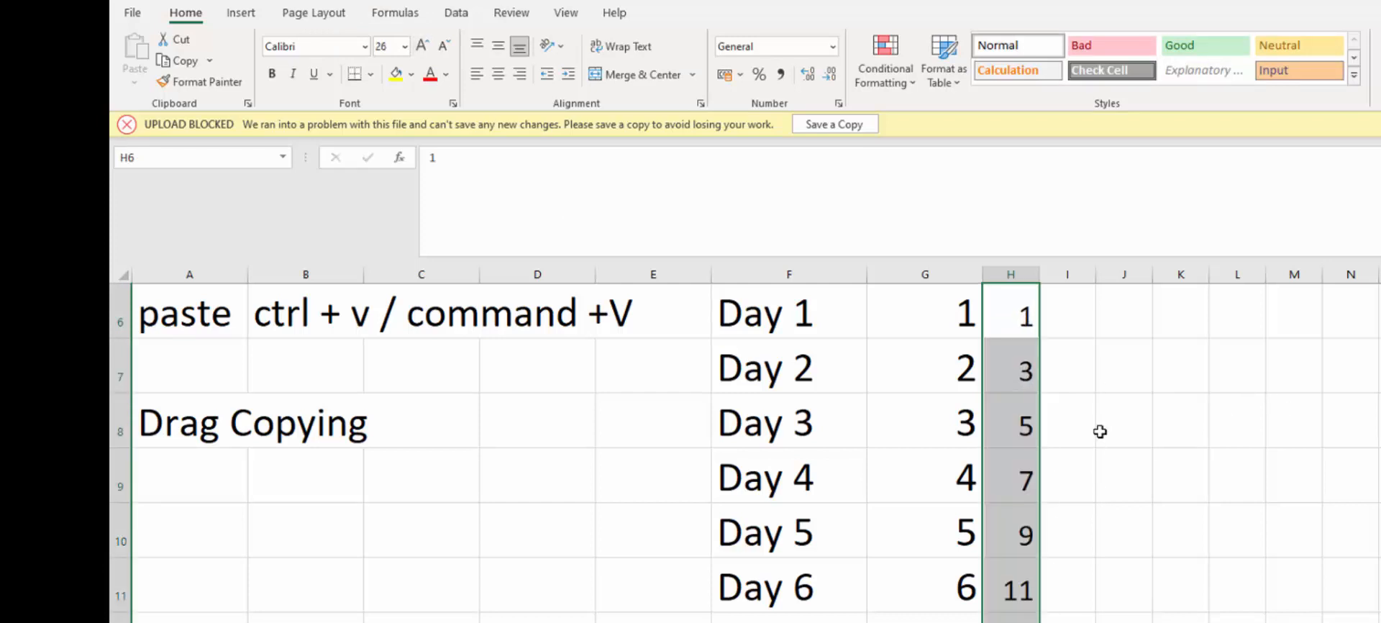
left_click(1026, 345)
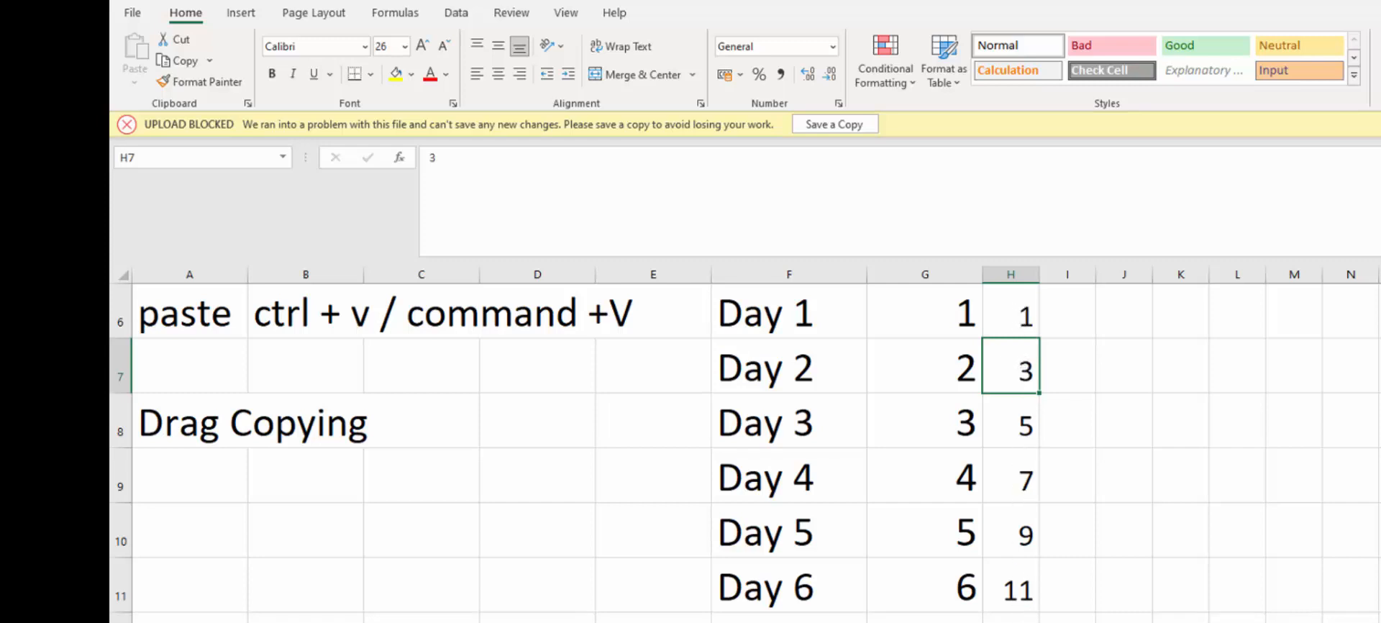
Enter 2 in I6 and 4 in I7, and fill the even-number series down column I
left_click(1062, 313)
type("2")
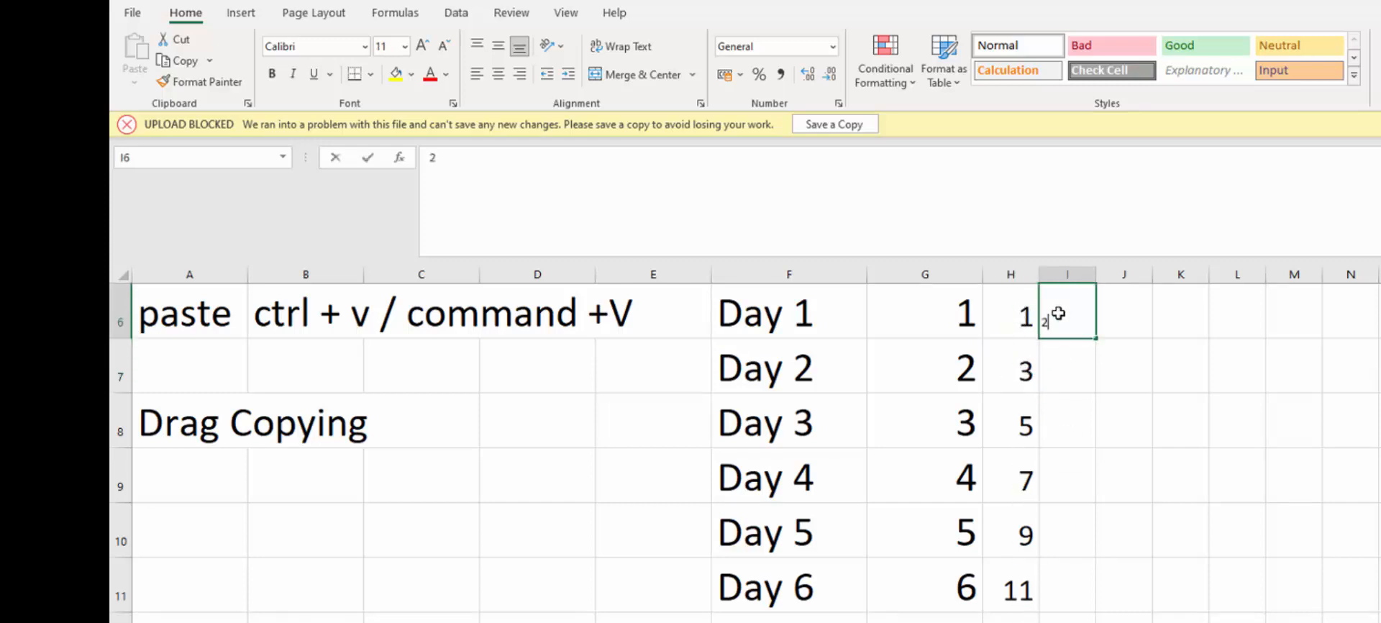
key("Return")
type("4")
key("Return")
left_click_drag(1058, 313, 1096, 612)
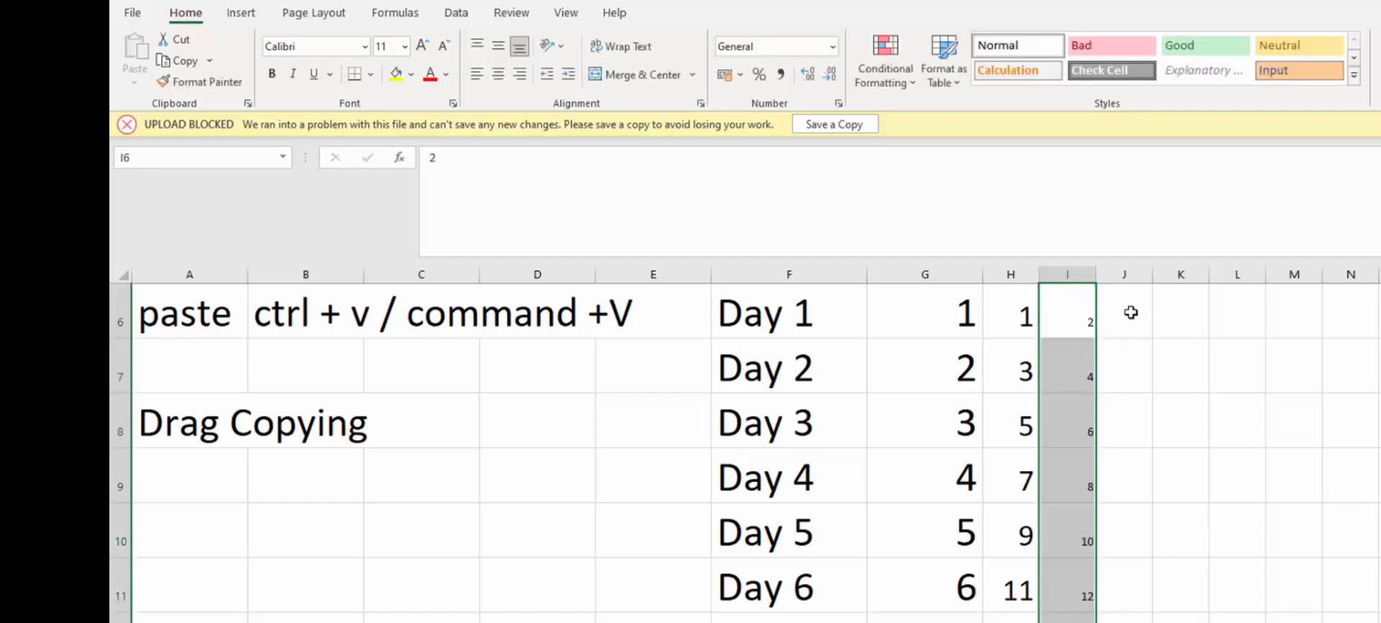
Enter 1 in J6 and 6 in J7, and fill the series in steps of five down column J
left_click(1122, 310)
type("1")
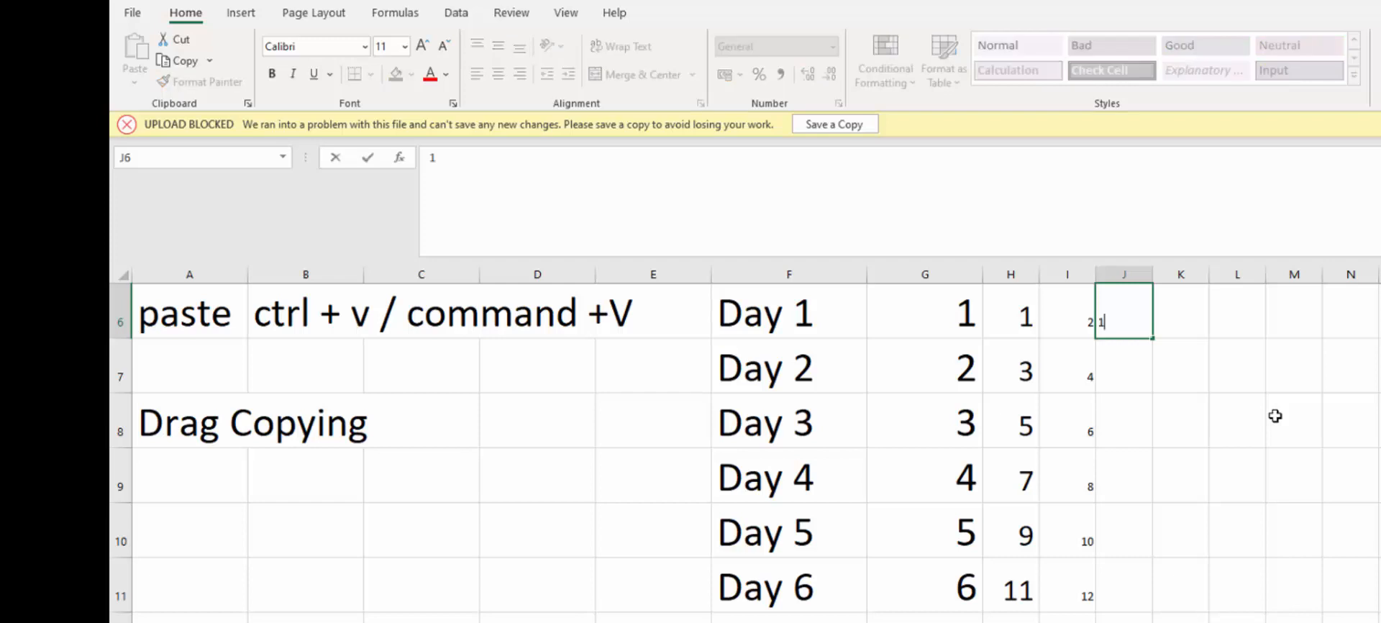
key("Return")
type("6")
key("Return")
left_click_drag(1135, 320, 1144, 374)
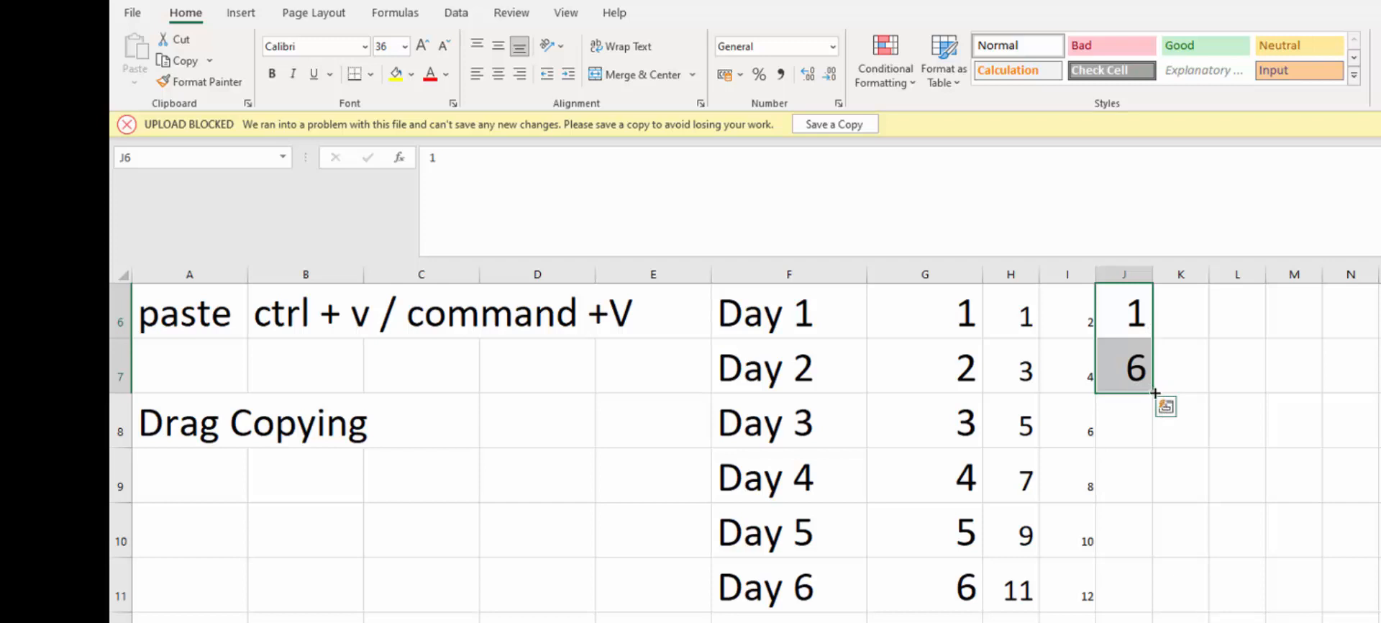
left_click_drag(1157, 399, 1154, 620)
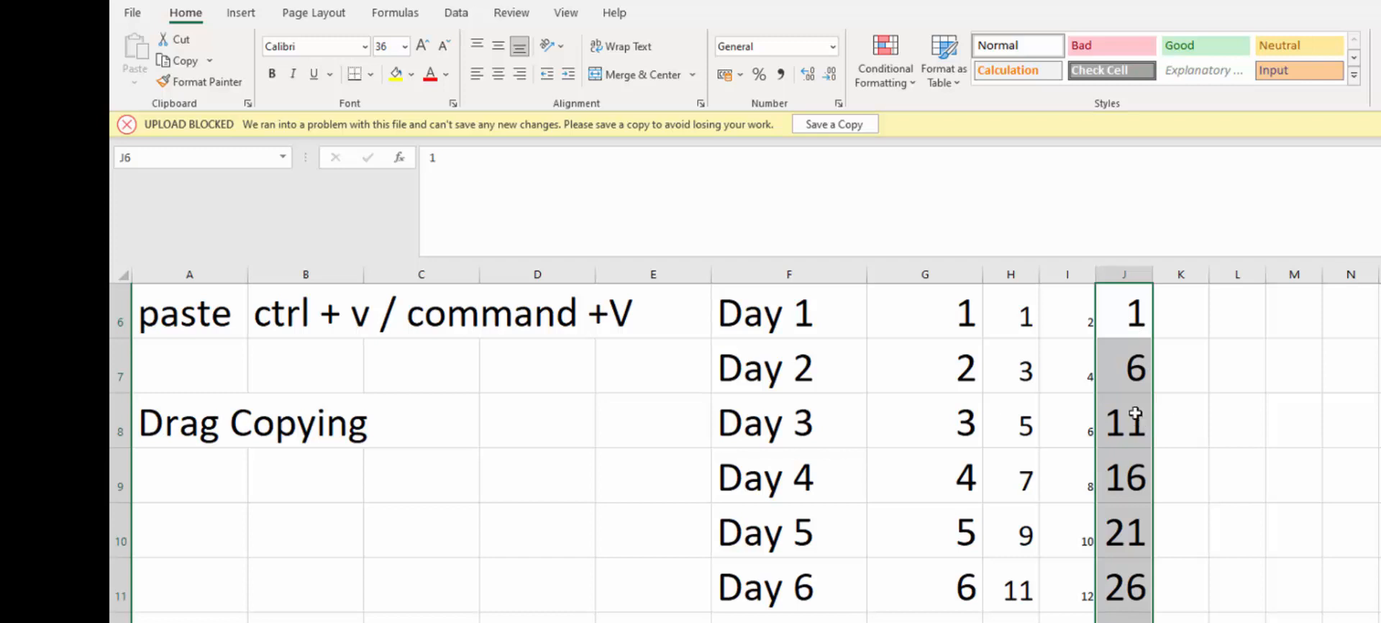
Clear the example number patterns from columns H to J, starting at row 6
left_click_drag(1010, 317, 1126, 622)
key("Delete")
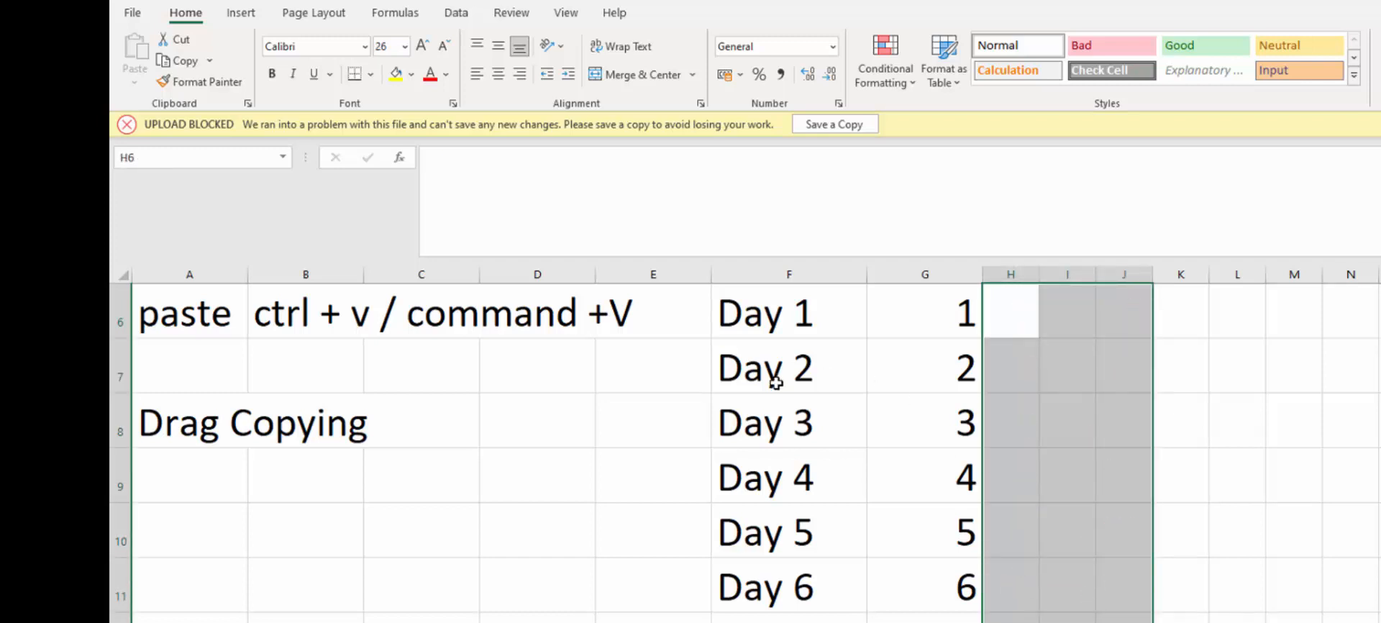
Fill the blank Day 11 amount in G16 and set it to 11
scroll(844, 592, "down", 2)
left_click(952, 475)
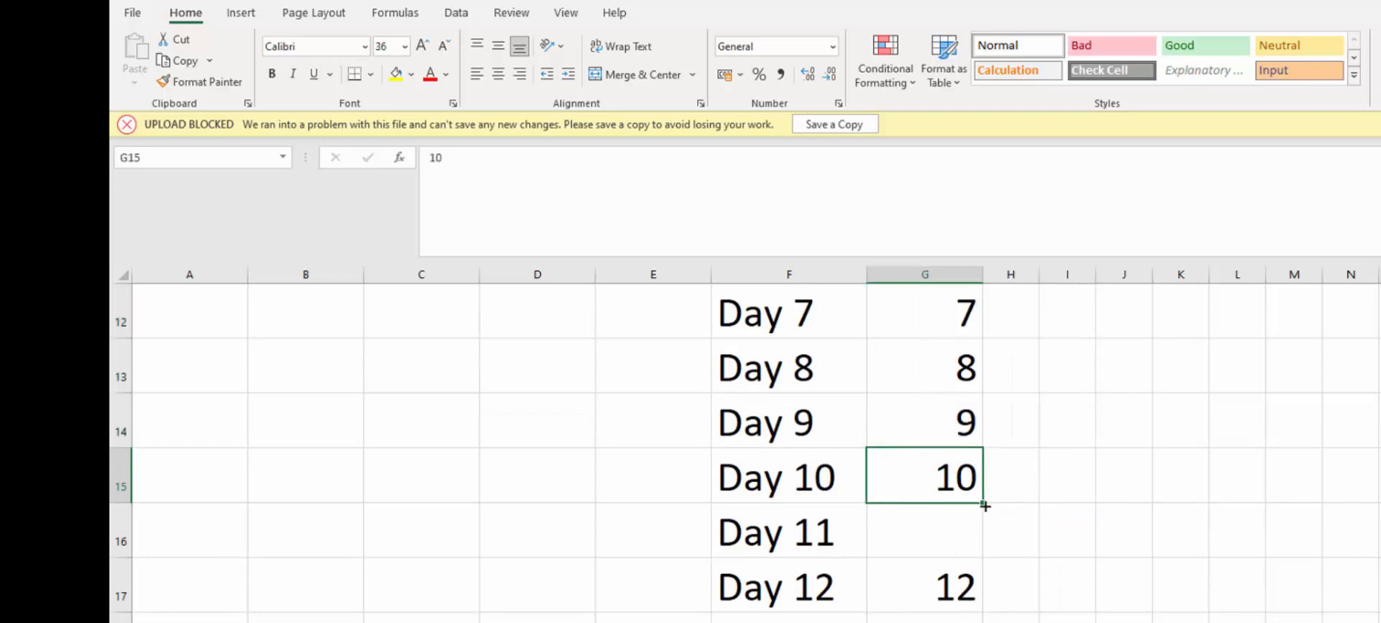
left_click_drag(982, 503, 984, 546)
left_click(956, 533)
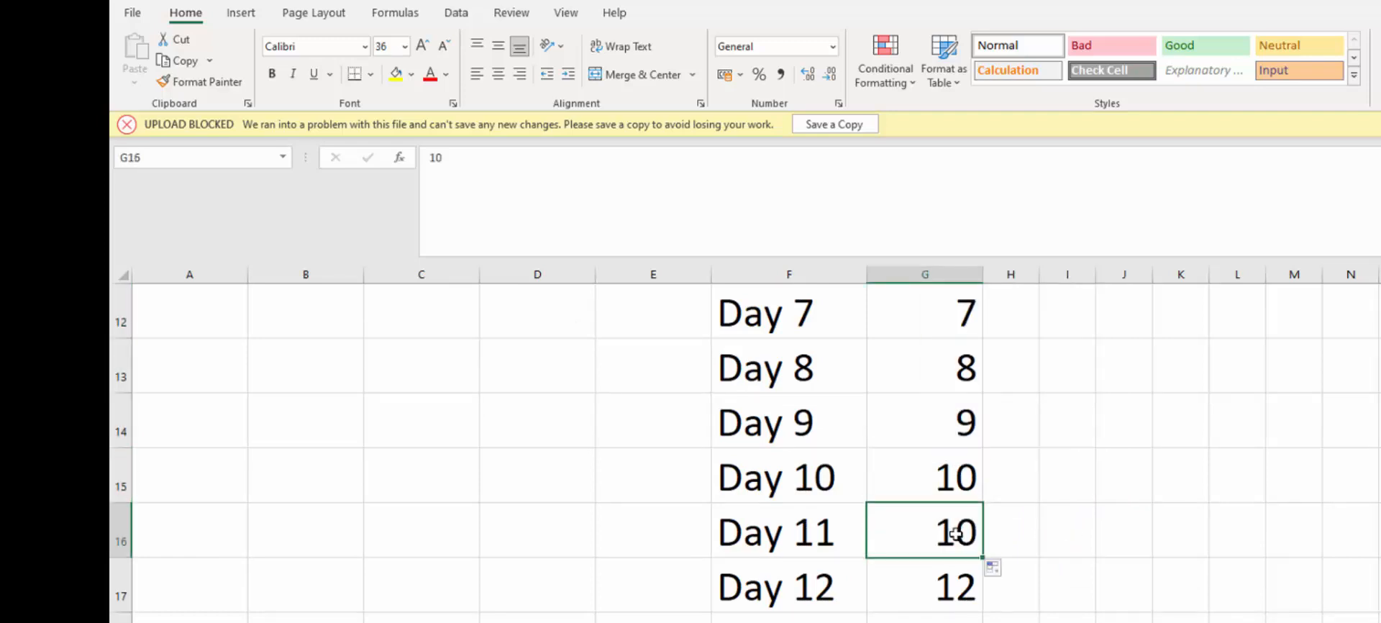
type("11")
key("Return")
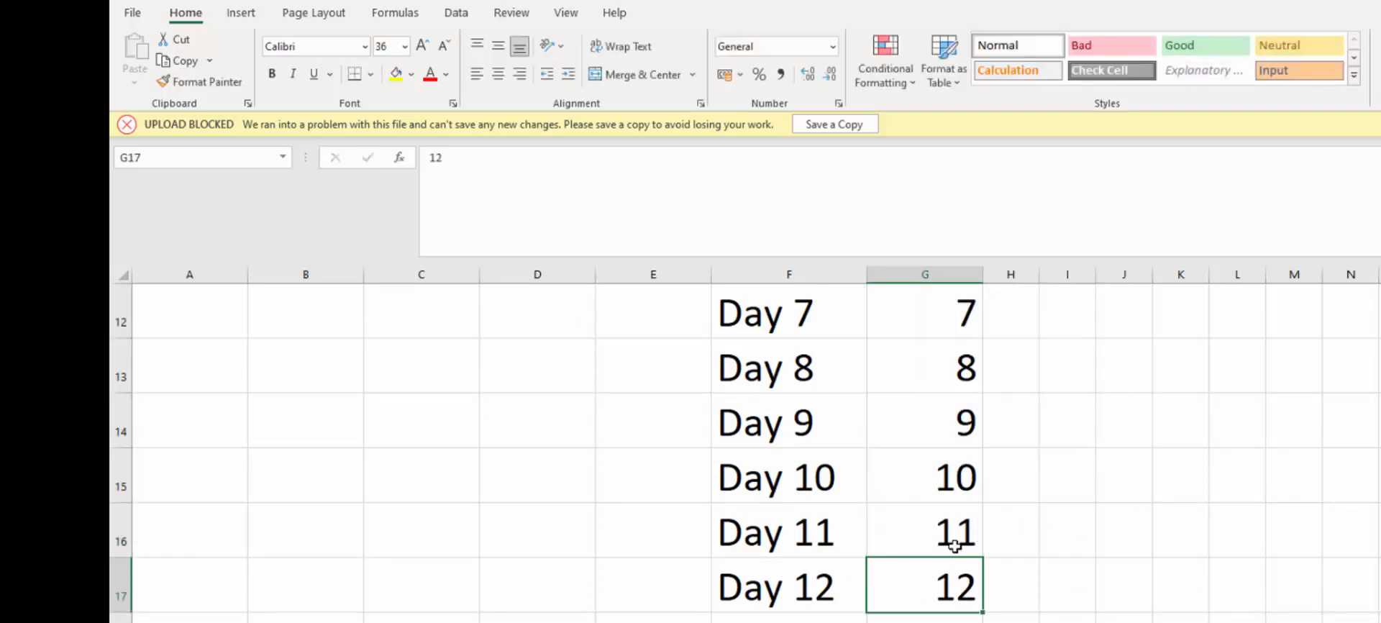
Highlight the Saving Plan title across B1 and C1 with a yellow fill
scroll(956, 542, "up", 4)
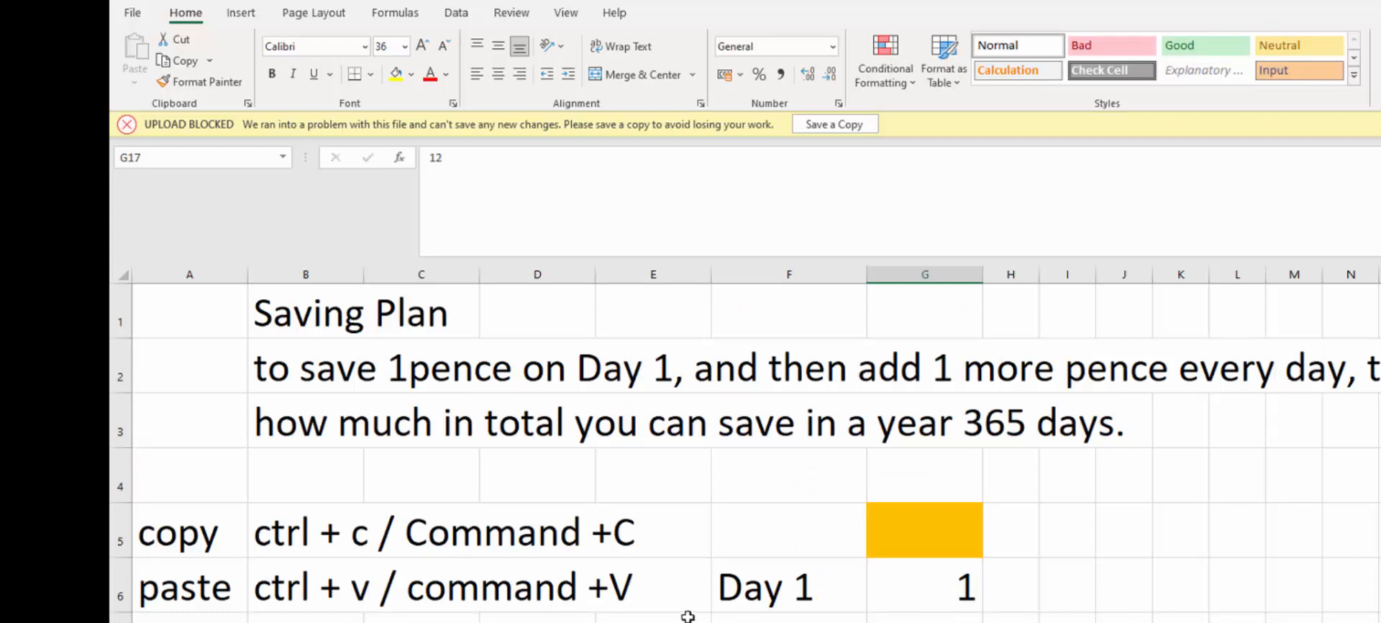
left_click(334, 328)
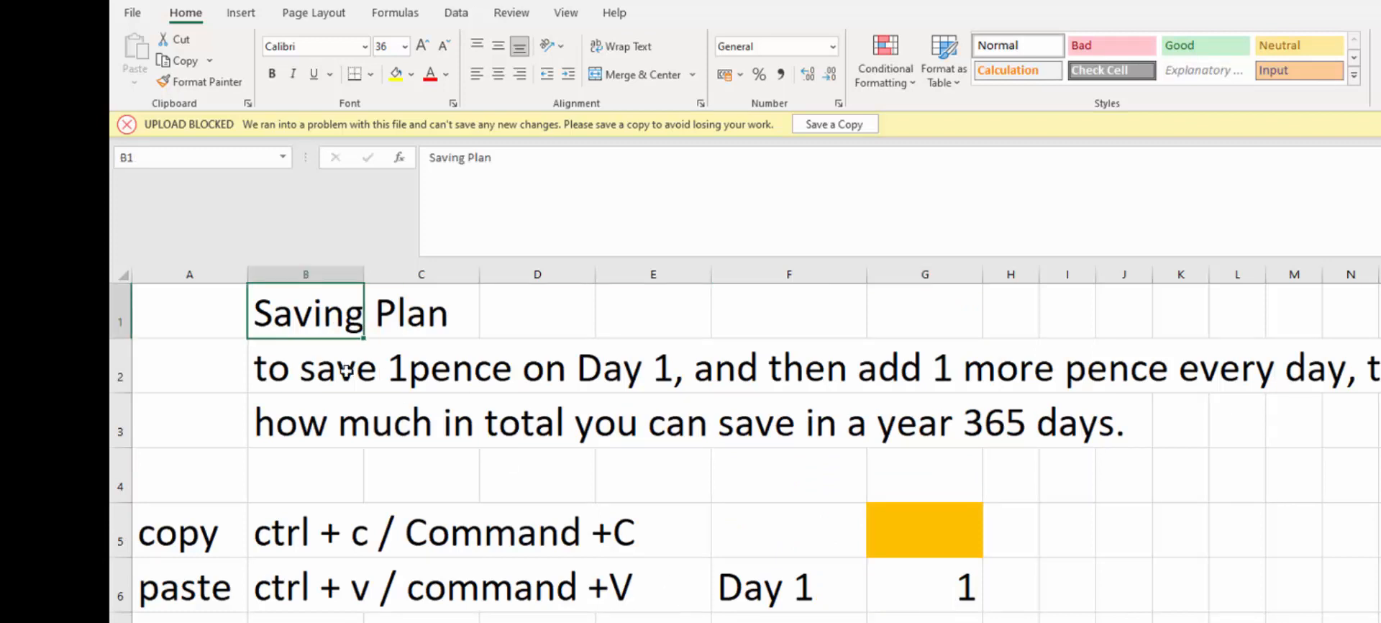
left_click(396, 73)
left_click(410, 315)
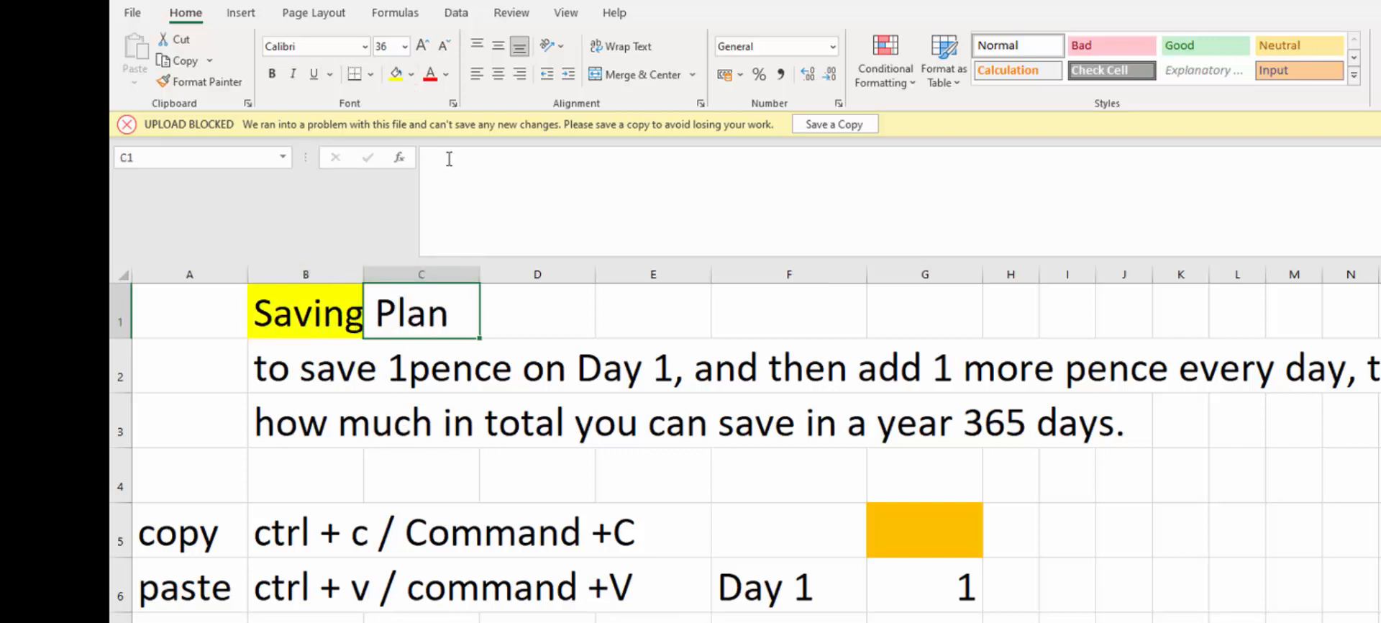
left_click(396, 74)
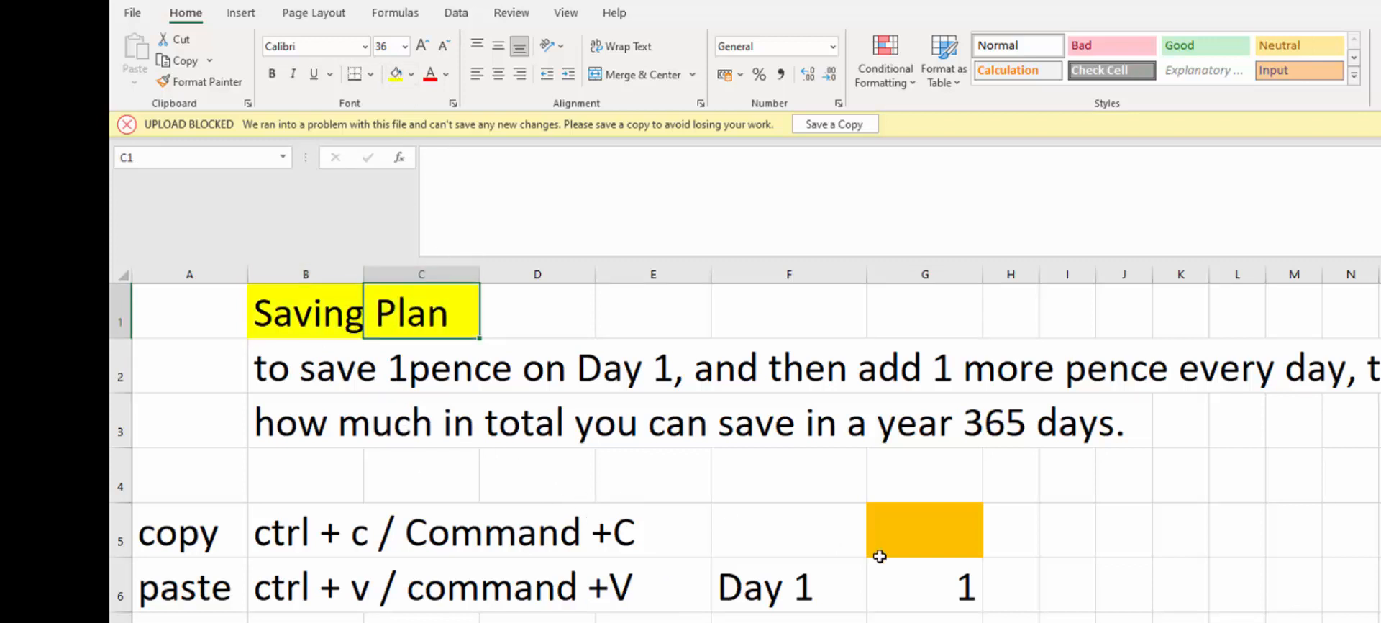
left_click(920, 536)
type("=")
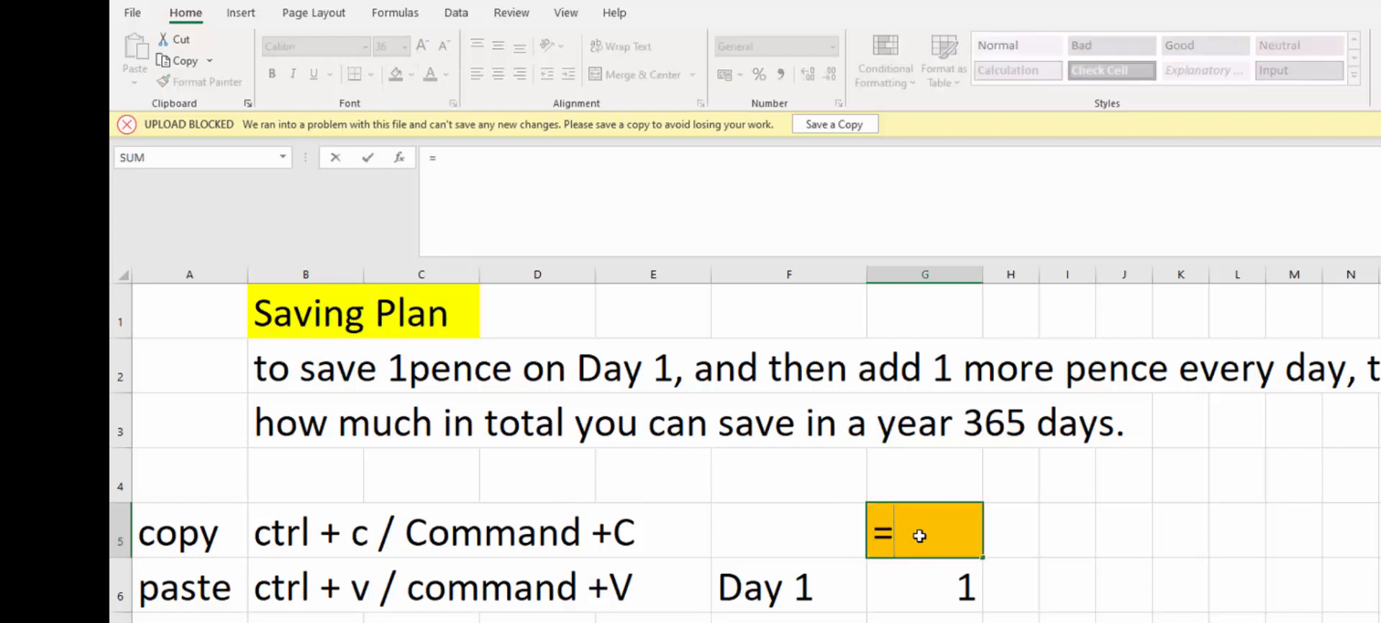
left_click(926, 570)
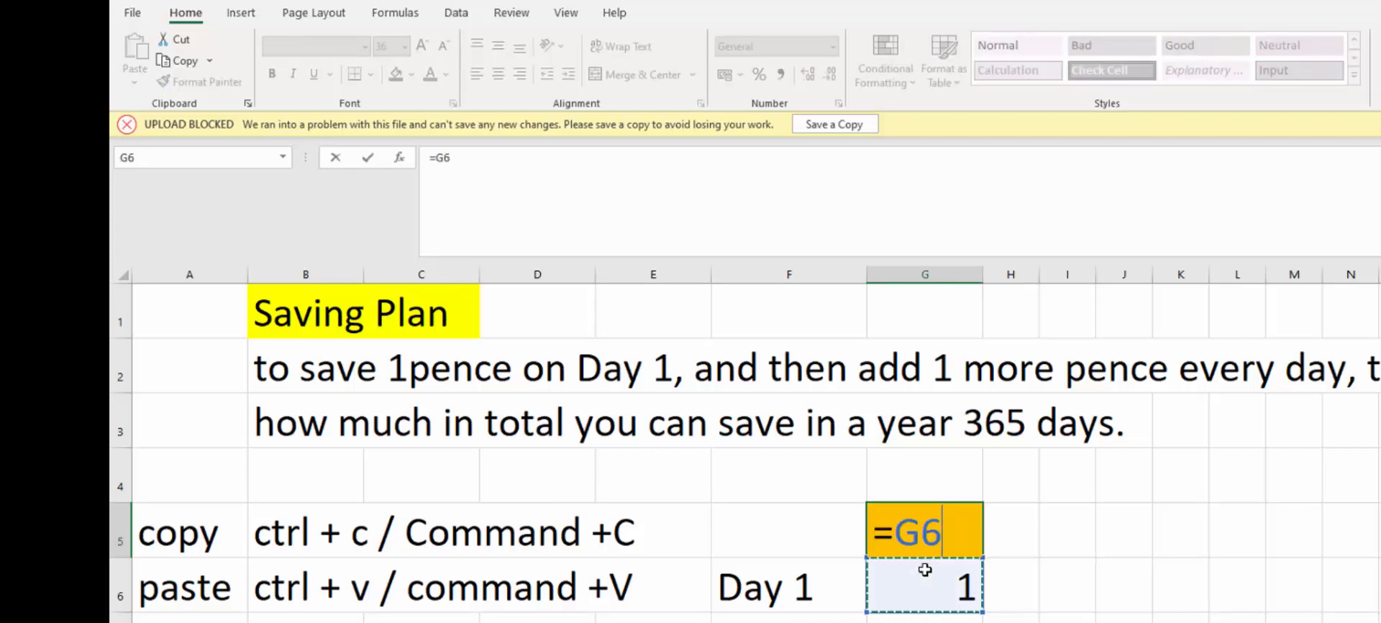
key("Return")
key("Escape")
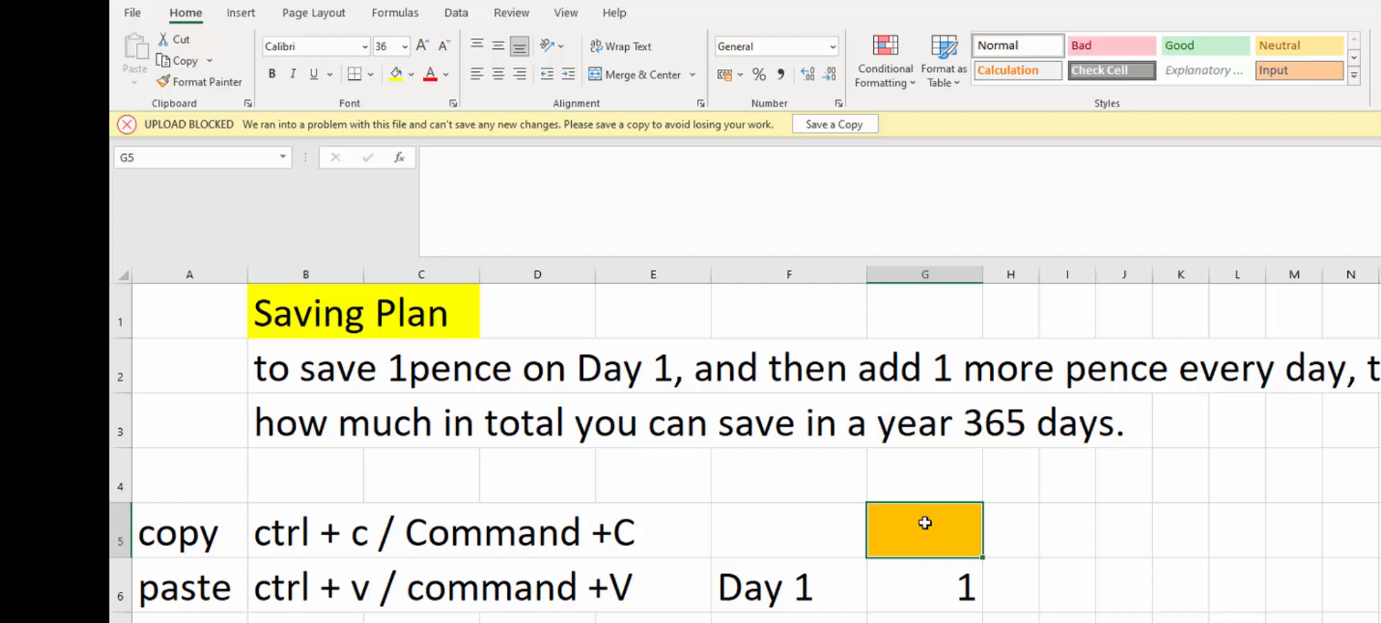
type("=")
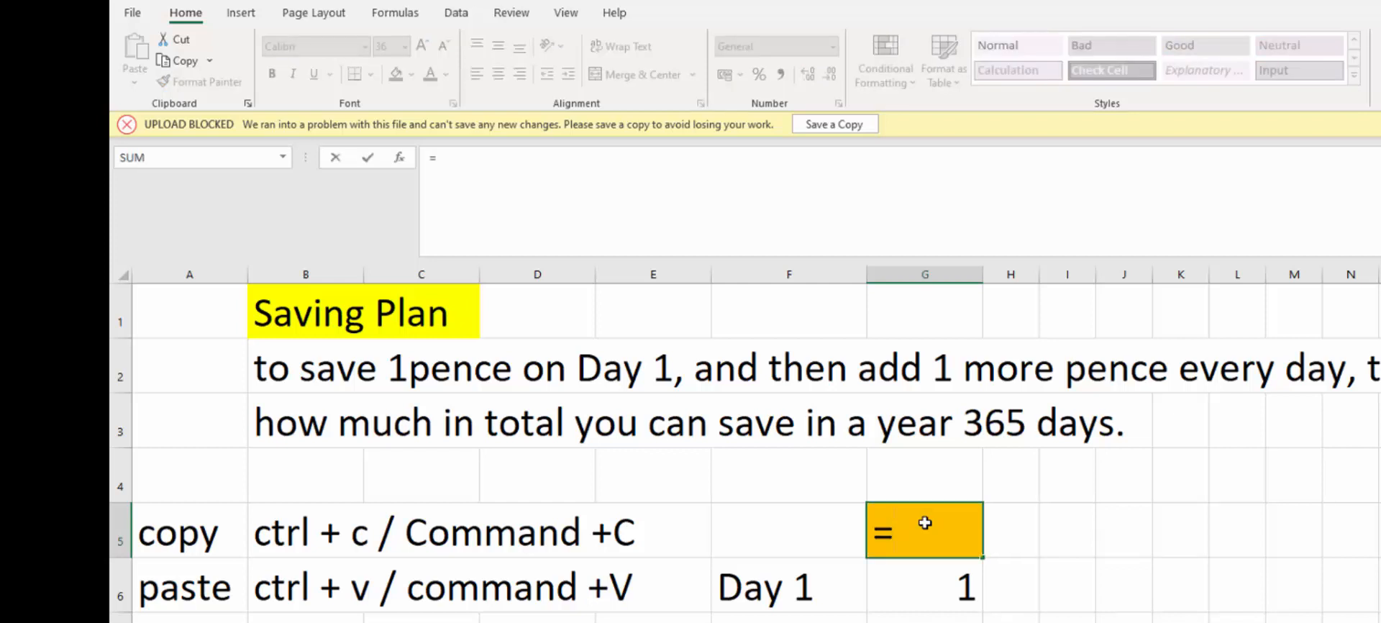
left_click(932, 582)
type("+")
left_click(925, 618)
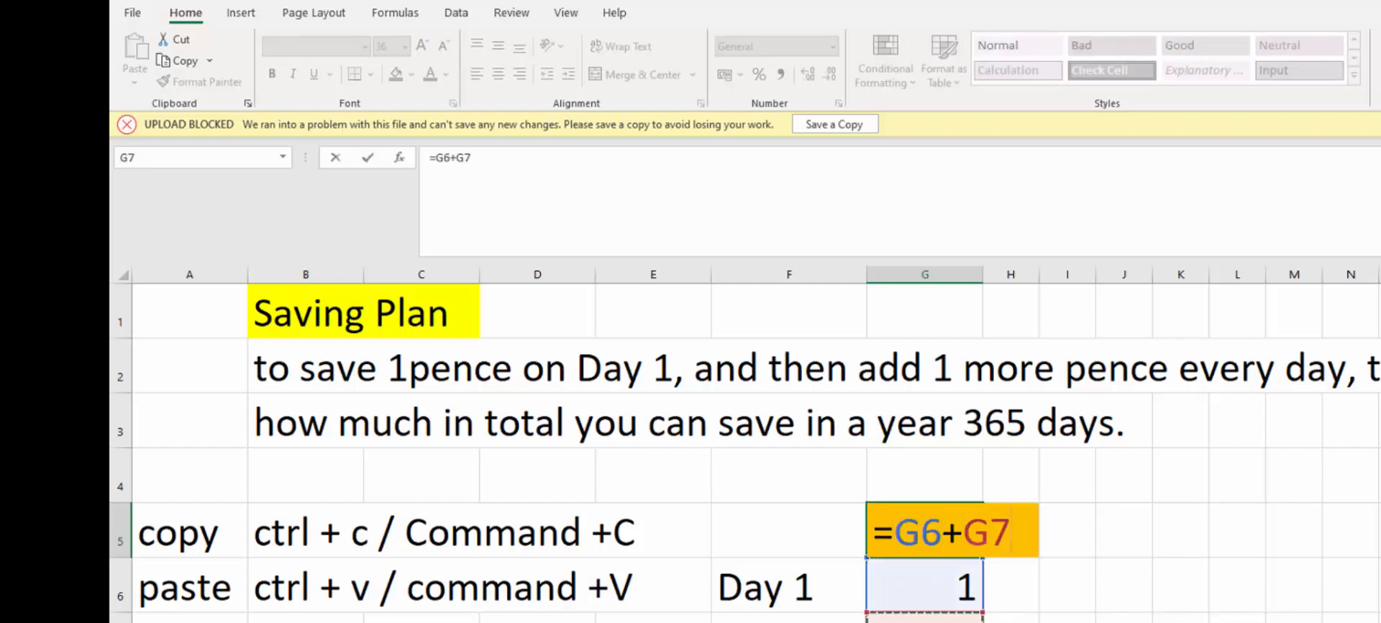
type("+")
left_click(925, 622)
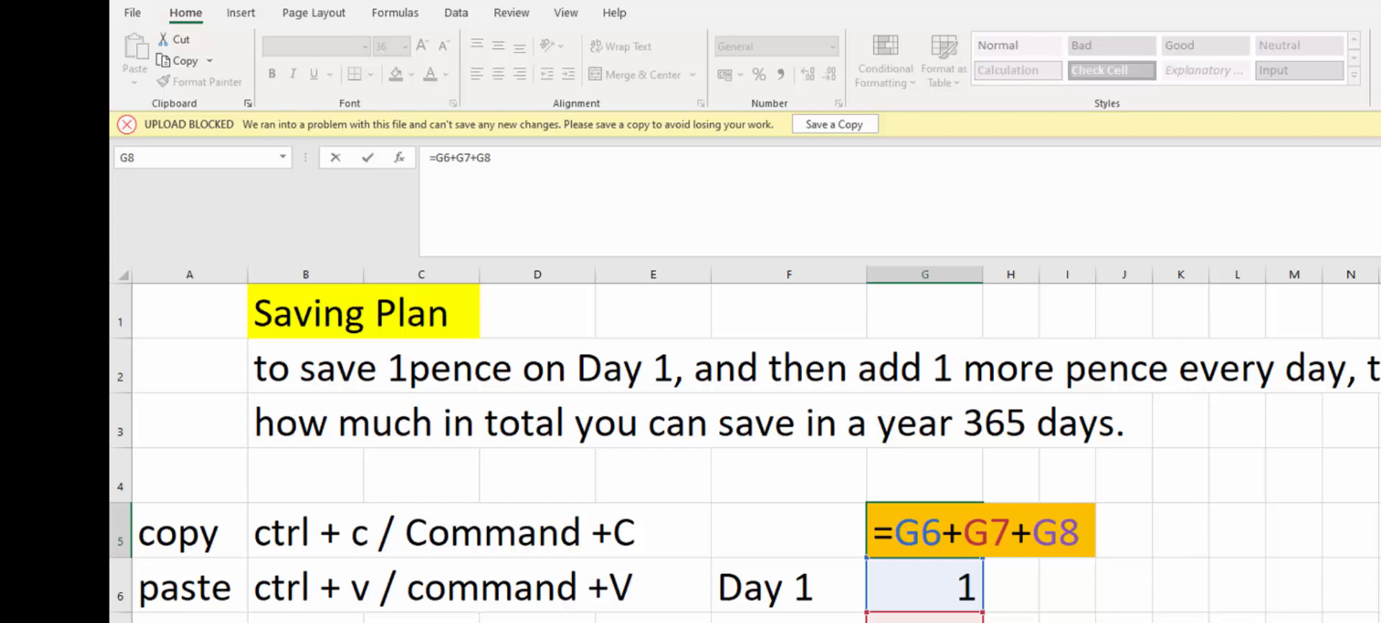
key("Escape")
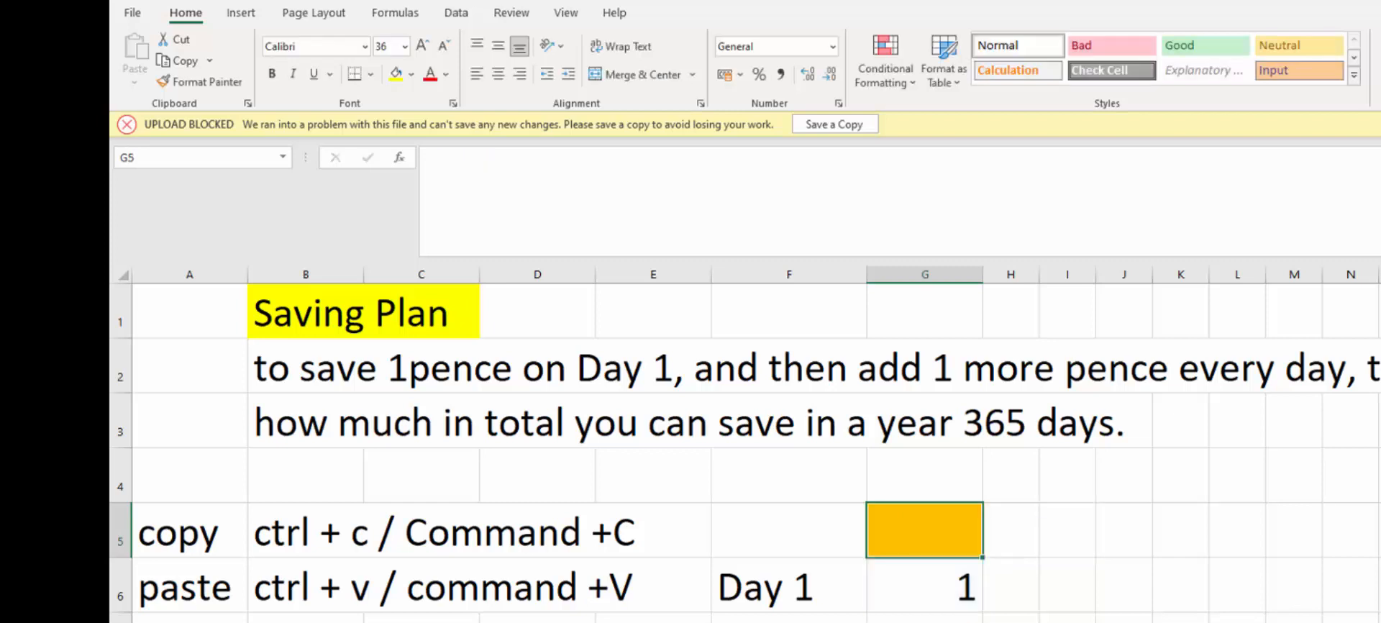
Total the daily amounts in G5 with =SUM(G6:G370) and auto-fit the width of column G
type("=")
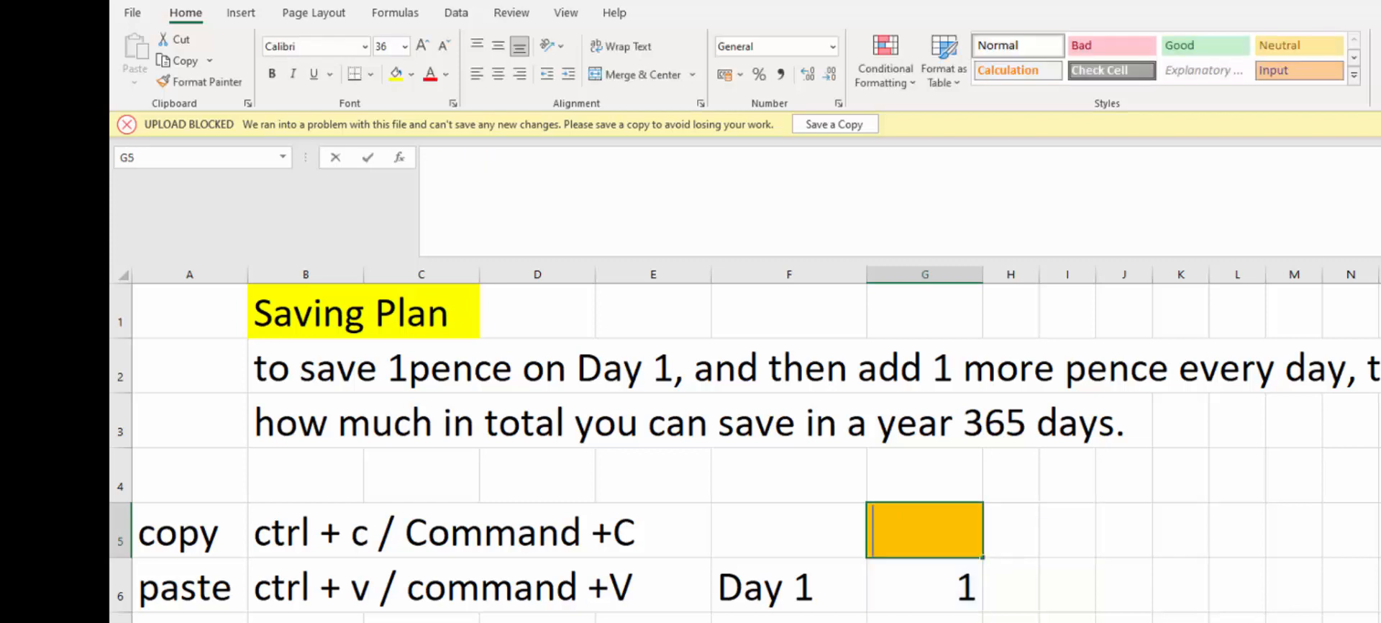
type("sum")
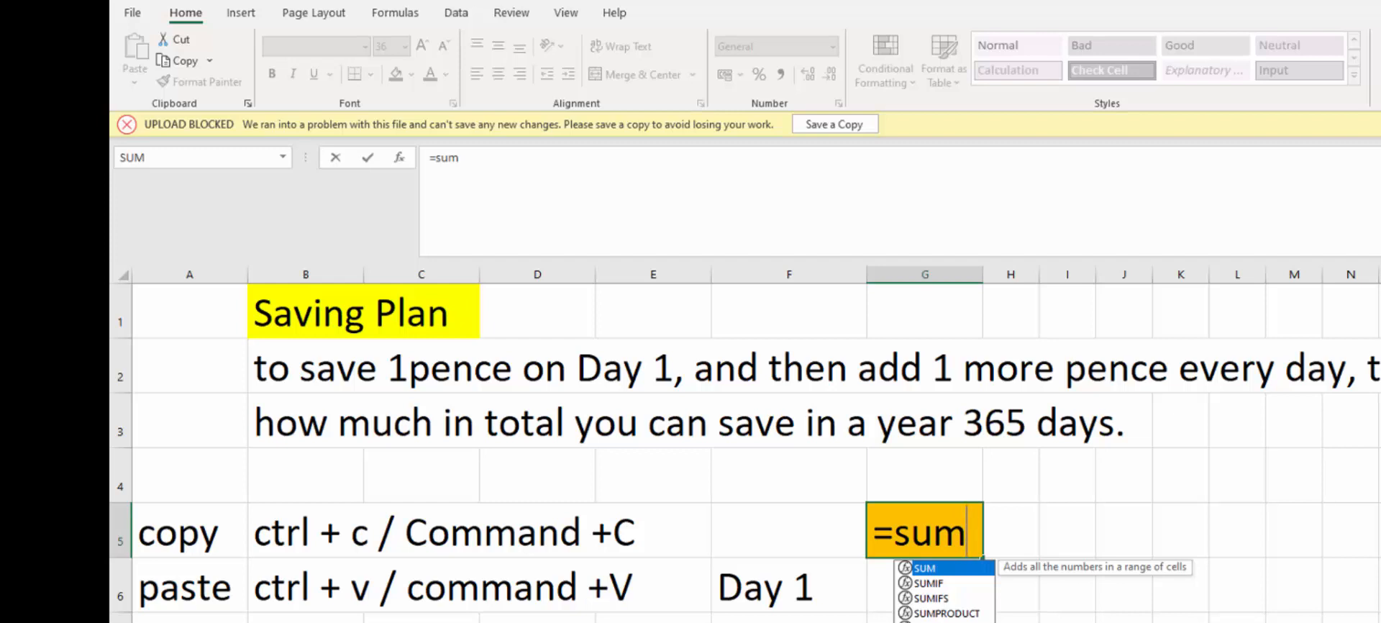
type("(")
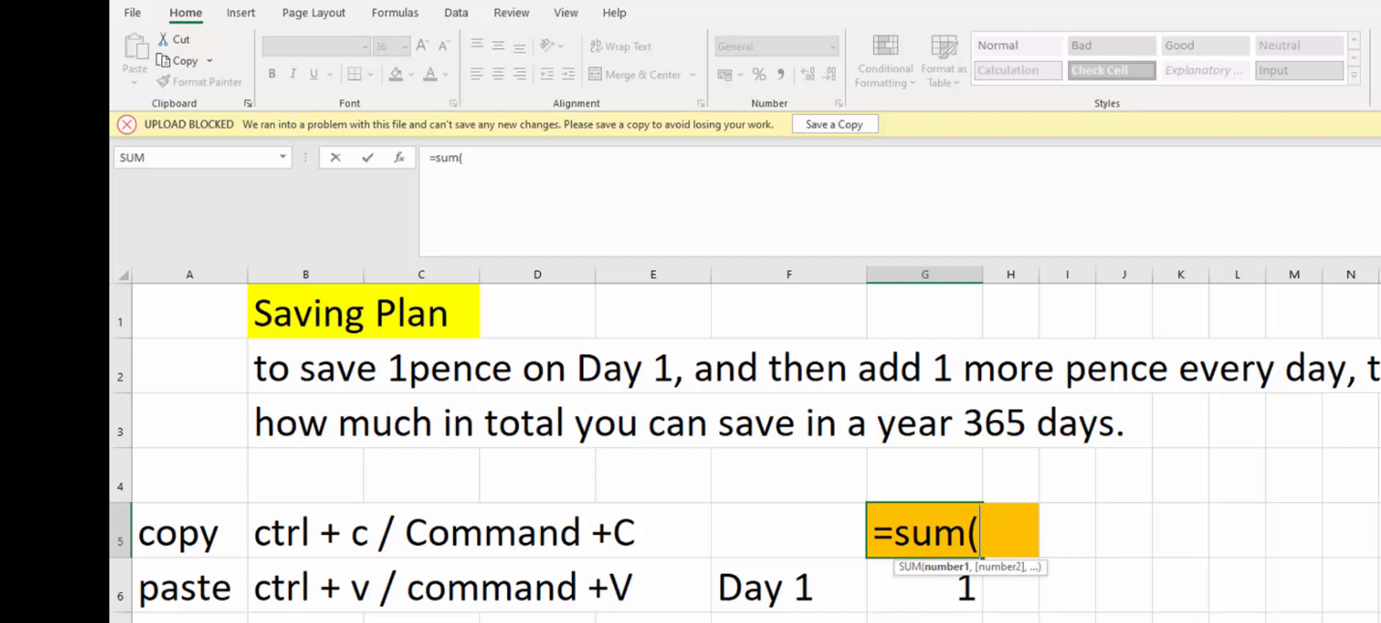
left_click_drag(931, 576, 930, 622)
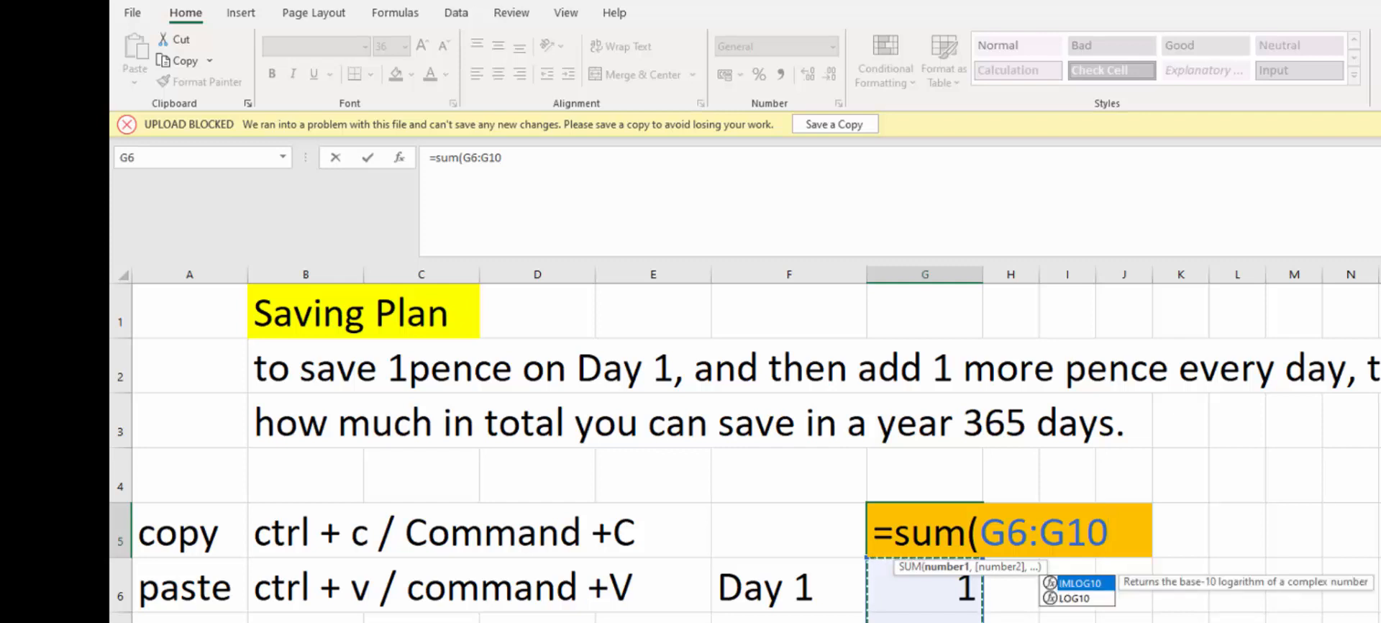
left_click(924, 592)
left_click_drag(924, 592, 924, 622)
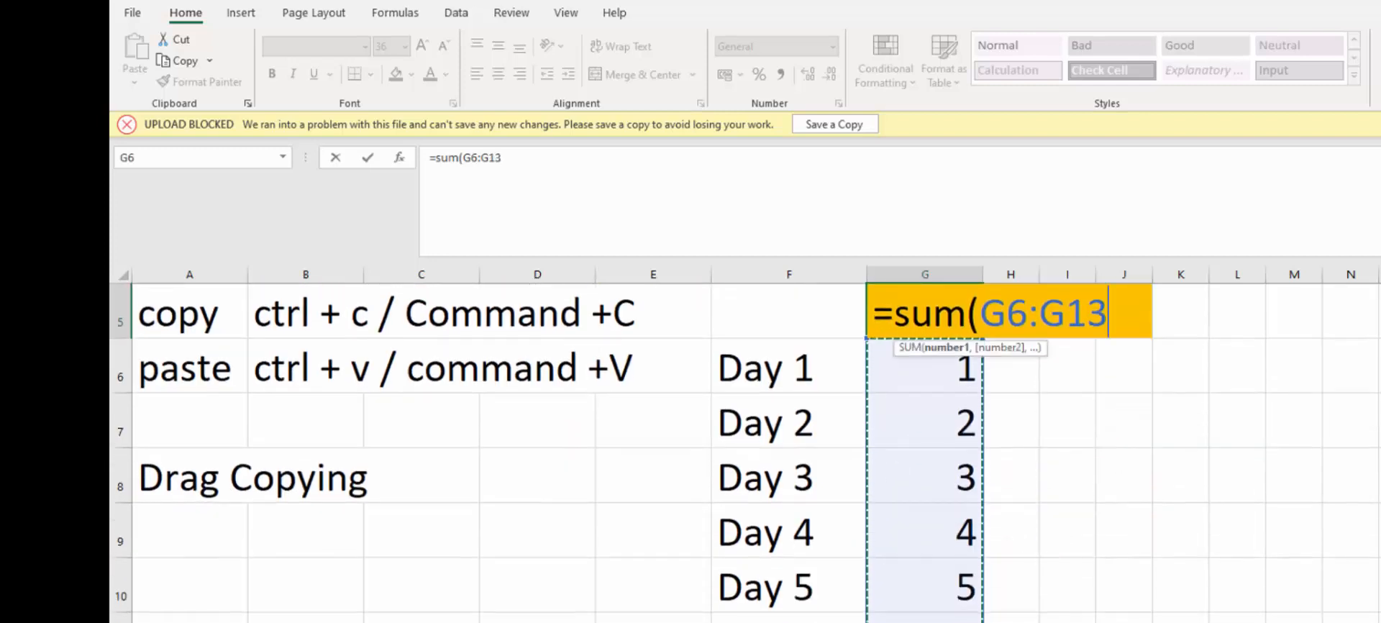
scroll(1159, 446, "up", 1)
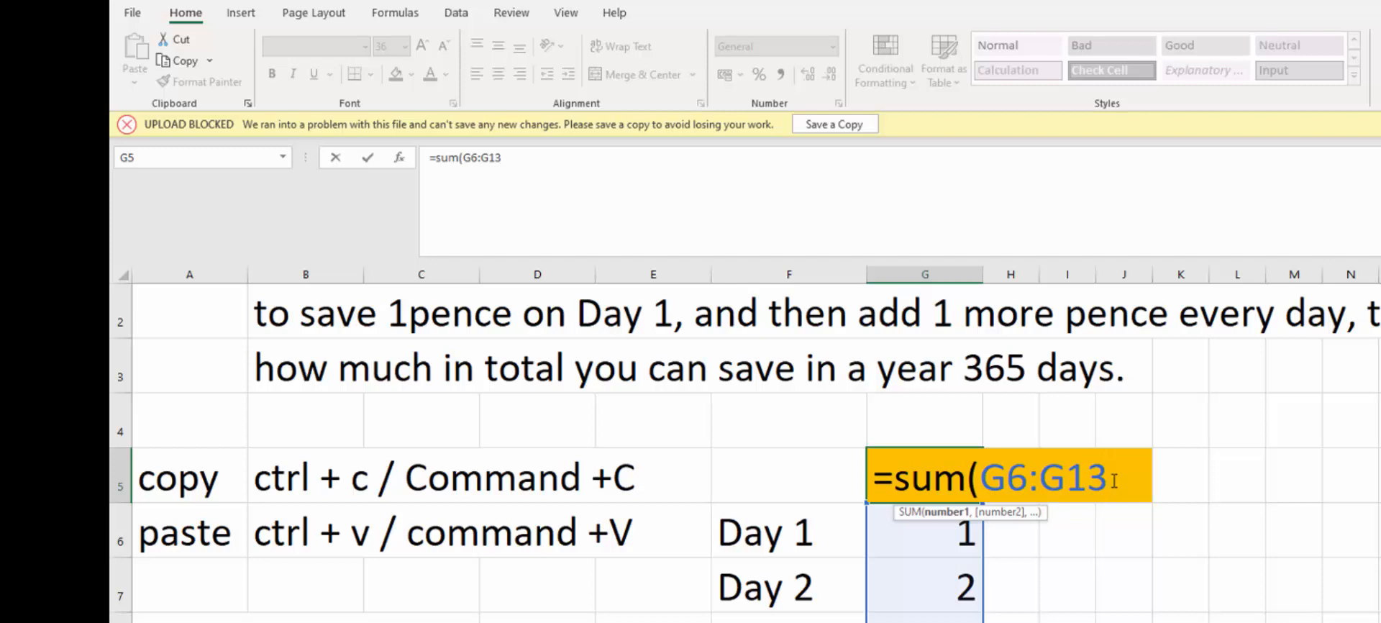
key("BackSpace")
key("BackSpace")
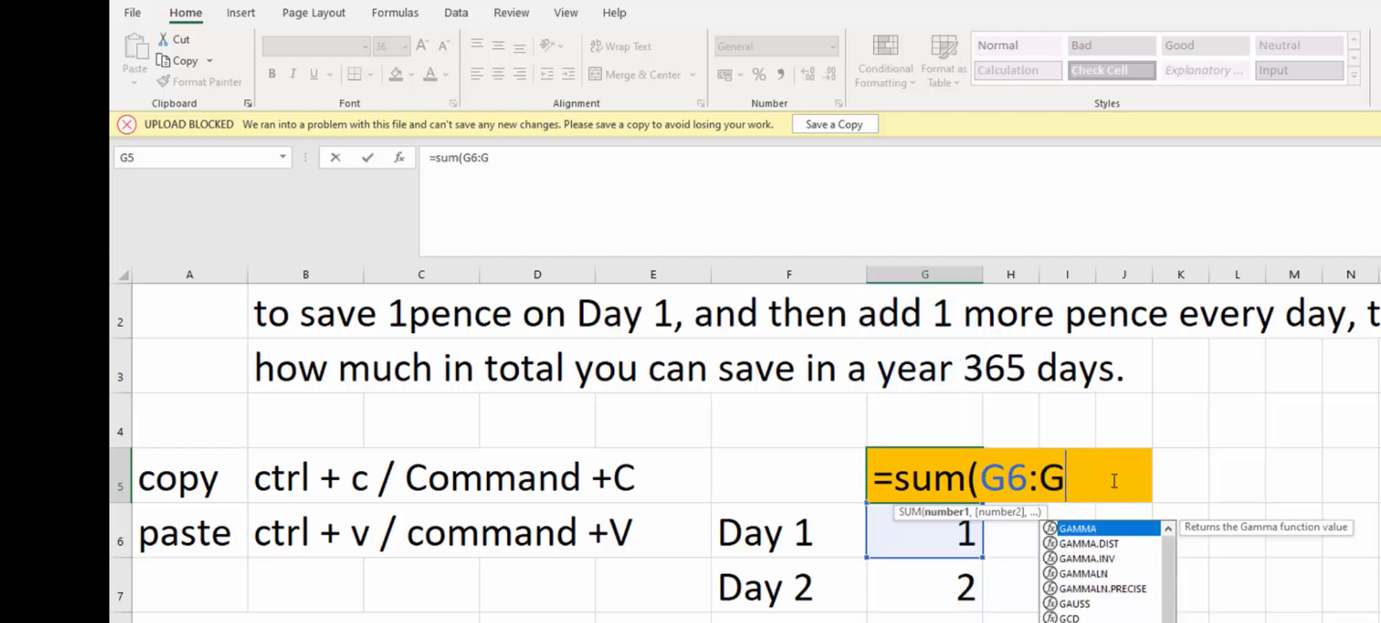
type("370")
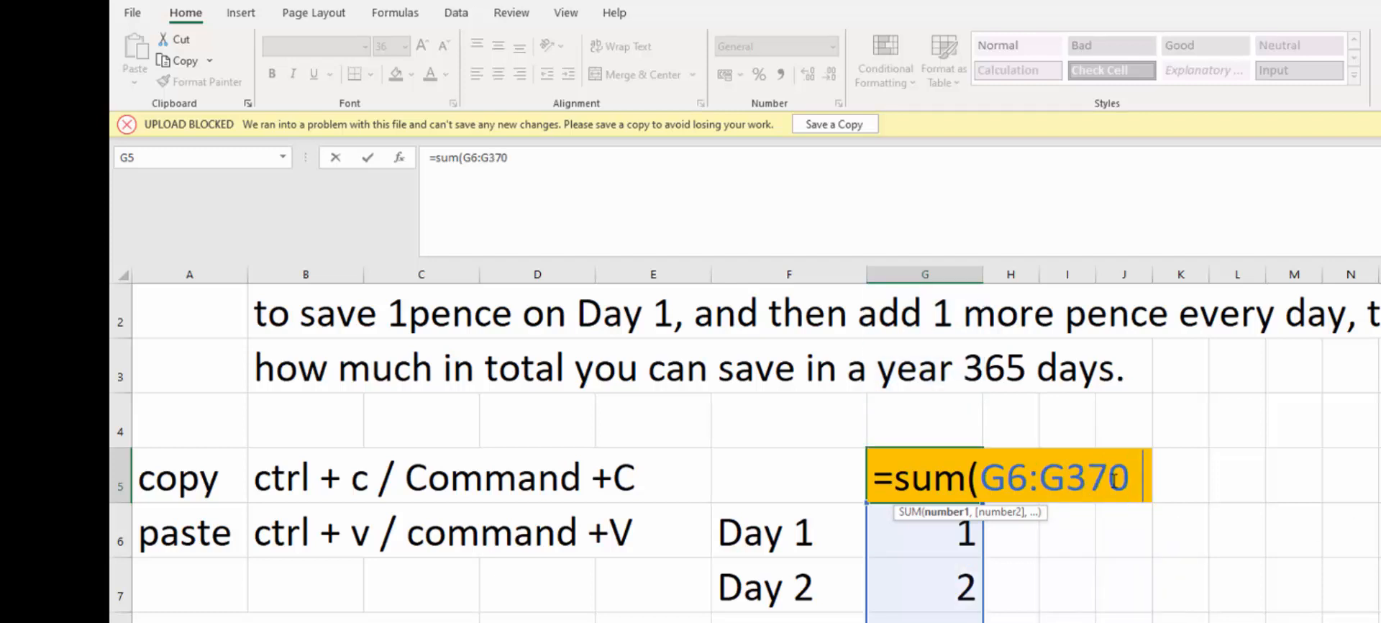
type(")")
key("Return")
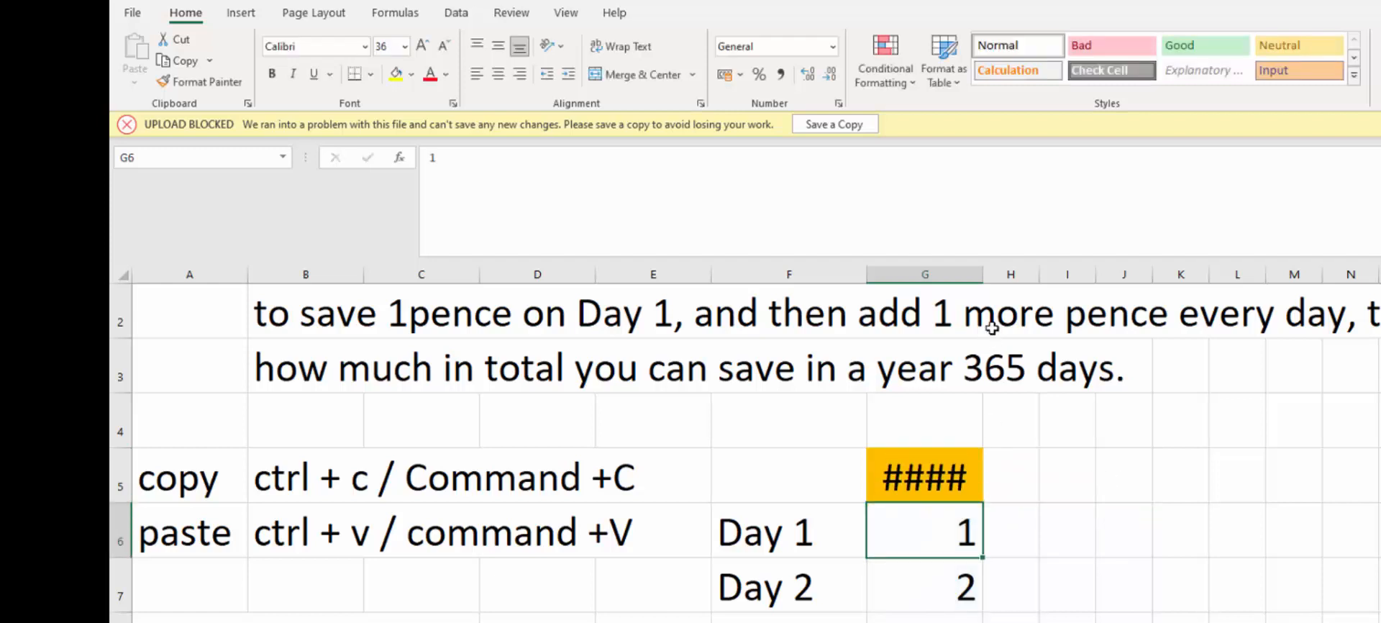
double_click(983, 274)
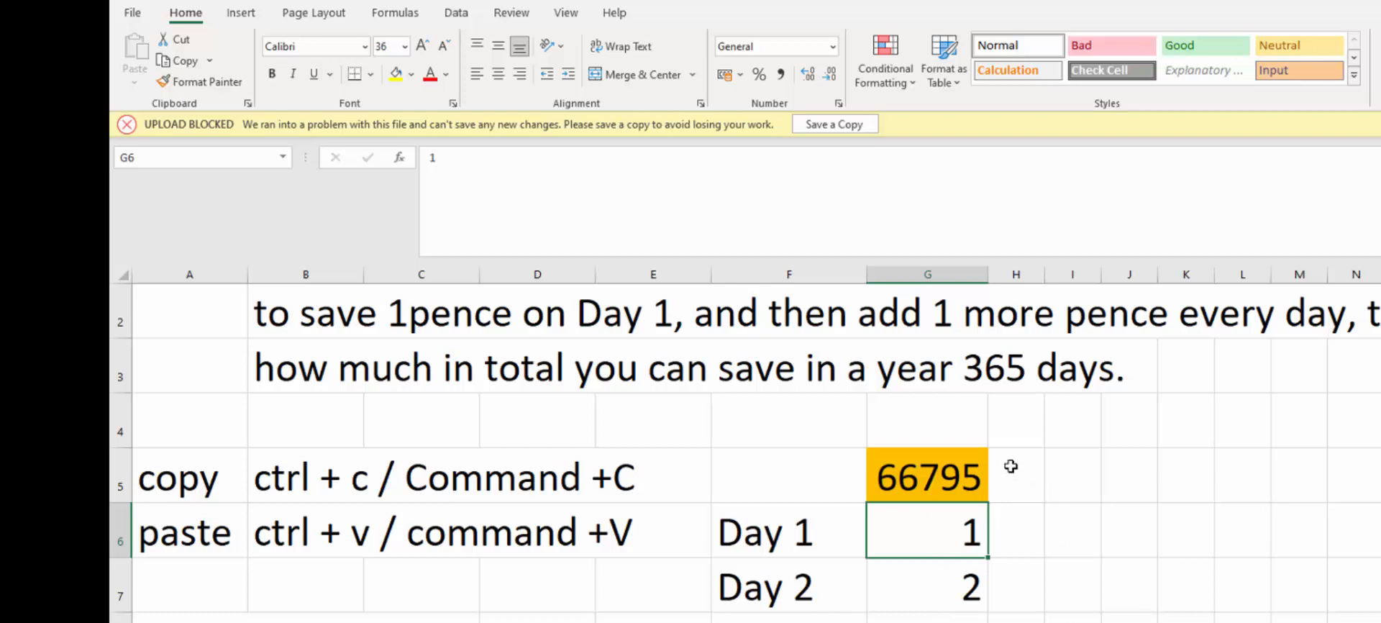
Examine the SUM formula in the orange total cell G5 and the range it covers
left_click(938, 488)
double_click(938, 489)
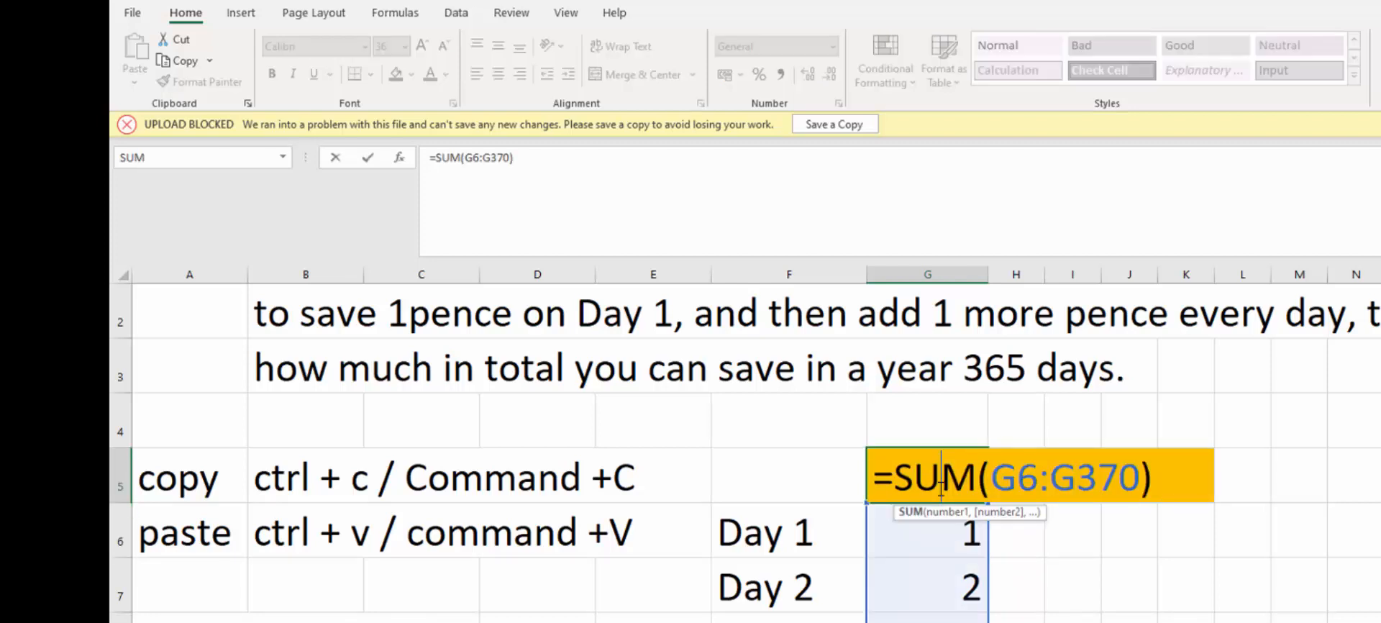
key("Escape")
type("`")
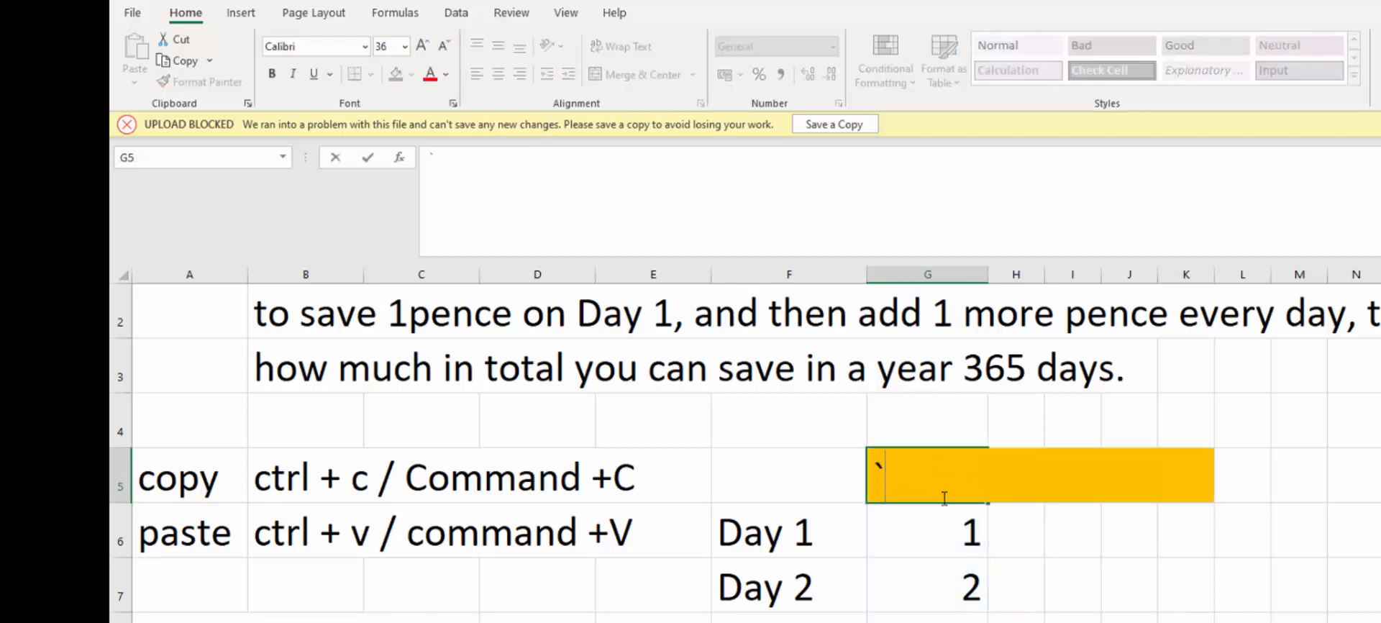
key("Escape")
left_click(965, 534)
left_click(960, 475)
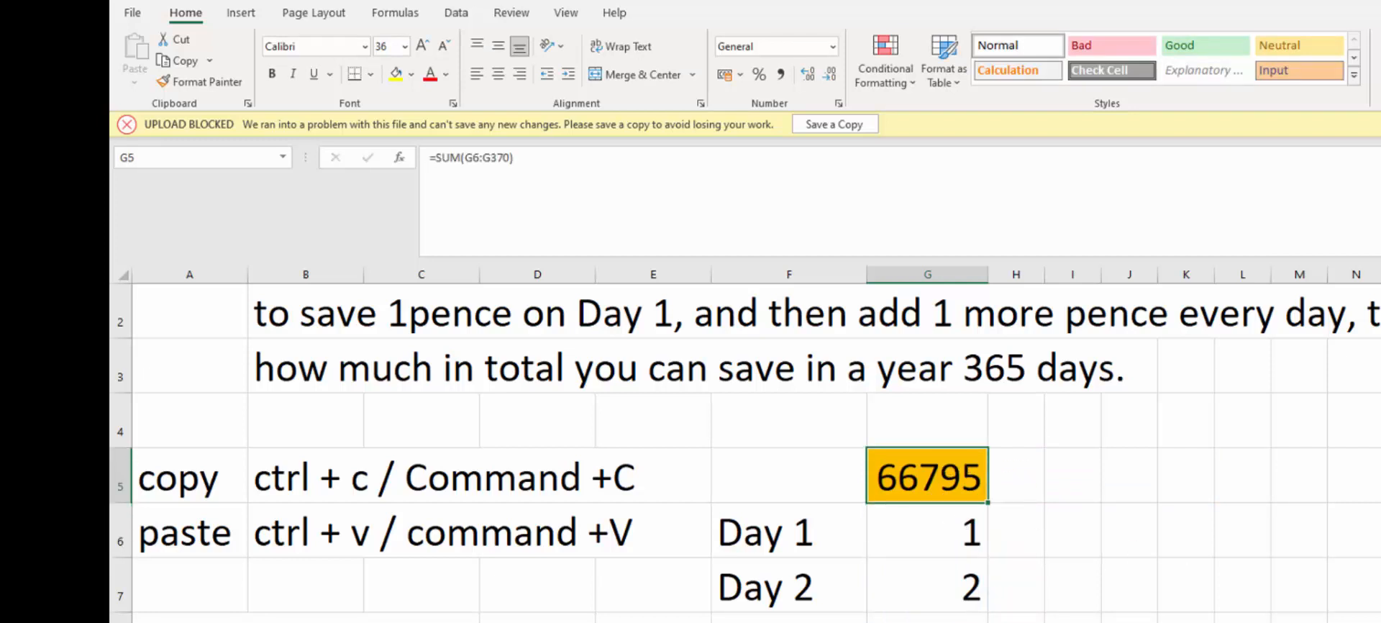
double_click(914, 471)
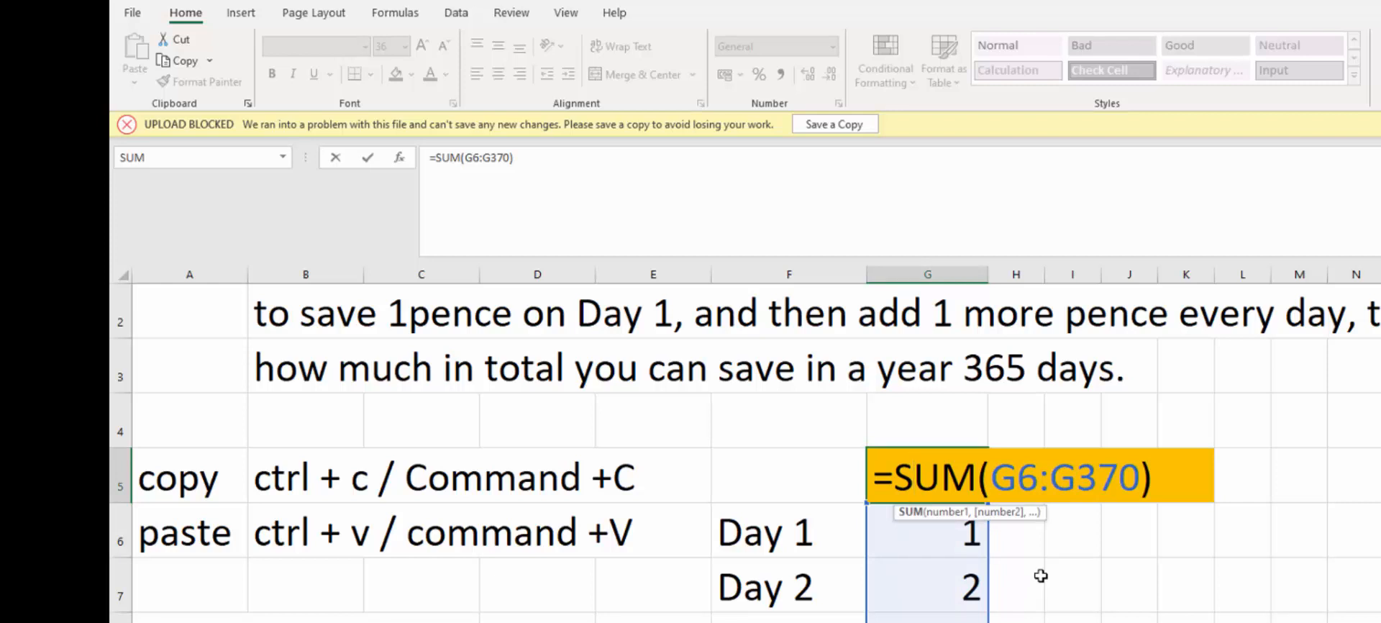
left_click(1038, 575)
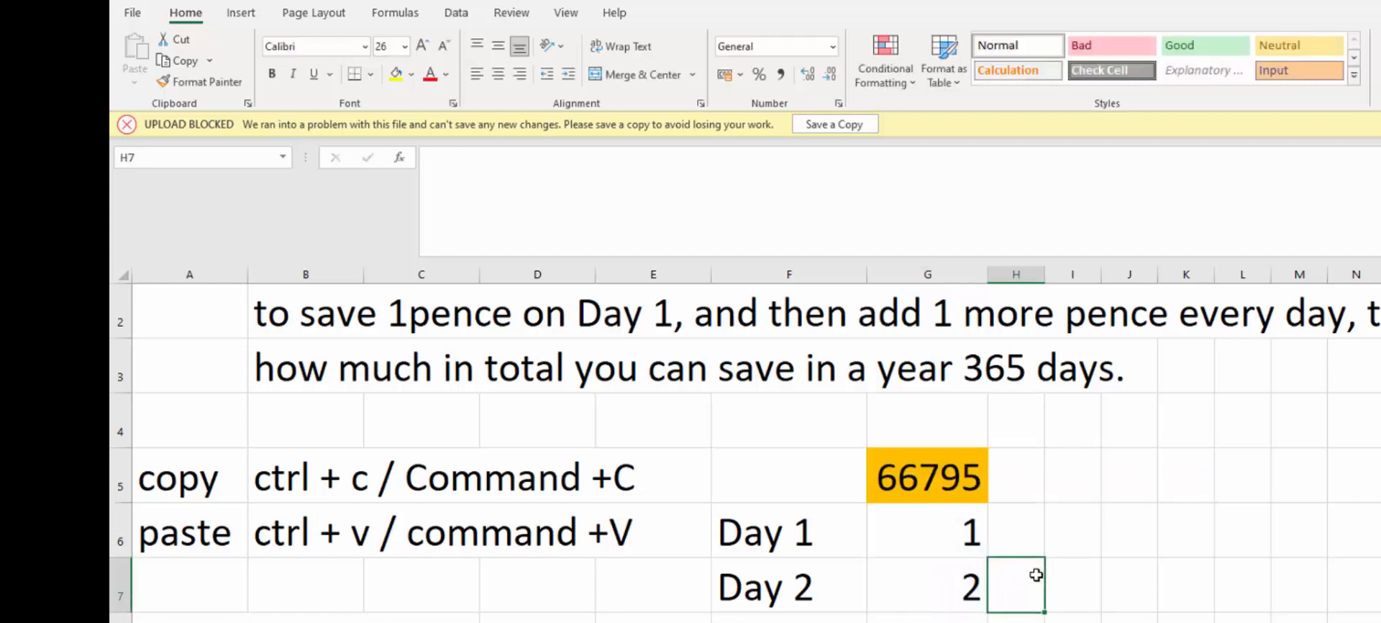
Enter 5 in H6 beside the Day 1 amount
left_click(1006, 525)
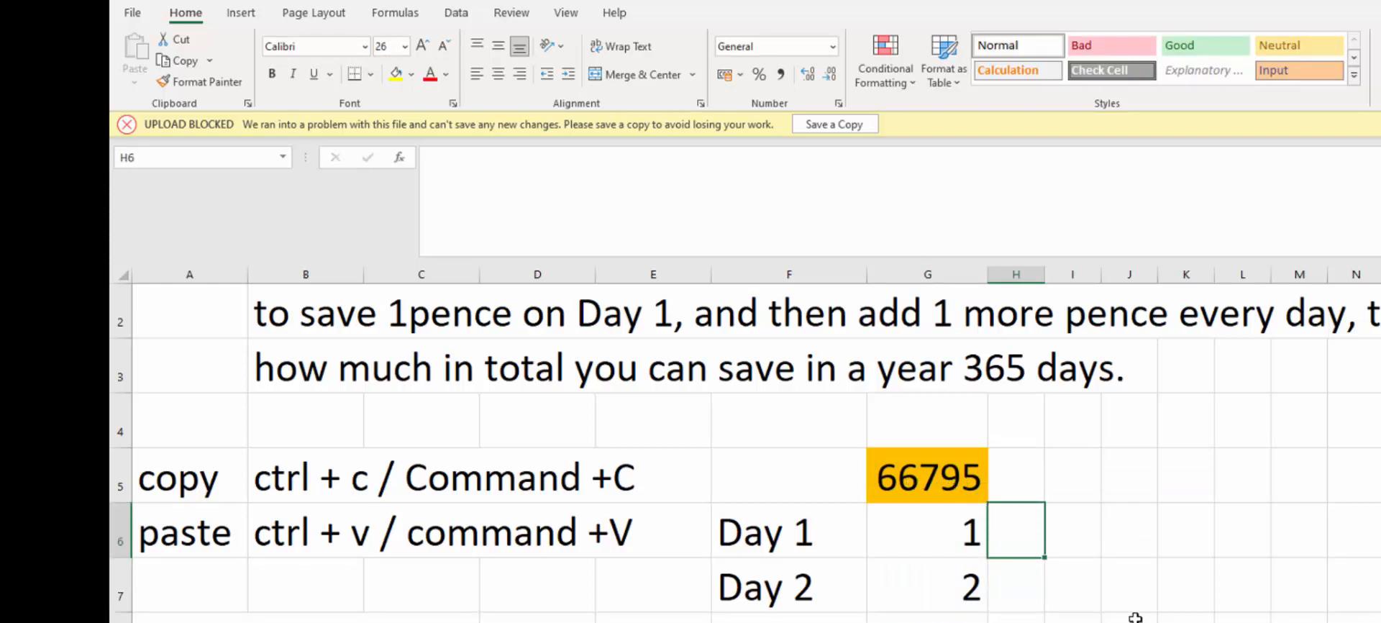
type("5")
key("Return")
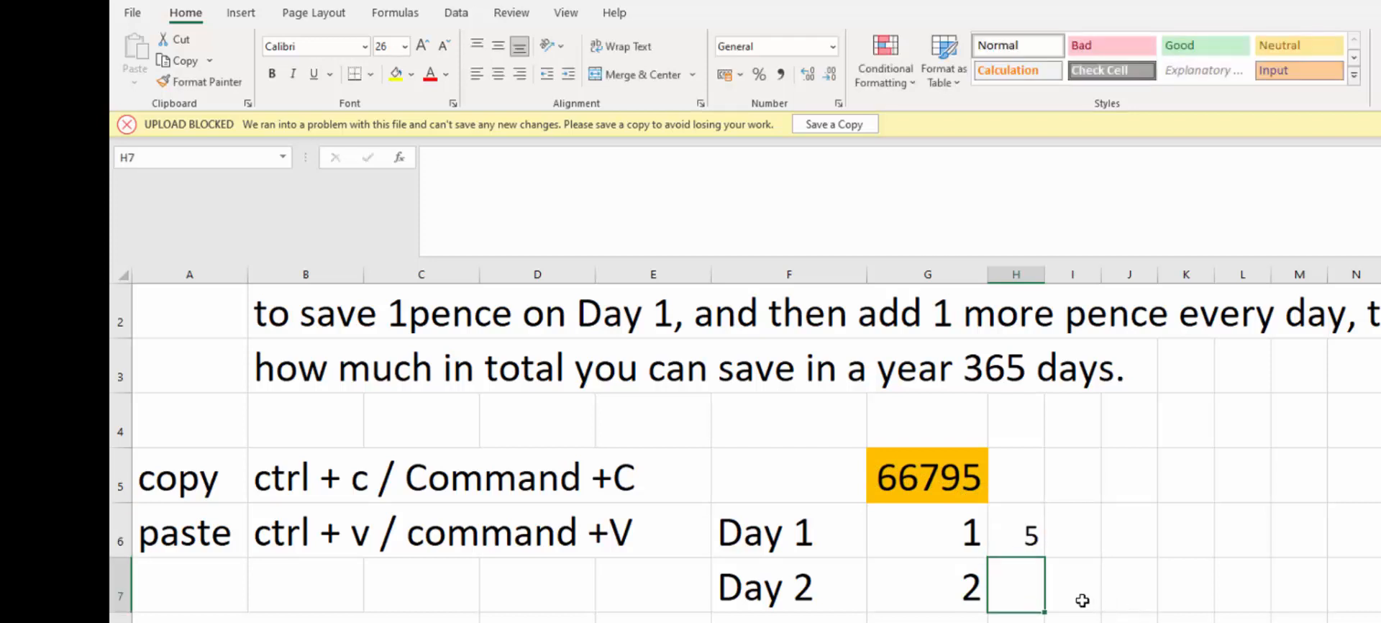
Try to fill the total formula from G5 across to H5, and undo the fill
double_click(924, 478)
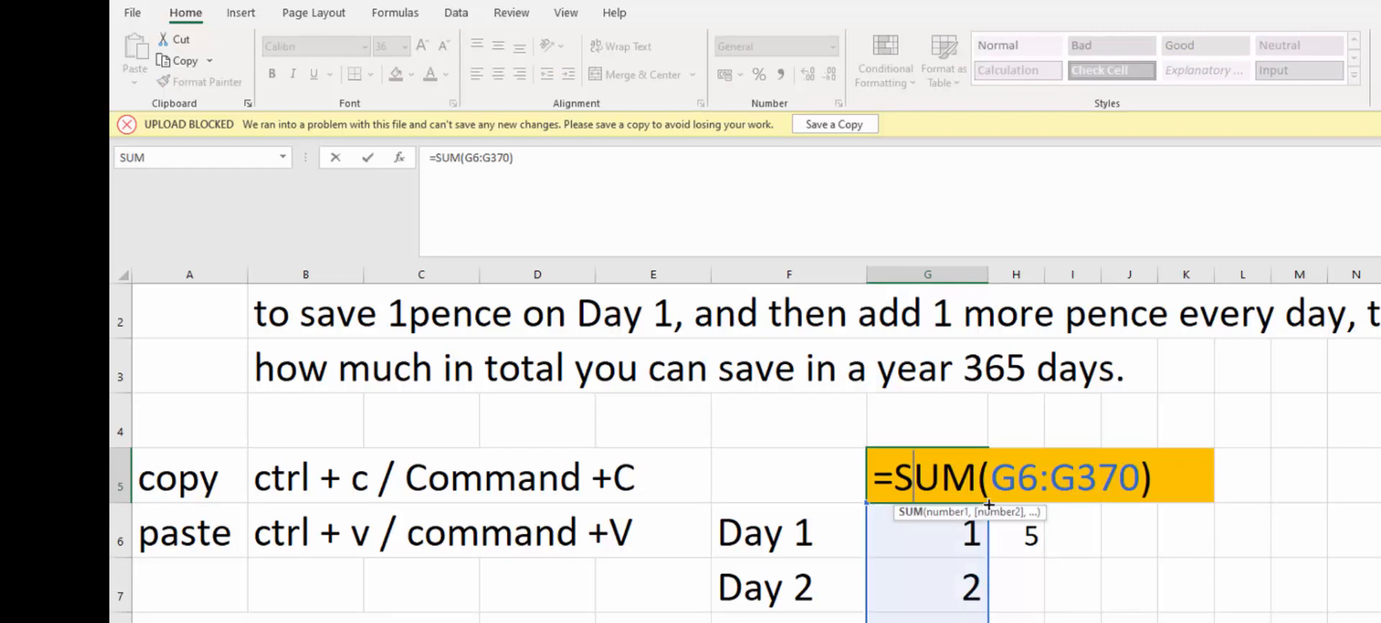
left_click_drag(989, 503, 1039, 502)
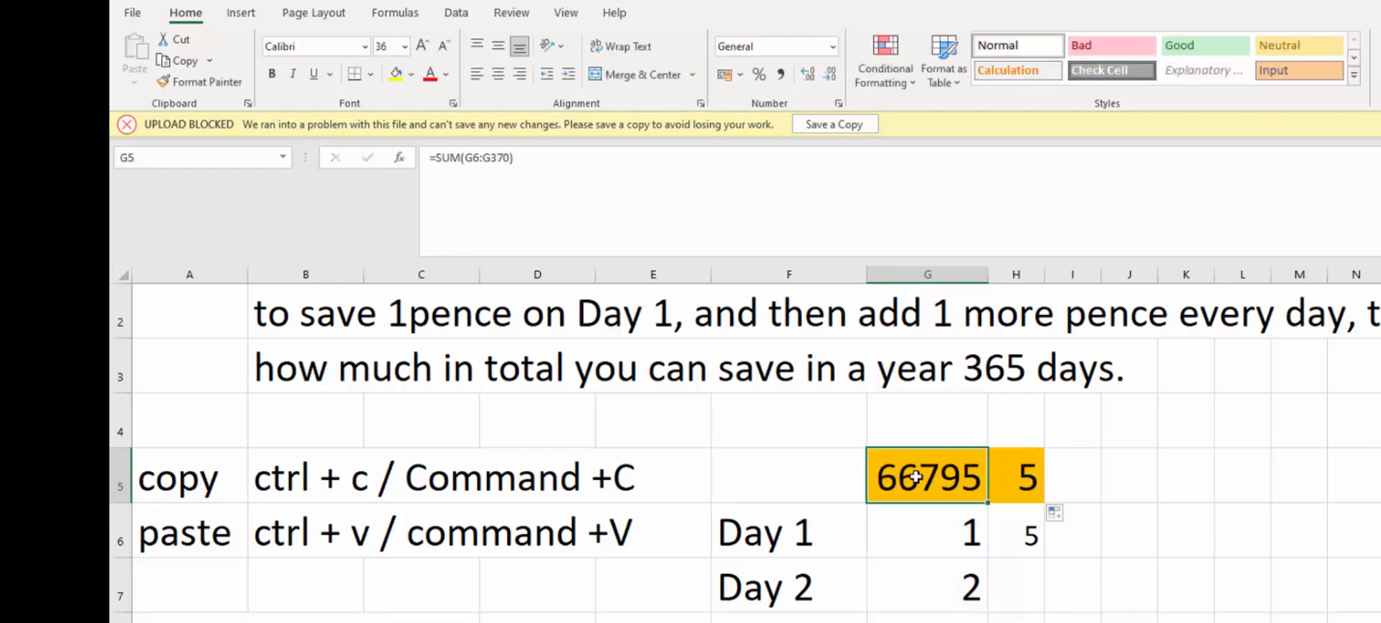
key("ctrl+z")
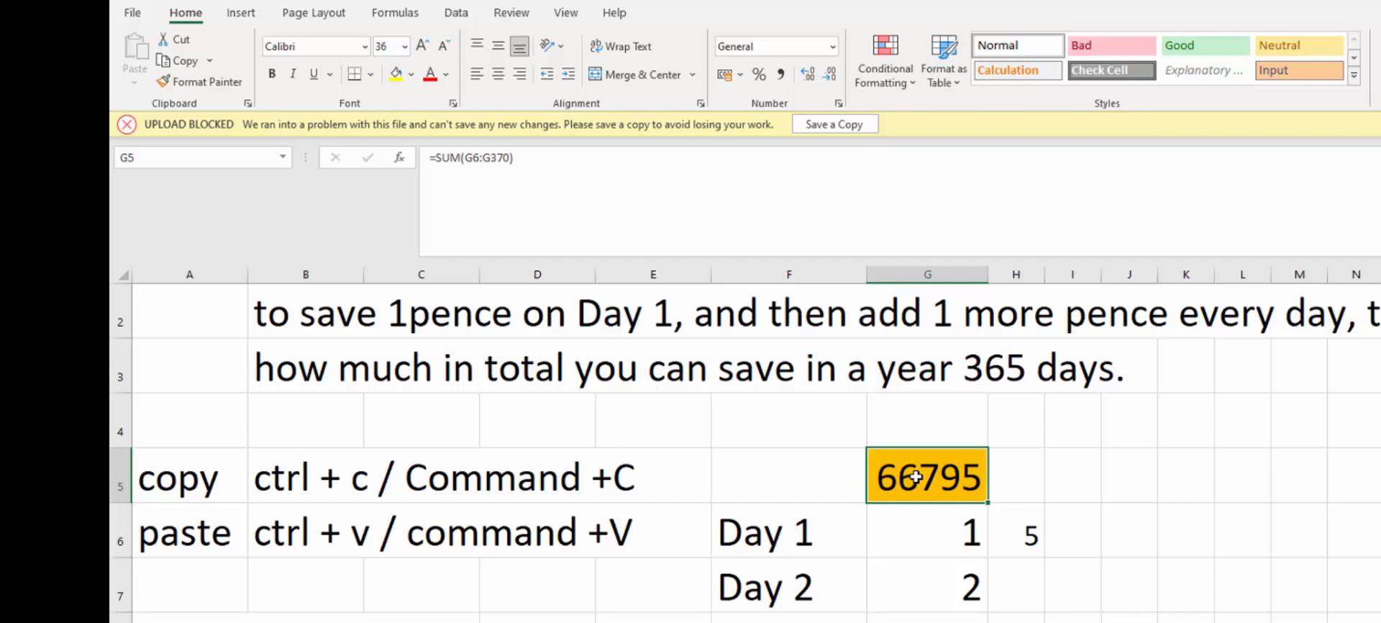
Open the SUM formula in the orange total cell G5 to check its range, and clear the cell
double_click(915, 477)
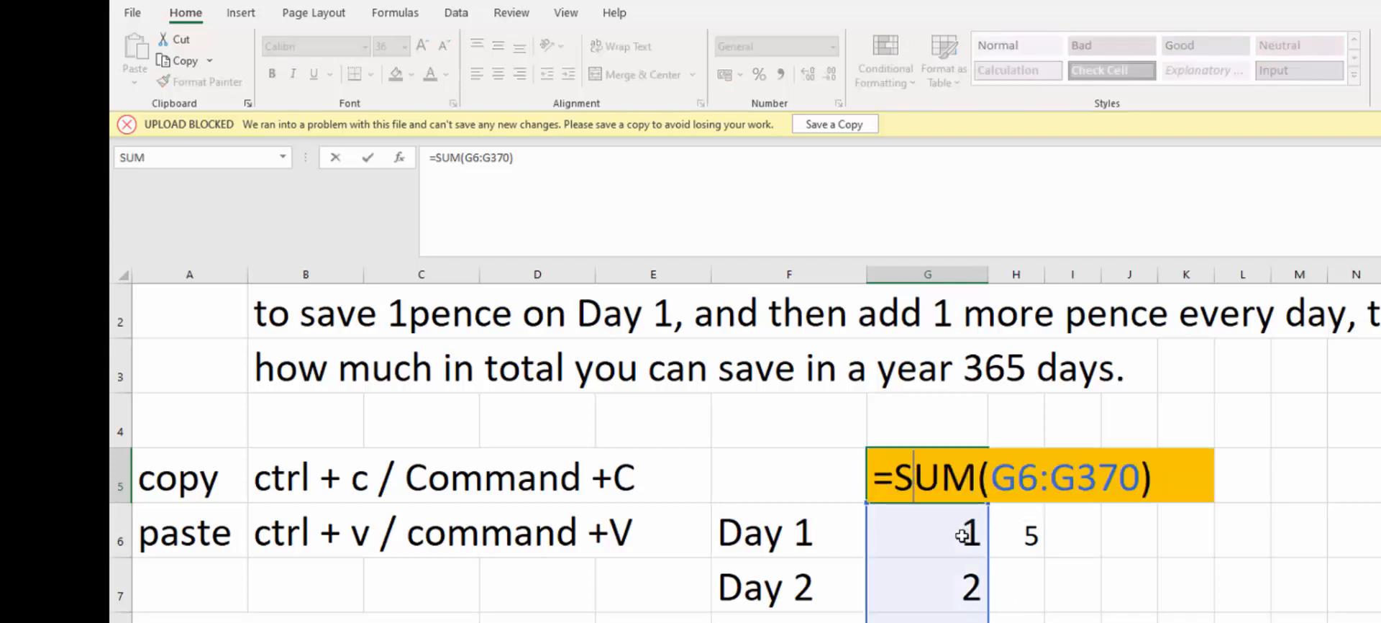
left_click(962, 536)
double_click(952, 474)
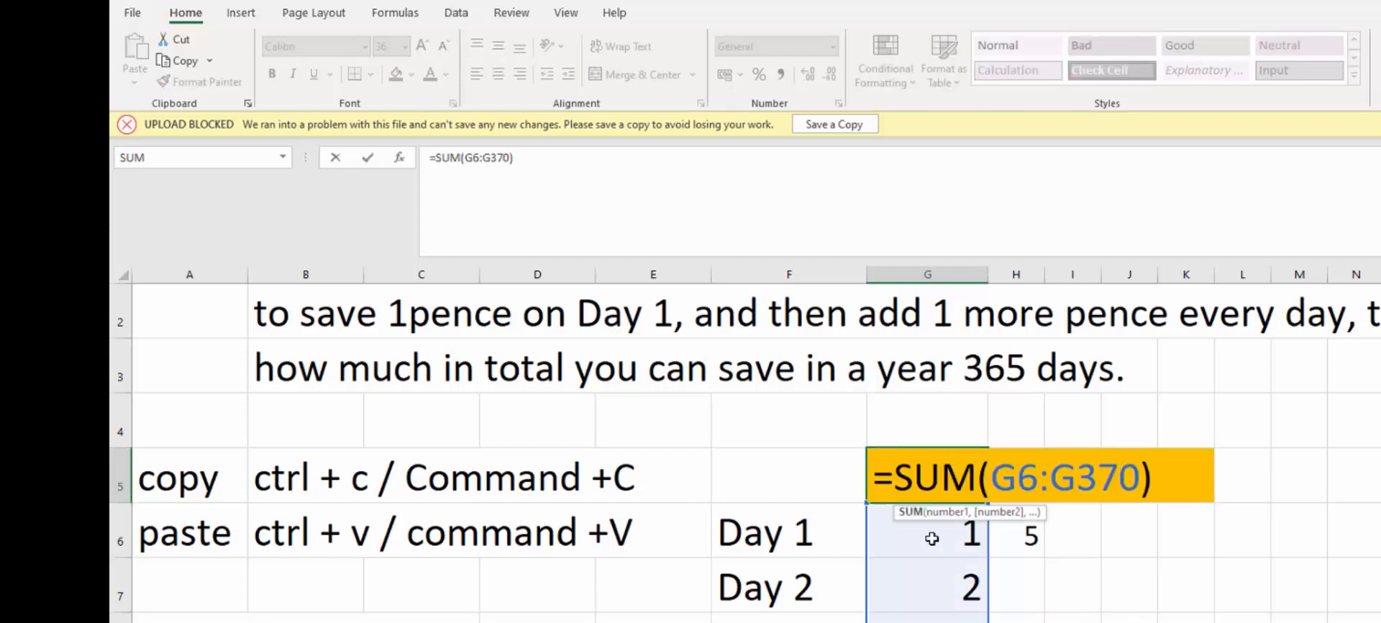
left_click(1036, 597)
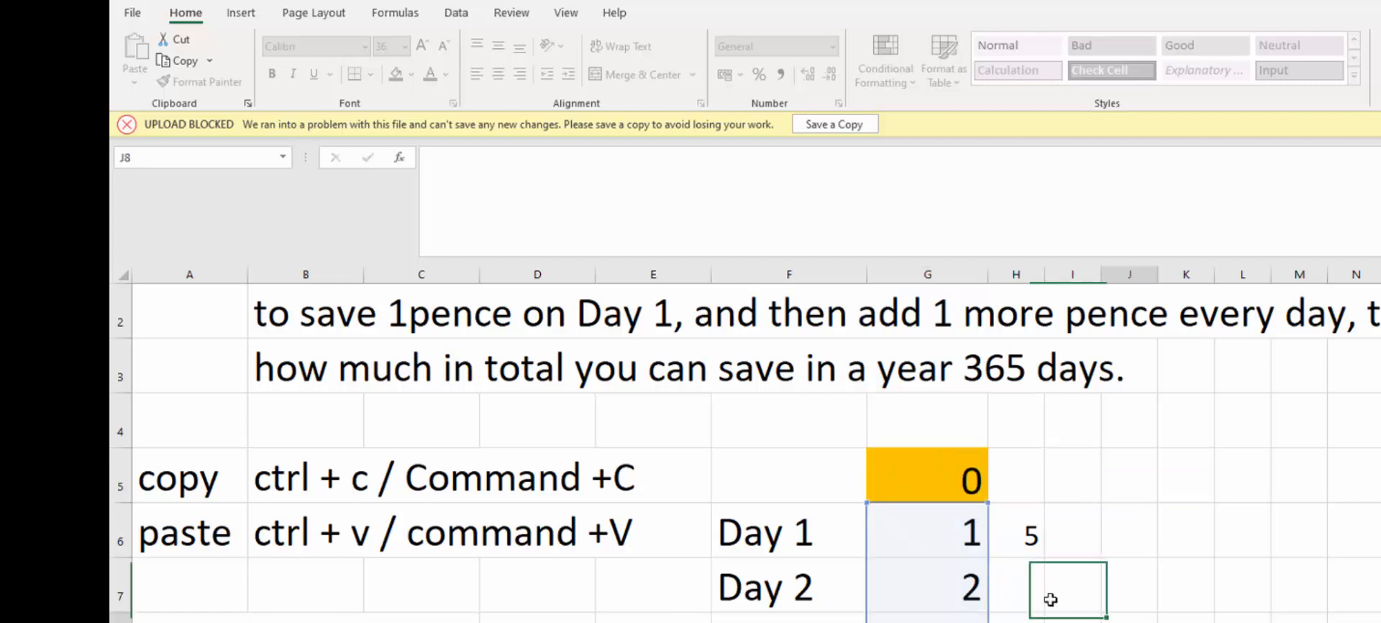
left_click(947, 484)
key("Delete")
left_click_drag(939, 524, 1378, 620)
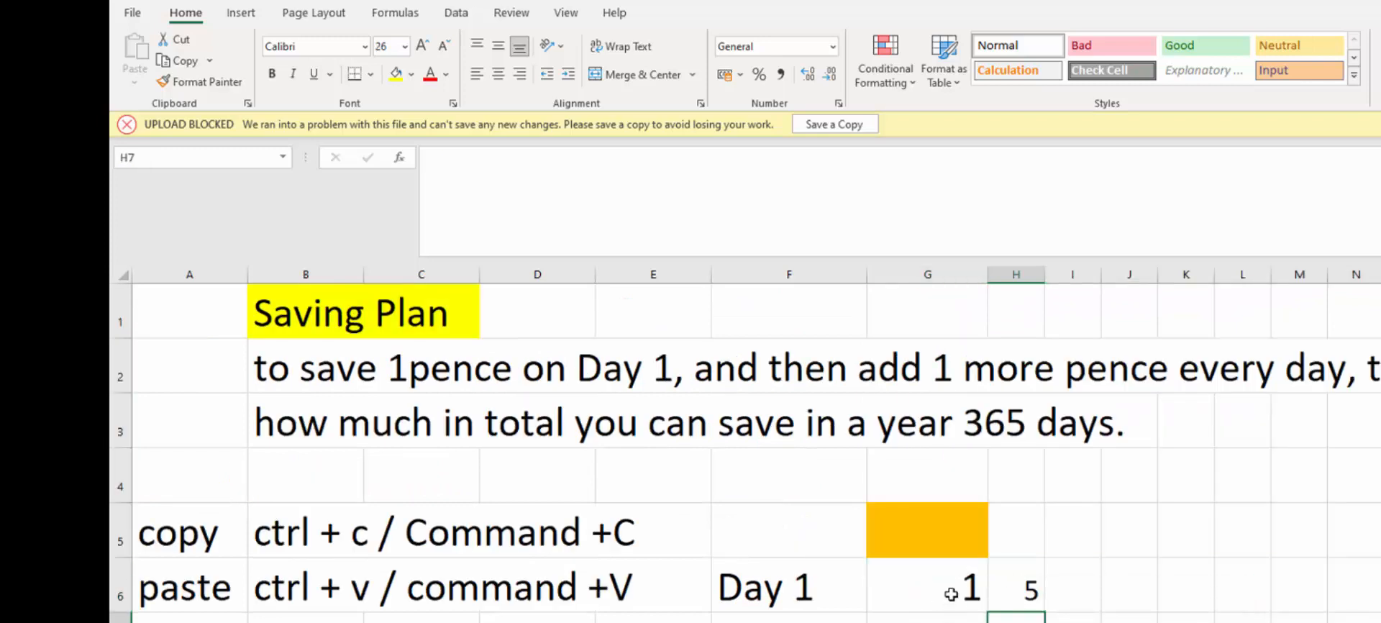
Enter =SUM(G6:H370) in the orange cell G5 to total both amount columns
left_click(944, 534)
type("=")
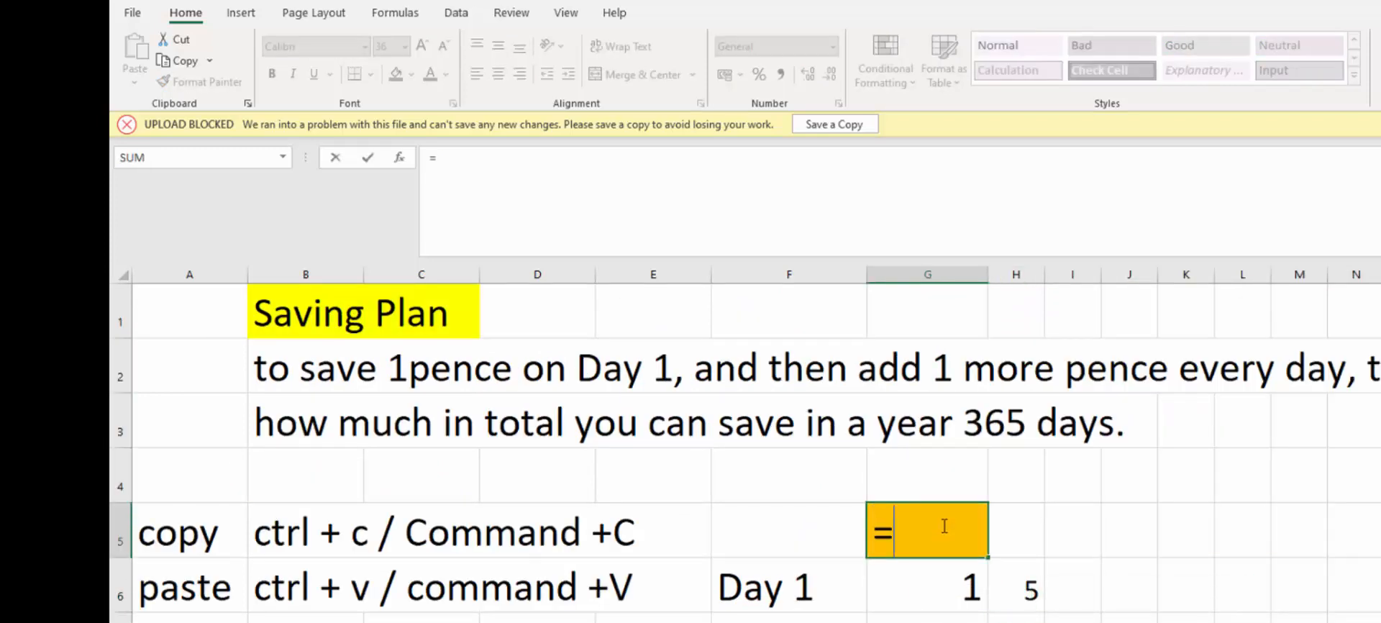
type("sum(")
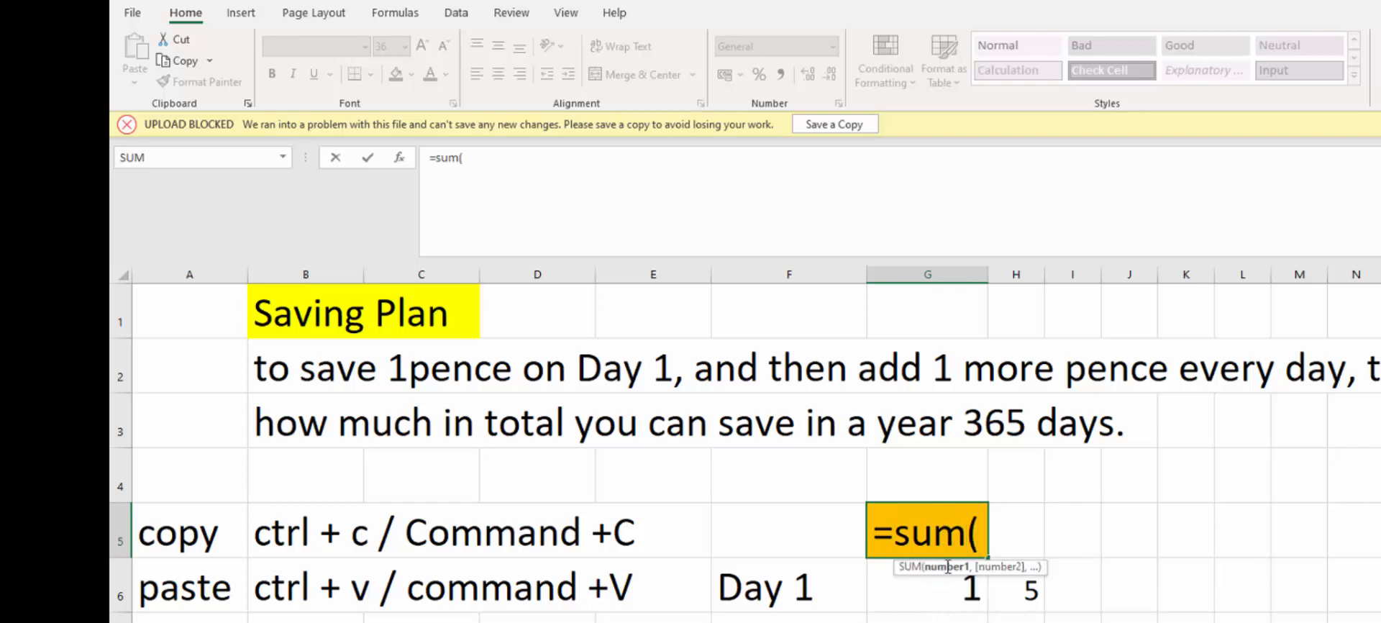
left_click_drag(961, 588, 1017, 622)
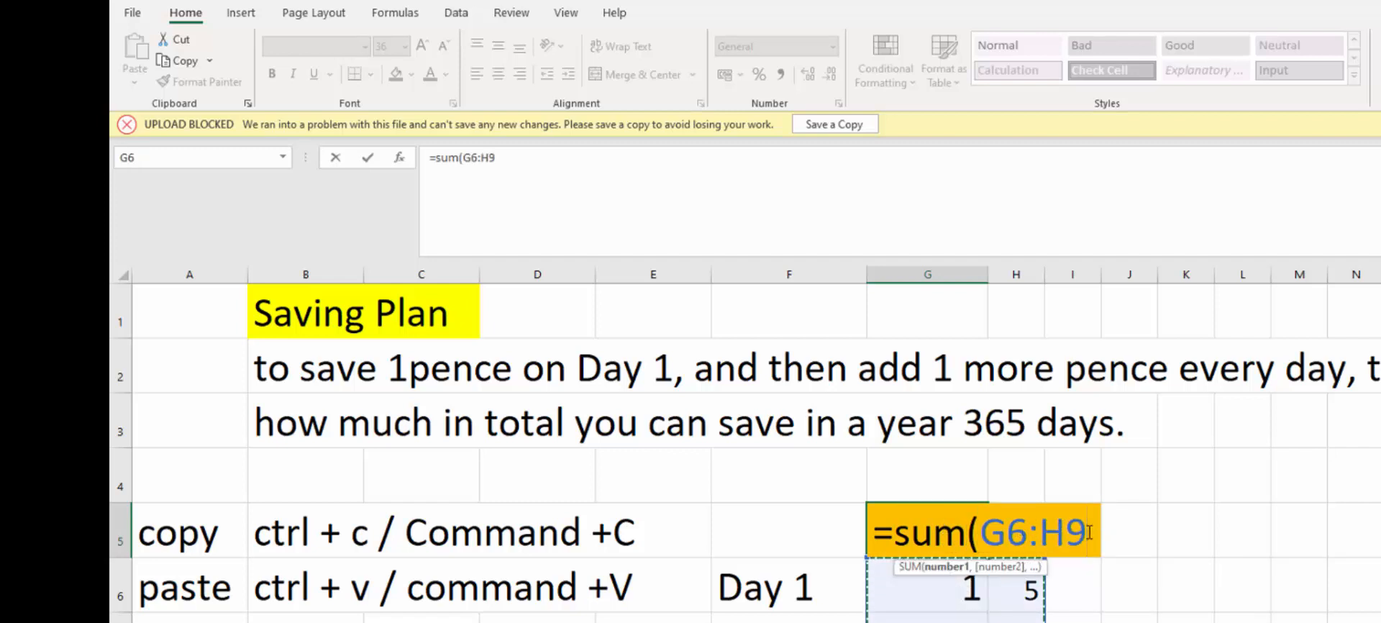
key("BackSpace")
type("370")
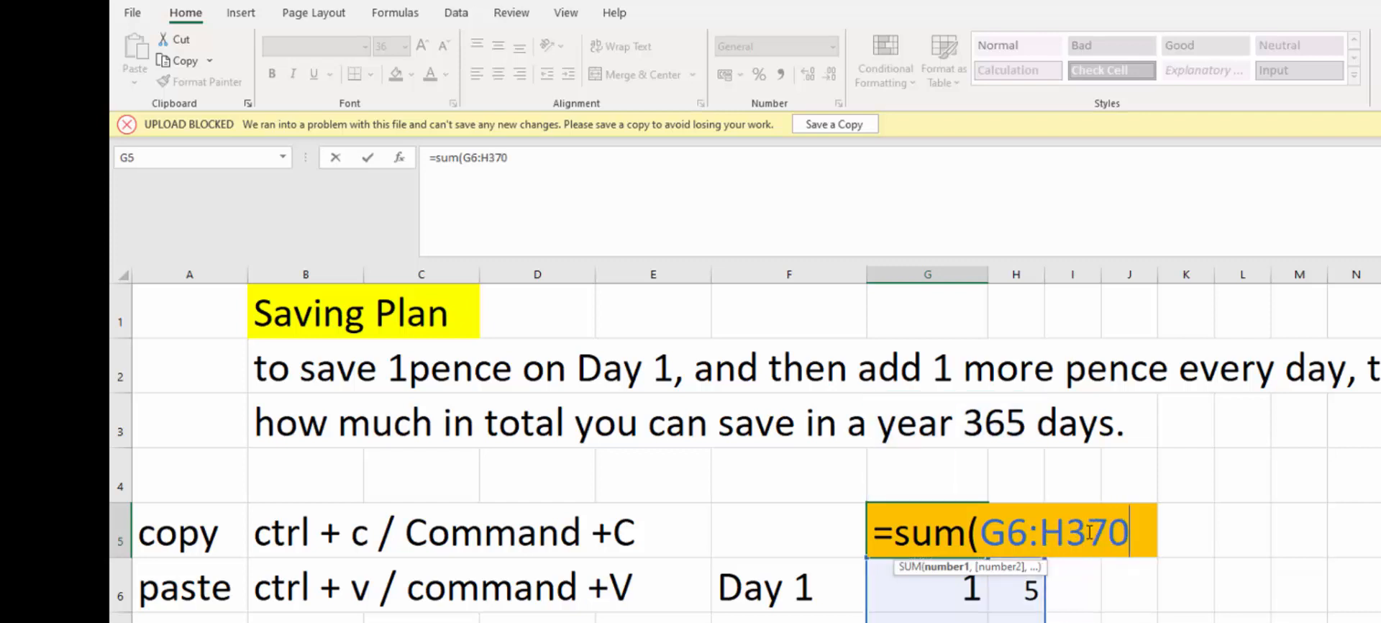
type(")")
key("Return")
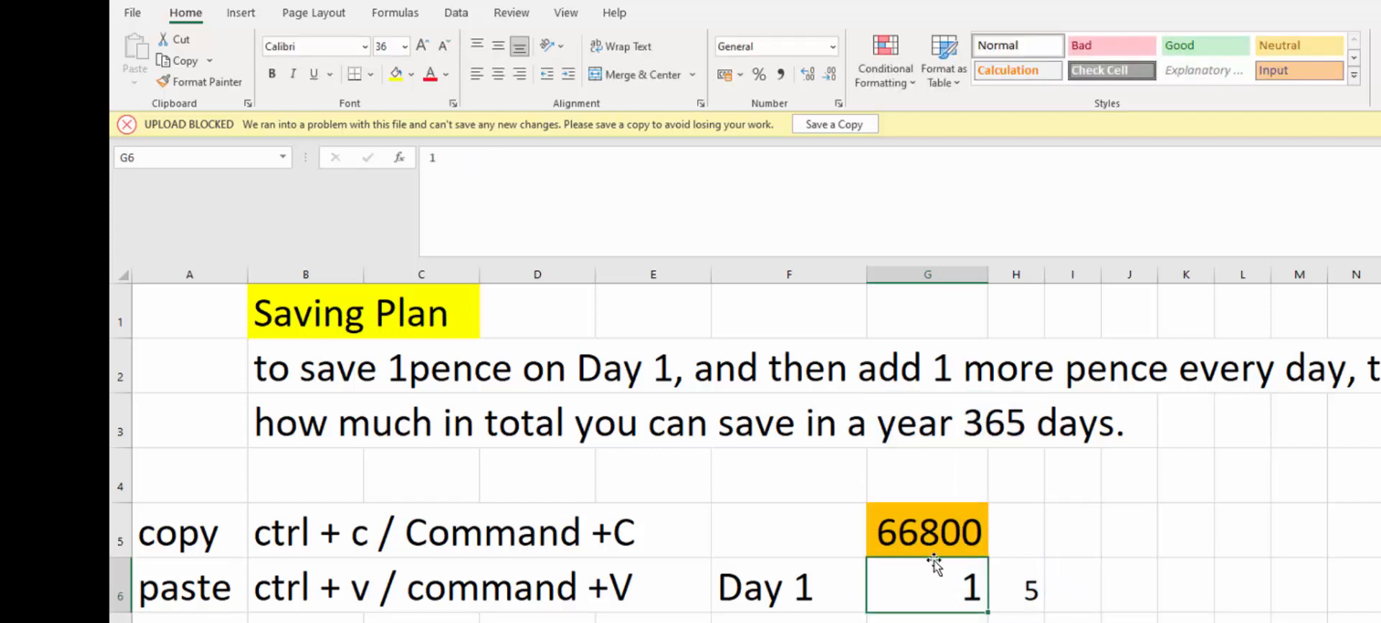
Enter 10000 in H7, the text rer in H8, 565 in H9, 343 in H10 and 78 in H11
left_click(1015, 618)
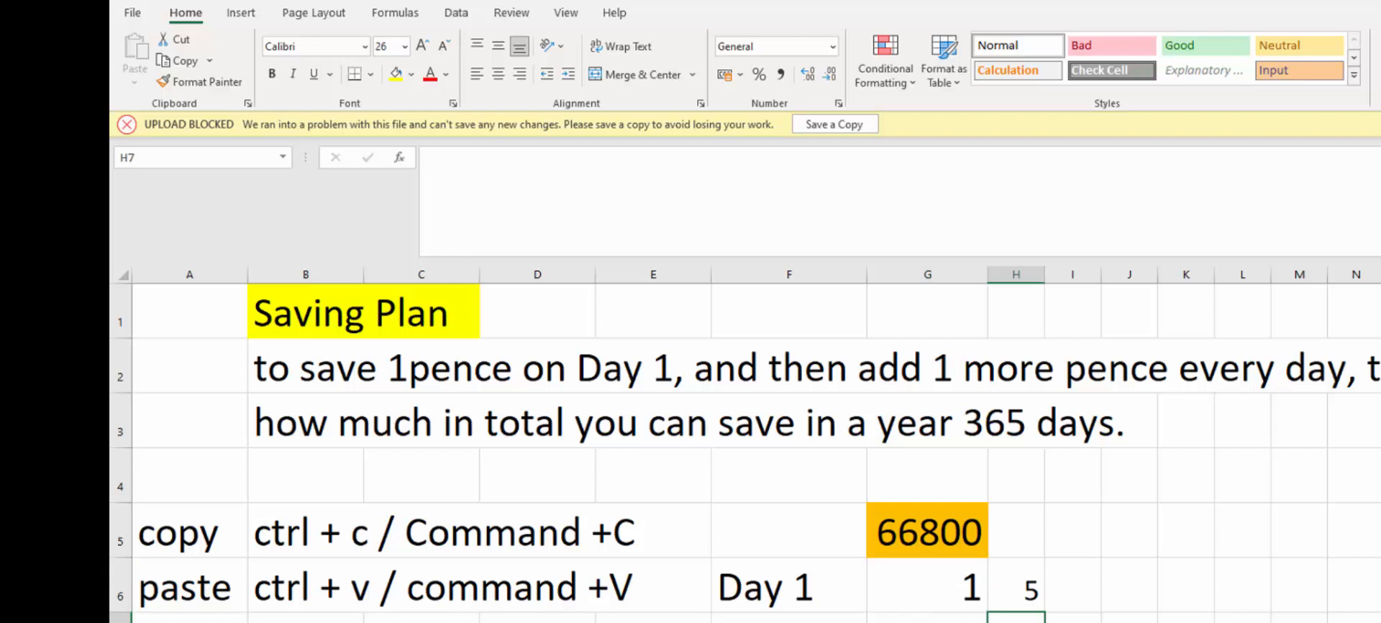
type("10")
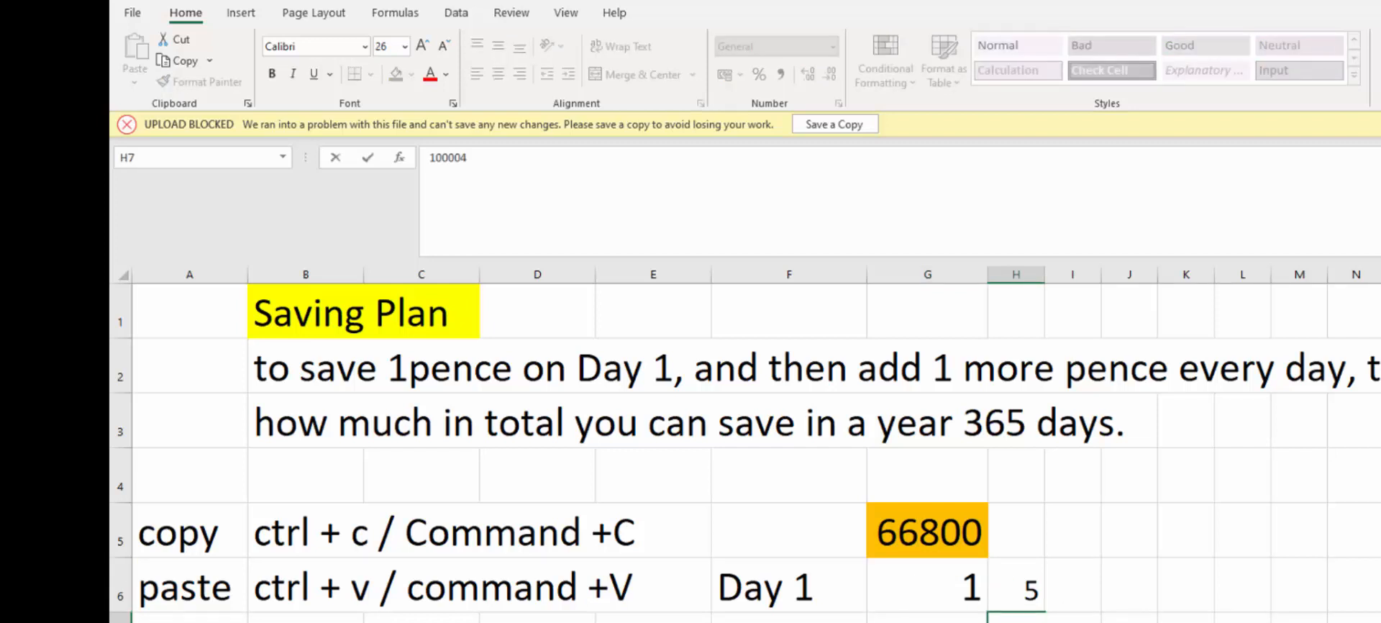
type("0004")
key("Return")
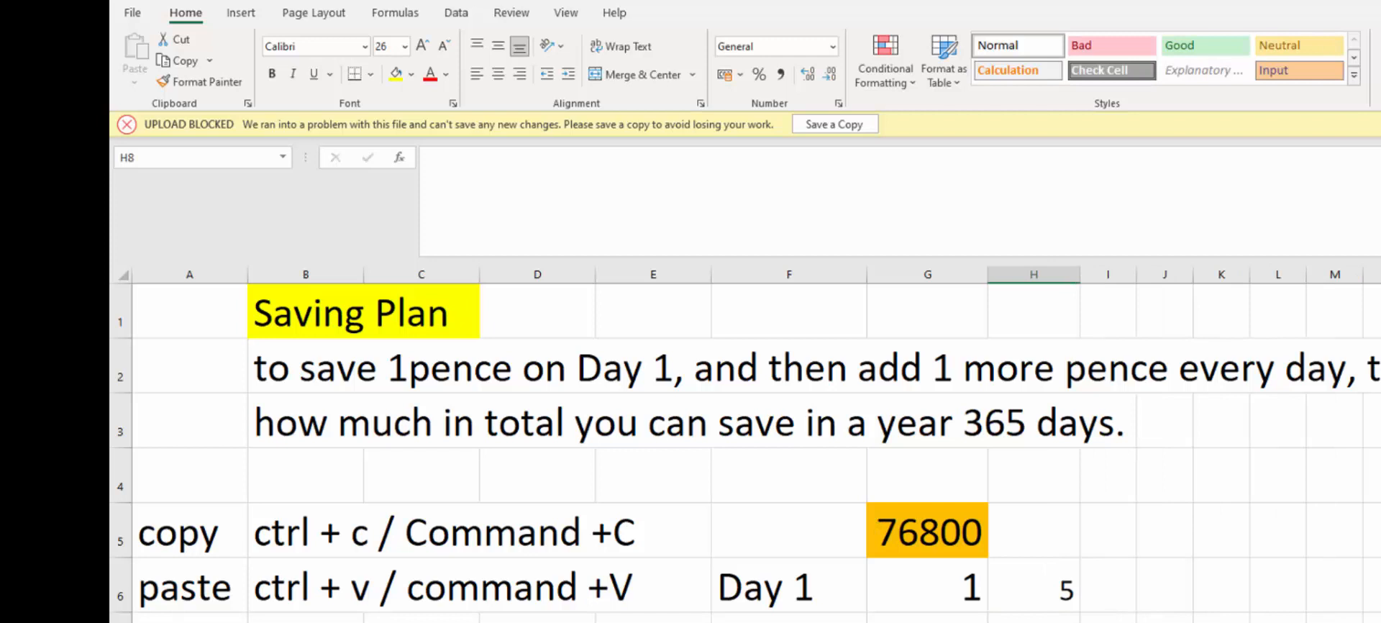
key("Return")
type("565")
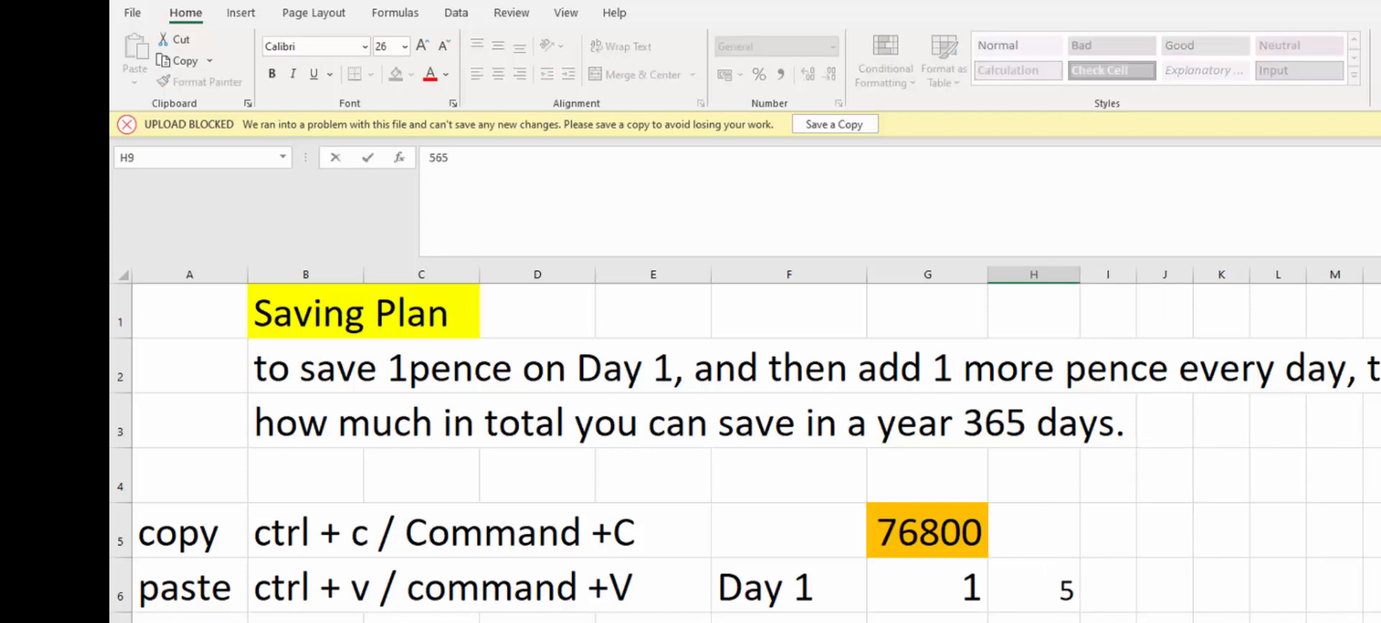
key("Return")
type("343")
key("Return")
type("78")
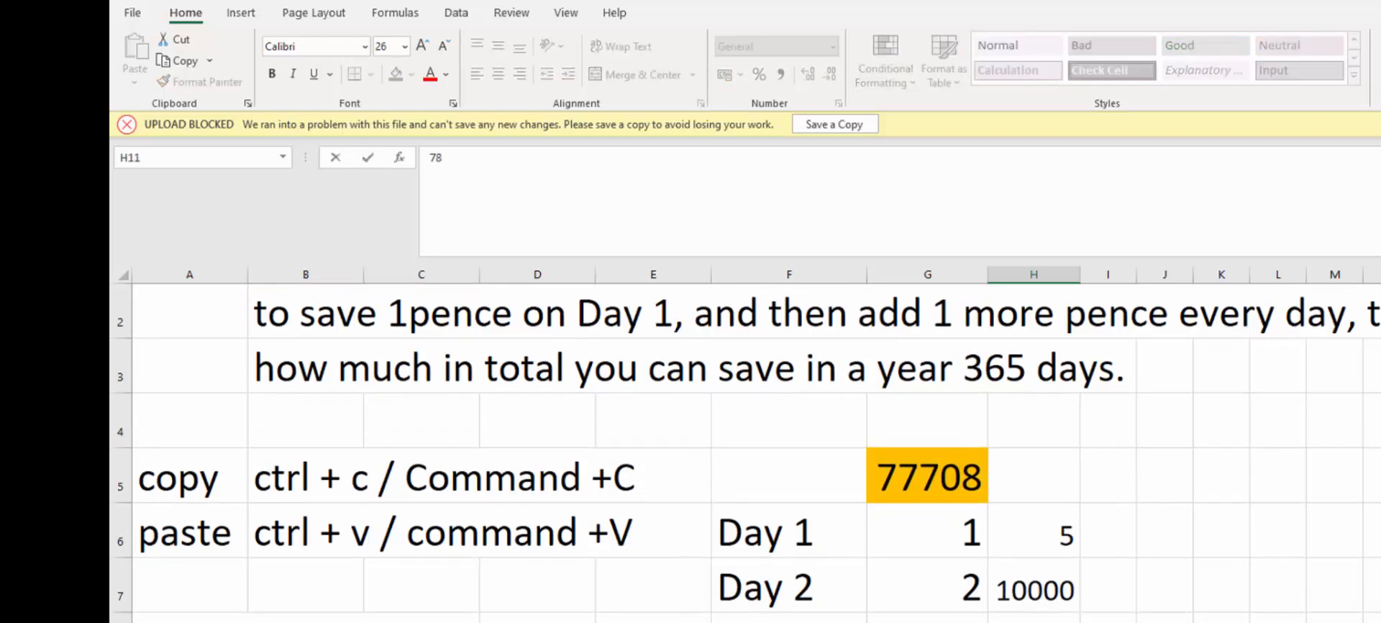
key("Return")
Enter the letter d in each cell from H12 down to H15
type("d")
key("Return")
type("d")
key("Return")
type("d")
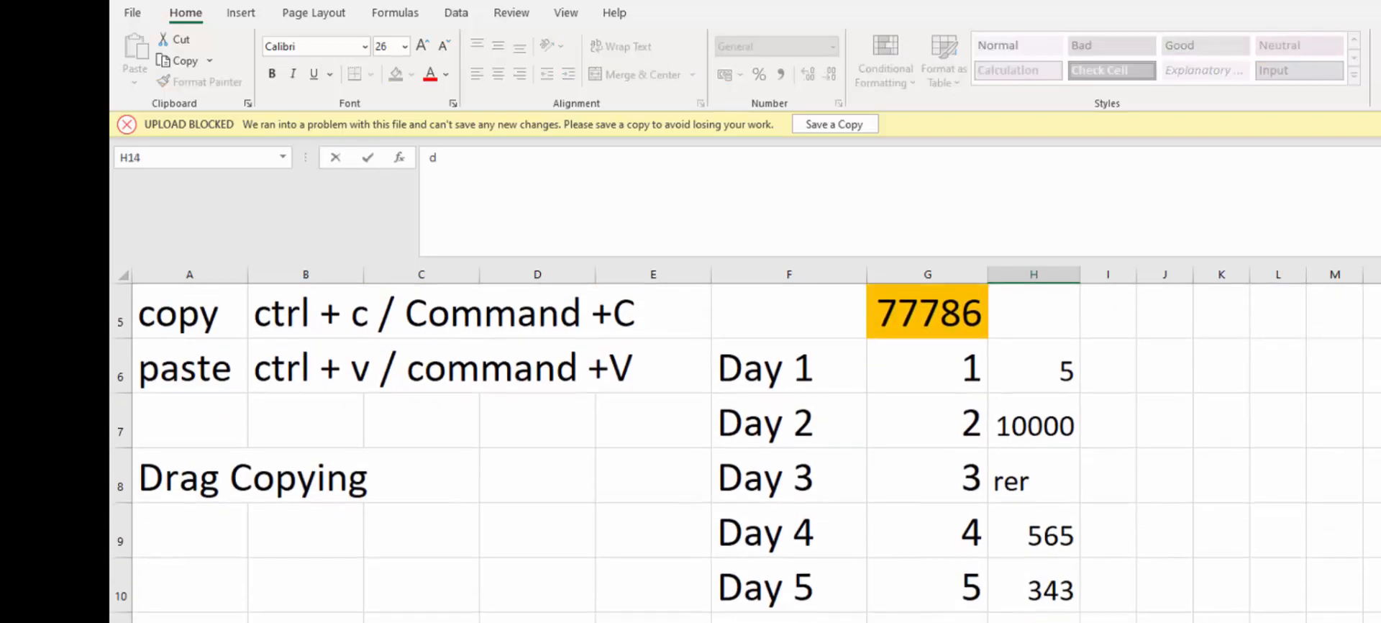
key("Return")
type("d")
Clear the text entries rer and d from column H, keeping the numbers
left_click(1034, 619)
scroll(1033, 619, "up", 2)
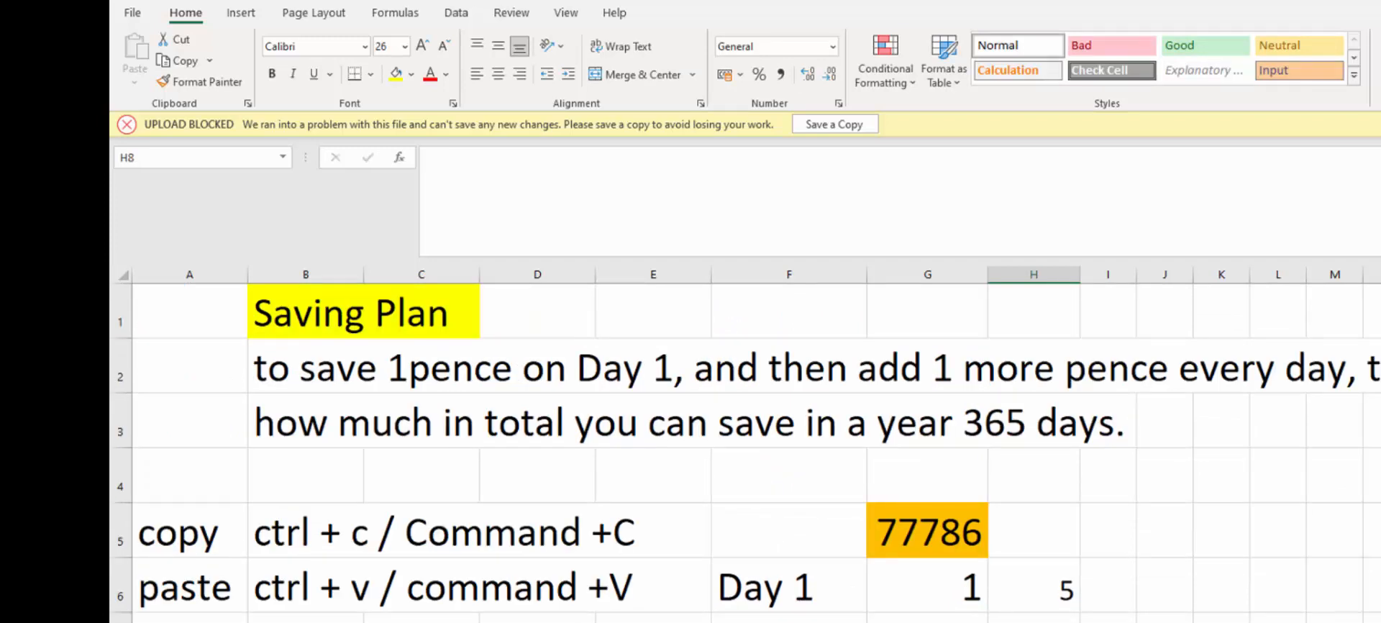
key("Down")
key("Down")
key("Down")
key("Down")
key("Down")
key("Down")
key("Down")
left_click_drag(1034, 617, 1034, 622)
scroll(1038, 588, "up", 2)
left_click(1036, 553)
Remove the SUM formula from the total cell G5 and leave the cell blank
left_click(906, 534)
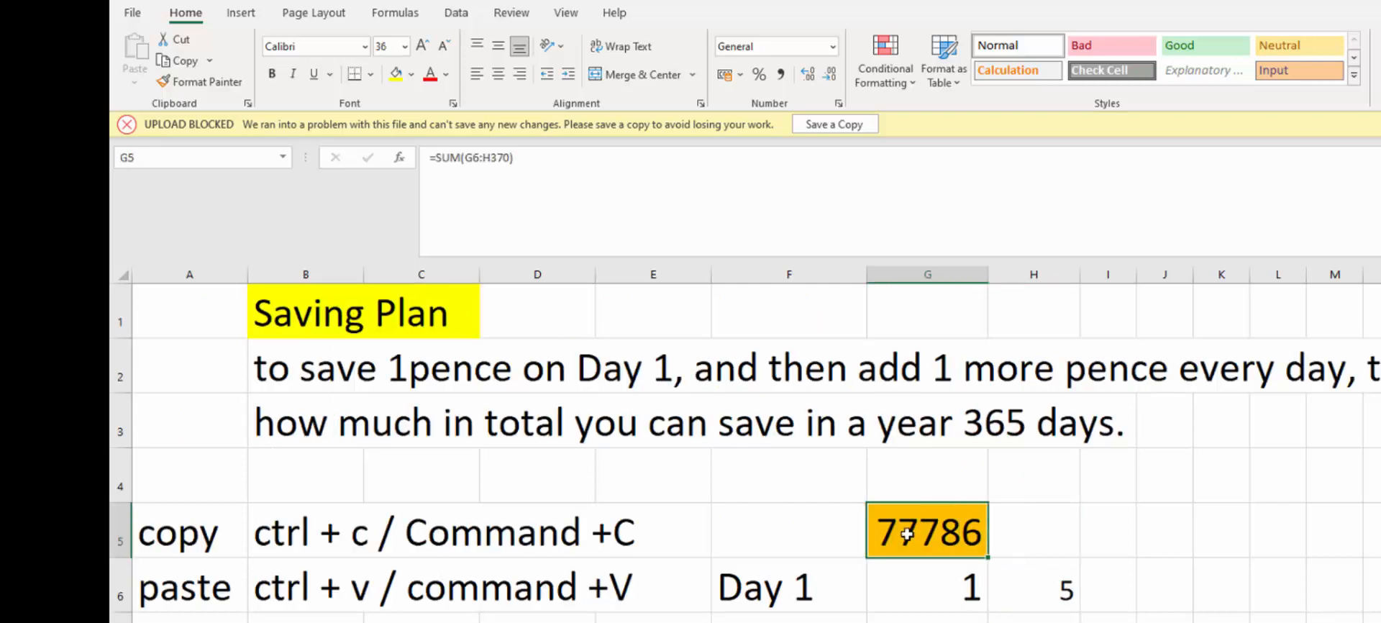
type("=su")
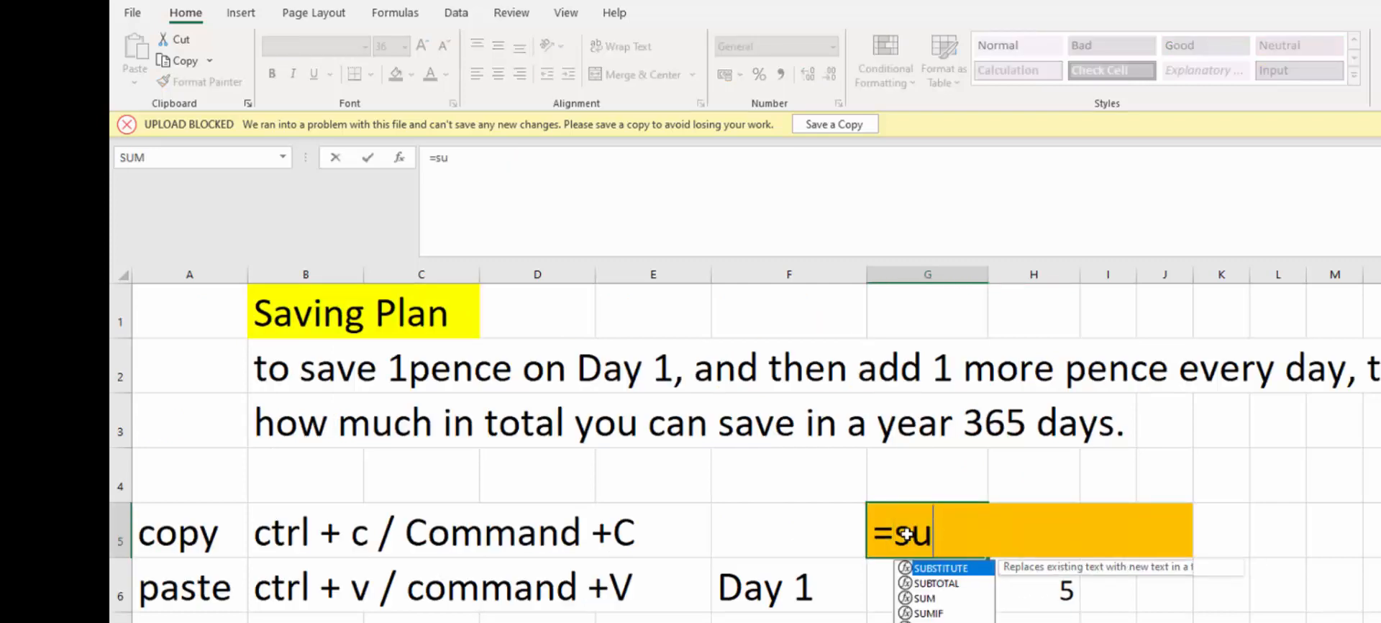
type("m(")
key("BackSpace")
key("BackSpace")
key("BackSpace")
key("BackSpace")
key("BackSpace")
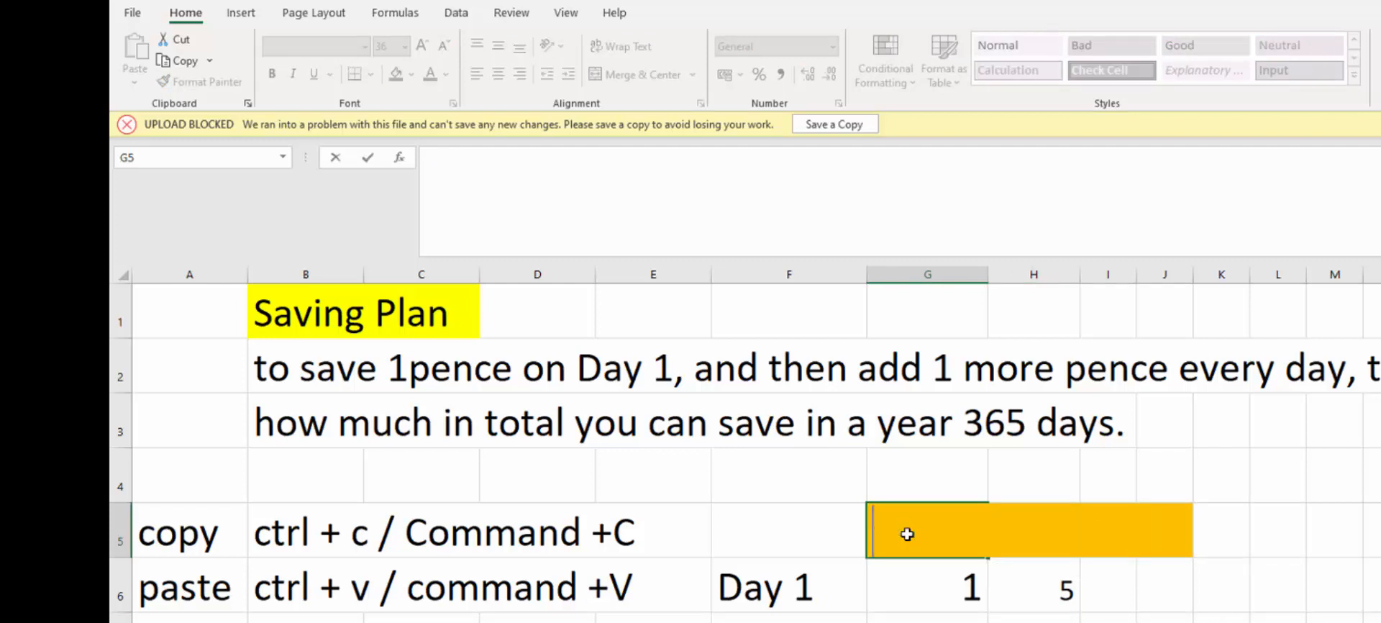
left_click(1232, 574)
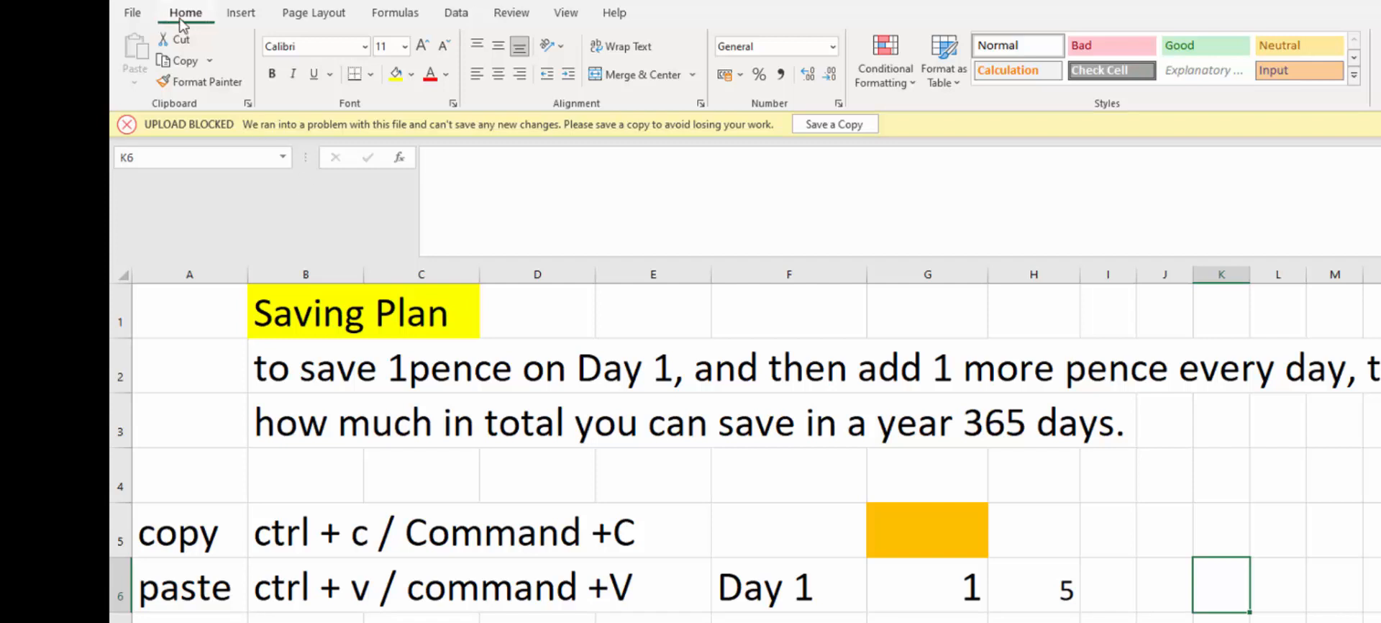
left_click(232, 16)
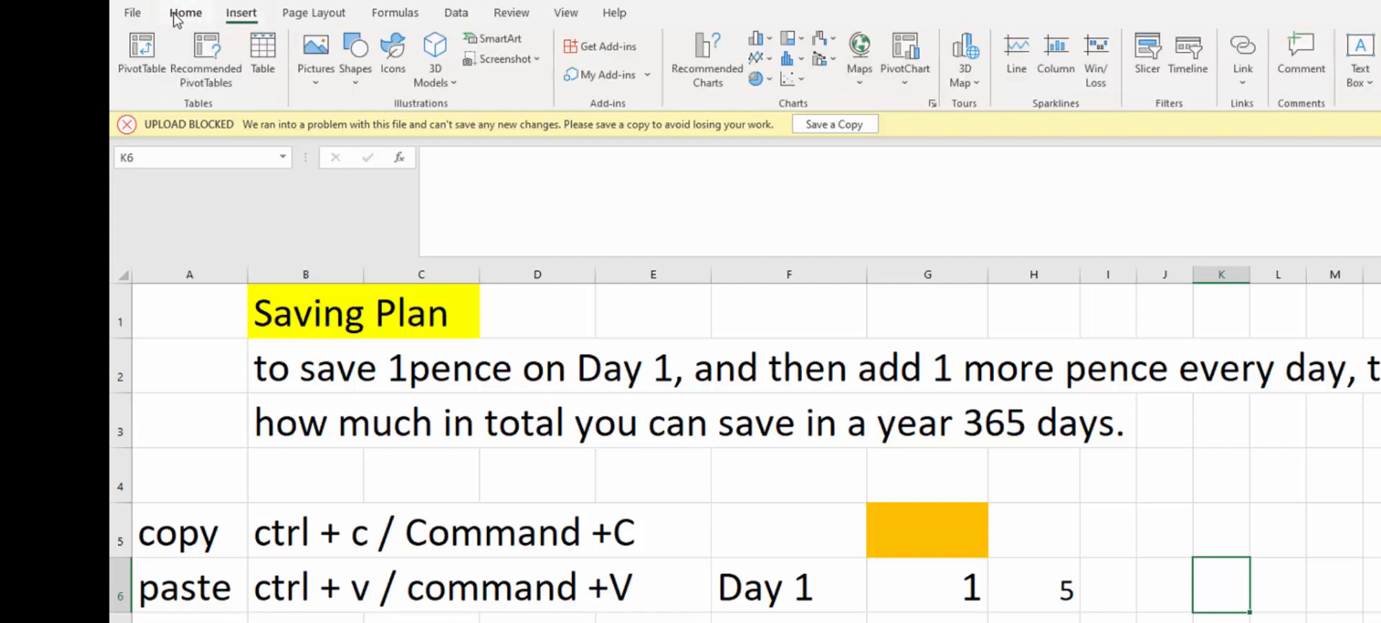
left_click(176, 19)
left_click(135, 16)
left_click(173, 17)
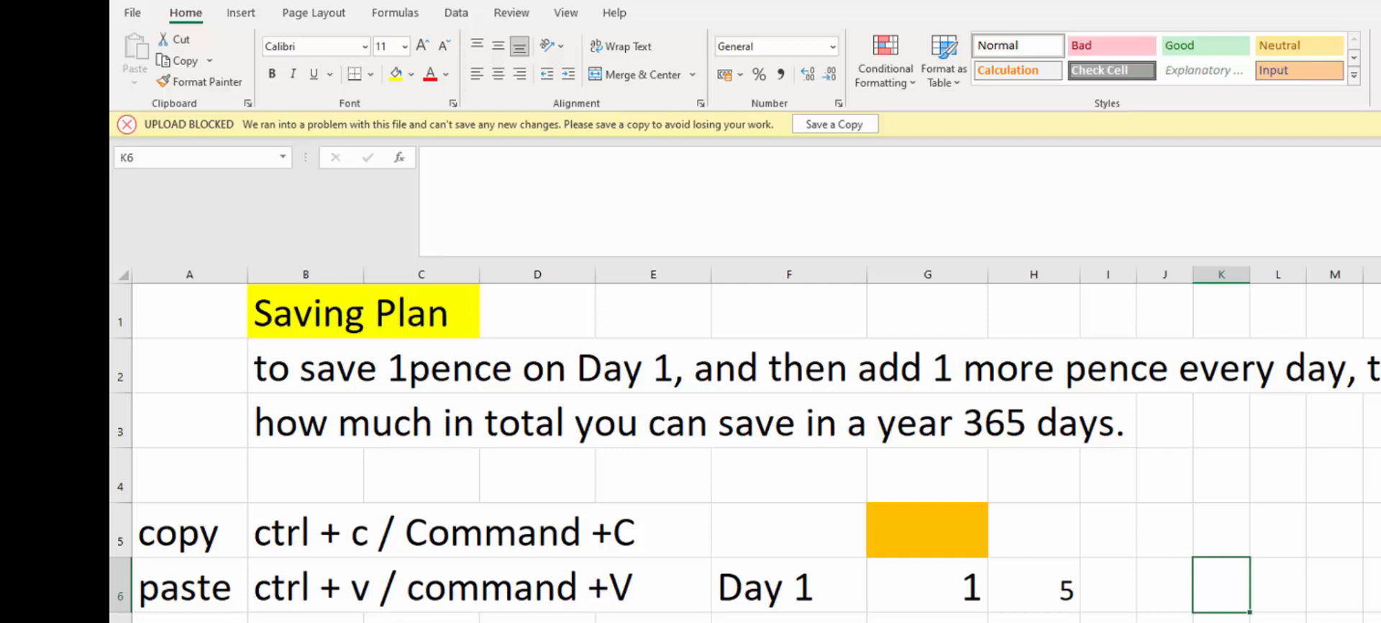
key("alt+equal")
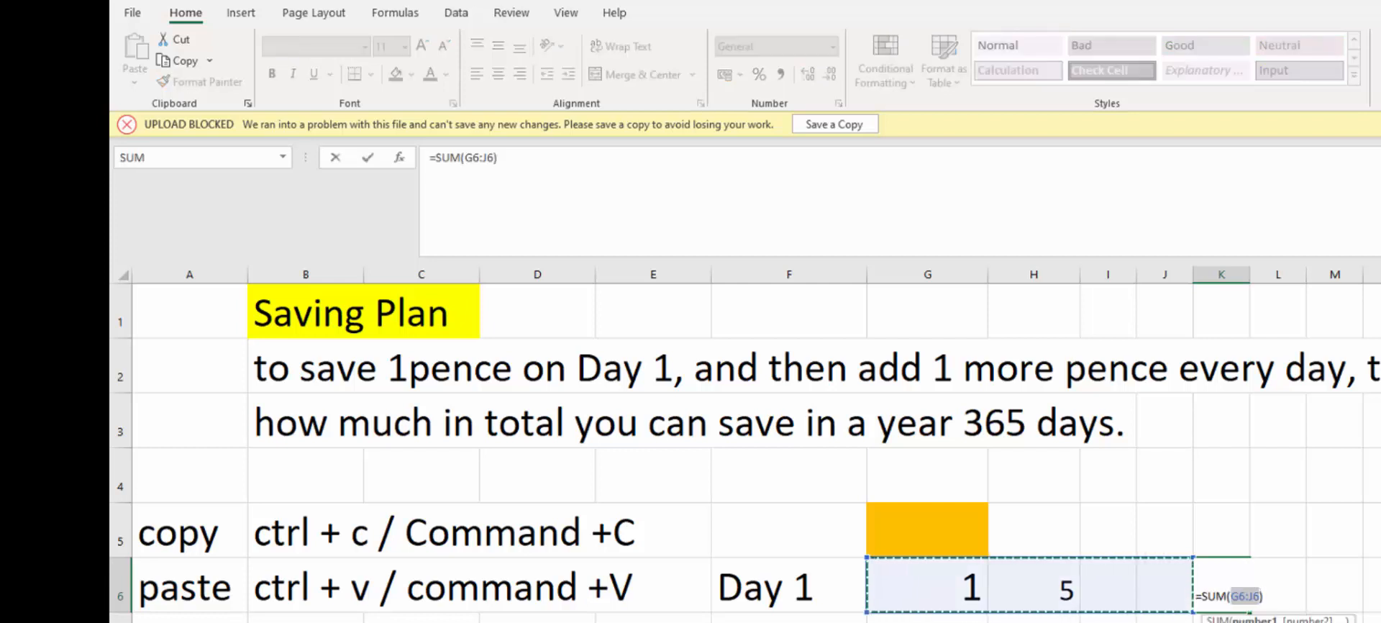
key("Escape")
Insert an AutoSum formula in G5 and set its range to G6:H370
left_click(908, 533)
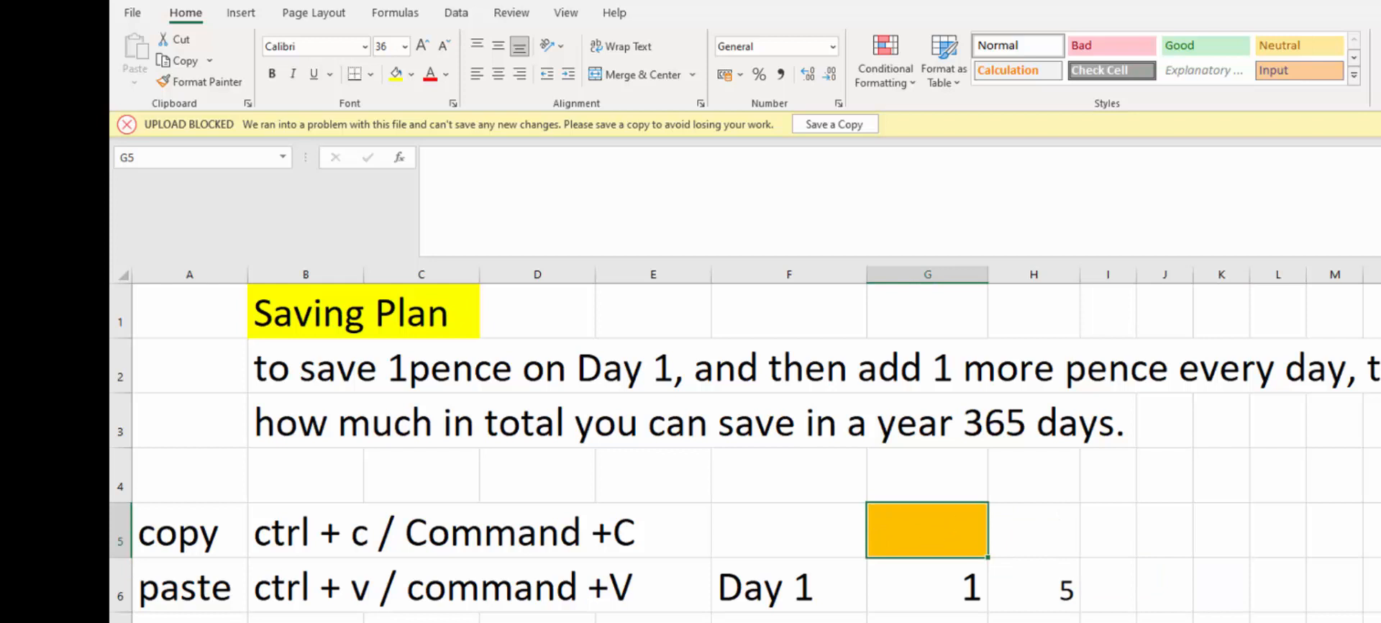
key("alt+equal")
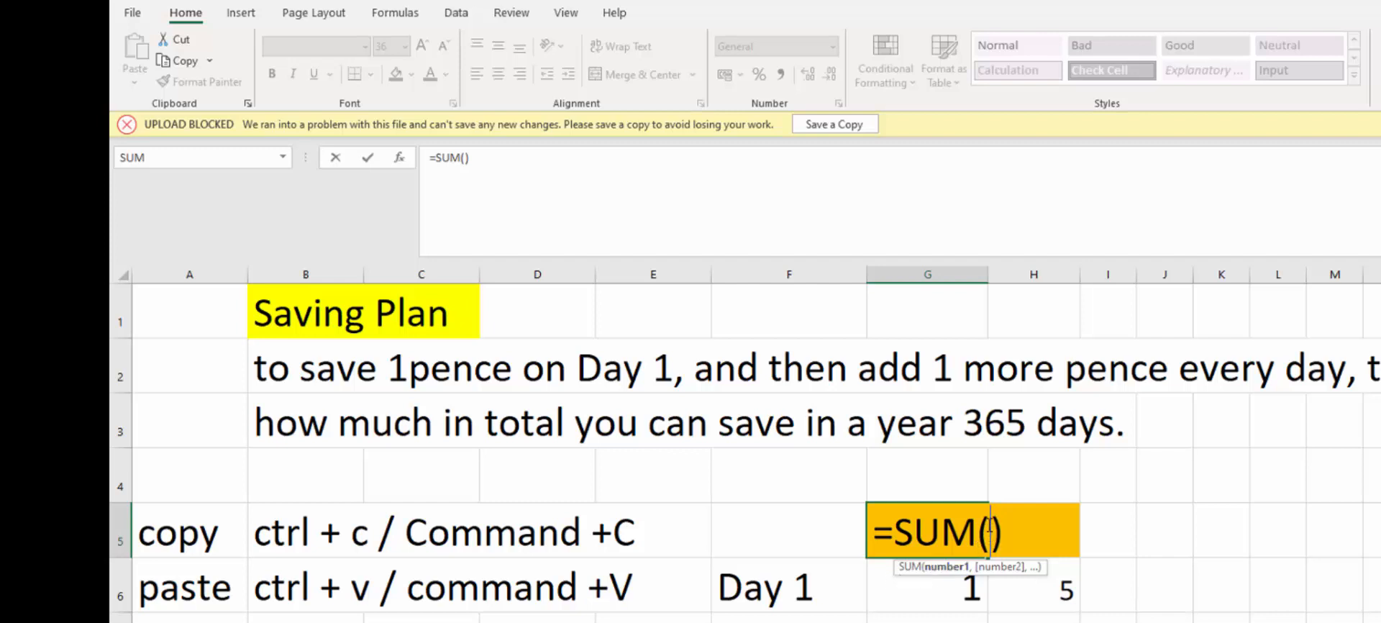
left_click_drag(931, 592, 1036, 622)
scroll(1036, 621, "up", 6)
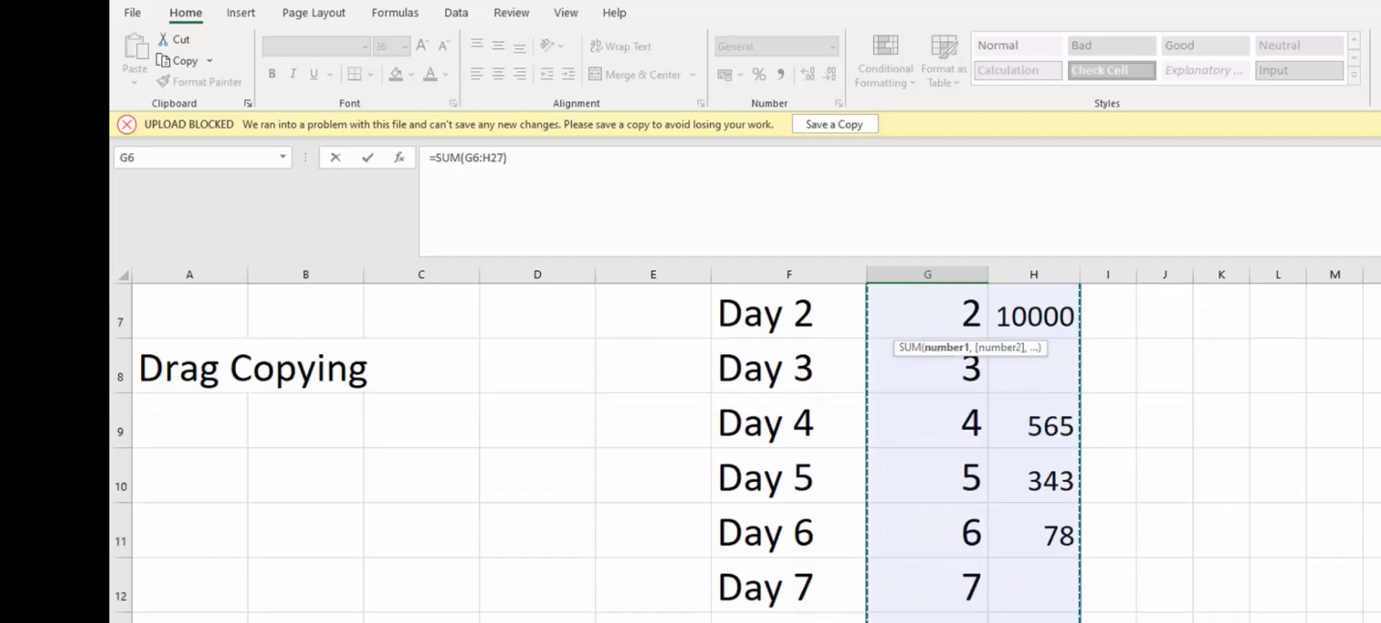
left_click(1121, 536)
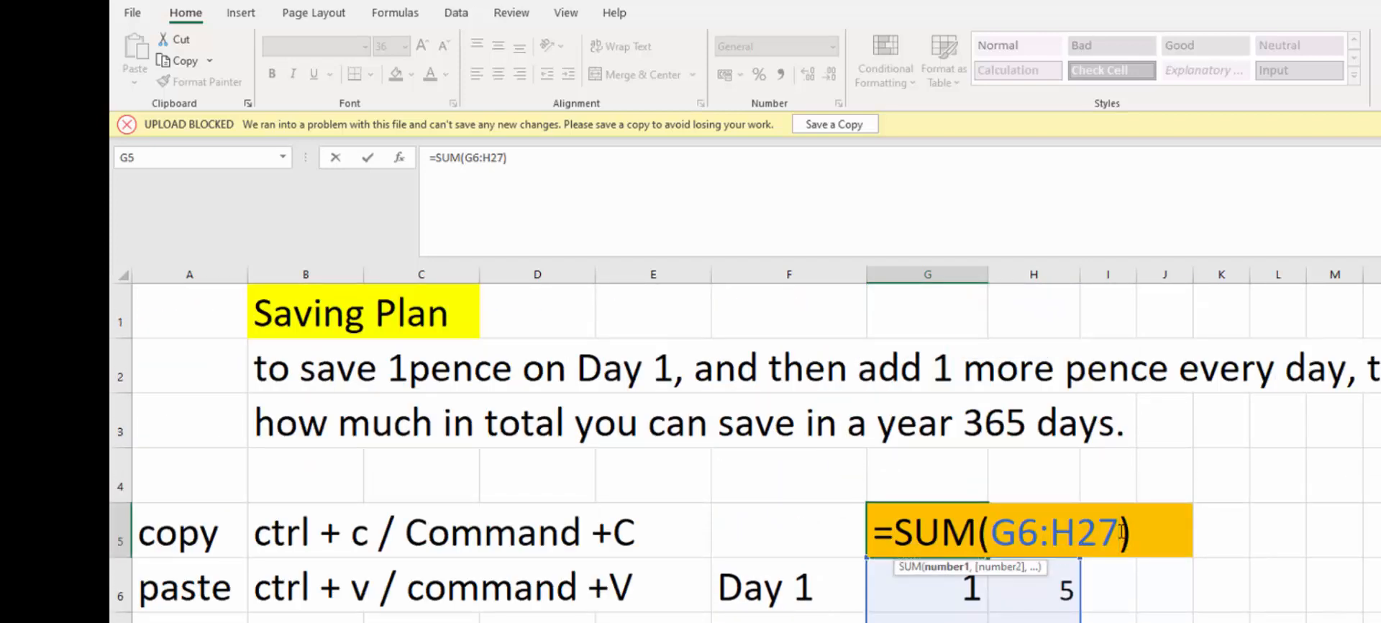
key("BackSpace")
key("BackSpace")
type("370")
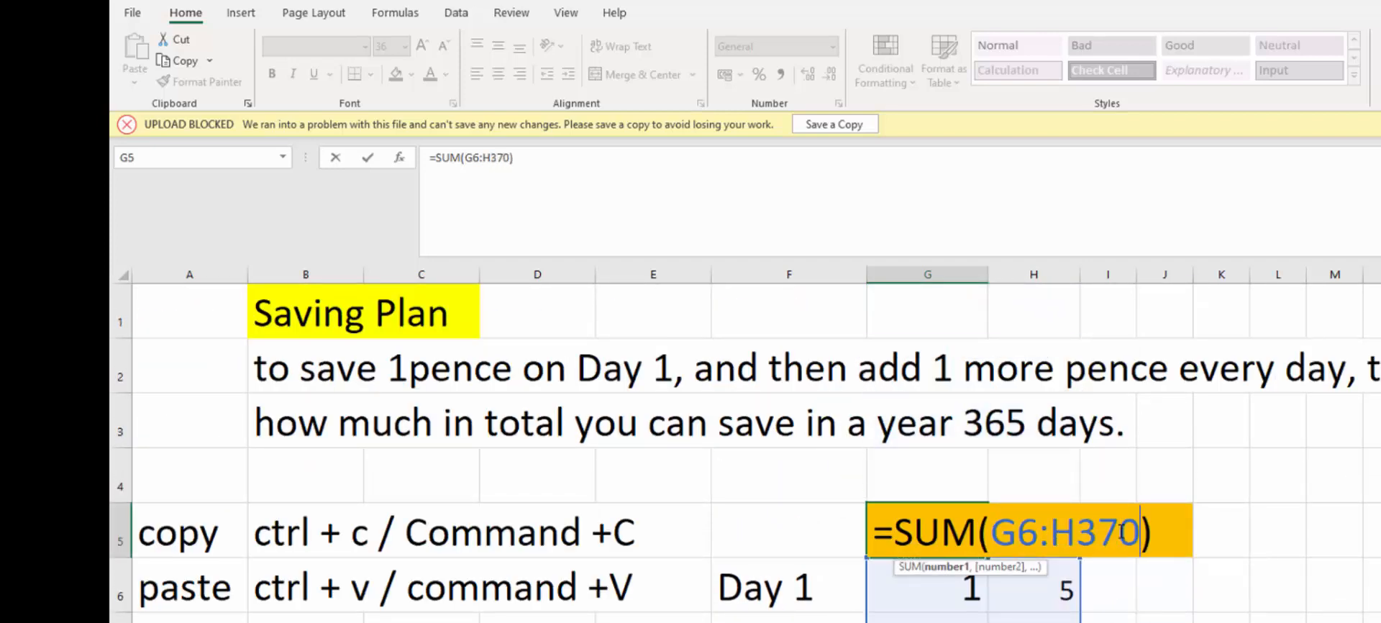
key("Return")
Auto-fit the width of column G to the new total
scroll(1120, 531, "down", 5)
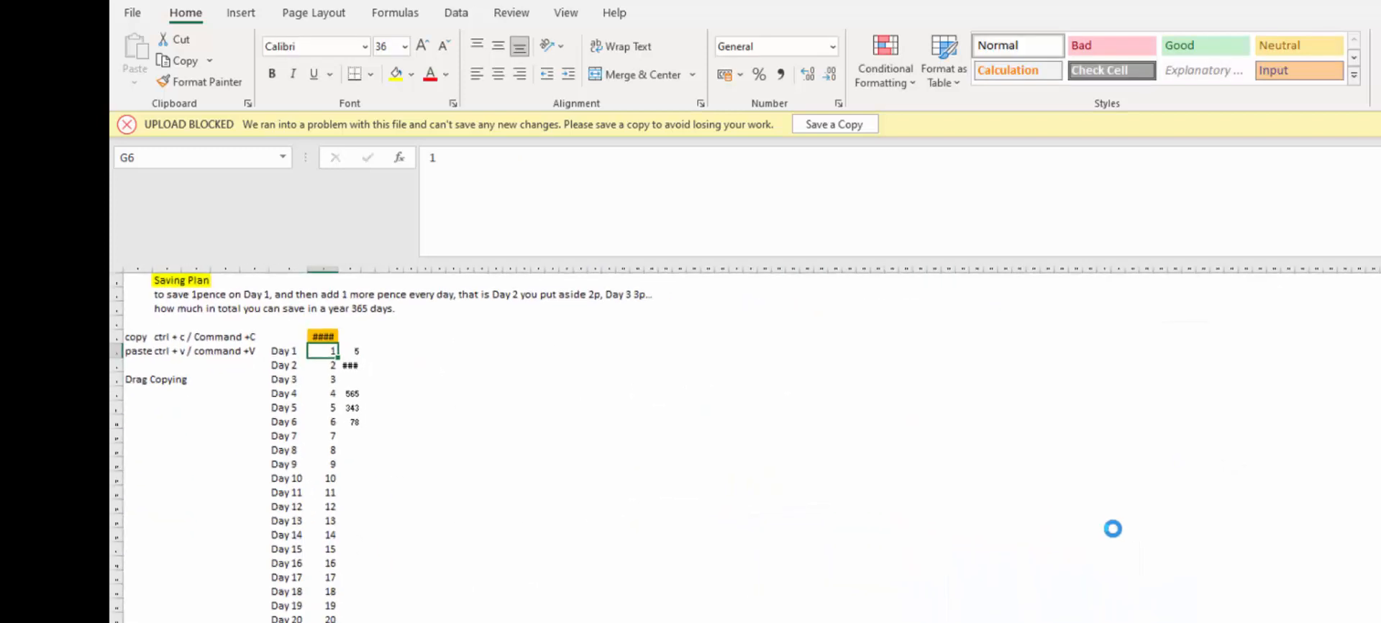
scroll(1114, 529, "up", 3)
scroll(404, 380, "down", 4)
left_click(341, 277)
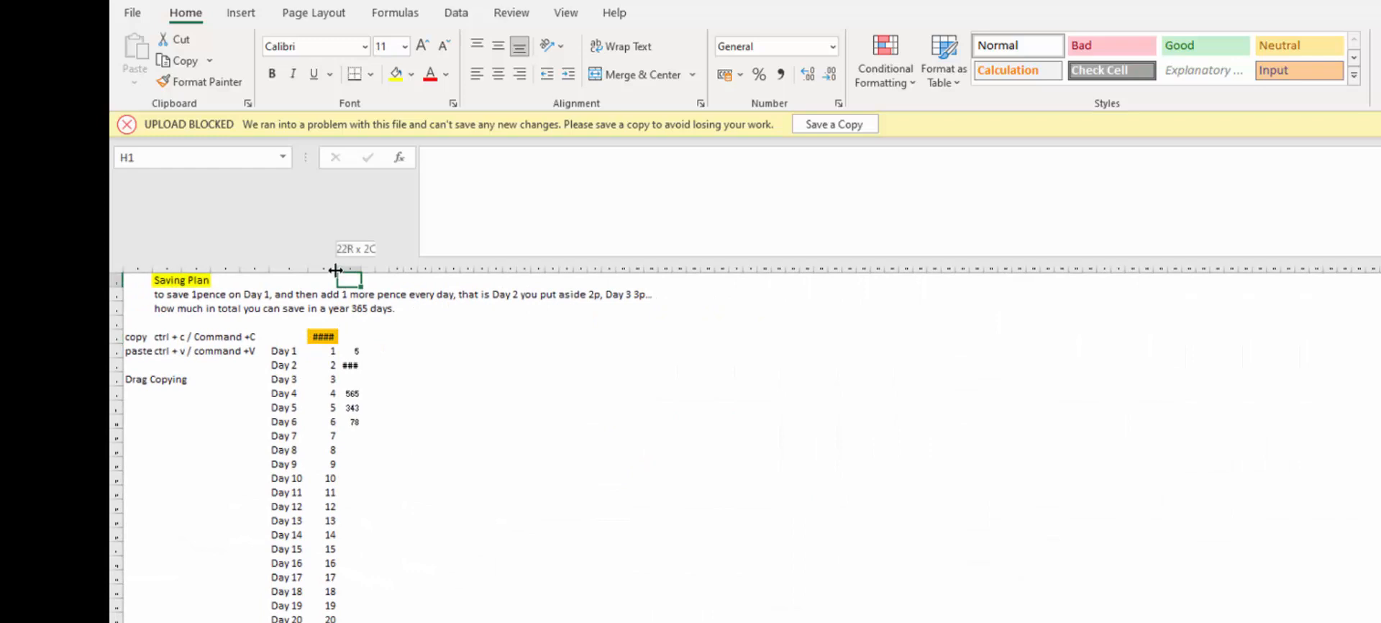
double_click(337, 271)
Try extending the SUM range in G5 to G6:BE369, and cancel the formula edit
double_click(325, 338)
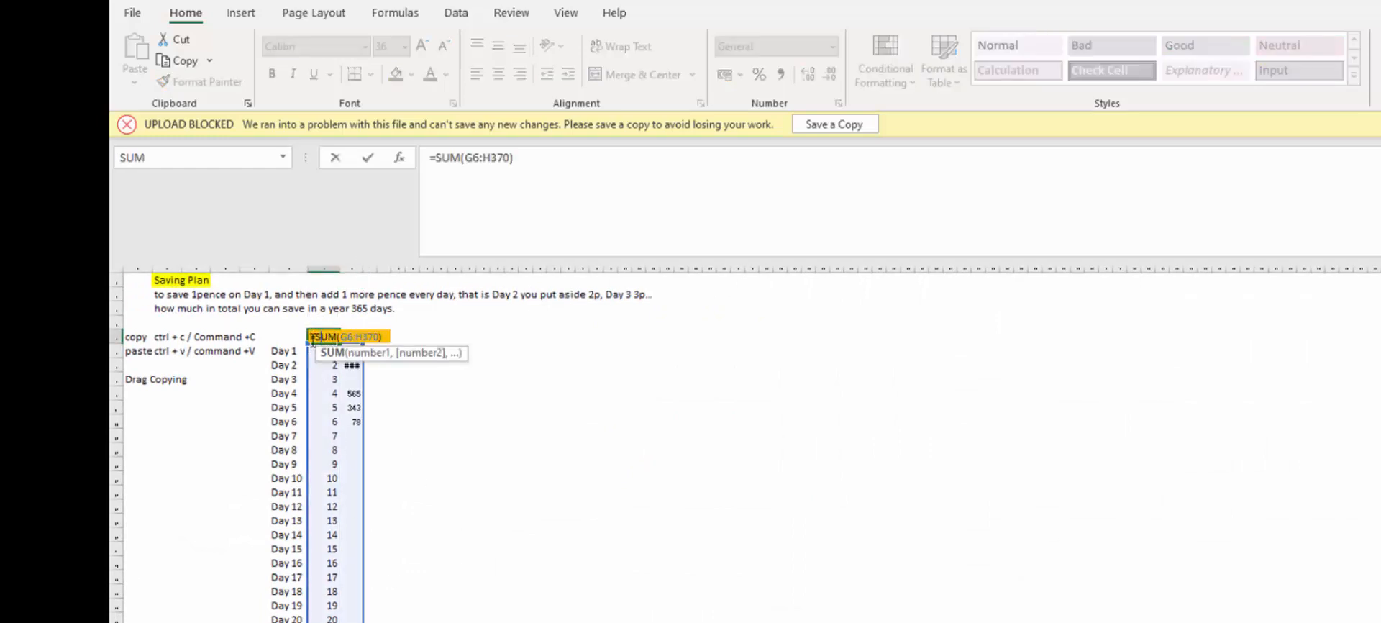
scroll(350, 504, "down", 20)
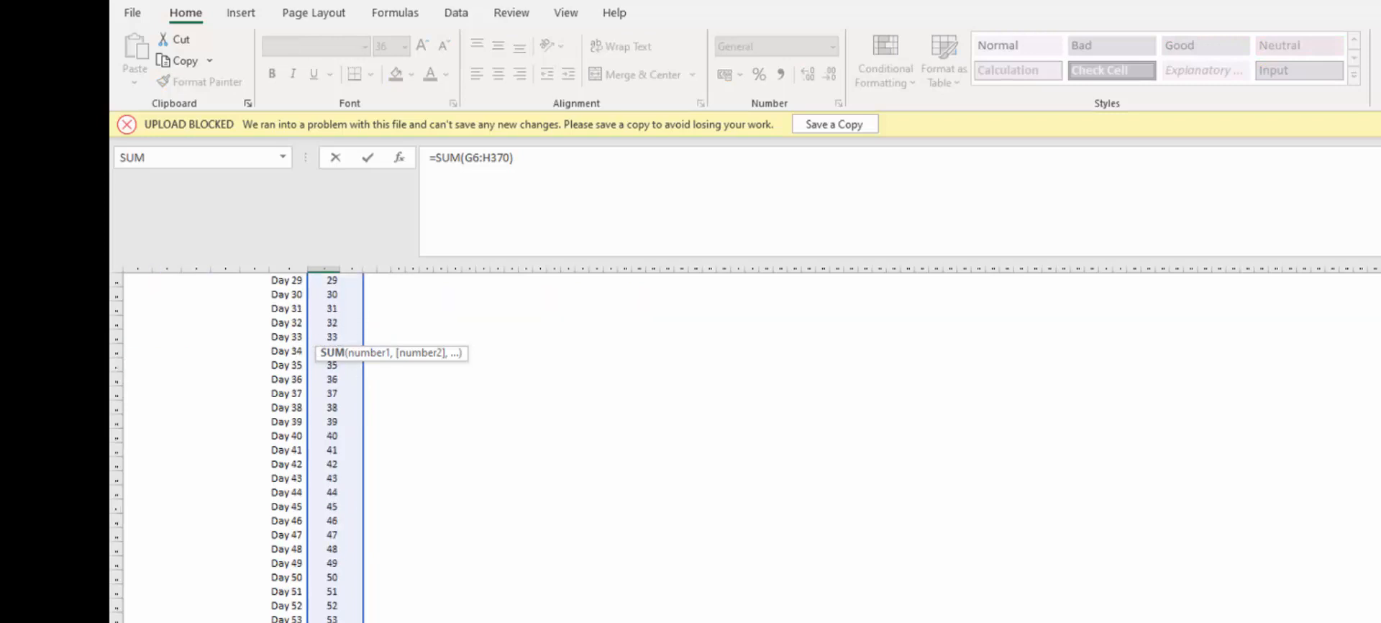
scroll(316, 446, "down", 20)
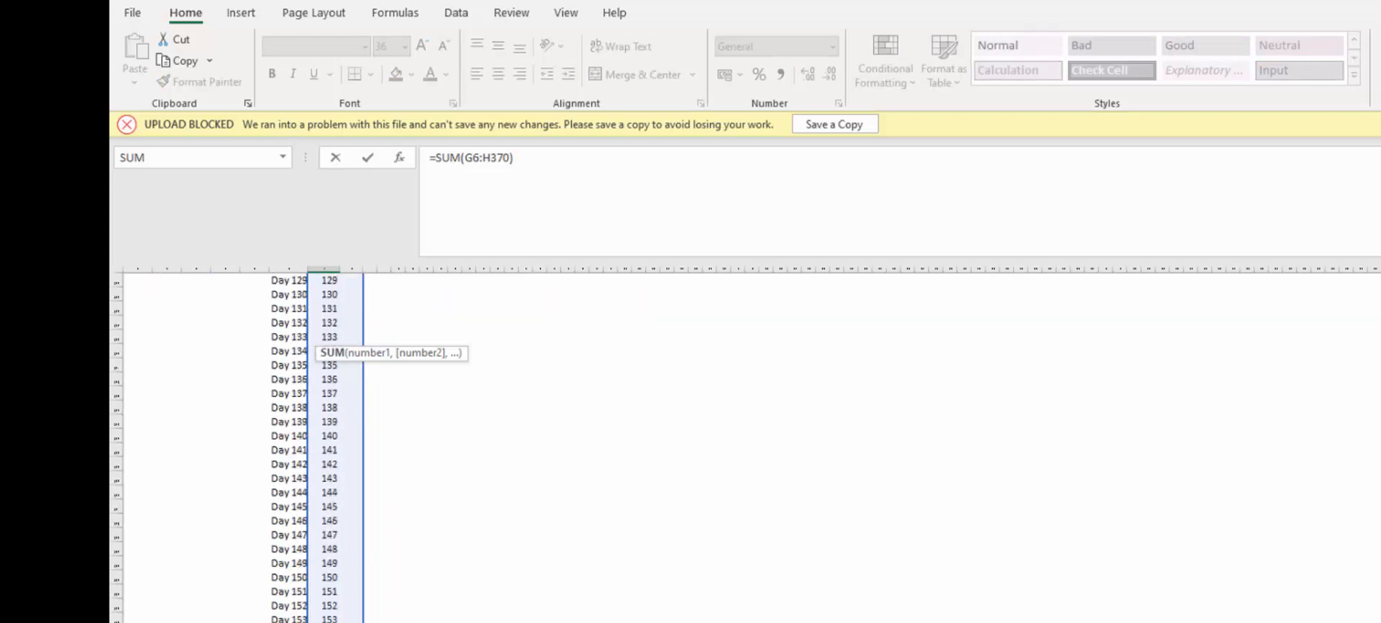
scroll(328, 446, "down", 20)
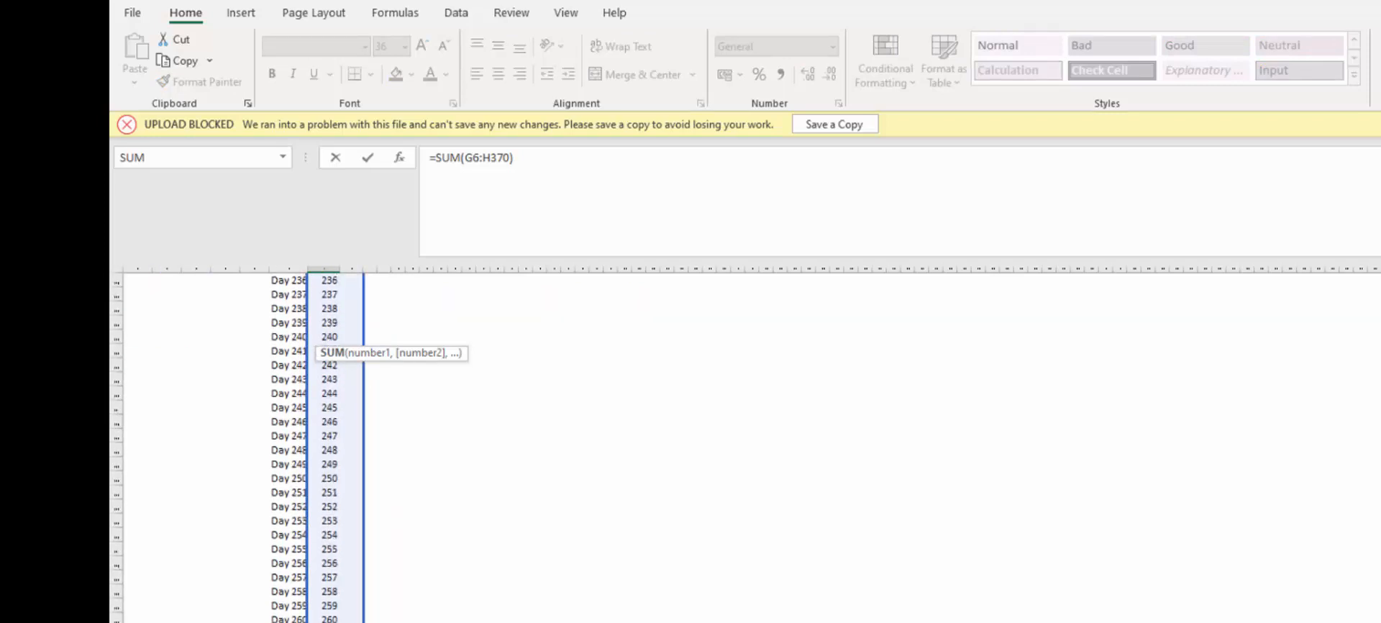
scroll(328, 446, "down", 11)
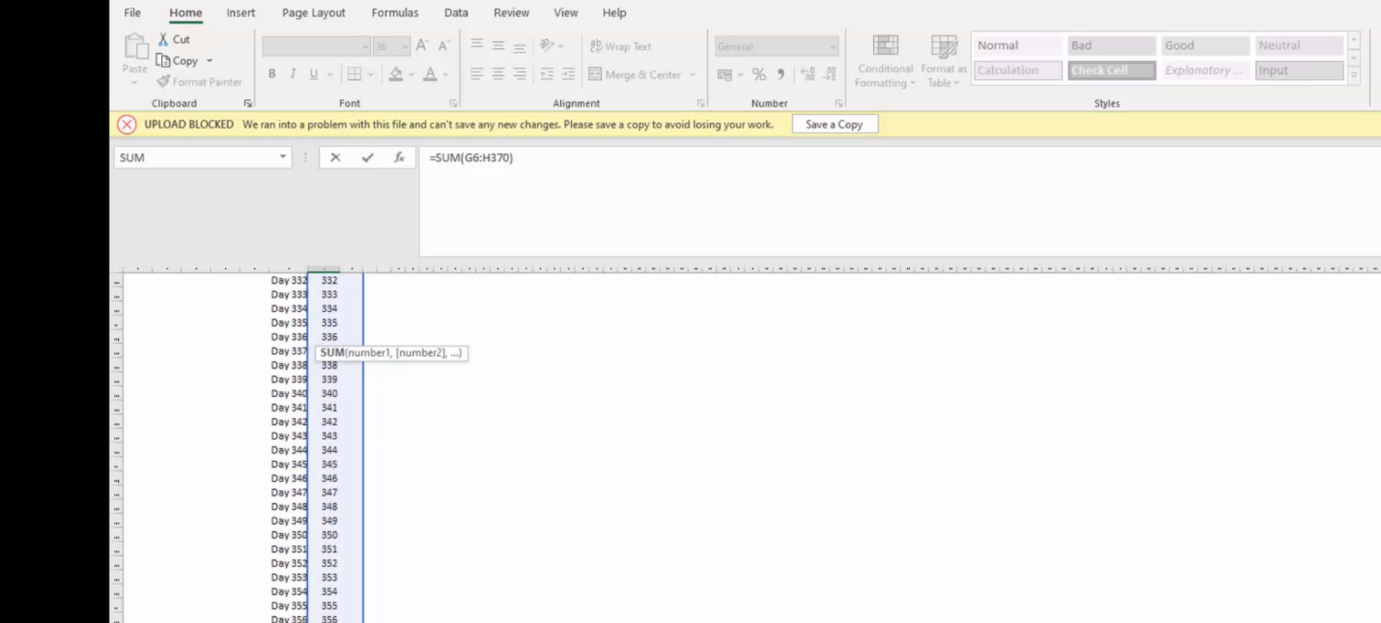
left_click_drag(354, 620, 1052, 621)
scroll(571, 591, "up", 20)
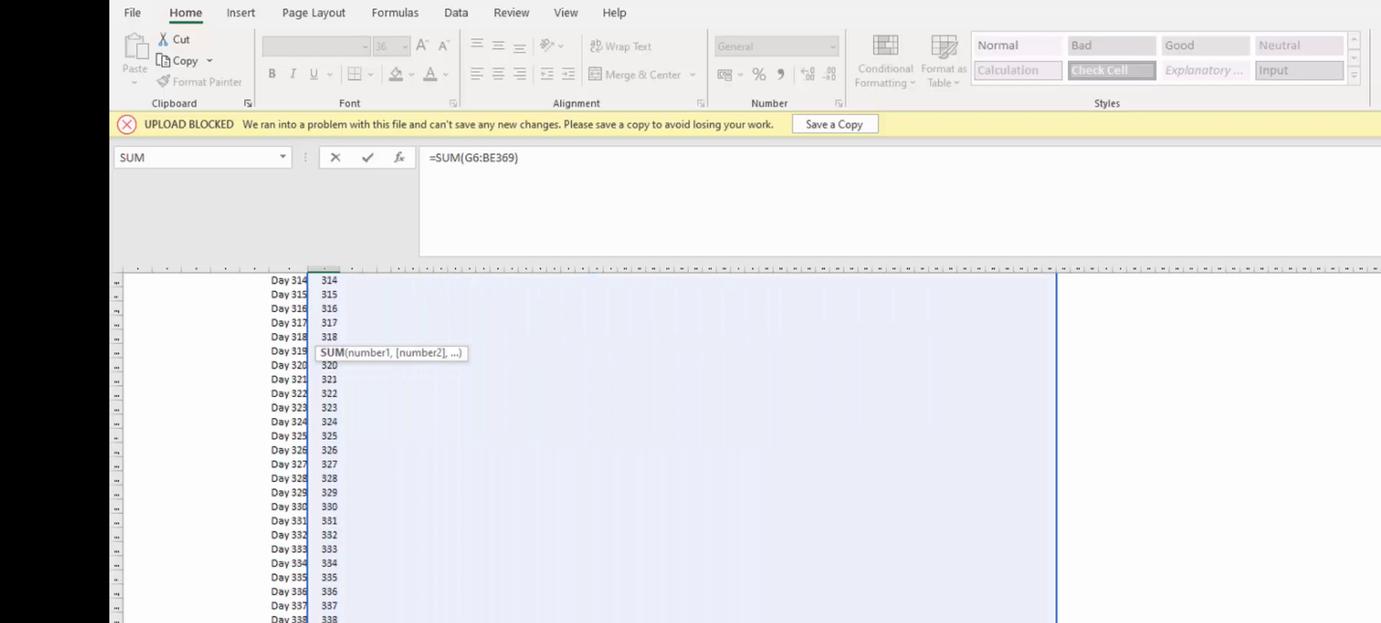
scroll(571, 591, "up", 20)
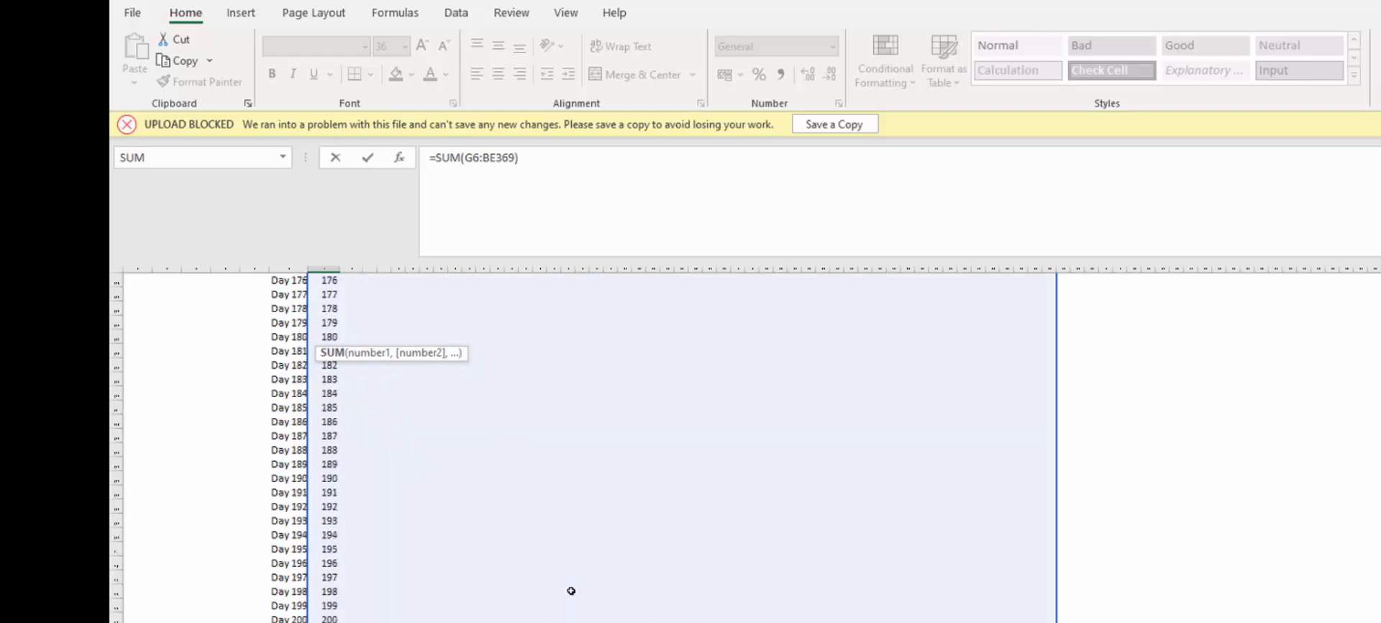
scroll(571, 545, "up", 18)
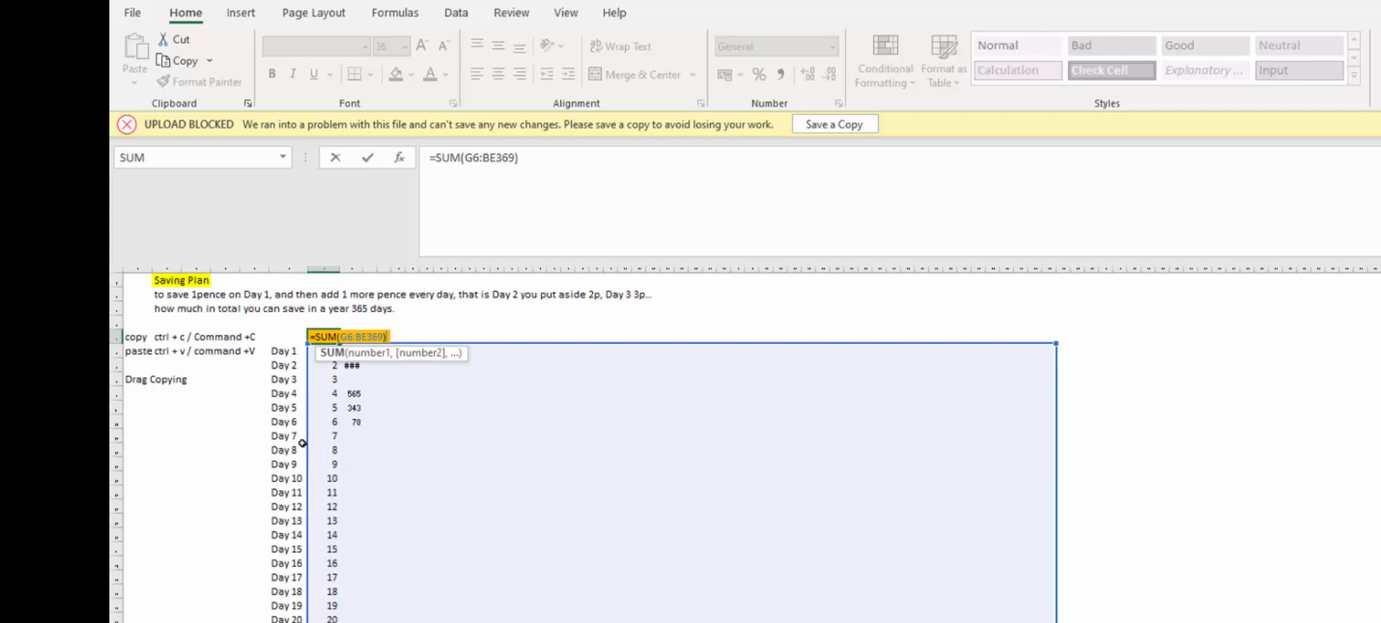
key("Escape")
Widen column H so its numbers display in full
left_click_drag(362, 269, 368, 269)
scroll(430, 521, "up", 5)
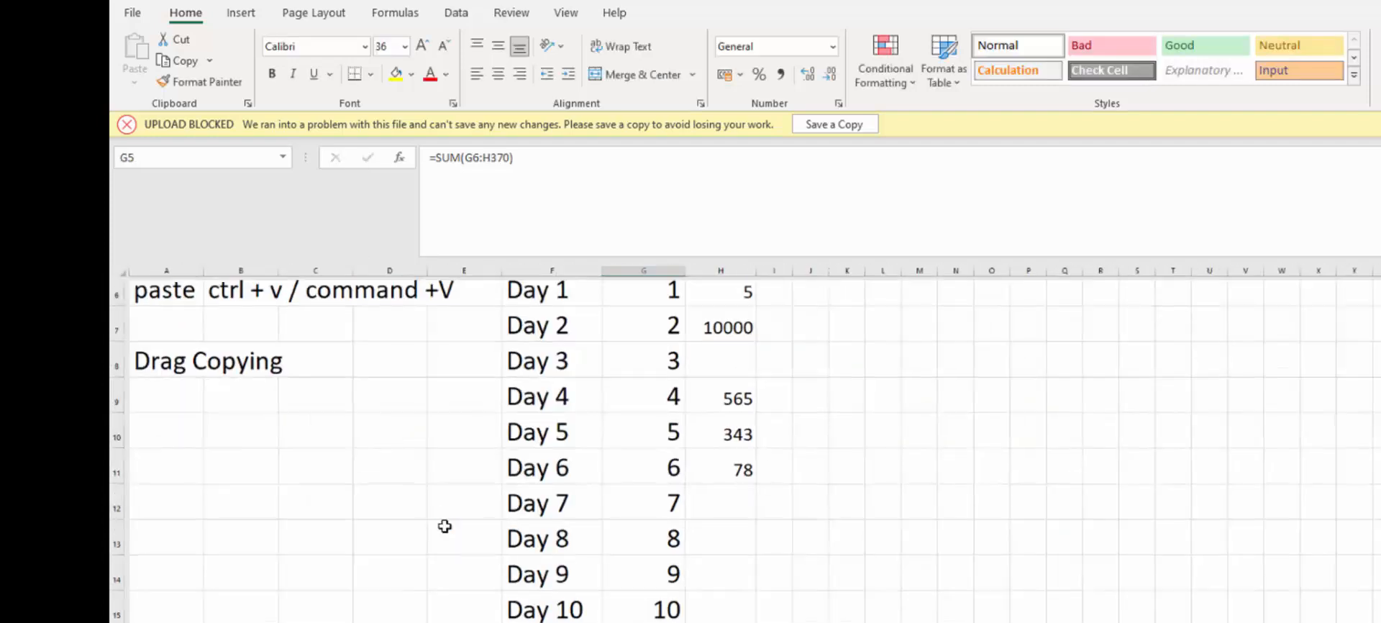
scroll(871, 503, "up", 1)
scroll(870, 503, "up", 1)
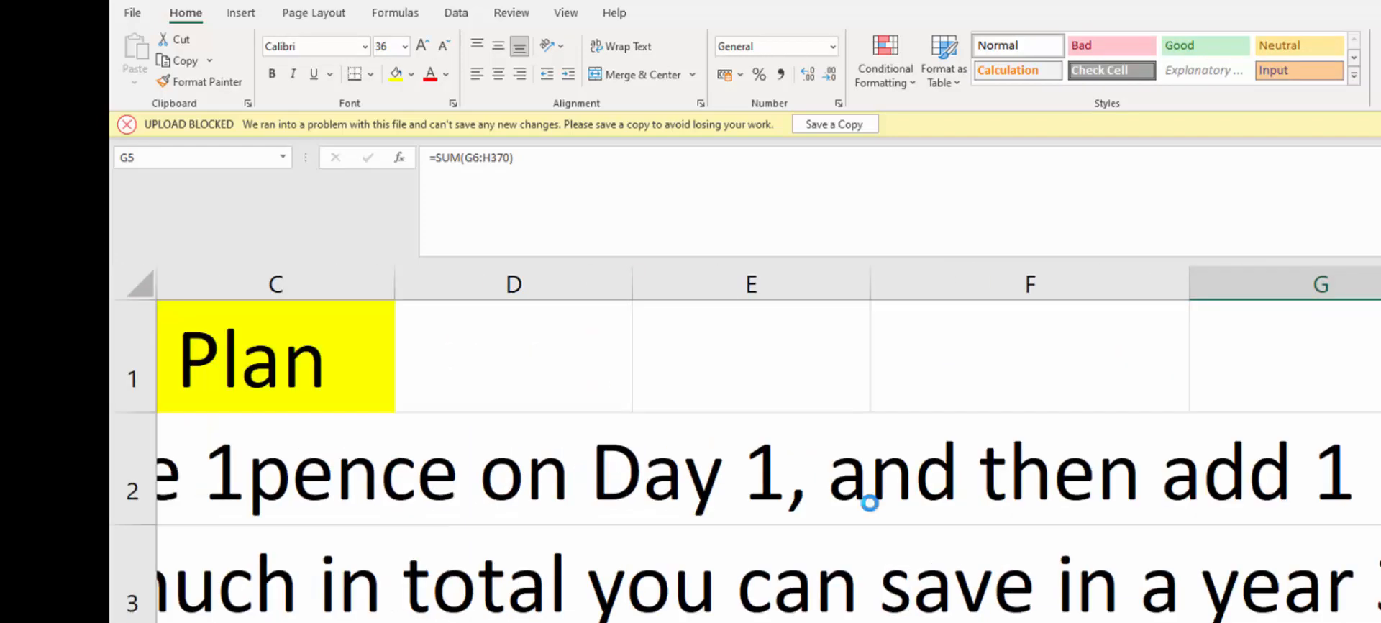
scroll(870, 503, "down", 2)
scroll(870, 502, "down", 2)
scroll(871, 503, "down", 3)
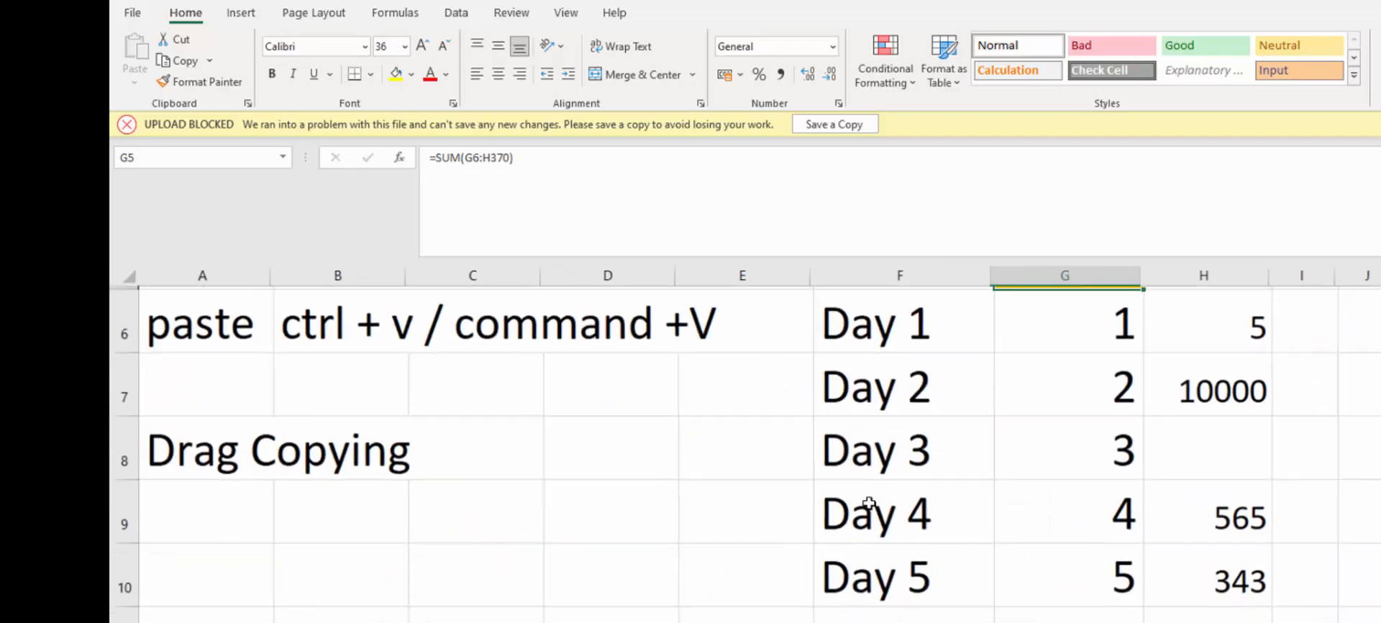
scroll(739, 466, "up", 3)
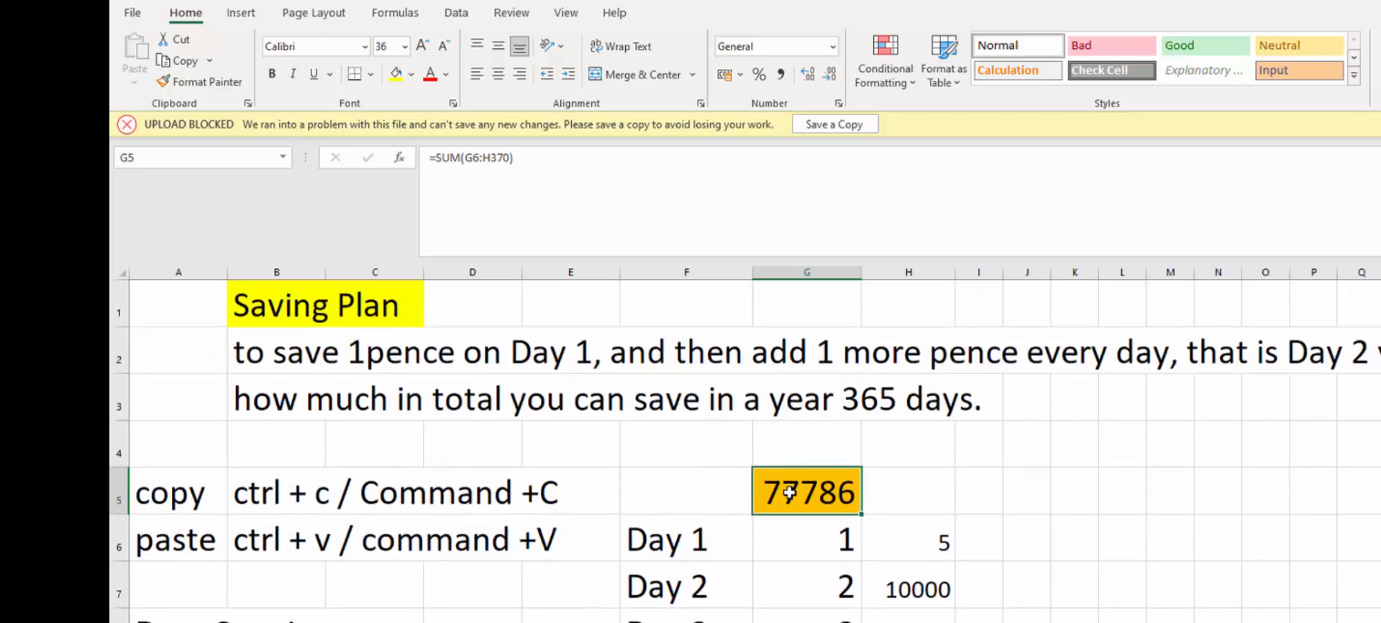
left_click(802, 524)
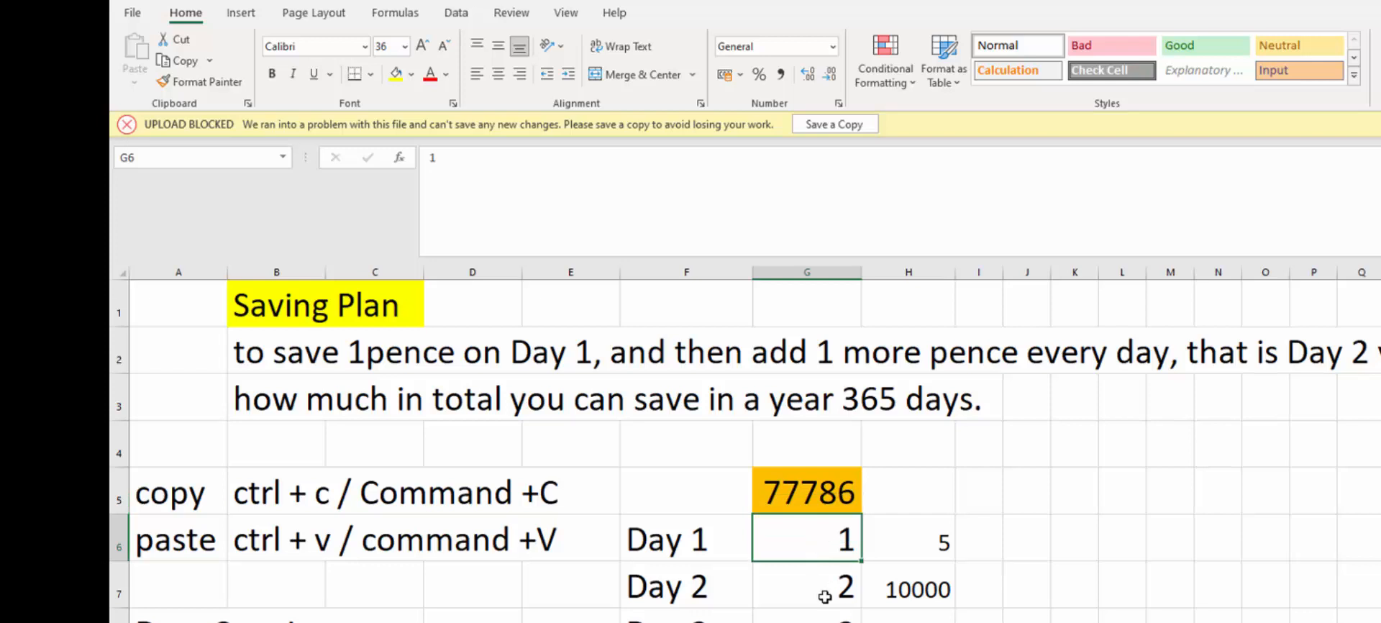
key("Down")
key("Down")
key("Down")
key("Down")
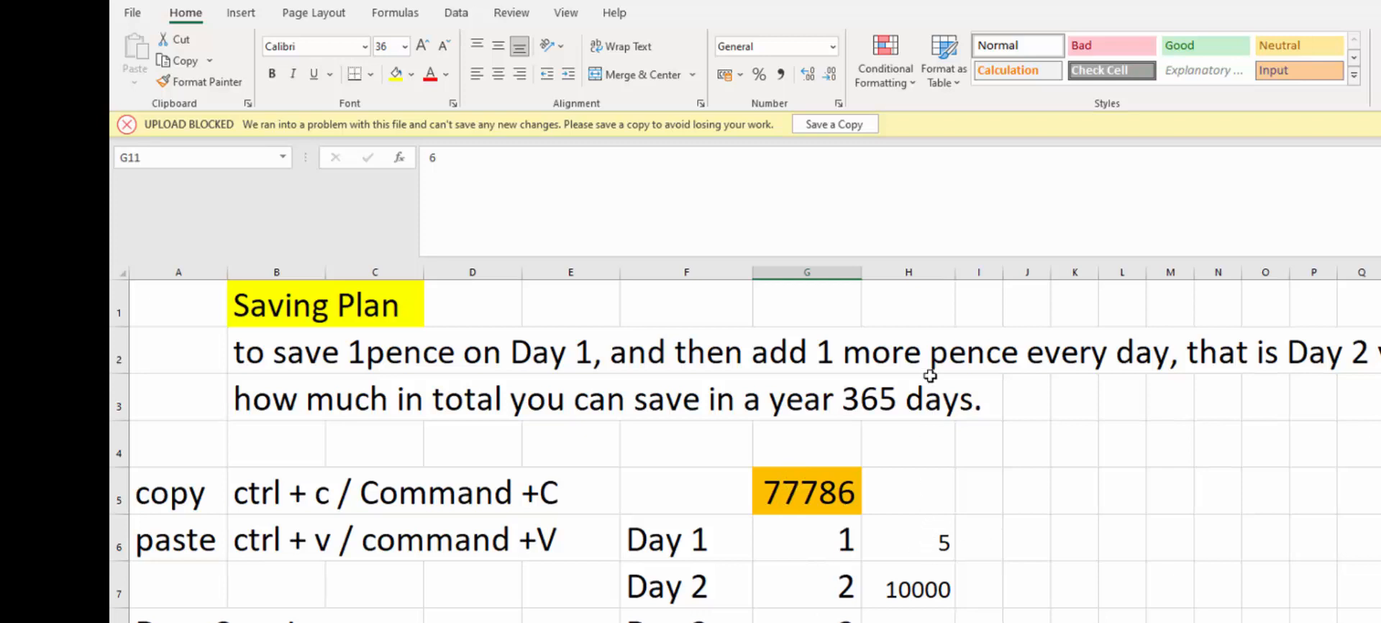
Change the SUM range in G5 to G6:G370 and clear the numbers in column H from H6 down
double_click(827, 492)
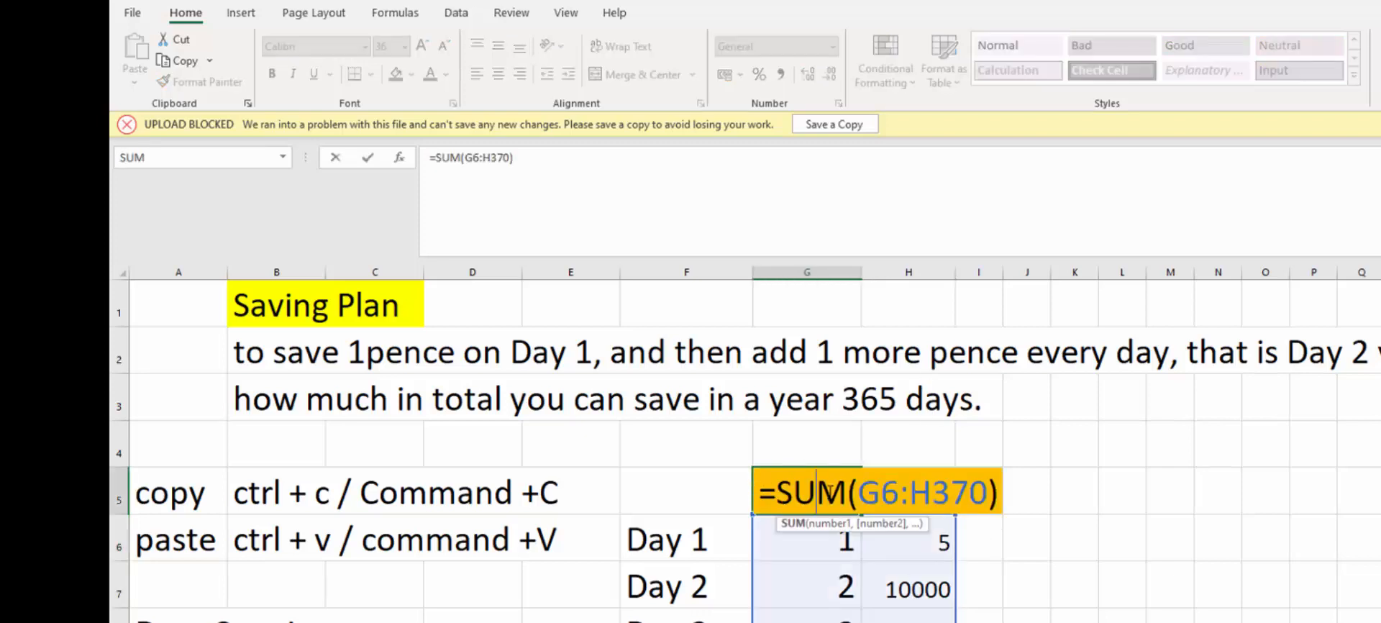
left_click(939, 495)
key("BackSpace")
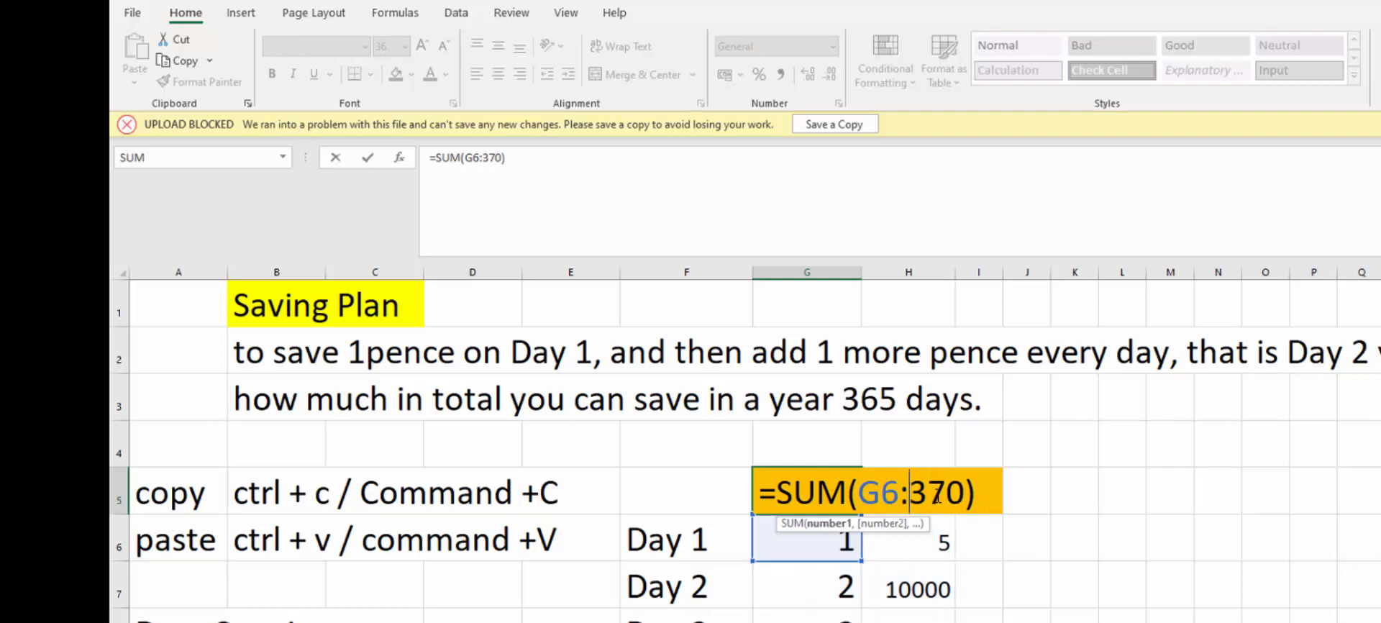
type("G")
key("Return")
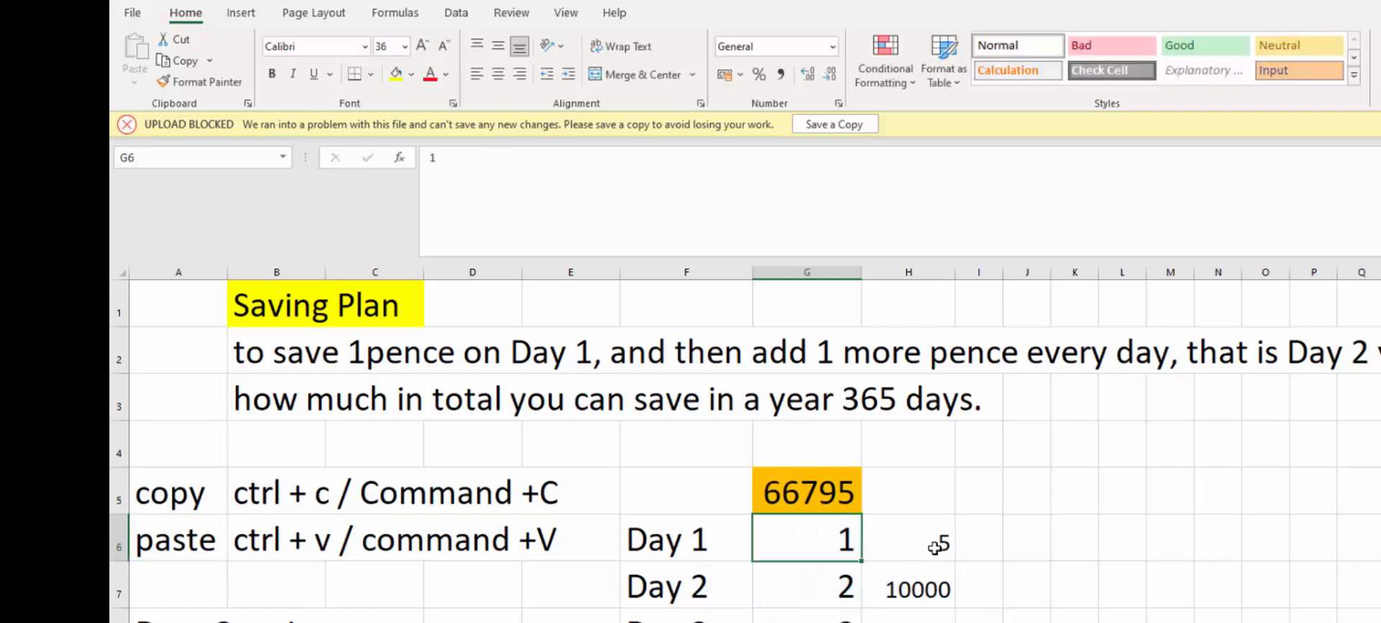
left_click_drag(928, 532, 928, 620)
key("Delete")
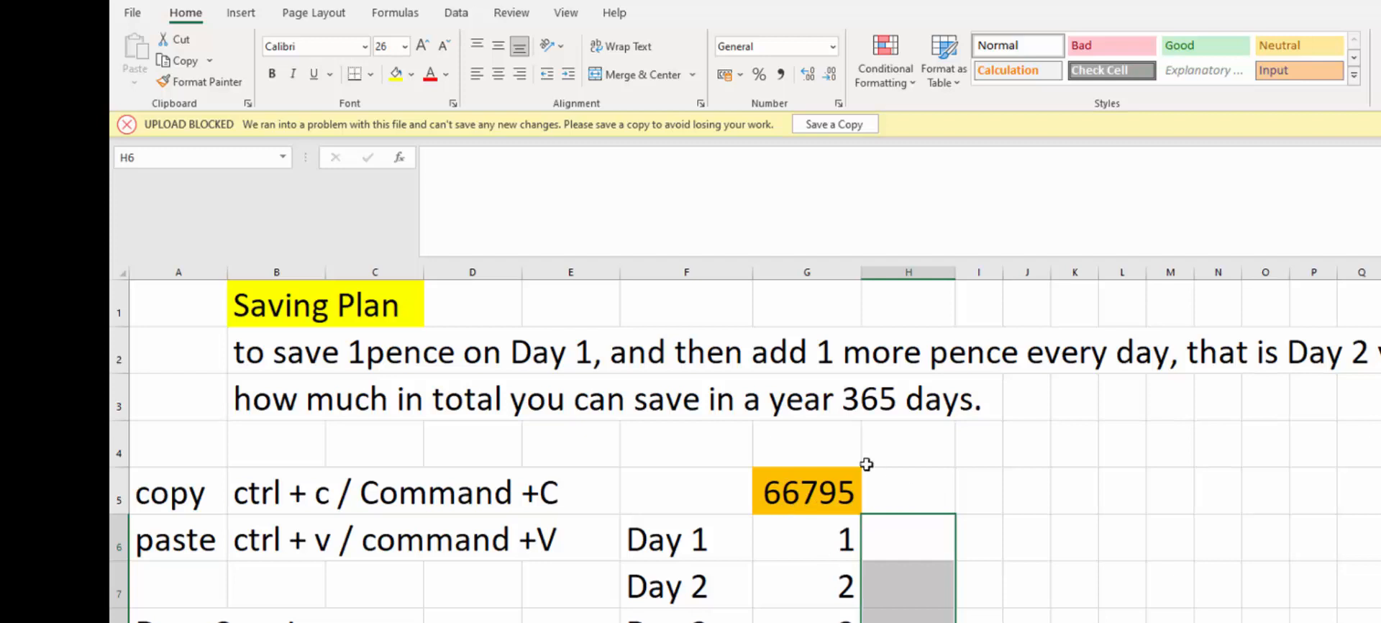
Enter the formula =G5/100 in H5 to convert the pence total to pounds
left_click(915, 491)
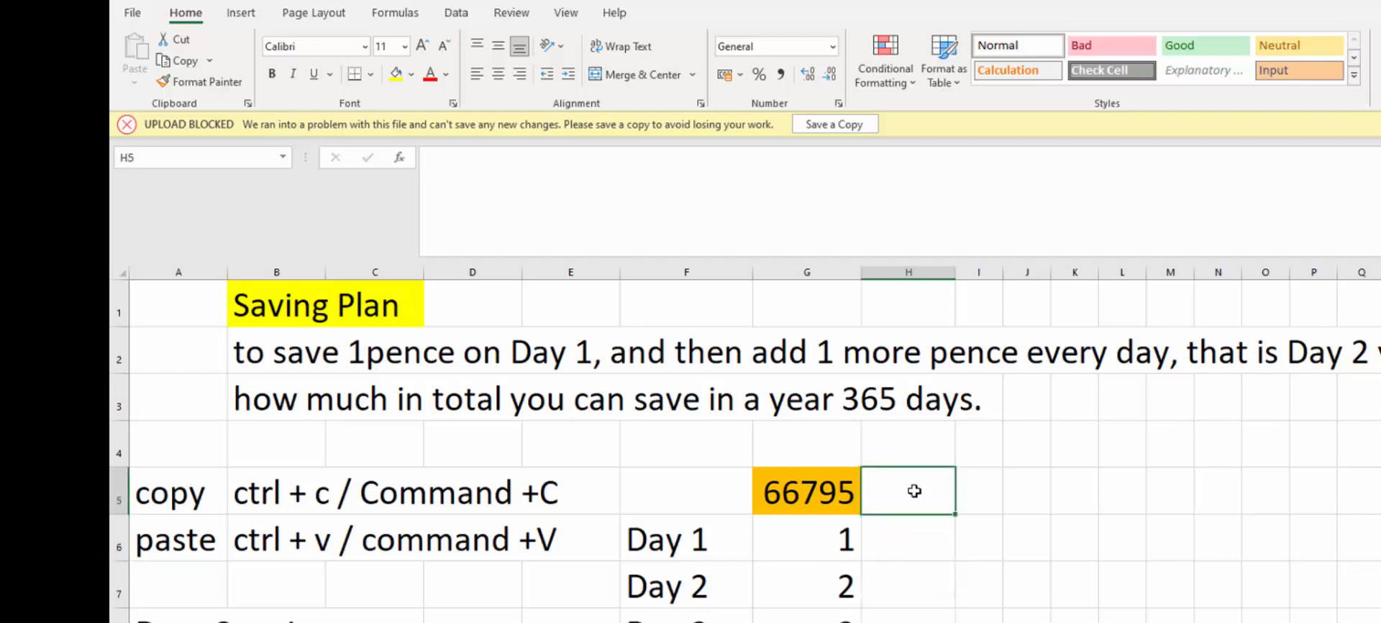
type("=")
left_click(820, 490)
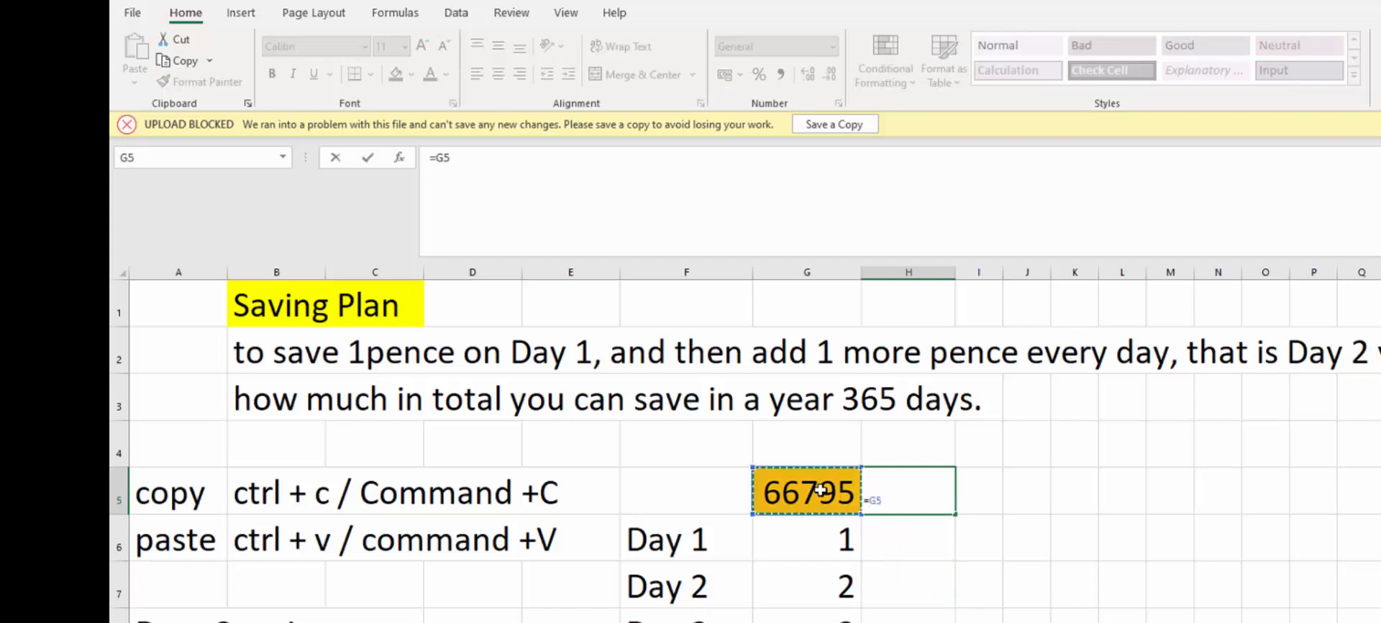
type("/")
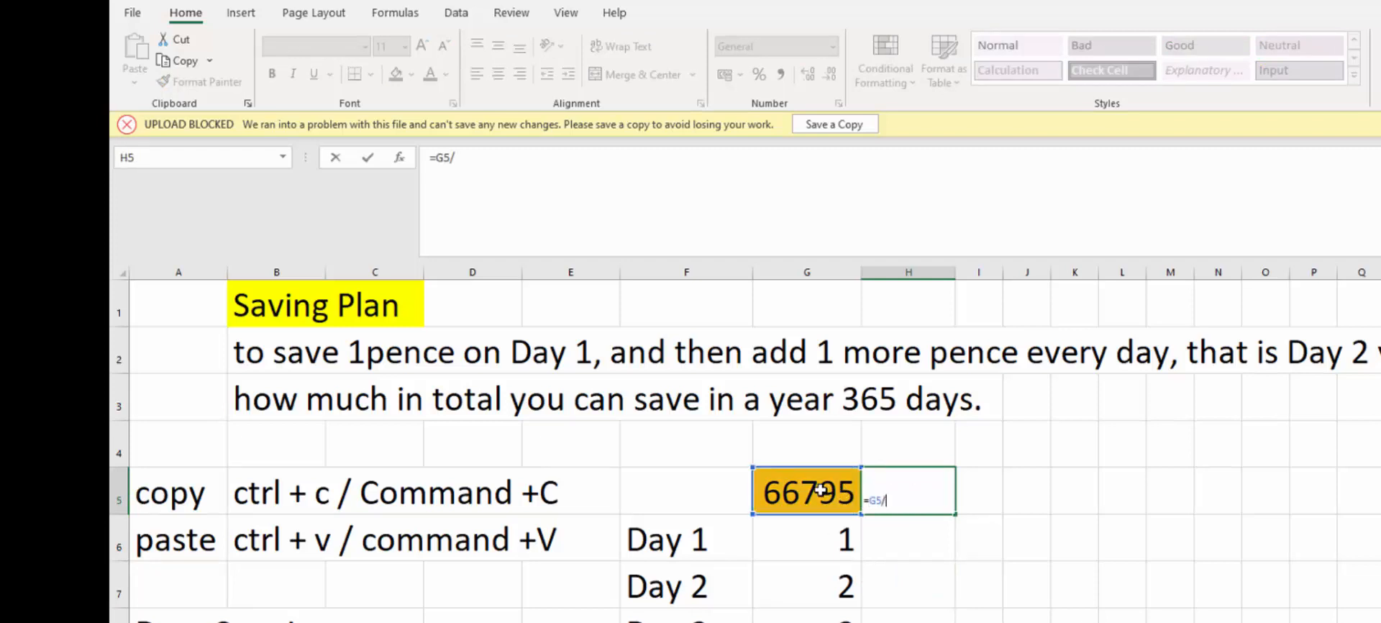
type("100")
key("Return")
Format the pounds total in H5 with red text and increase its font size to 20
left_click(927, 494)
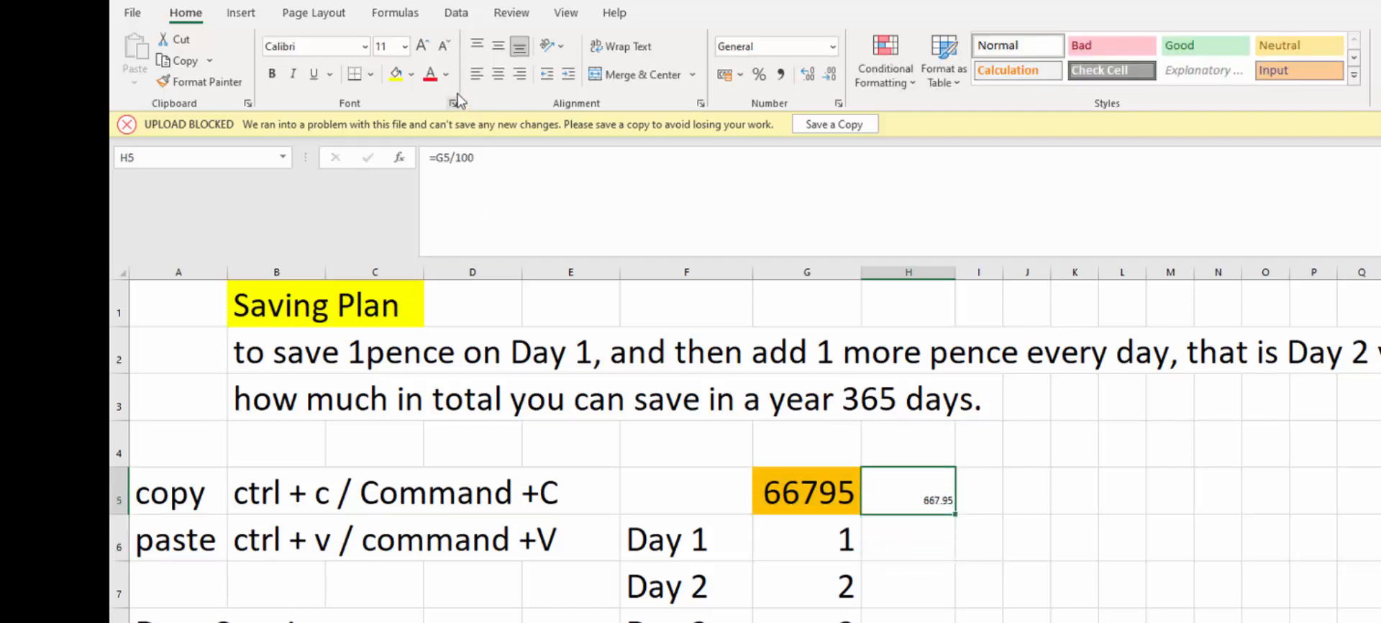
left_click(429, 73)
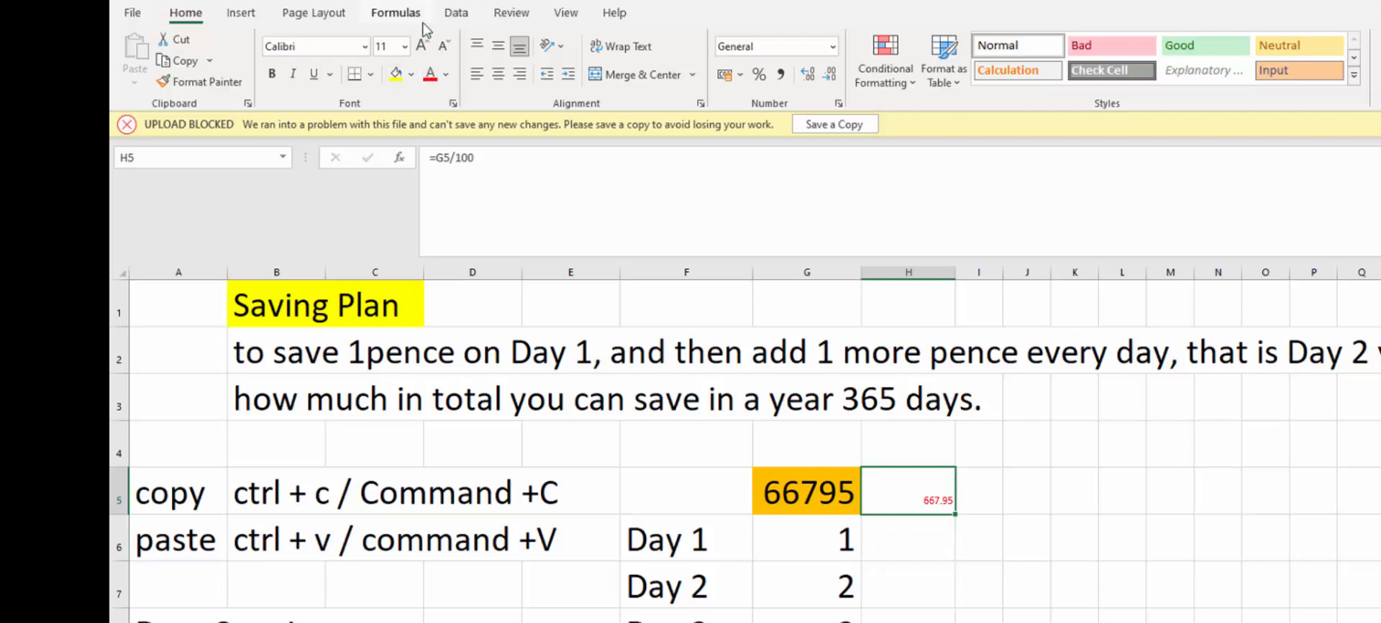
left_click(423, 45)
left_click(422, 46)
left_click(422, 45)
left_click(422, 46)
left_click(422, 45)
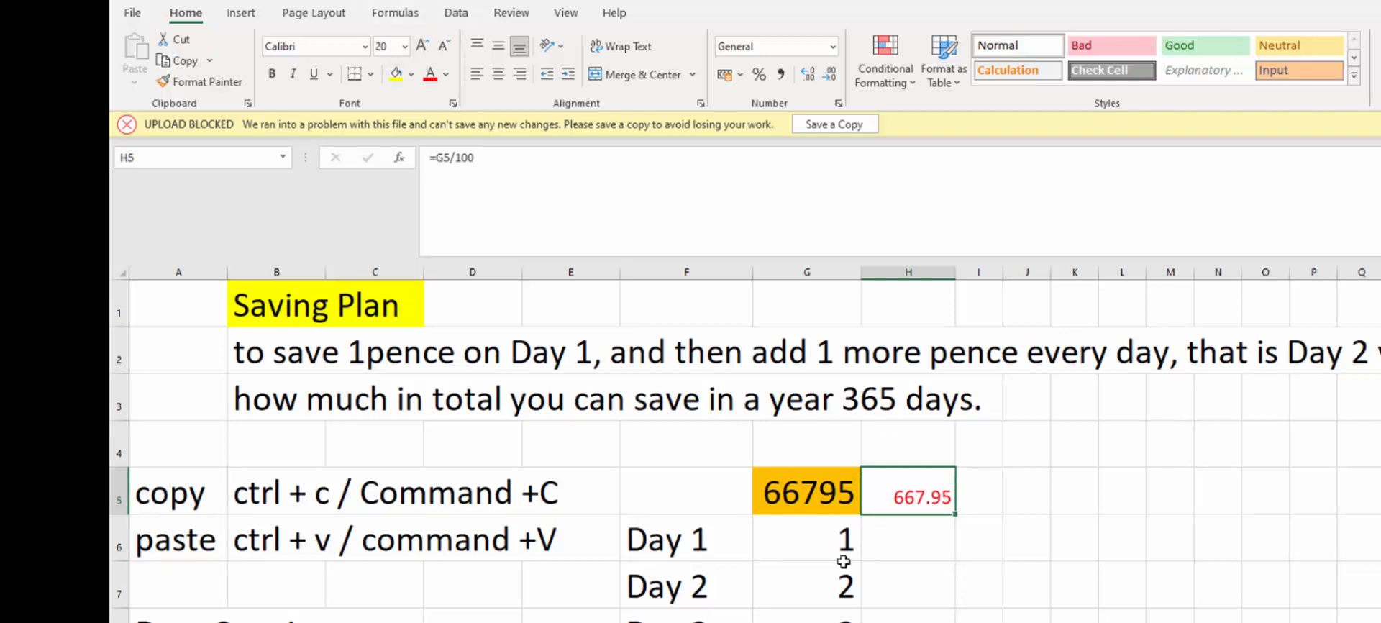
Format H5 as Currency with the £ symbol and no decimal places
right_click(907, 505)
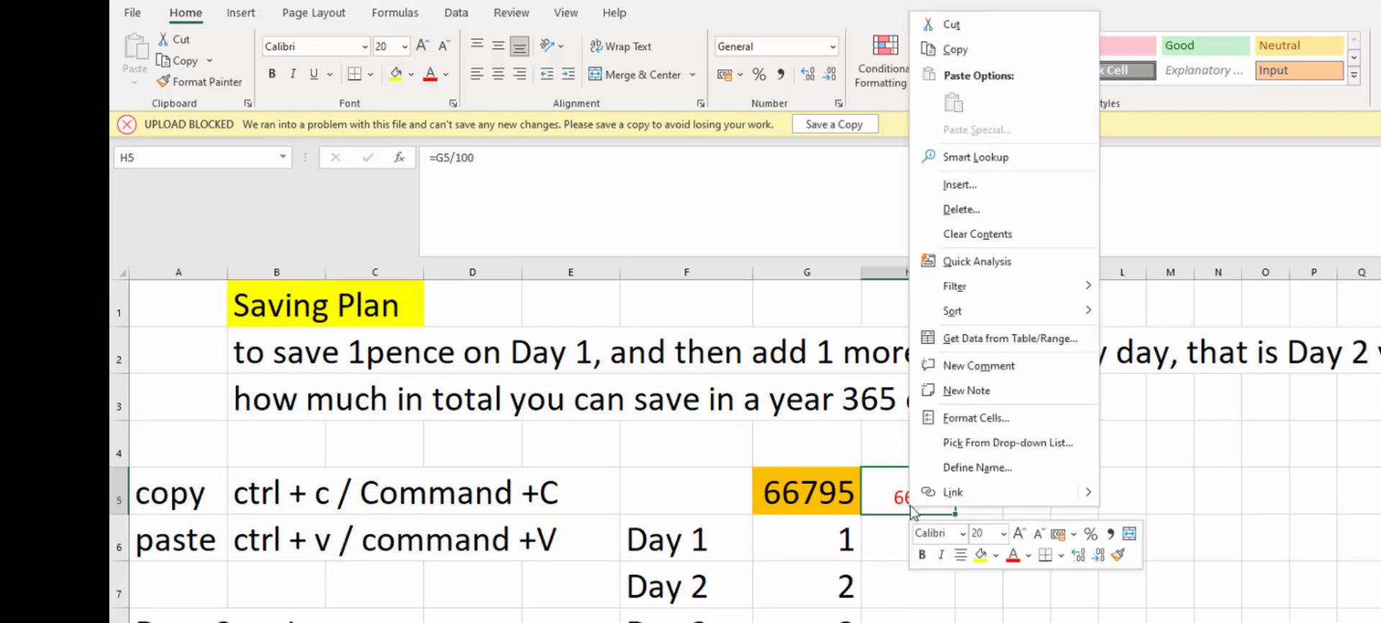
left_click(973, 418)
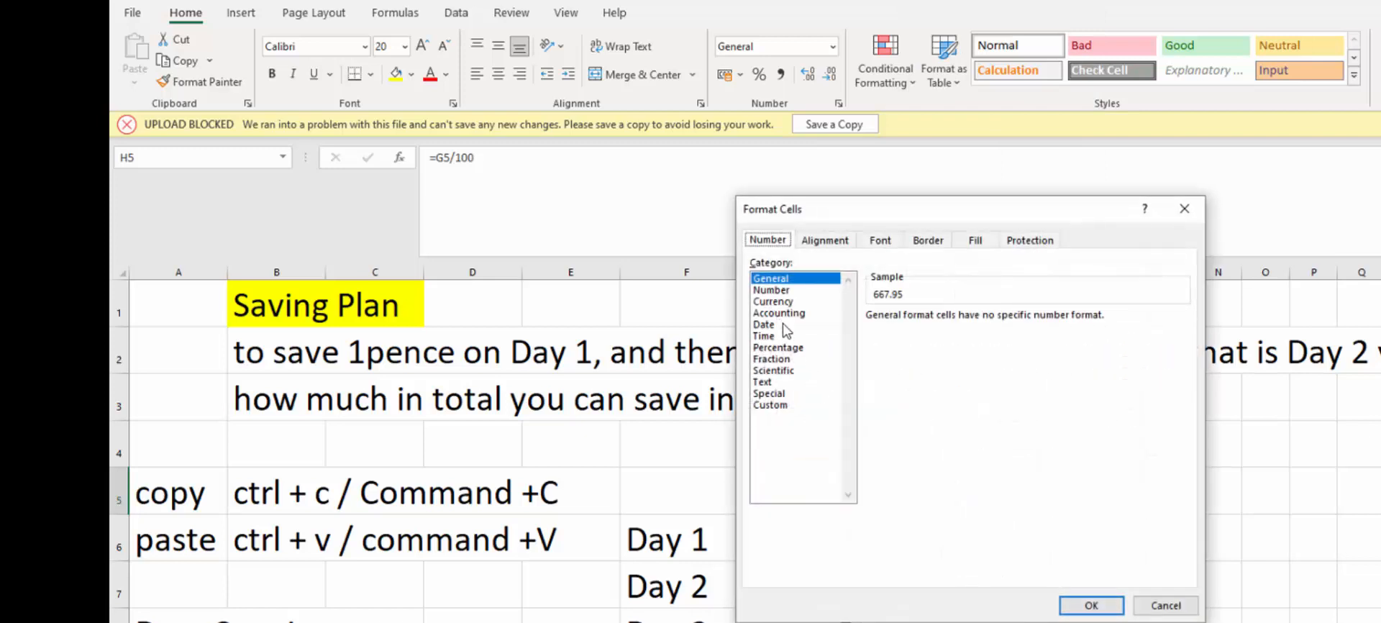
left_click(774, 302)
left_click(986, 320)
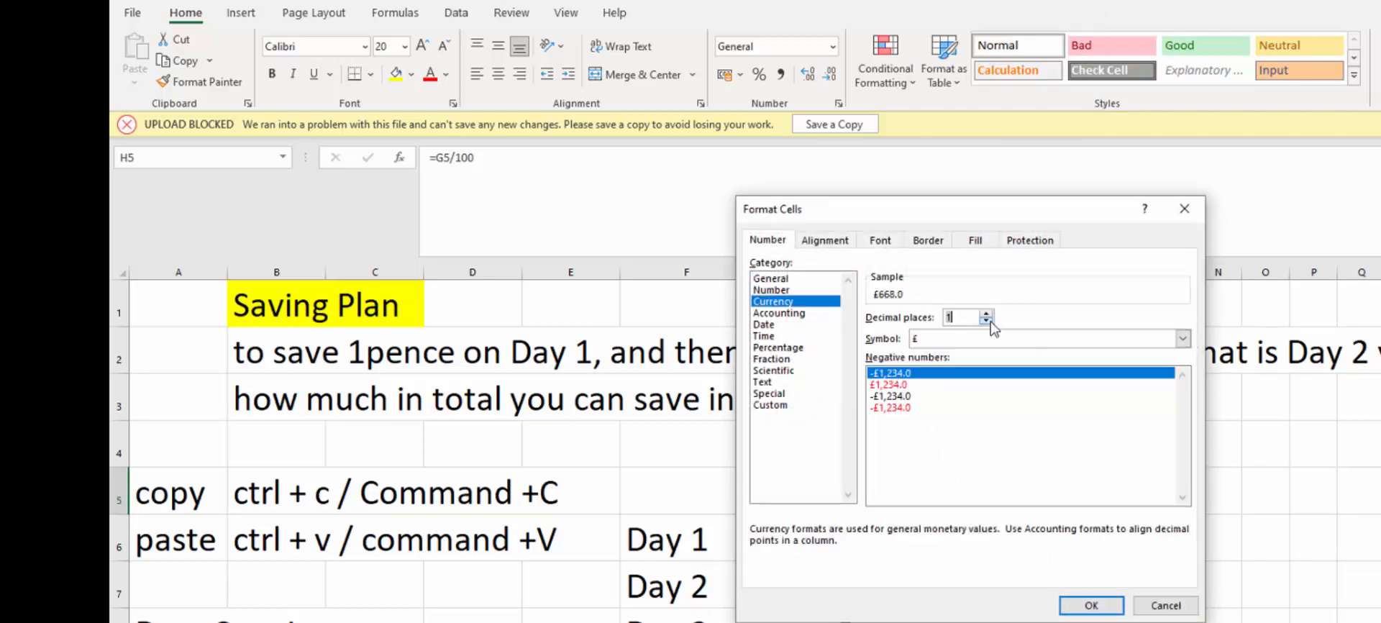
left_click(986, 321)
left_click(1090, 605)
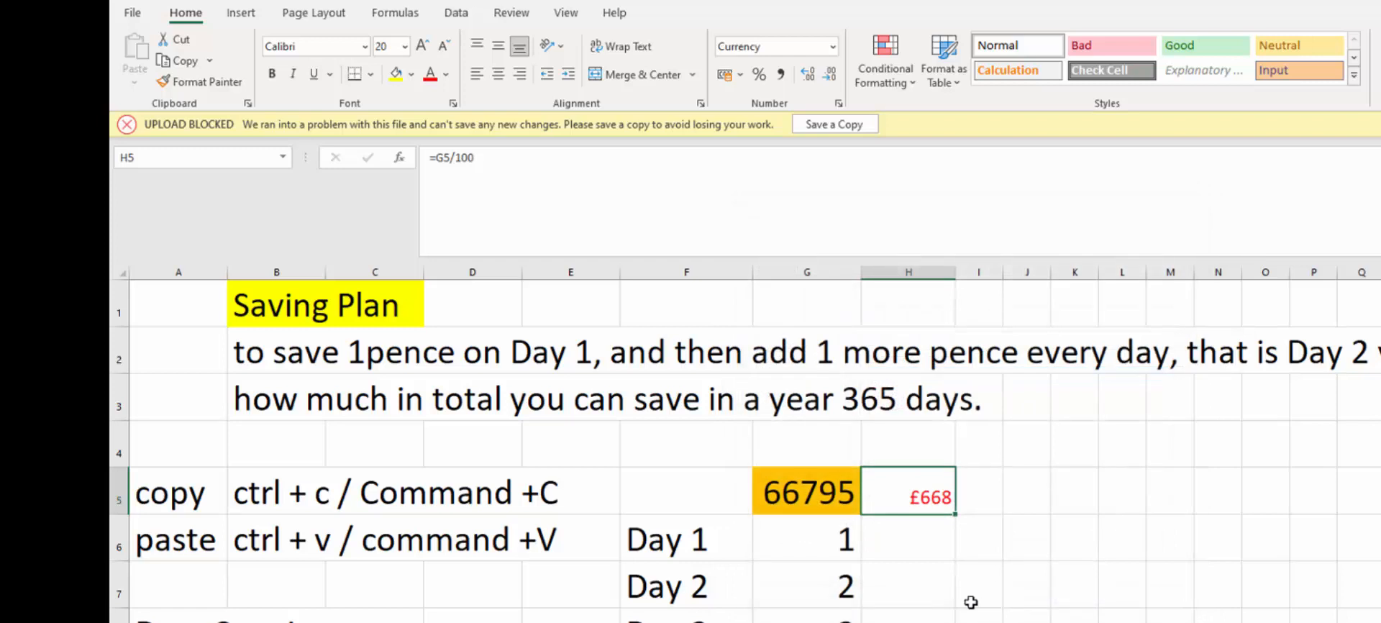
left_click(897, 552)
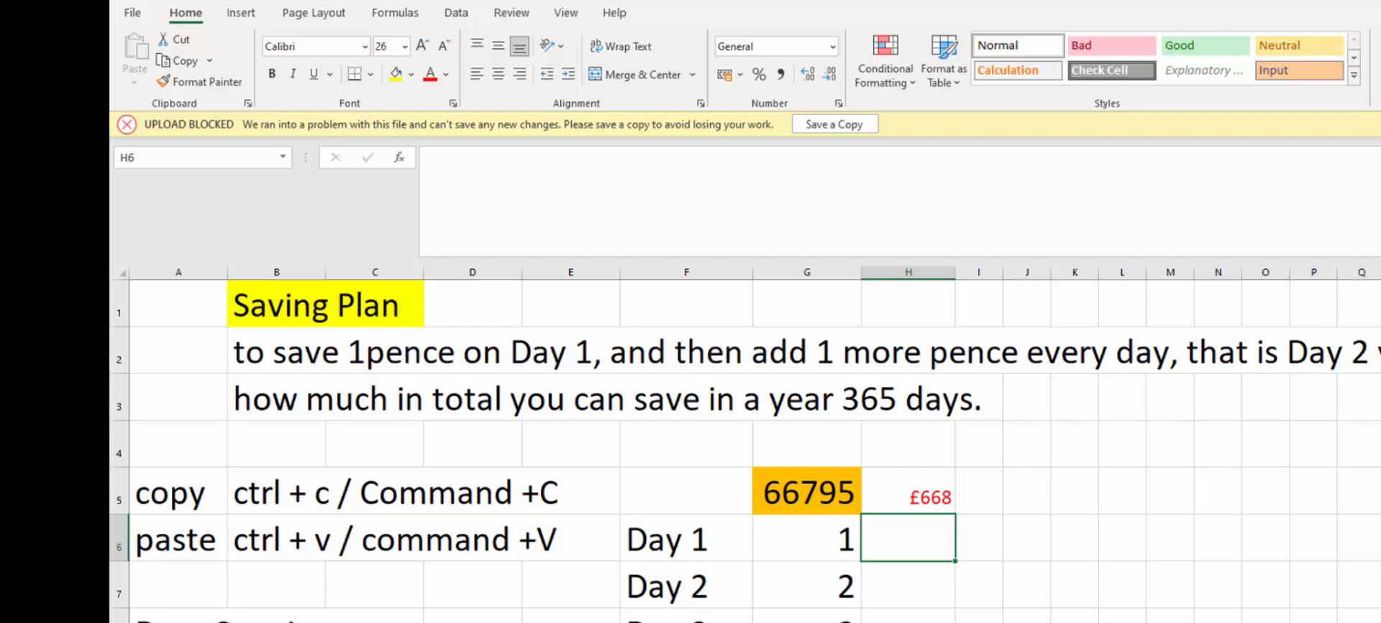
Change the Day 2 amount in G7 to 3 and fill the 1, 3 pattern a few rows down column G
left_click(822, 590)
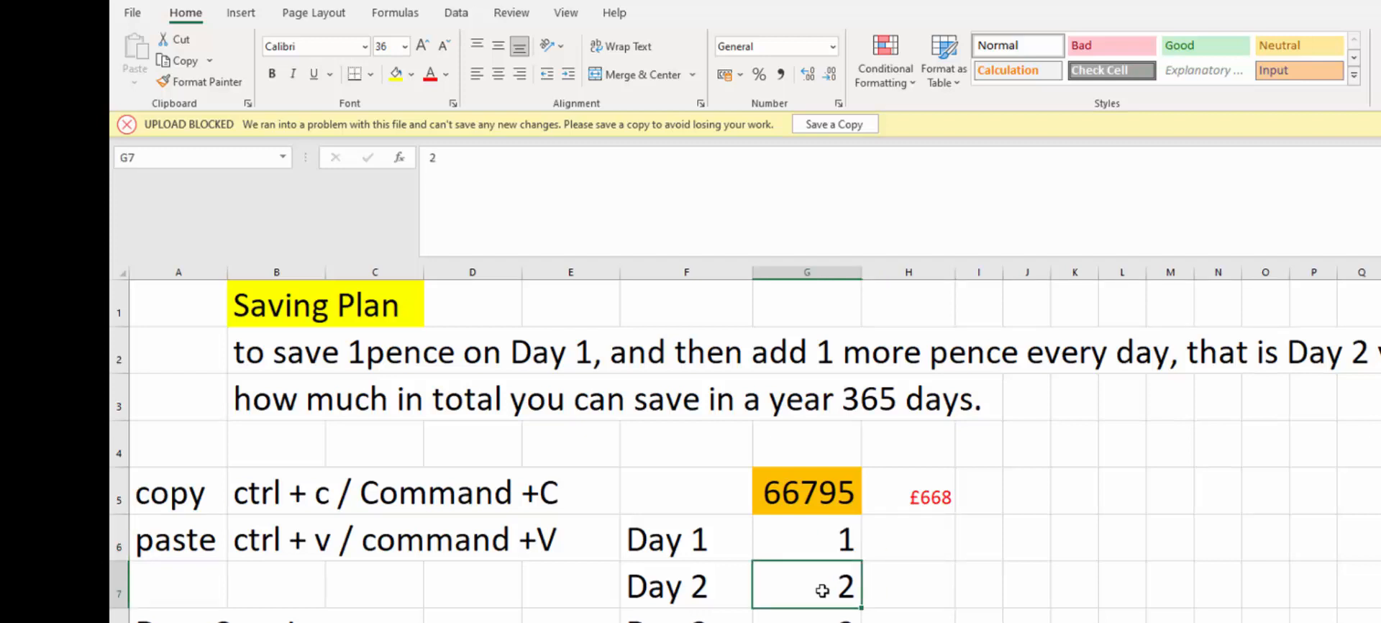
type("3")
key("Return")
left_click_drag(817, 542, 818, 573)
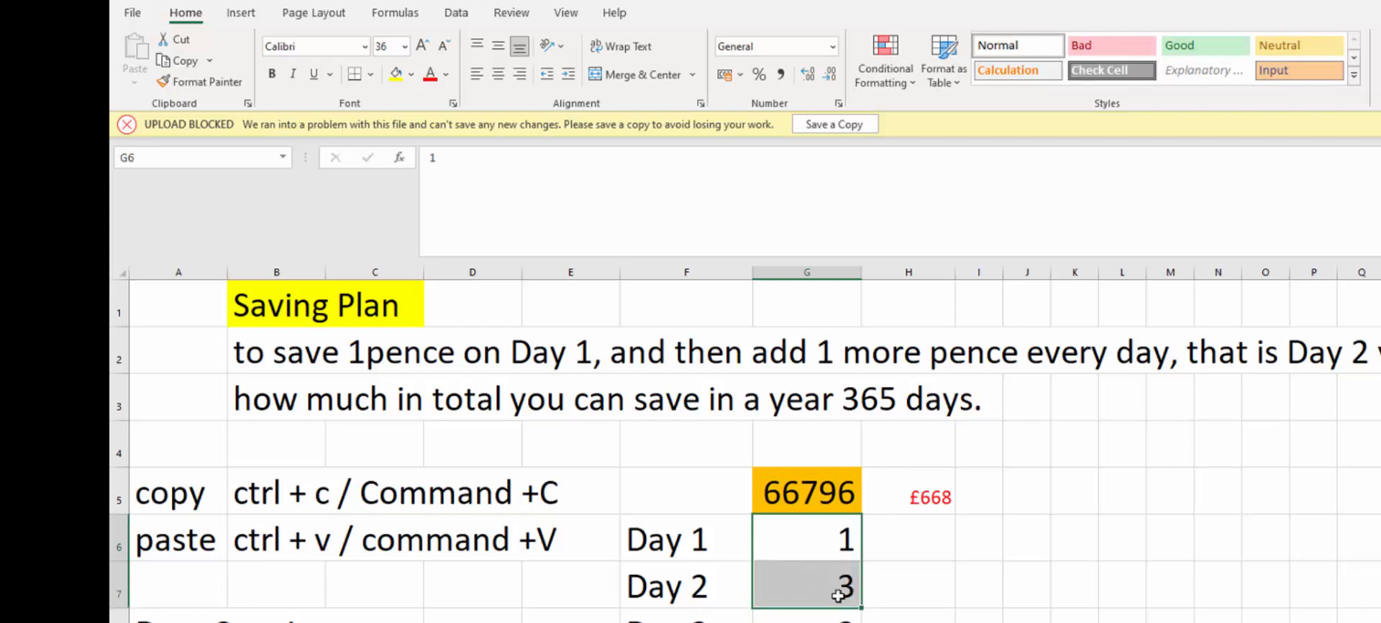
left_click_drag(861, 611, 860, 621)
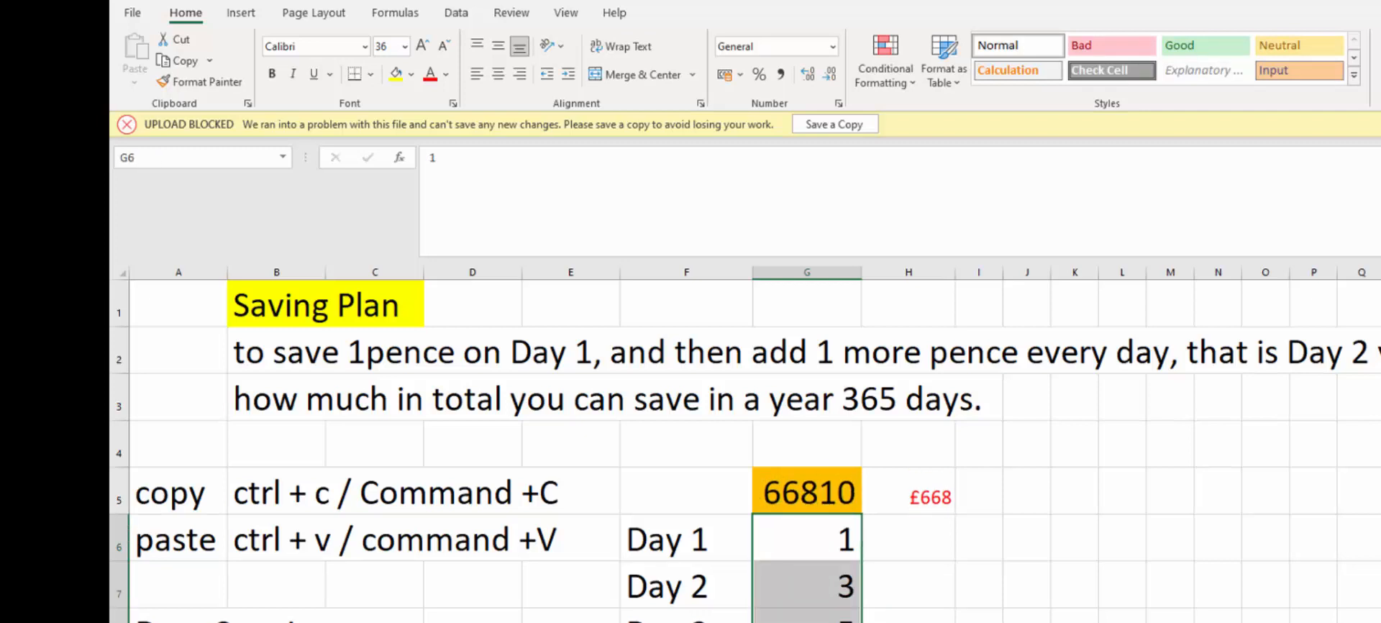
left_click(843, 549)
left_click(849, 585)
left_click(849, 620)
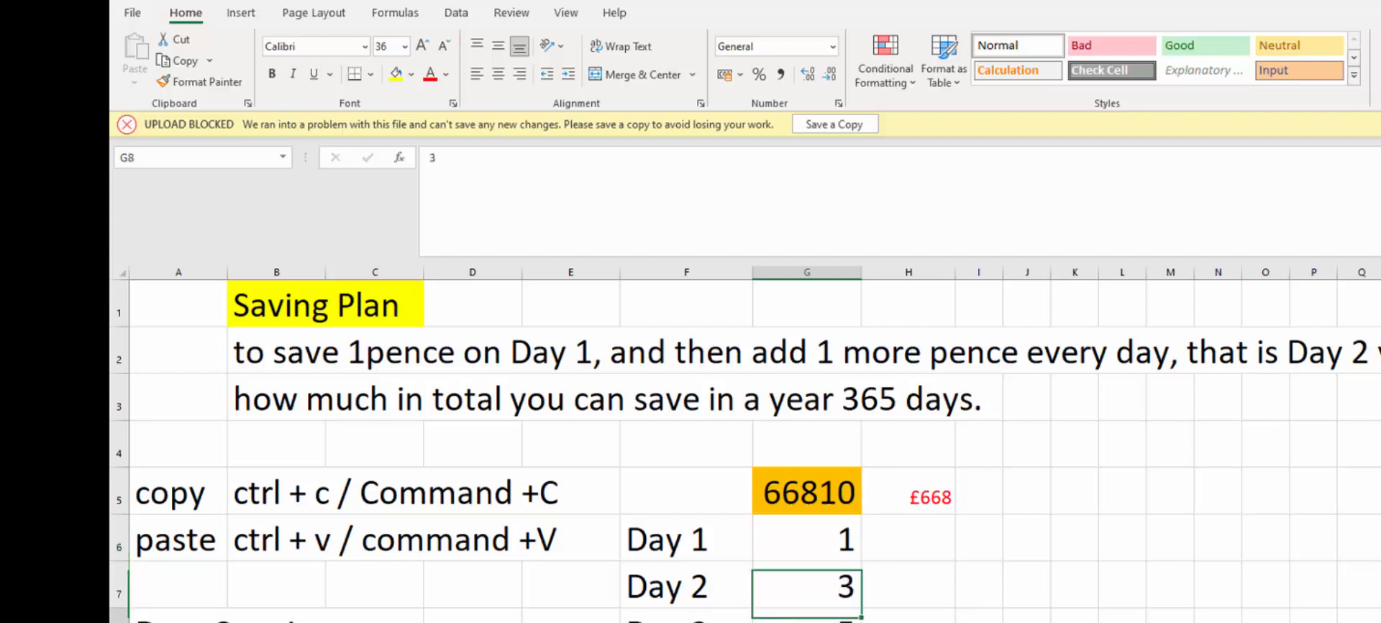
Extend the increase-by-two pattern from G6 further down column G, past Day 135
mouse_move(830, 551)
left_mouse_down()
mouse_move(827, 591)
mouse_move(864, 622)
left_mouse_up()
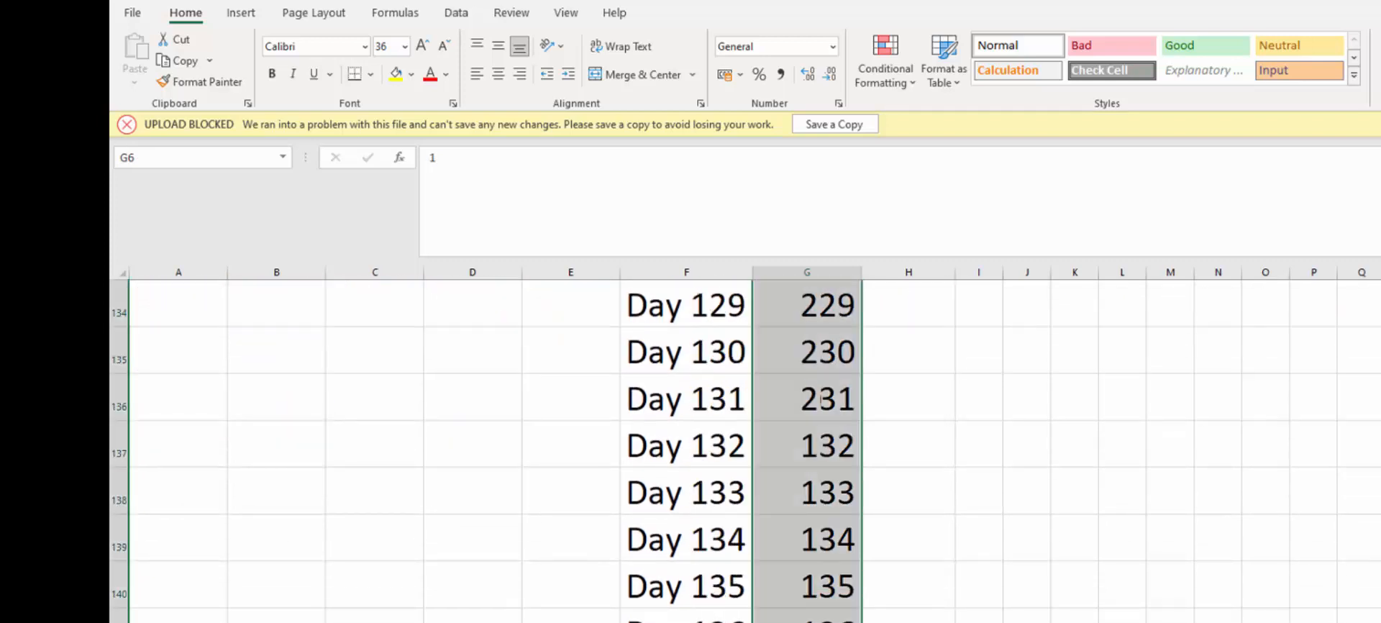
scroll(746, 446, "up", 20)
scroll(745, 446, "up", 20)
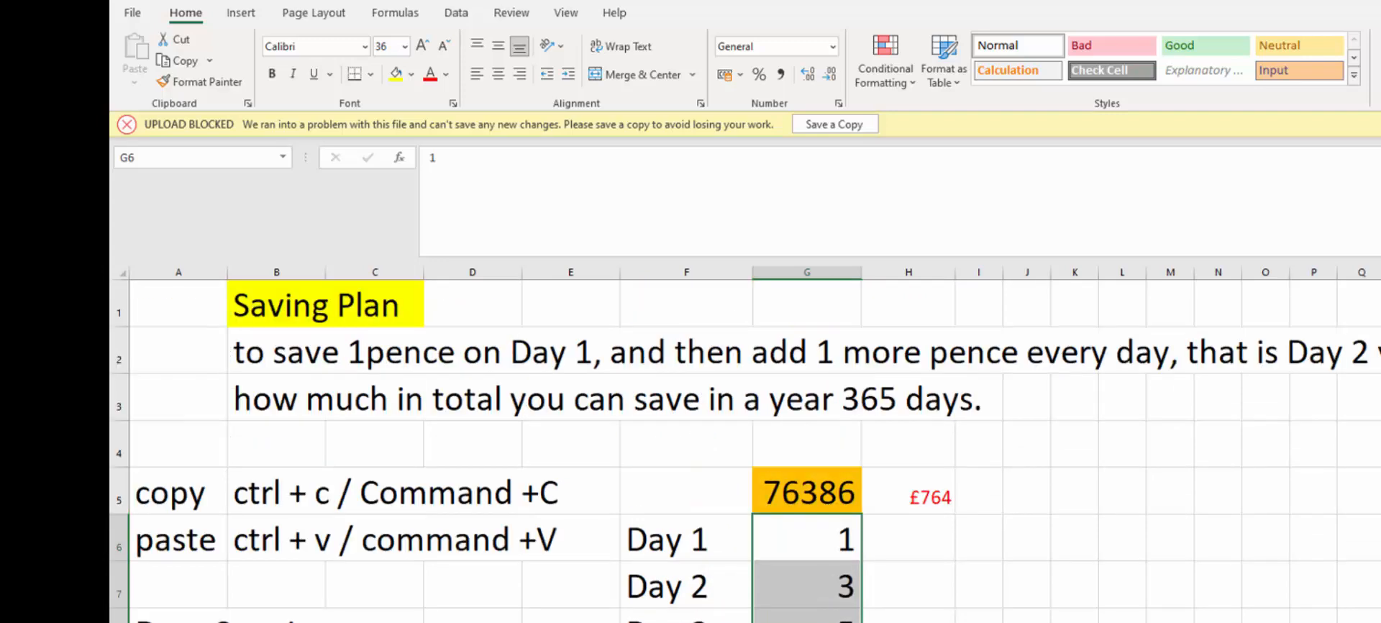
Enter "VARIABLE" in L5 and the note "parametre .... Can change" in L6 below it
left_click(824, 541)
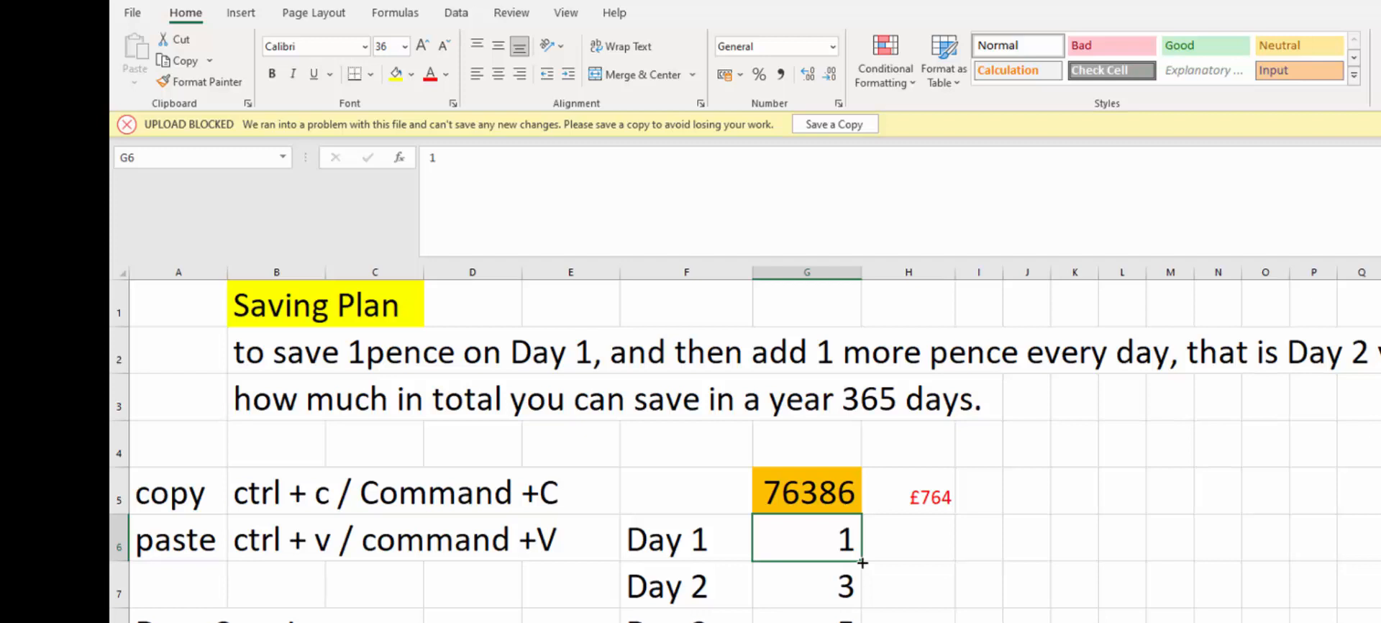
left_click(1133, 509)
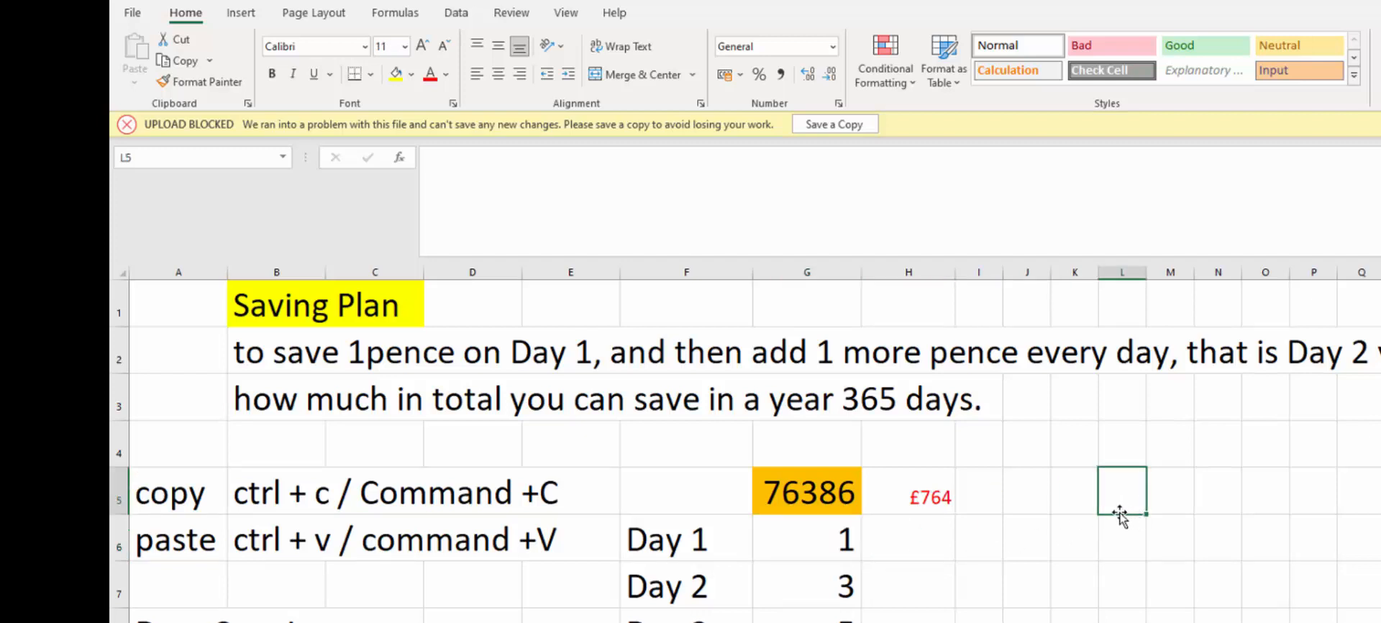
type("VARIA")
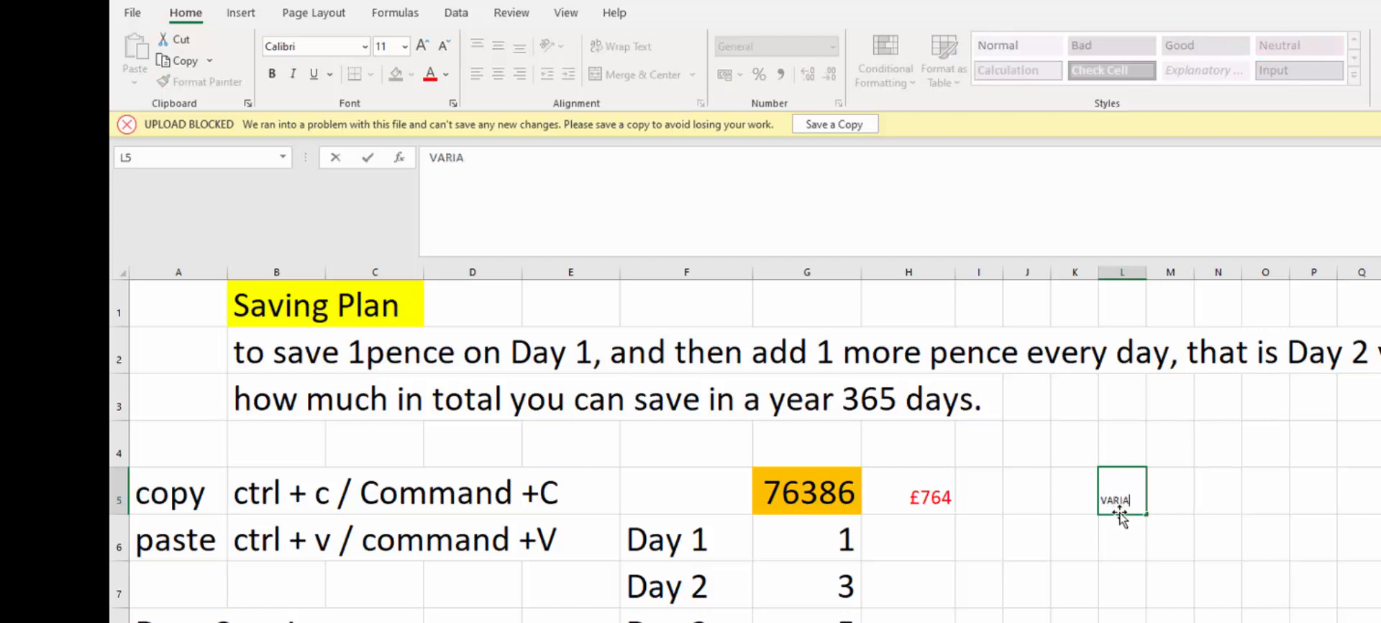
type("BLE")
key("Return")
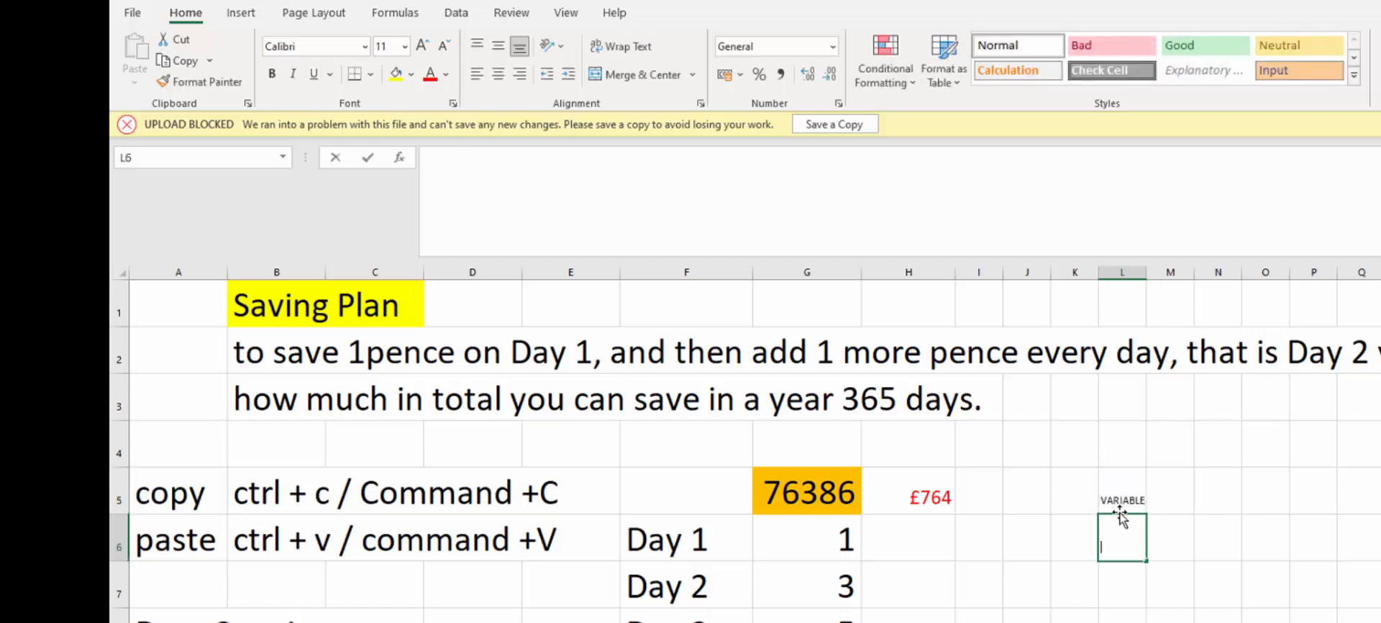
type("par ")
type("meter")
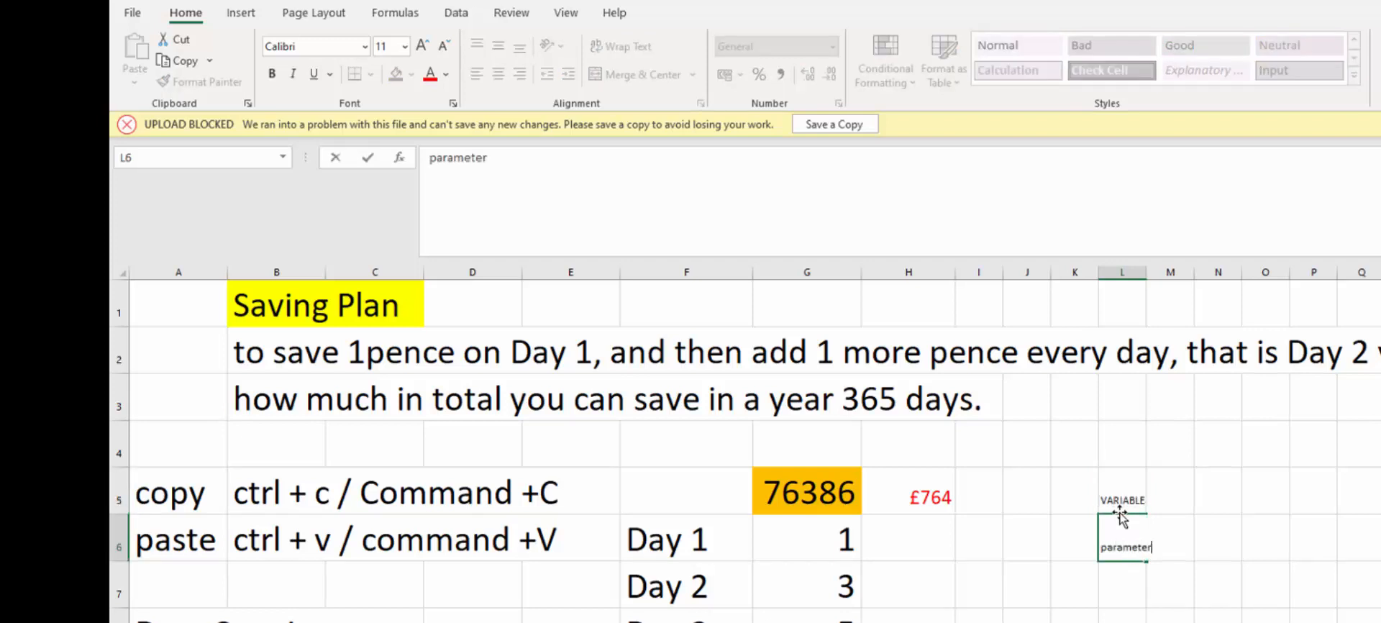
key("BackSpace")
key("BackSpace")
type("re .... Can change")
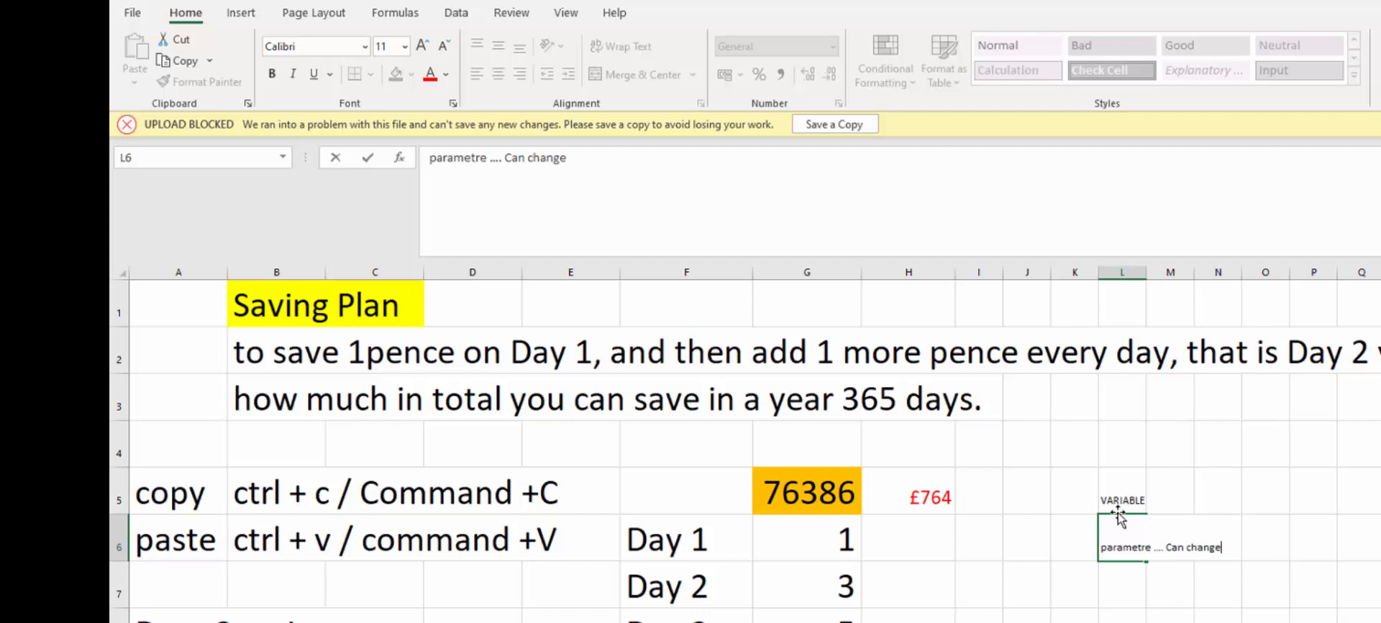
Clear the parameter note from L6 and the VARIABLE label from L5
left_click(1101, 599)
key("Up")
key("Delete")
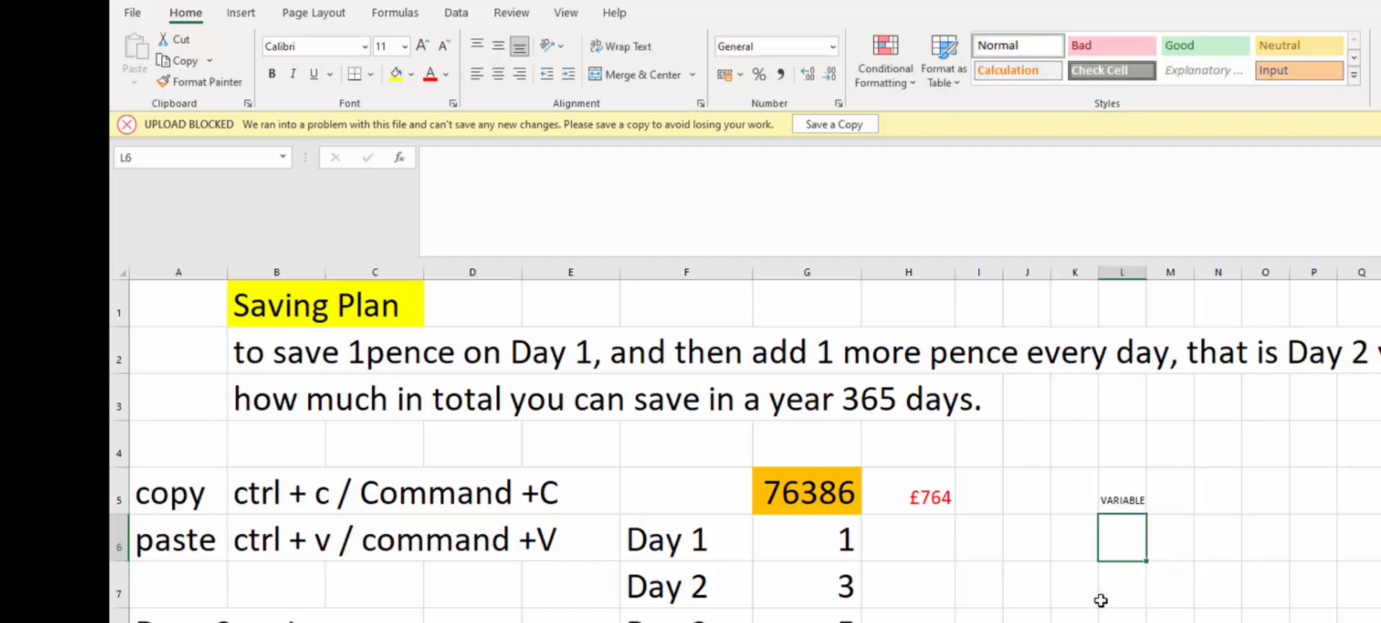
key("Up")
key("Delete")
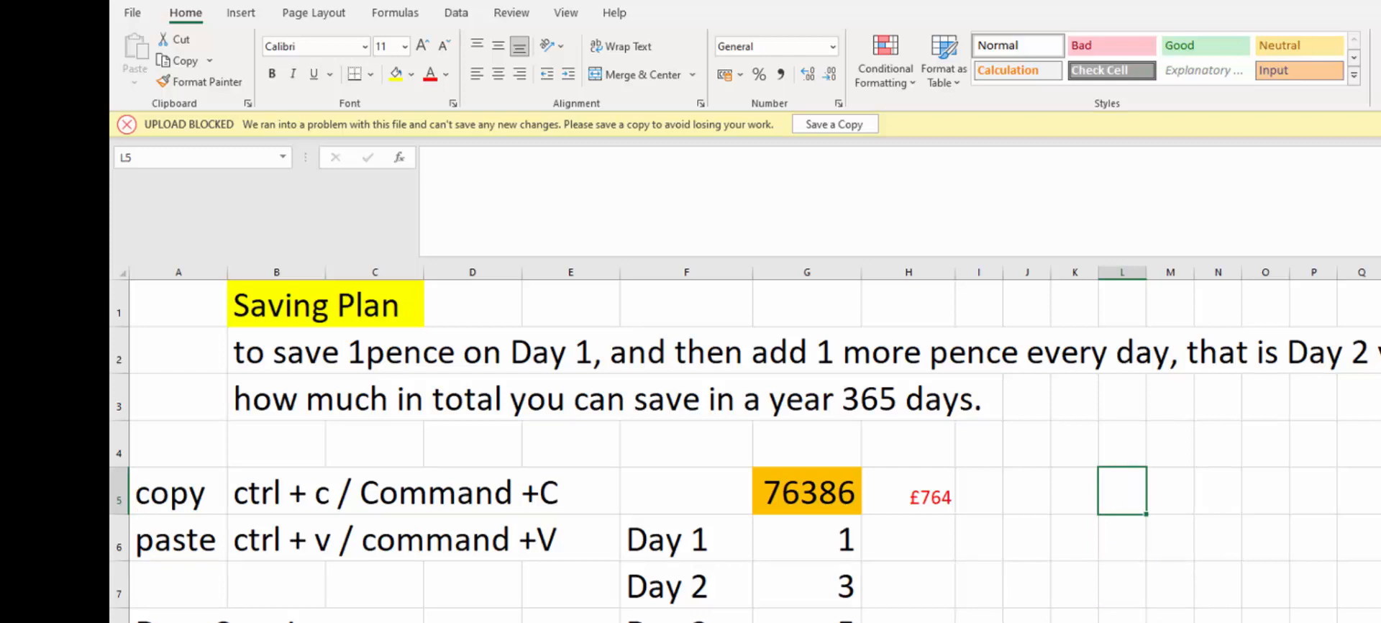
Go two worksheets forward to the Penny Challenge monthly table and examine its daily amounts and the Month 1 sum formula in C42
key("ctrl+Page_Down")
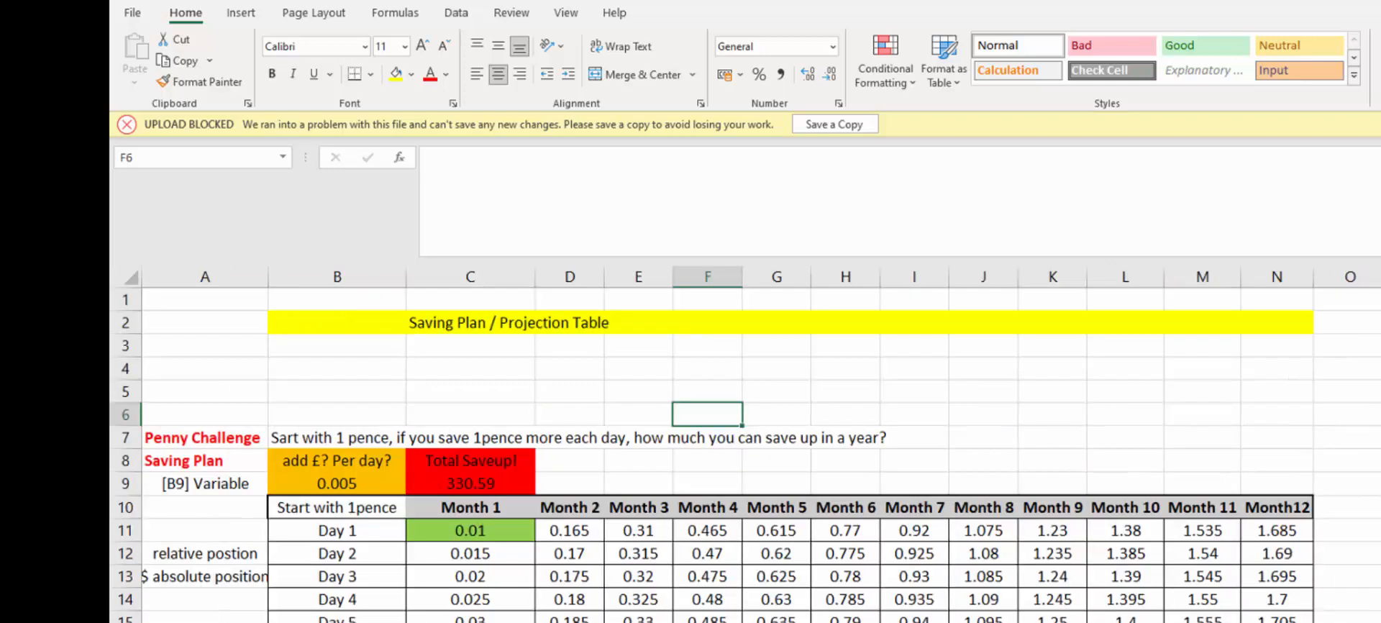
key("ctrl+Page_Down")
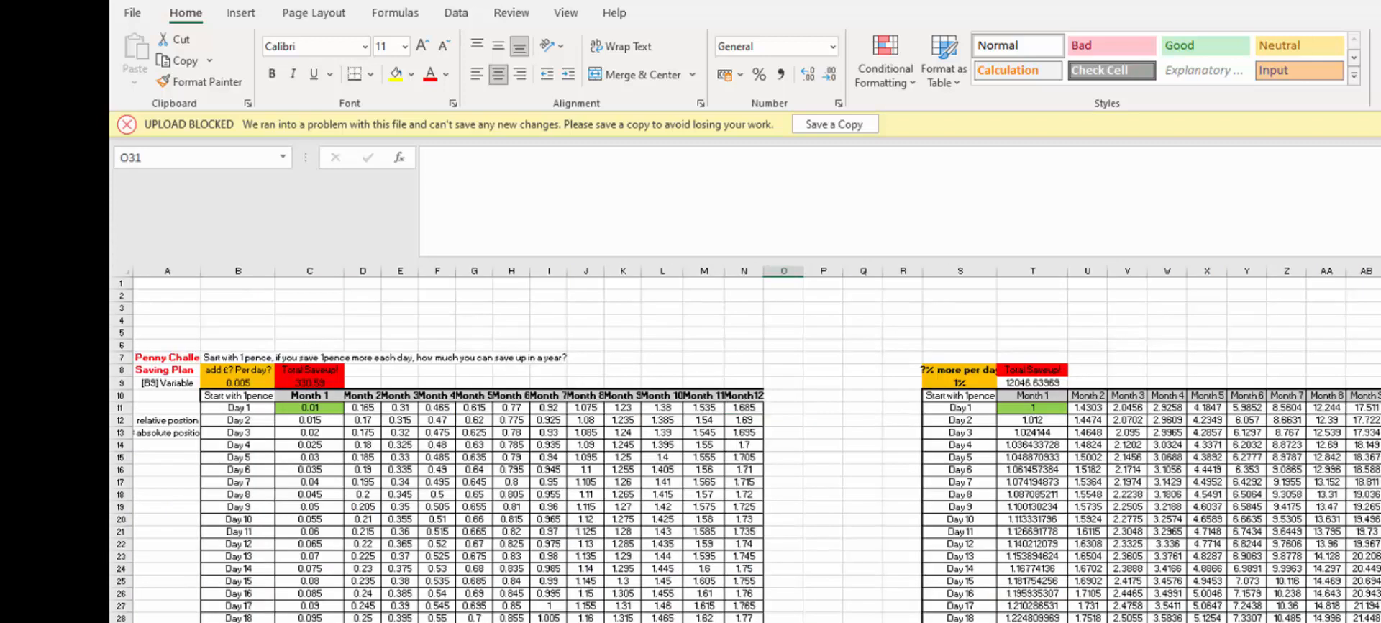
scroll(718, 567, "up", 1)
scroll(719, 567, "up", 1)
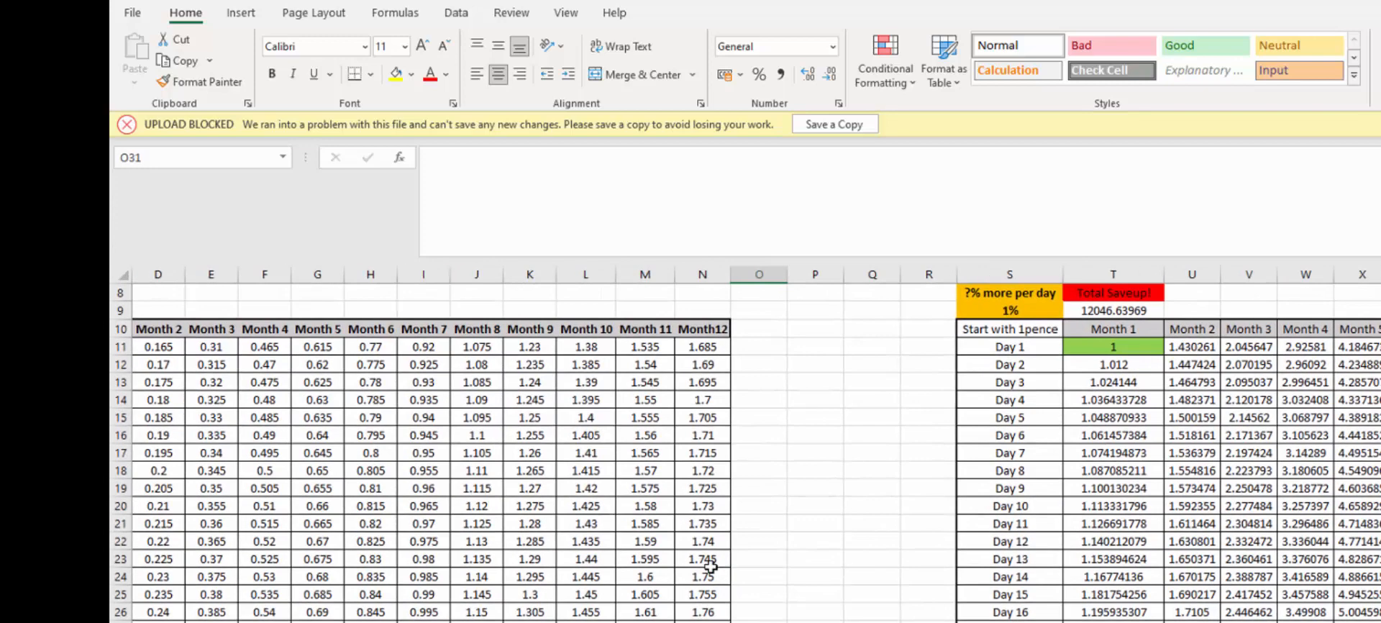
scroll(373, 608, "left", 3)
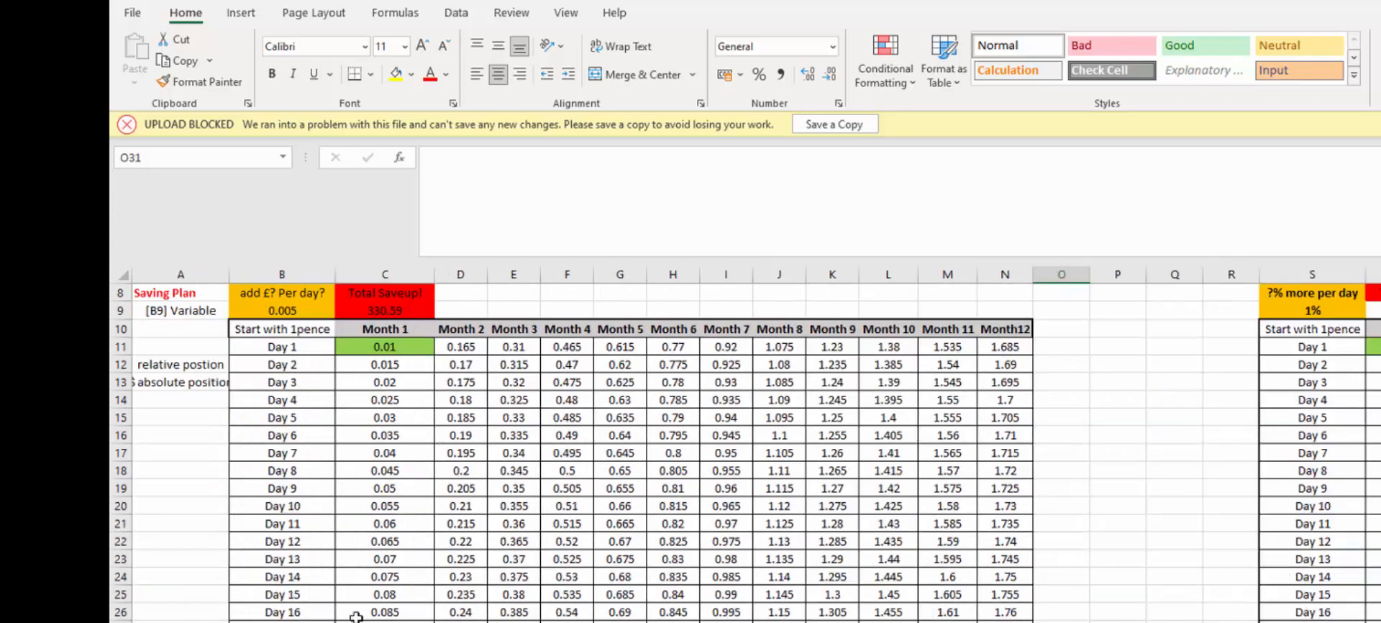
scroll(318, 579, "up", 2)
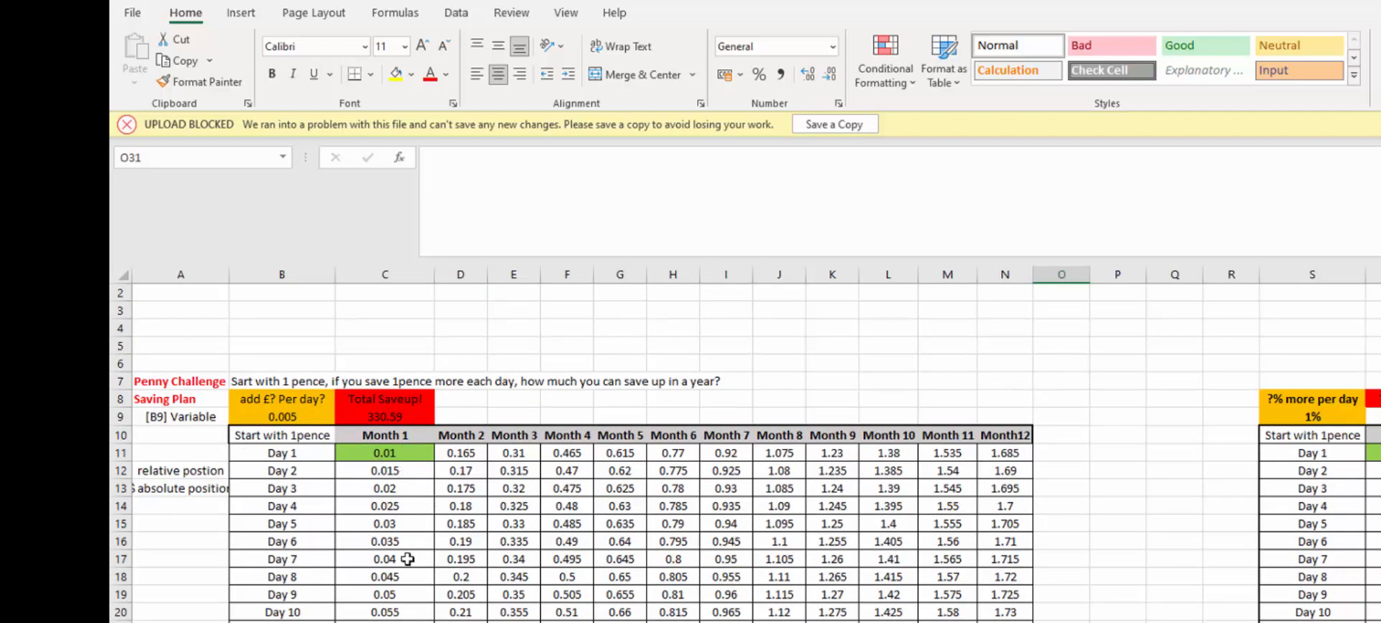
scroll(403, 561, "down", 7)
left_click(401, 621)
scroll(401, 620, "up", 3)
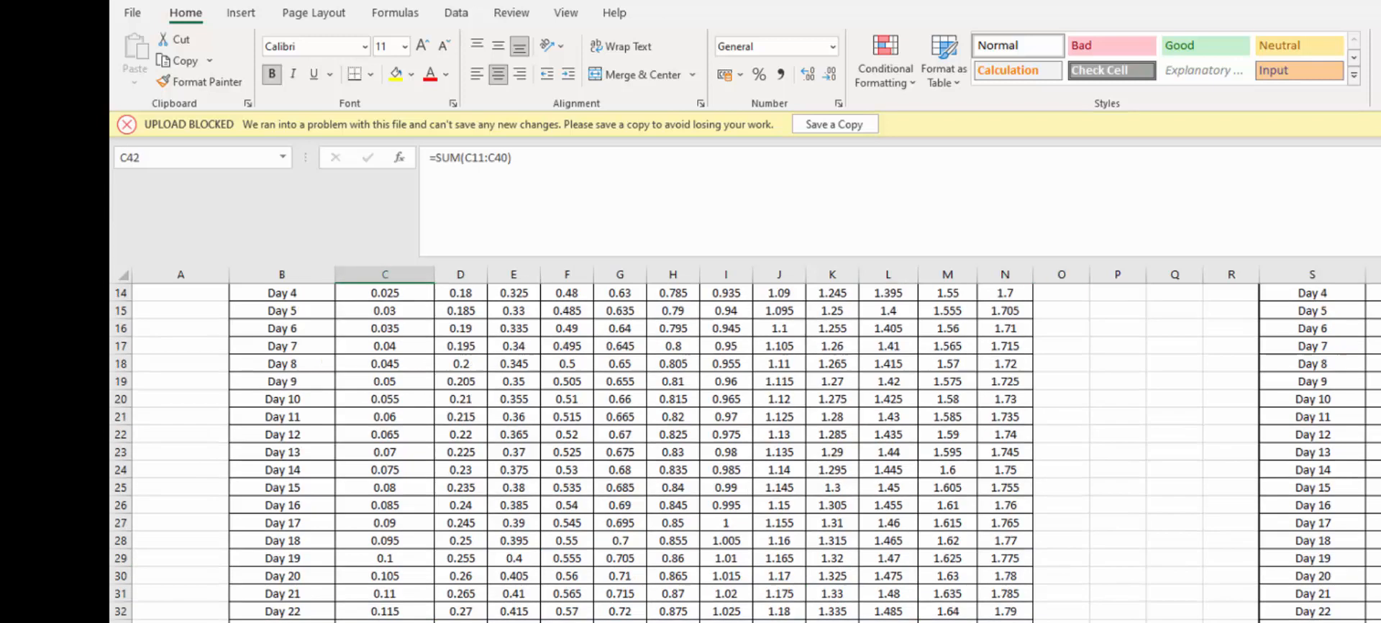
key("Left")
scroll(374, 465, "up", 4)
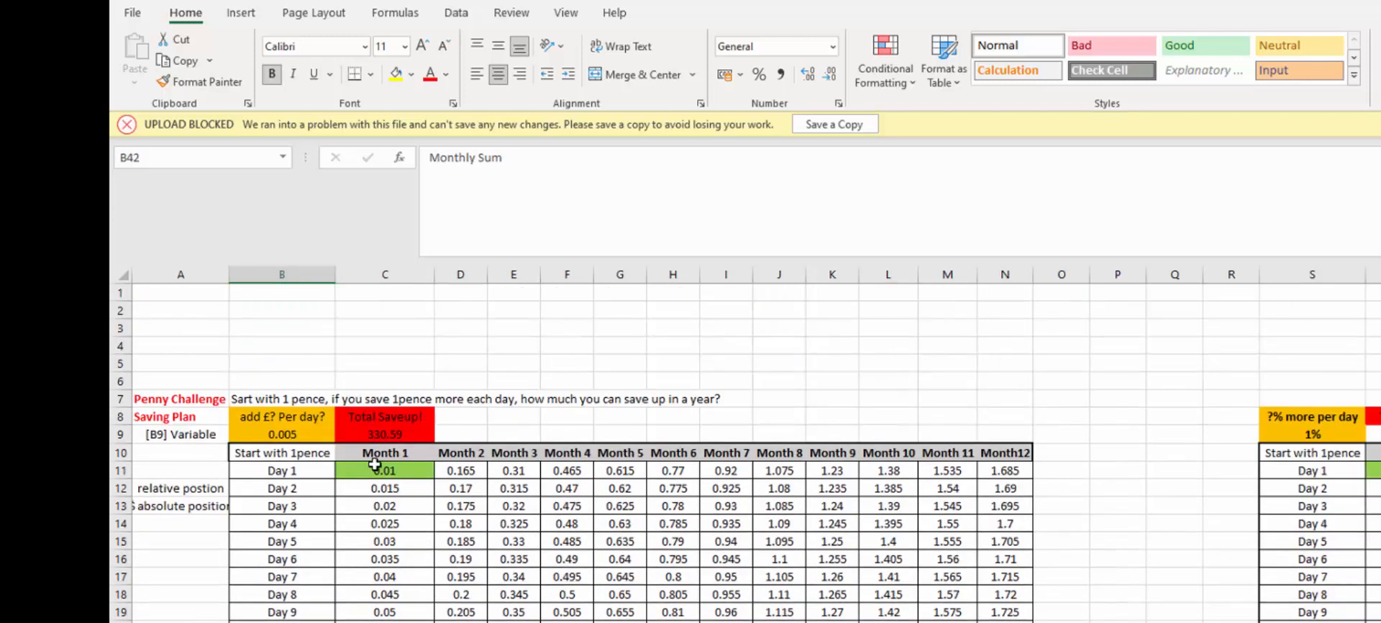
Change the heading in C8 to "Total One Year Saveup!" and left-align it
left_click(384, 423)
double_click(374, 416)
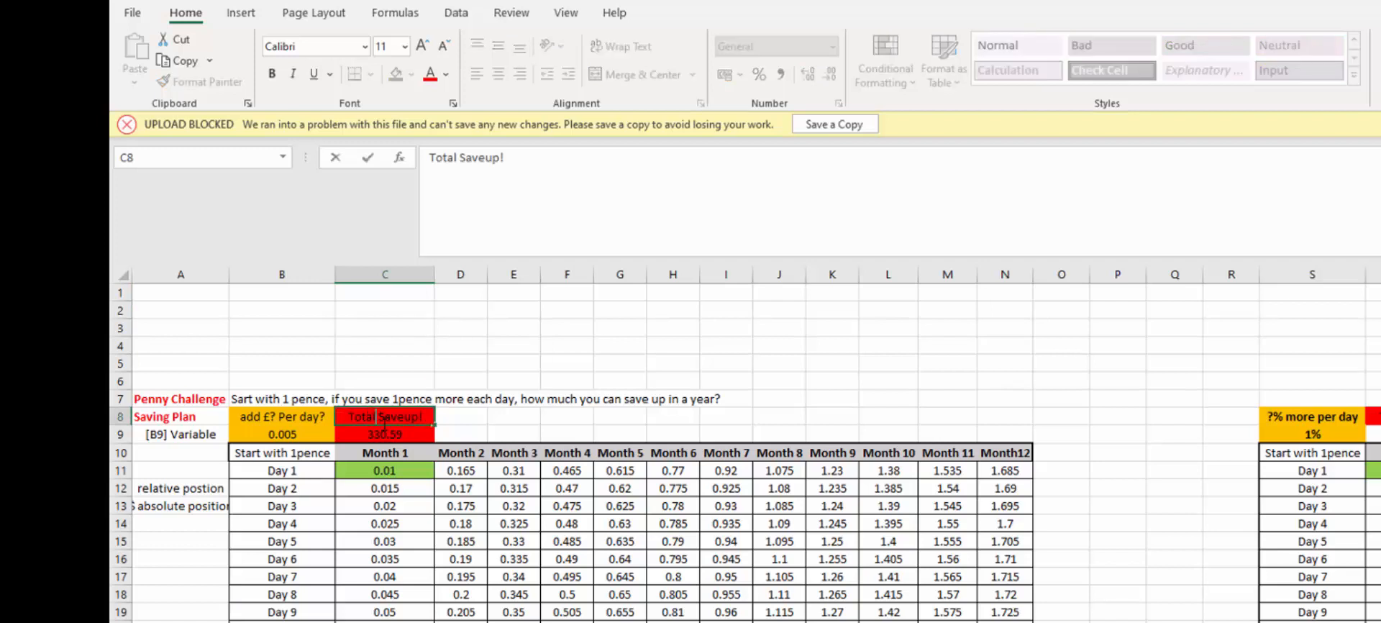
type("One Year")
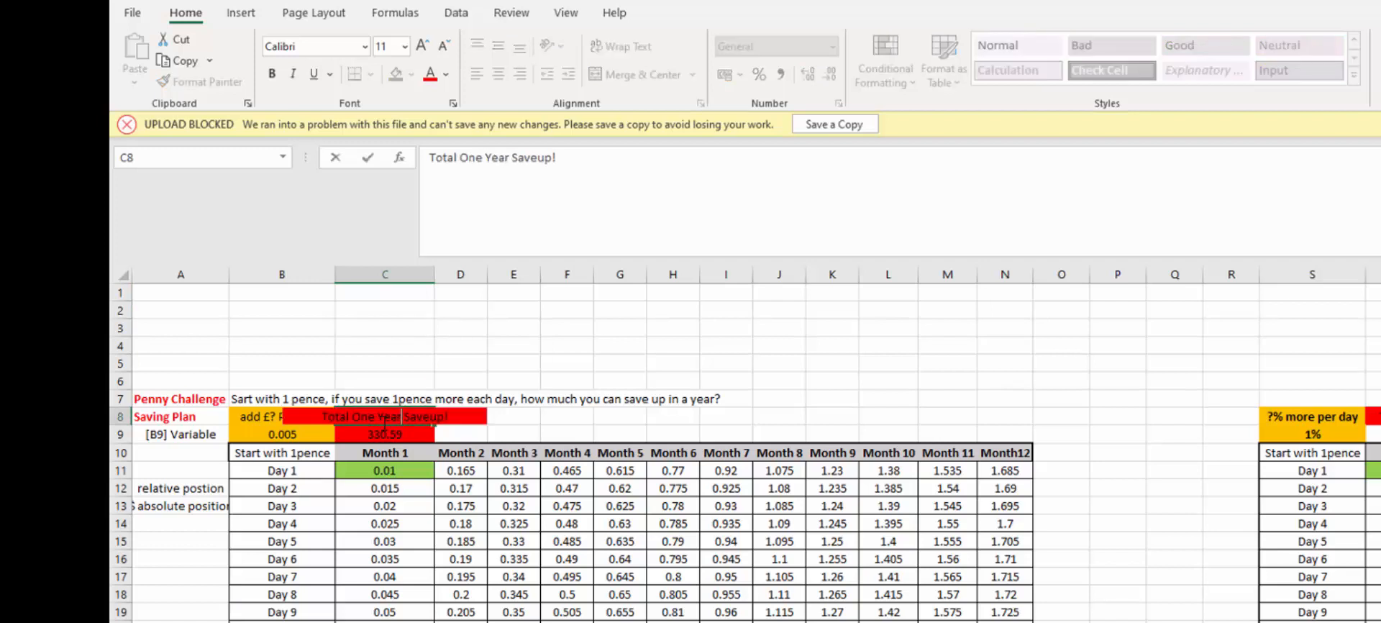
key("Return")
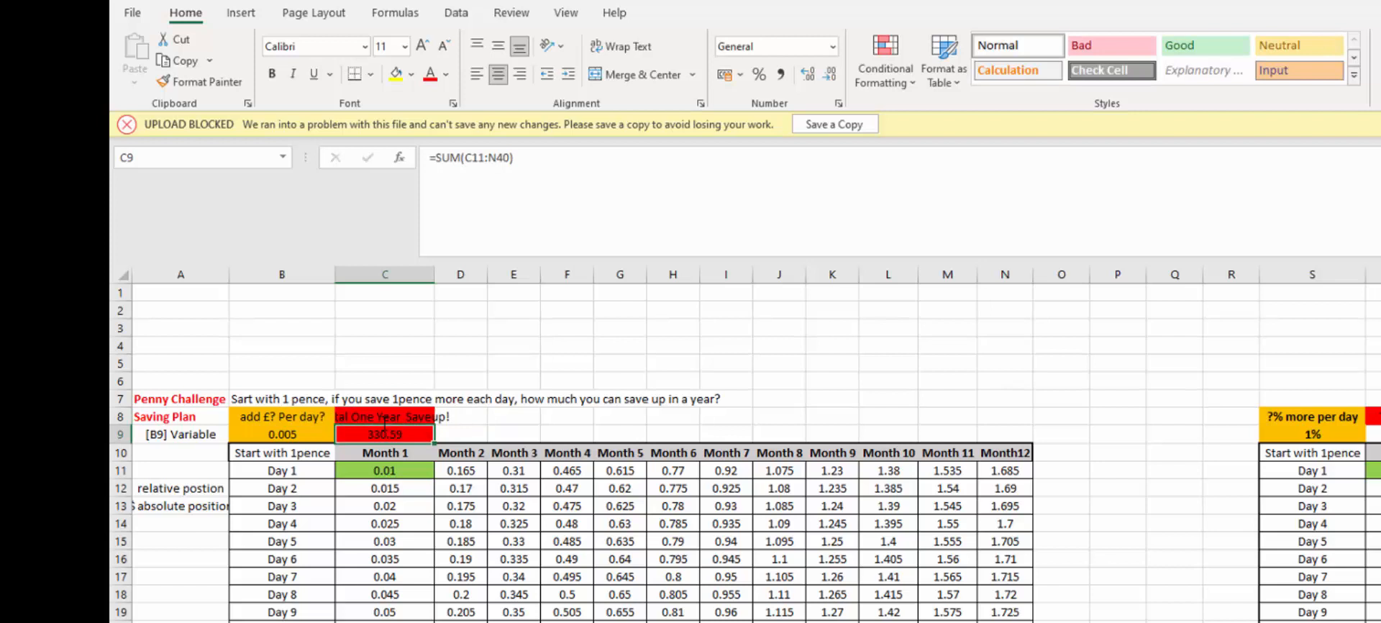
left_click(384, 419)
left_click(476, 75)
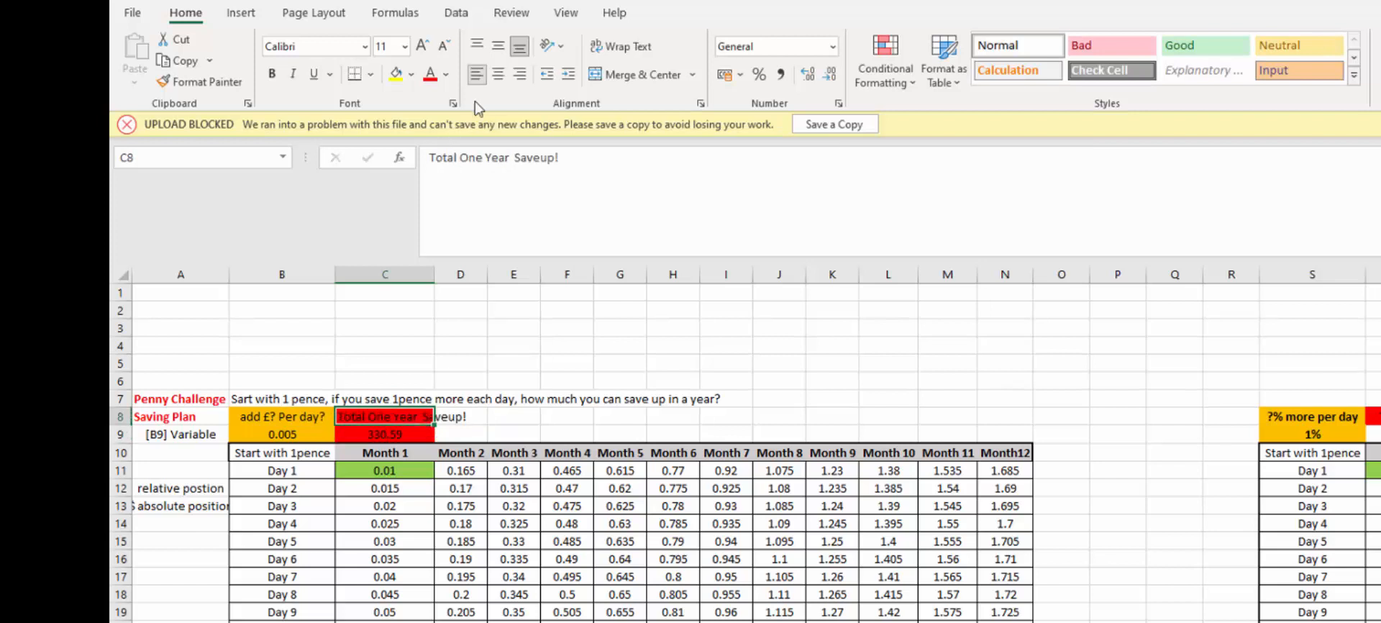
Set the daily increment in B9 to 0.01 and check the contents of the Day 1 to Day 3 cells C11, C12 and C13
left_click(295, 434)
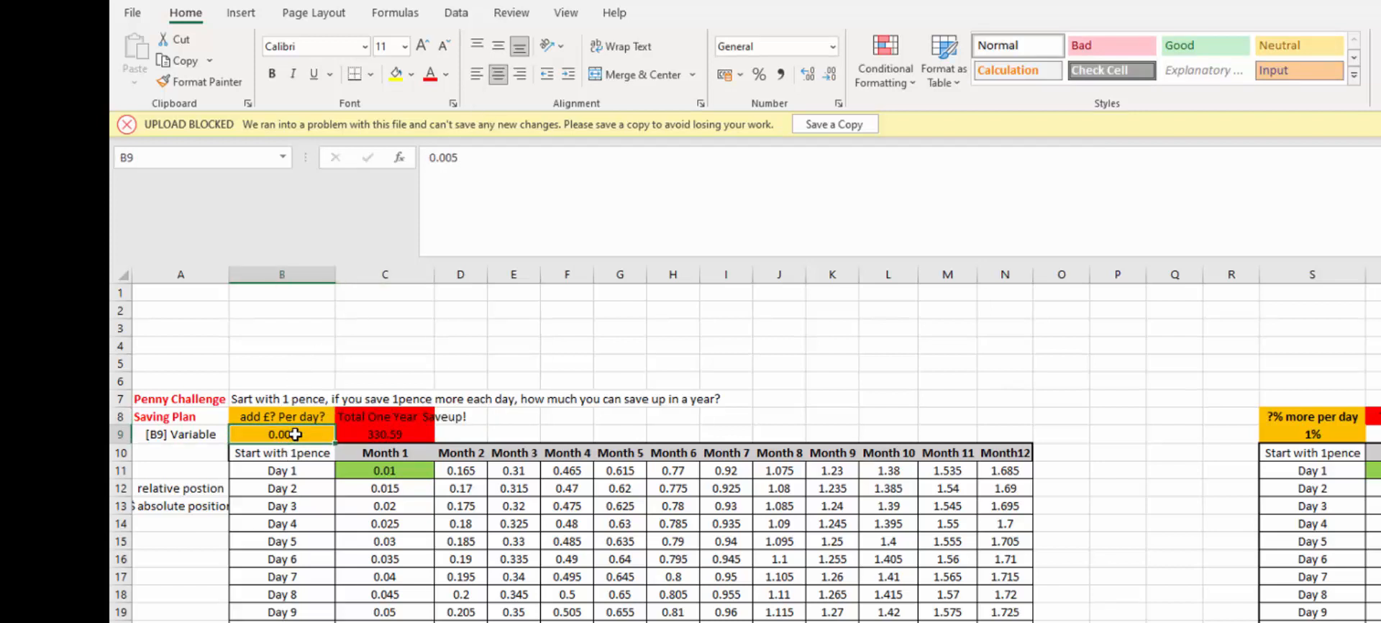
type("0.01")
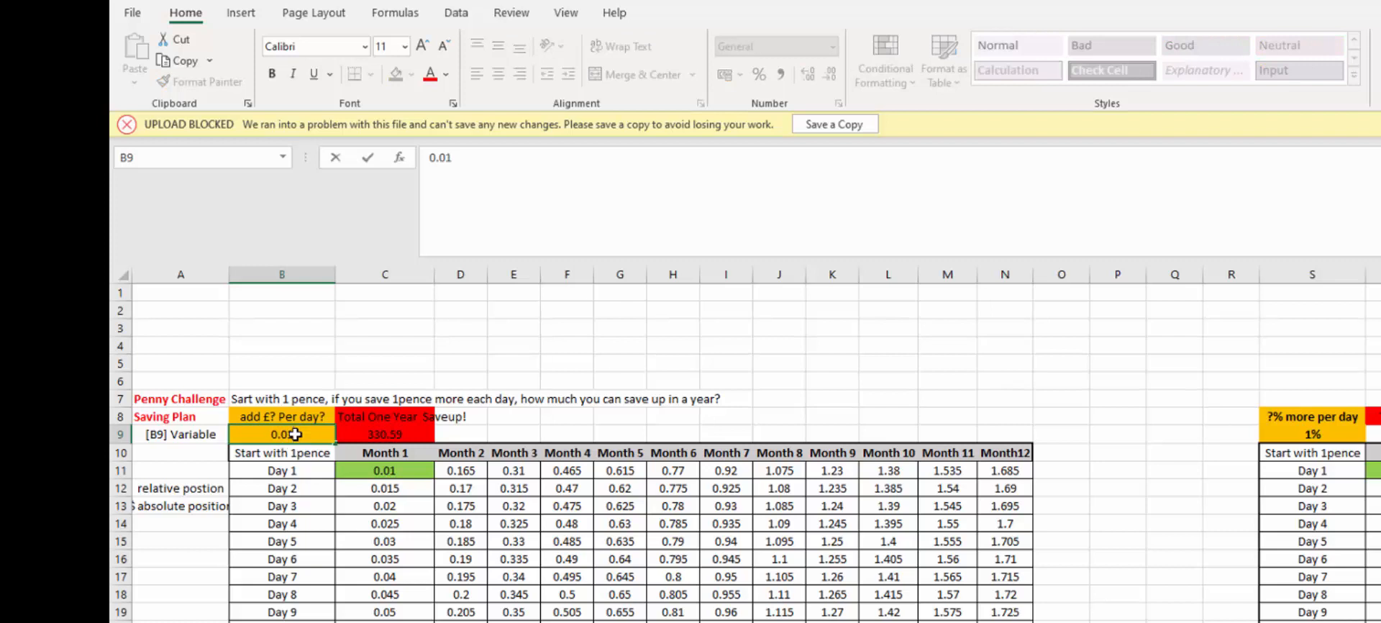
key("Return")
left_click(414, 475)
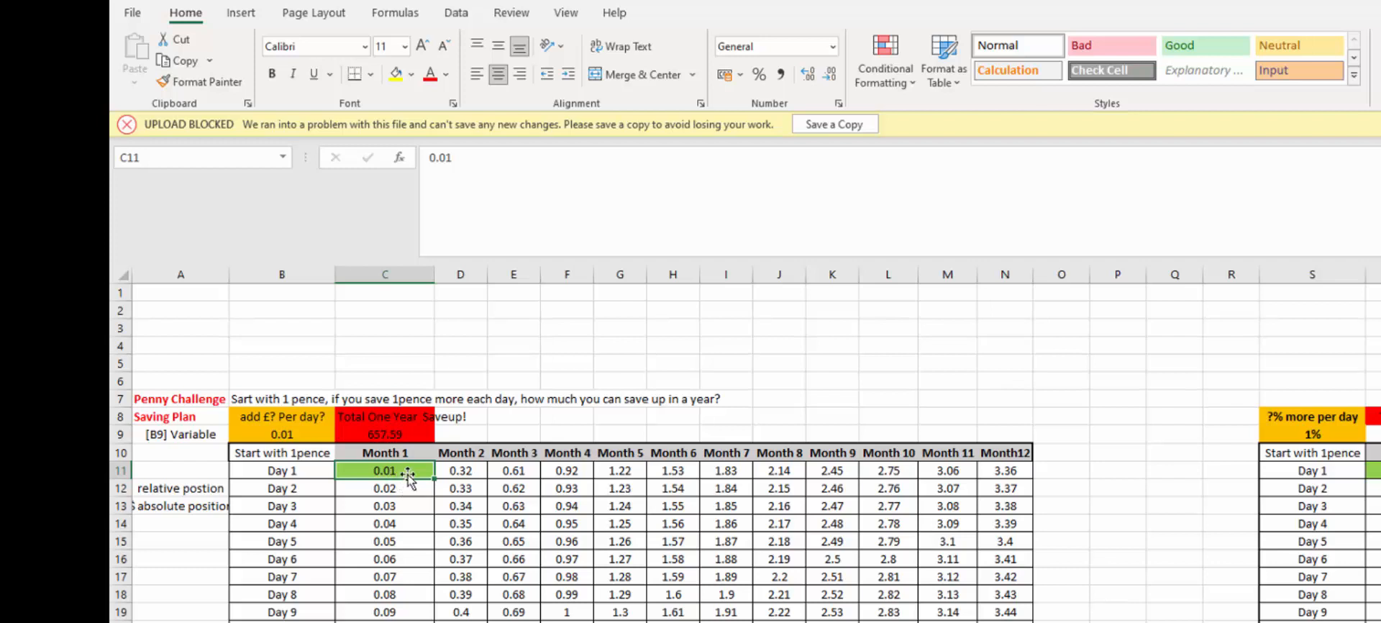
left_click(407, 488)
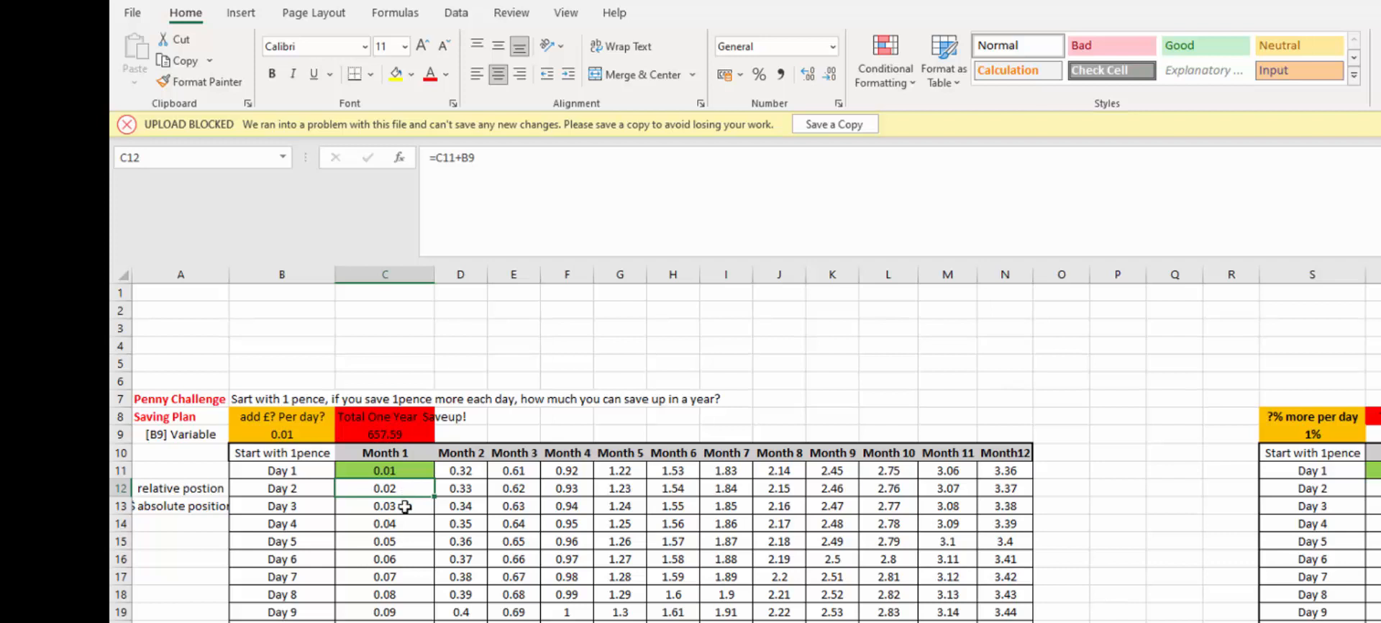
left_click(405, 506)
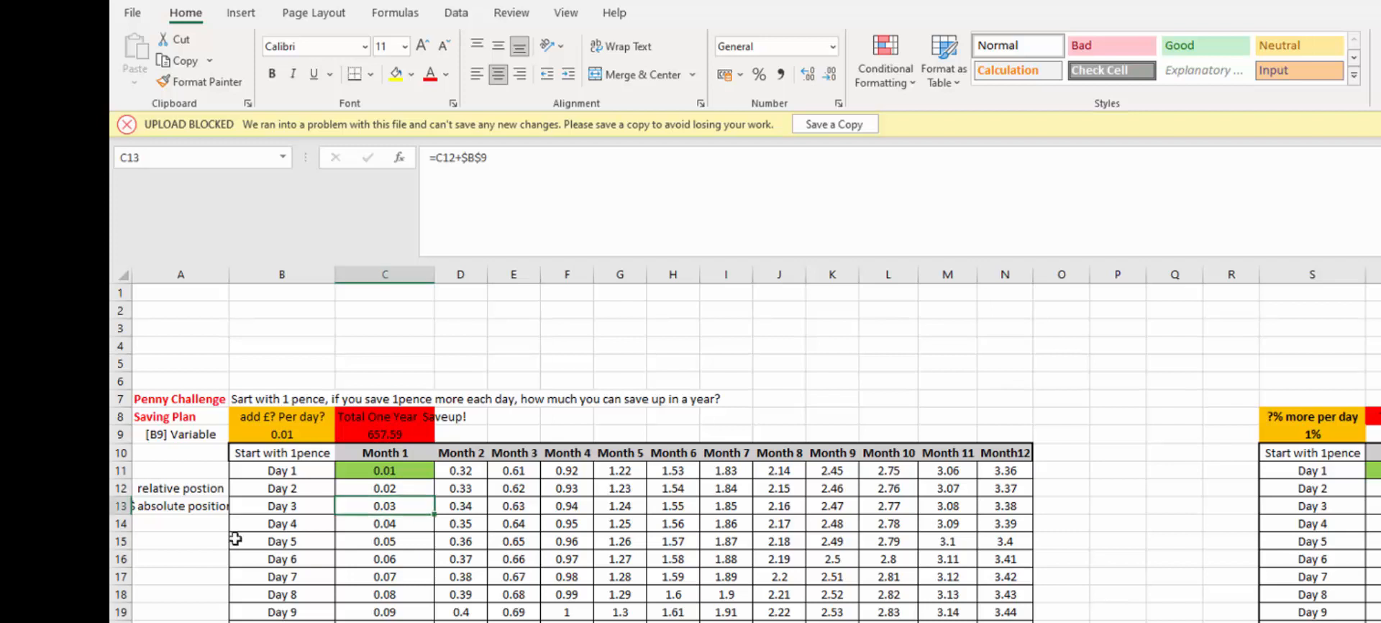
Set the daily increment variable in B9 to 0.02
left_click(281, 434)
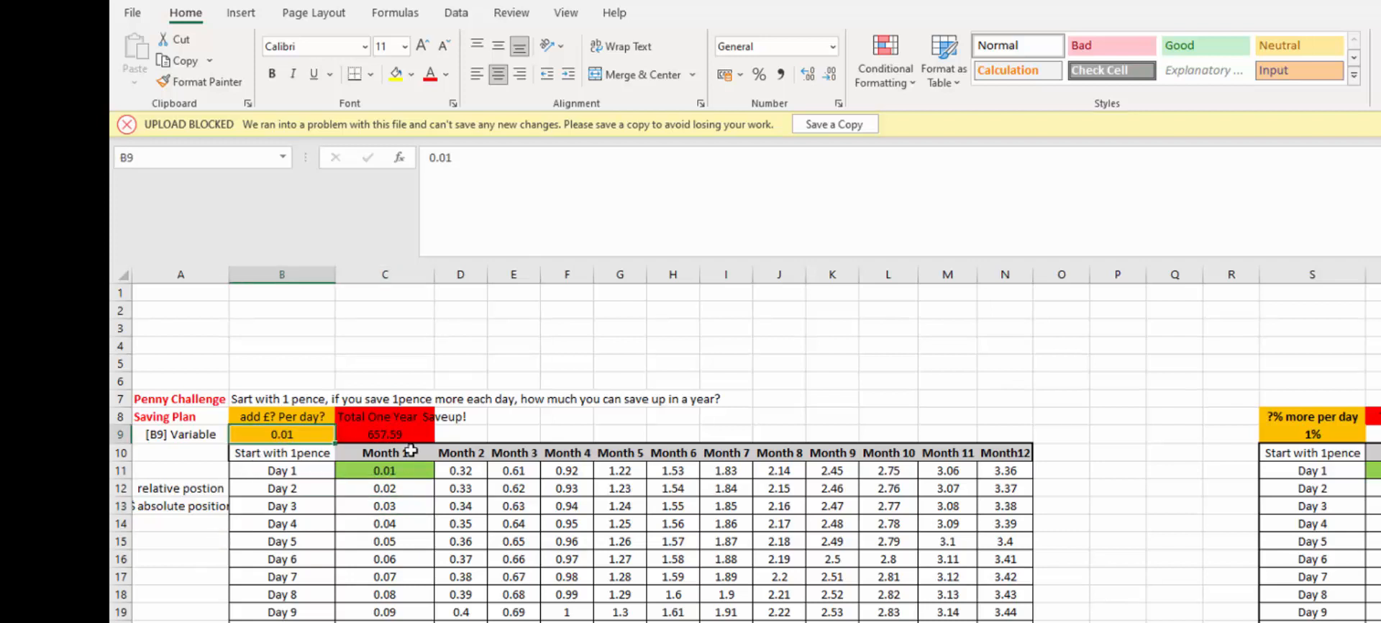
type("0.0")
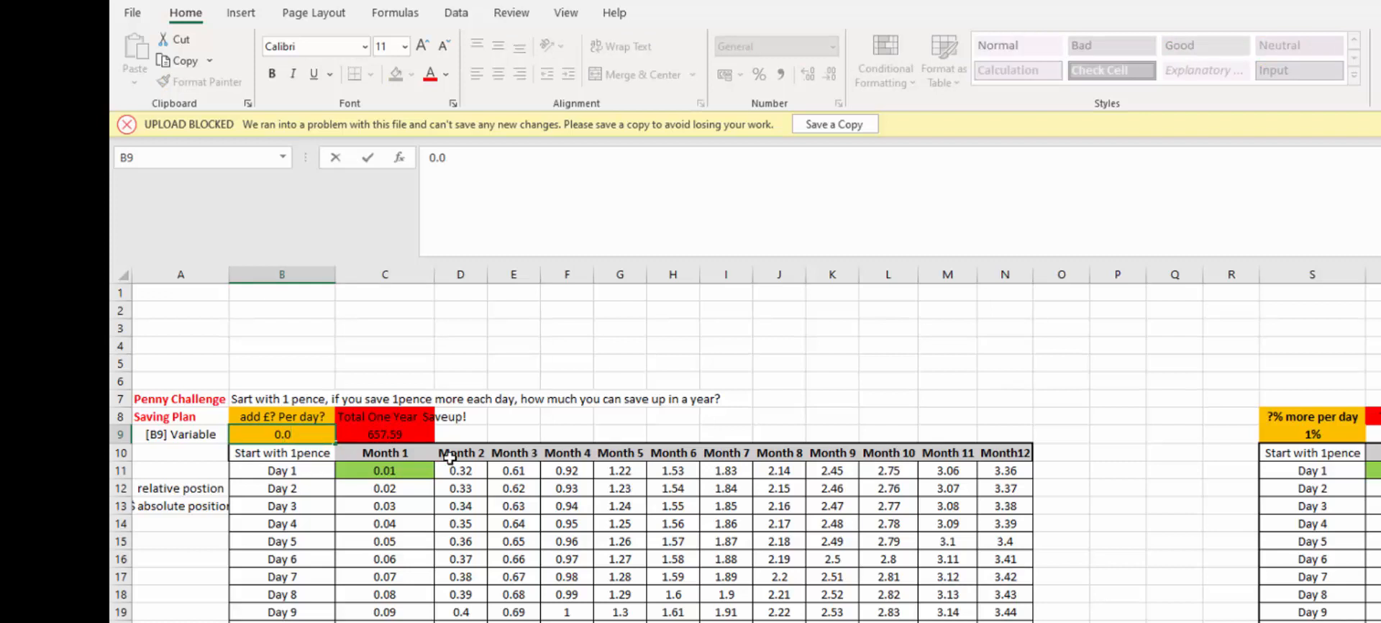
type("2")
key("Return")
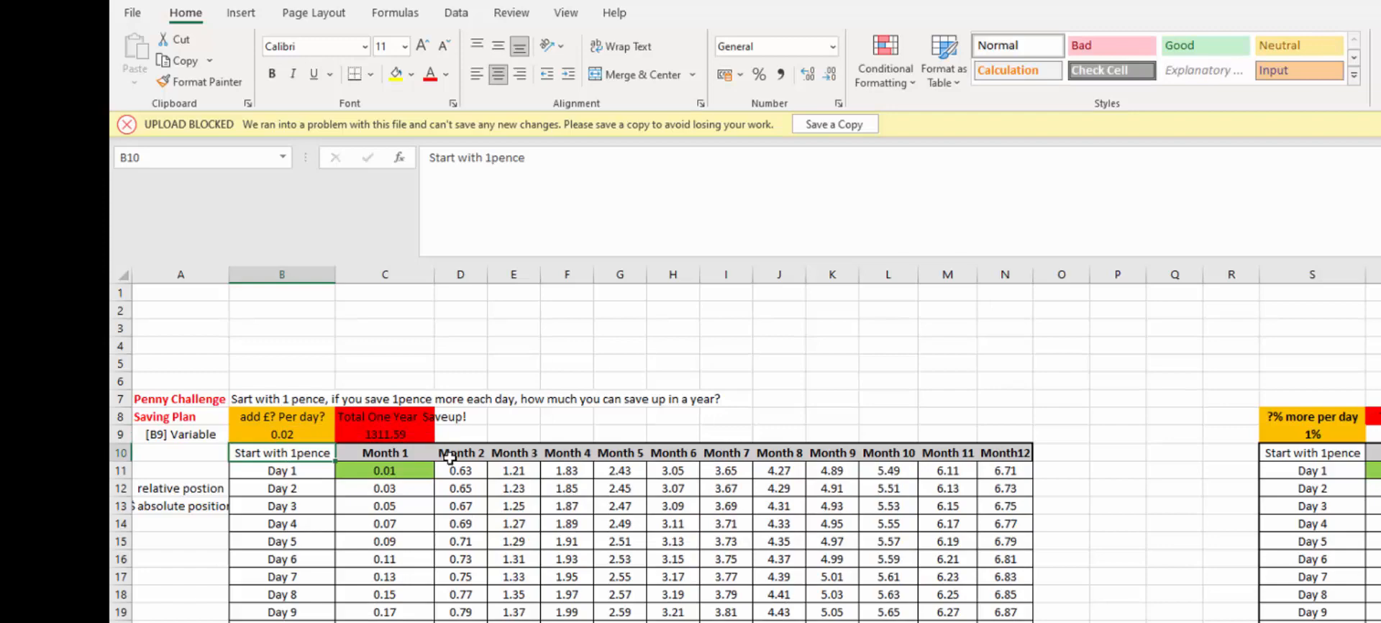
Examine the recalculated monthly table, checking the Month 1 column from C11 to C41 and the Month 10 formulas in L32 and L11
scroll(480, 469, "down", 4)
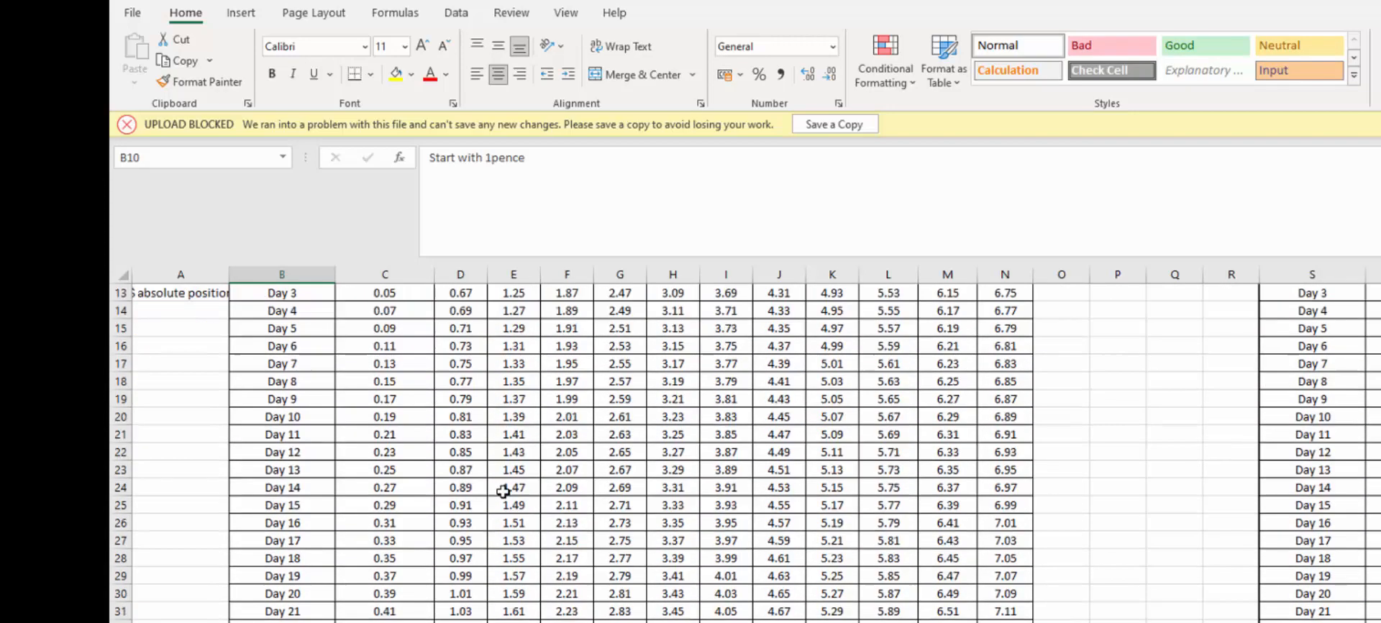
scroll(502, 492, "up", 3)
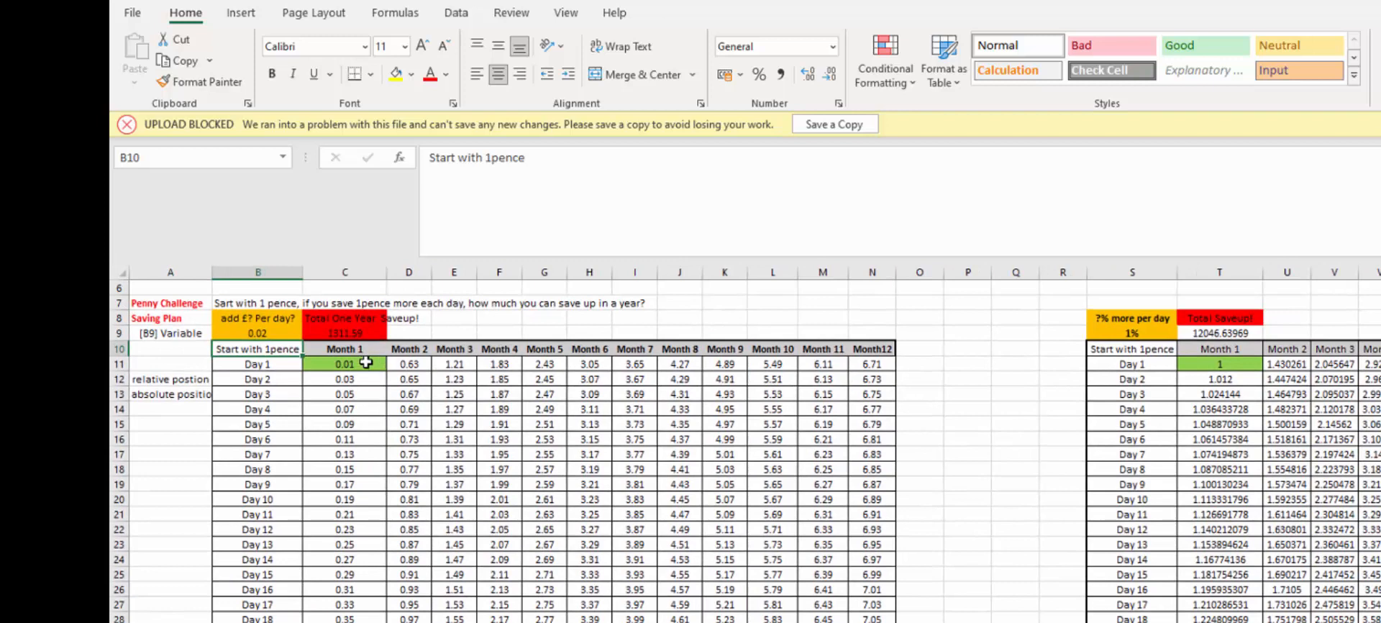
left_click(366, 363)
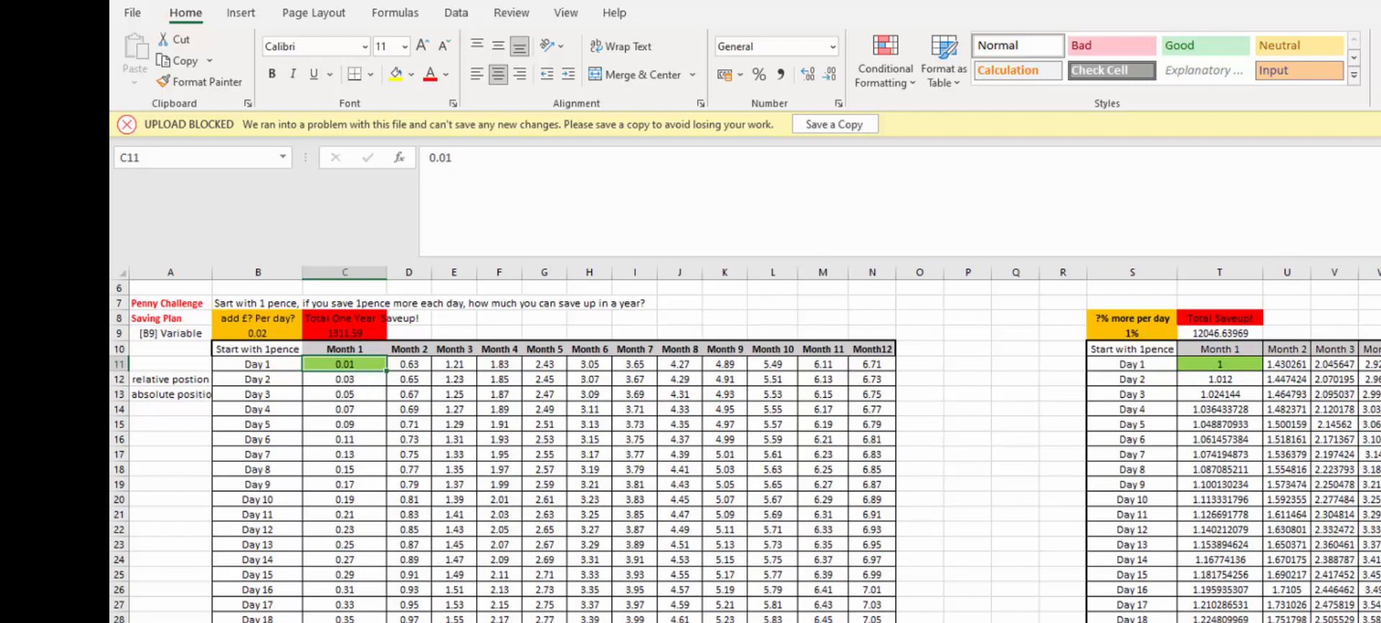
left_click(344, 622)
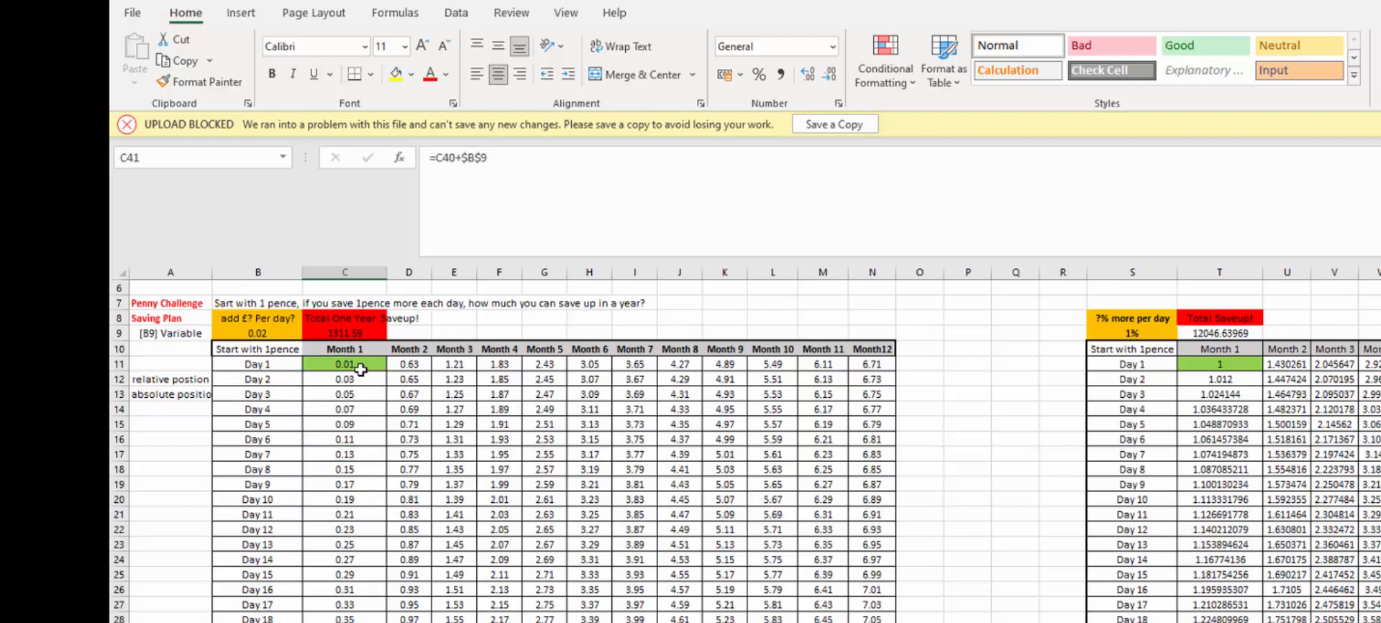
left_click_drag(358, 364, 346, 622)
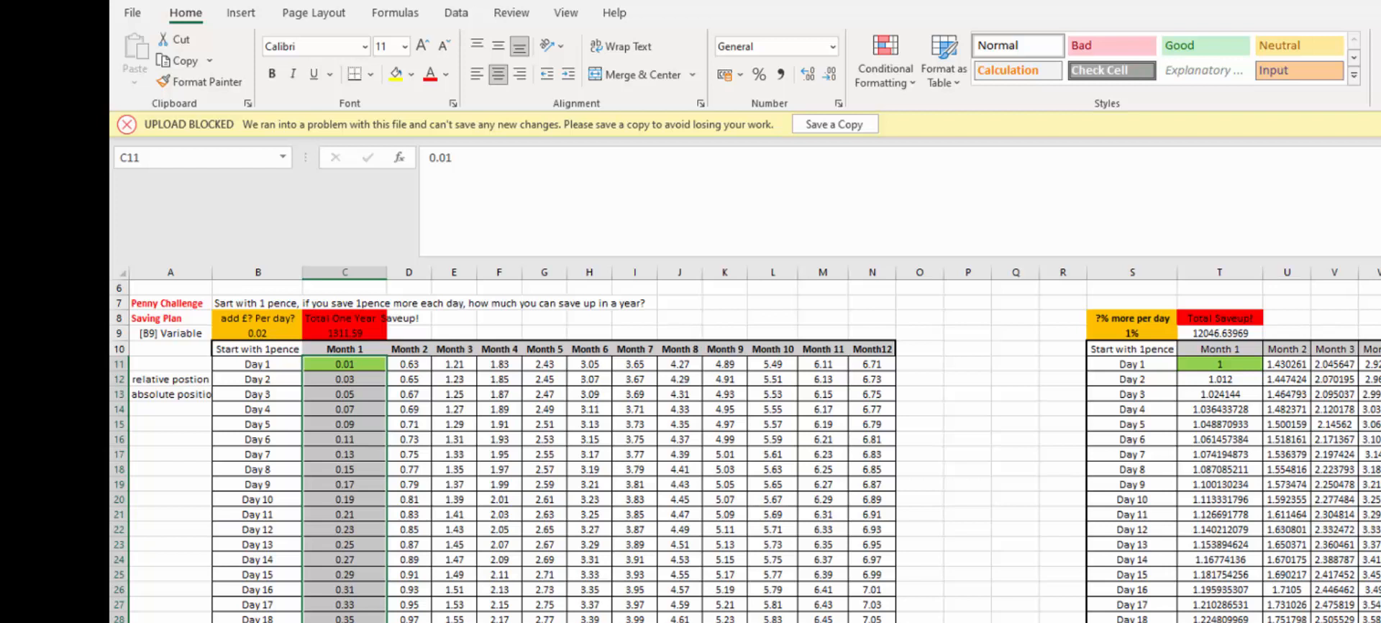
left_click(345, 622)
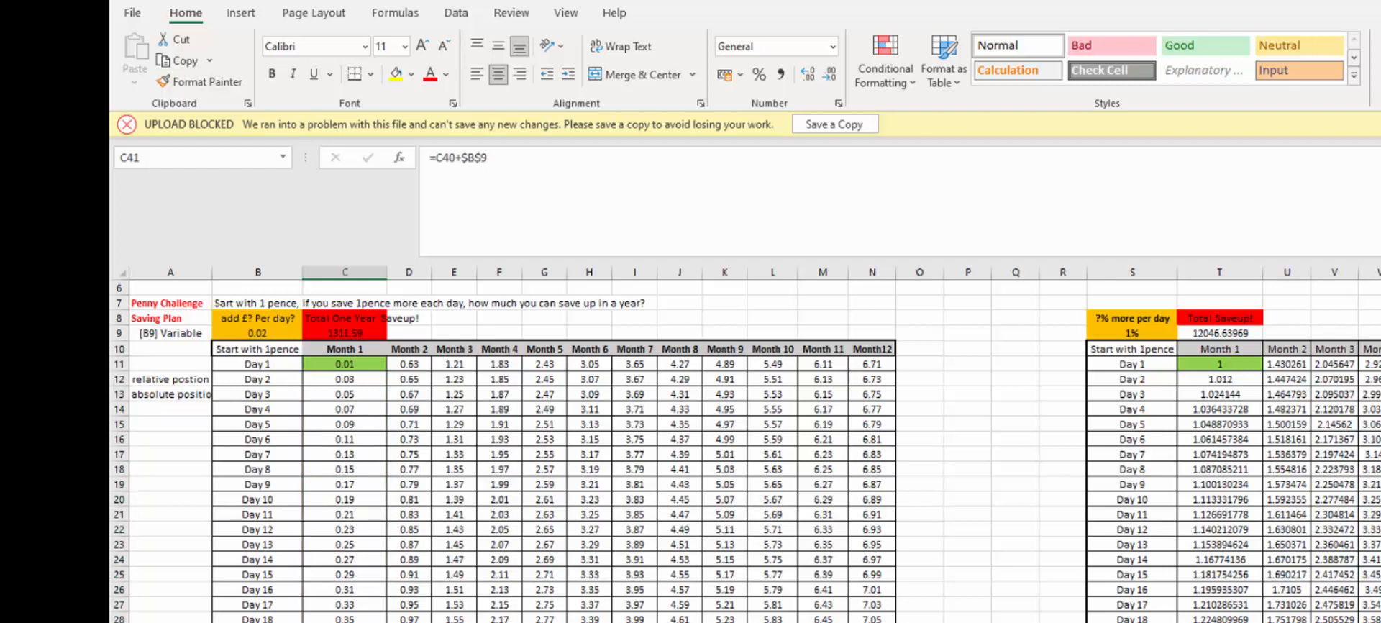
left_click(773, 622)
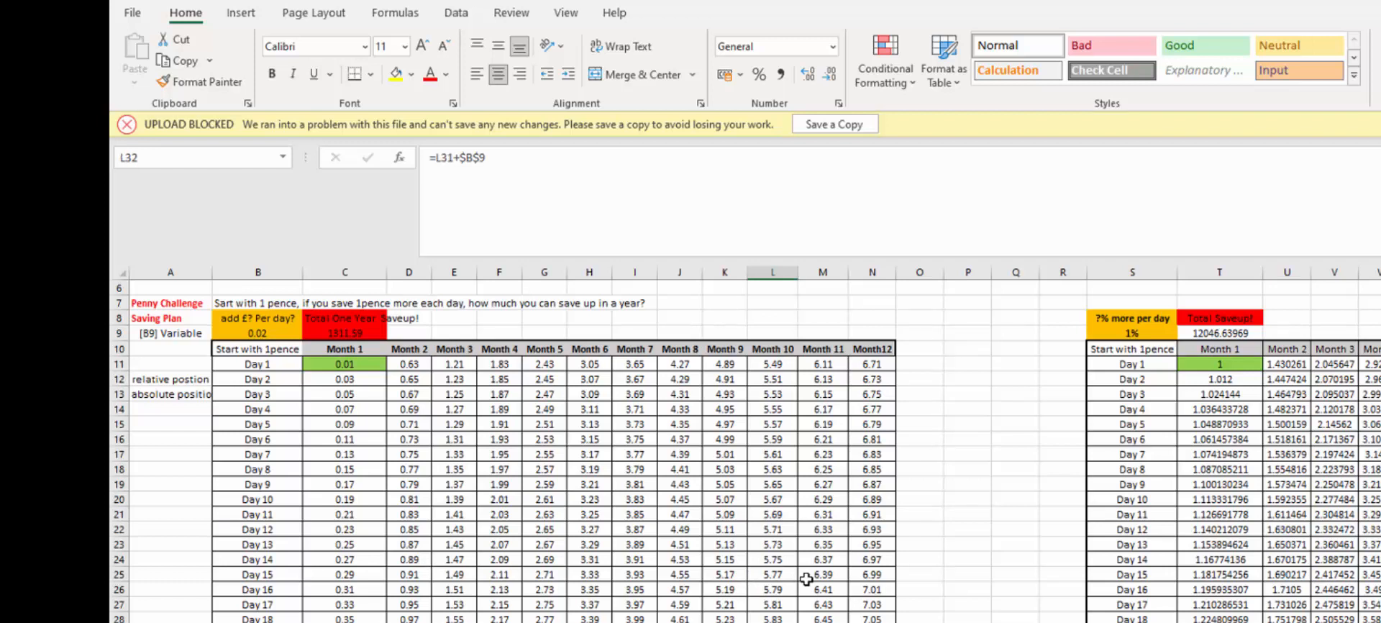
left_click(777, 367)
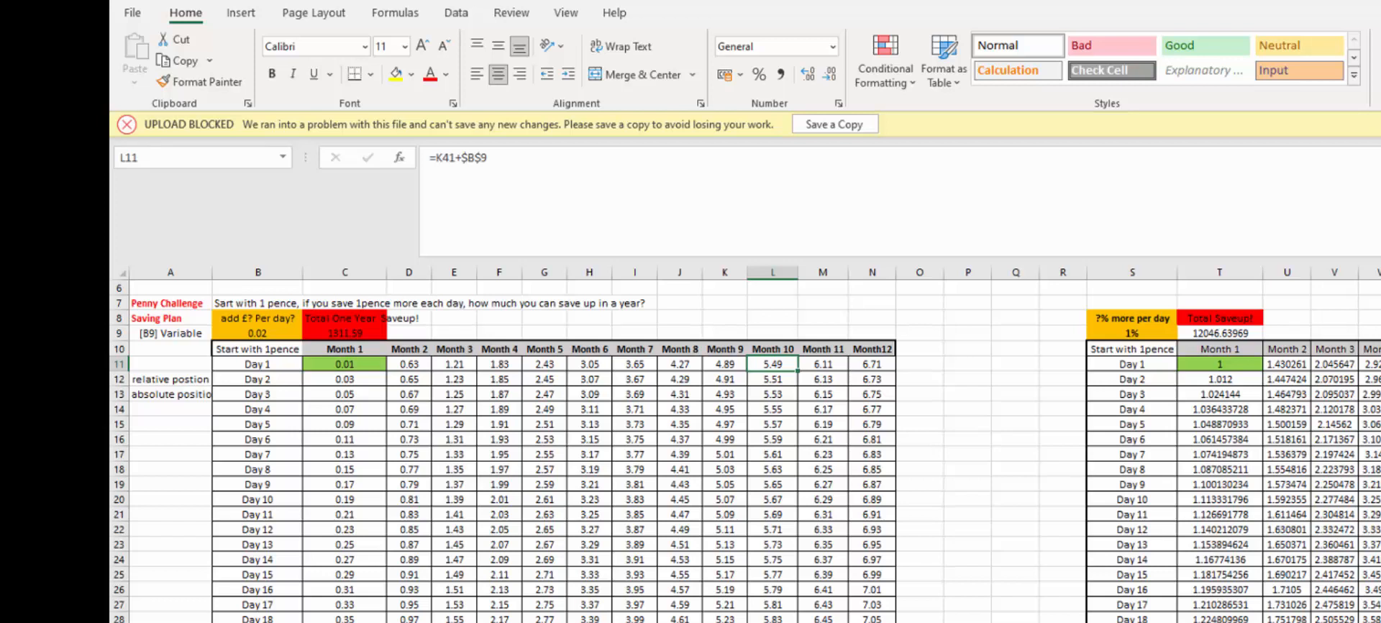
AutoFit column C to its "Total One Year Saveup!" heading and make the yearly total in C9 bold
left_click(872, 622)
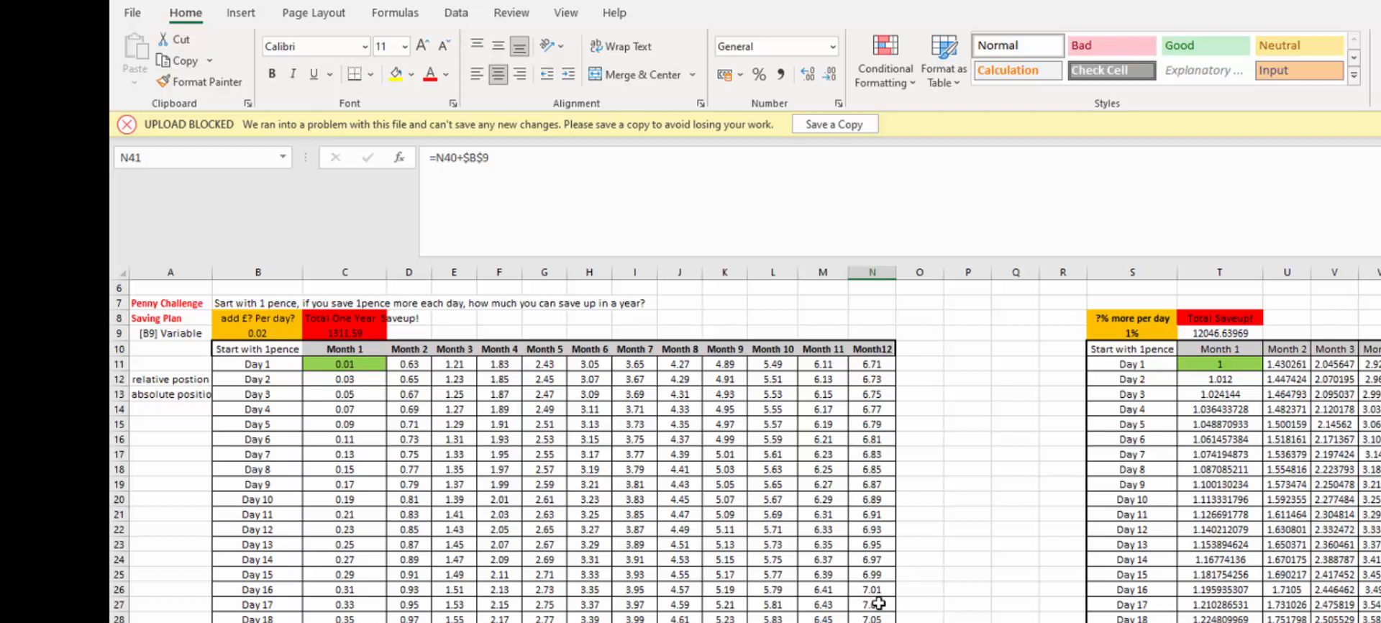
left_click(295, 515)
left_click(543, 517)
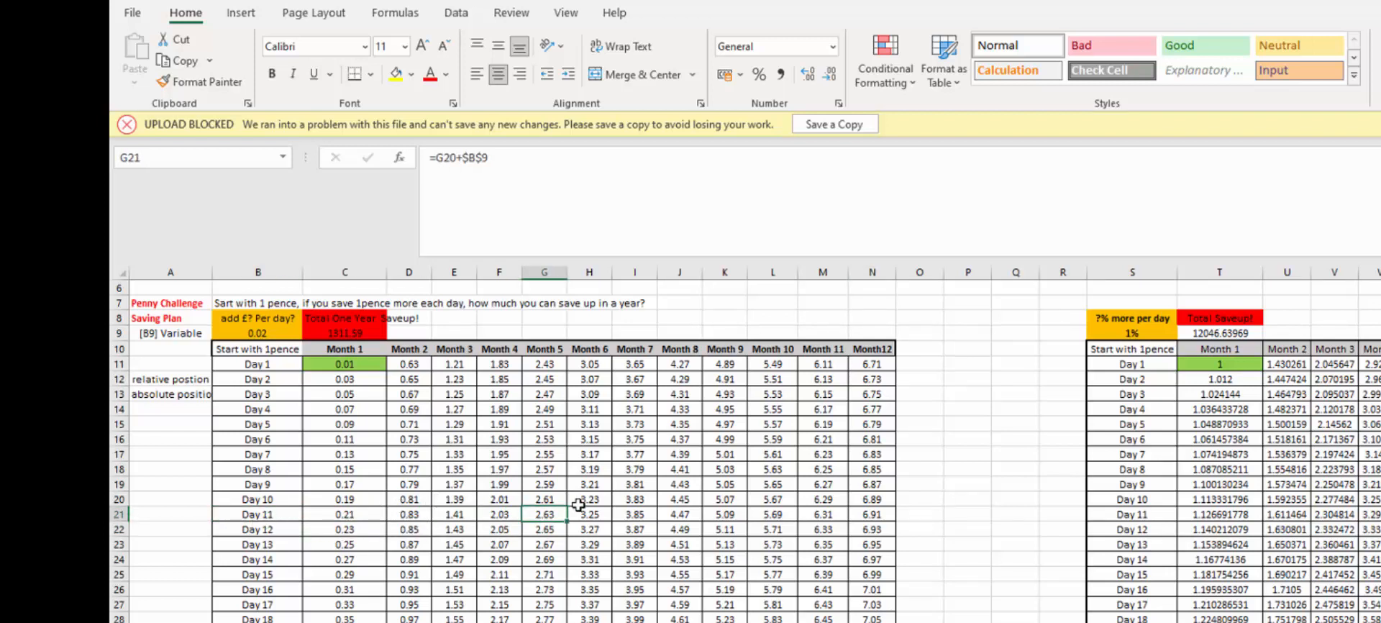
double_click(386, 272)
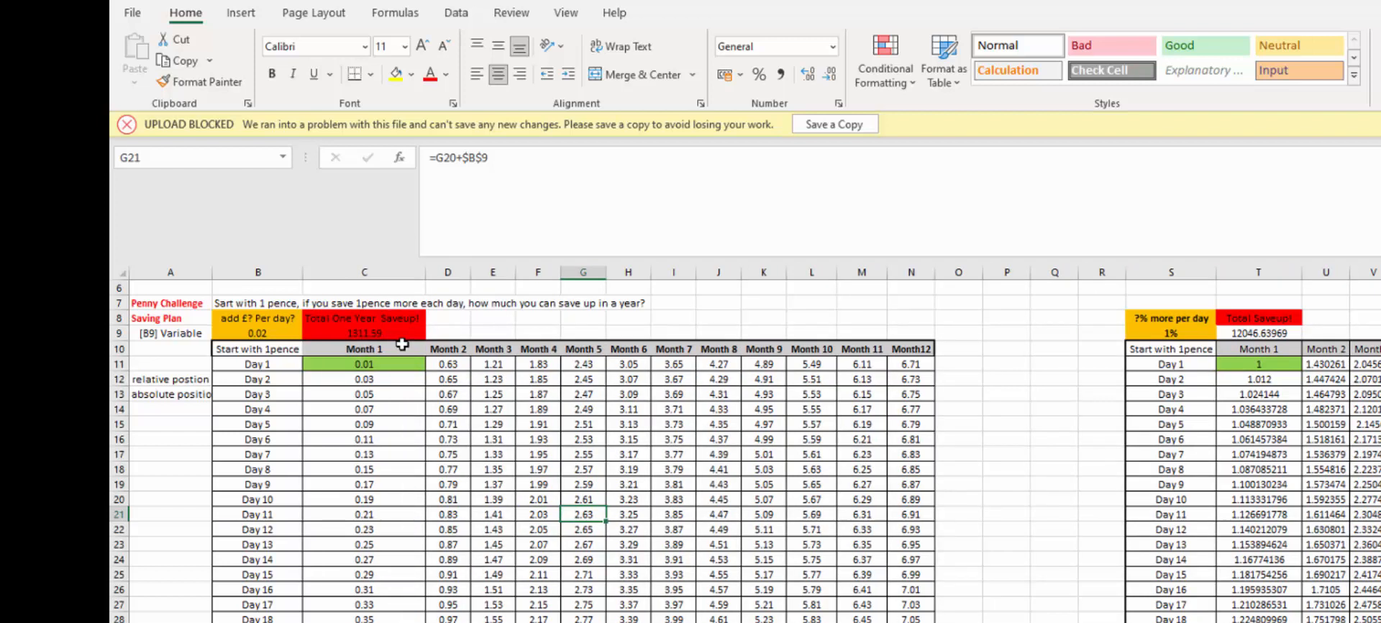
left_click(402, 333)
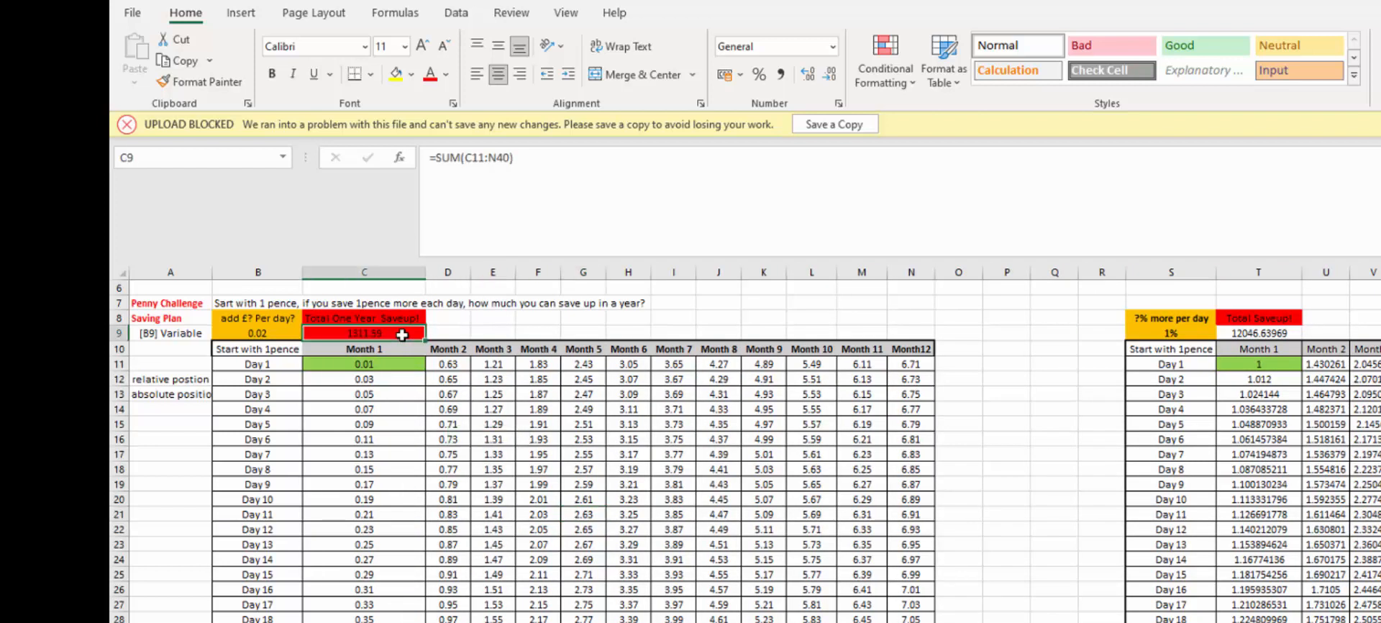
left_click(273, 74)
Set the daily increment variable in B9 to 0.01 and check the recalculated table through the last Month 12 cell, N41
left_click(259, 332)
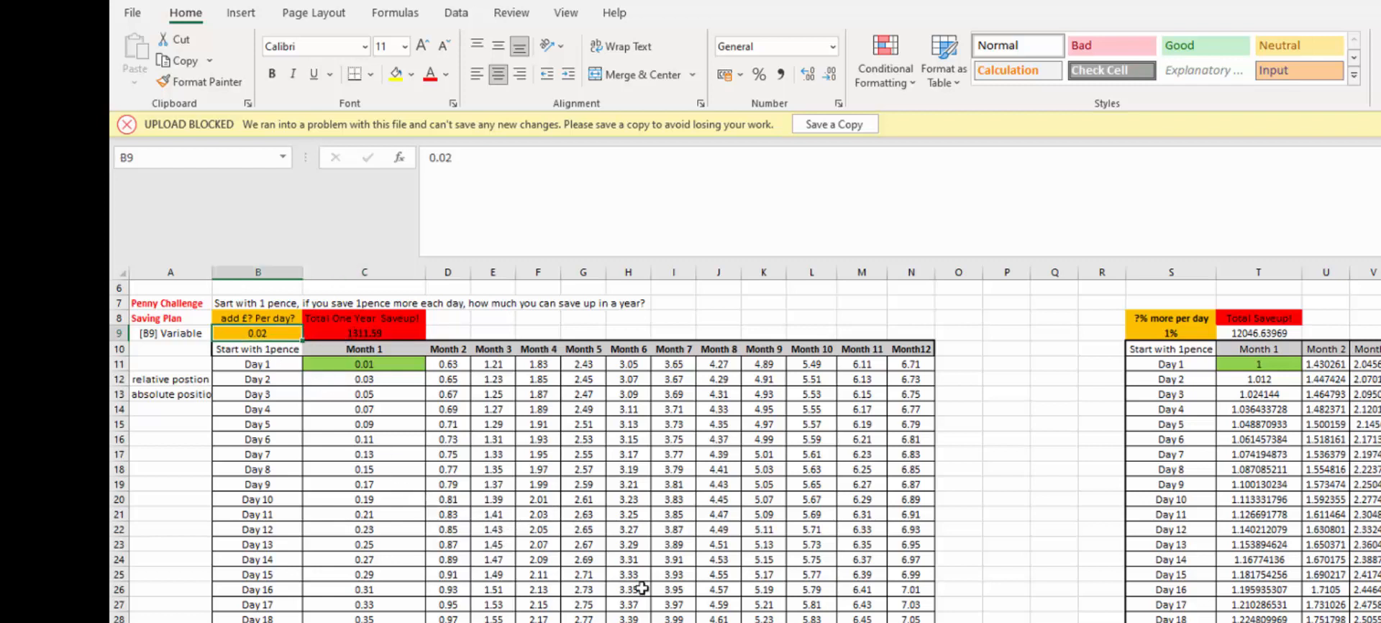
left_click(803, 380)
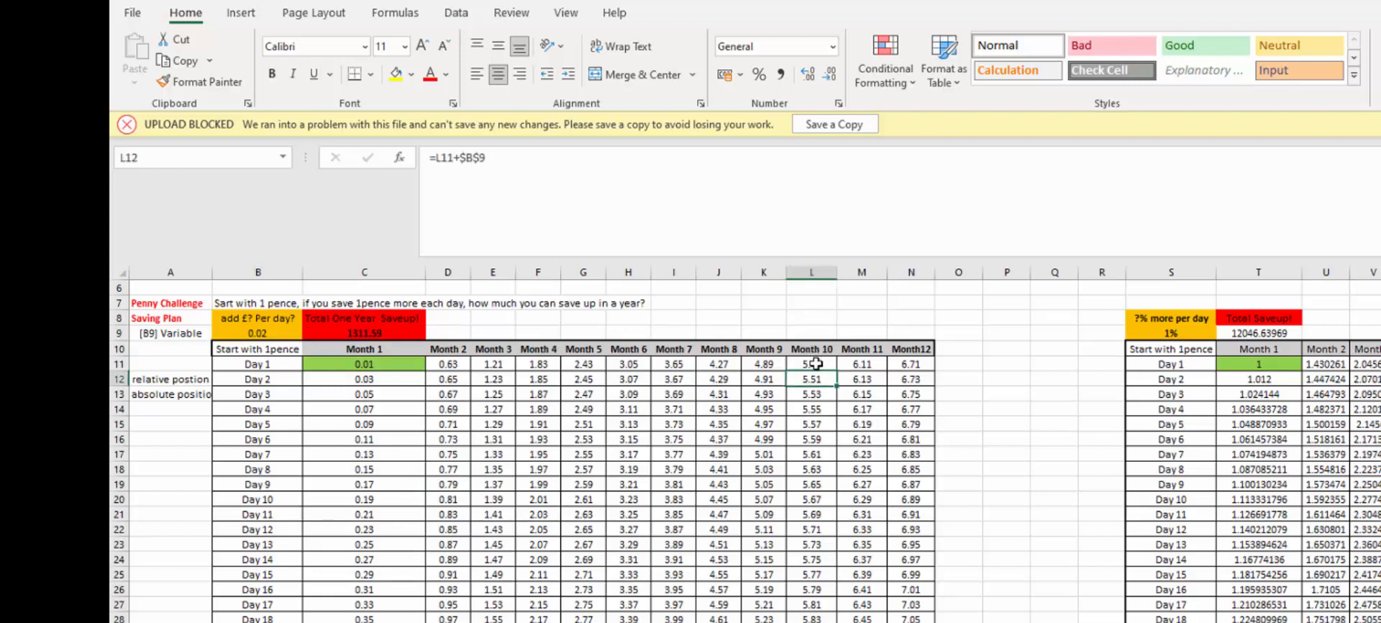
left_click(260, 331)
type("0.01")
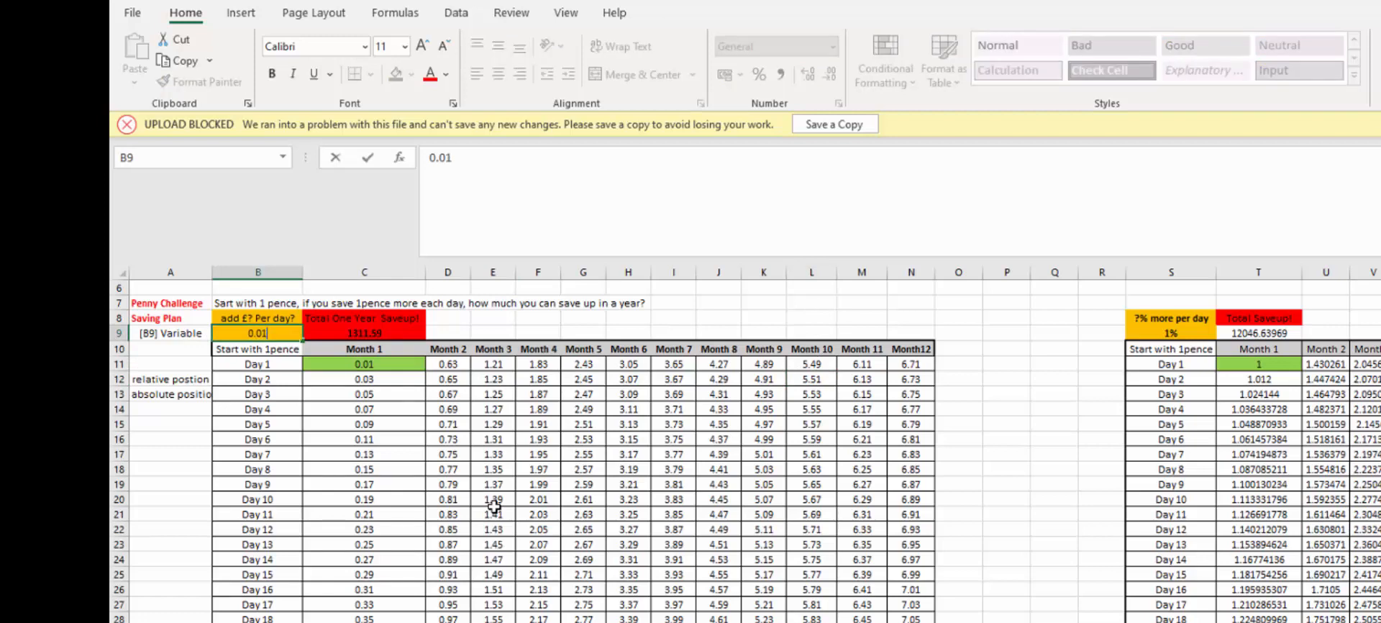
key("Return")
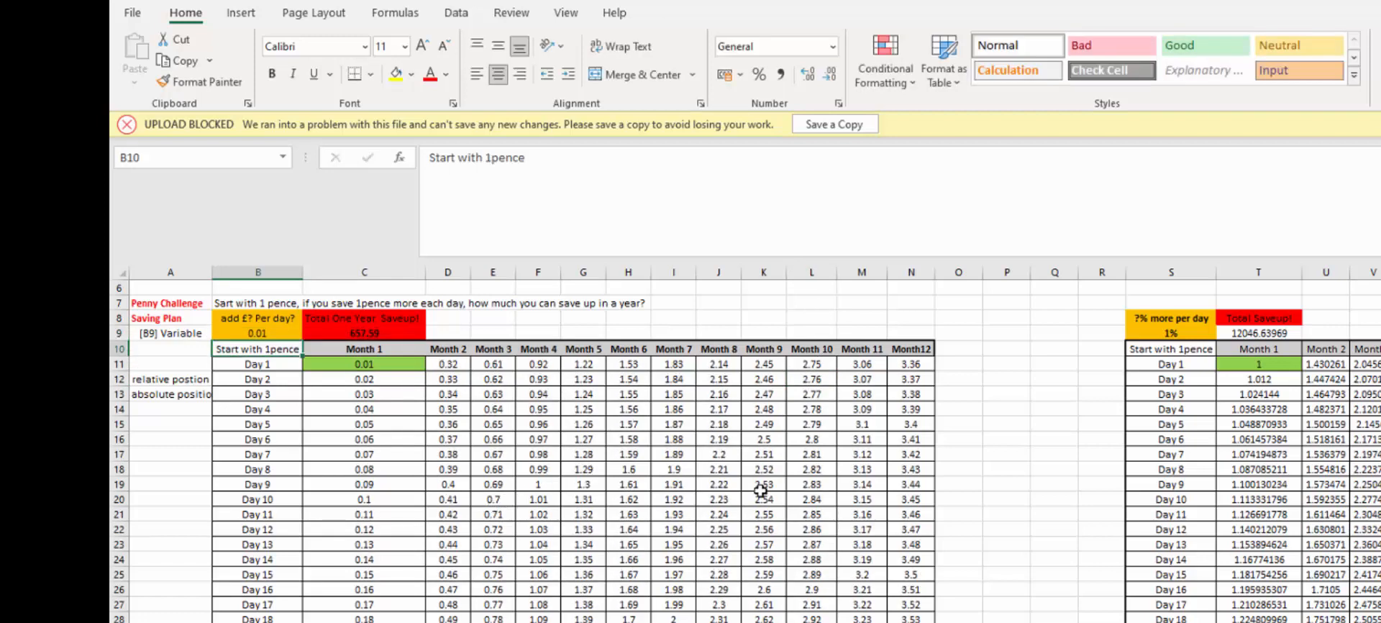
left_click(763, 484)
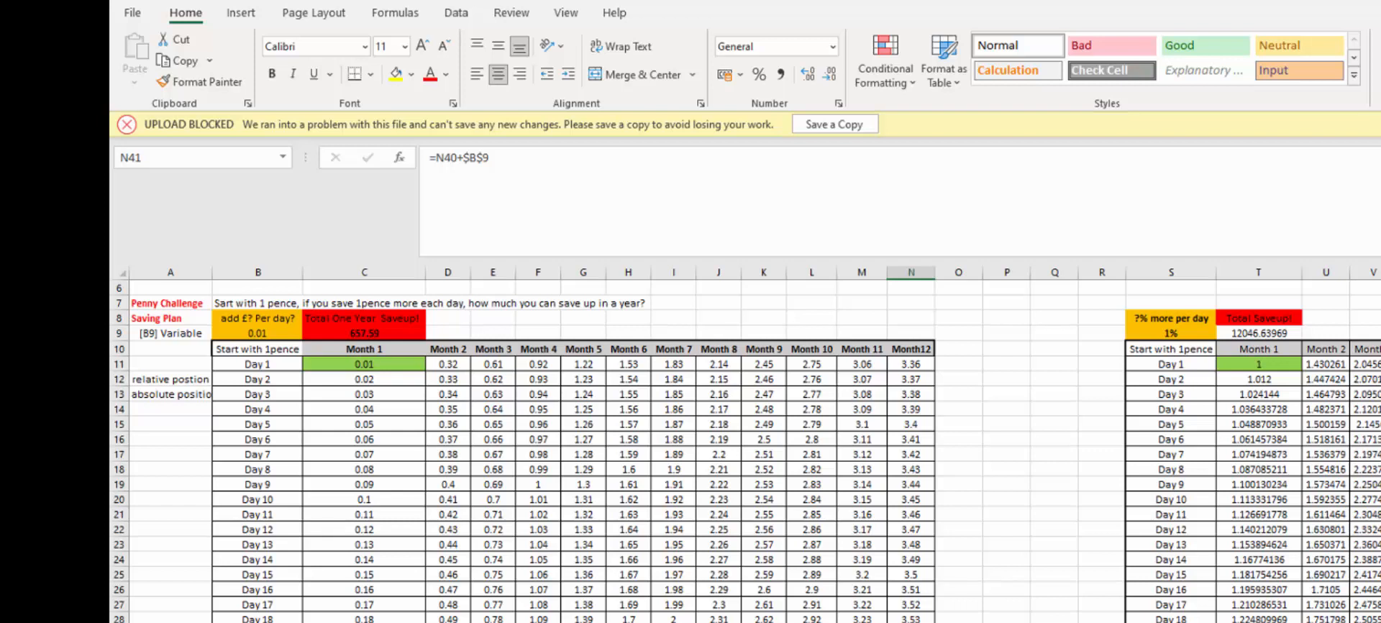
Set the daily increment variable in B9 to 0.015
left_click(285, 332)
double_click(286, 332)
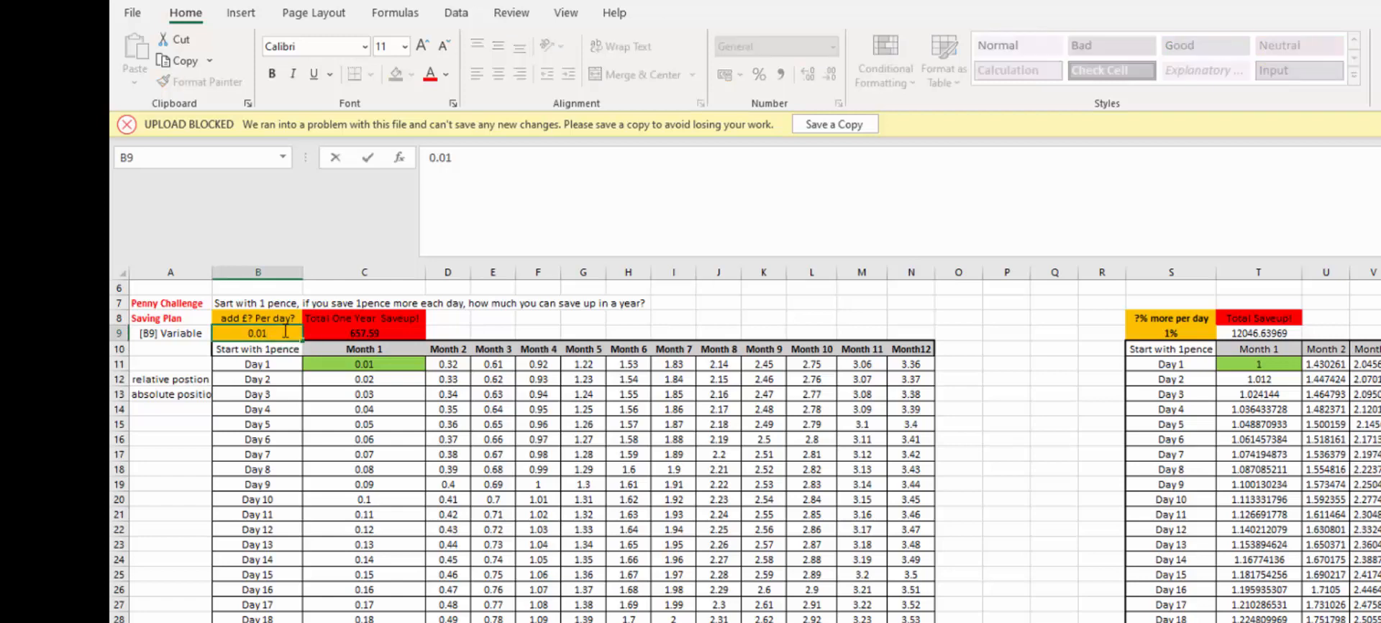
type("5")
key("Return")
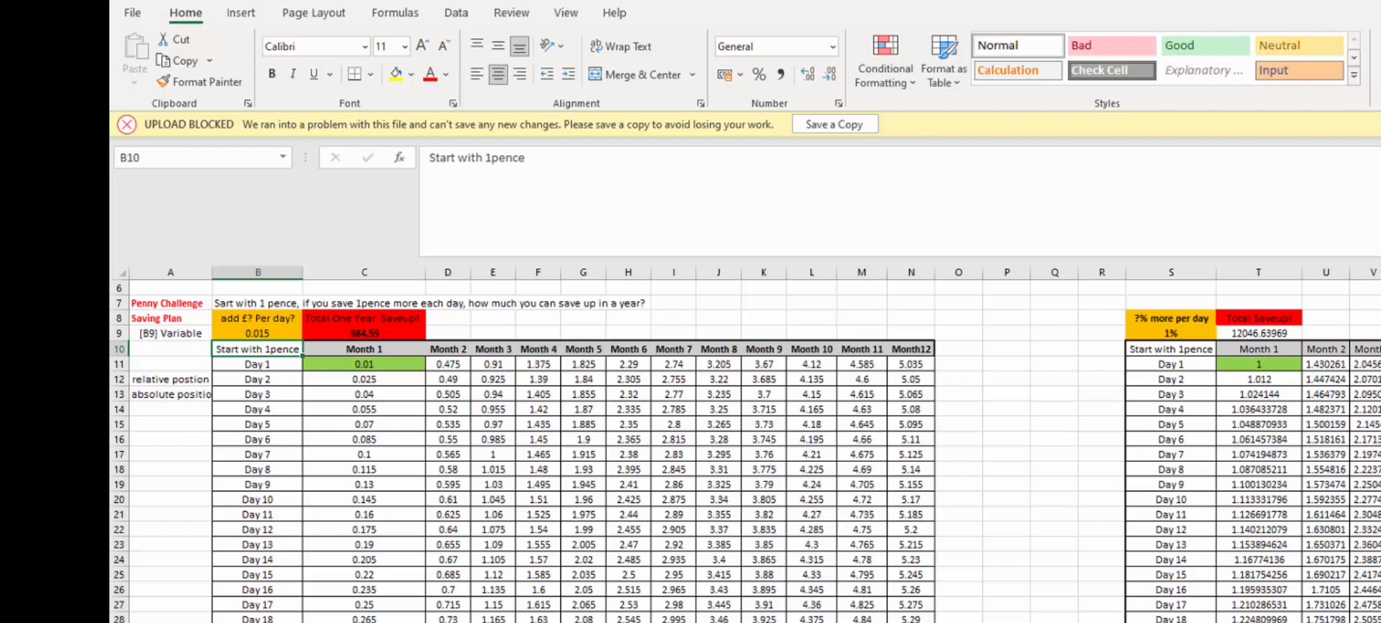
Examine the last Month 12 cell N41, the starting amount in C11 and the monthly SUM formulas in C42 and D42
left_click(911, 621)
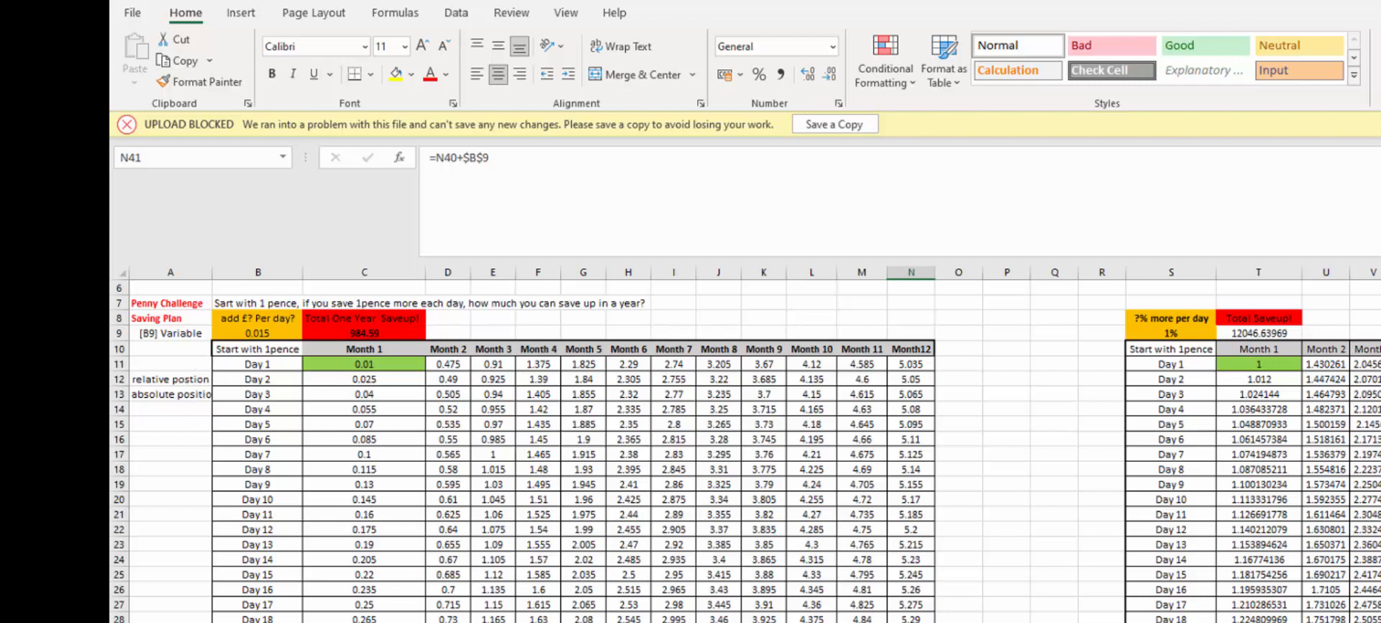
left_click(376, 364)
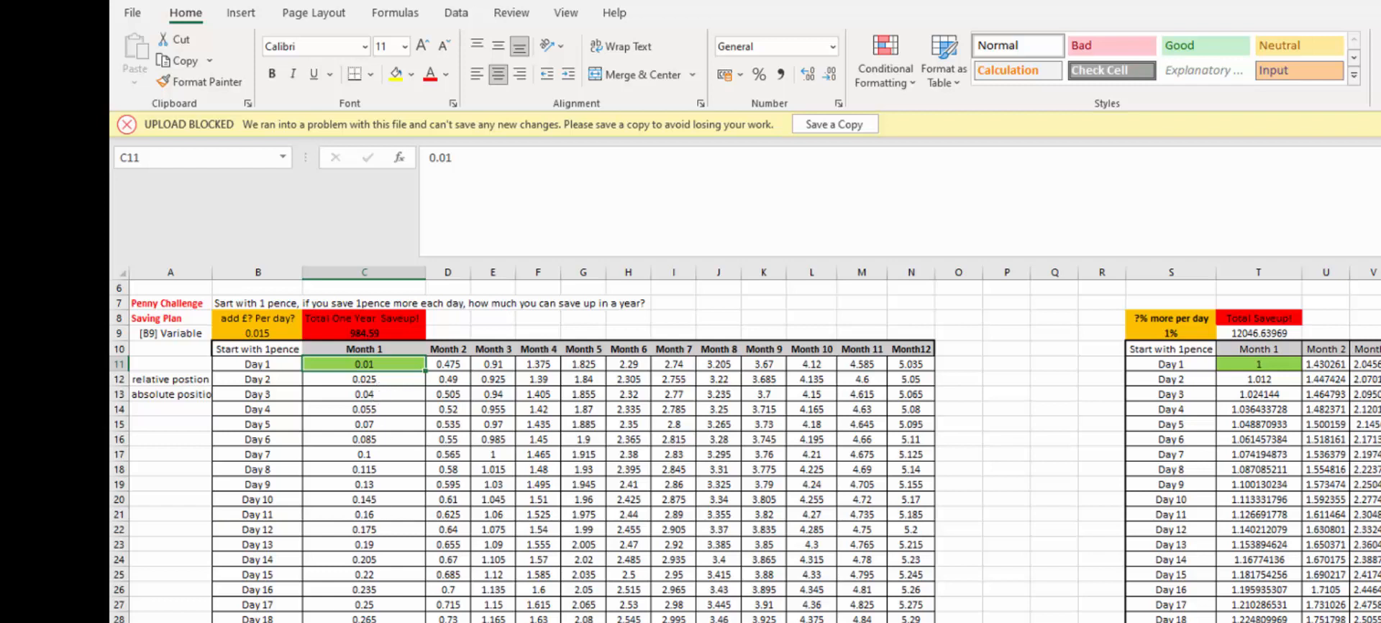
left_click(383, 620)
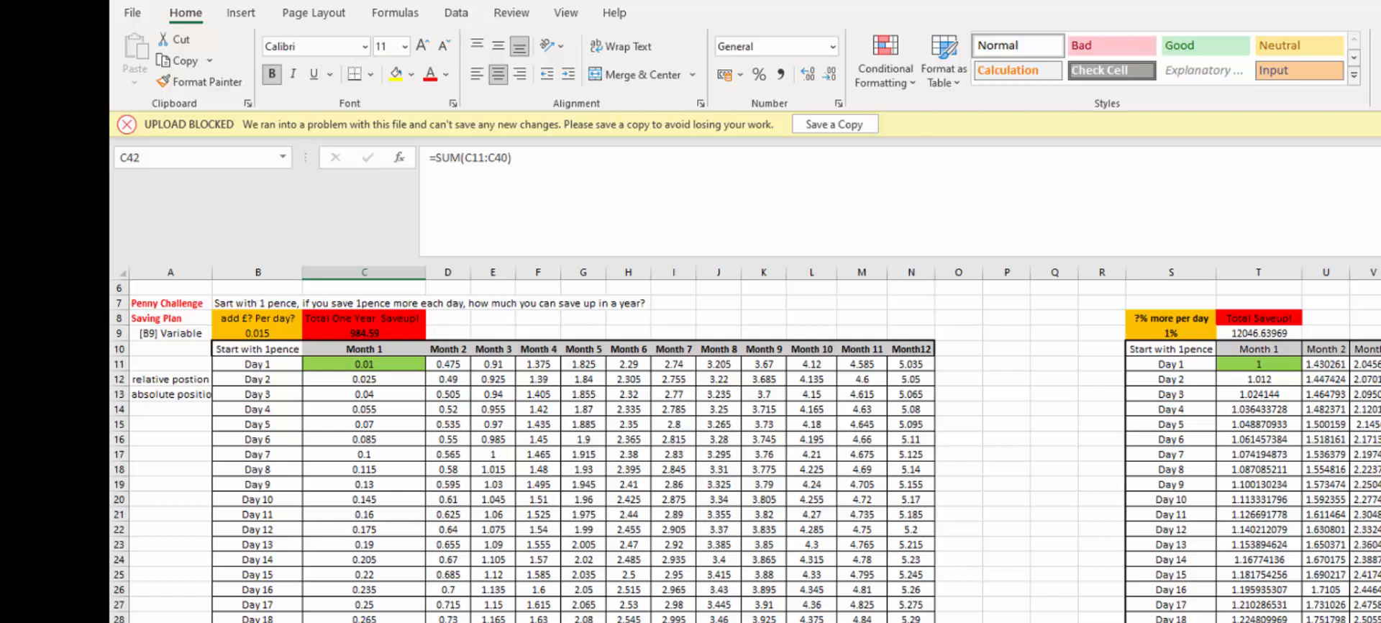
key("Right")
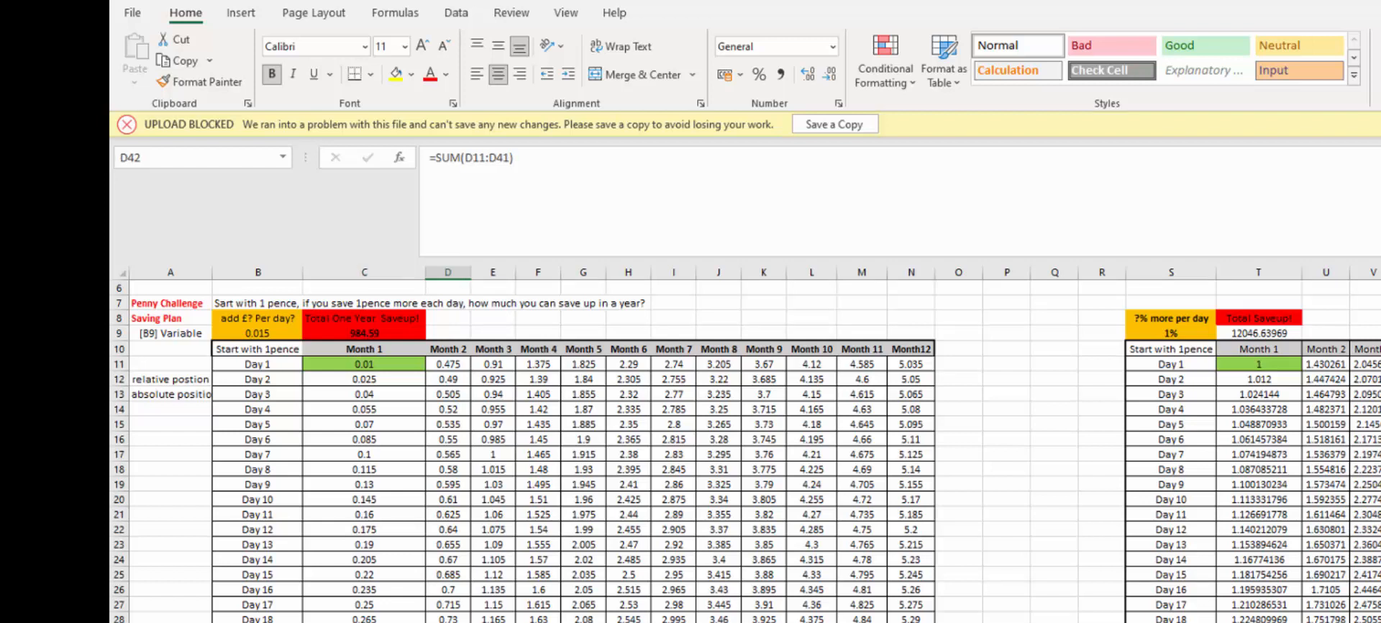
Review the daily formulas in the monthly table, such as C14 and H18, and the yearly total's SUM formula in C9
left_click(320, 407)
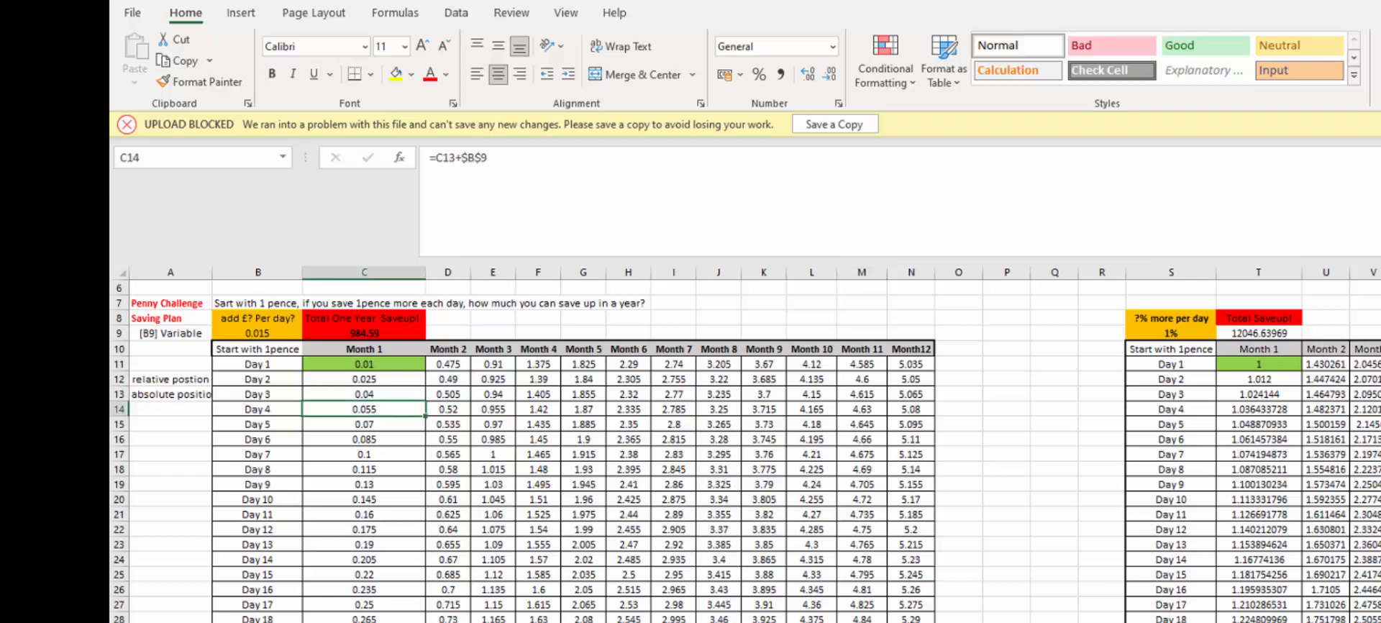
scroll(496, 617, "up", 1)
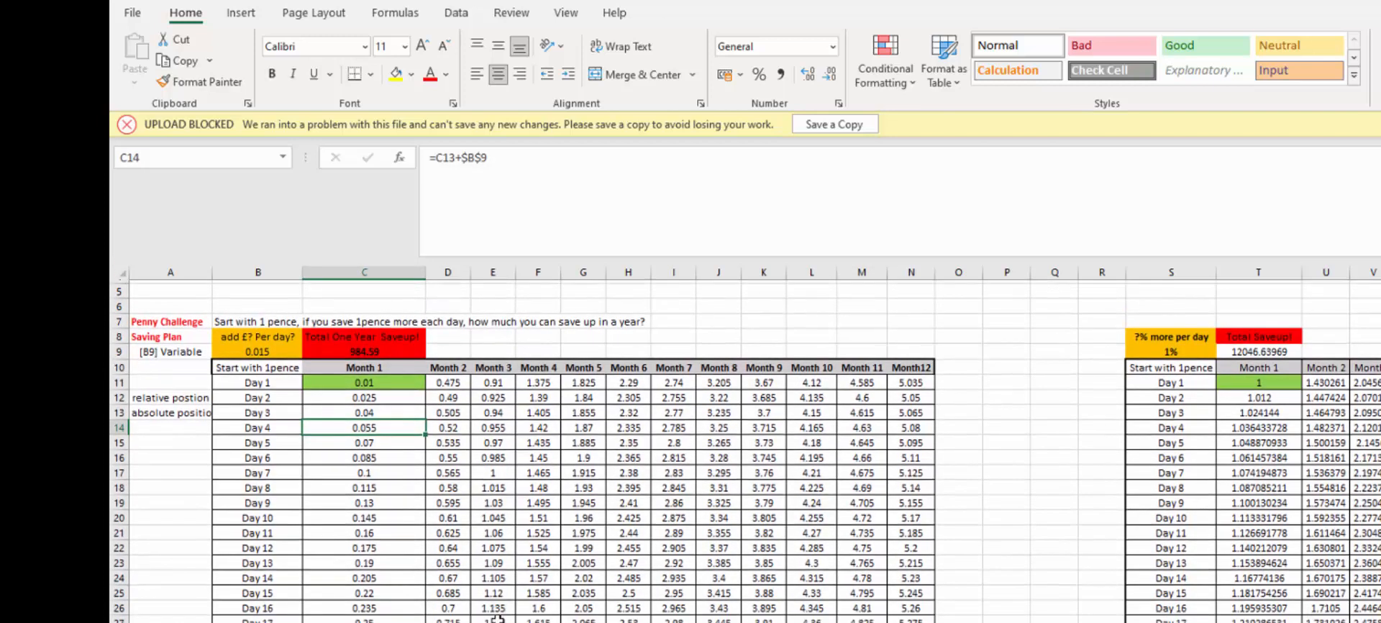
scroll(496, 617, "down", 1)
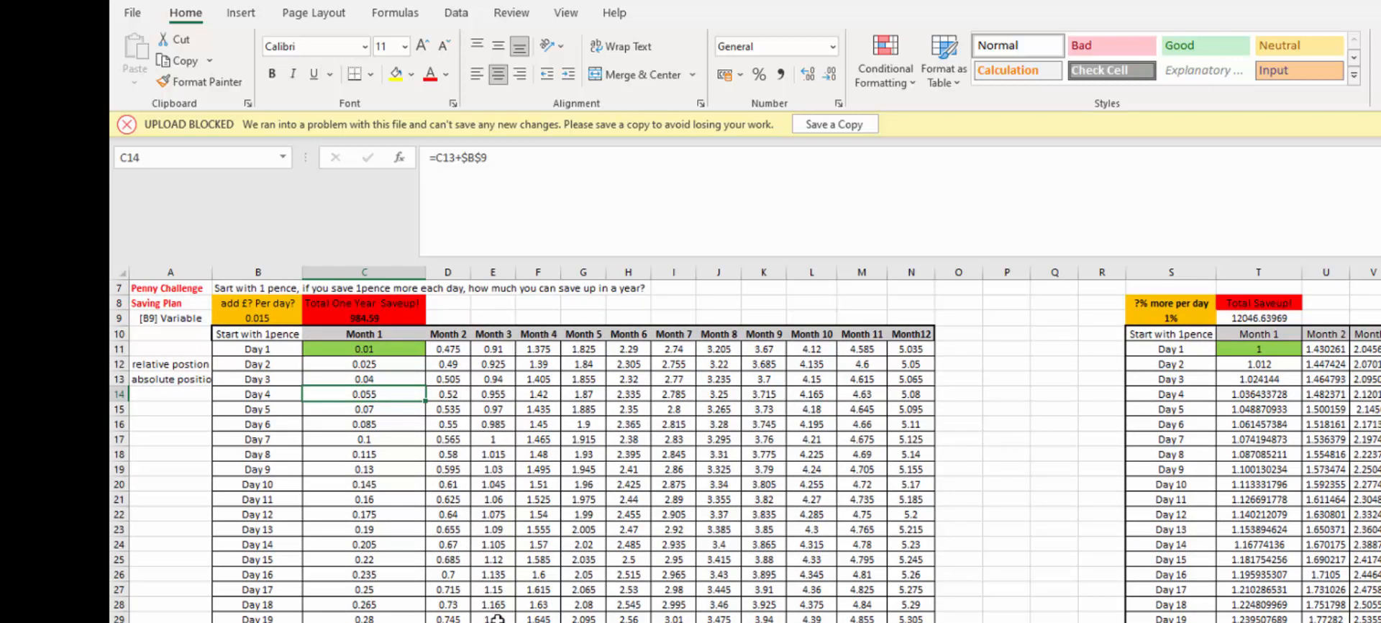
scroll(496, 617, "up", 1)
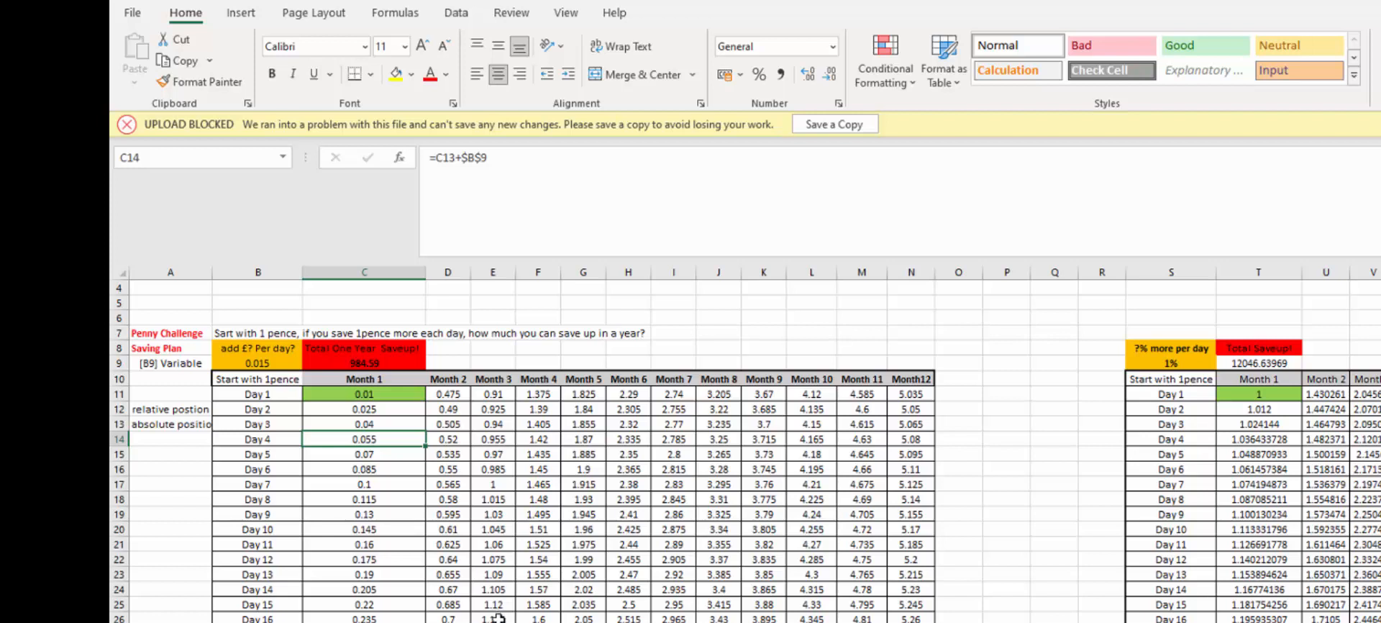
left_click(407, 367)
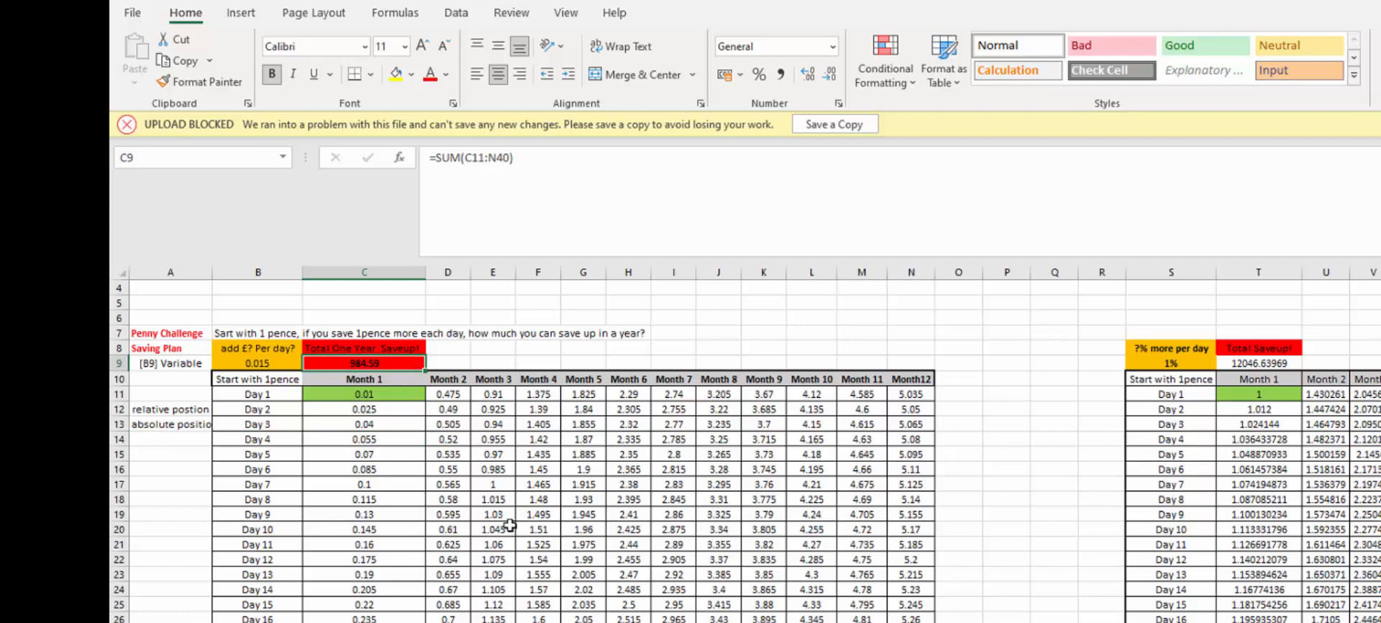
left_click(452, 502)
left_click(638, 501)
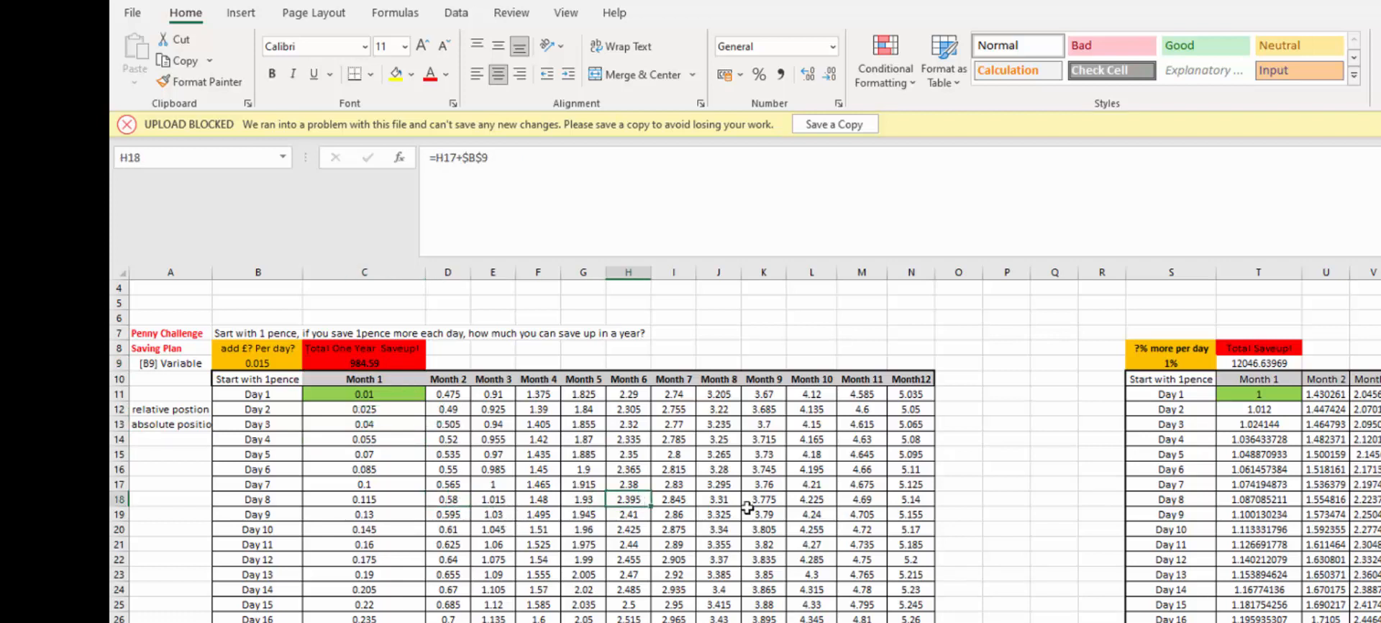
left_click(748, 511)
left_click(382, 364)
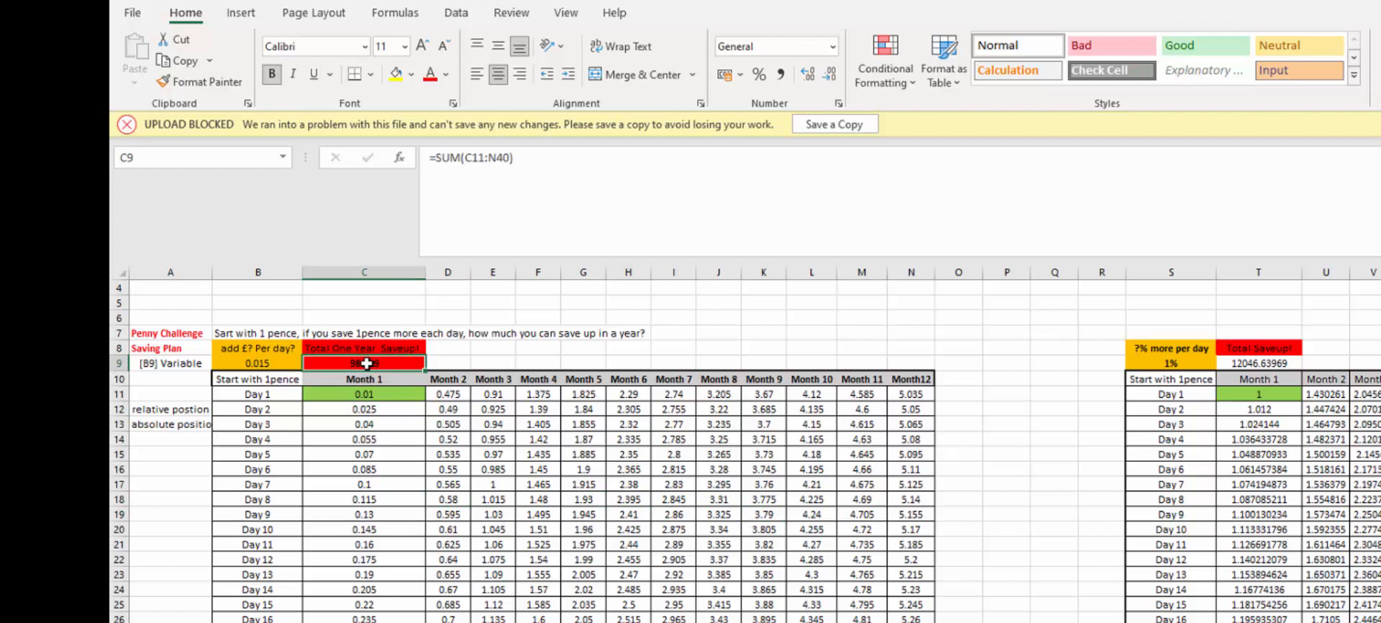
Examine the penny challenge savings table, checking the Month 1 daily formulas down the column
key("Down")
key("Down")
key("Down")
key("Down")
key("Down")
key("Down")
key("Down")
key("Down")
key("Down")
key("Down")
key("Down")
key("Down")
key("Down")
key("Down")
key("Down")
key("Down")
key("Down")
key("Down")
key("Down")
key("Down")
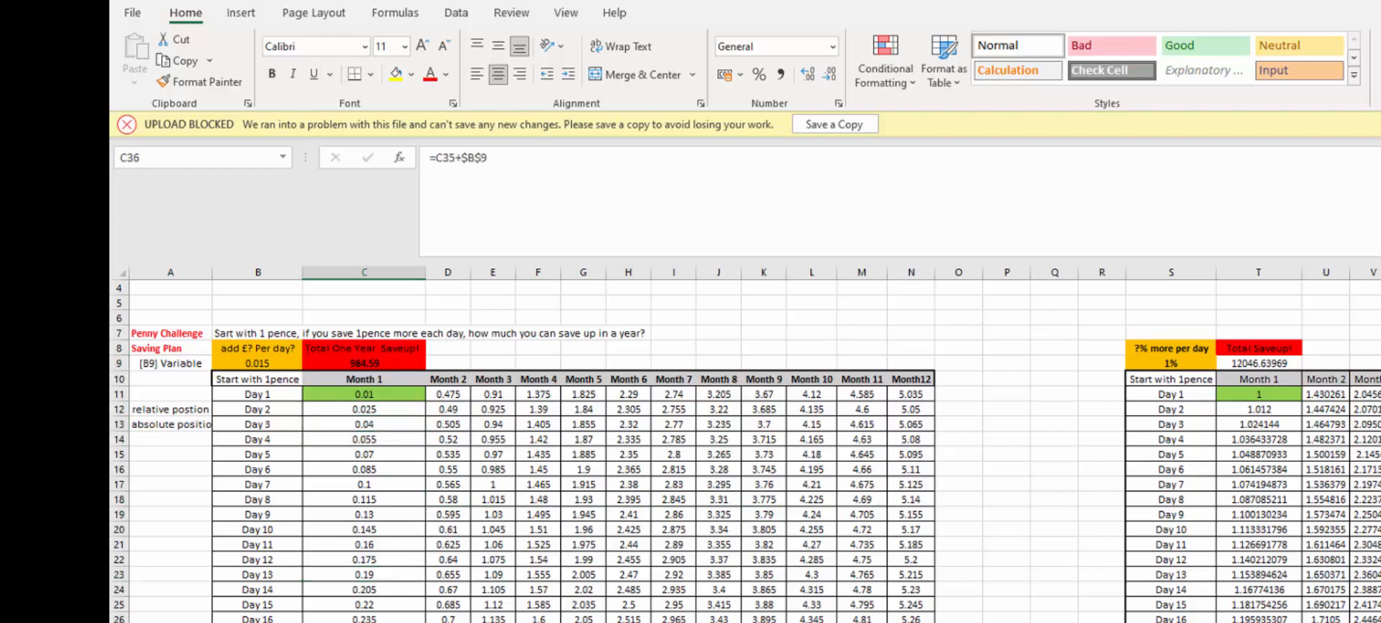
scroll(745, 450, "down", 1)
scroll(745, 451, "up", 1)
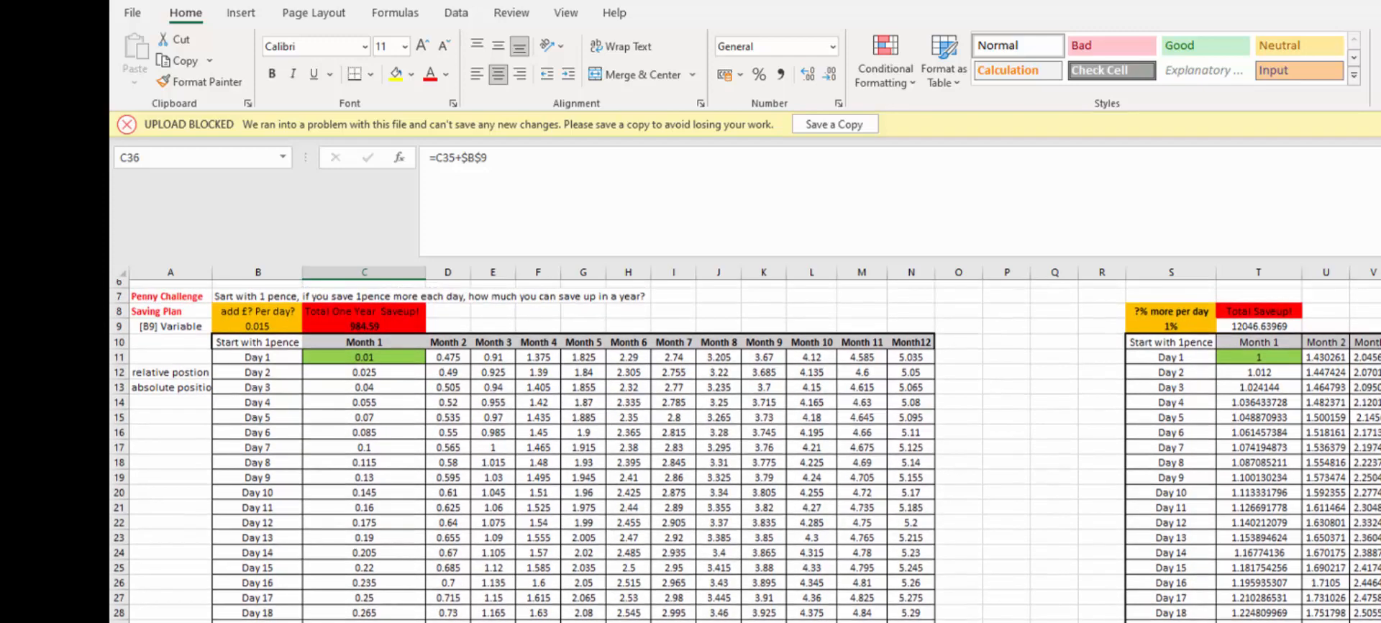
scroll(746, 450, "down", 1)
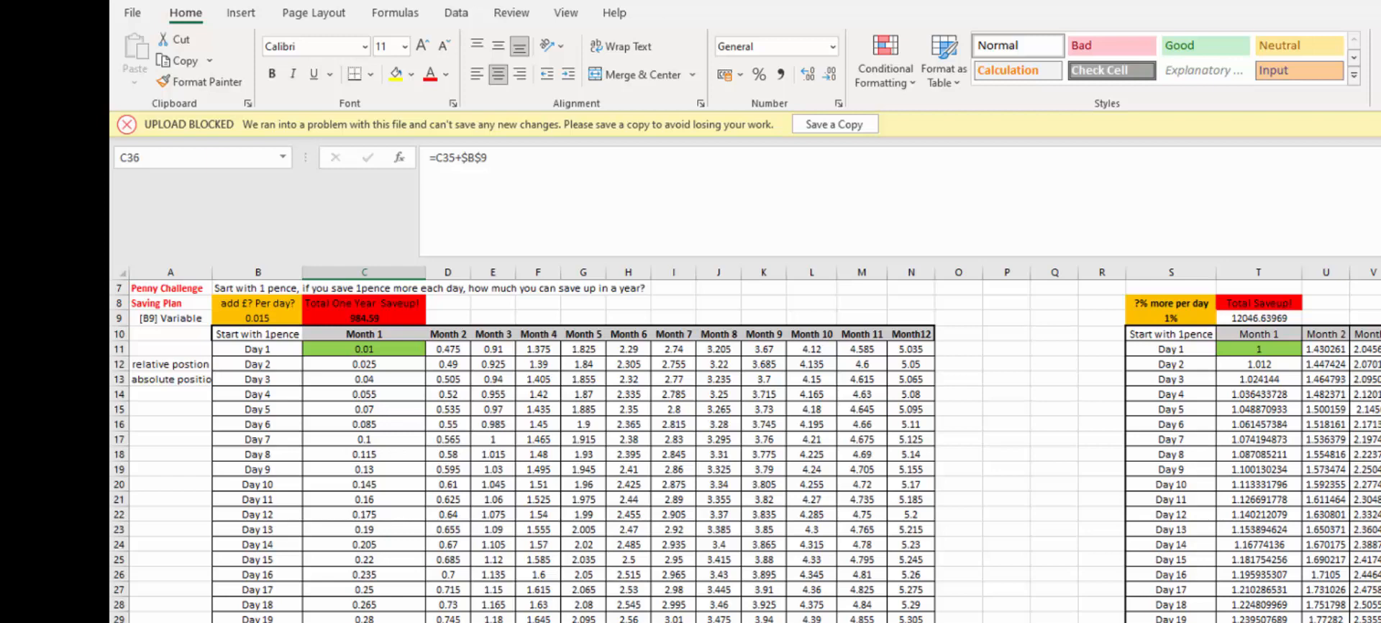
scroll(747, 452, "up", 1)
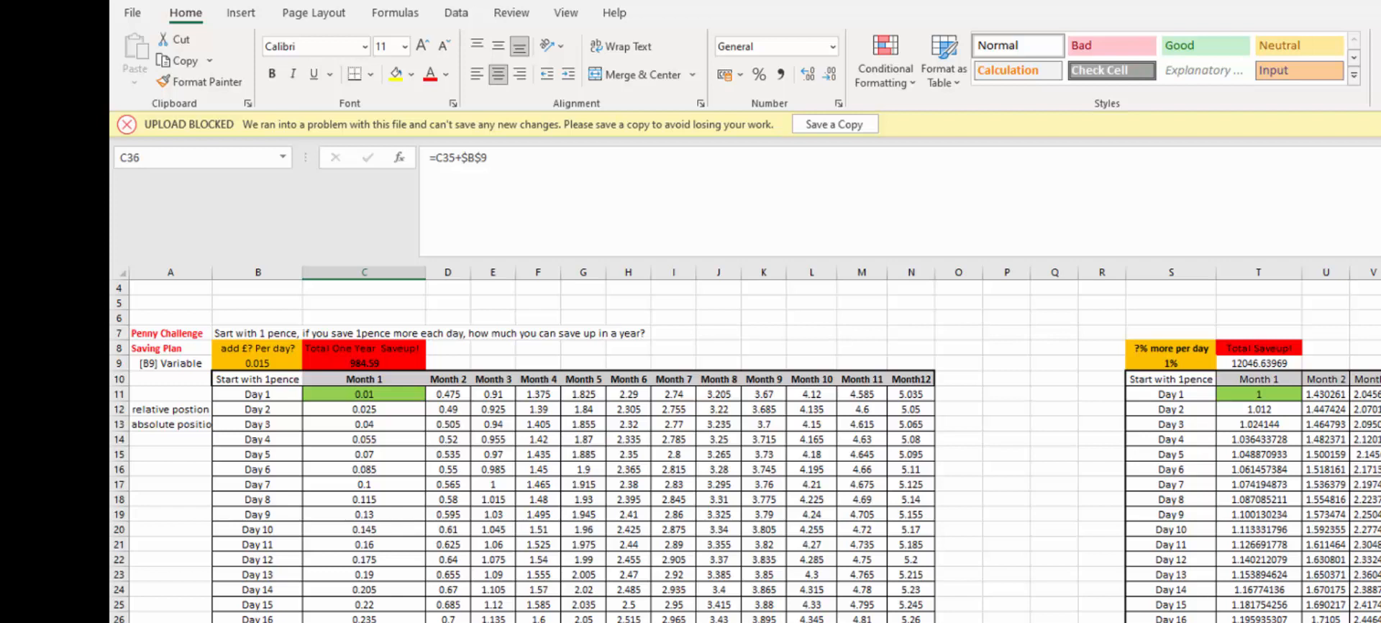
left_click(364, 622)
scroll(745, 451, "down", 1)
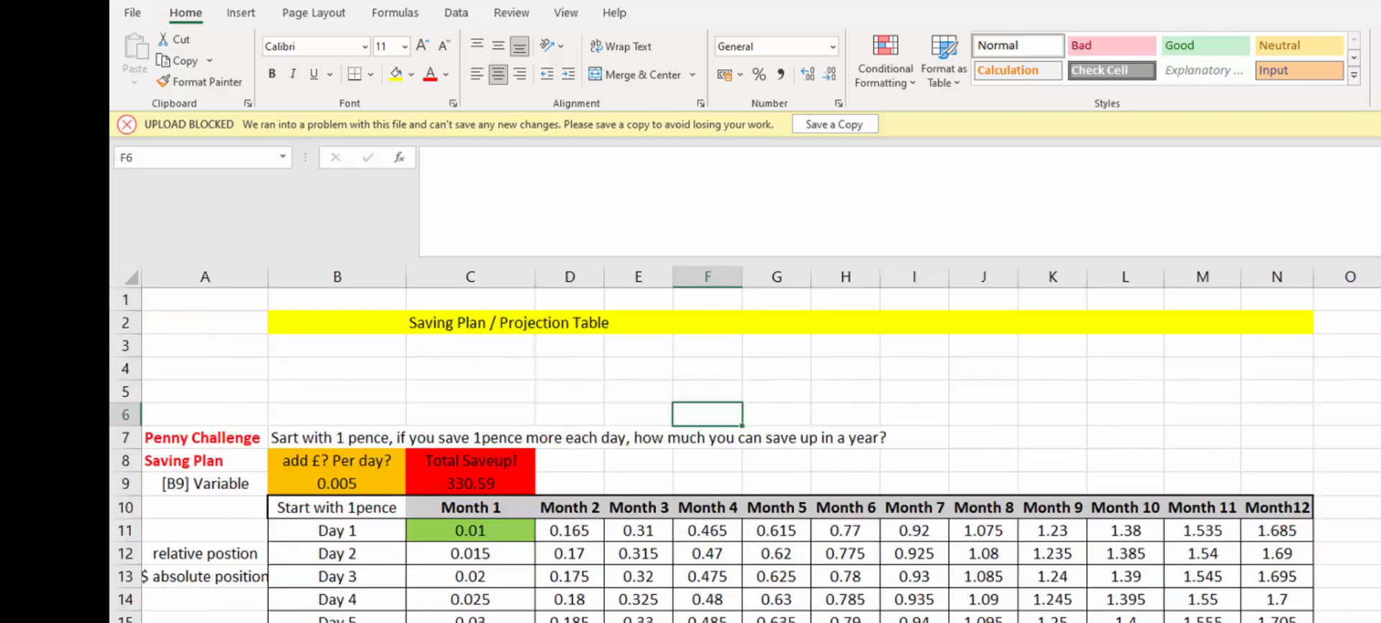
scroll(745, 455, "down", 1)
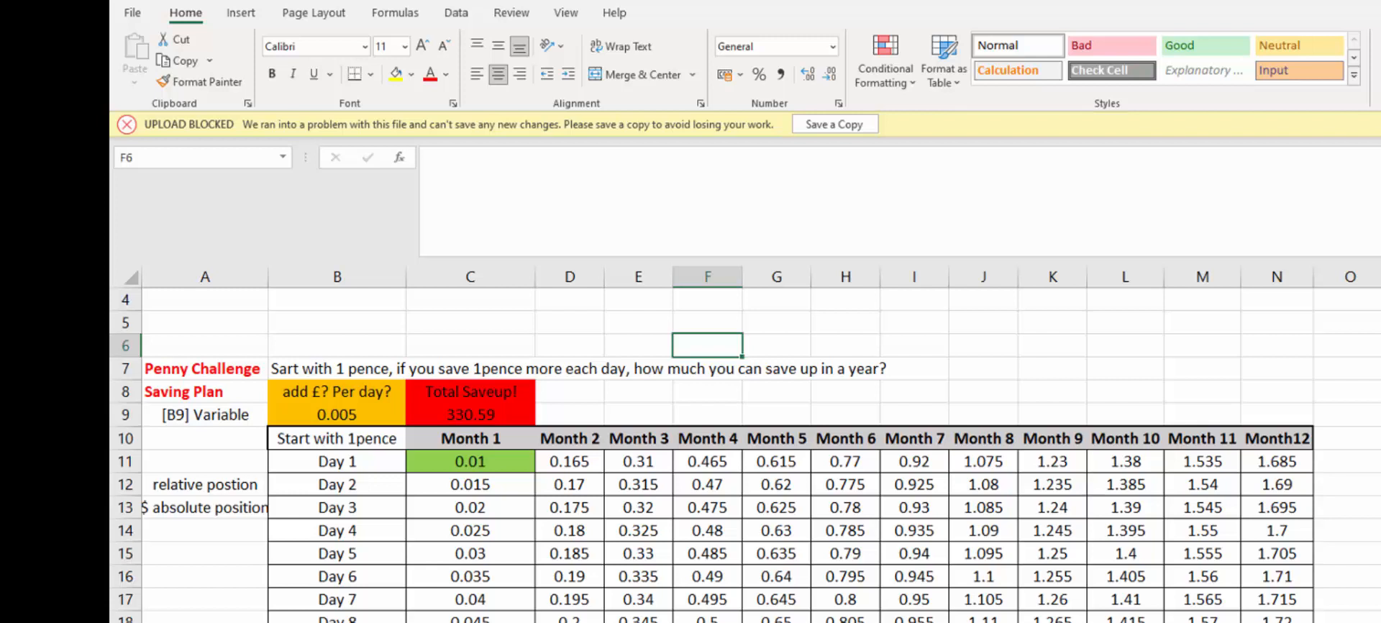
Clear all daily amounts in the Month 1 to Month 12 columns, starting from Day 1 in C11
left_click(337, 622)
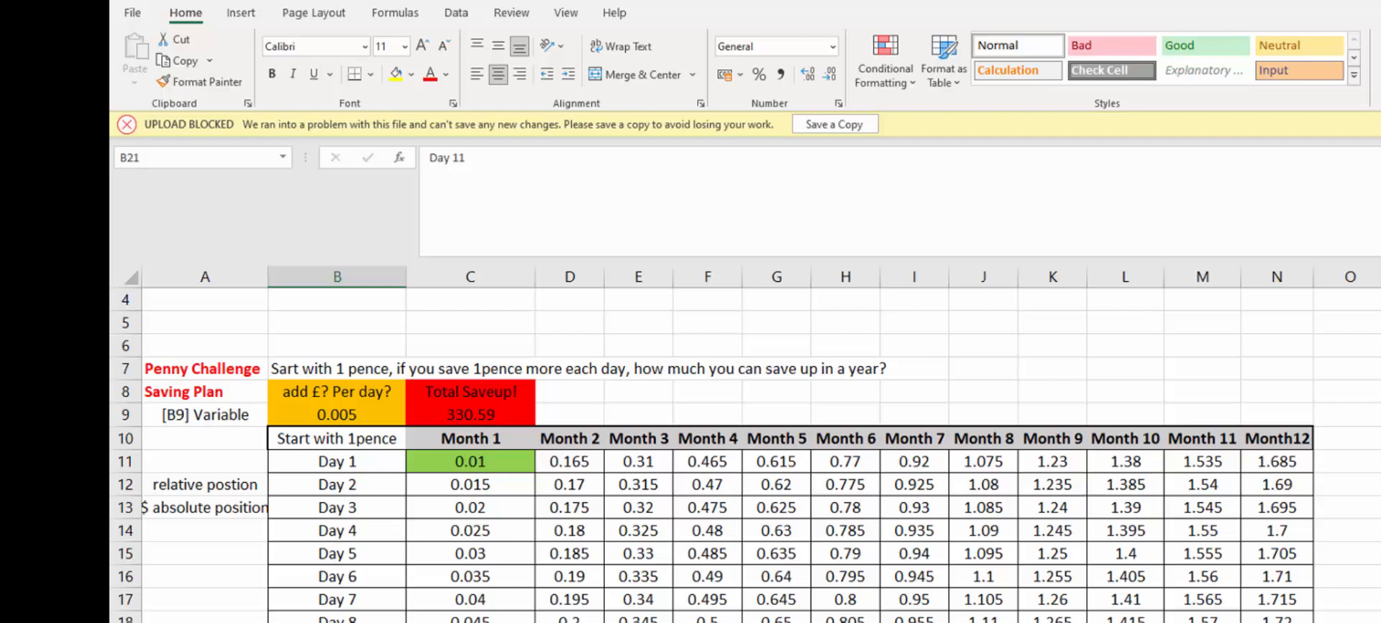
left_click(481, 622)
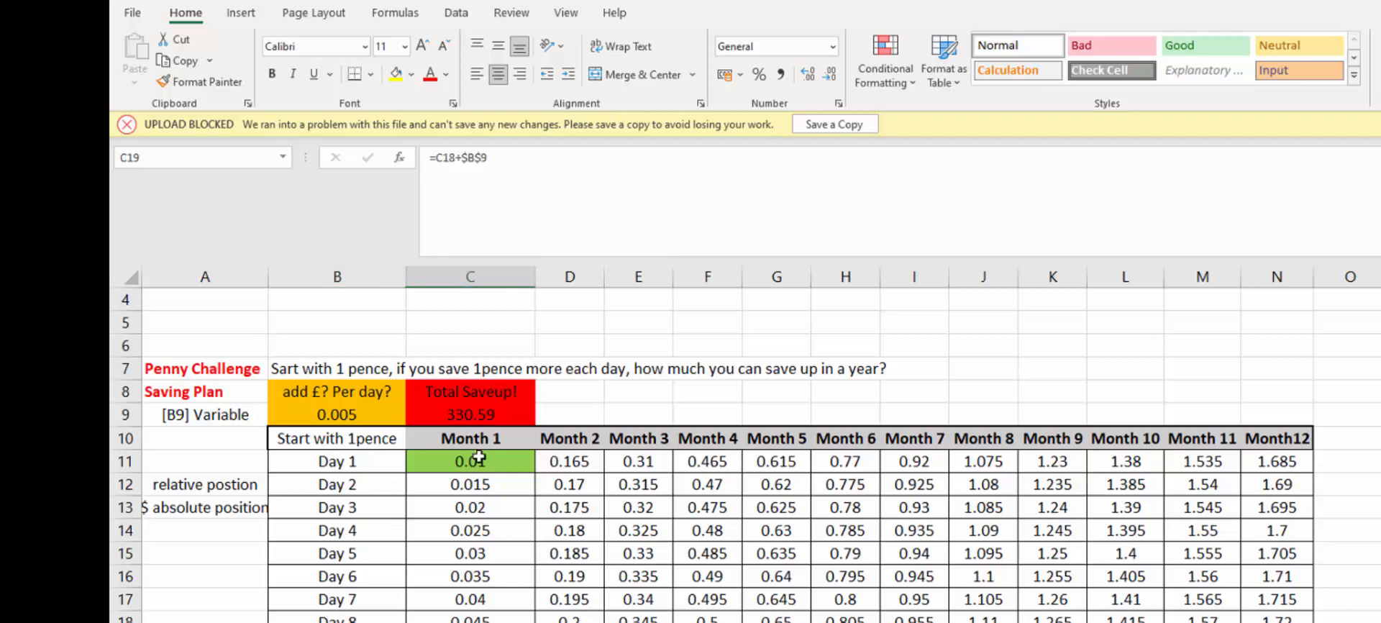
left_click_drag(479, 457, 978, 615)
scroll(978, 615, "down", 4)
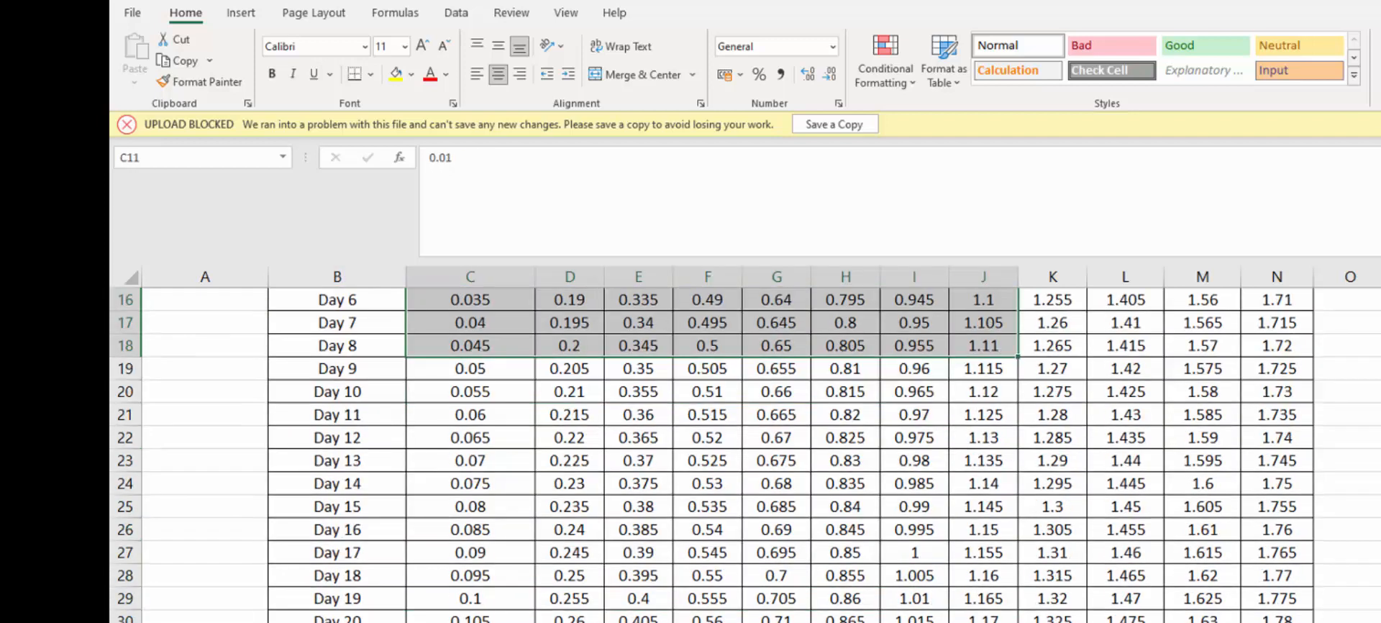
scroll(979, 615, "down", 3)
left_click(1277, 622, "shift")
key("Delete")
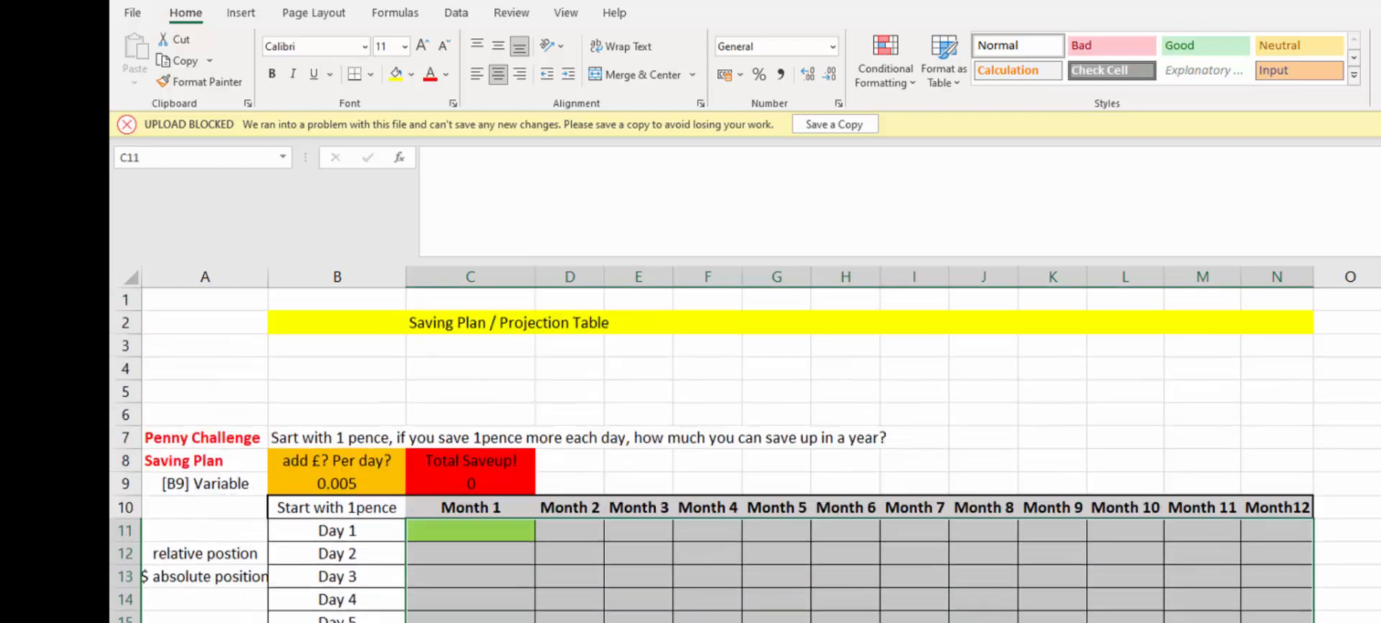
left_click(497, 595)
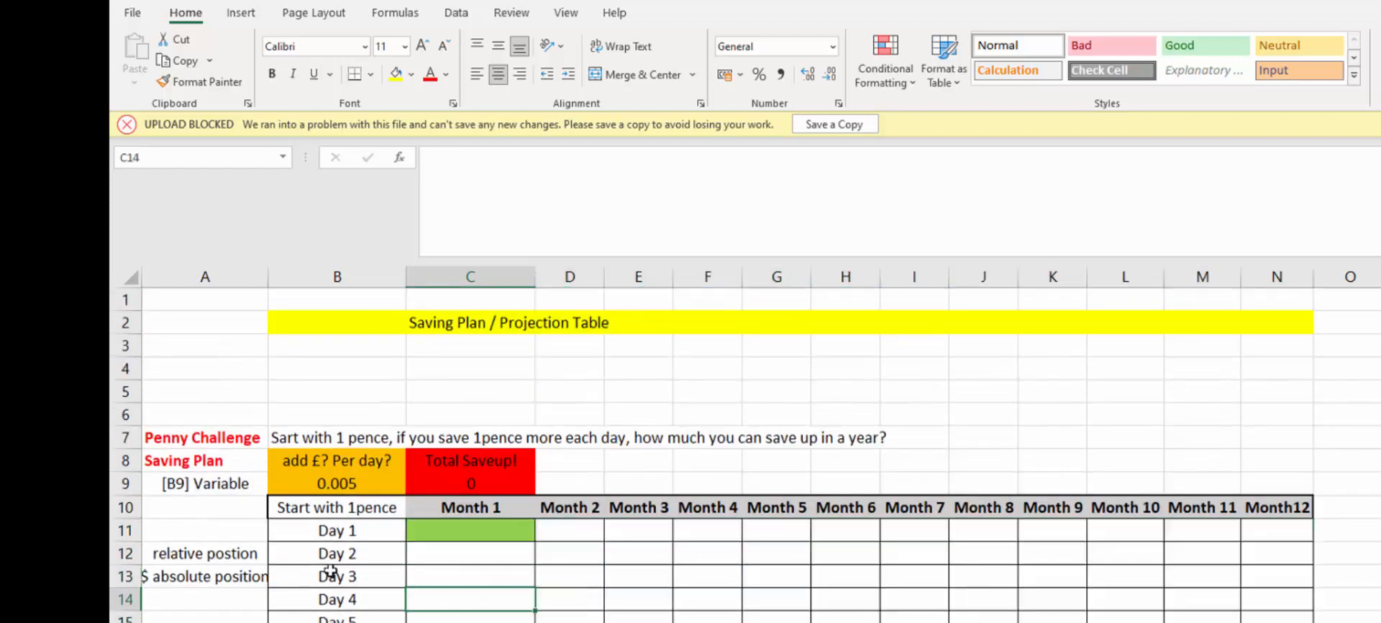
Set the amount added per day in B9 to 0.01 and widen column A to fit its text
left_click(348, 484)
type("0.01")
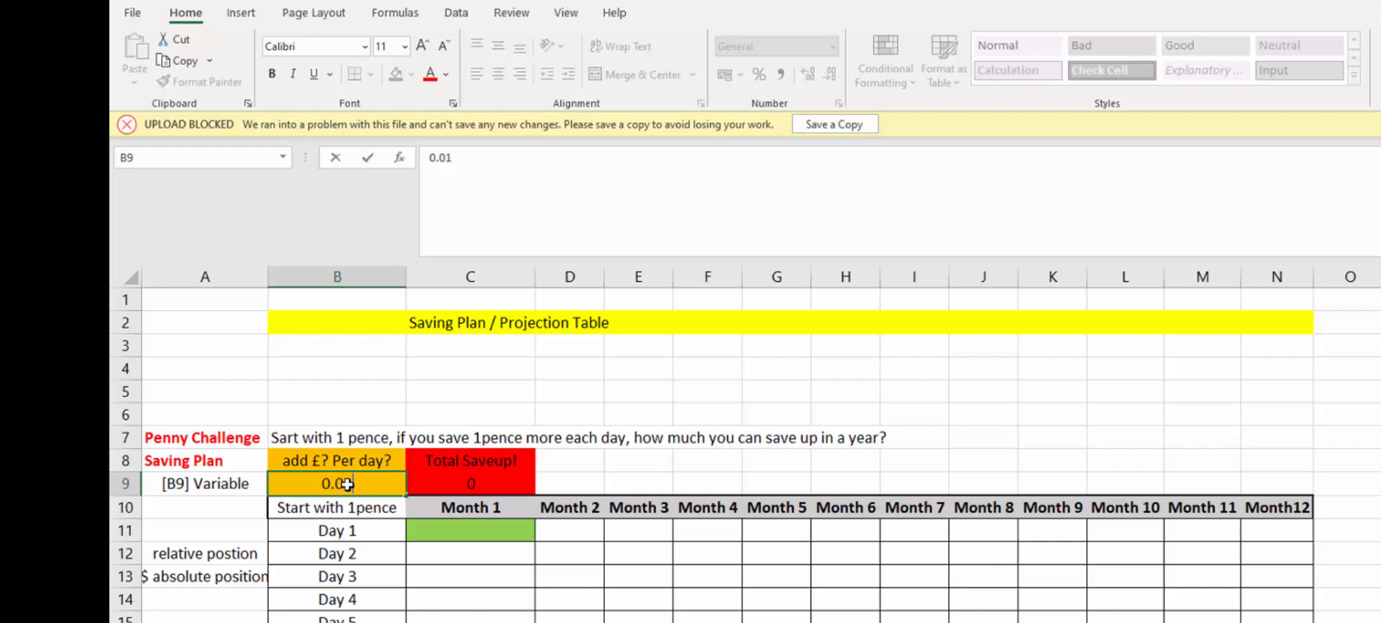
key("Return")
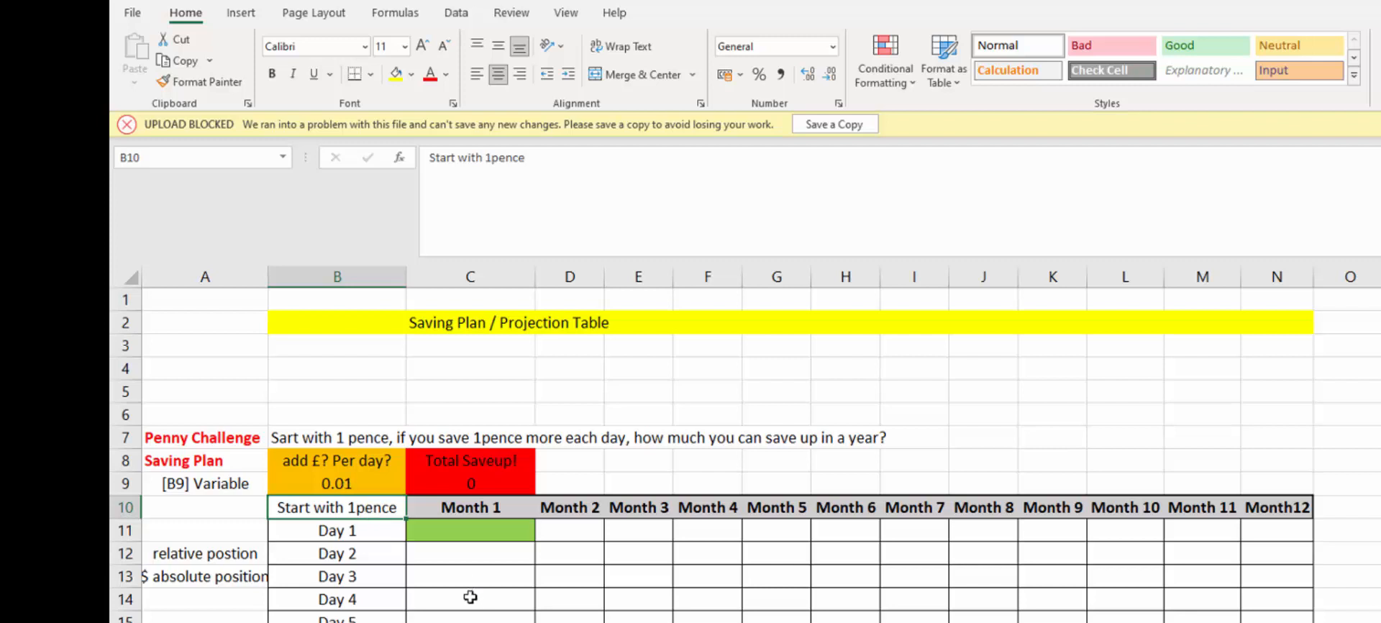
double_click(268, 276)
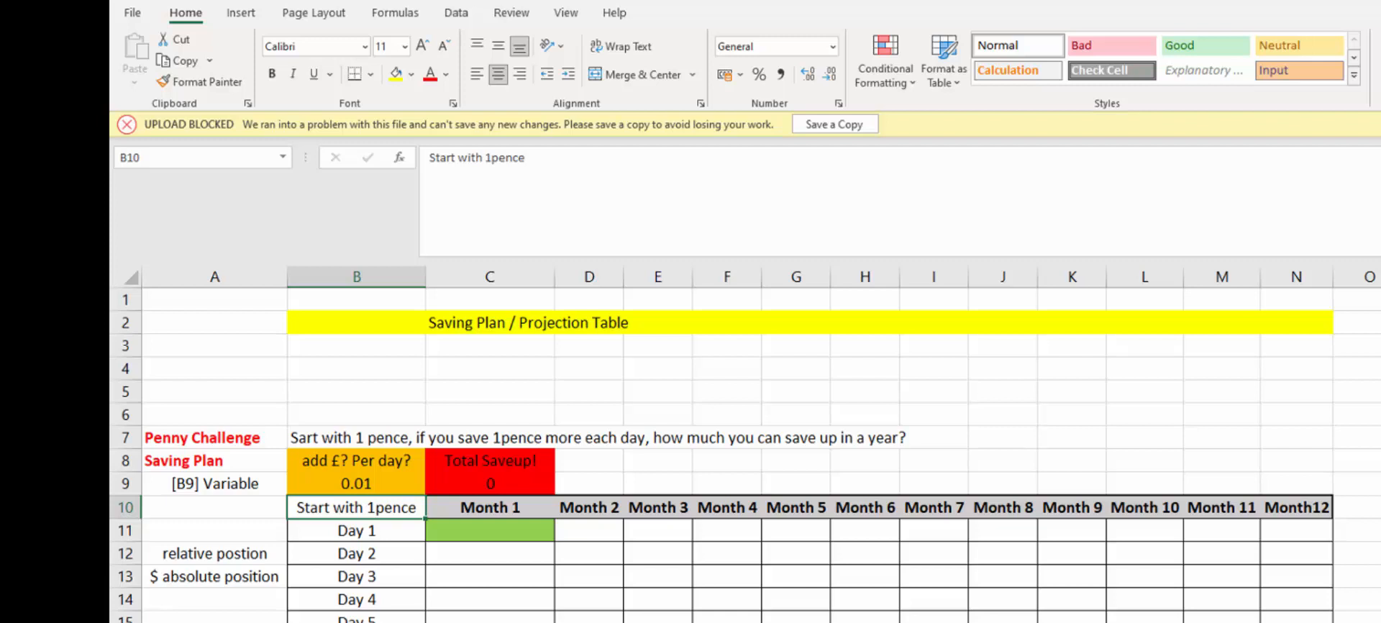
Replace the text in cell B10 with "Principal"
left_click_drag(345, 507, 1317, 508)
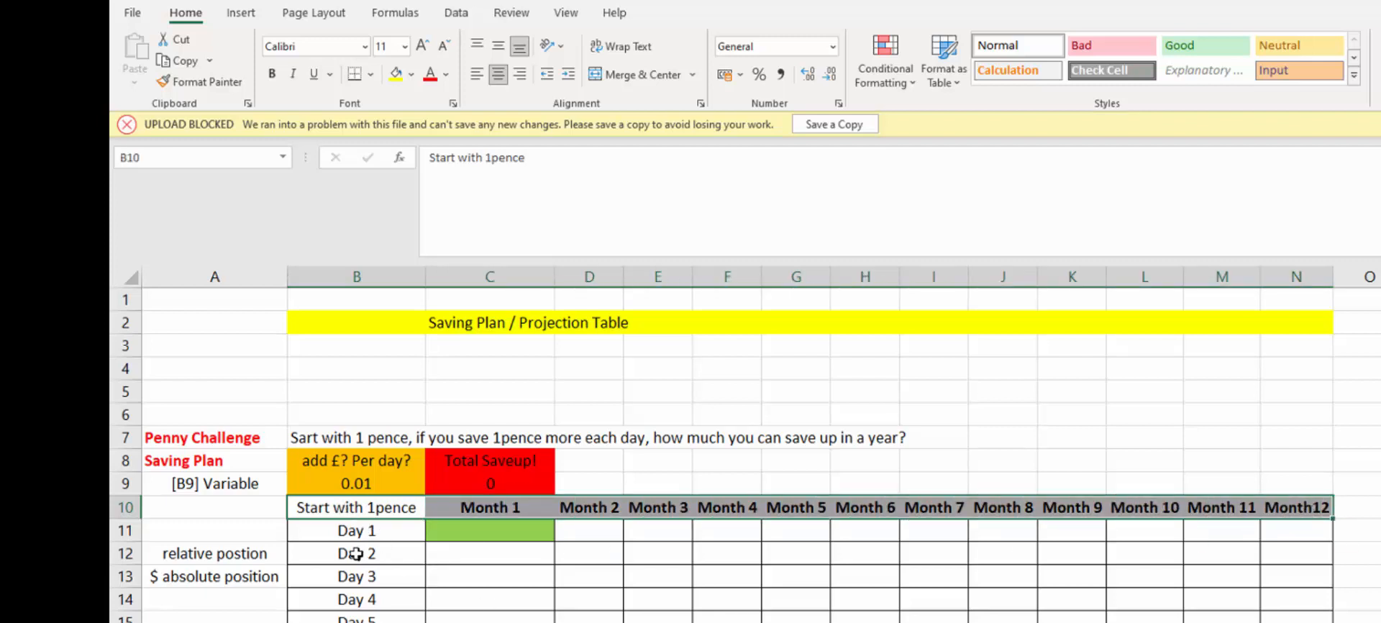
left_click(362, 509)
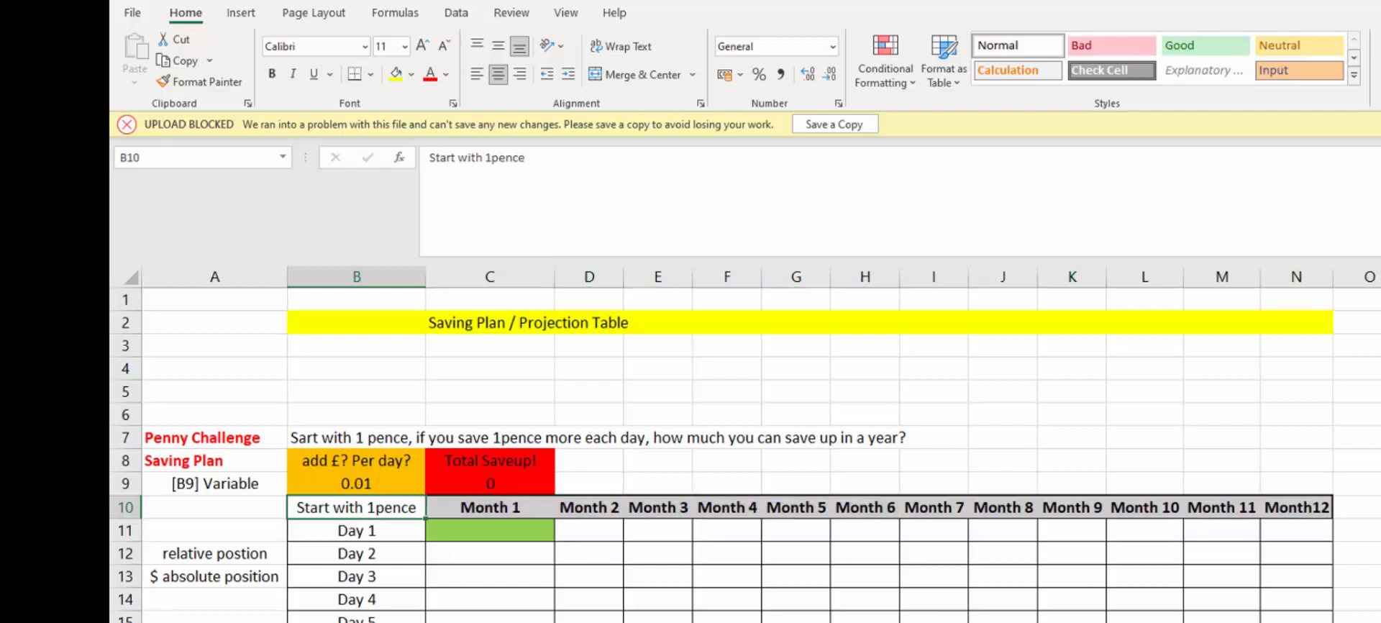
type("Pin")
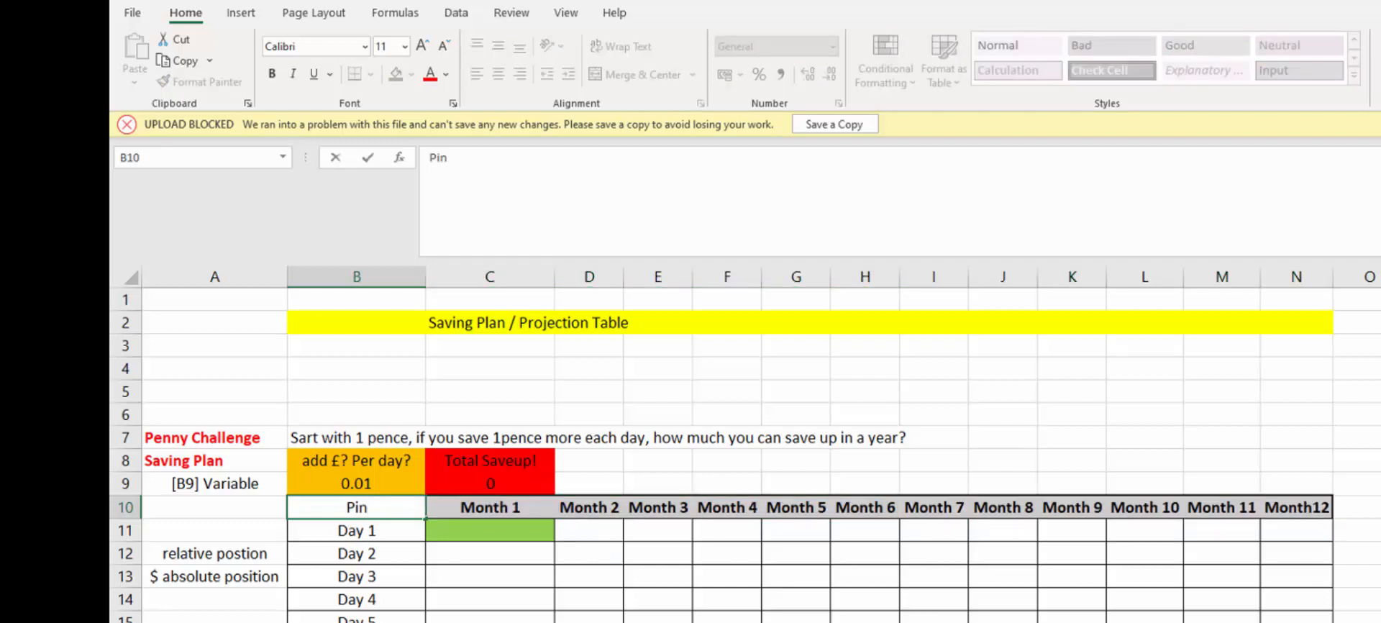
type("ci")
key("BackSpace")
key("BackSpace")
key("BackSpace")
key("BackSpace")
type("ricipal")
key("BackSpace")
key("BackSpace")
key("BackSpace")
key("BackSpace")
type("ipal")
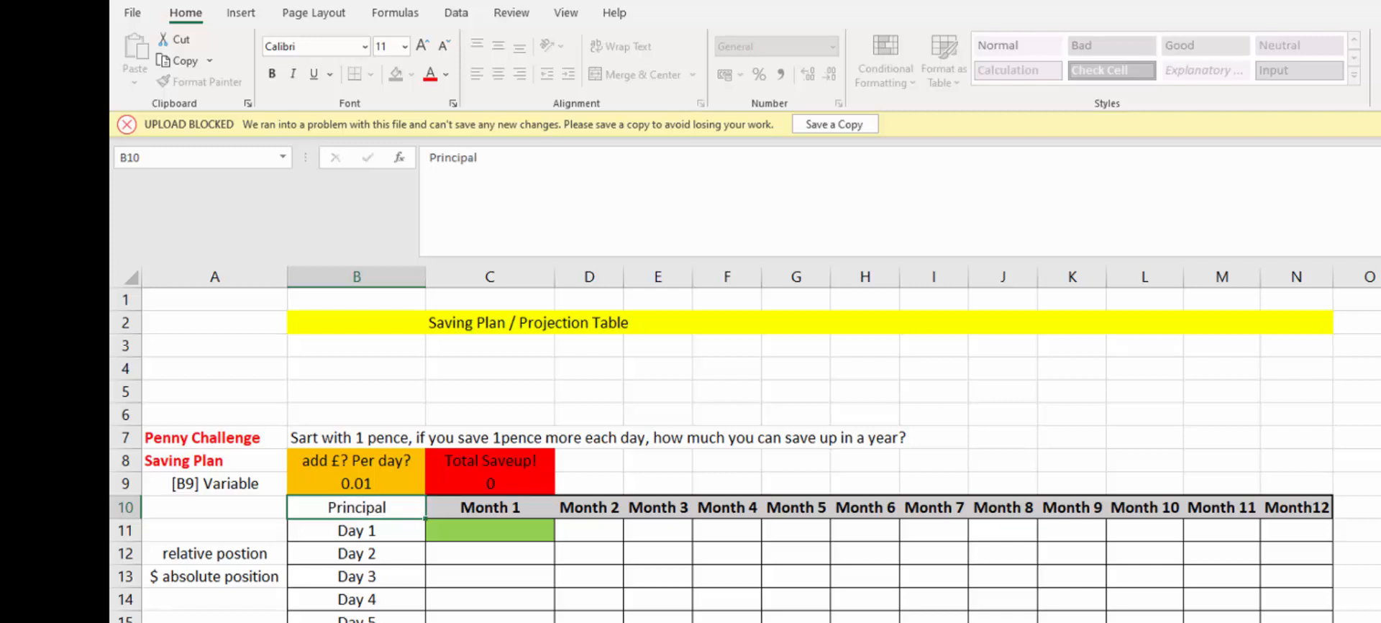
key("Return")
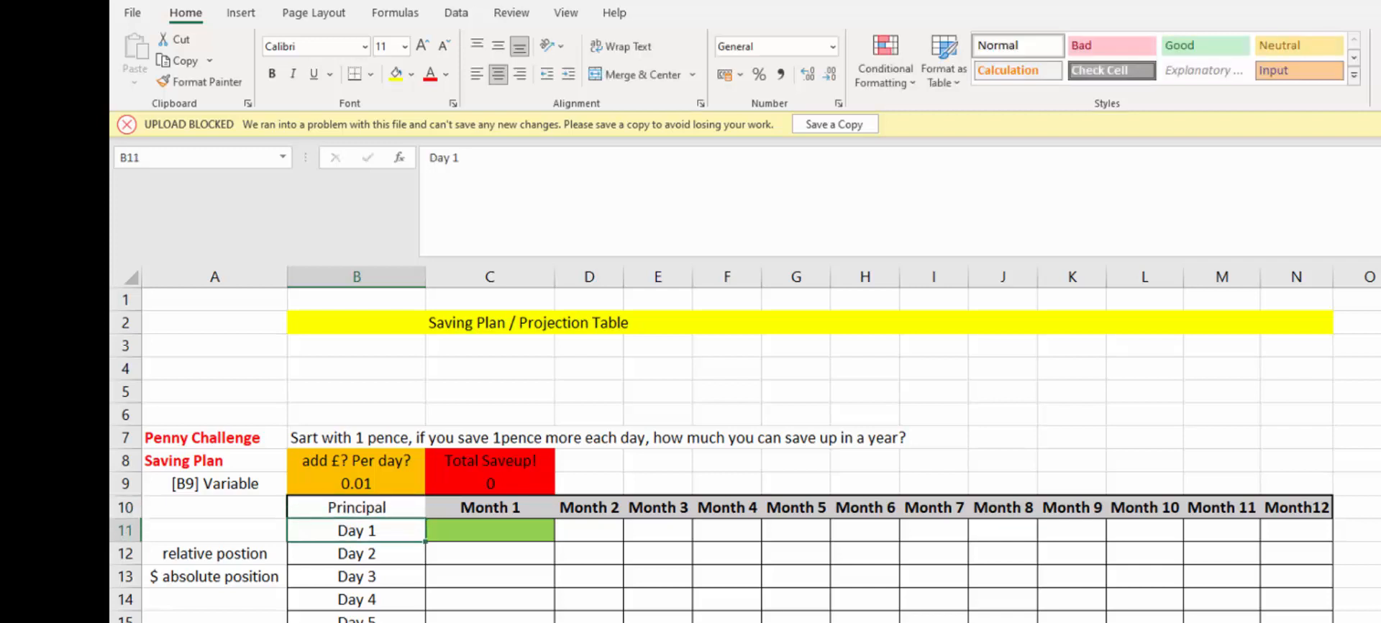
Fill the per-day variable cell B9 with light blue
left_click(379, 484)
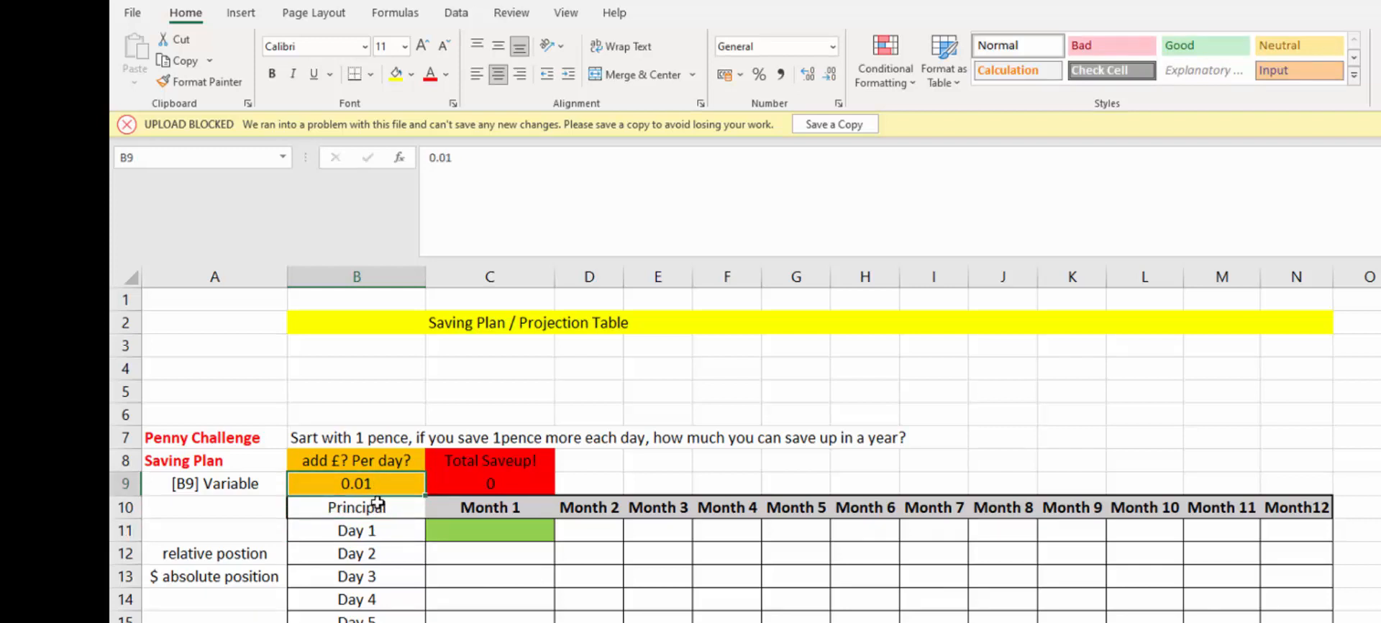
left_click(411, 74)
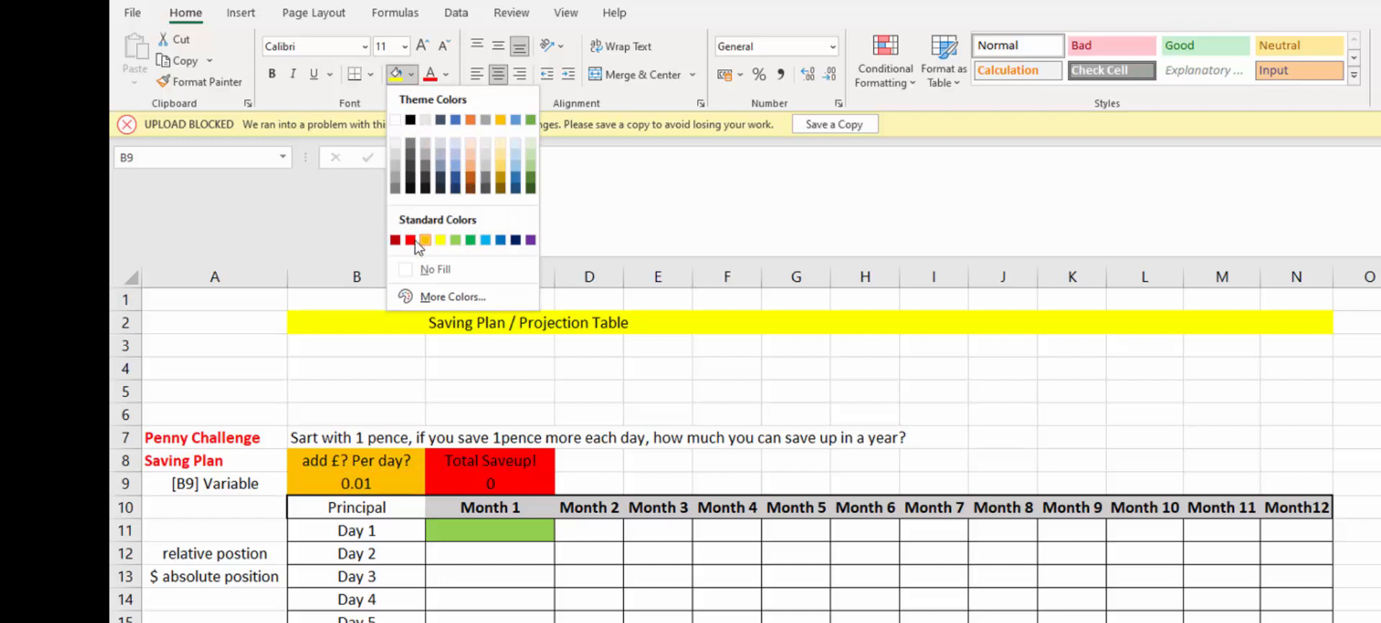
left_click(487, 240)
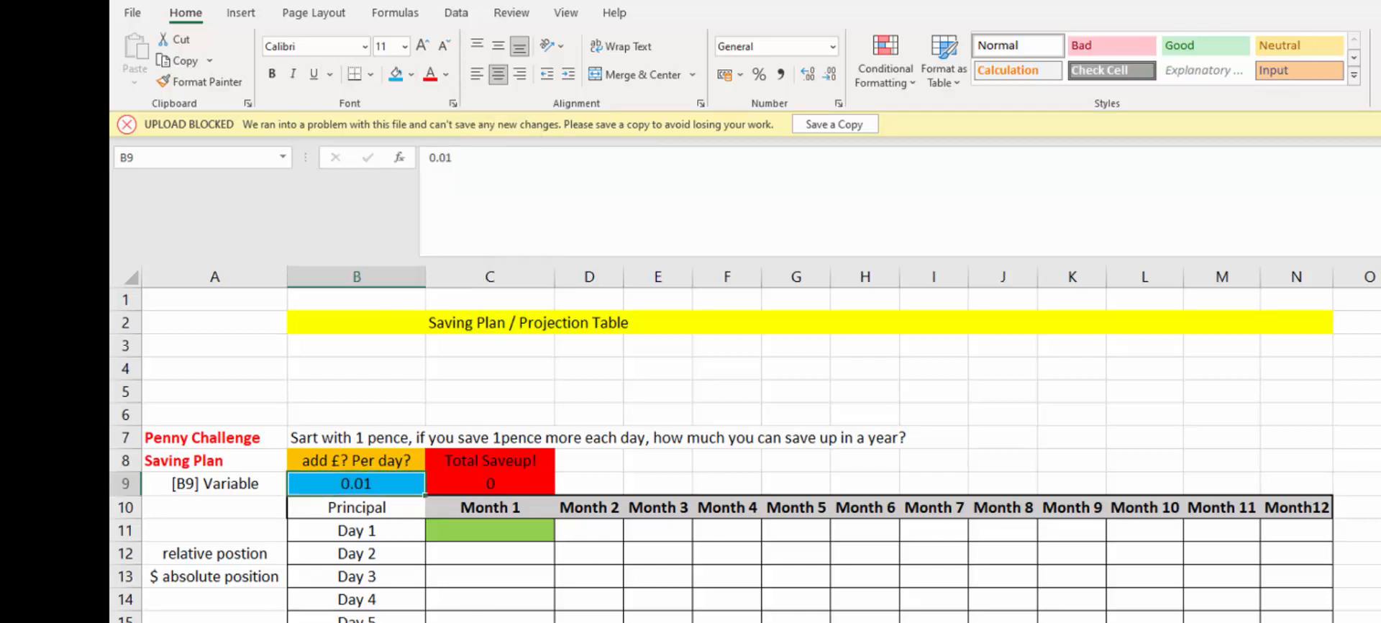
left_click(369, 484)
Fill the Principal cell B10 with the standard green colour
left_click(409, 513)
left_click(414, 76)
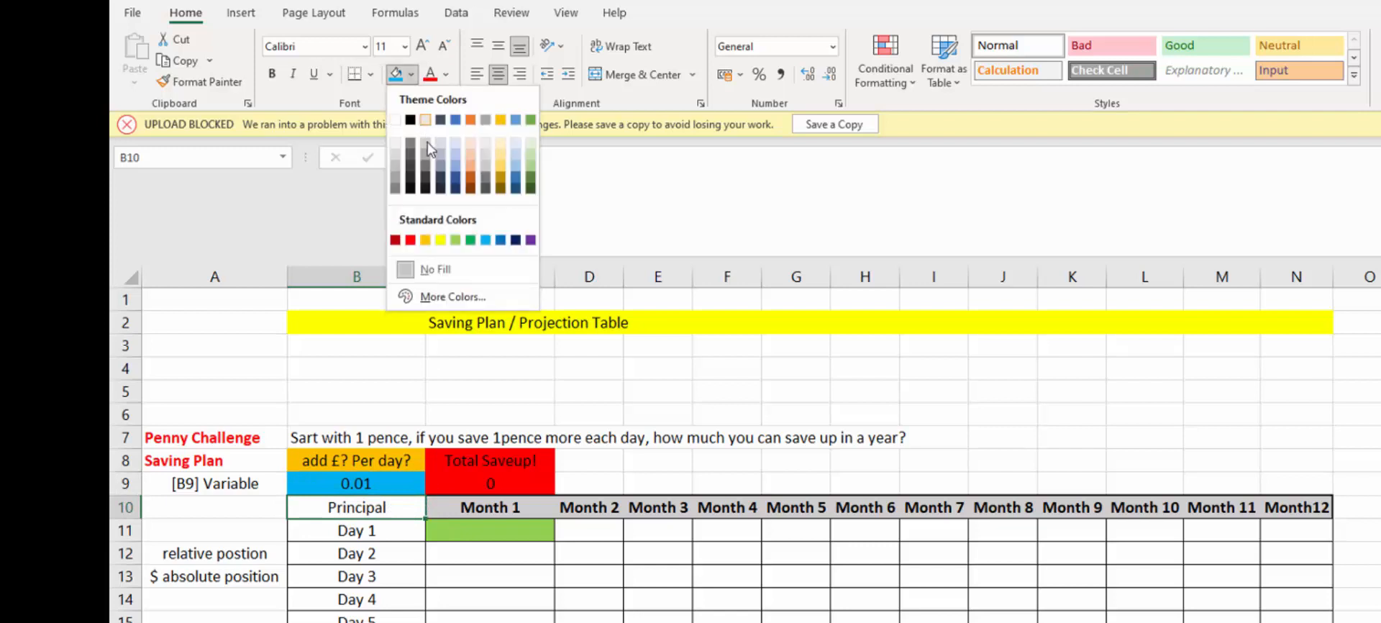
left_click(470, 238)
Enter 0.01 as the Day 1 amount for Month 1 in C11
left_click(497, 533)
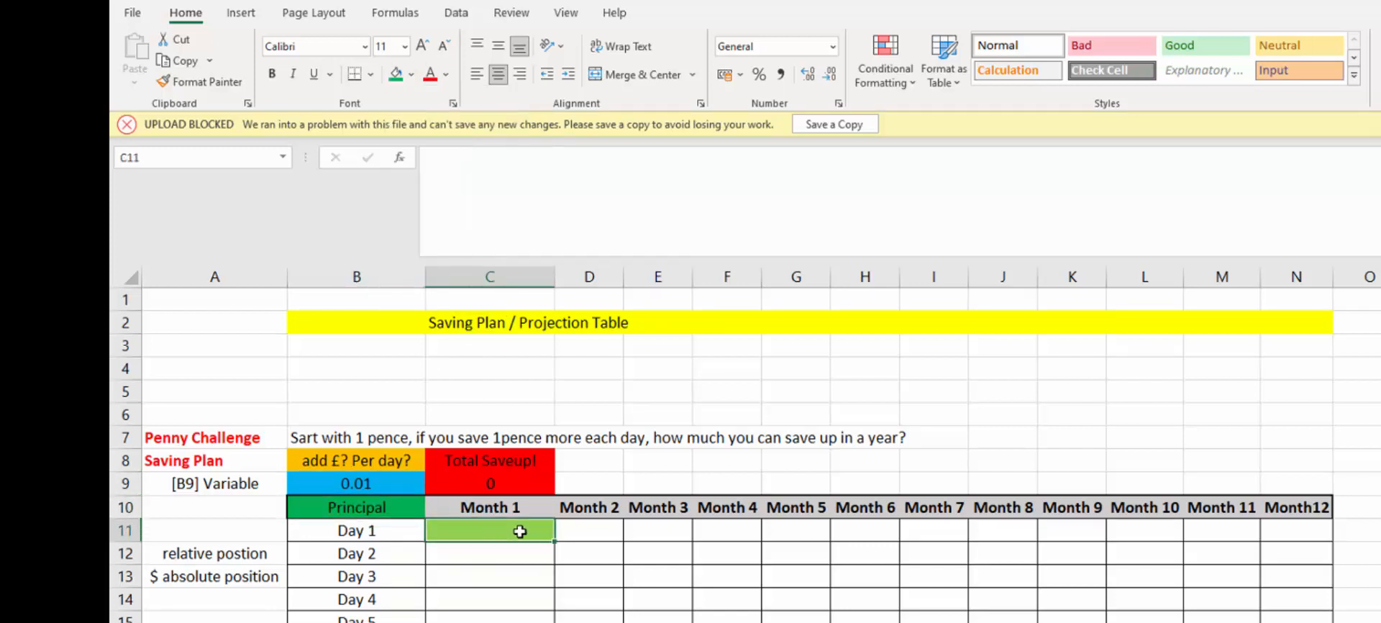
type("0.01")
key("Return")
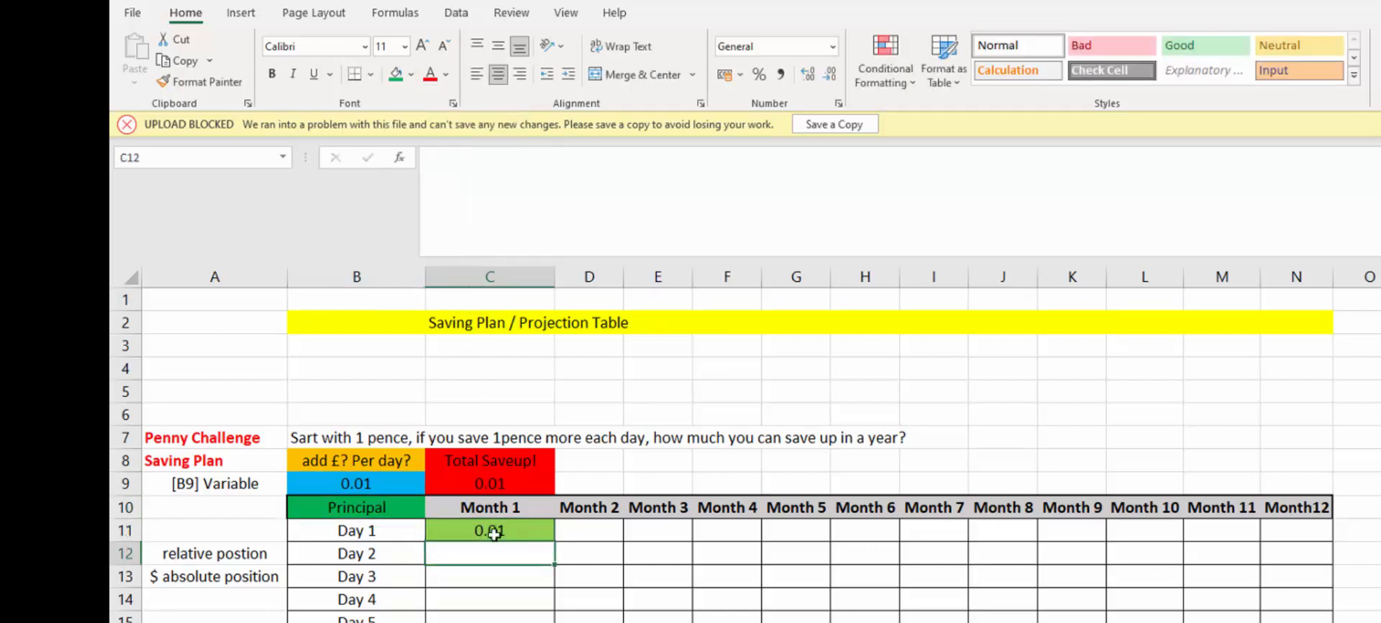
Restore the standard orange fill on the per-day variable cell B9
left_click(371, 485)
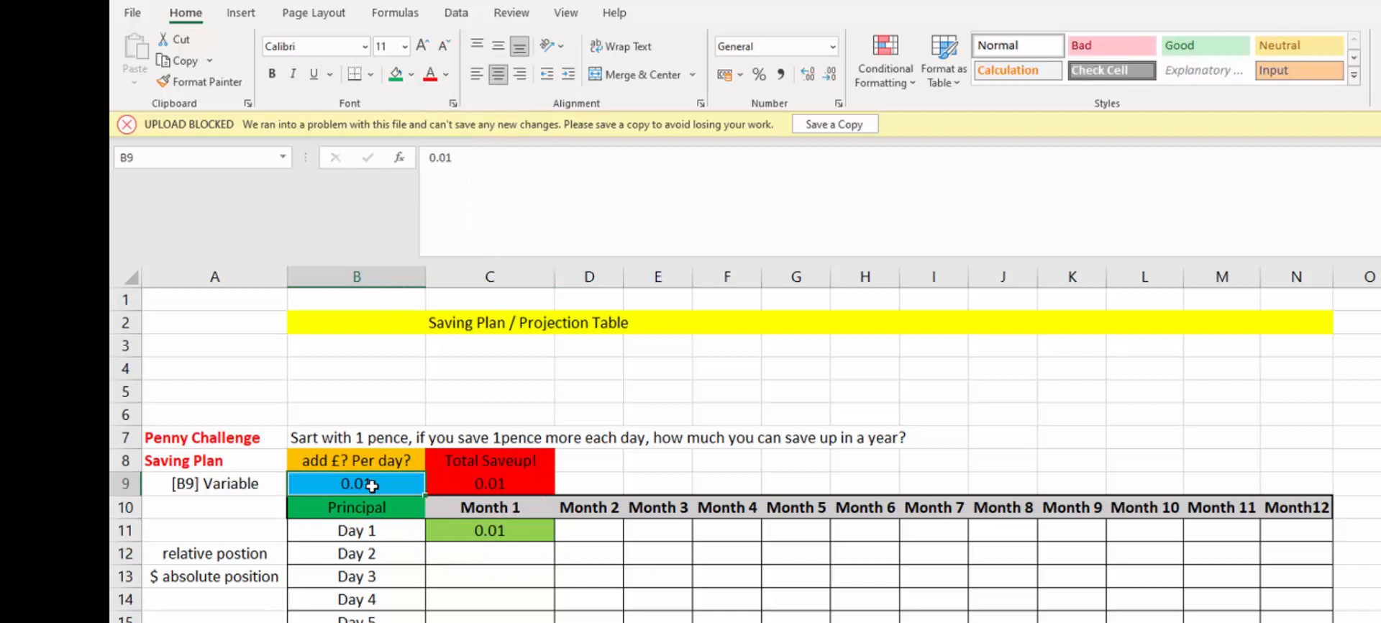
left_click(414, 74)
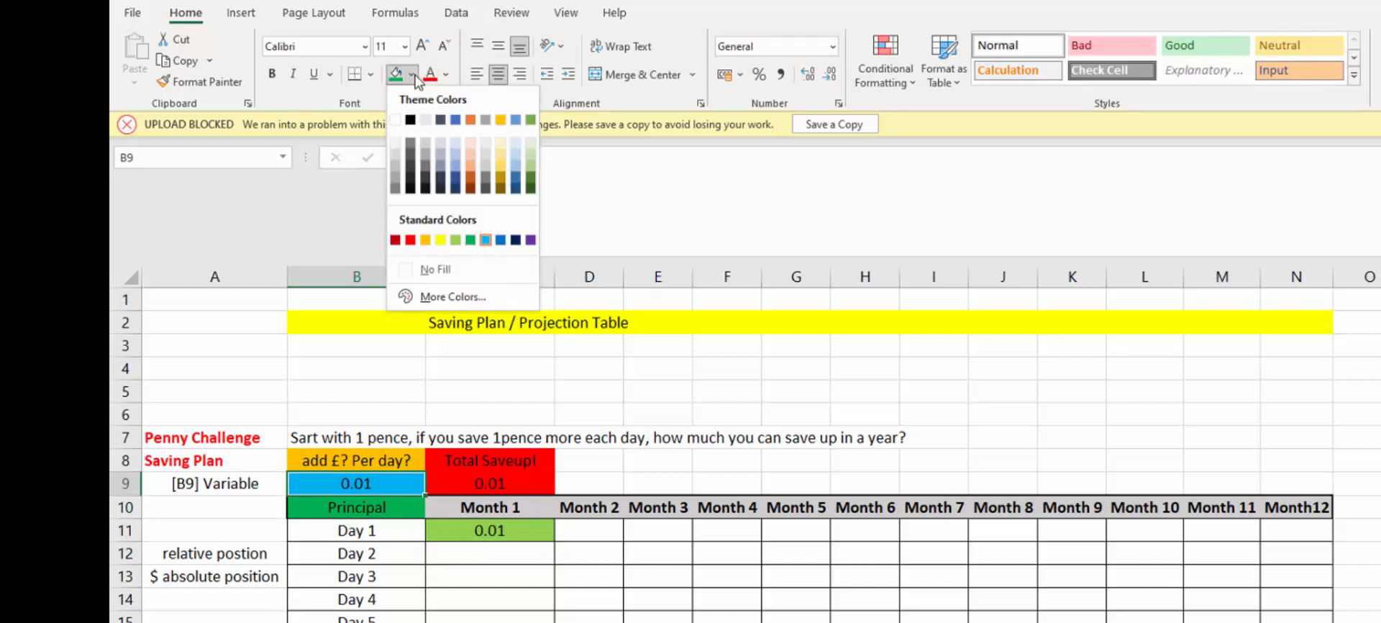
left_click(487, 241)
left_click(412, 74)
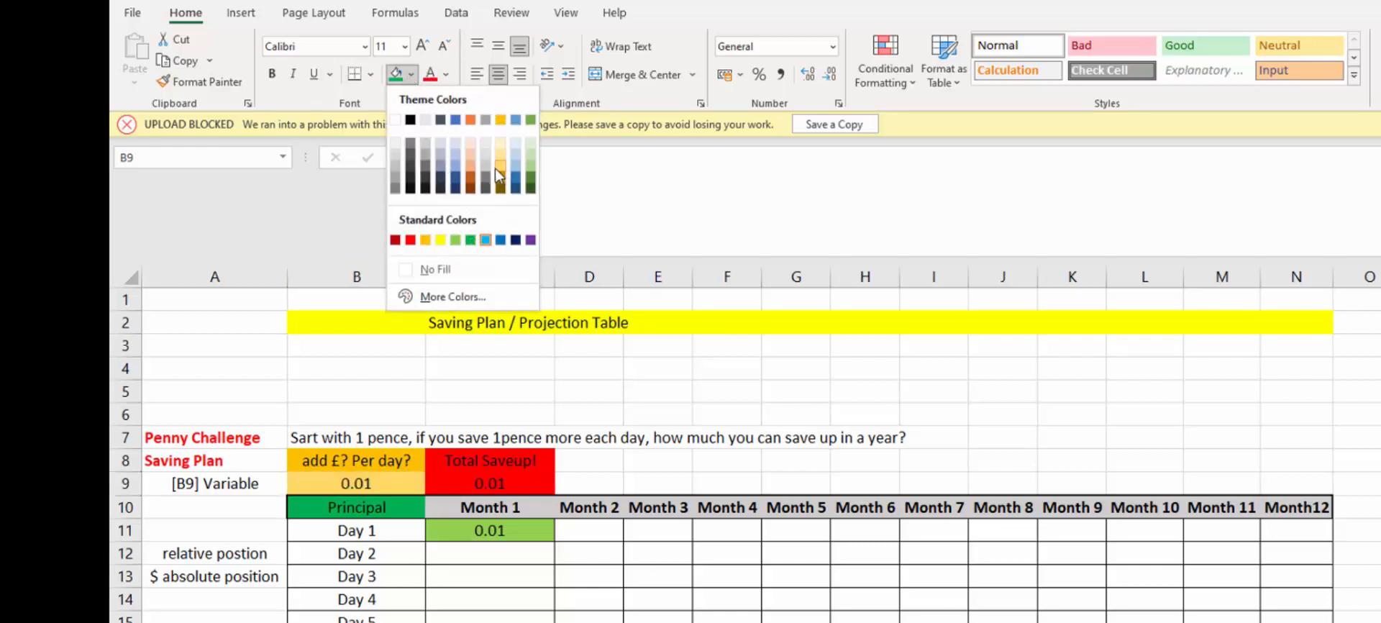
left_click(427, 238)
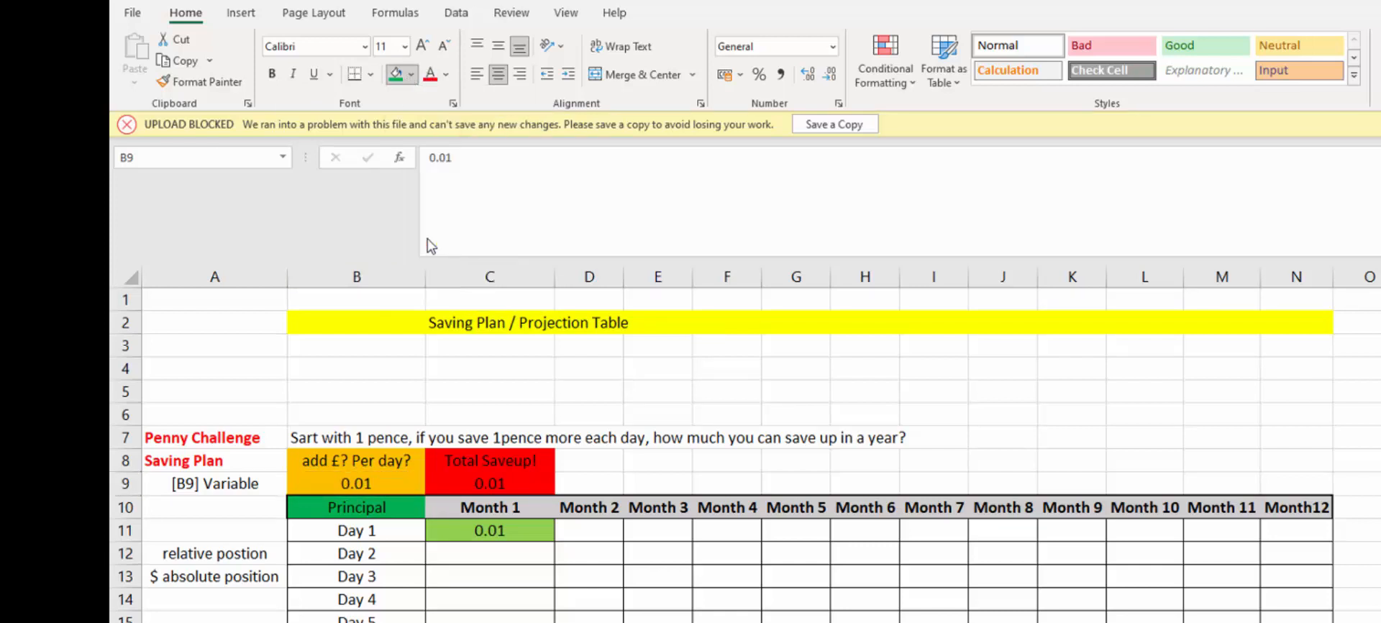
left_click(446, 622)
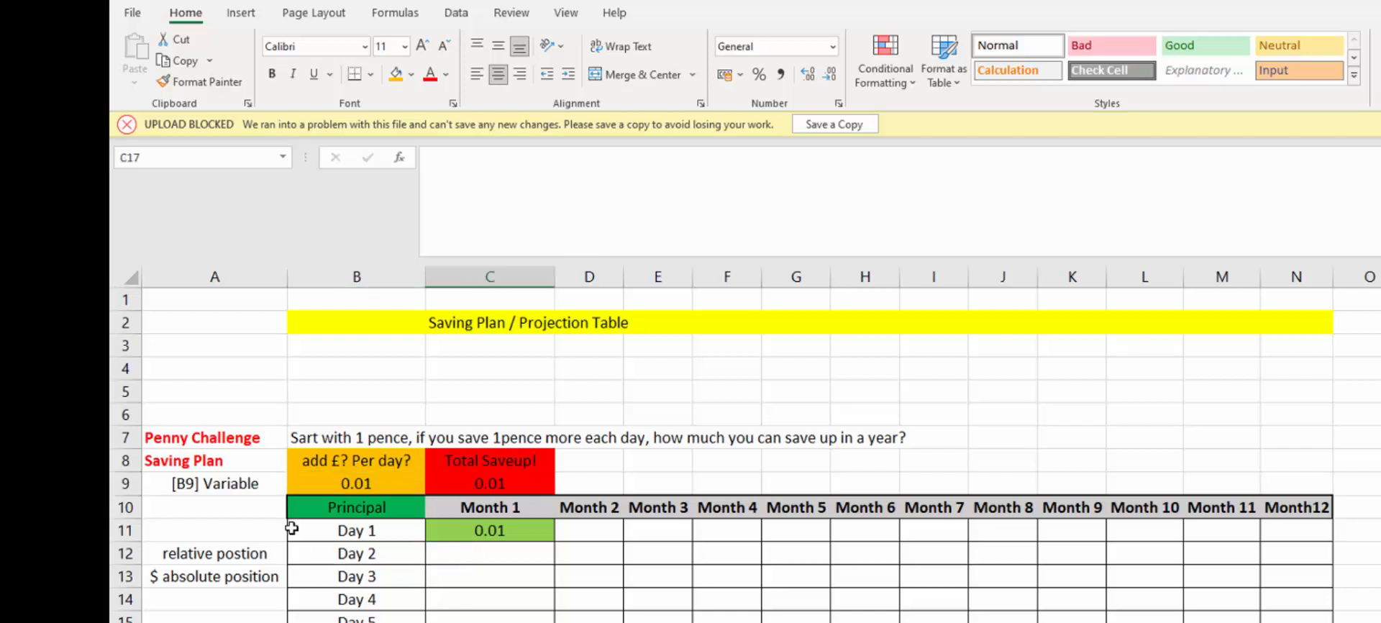
Try a starting amount of 1 for Day 1 of Month 1 in C11
left_click(481, 531)
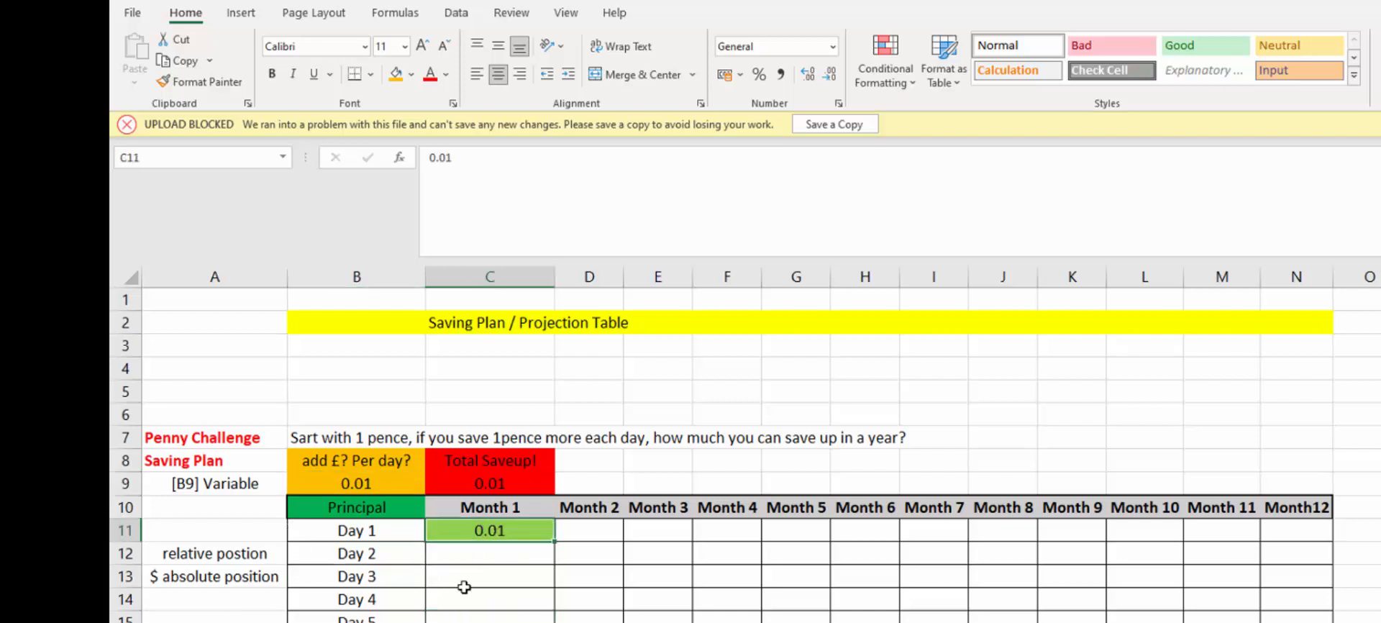
type("1")
key("Return")
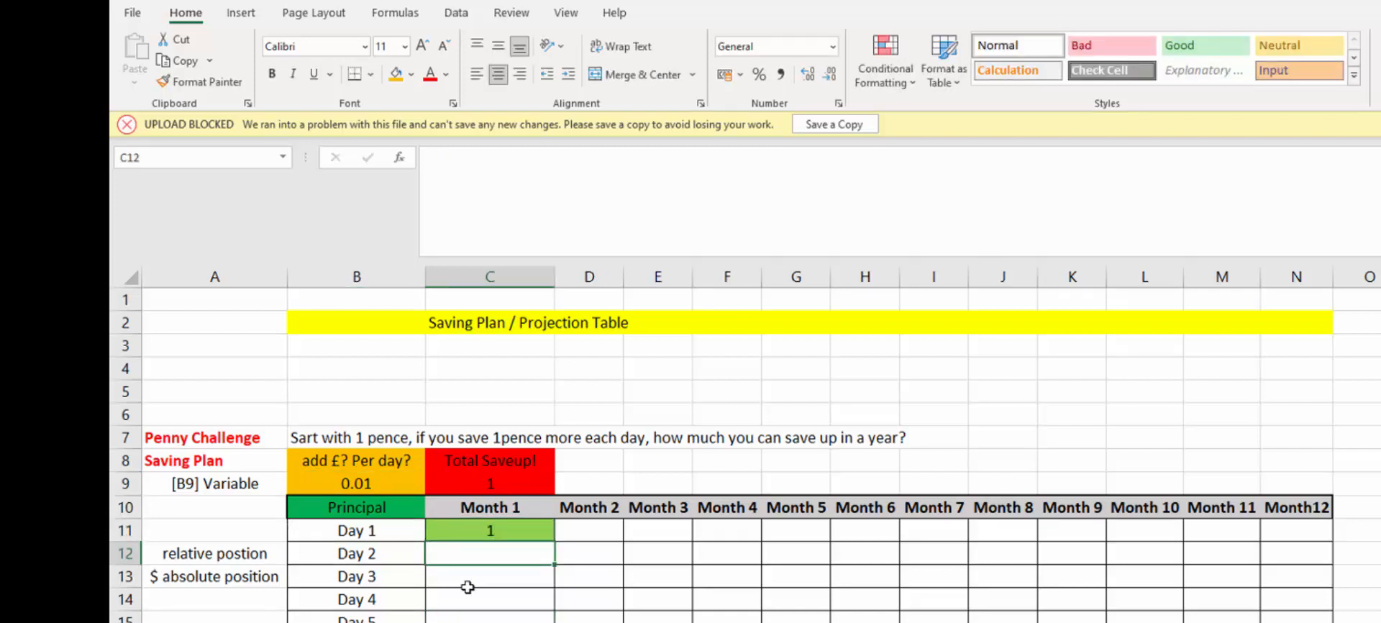
Set the Day 1 starting amount for Month 1 in C11 back to 0.01 and select B9
left_click(491, 534)
type("0.01")
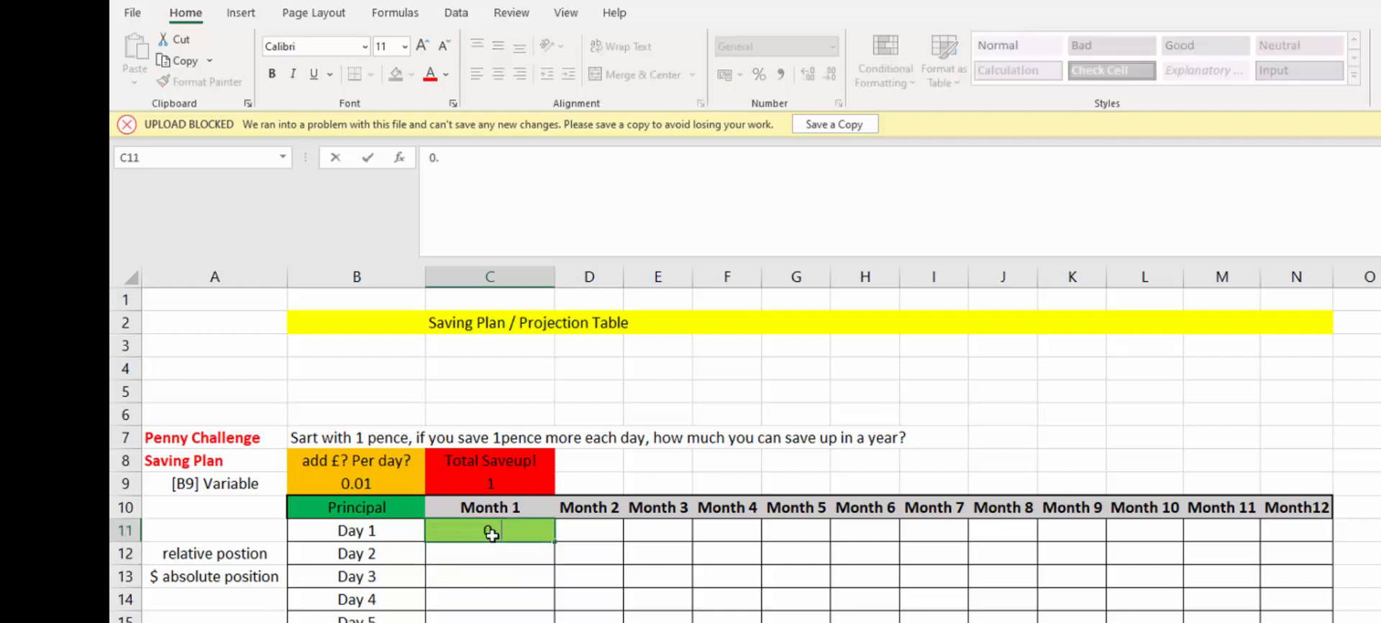
key("Return")
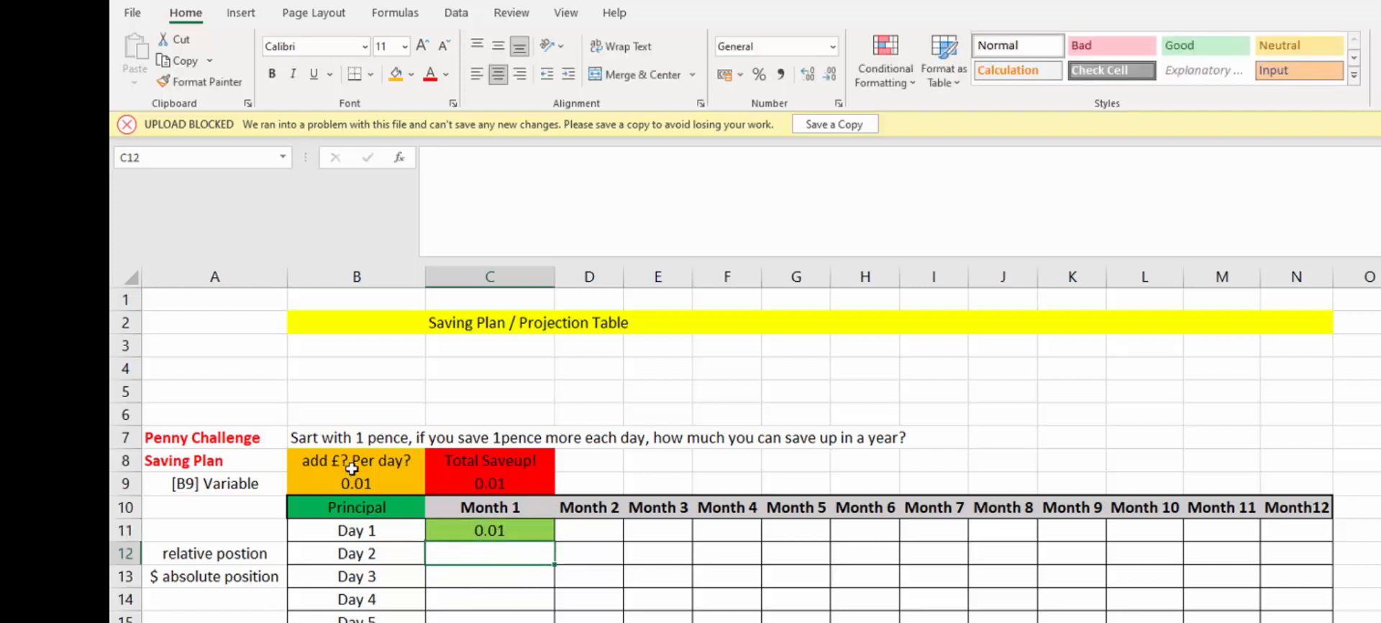
left_click(385, 482)
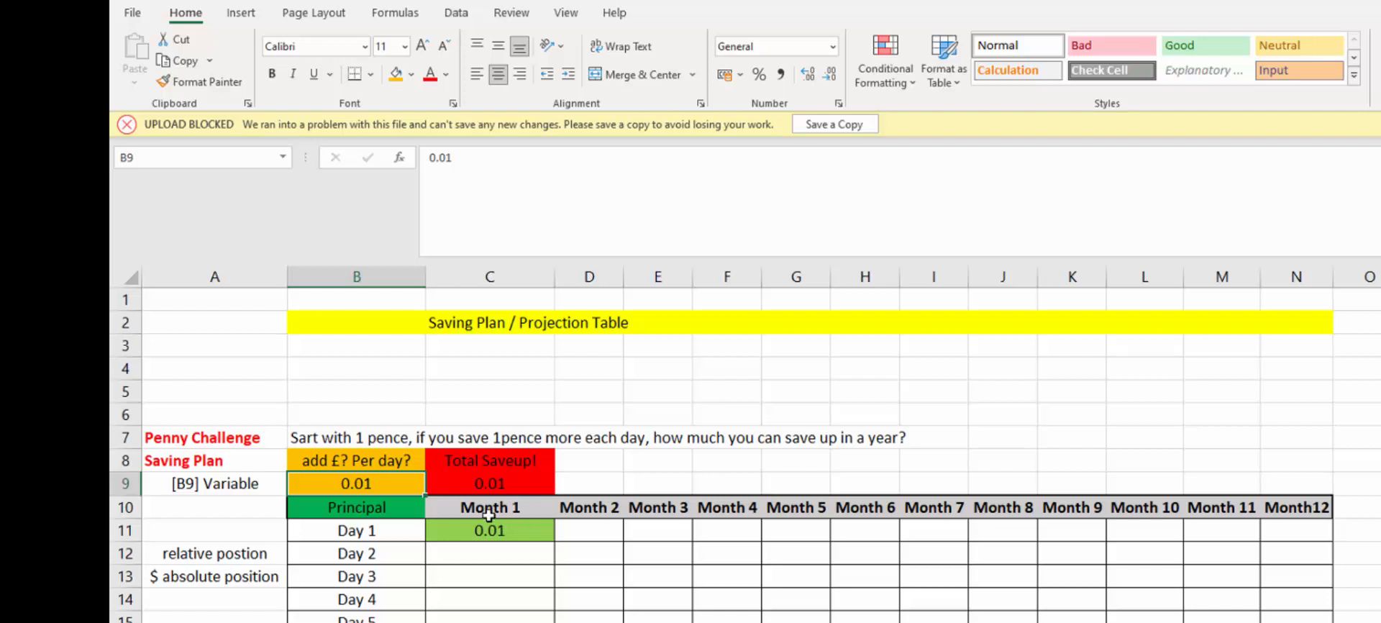
Shade the unused end-of-month cells D39 and D40 in the Month 2 column with a theme grey fill
scroll(1249, 537, "down", 3, "ctrl")
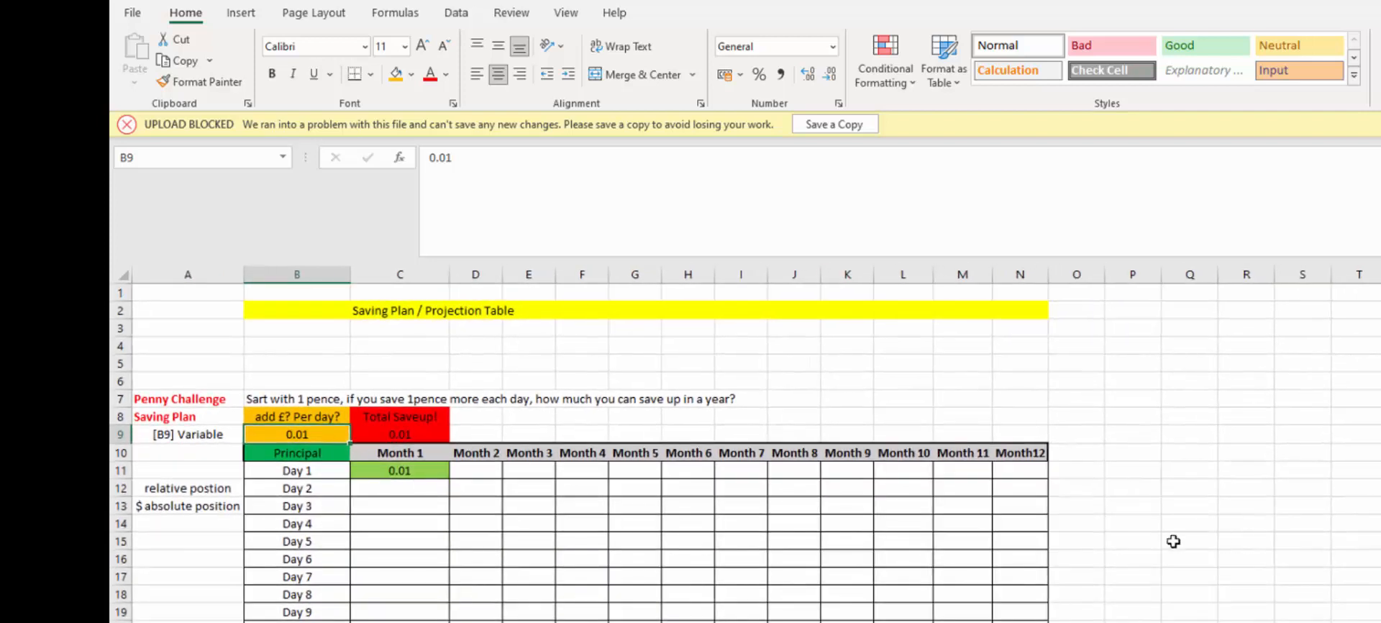
scroll(735, 610, "down", 2)
scroll(735, 610, "down", 2)
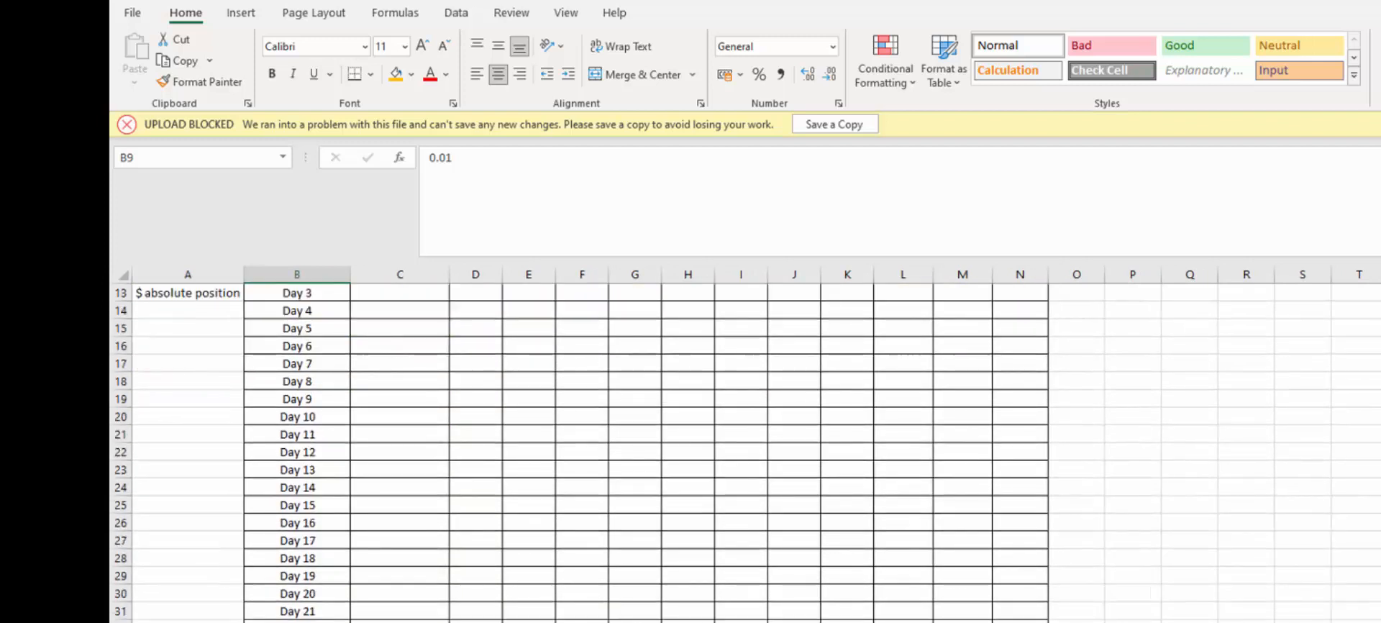
left_click(475, 622)
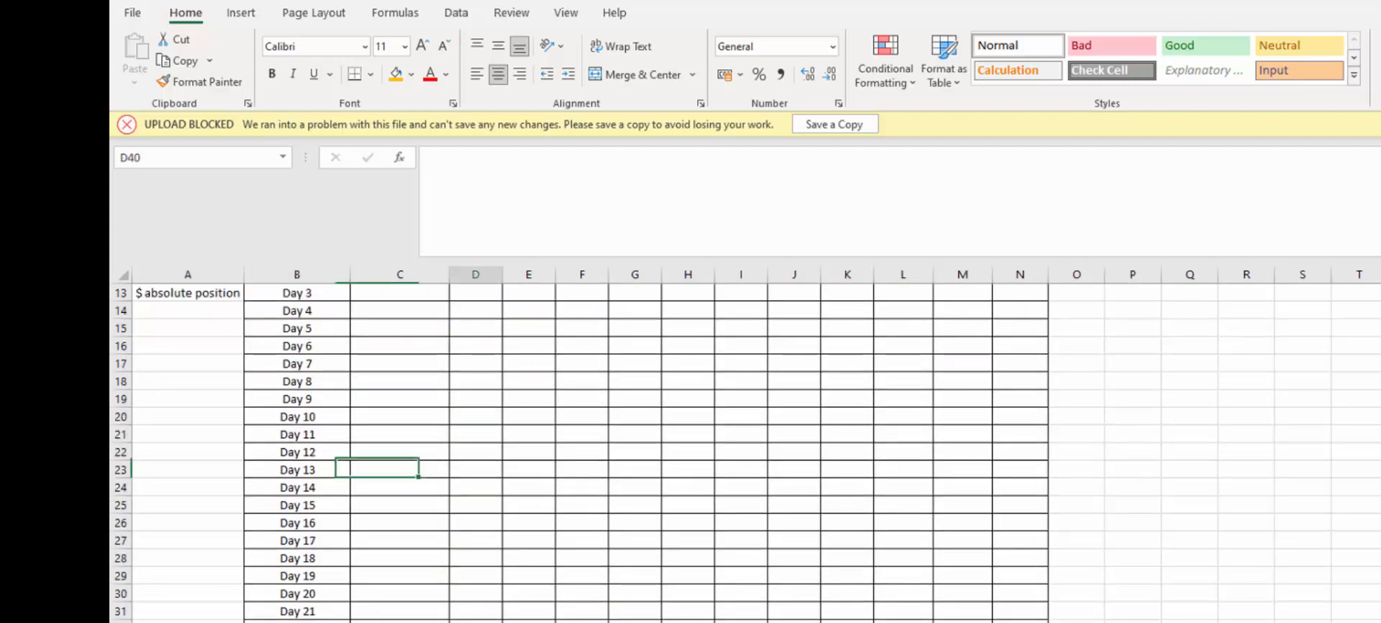
key("Up")
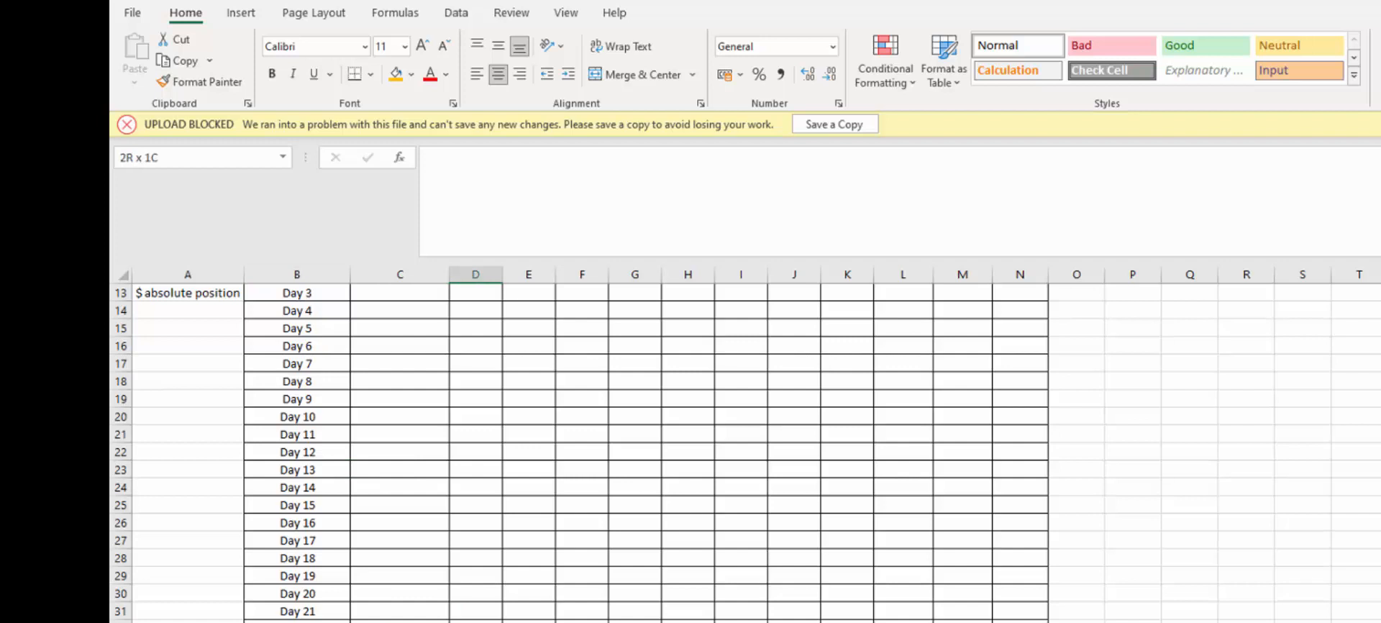
left_click(413, 76)
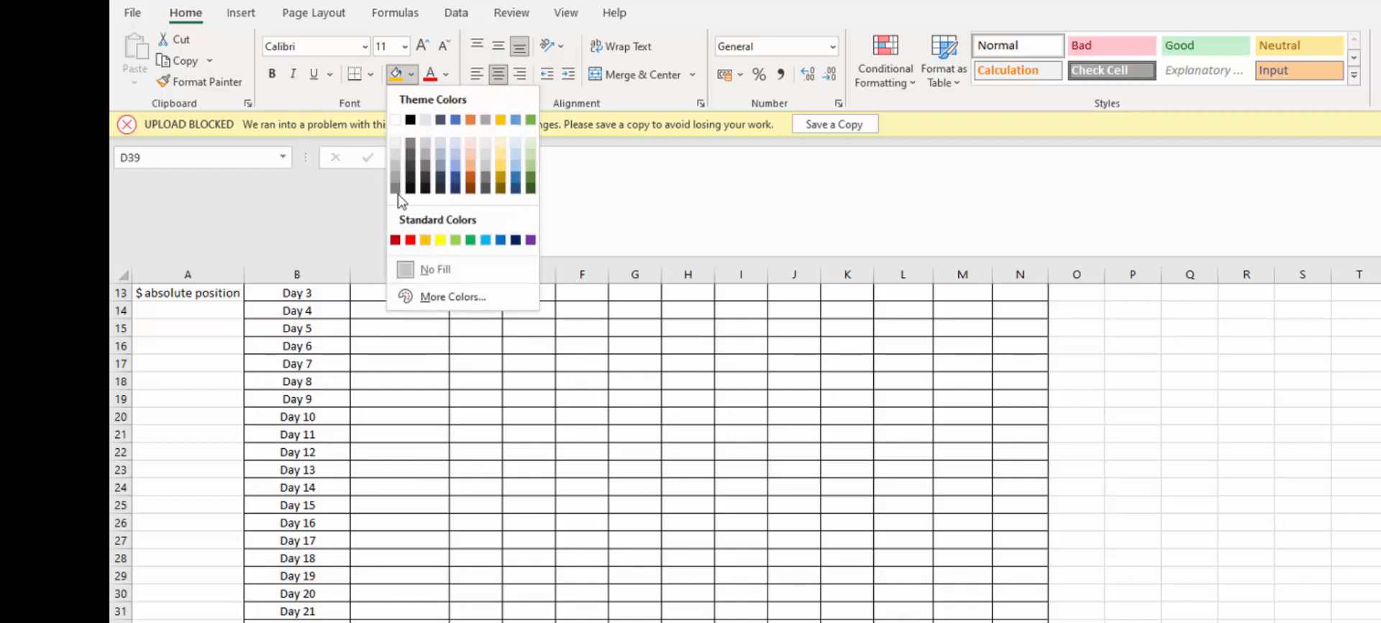
left_click(395, 173)
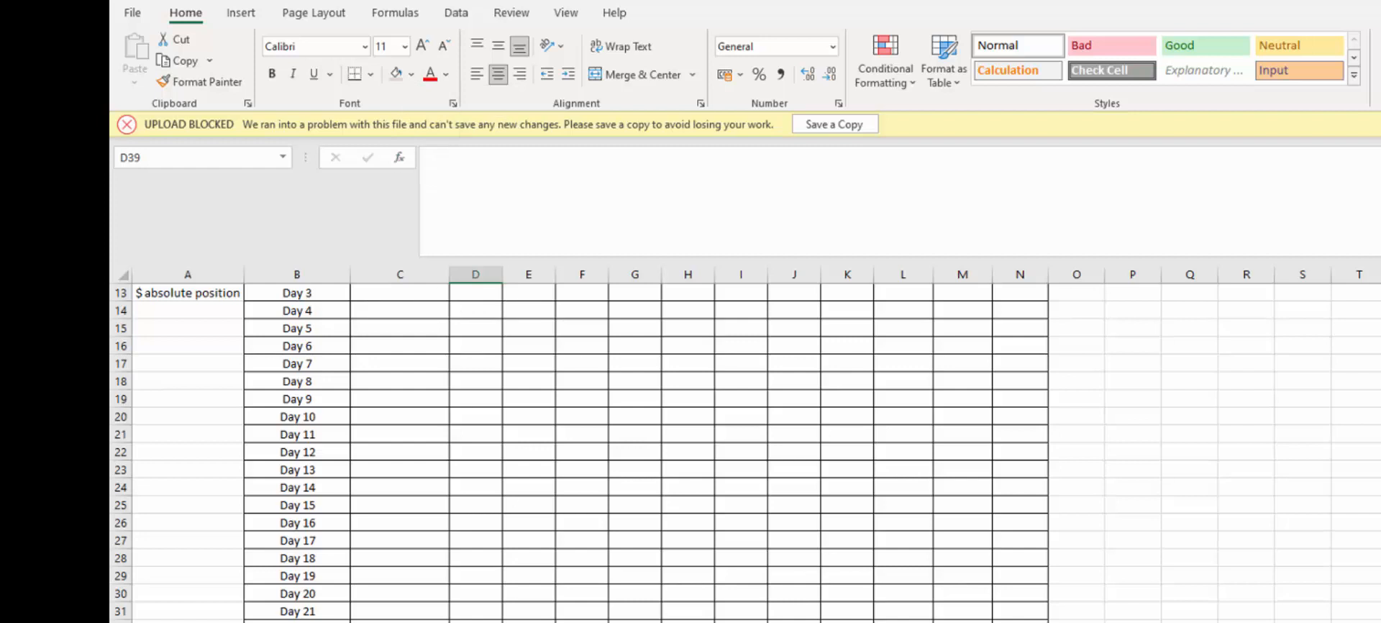
Fill the Day 31 cell of Month 1, C41, with the white theme color
left_click(400, 622)
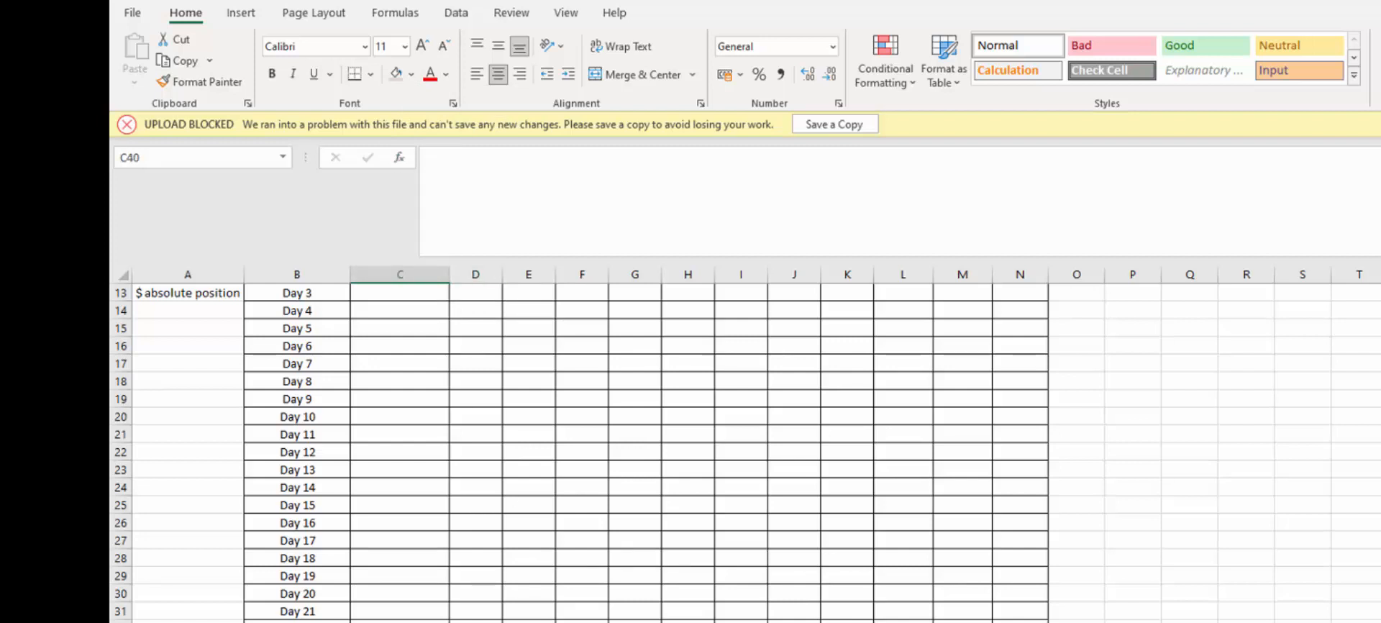
left_click(400, 622)
left_click(411, 74)
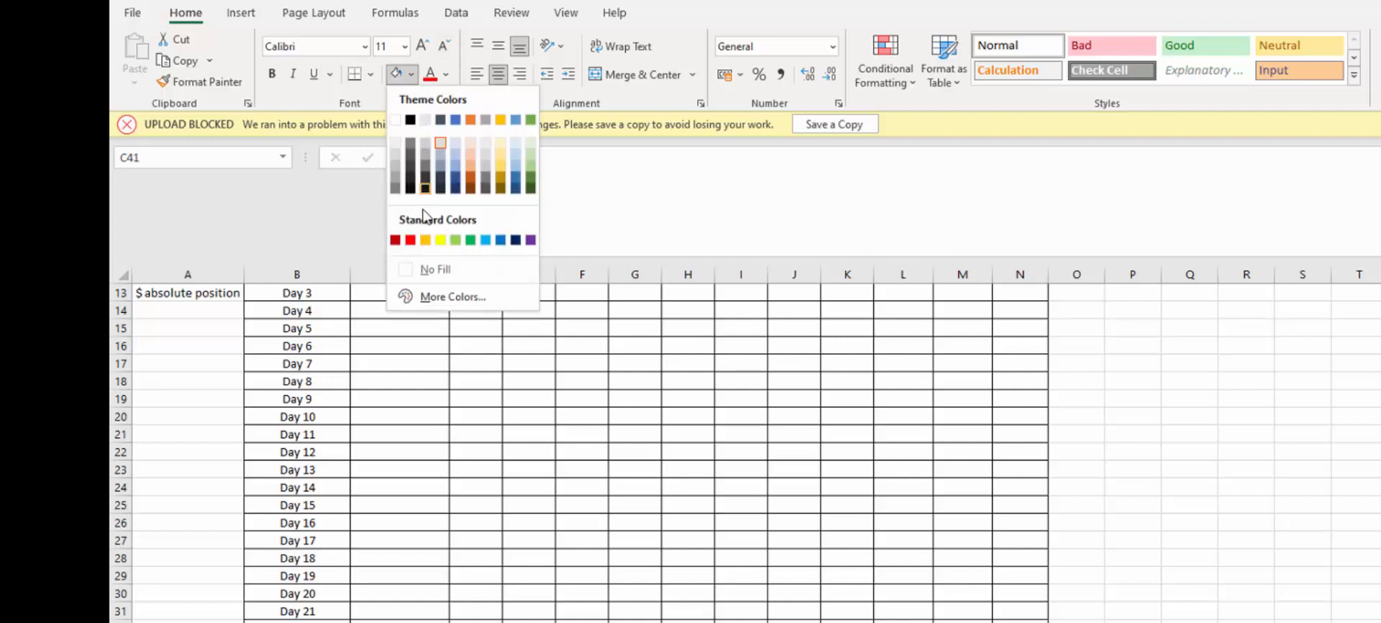
left_click(396, 120)
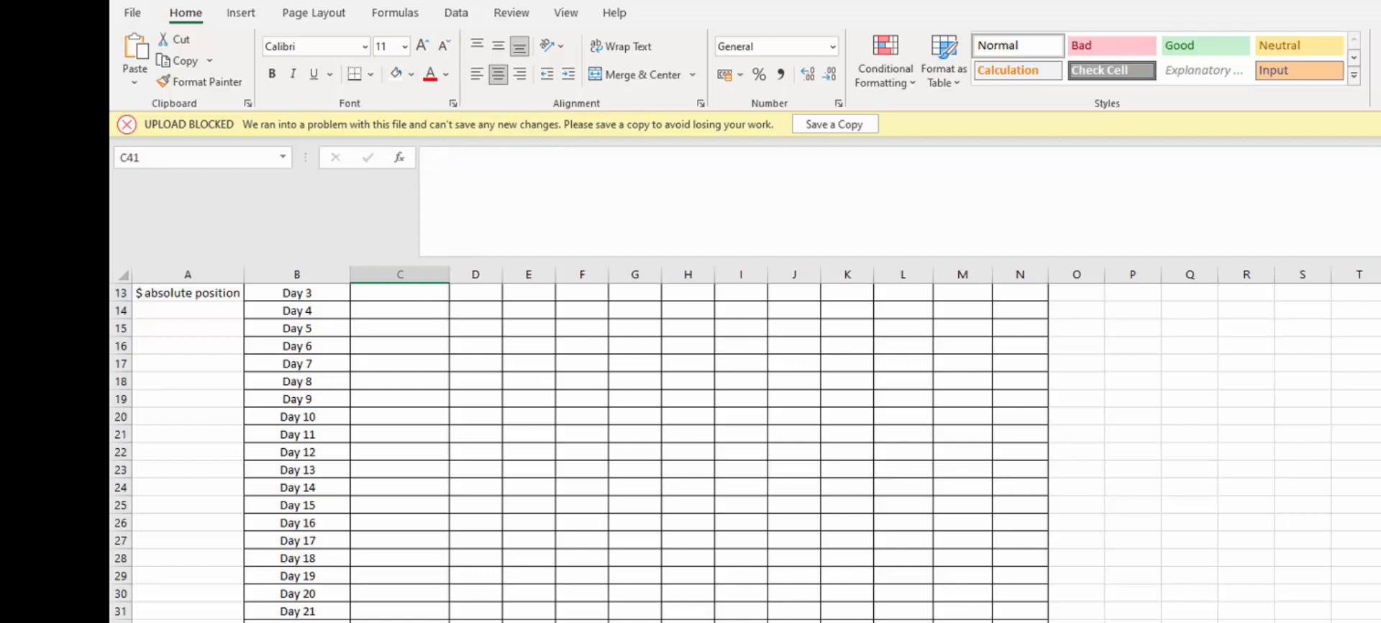
Copy C41 and paste it onto the other 31-day months in the Day 31 row, including E41, G41, I41, L41 and N41
left_click(529, 622)
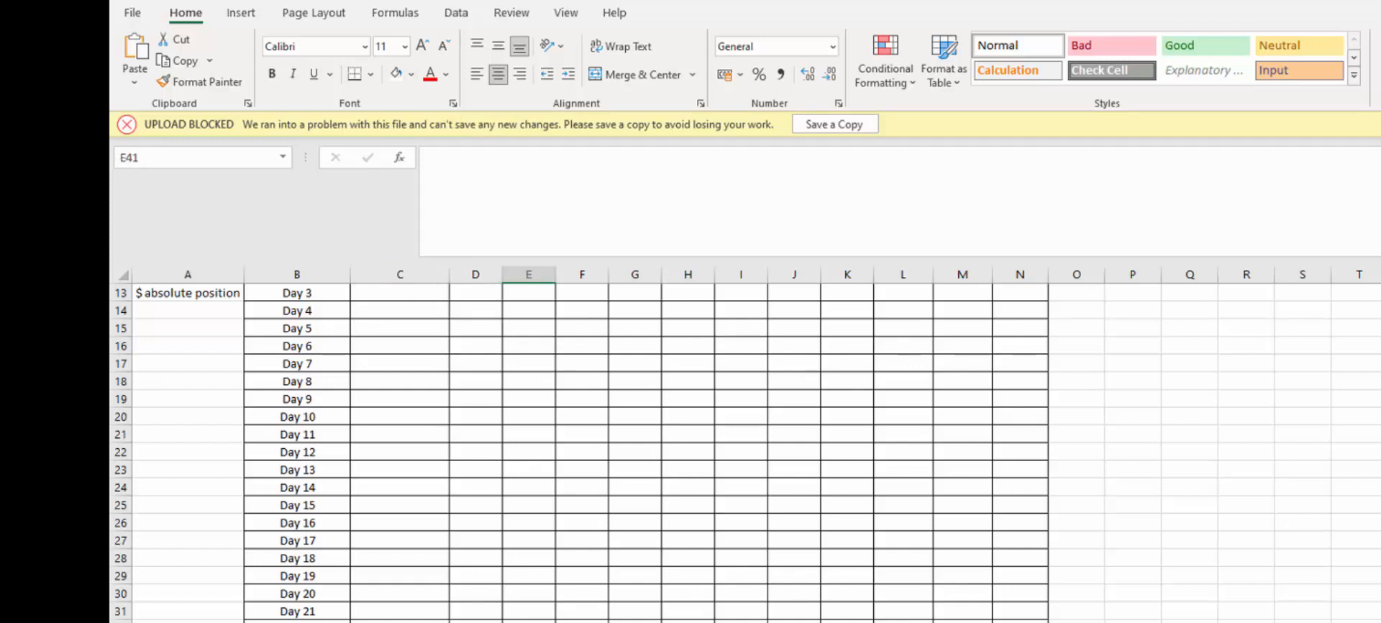
key("Right")
key("Right")
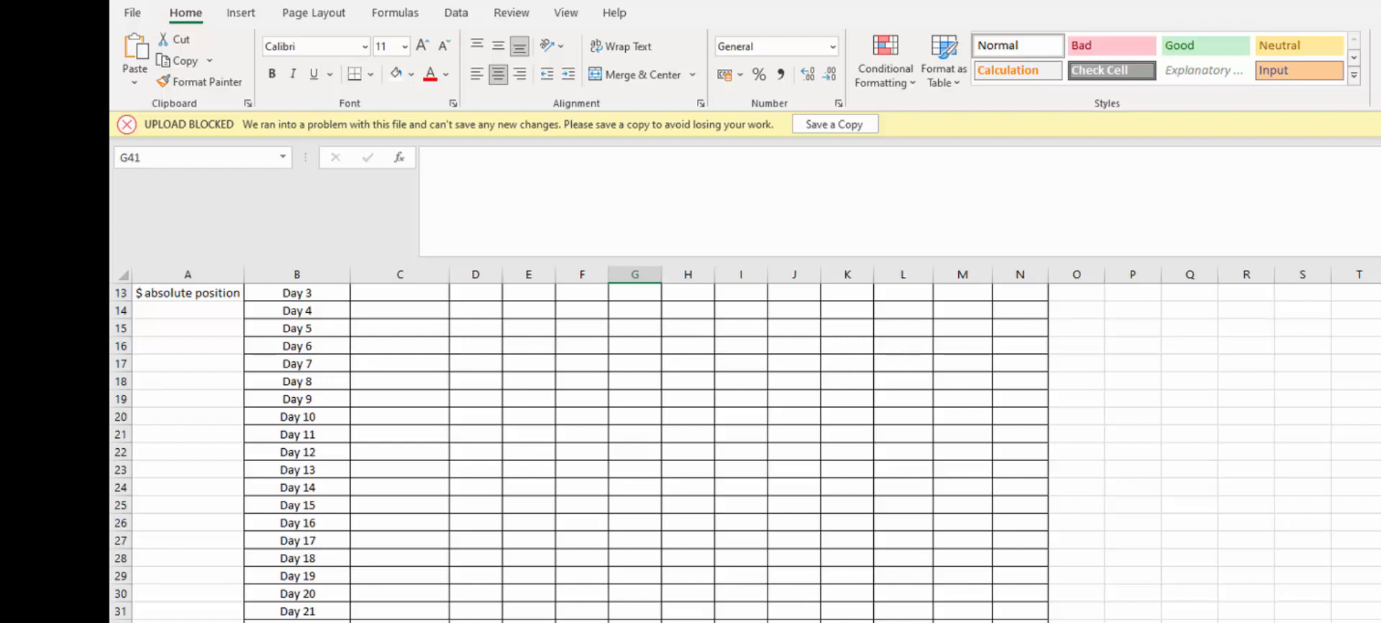
key("Right")
key("Right")
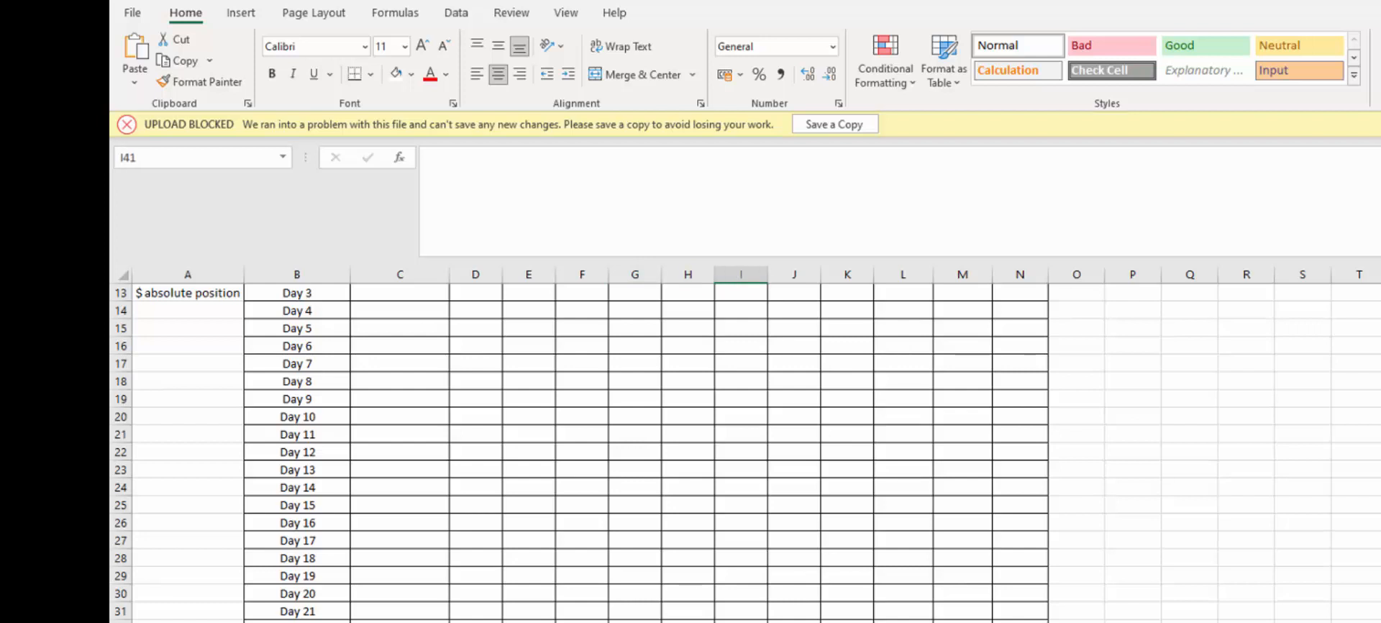
key("Right")
key("Right")
key("Right")
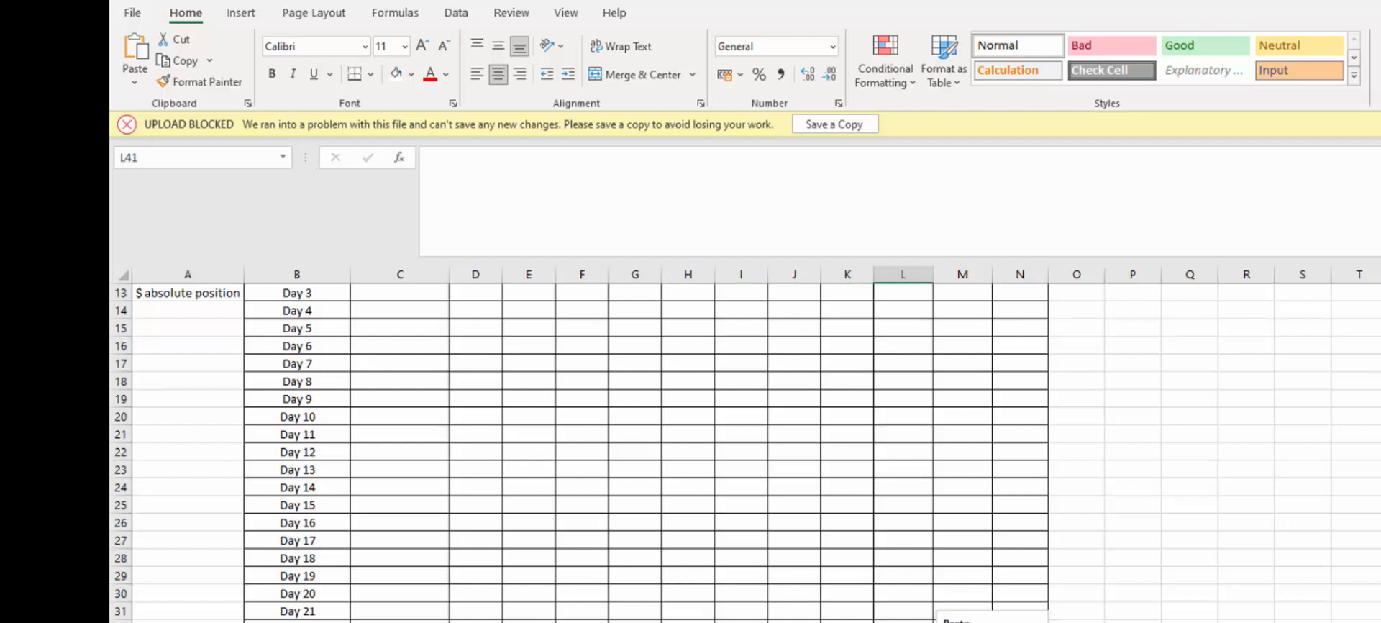
key("Right")
key("Right")
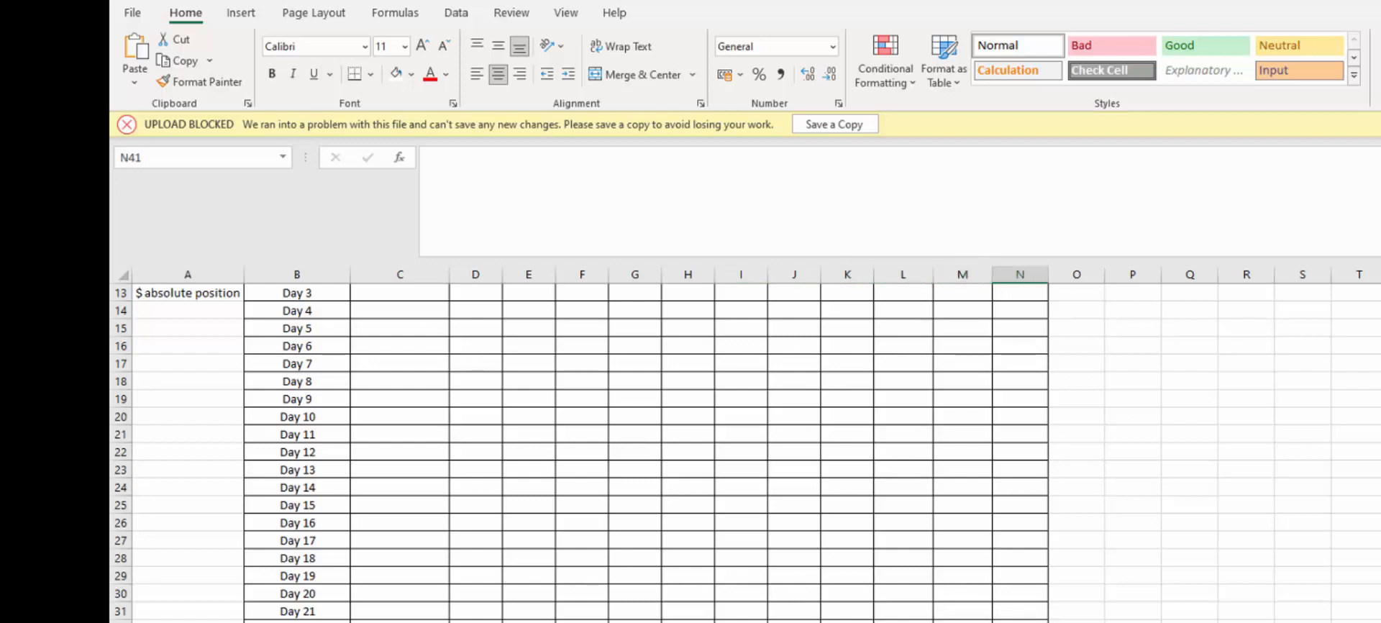
left_click(579, 592)
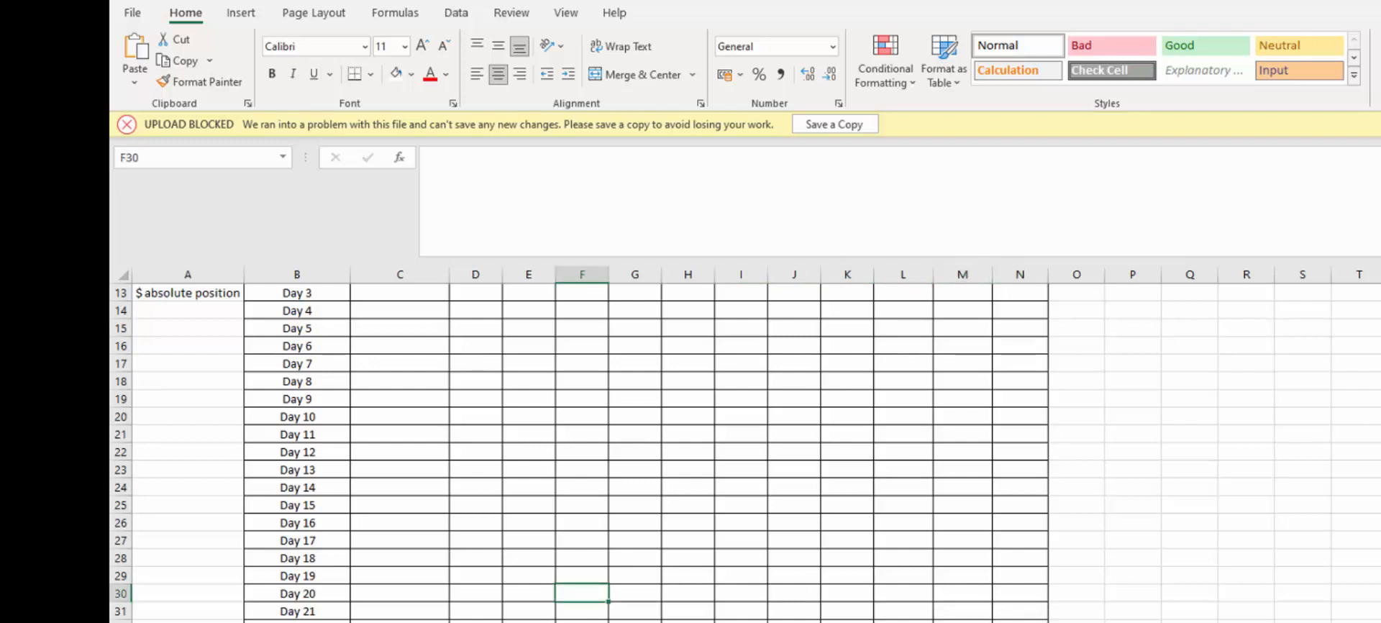
left_click(476, 622)
key("Escape")
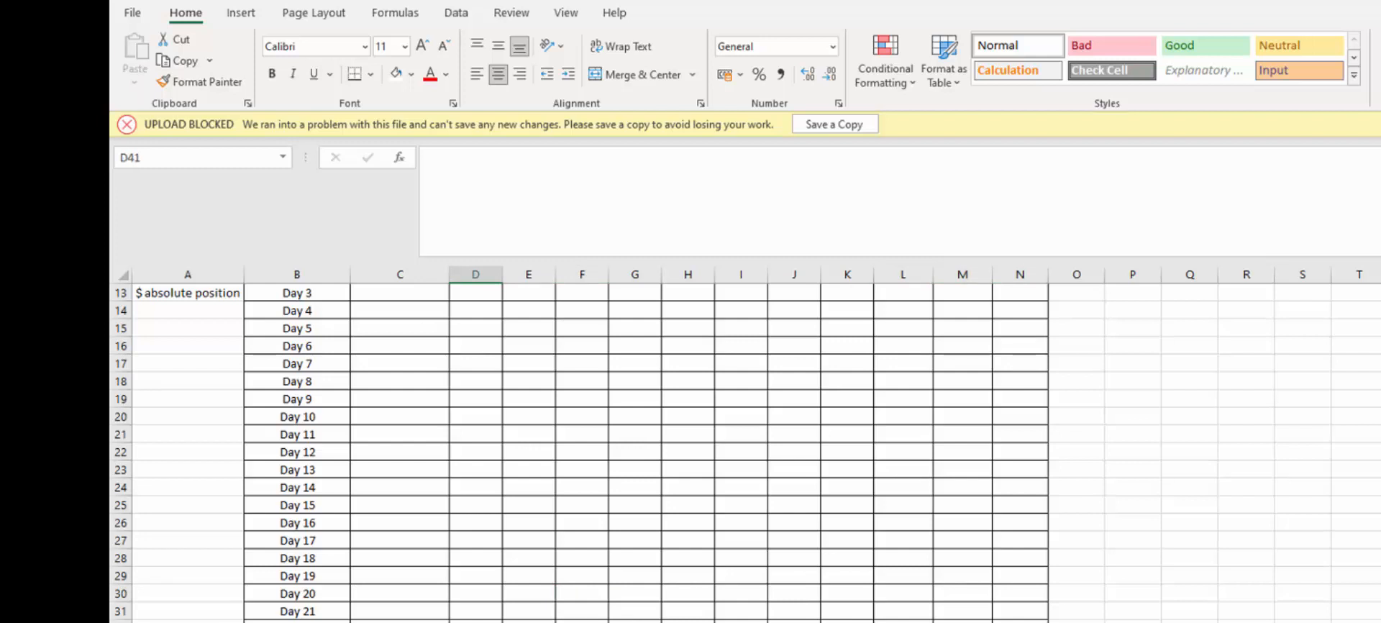
scroll(432, 430, "up", 3)
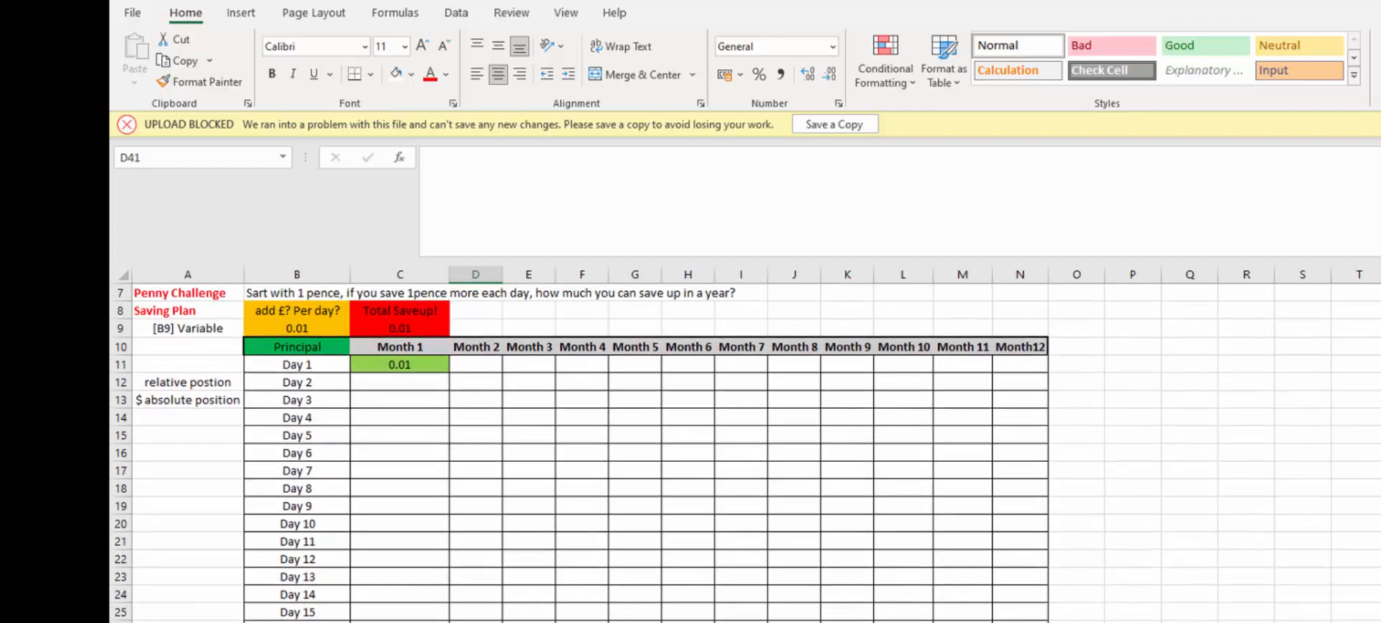
left_click(432, 430)
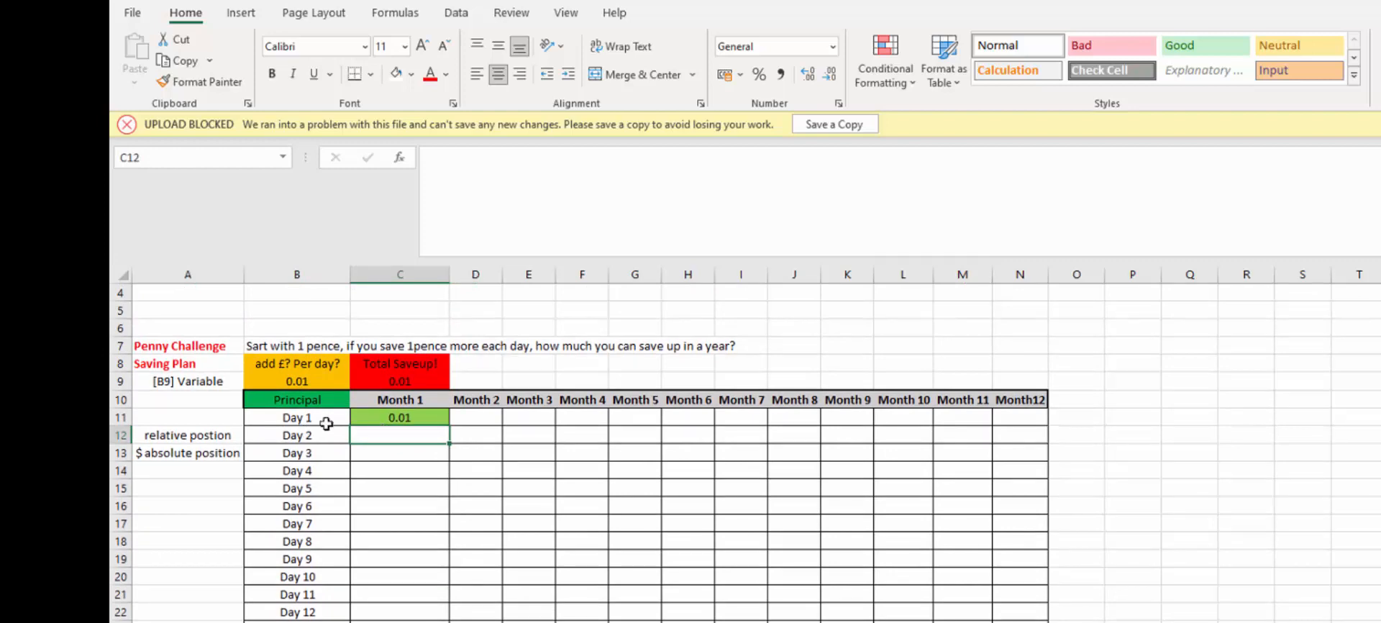
left_click(326, 424)
left_click_drag(332, 420, 363, 611)
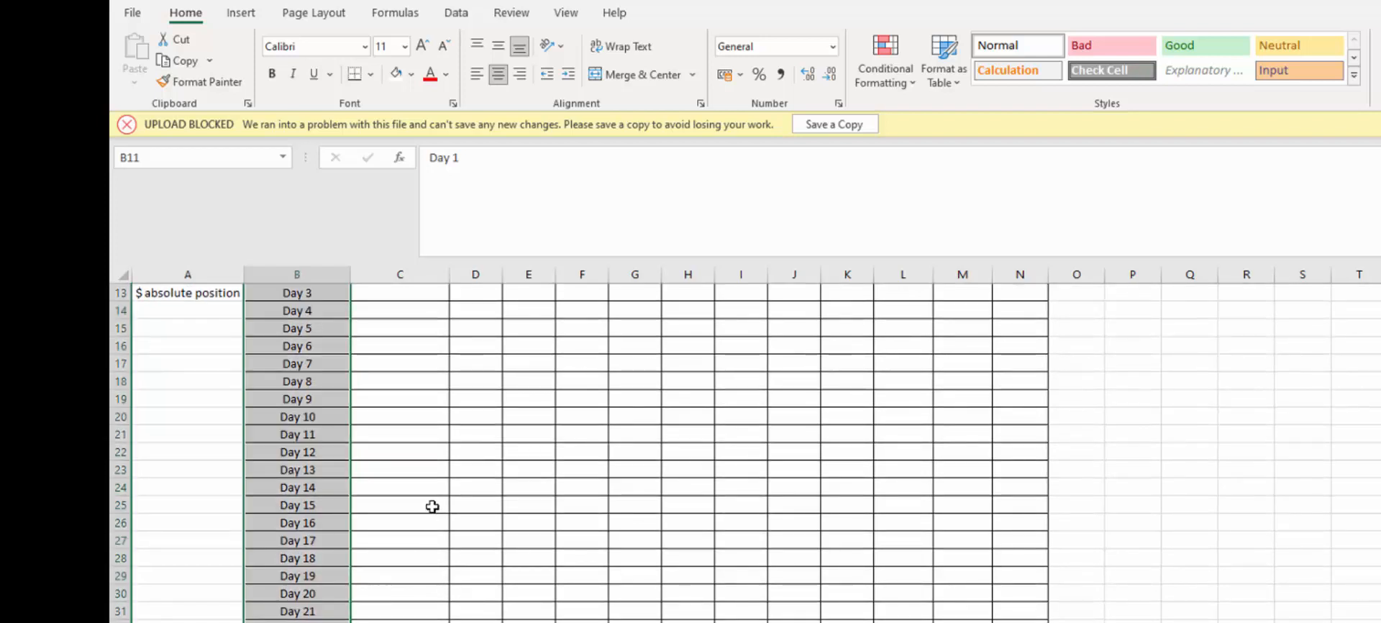
scroll(431, 507, "up", 4)
left_click(422, 505)
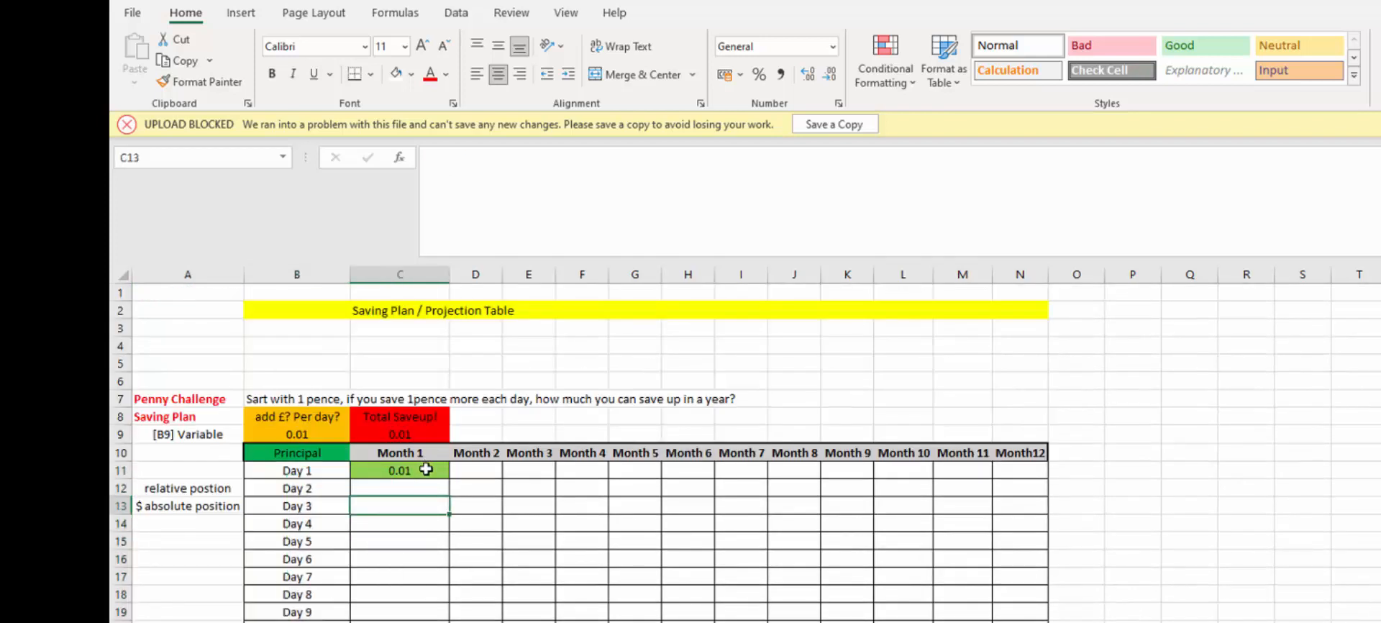
left_click(425, 471)
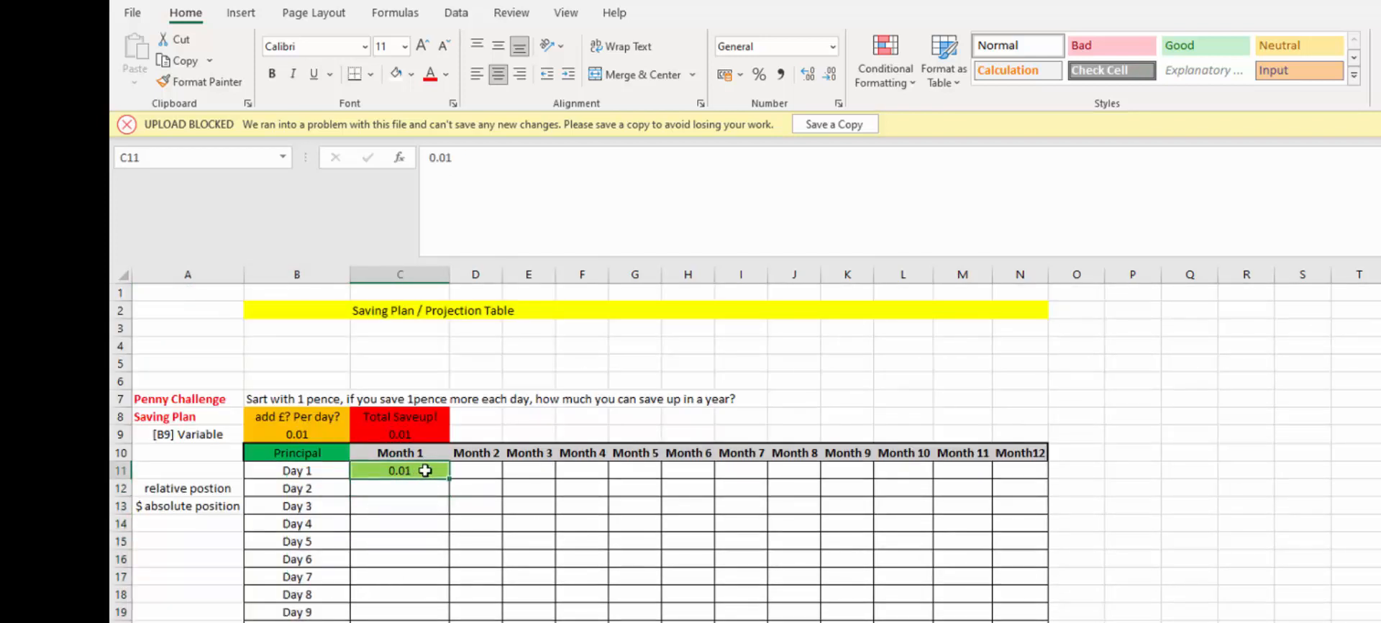
Enter the formula =C11+B9 as the Day 2 amount for Month 1 in C12
left_click(427, 488)
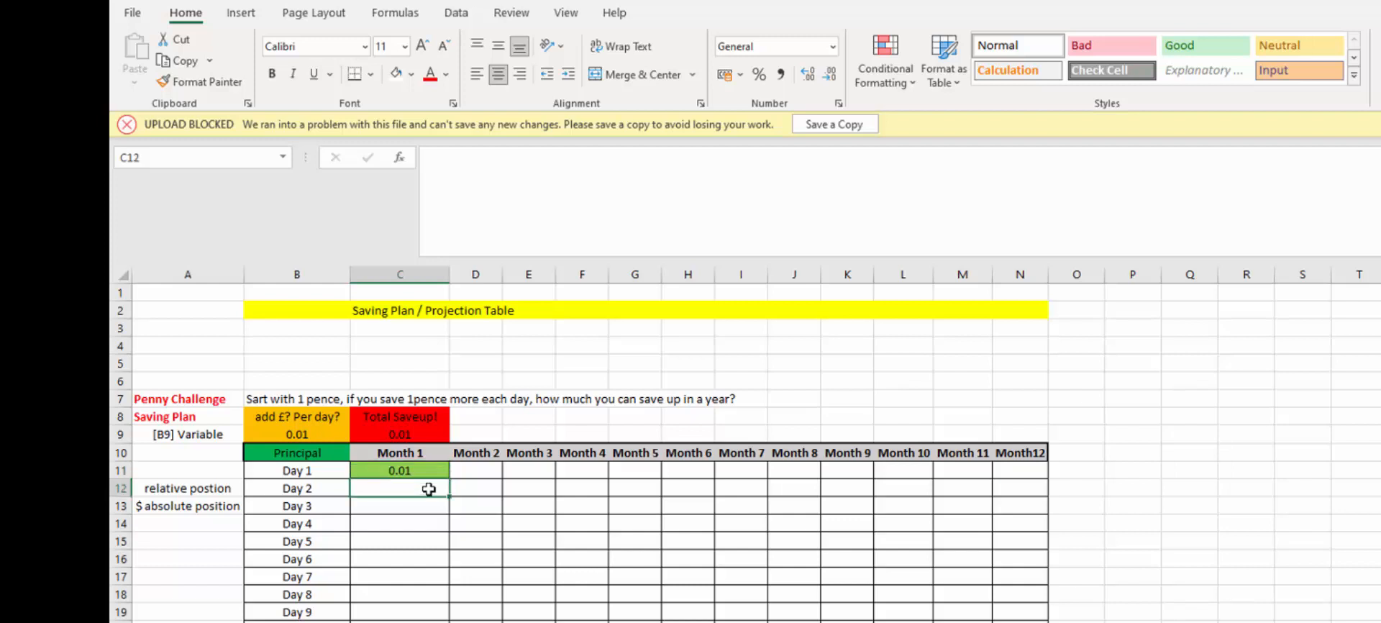
type("=")
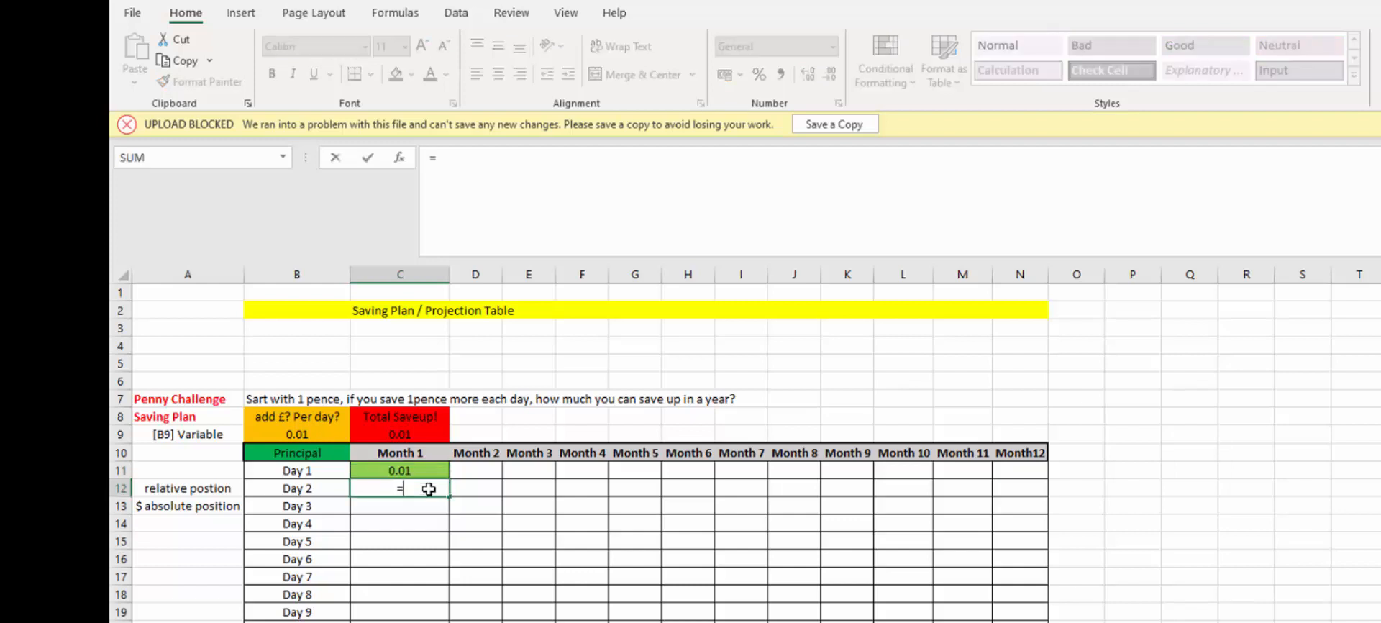
left_click(411, 471)
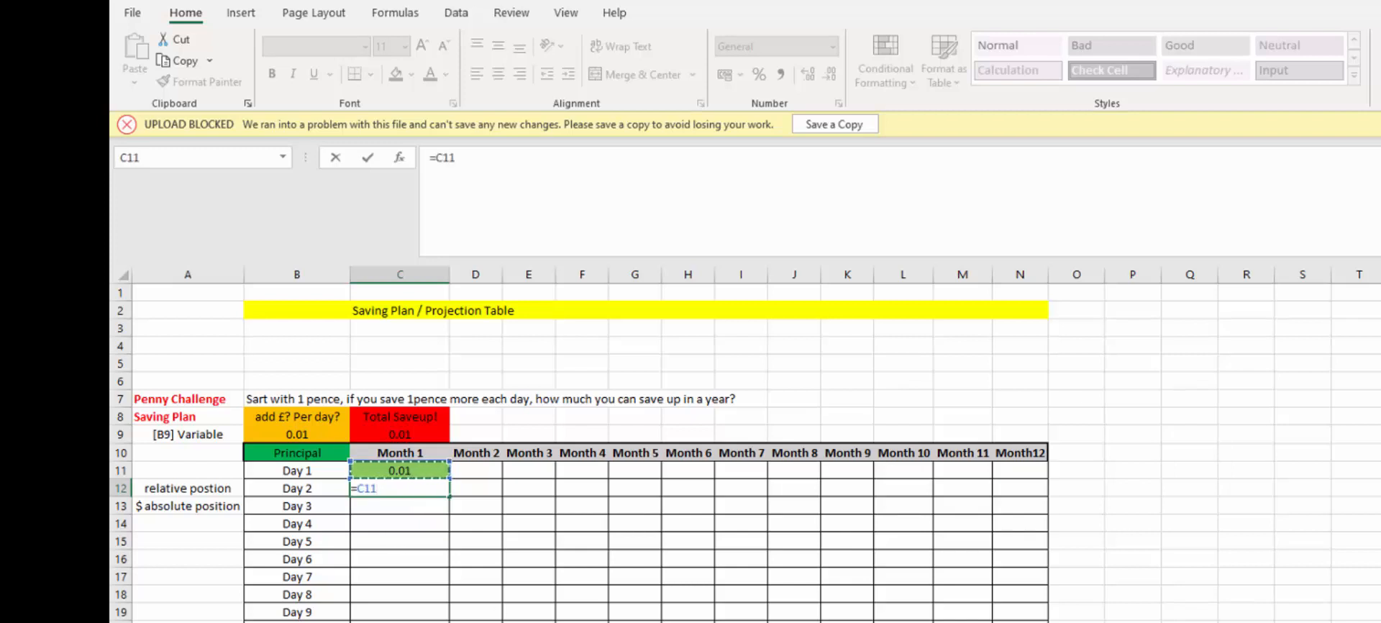
type("+")
left_click(305, 433)
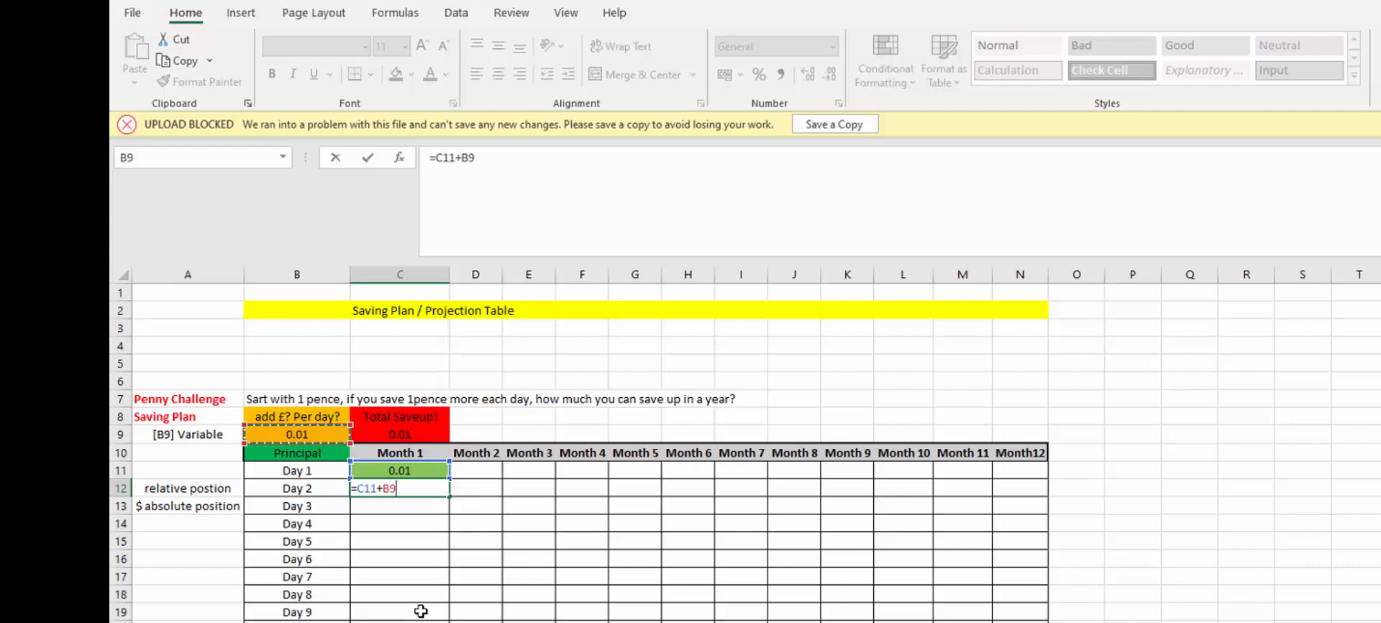
key("Return")
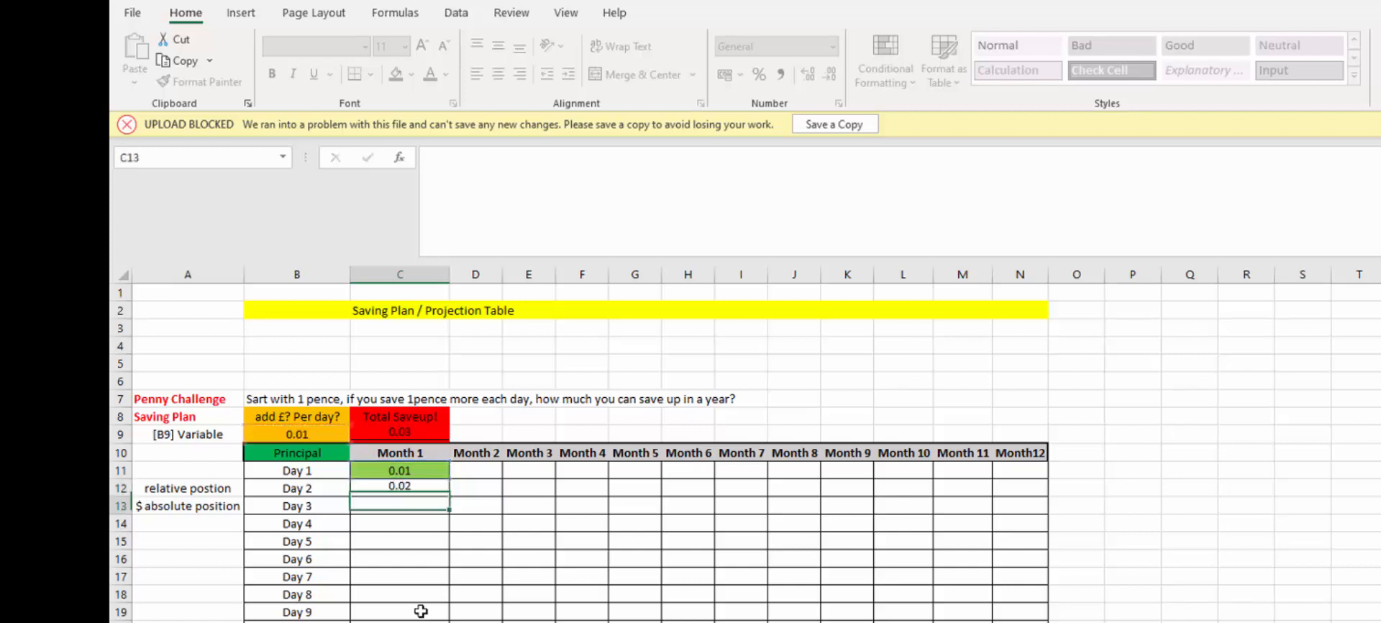
Copy the C12 formula and paste it down the remaining days of Month 1, starting at C13
left_click(427, 487)
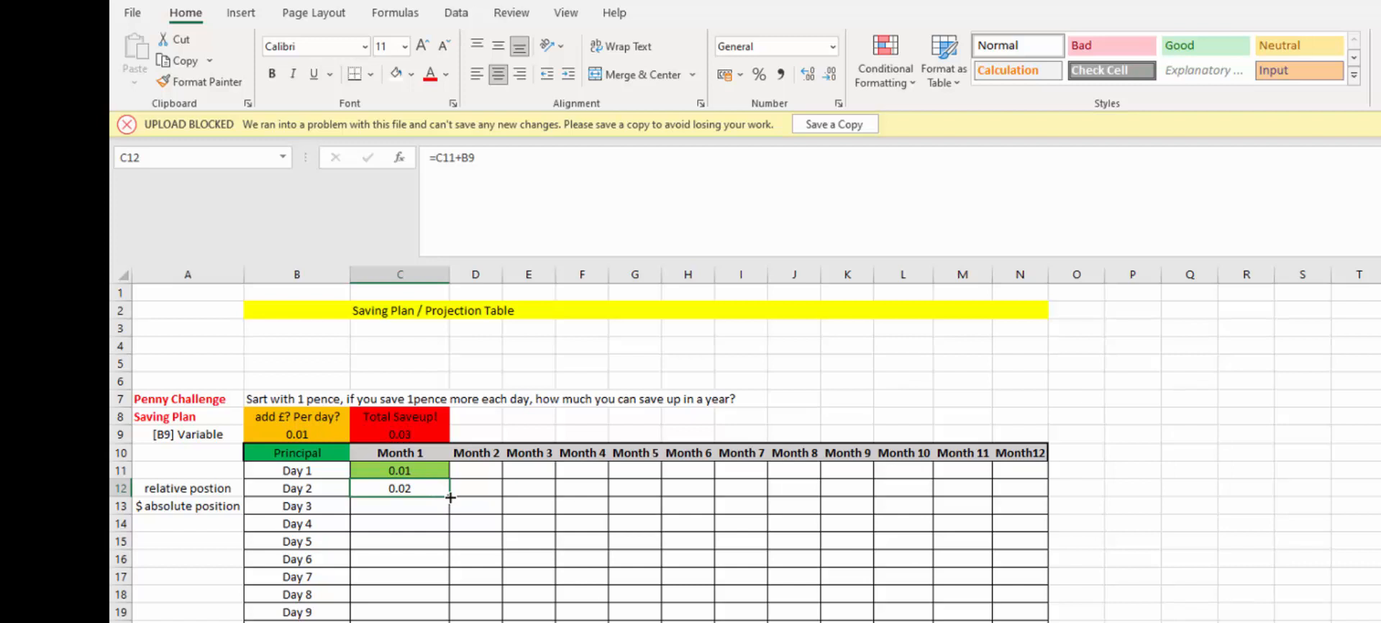
double_click(416, 491)
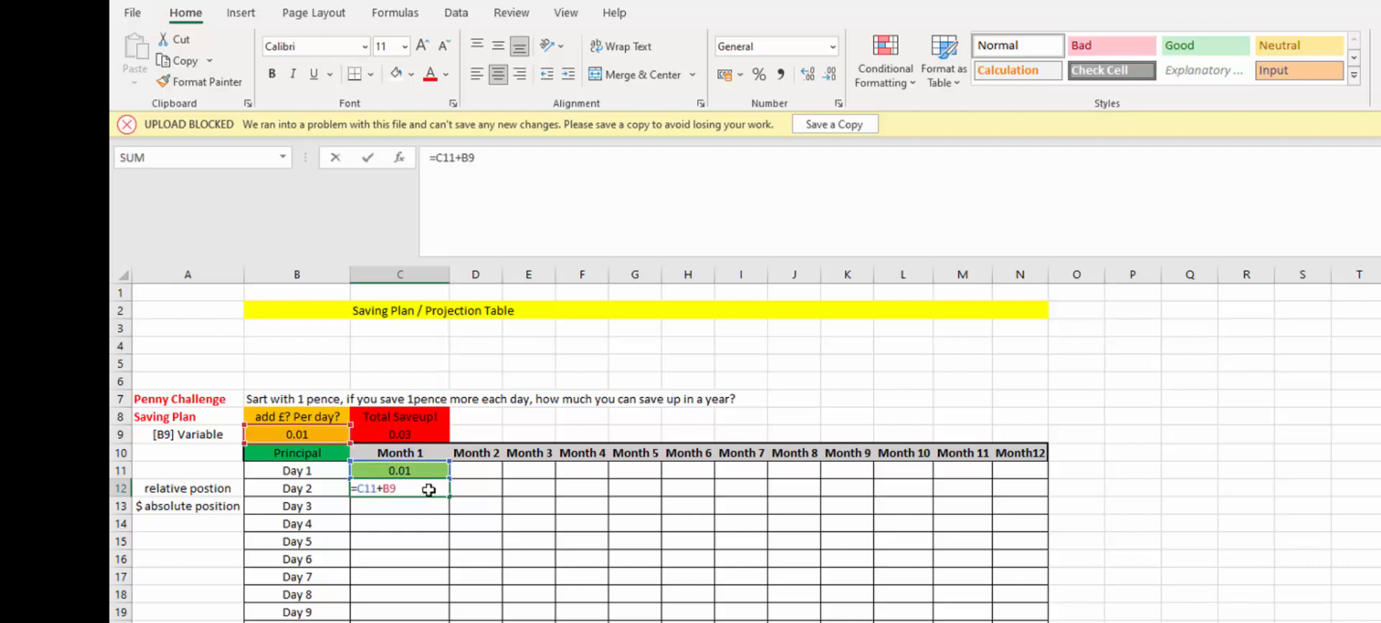
left_click(433, 537)
left_click(421, 487)
right_click(422, 487)
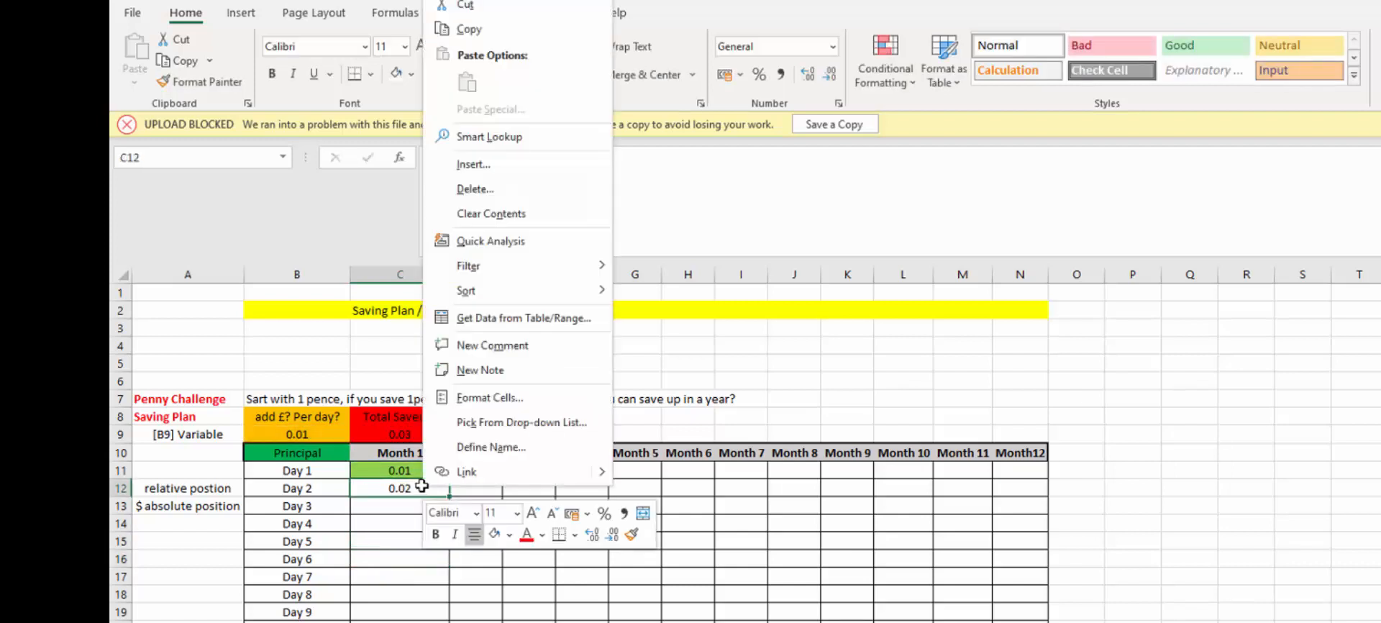
left_click(521, 29)
left_click_drag(401, 506, 401, 620)
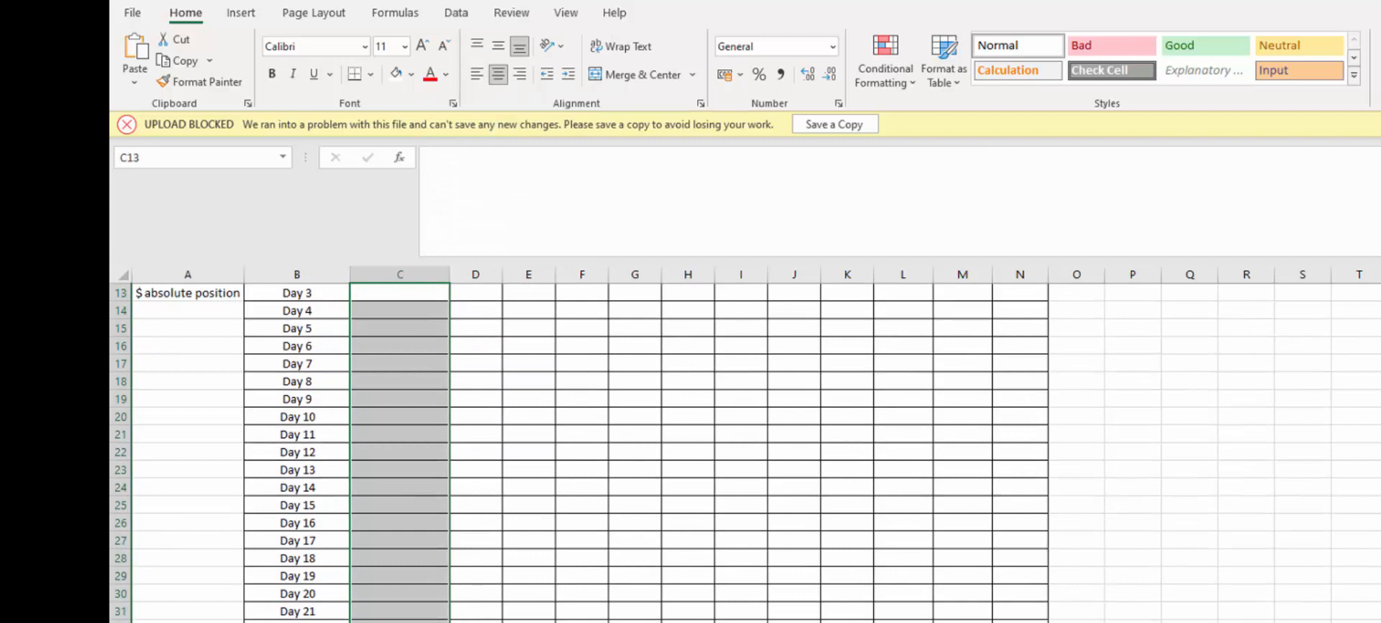
key("ctrl+v")
scroll(576, 446, "up", 3)
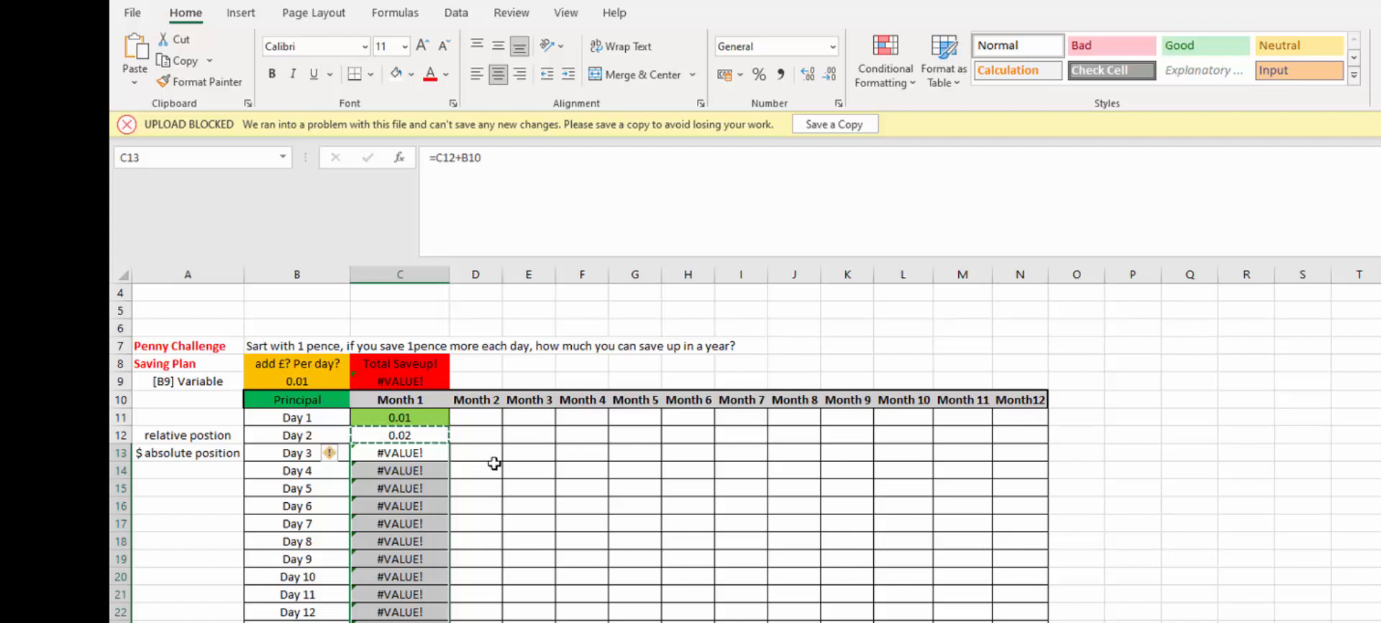
left_click(493, 467)
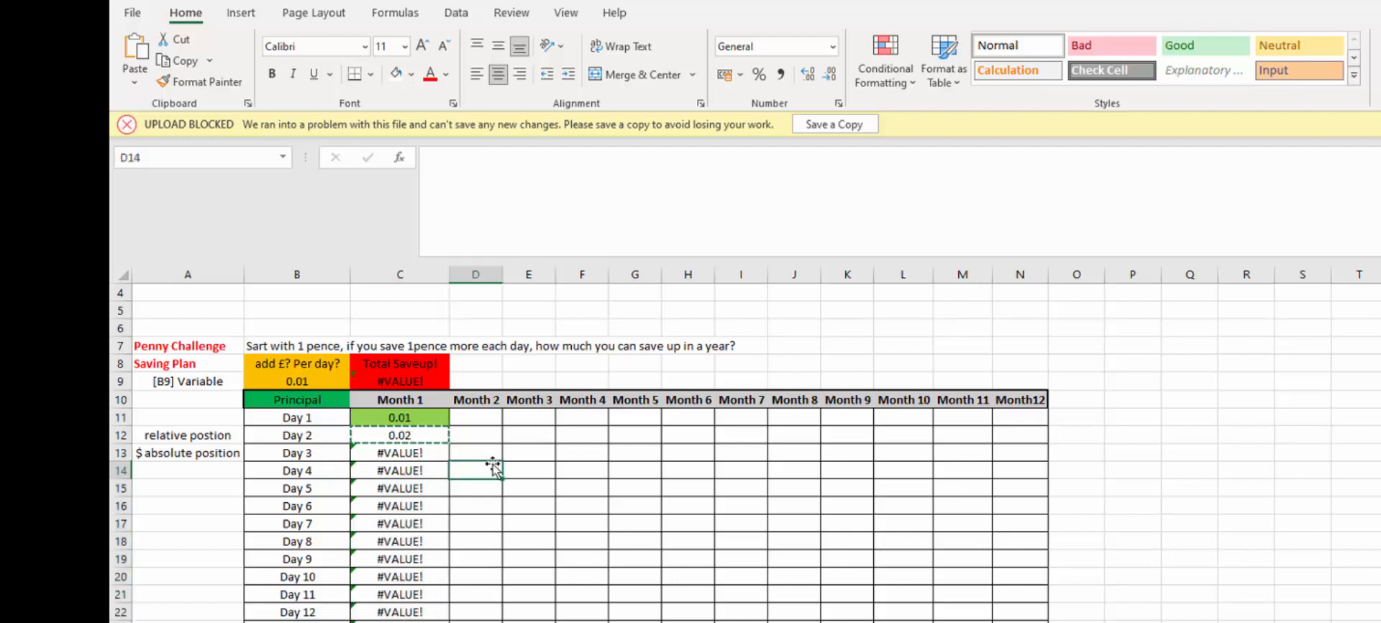
key("Escape")
Examine which cells the pasted formula in C13 refers to
left_click(433, 455)
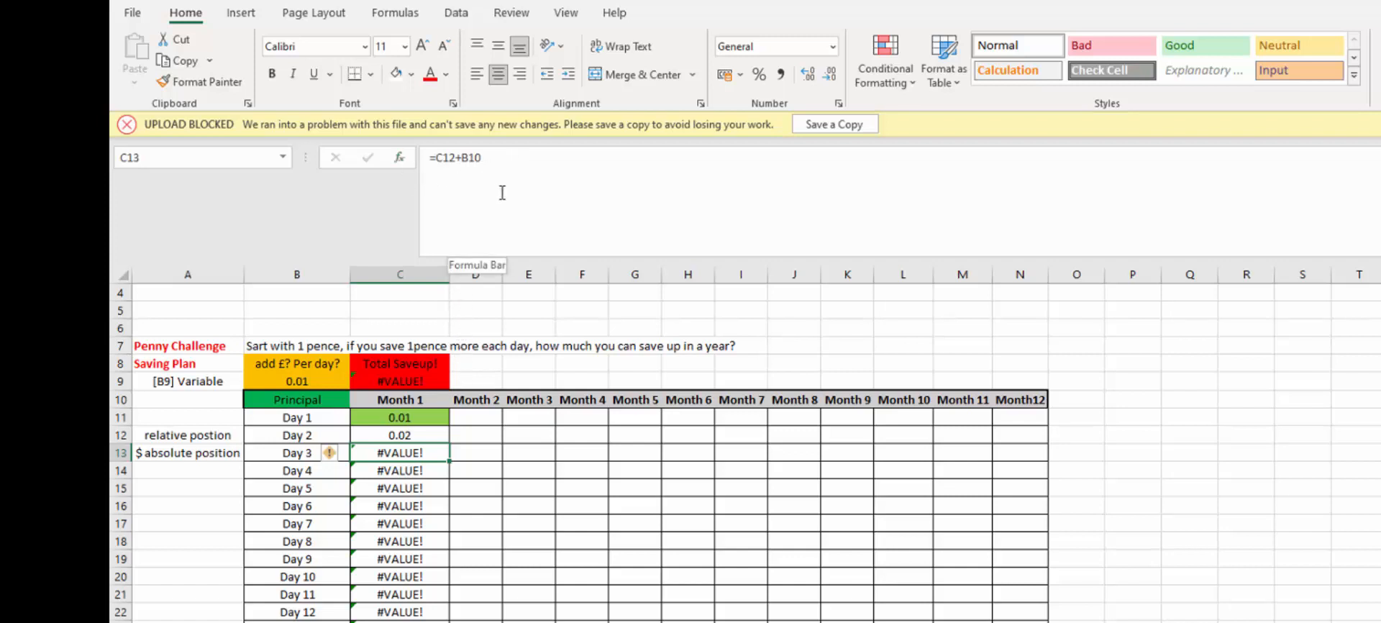
double_click(432, 455)
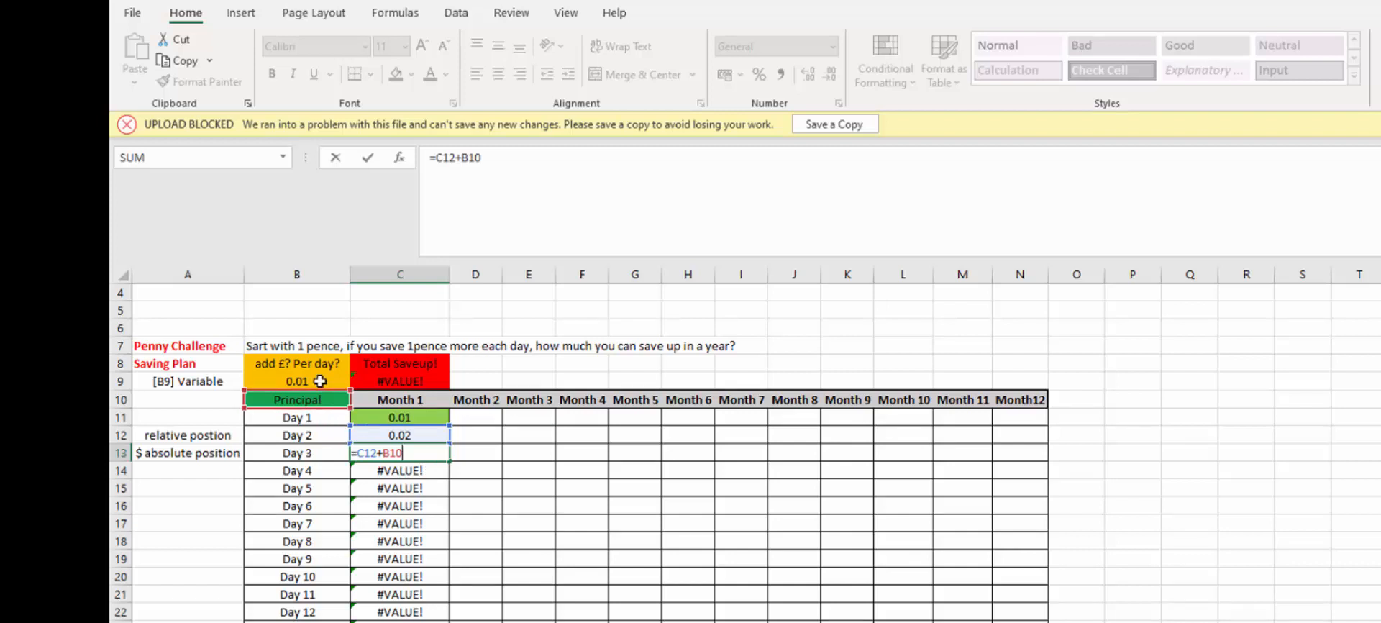
key("ctrl+Return")
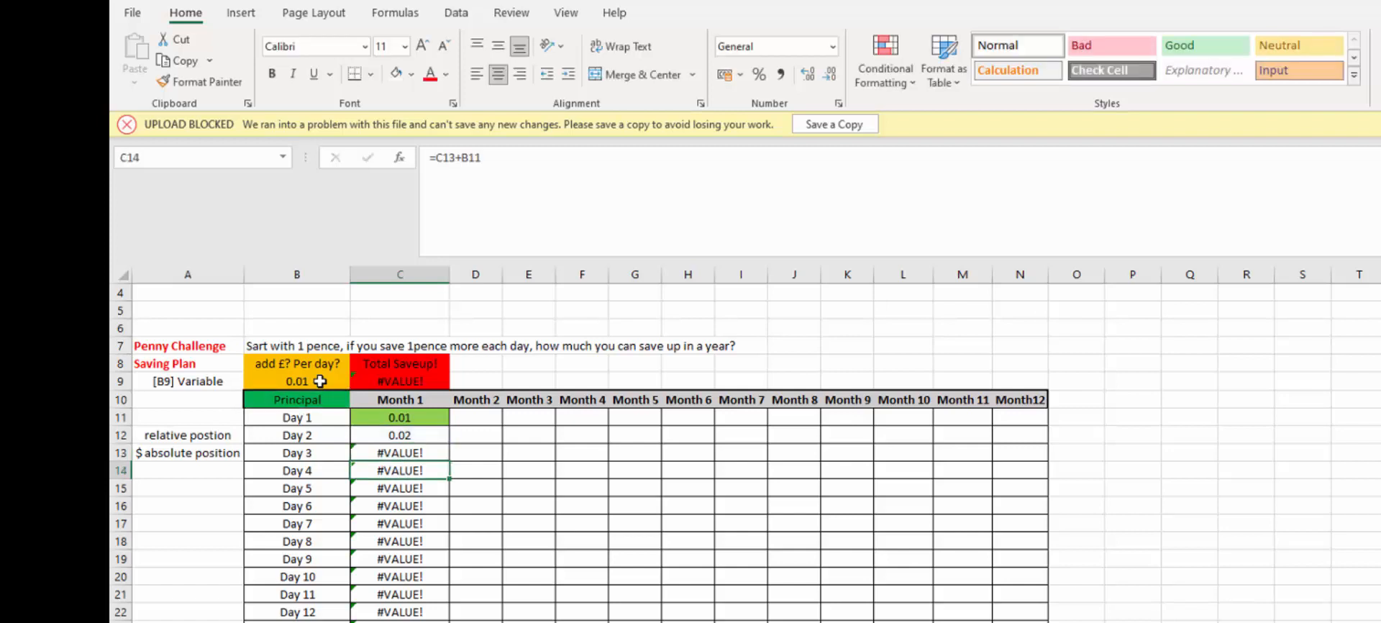
Examine which cells the relative formulas in C12 and C13 refer to
left_click(422, 433)
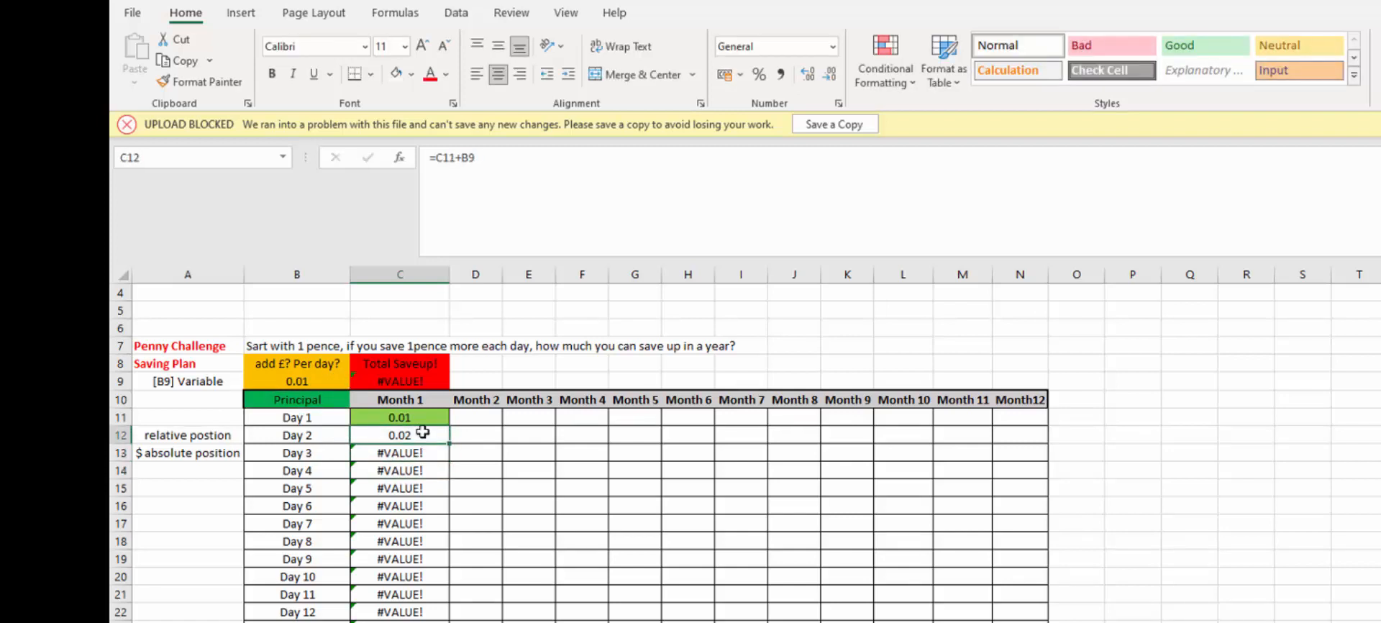
left_click(229, 437)
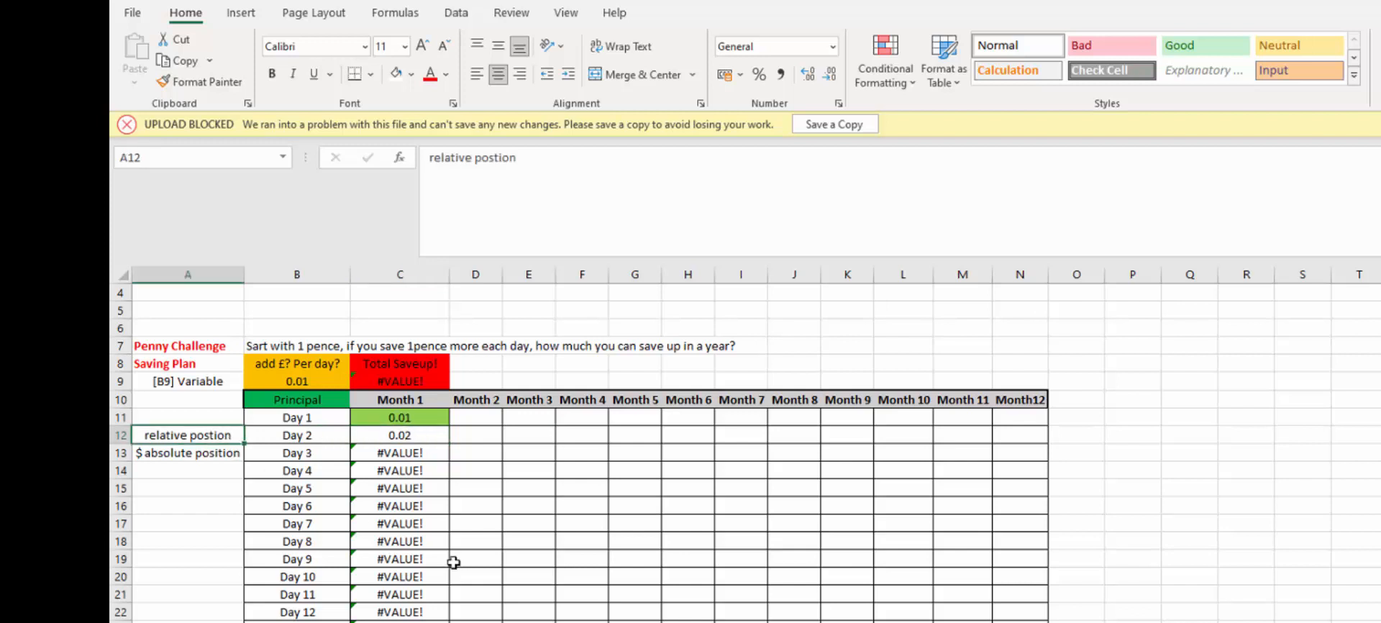
left_click(431, 436)
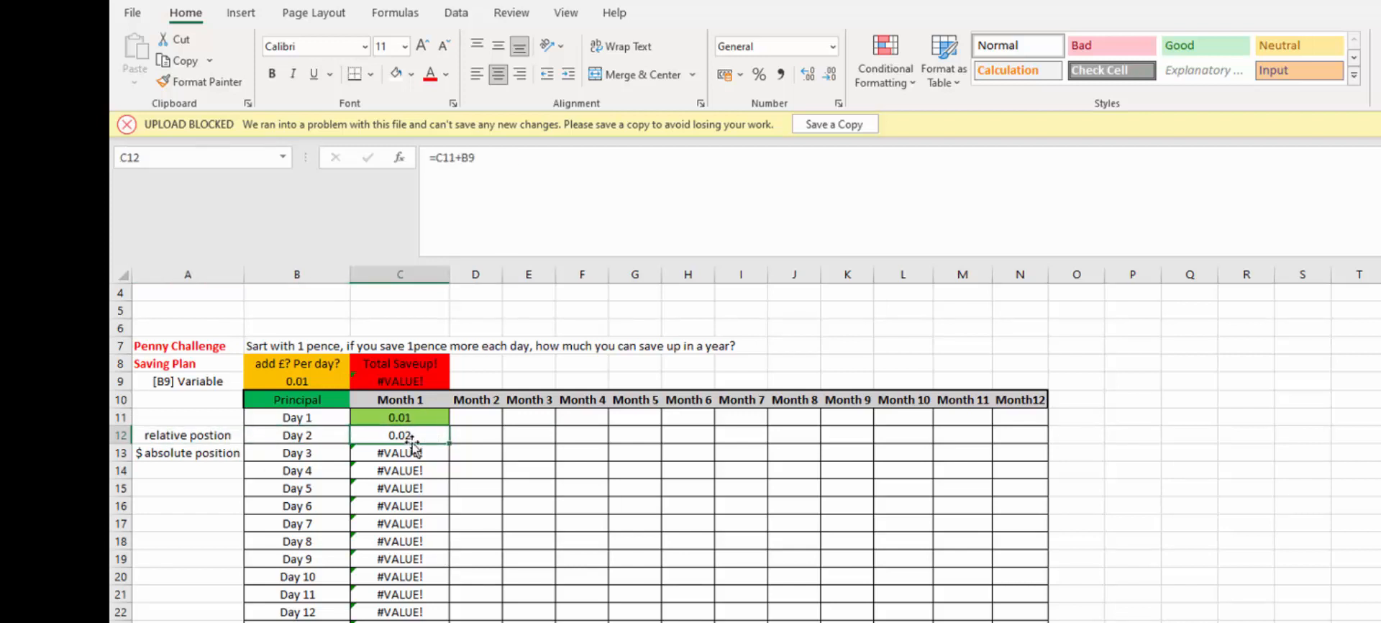
double_click(415, 436)
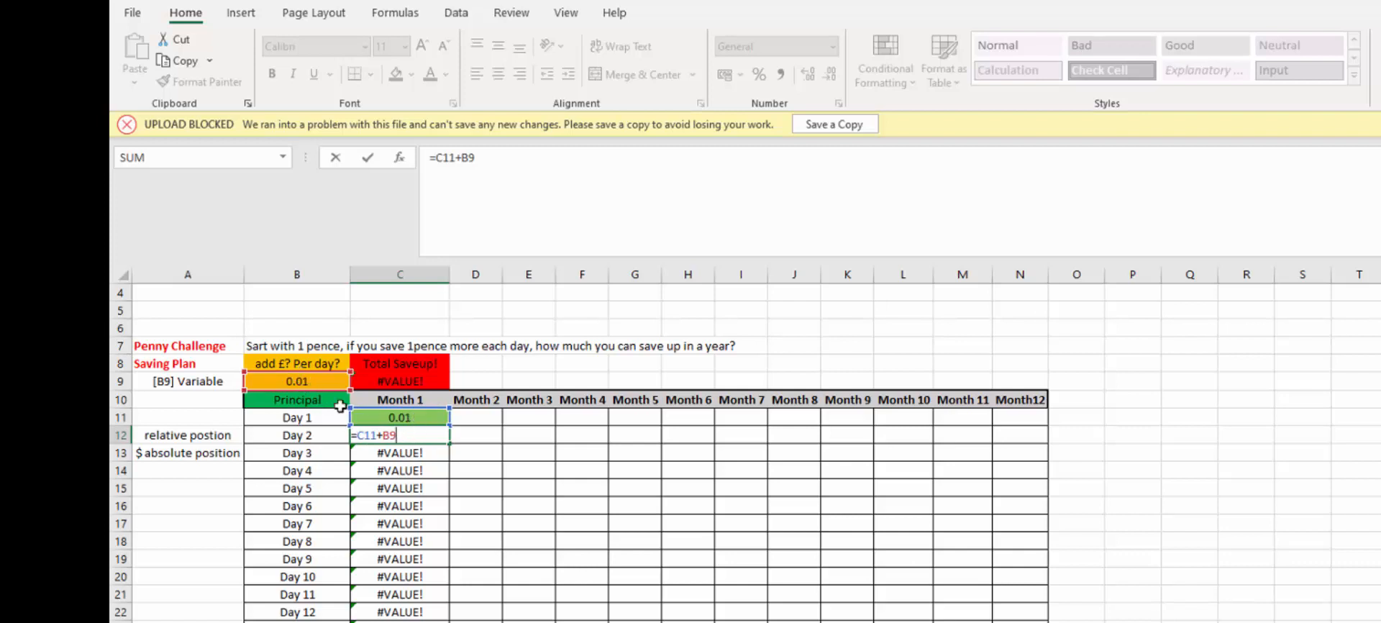
key("Return")
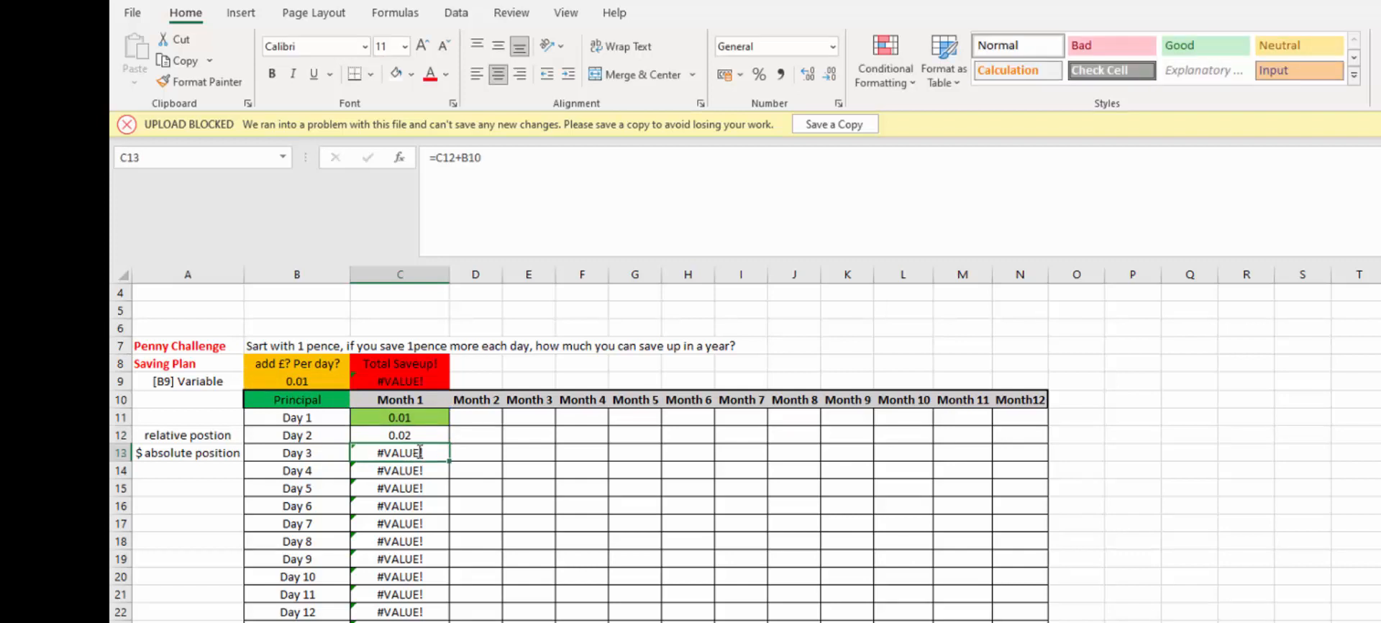
double_click(418, 451)
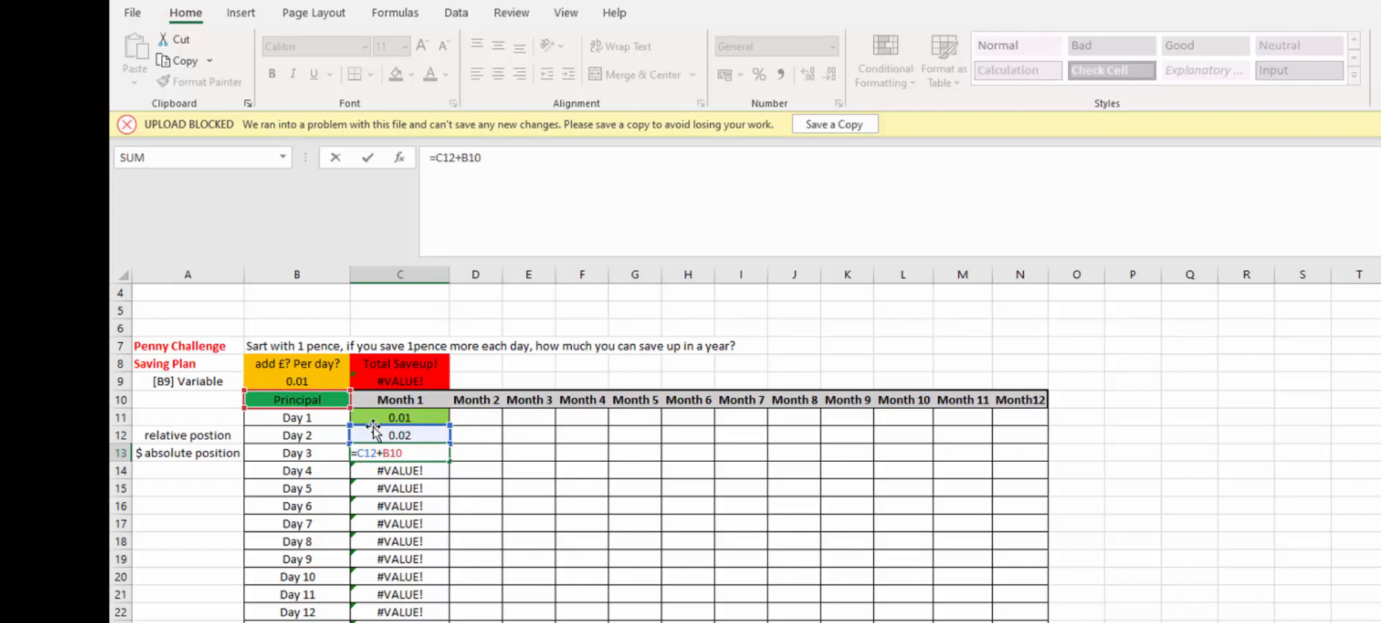
key("Return")
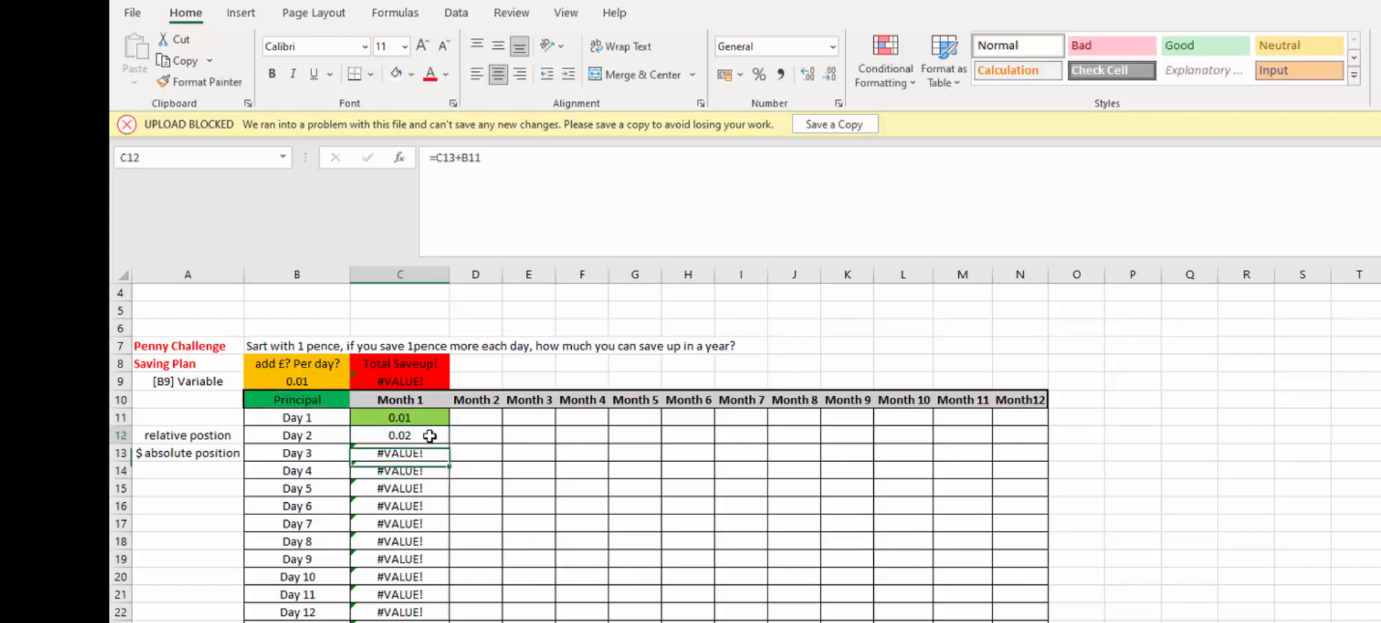
left_click(429, 436)
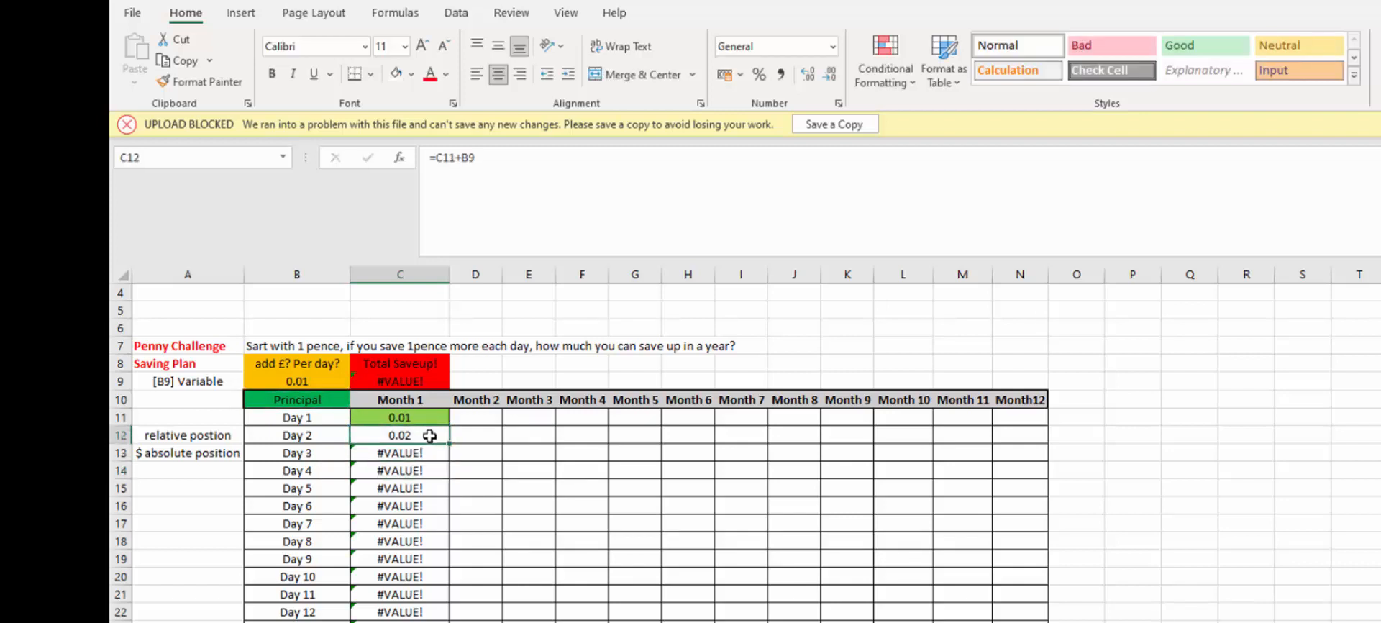
double_click(429, 436)
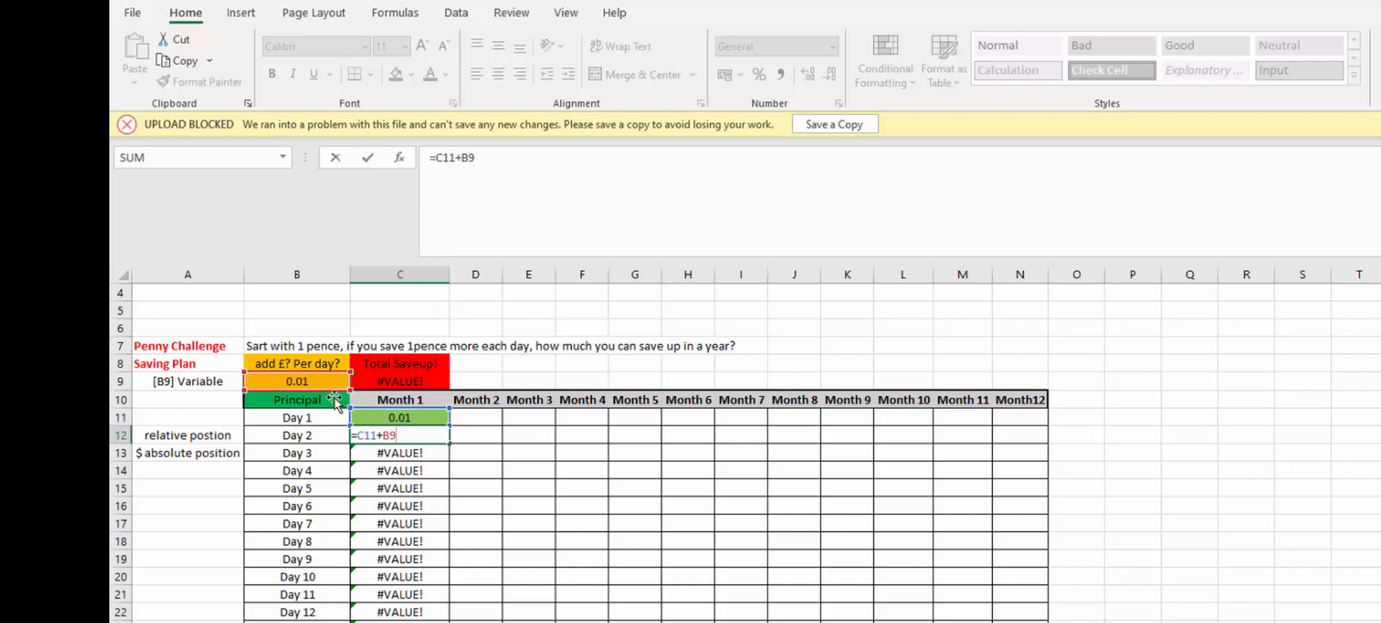
key("Return")
Change the Day 3 formula in C13 to =C12+$B$9 so the daily increment reference is absolute
double_click(384, 452)
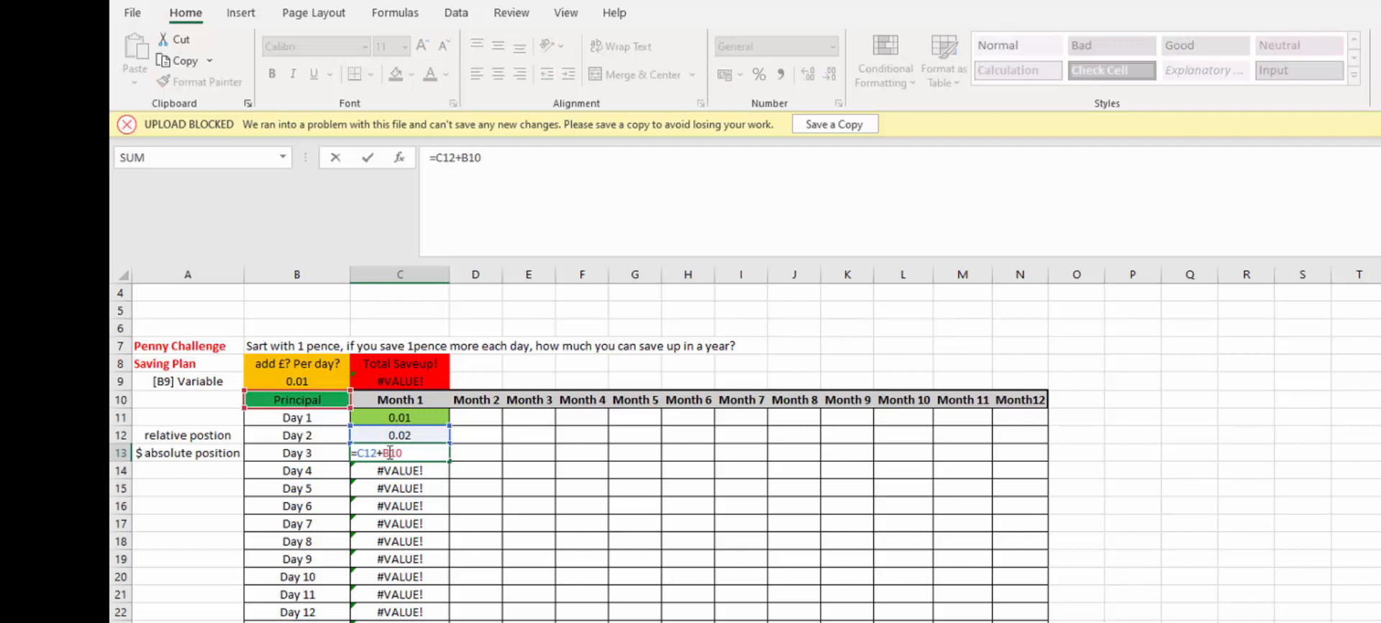
type("$")
type("£")
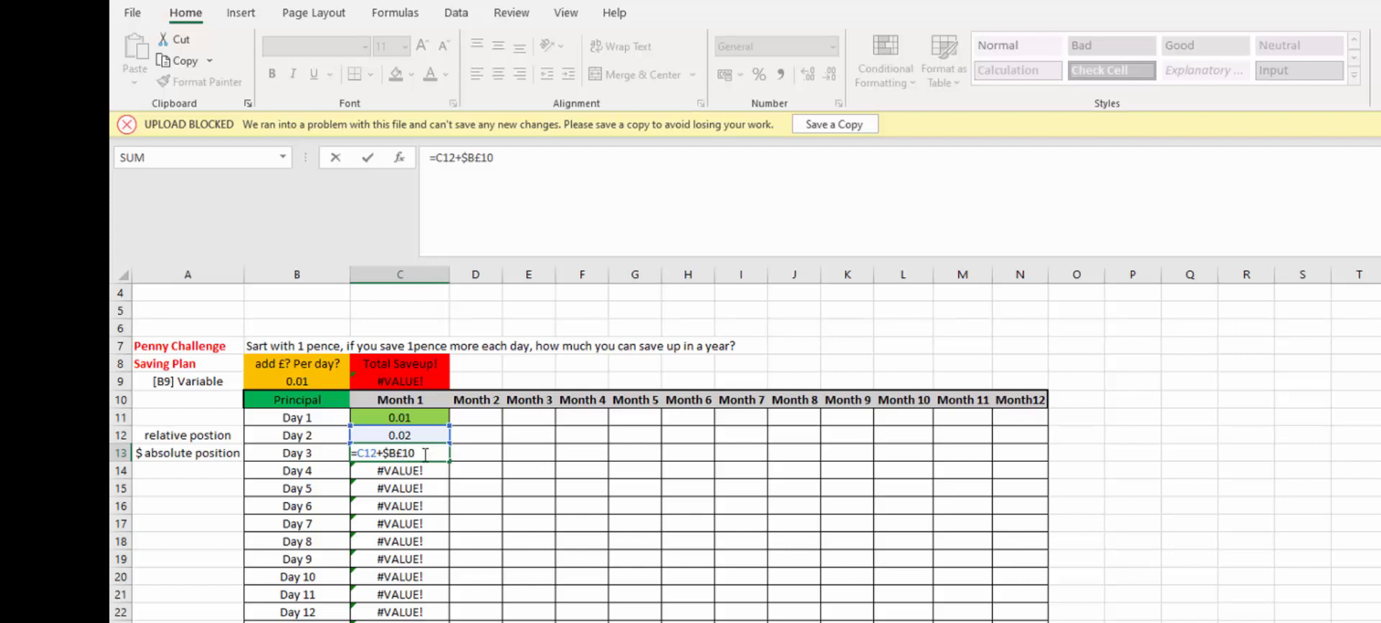
key("BackSpace")
key("BackSpace")
key("BackSpace")
type("$9")
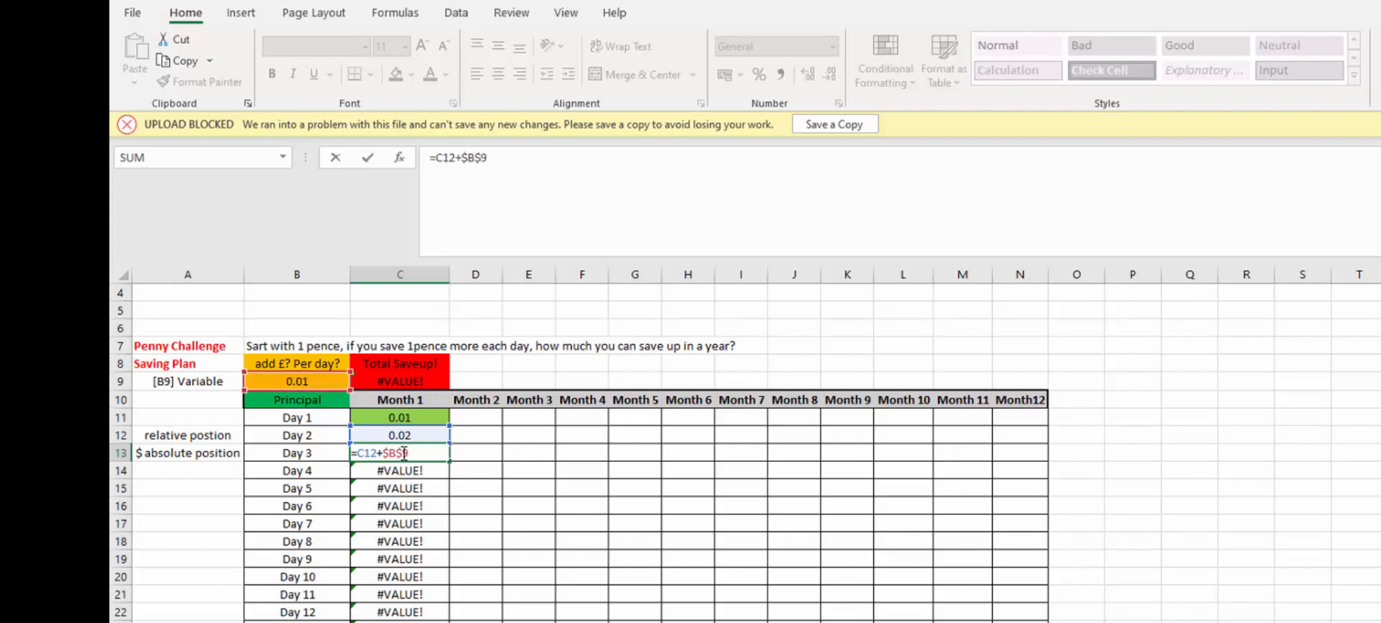
left_click(515, 523)
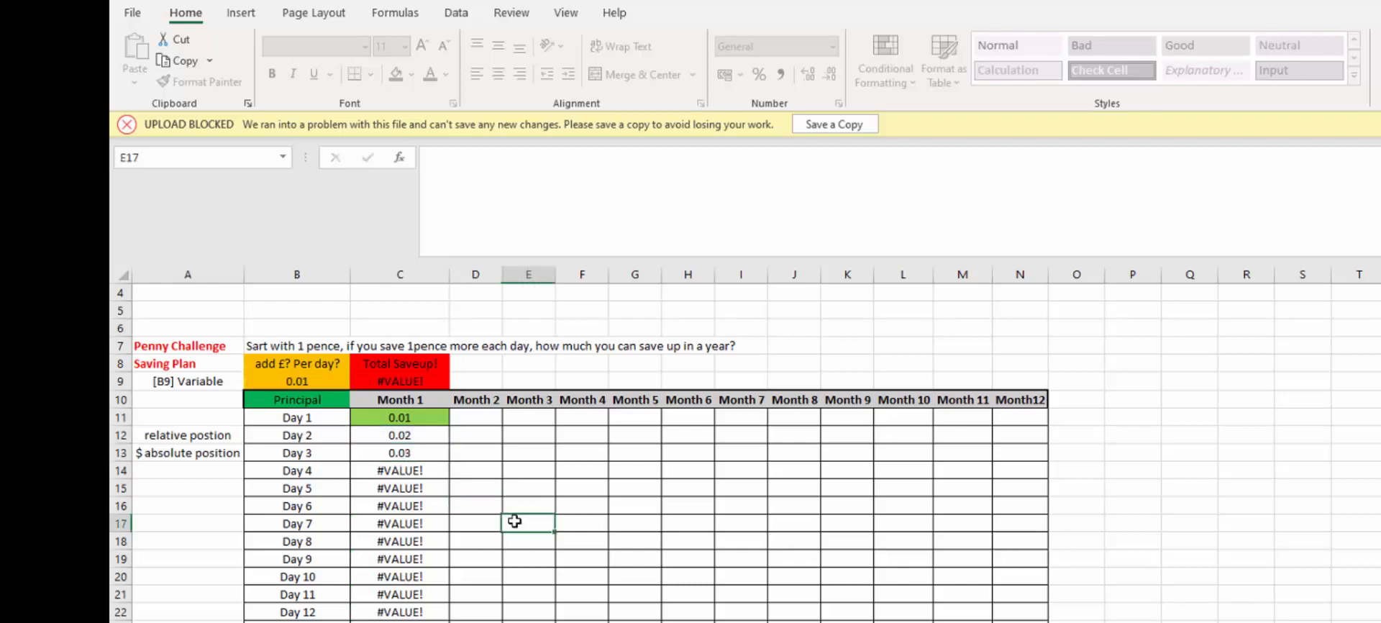
Examine the Day 1 starting amount in C11 and the cells that the Day 2 formula in C12 refers to
scroll(456, 518, "up", 1)
scroll(456, 519, "up", 8)
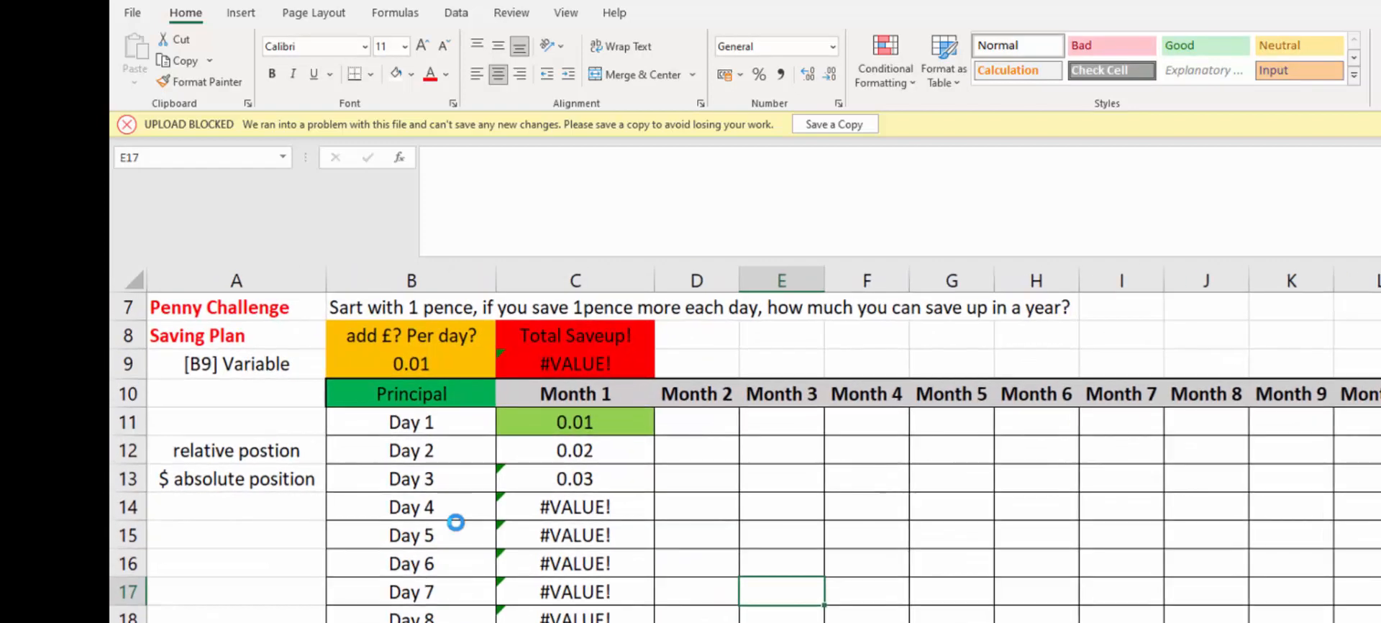
scroll(826, 573, "left", 2)
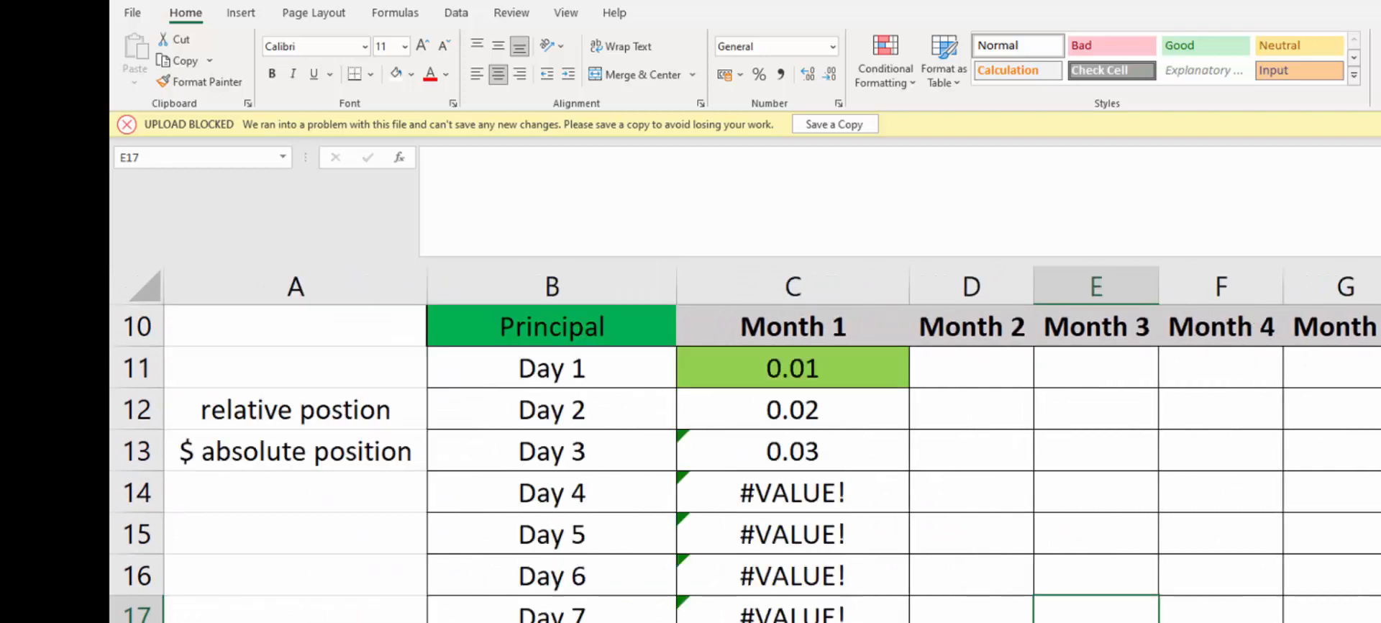
scroll(842, 579, "up", 3)
scroll(842, 579, "down", 1)
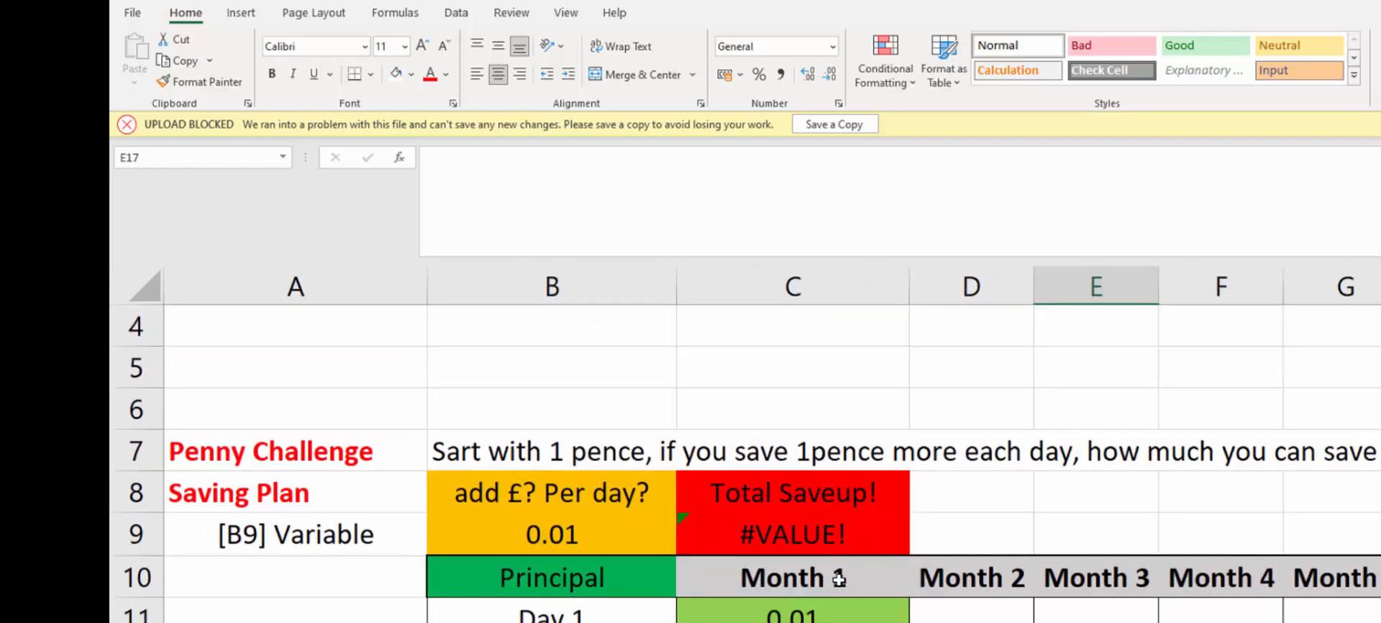
left_click(824, 615)
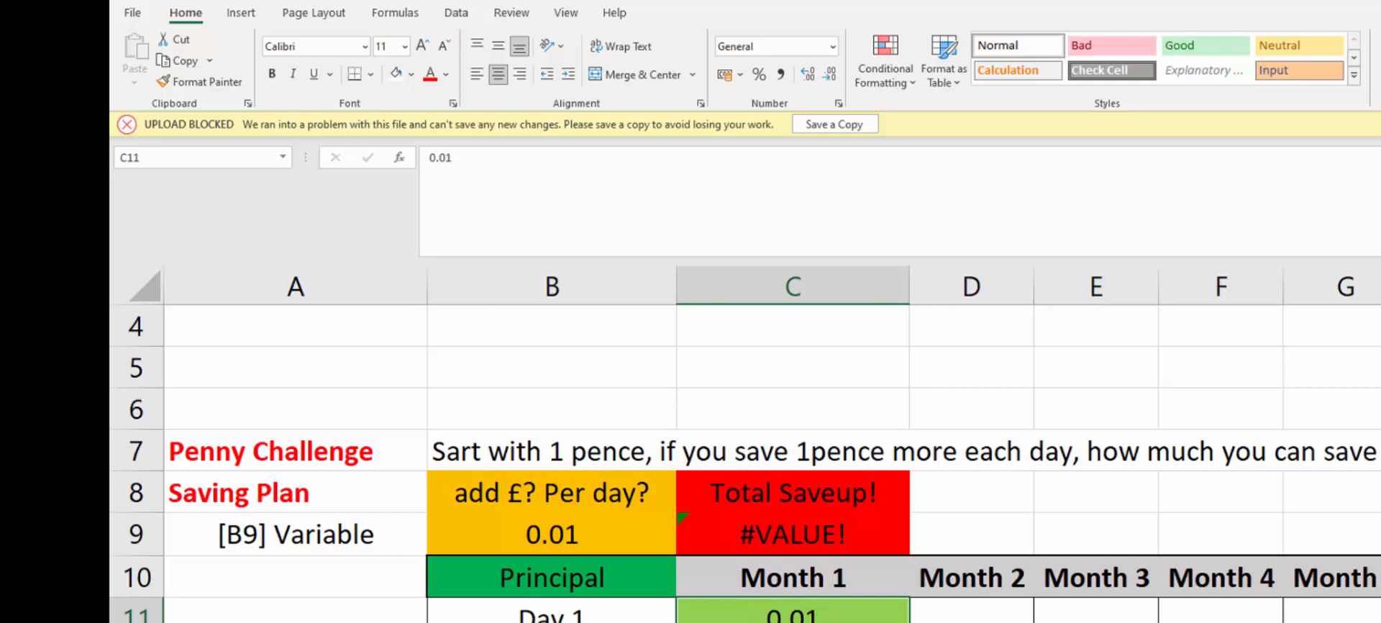
double_click(851, 613)
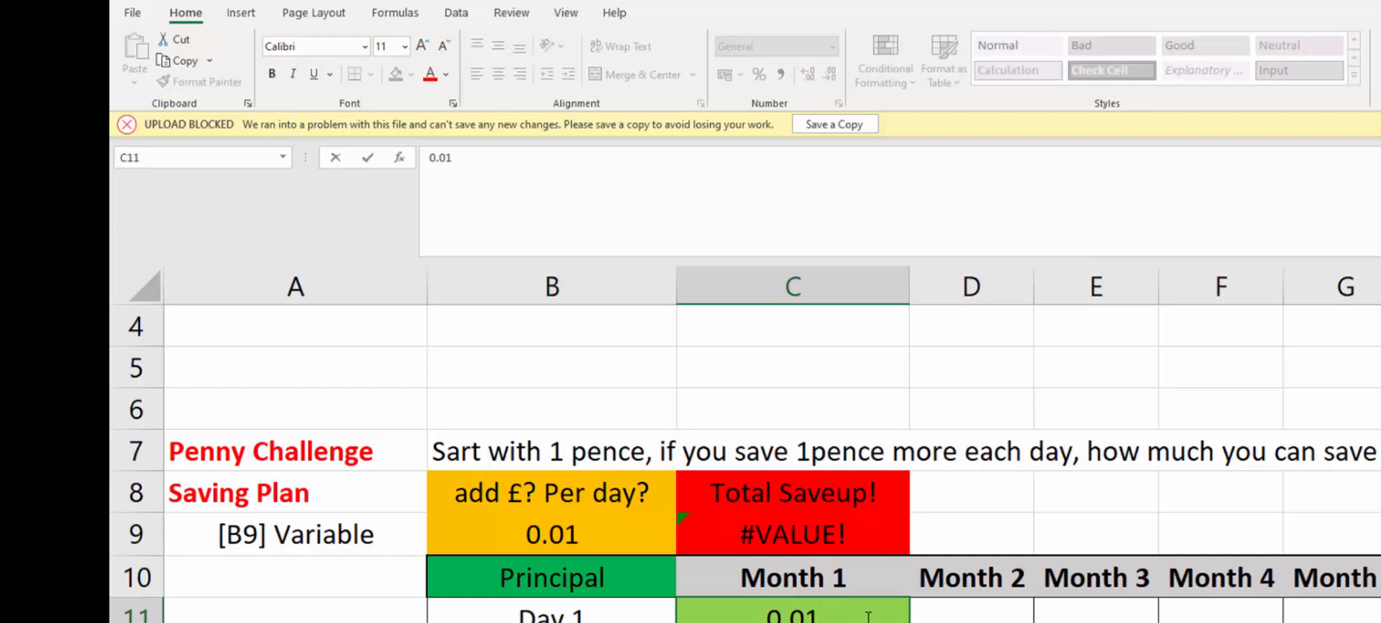
key("Return")
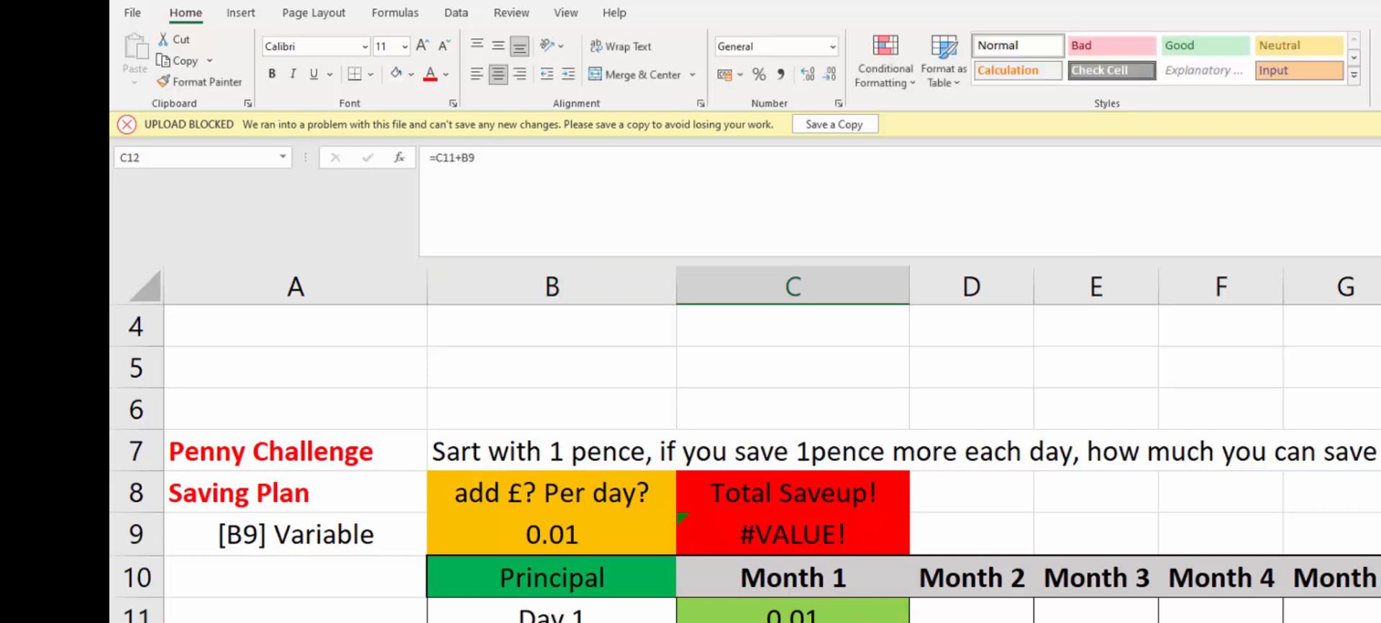
key("F2")
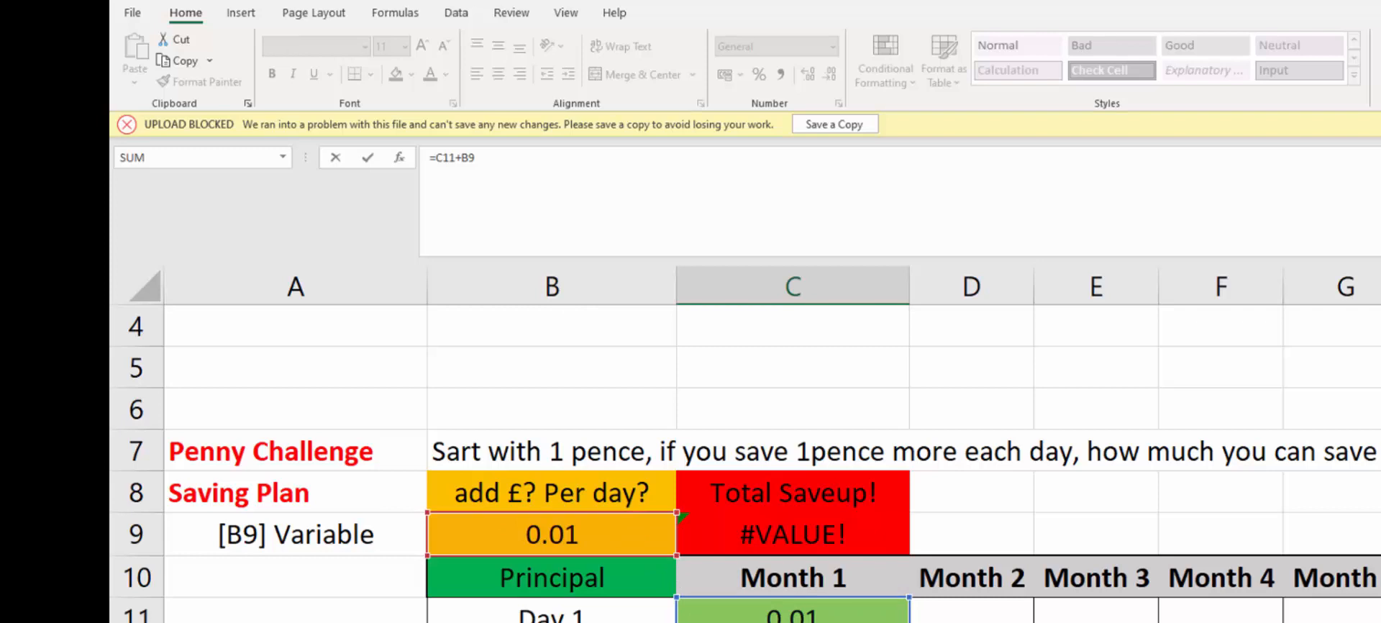
key("Return")
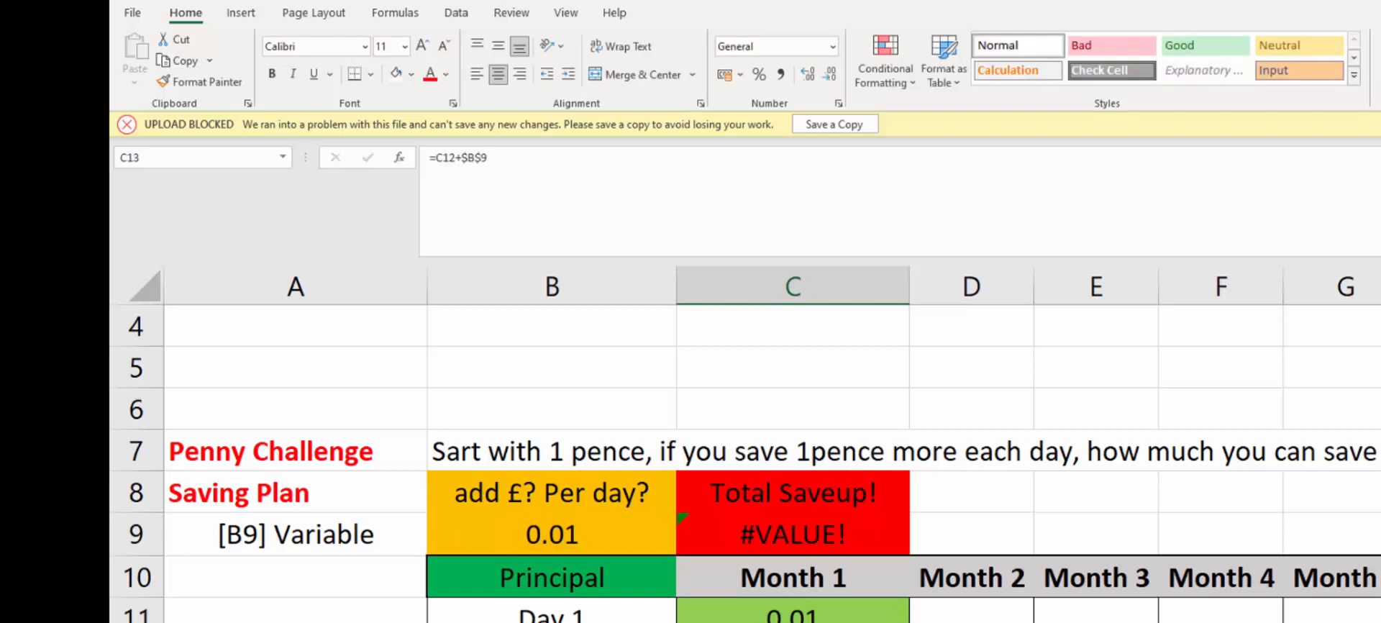
Copy C12 and put the relative formula =C12+B10 back in C13
key("Up")
key("Right")
key("Left")
right_click(795, 622)
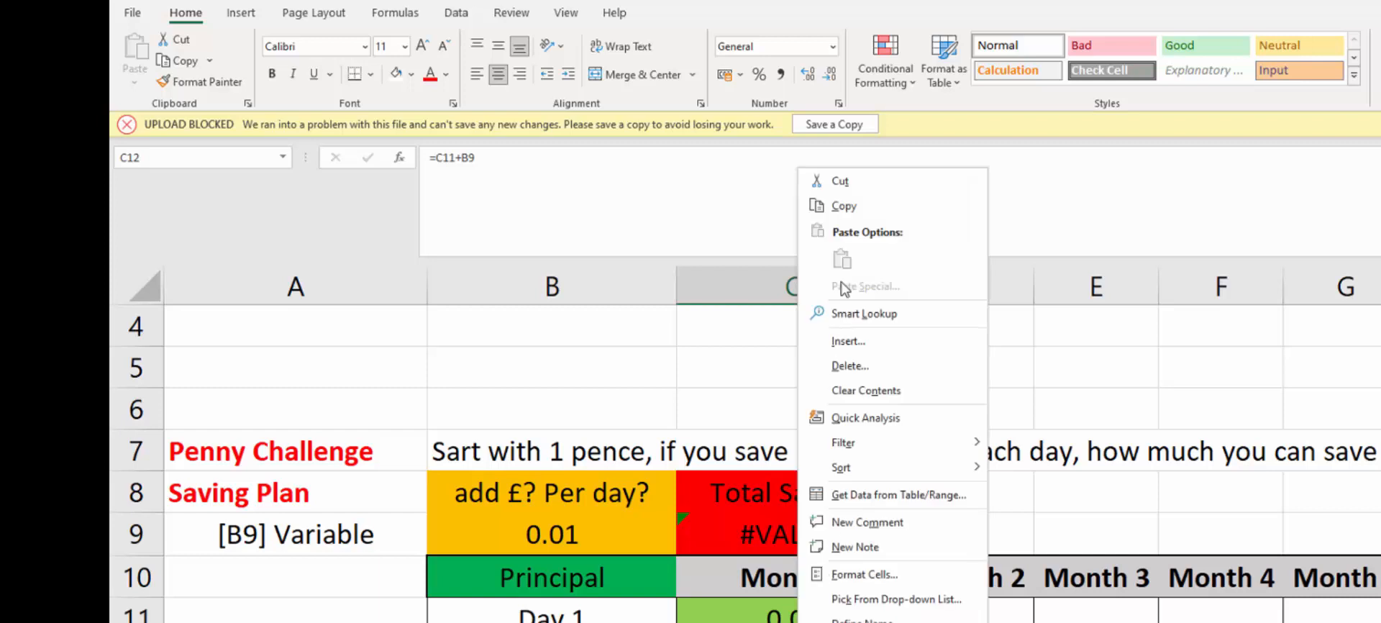
left_click(846, 208)
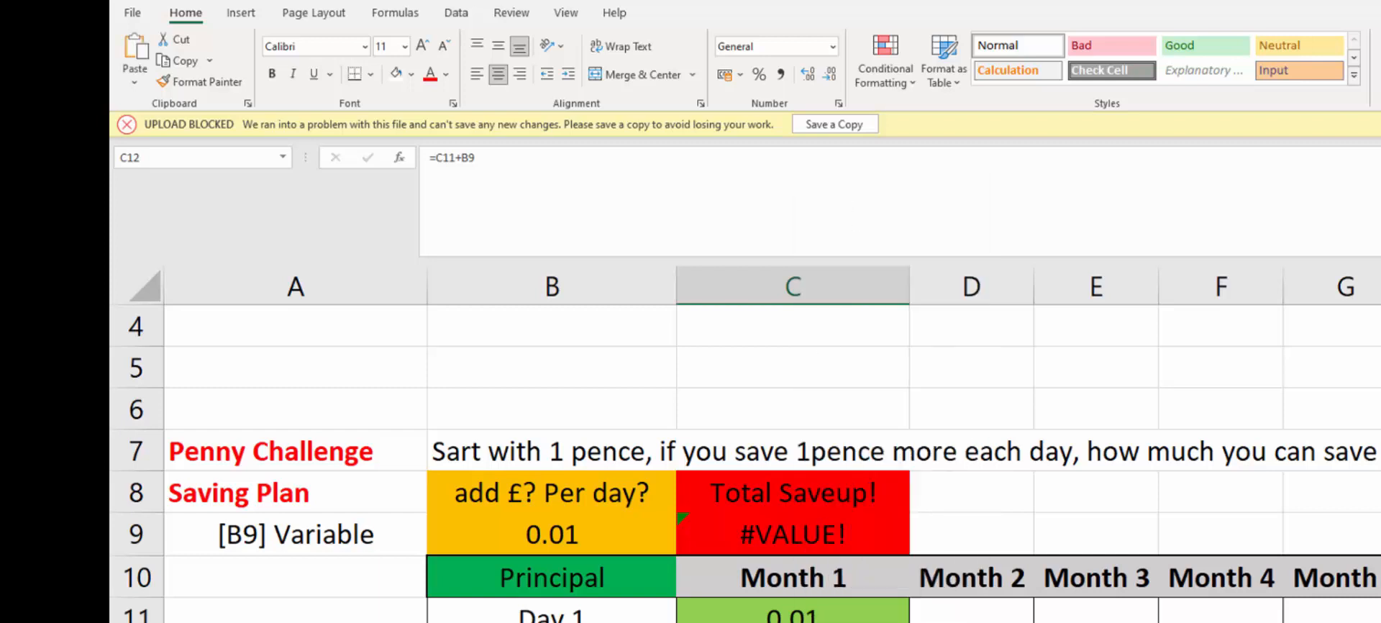
left_click(846, 621)
right_click(846, 621)
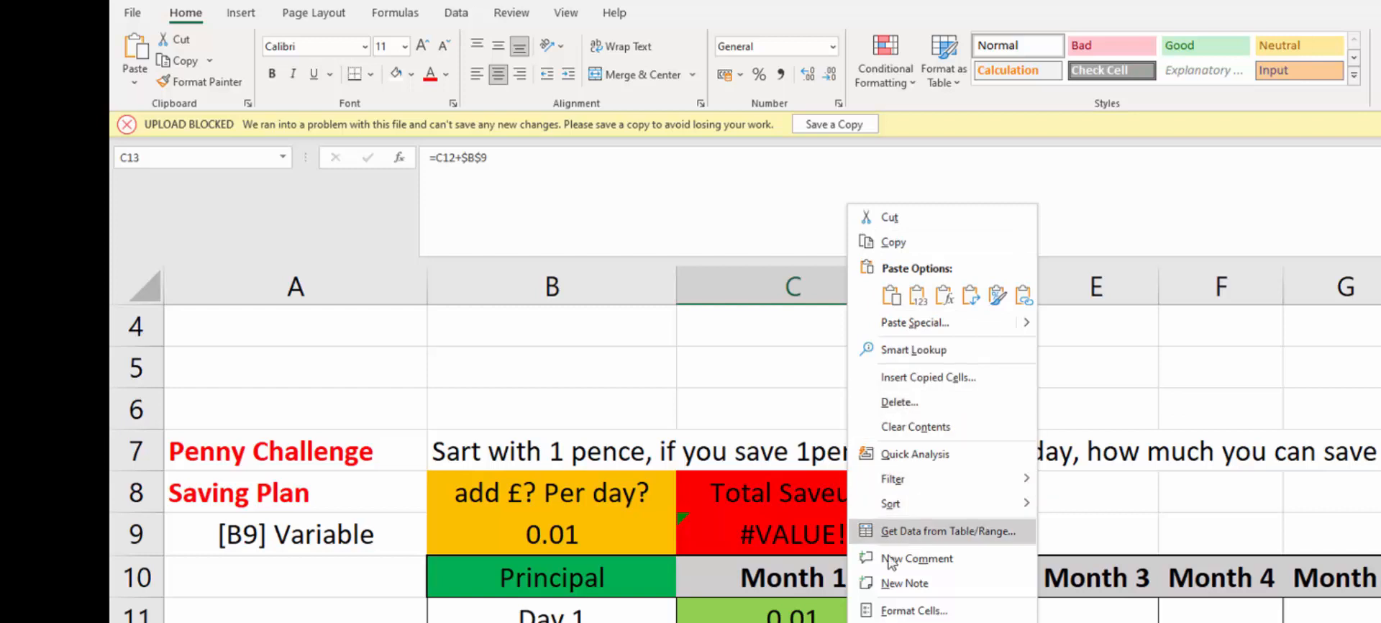
left_click(881, 622)
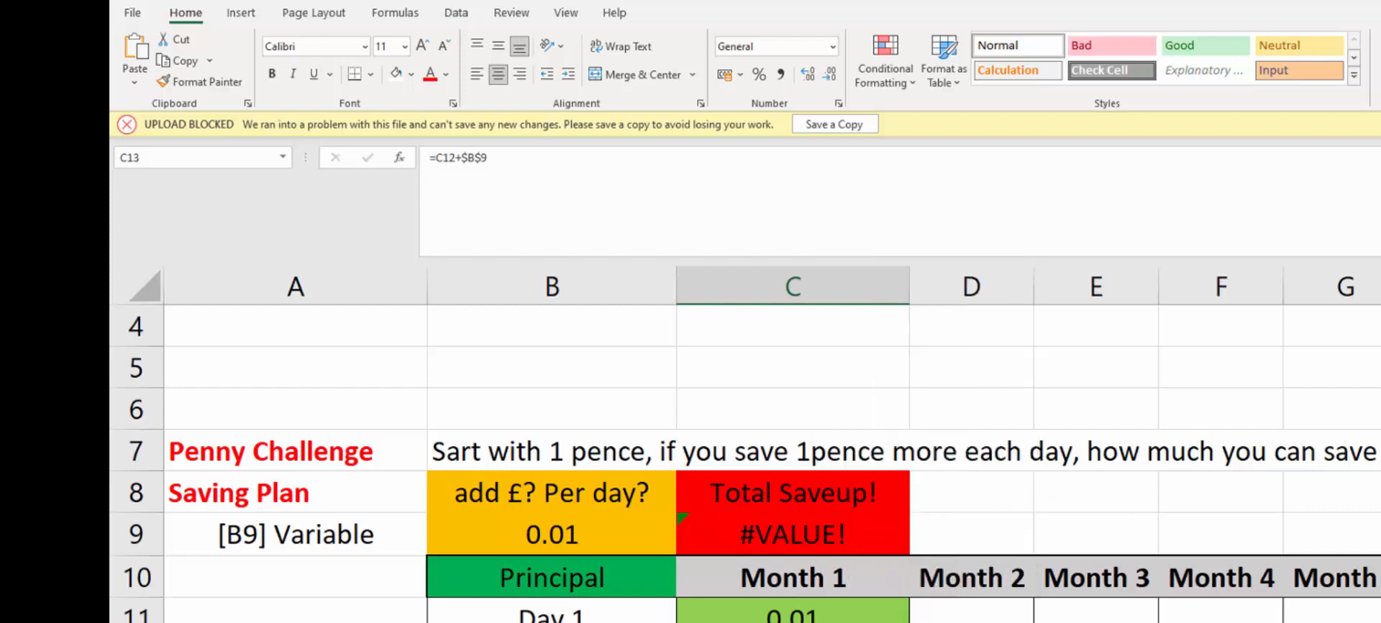
key("ctrl+z")
scroll(774, 464, "down", 2)
scroll(773, 464, "up", 2)
Enter =C12+$B$9 as the Day 3 formula in C13, with an absolute reference to the increment cell
key("F2")
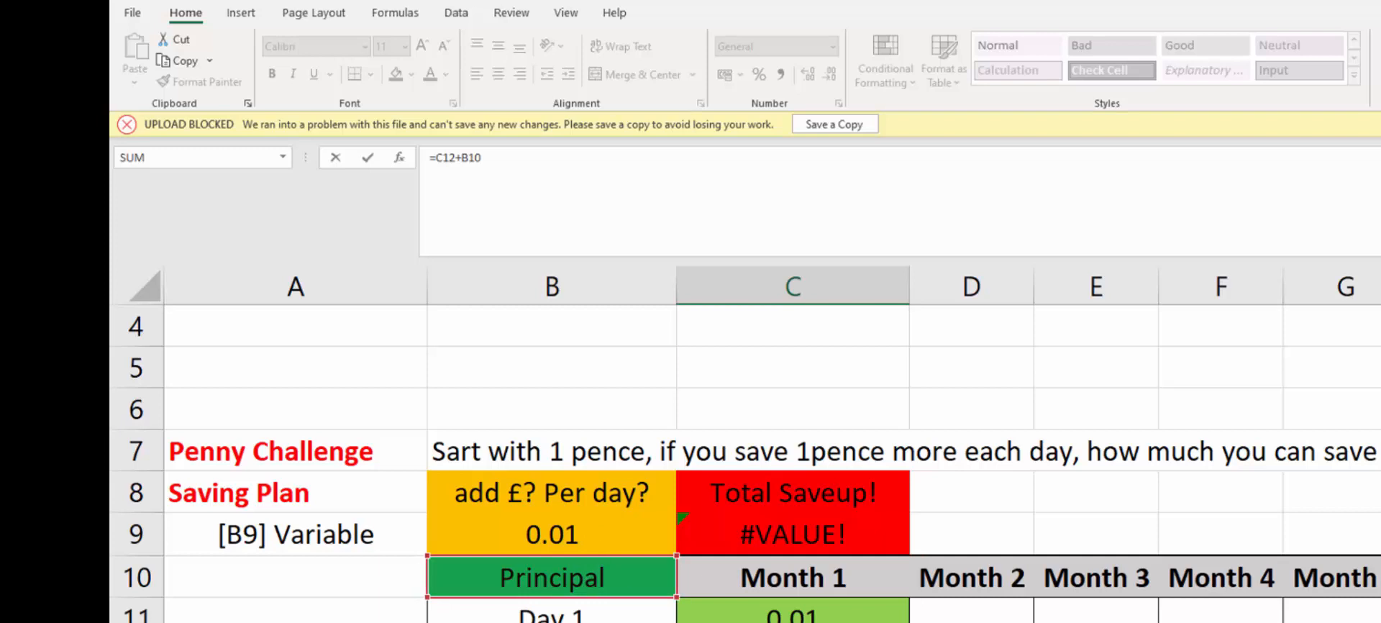
type("$B$")
key("BackSpace")
key("BackSpace")
type("9")
key("Return")
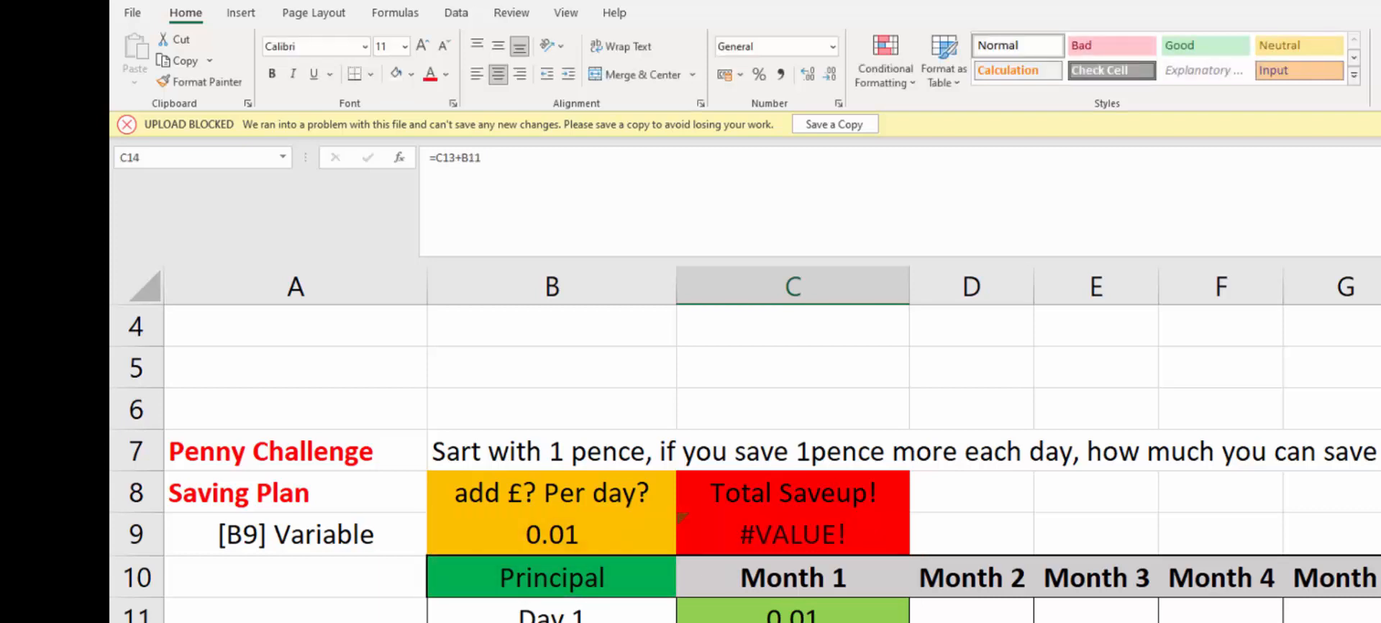
Color the text of the "$ absolute position" label in A13 red
key("Up")
key("Home")
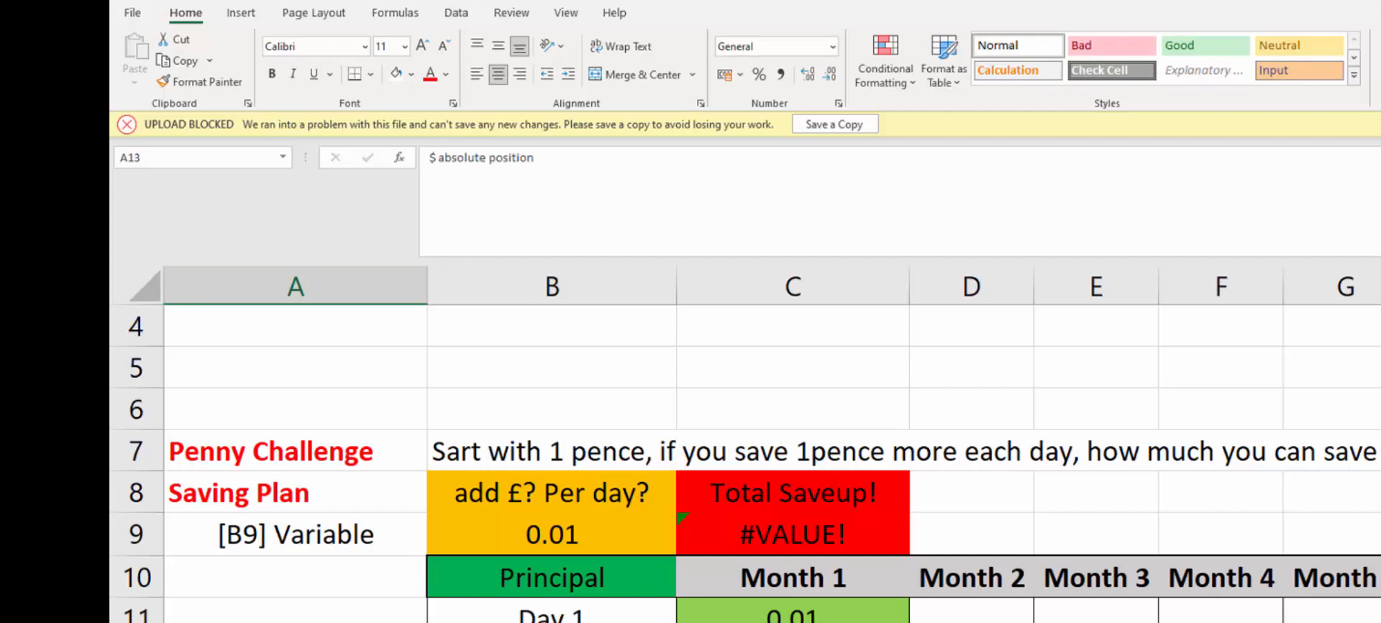
key("Right")
key("Right")
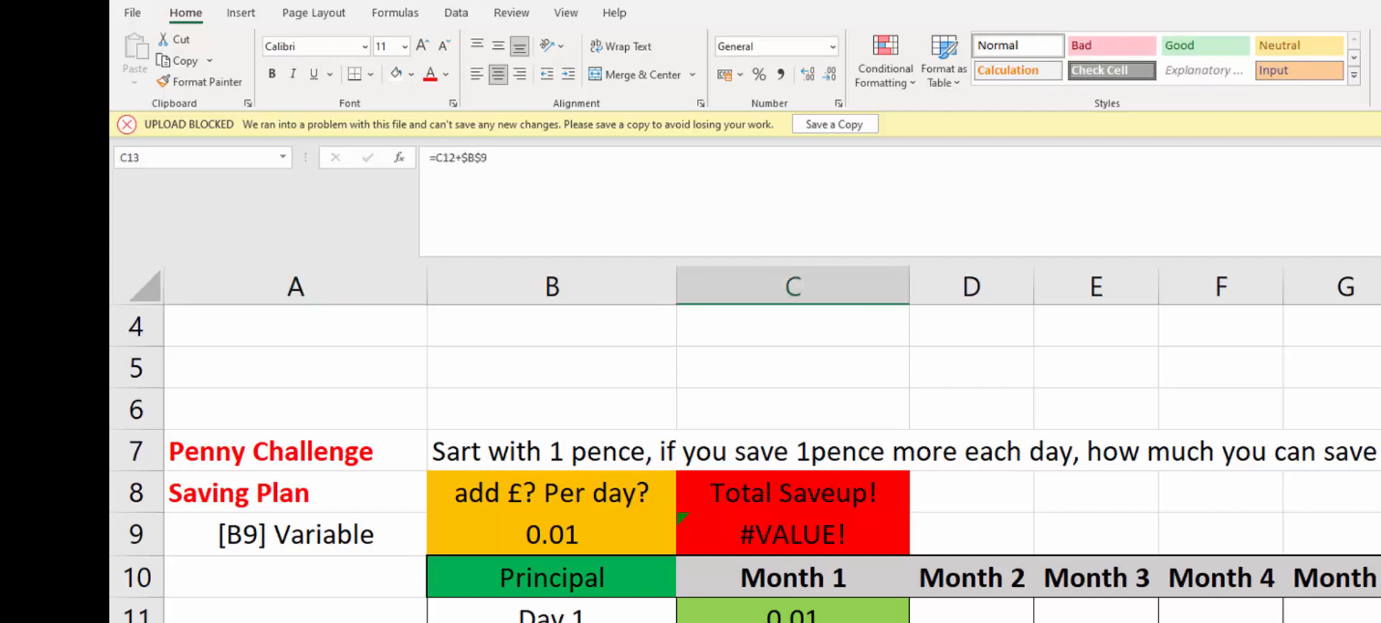
Copy the absolute-reference formula from C13 down through the remaining Month 1 days to C41
key("F2")
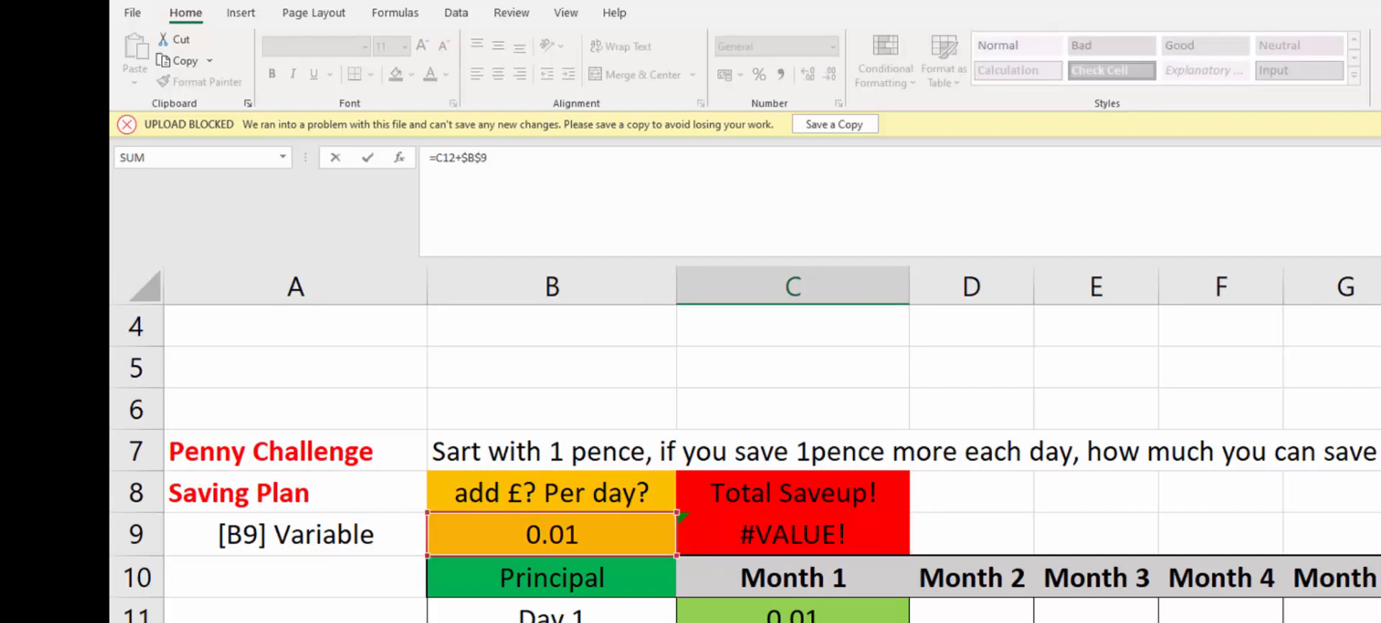
key("Escape")
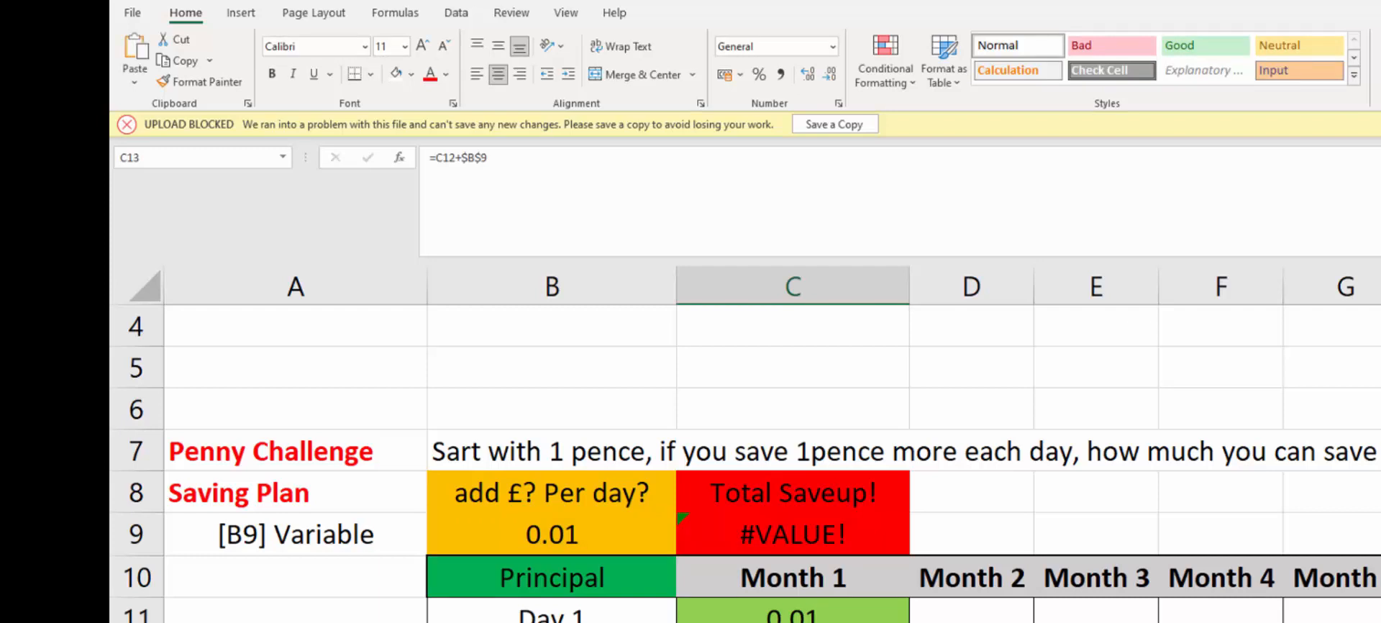
key("Down")
key("Down")
scroll(745, 464, "down", 1)
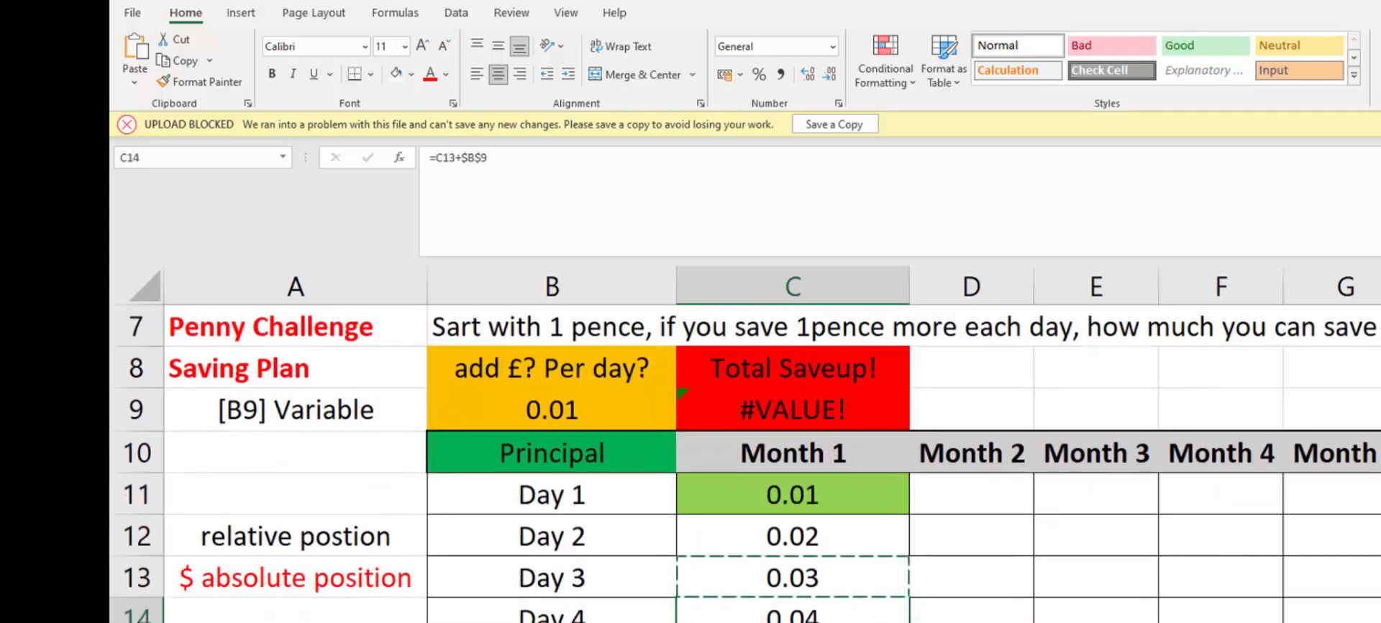
key("Down")
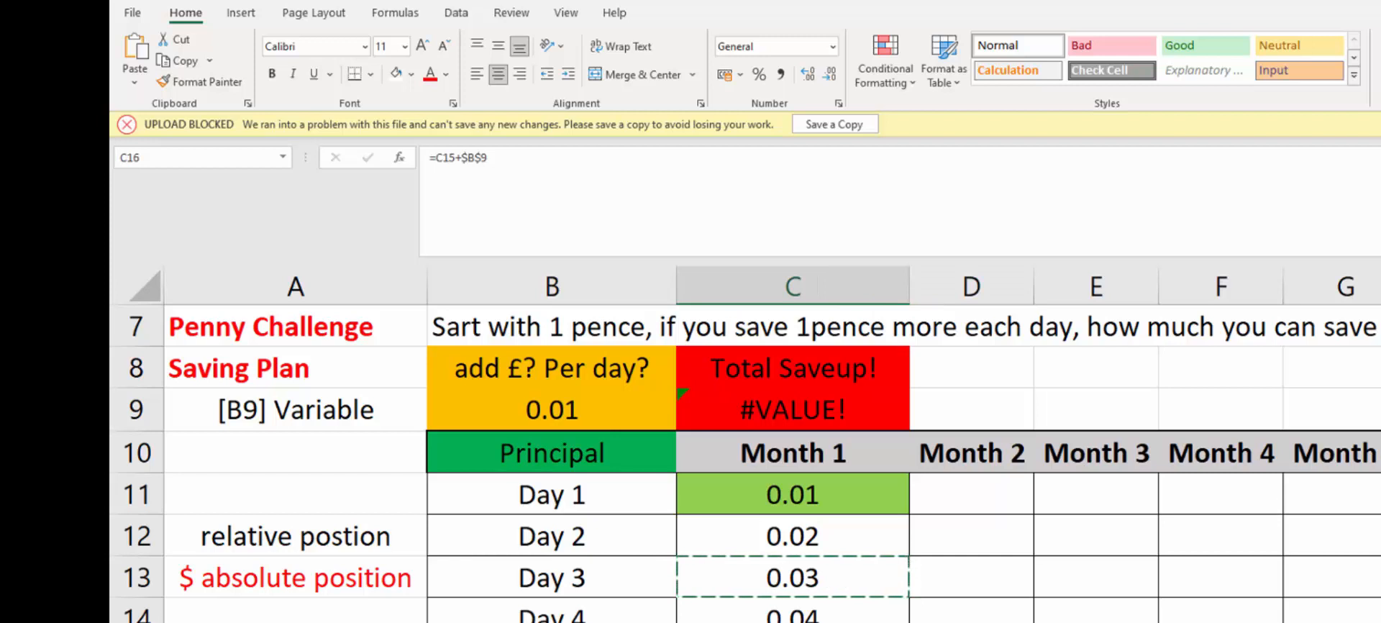
scroll(745, 462, "down", 7)
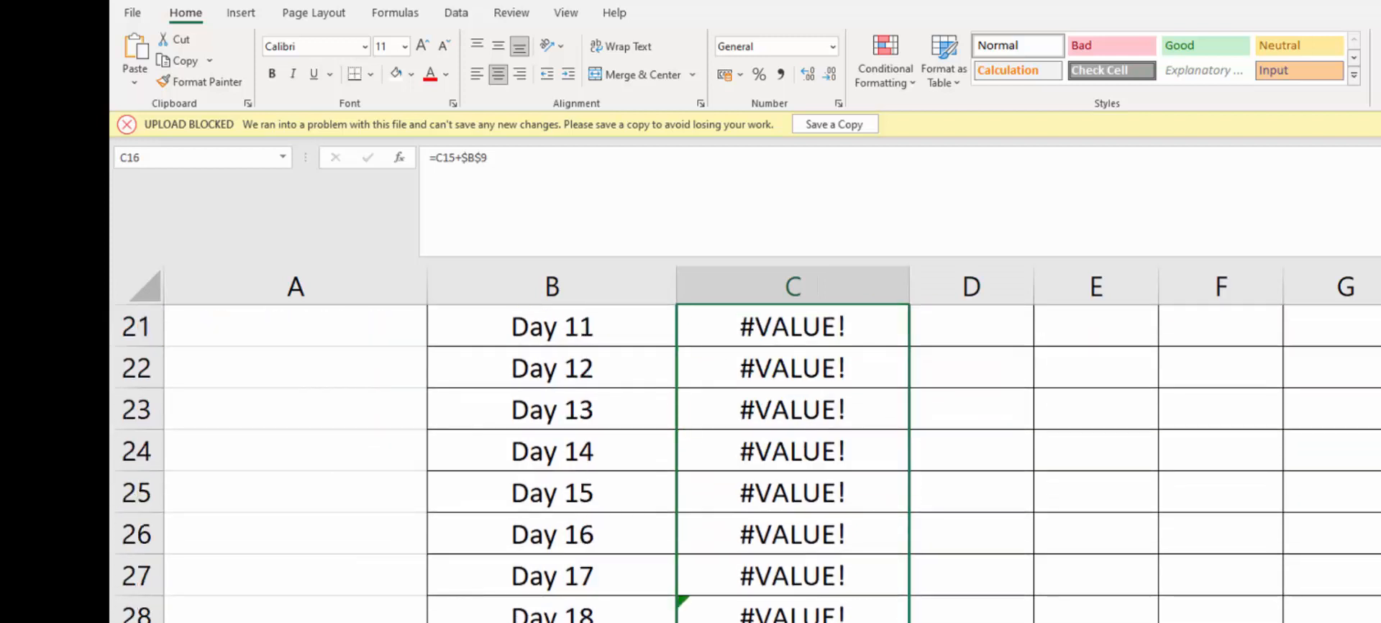
left_click_drag(908, 617, 908, 618)
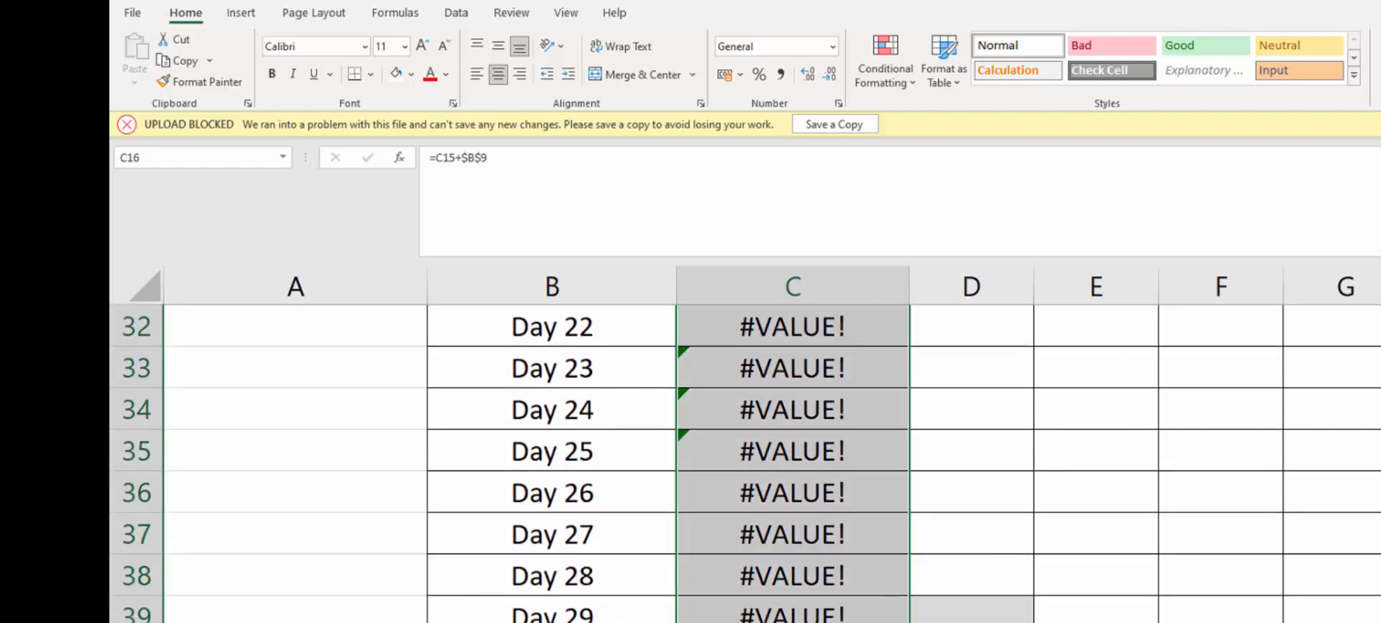
Extend the Month 1 total in C42 to include row 41, making the formula =SUM(C11:C41)
left_click(793, 620)
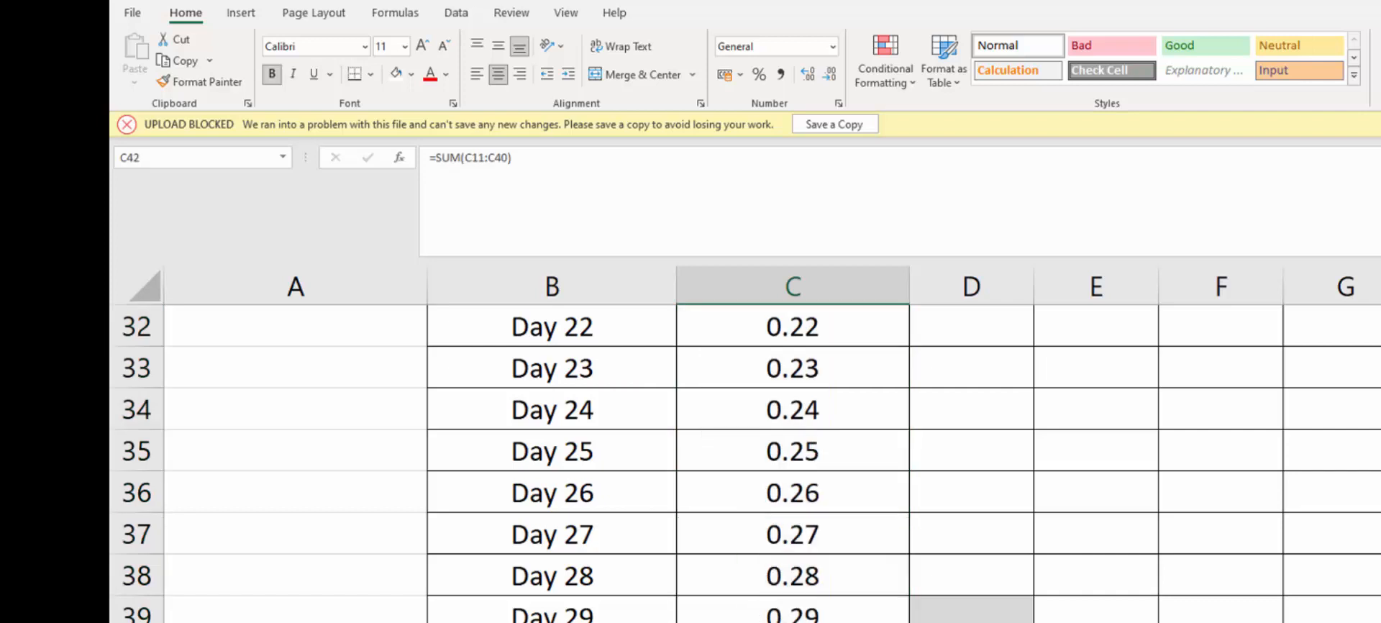
key("F2")
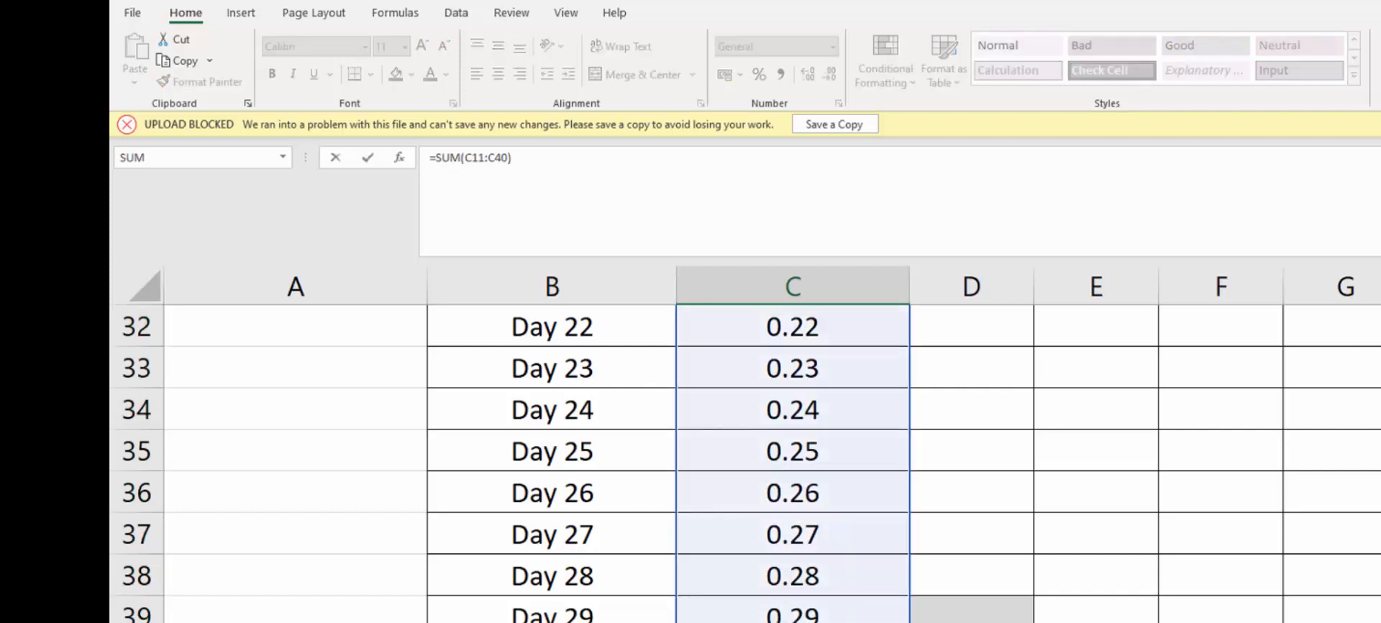
left_click_drag(909, 620, 909, 622)
key("ctrl+Return")
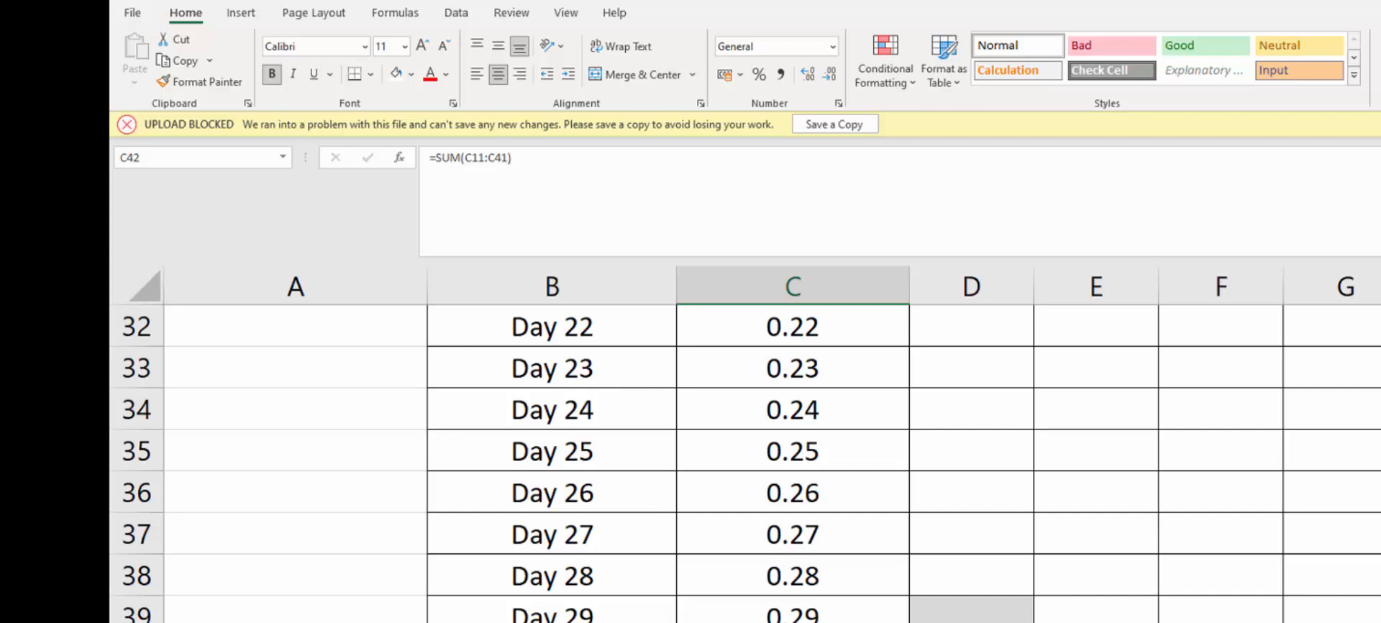
Fill the monthly total formula from C42 across row 42 for the other months
scroll(771, 444, "right", 3)
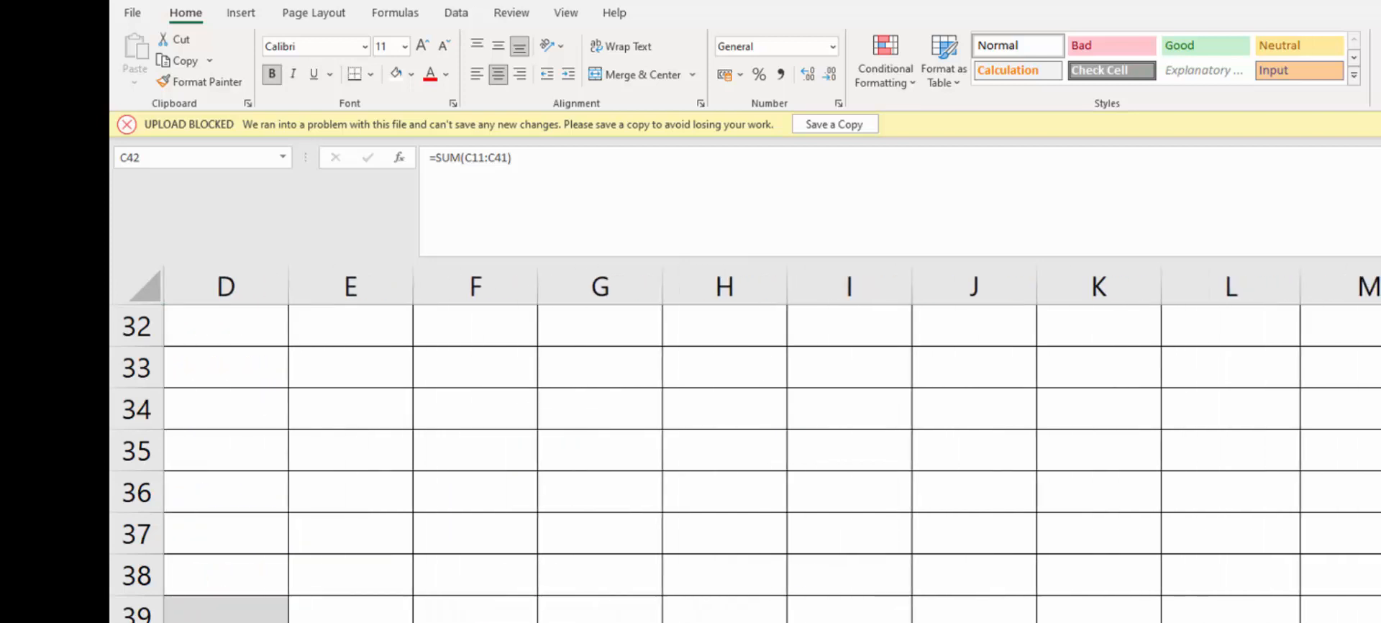
left_click_drag(164, 620, 1360, 620)
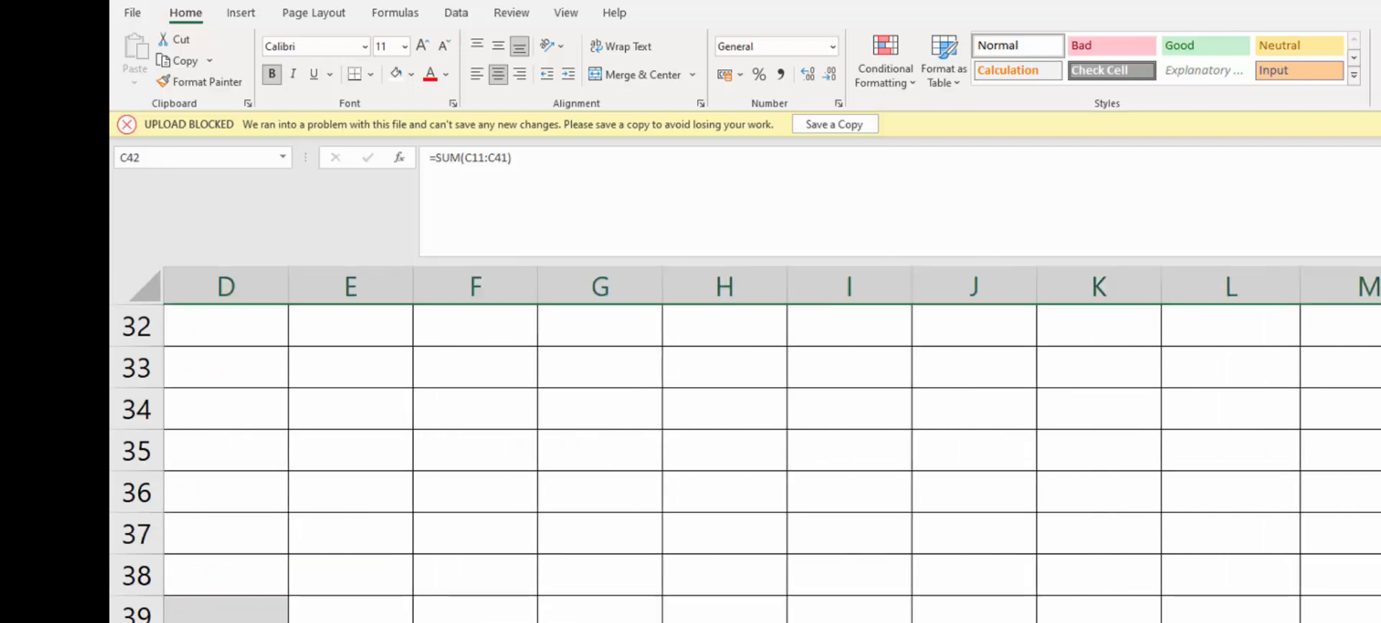
scroll(771, 444, "left", 3)
left_click(1053, 485)
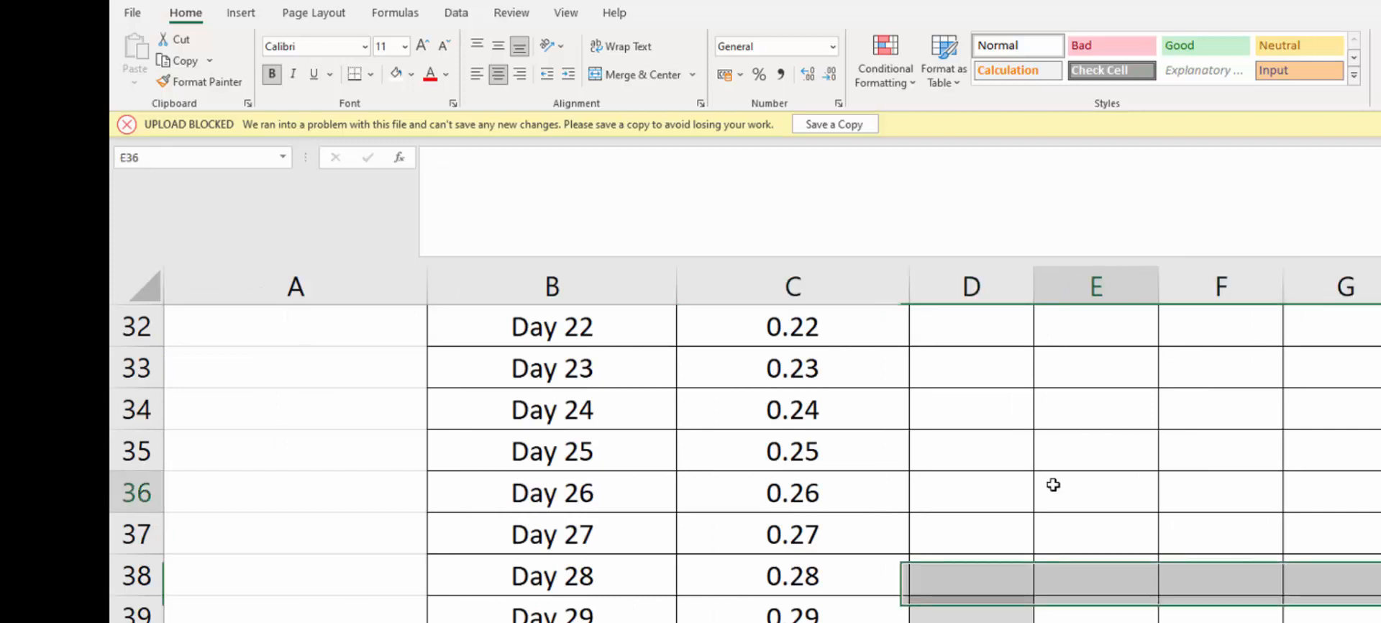
Copy the Month 1 daily cells starting at C11 into the Month 2 column from D11 down
scroll(993, 595, "up", 10)
scroll(993, 585, "down", 3)
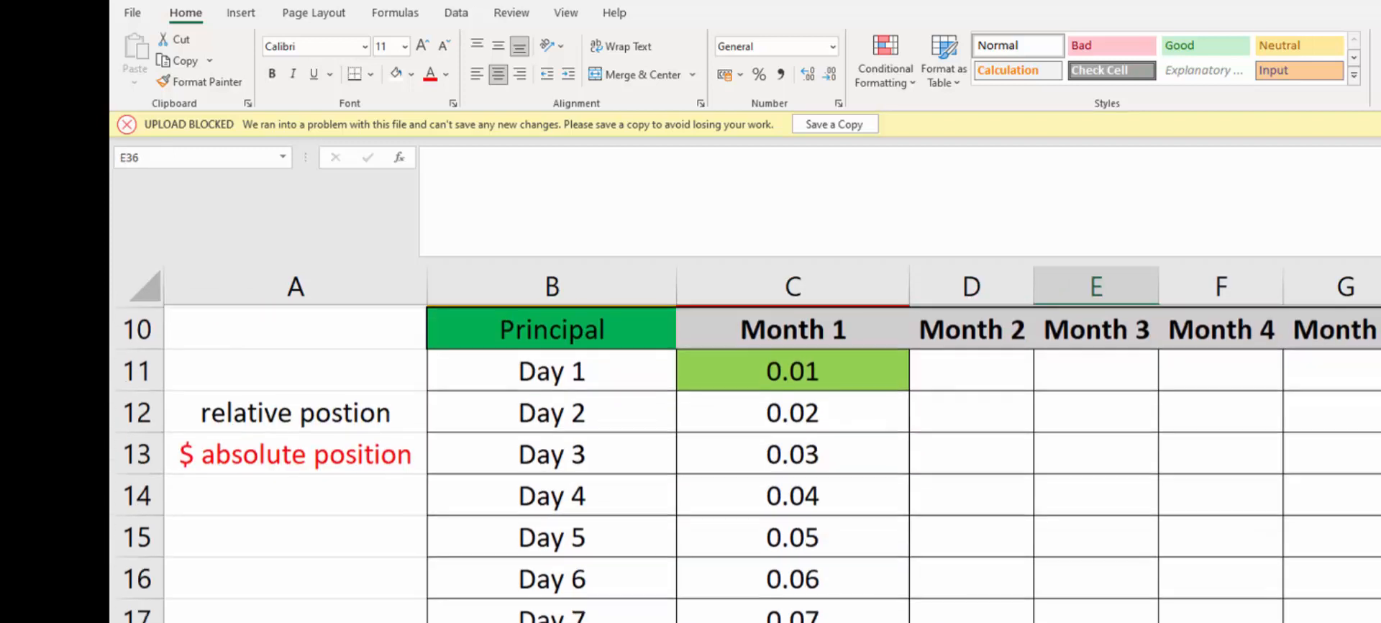
left_click(845, 379)
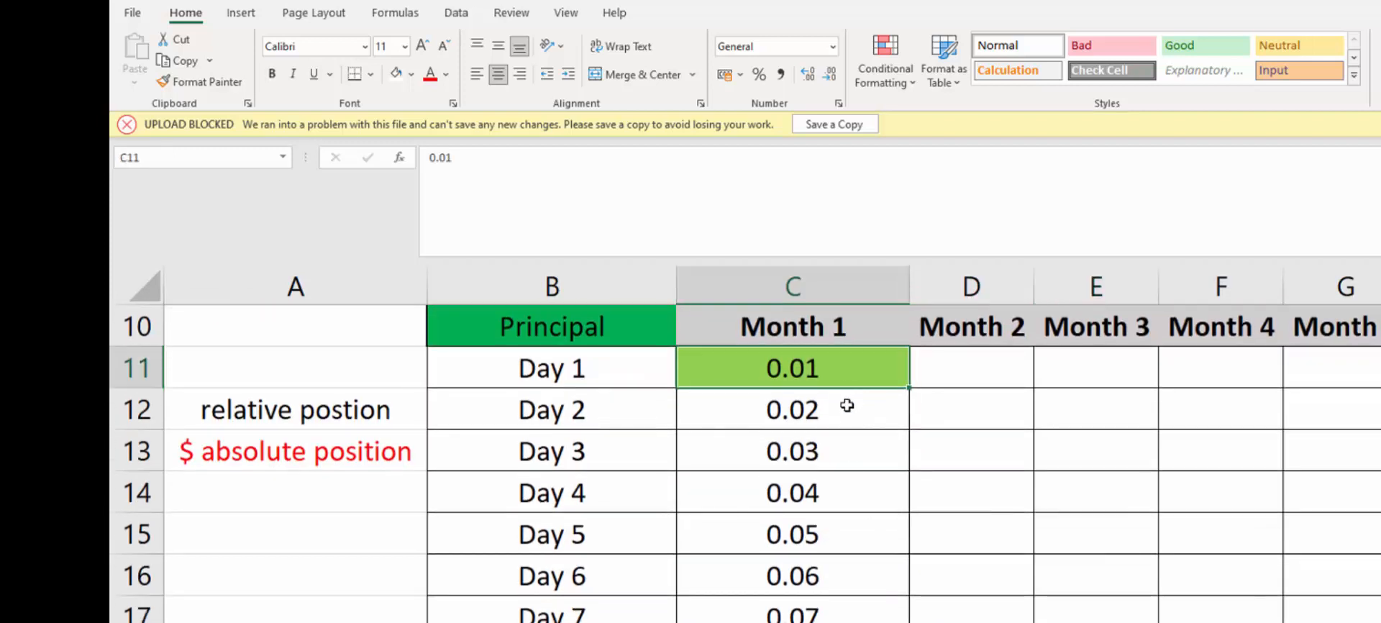
scroll(845, 403, "down", 4)
scroll(895, 509, "down", 1, "ctrl")
scroll(895, 524, "down", 6, "ctrl")
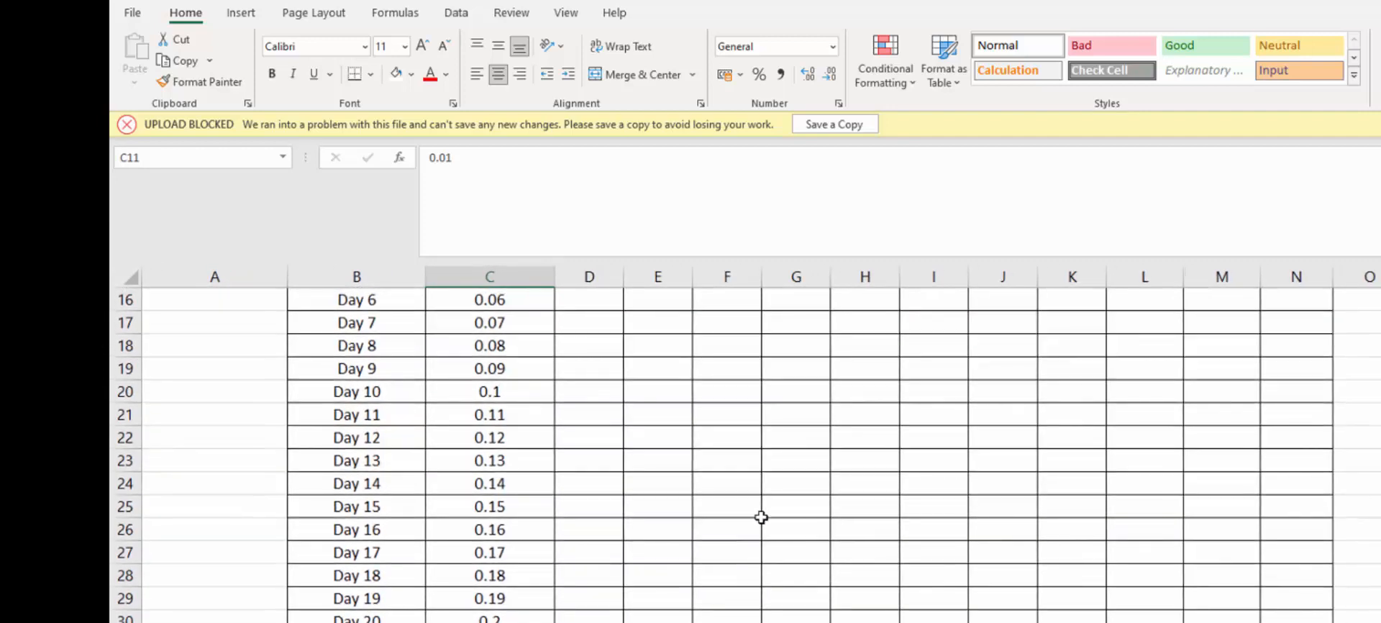
scroll(587, 532, "up", 2)
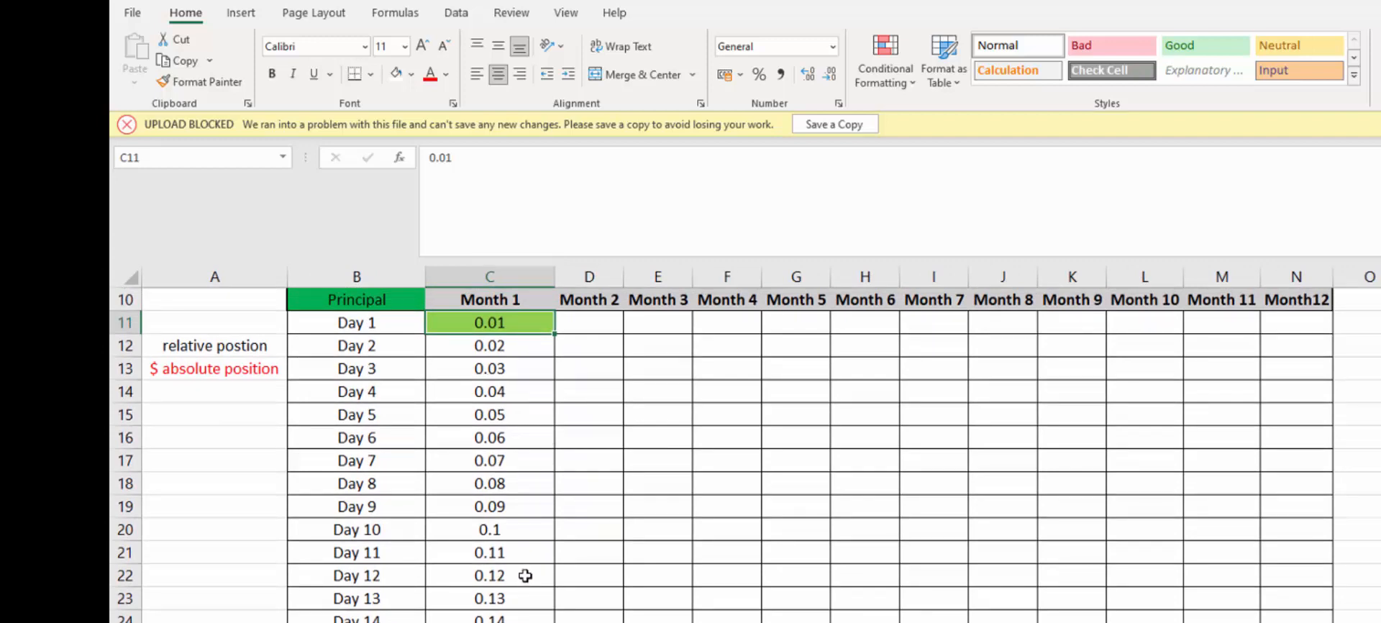
scroll(525, 577, "down", 3, "ctrl")
scroll(745, 453, "down", 1)
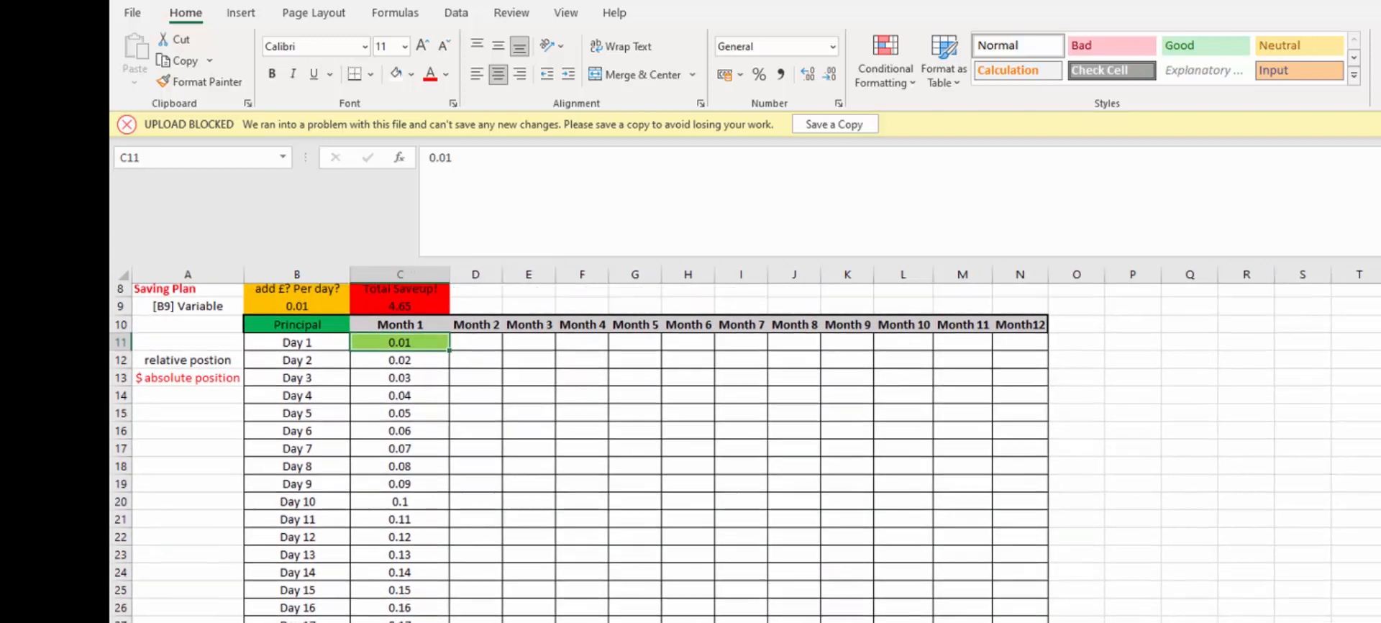
scroll(363, 469, "down", 1, "ctrl")
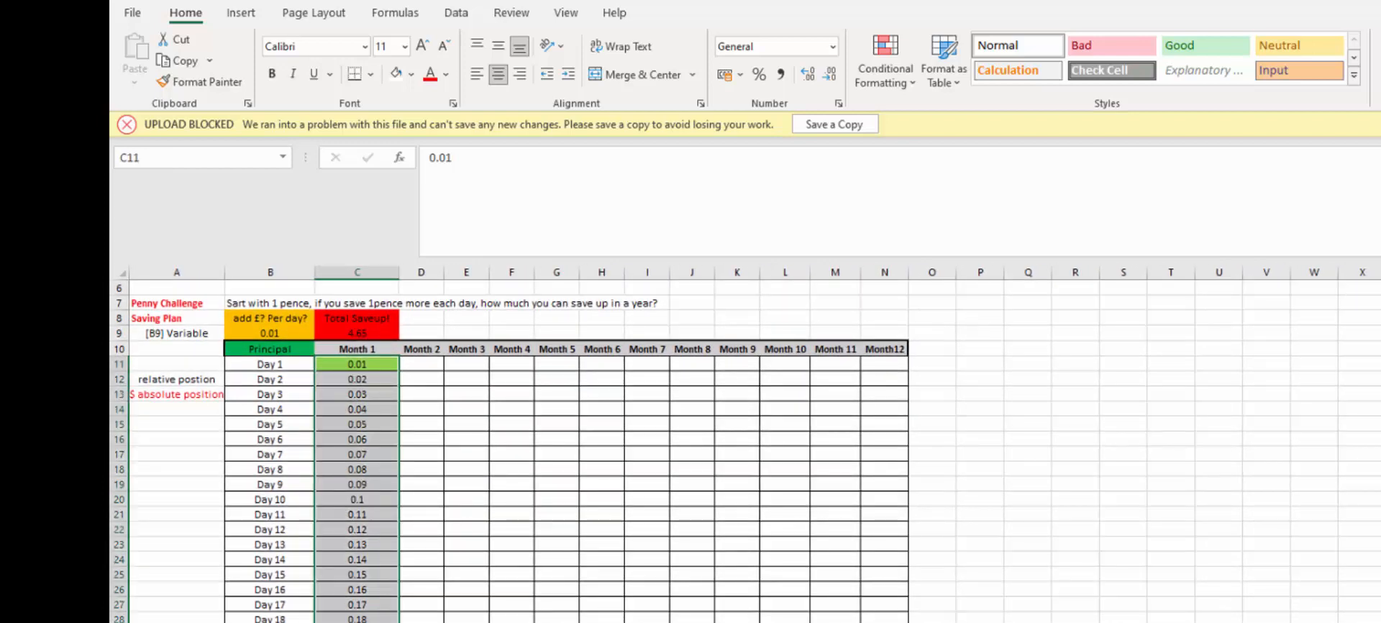
key("ctrl+c")
left_click(431, 364)
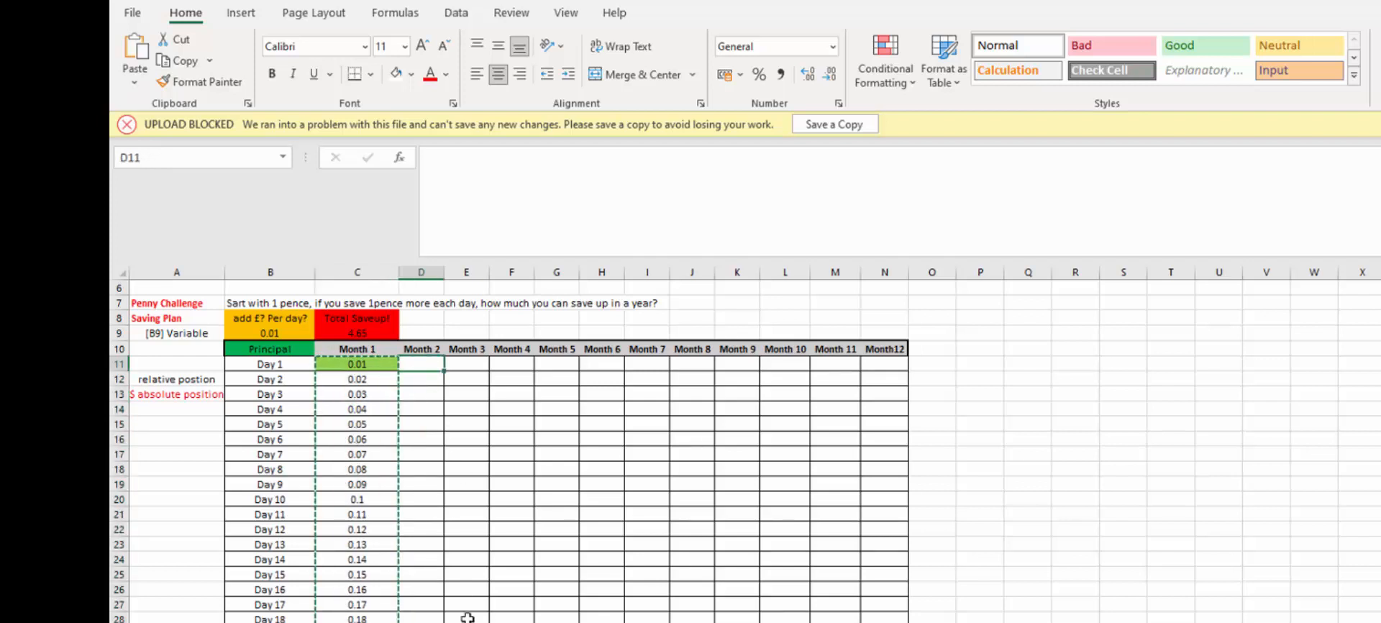
key("ctrl+v")
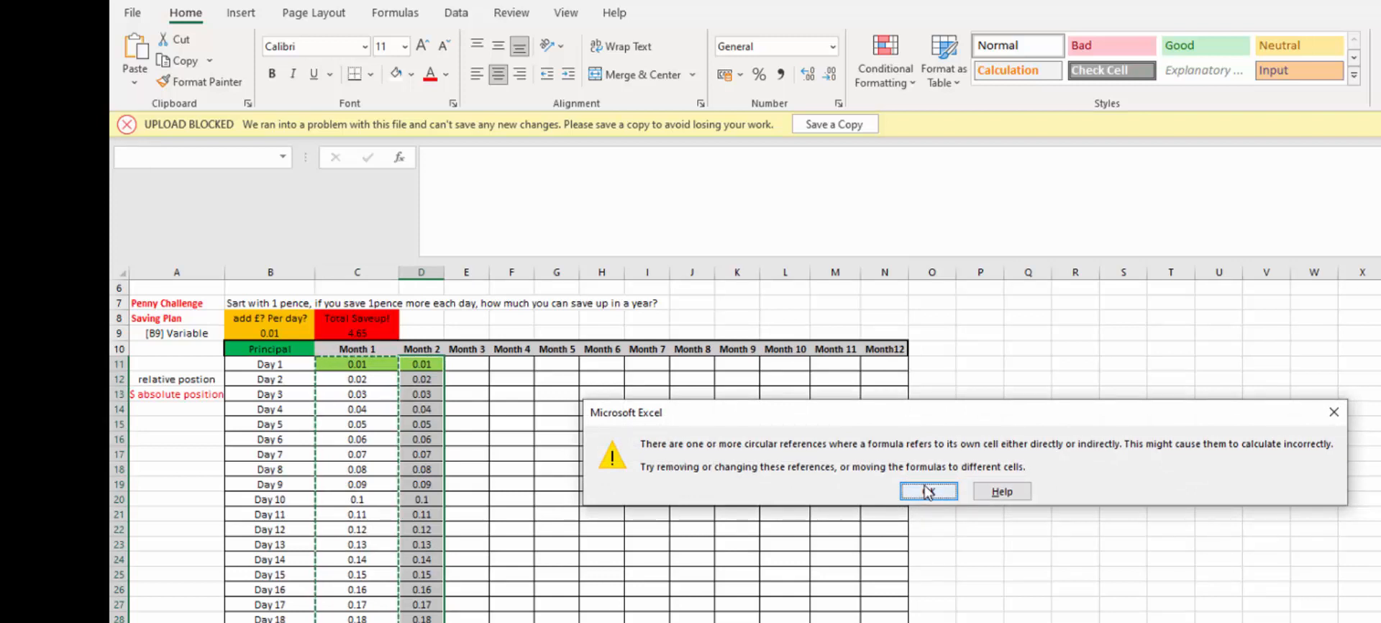
left_click(929, 491)
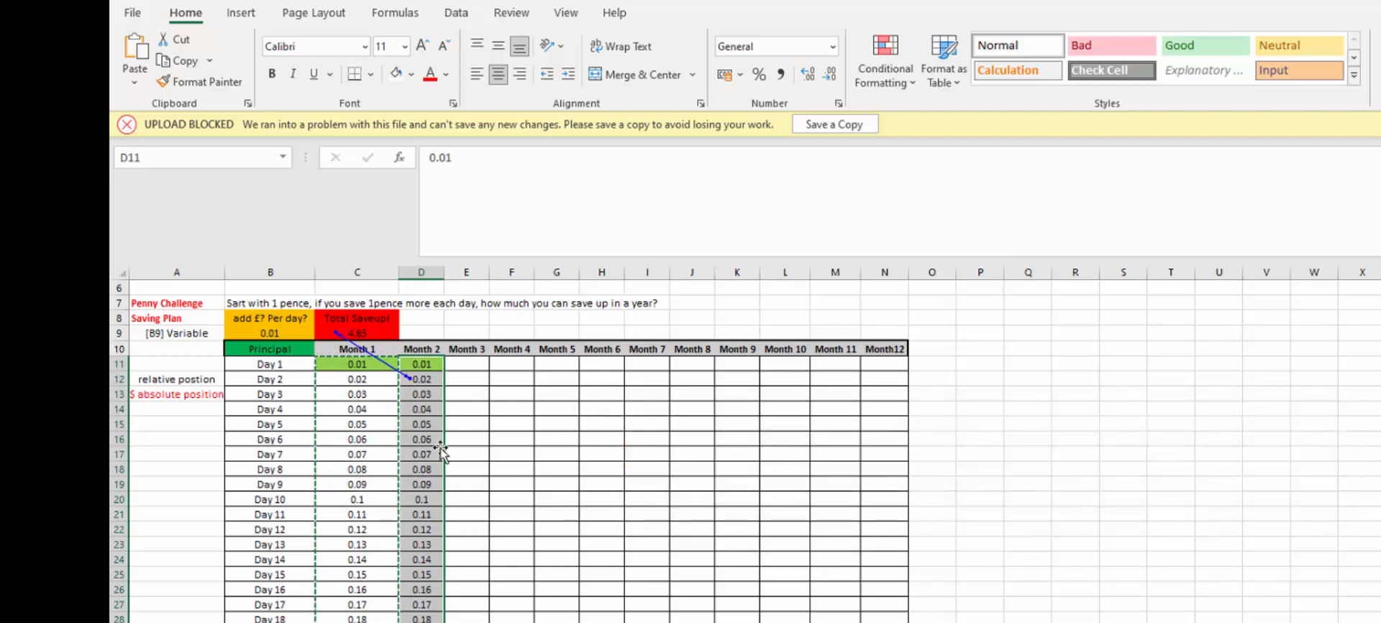
Examine which cells the copied Month 2 Day 2 formula in D12 refers to
left_click(418, 379)
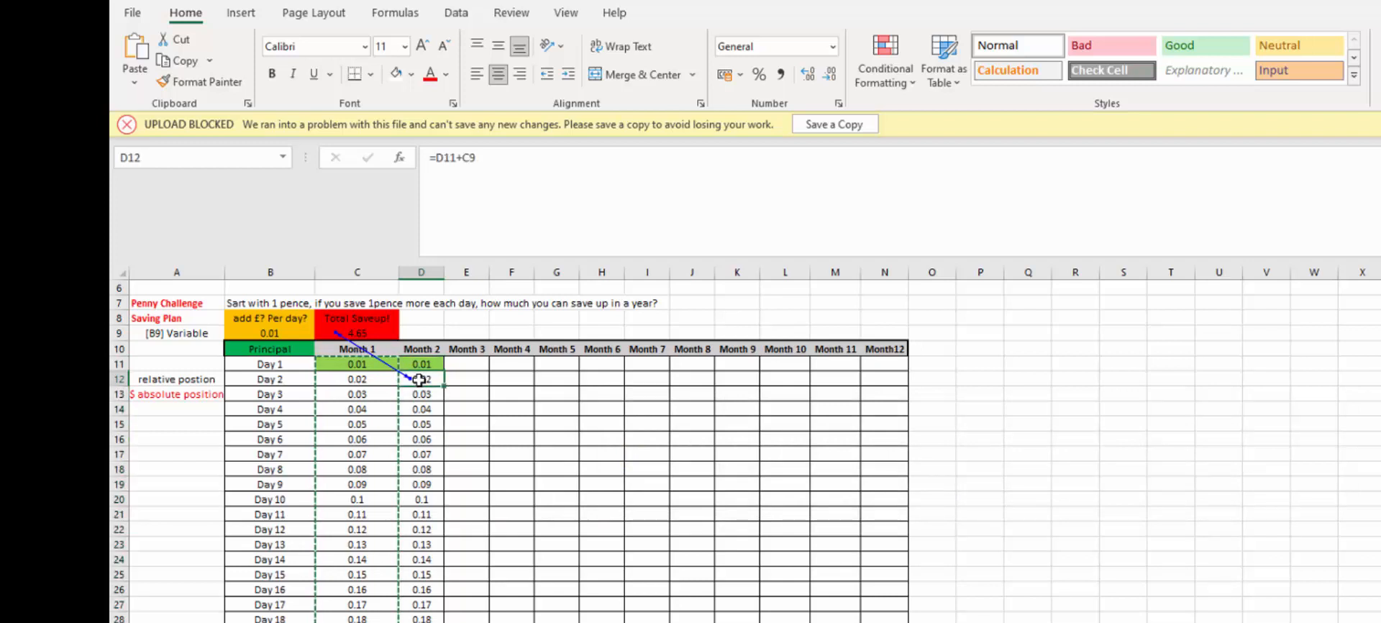
double_click(418, 379)
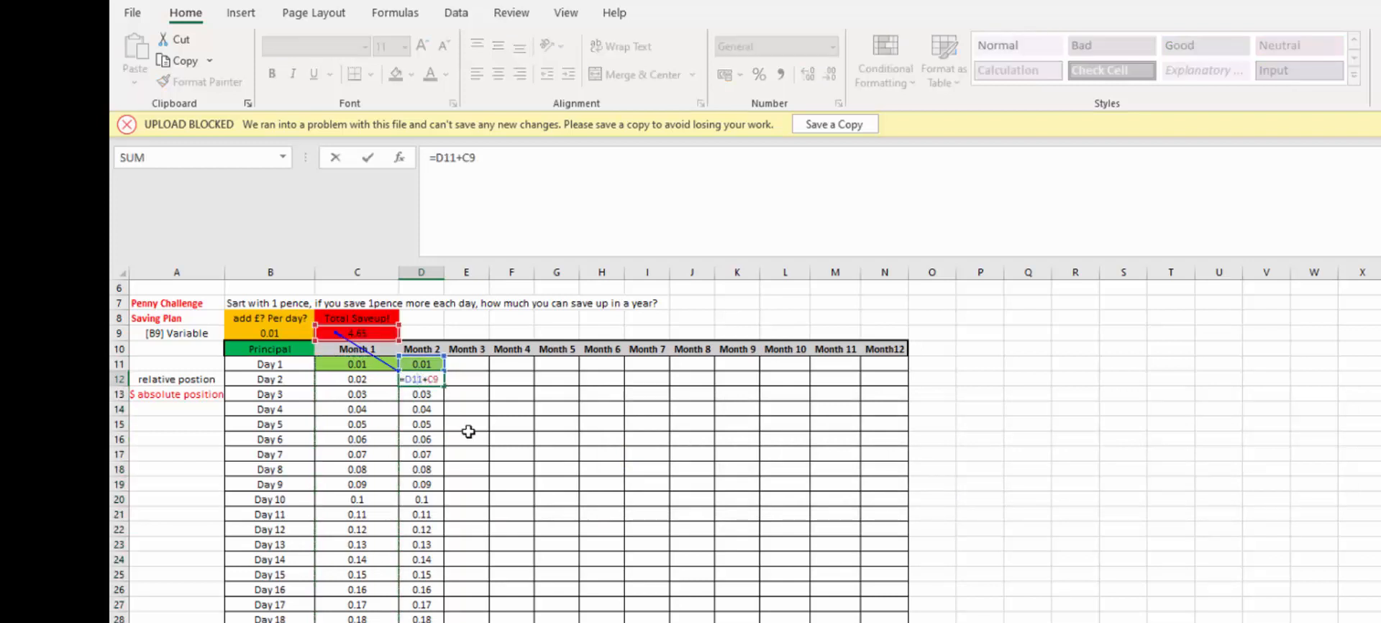
key("Escape")
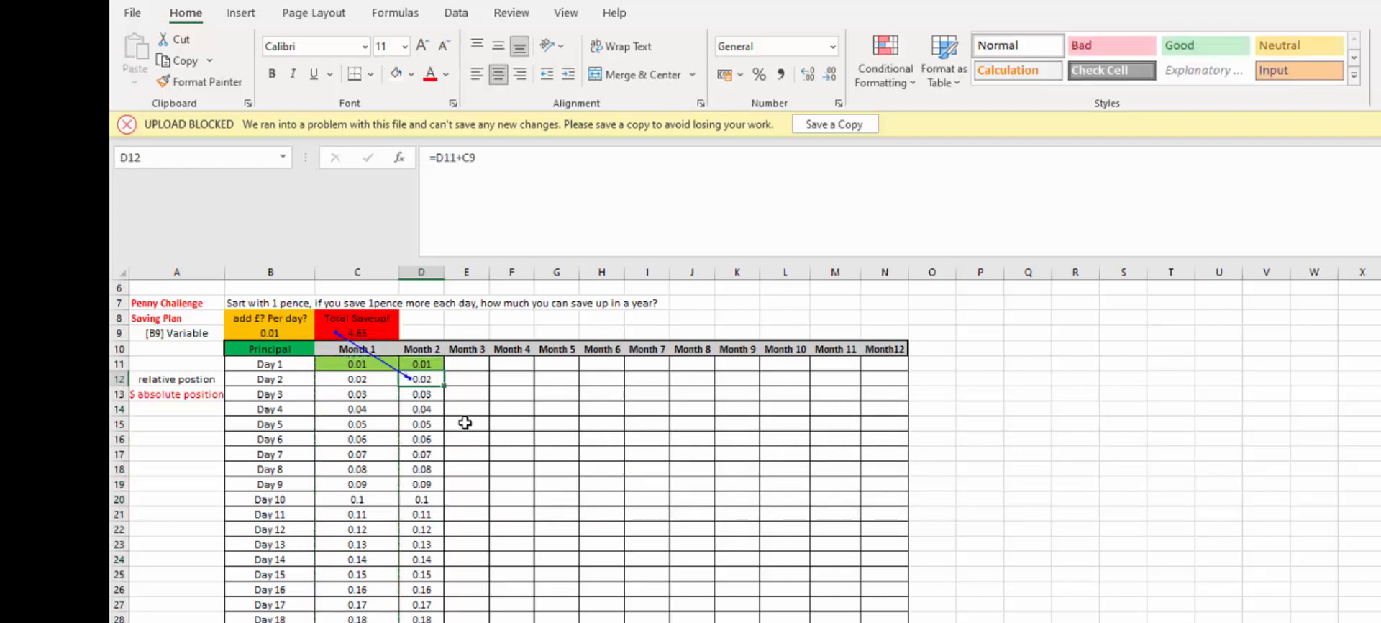
Enter =C41+$B$9 in D11 so Month 2 continues from the last day of Month 1
left_click(429, 365)
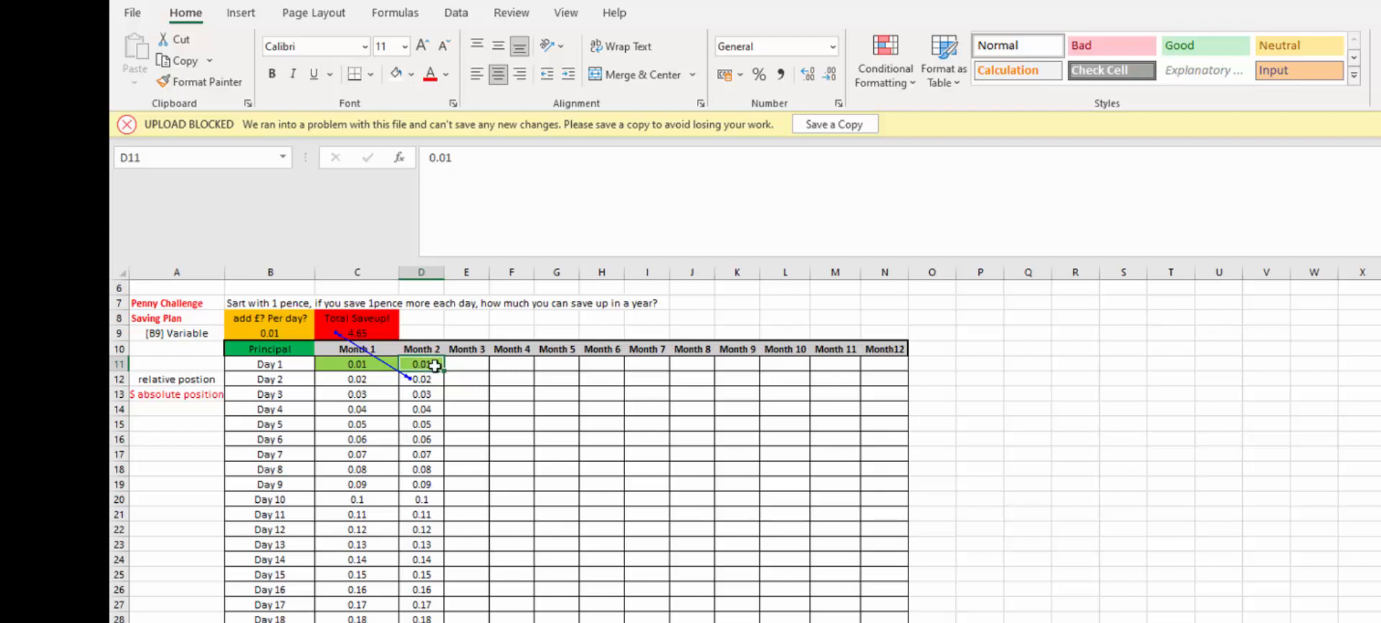
type("=")
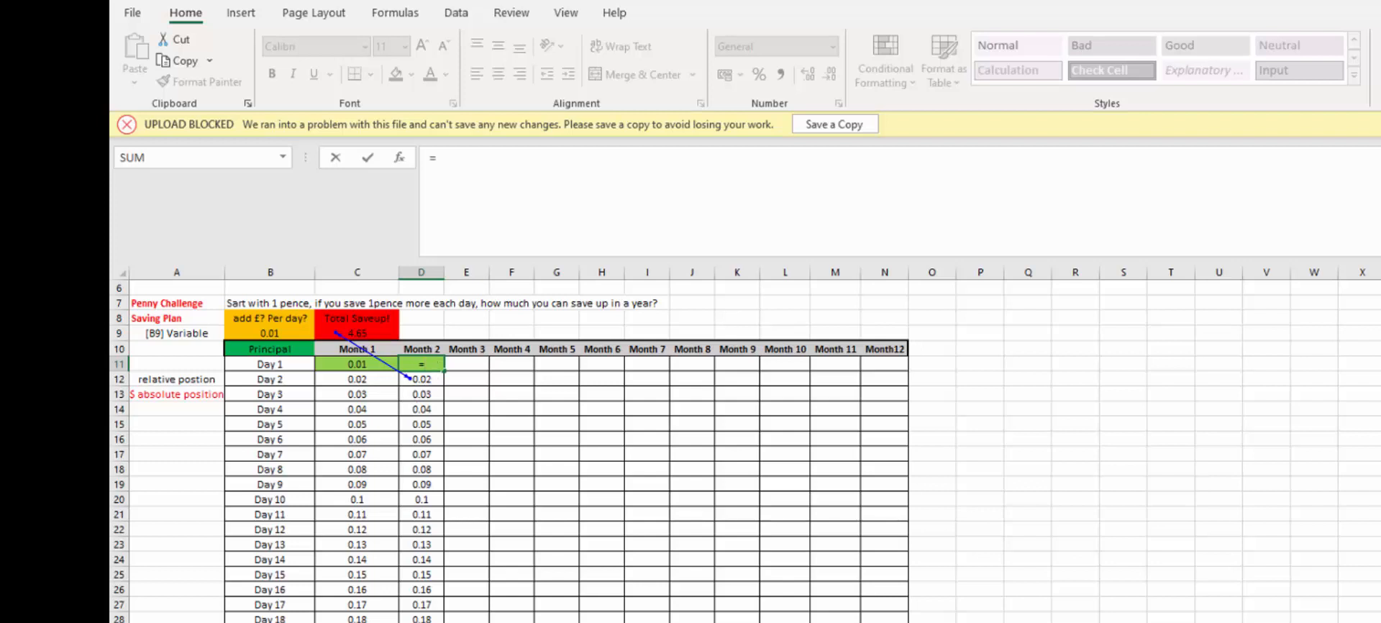
type("C41+")
left_click(295, 333)
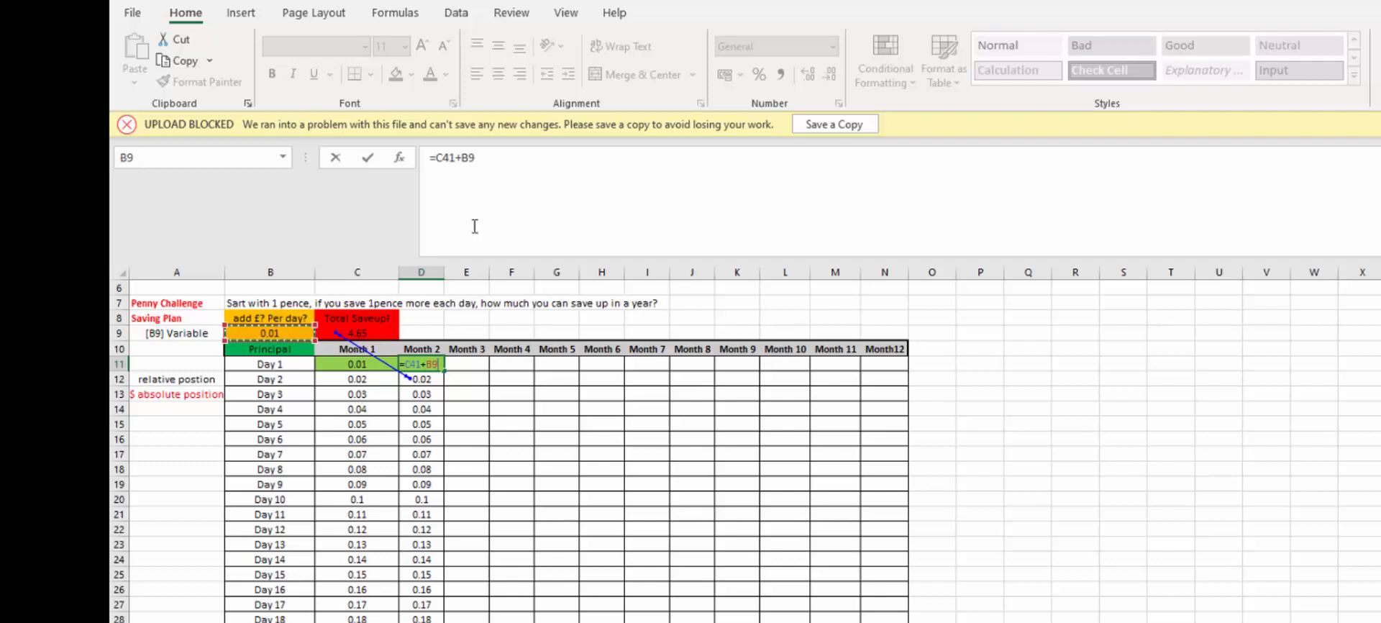
left_click(462, 157)
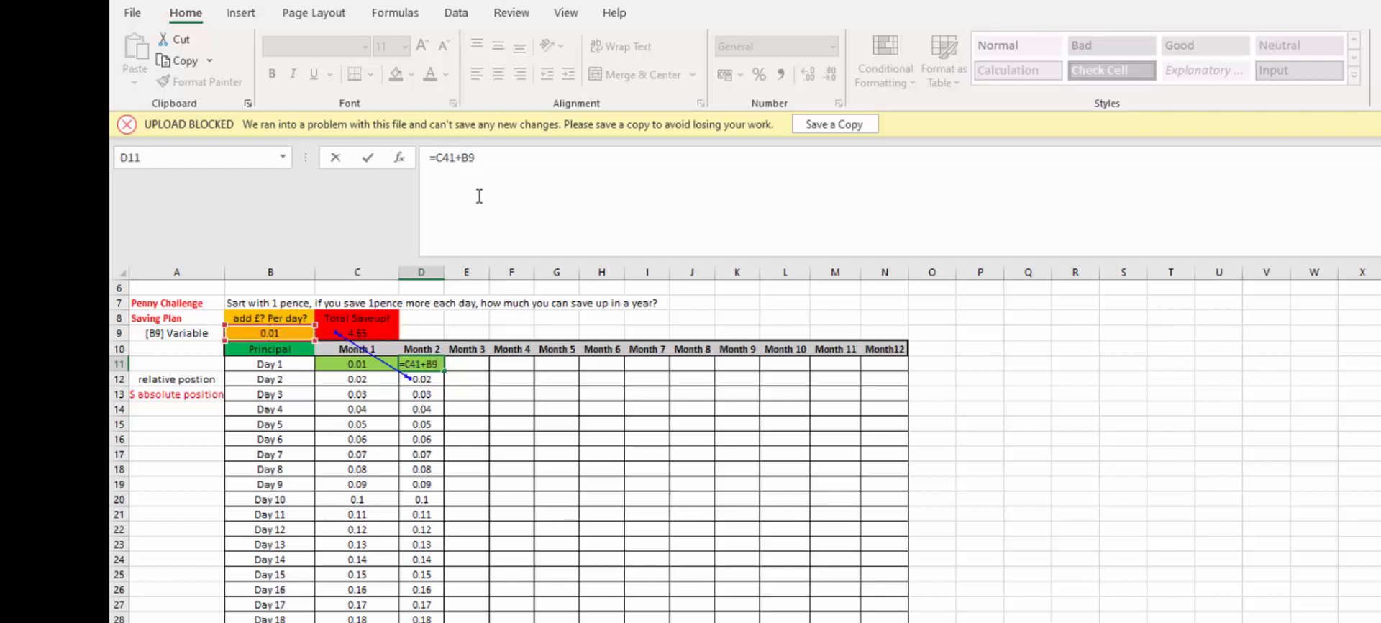
type("$")
key("Right")
type("$")
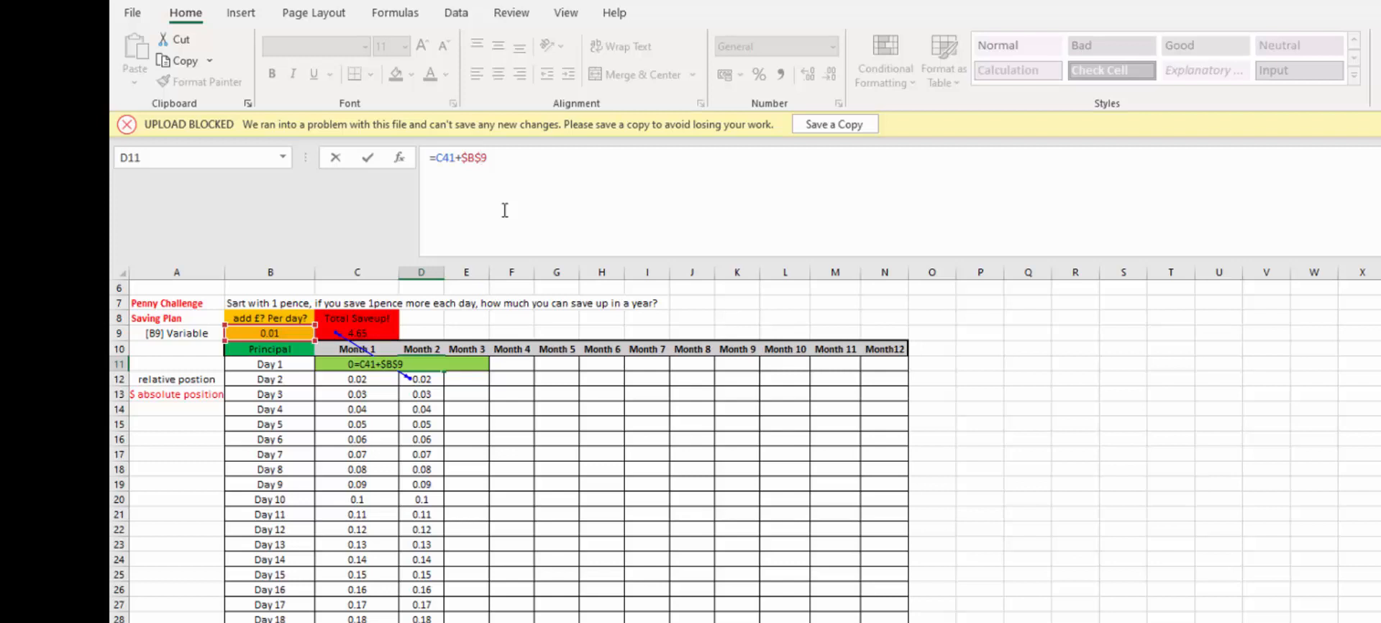
key("ctrl+Return")
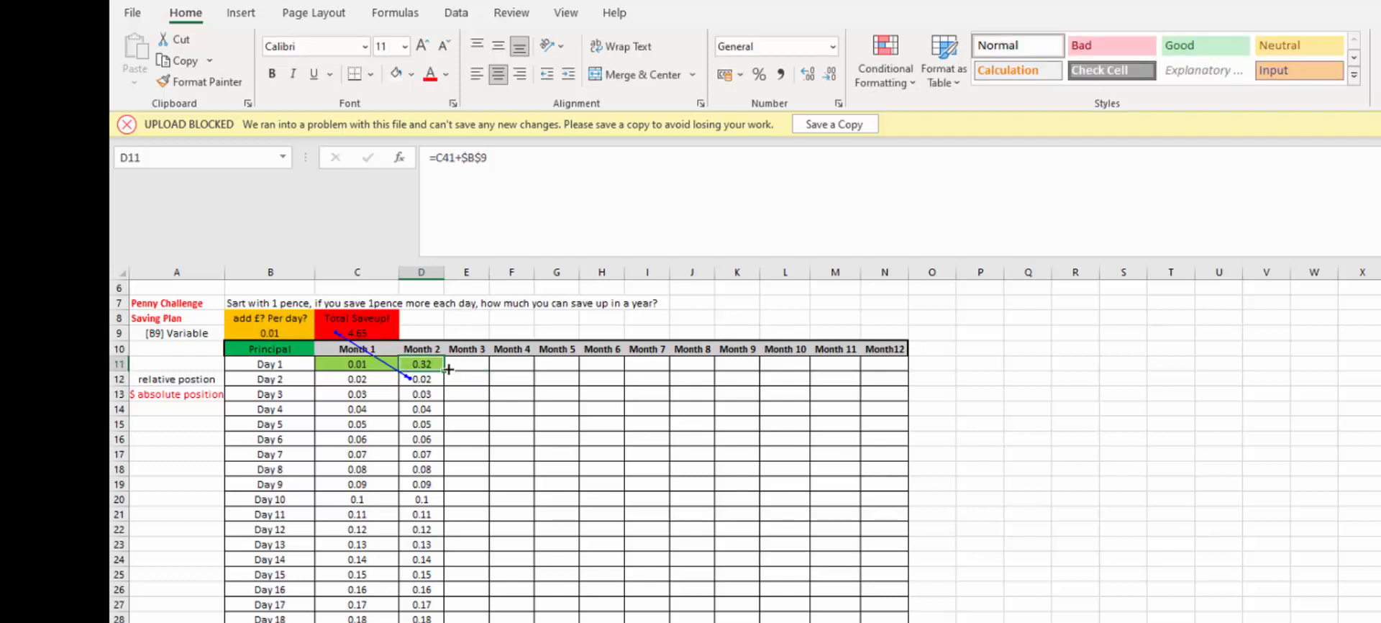
Change the Month 2 Day 2 formula in D12 to =D11+$B$9 so it uses the absolute daily increment
left_click(434, 380)
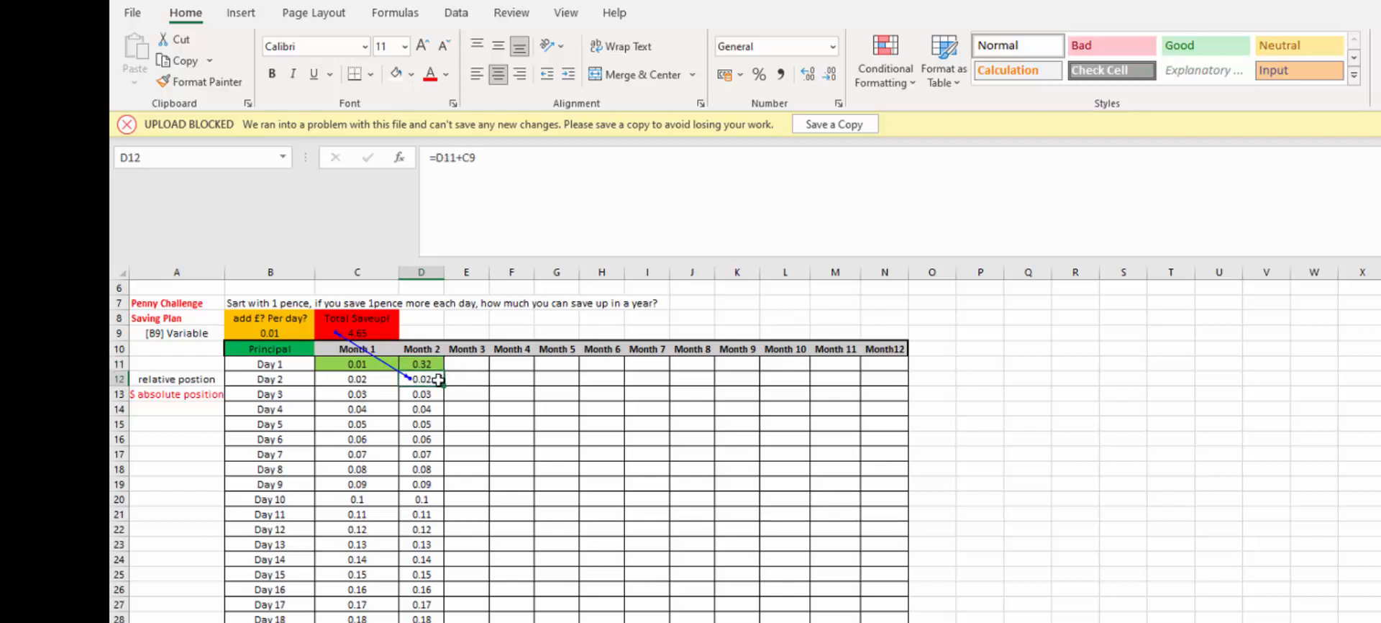
double_click(436, 384)
left_click(430, 378)
double_click(430, 378)
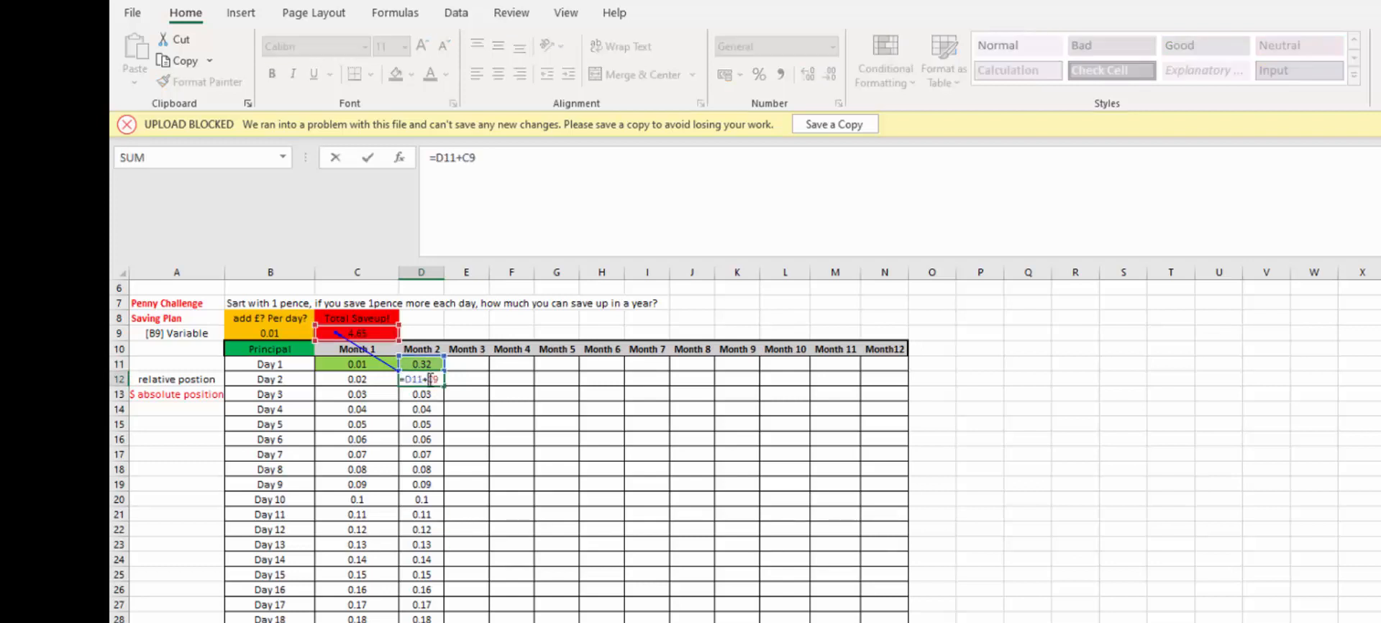
left_click_drag(463, 158, 470, 159)
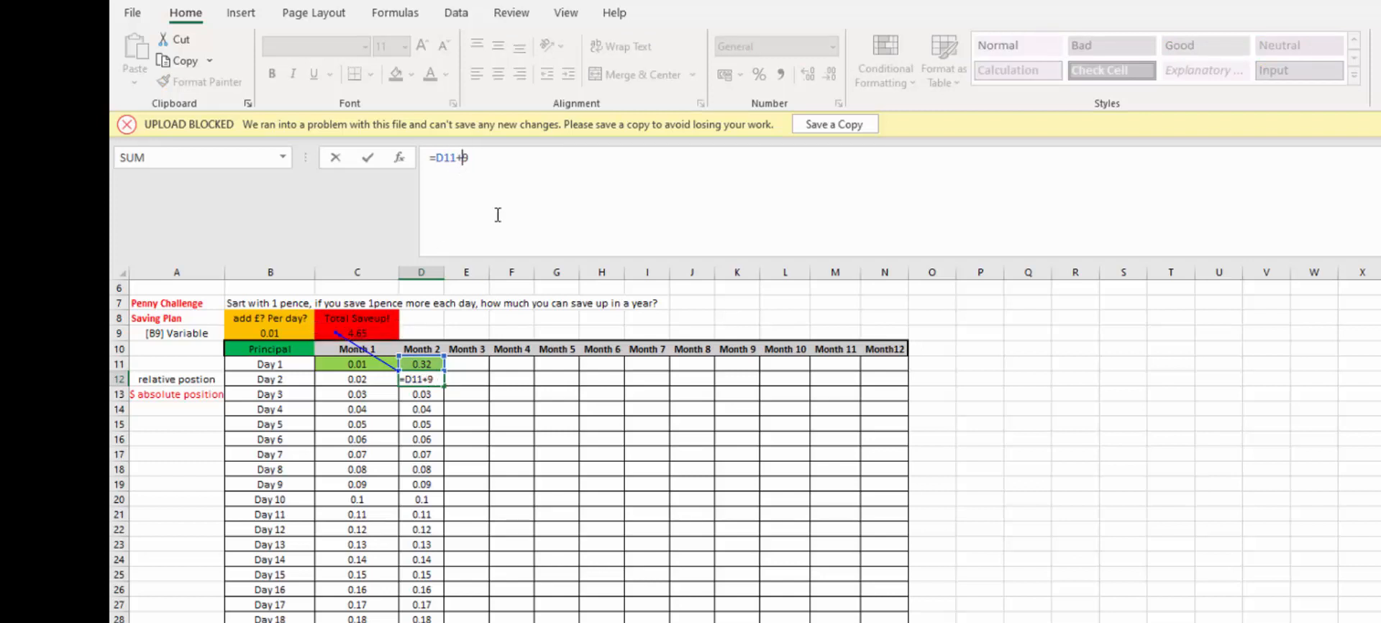
type("B")
key("Left")
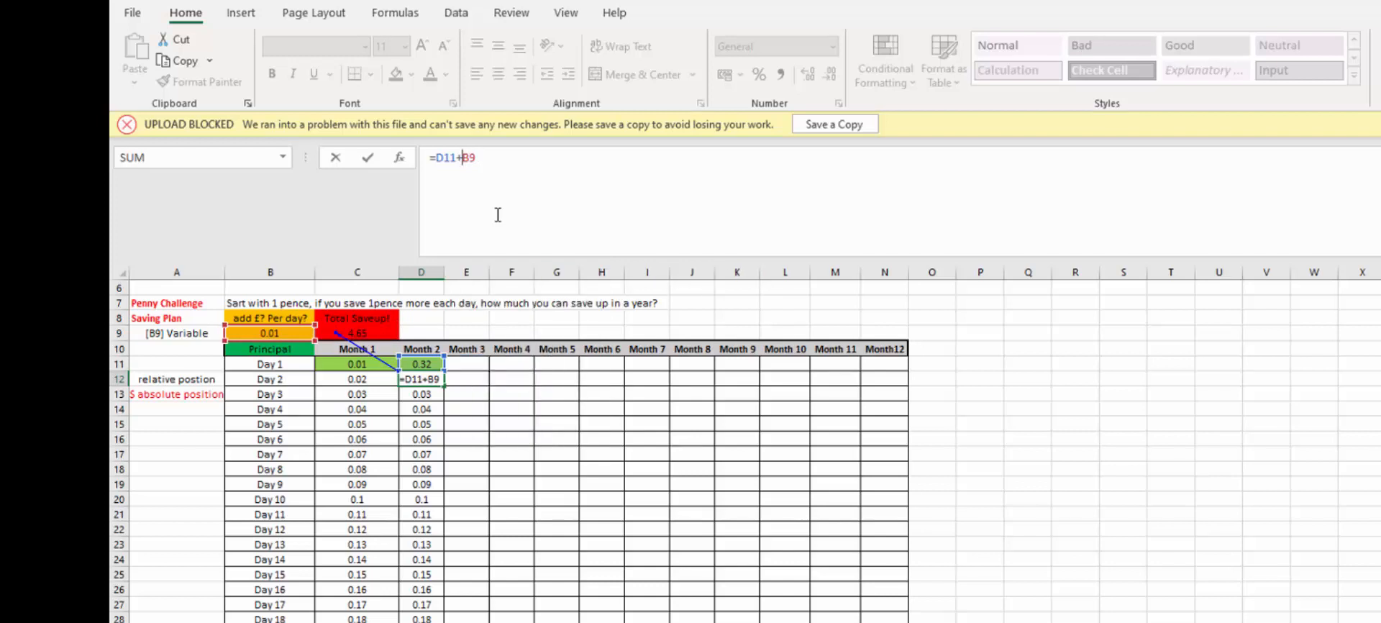
key("F4")
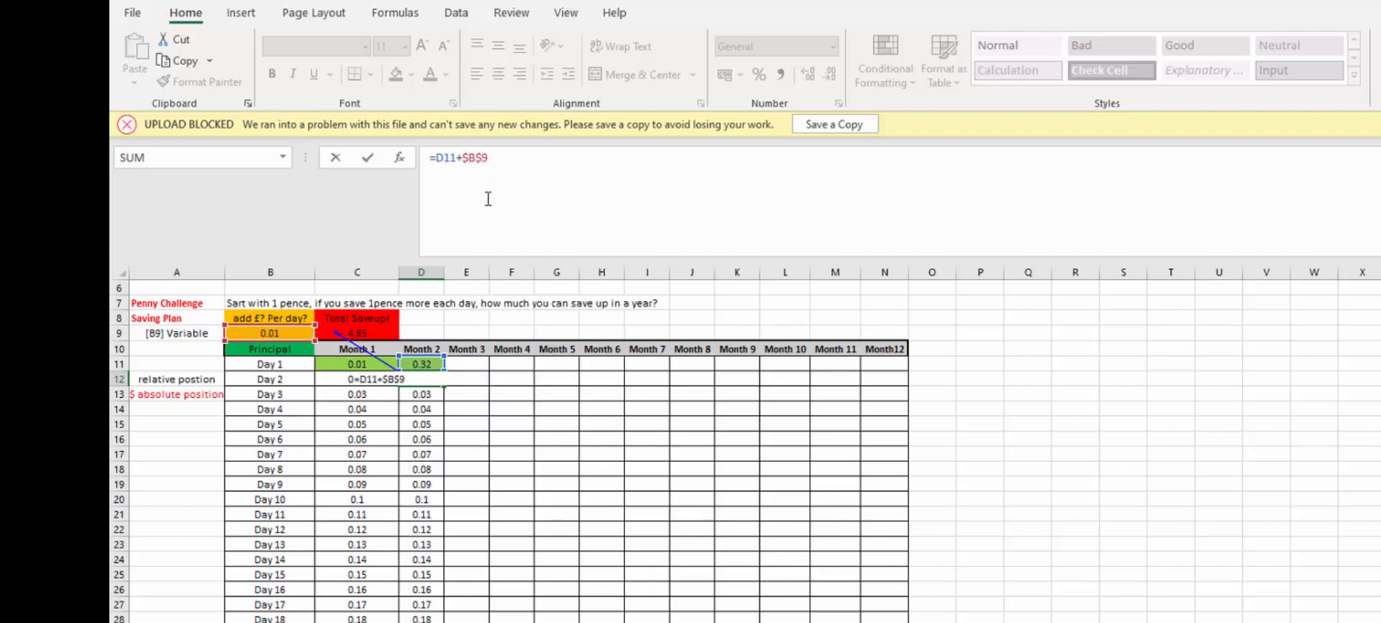
key("Return")
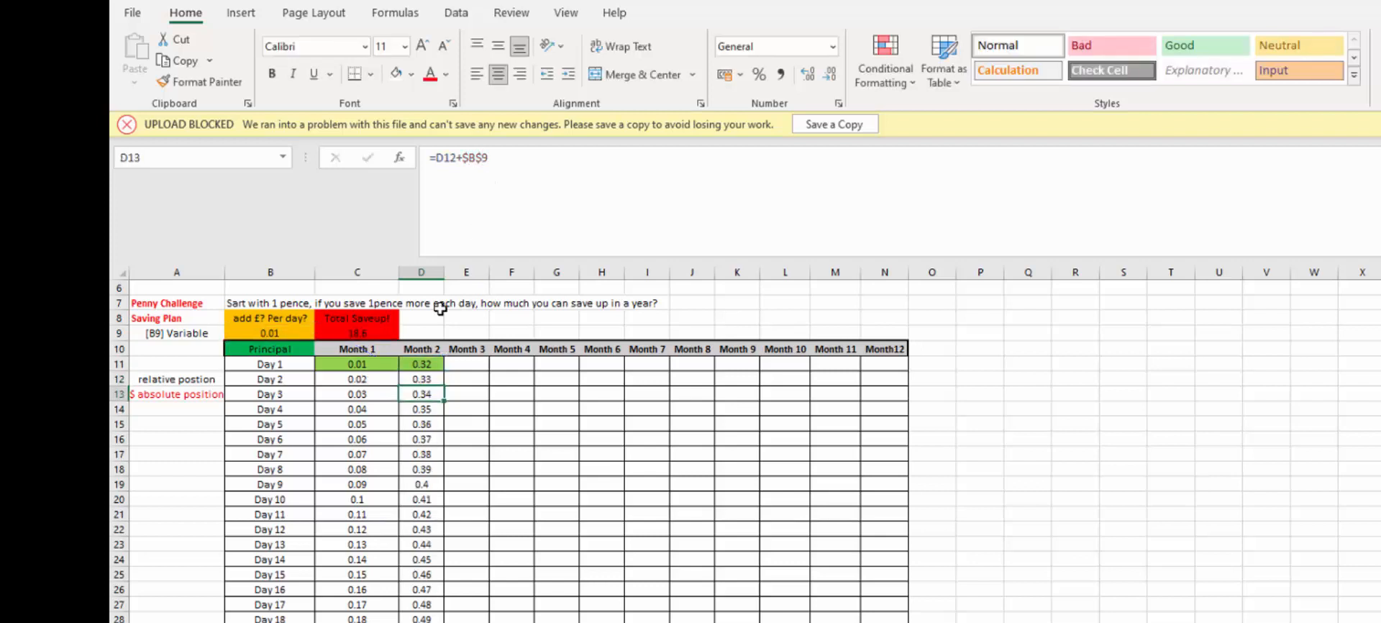
Change the Month 1 Day 2 formula in C12 to =C11+$B$9, matching the absolute reference used in C13
left_click(363, 381)
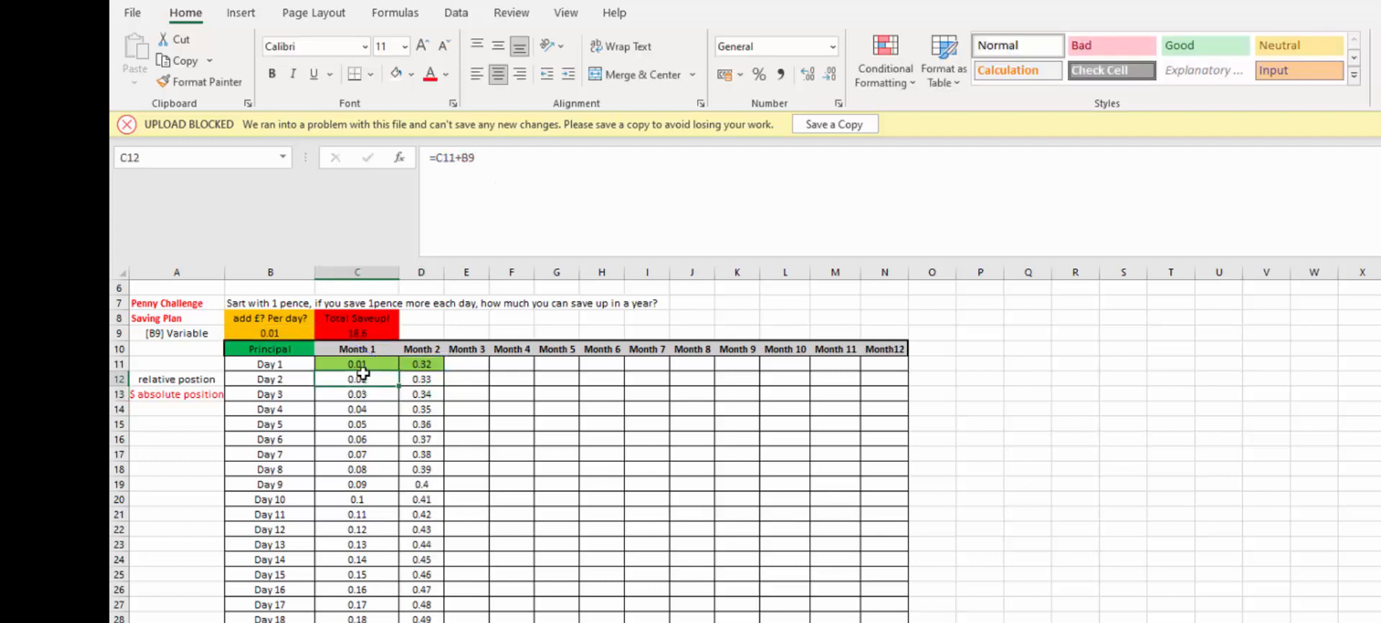
left_click(461, 157)
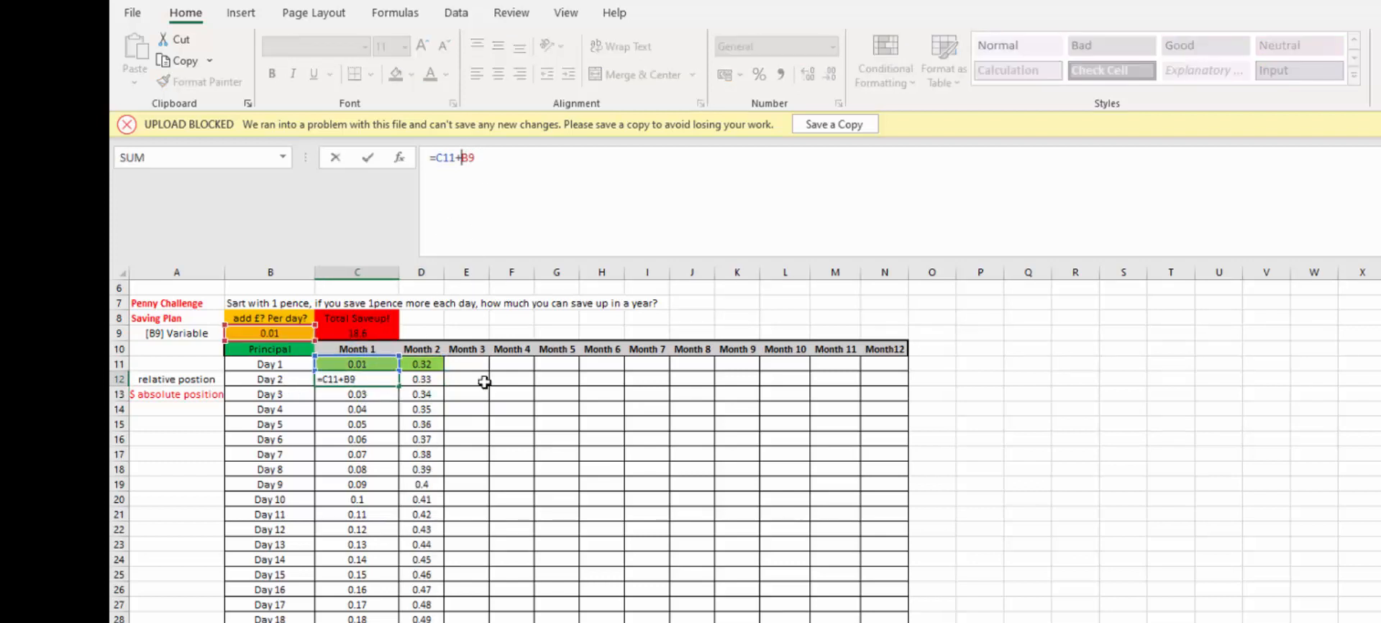
key("Escape")
left_click(367, 396)
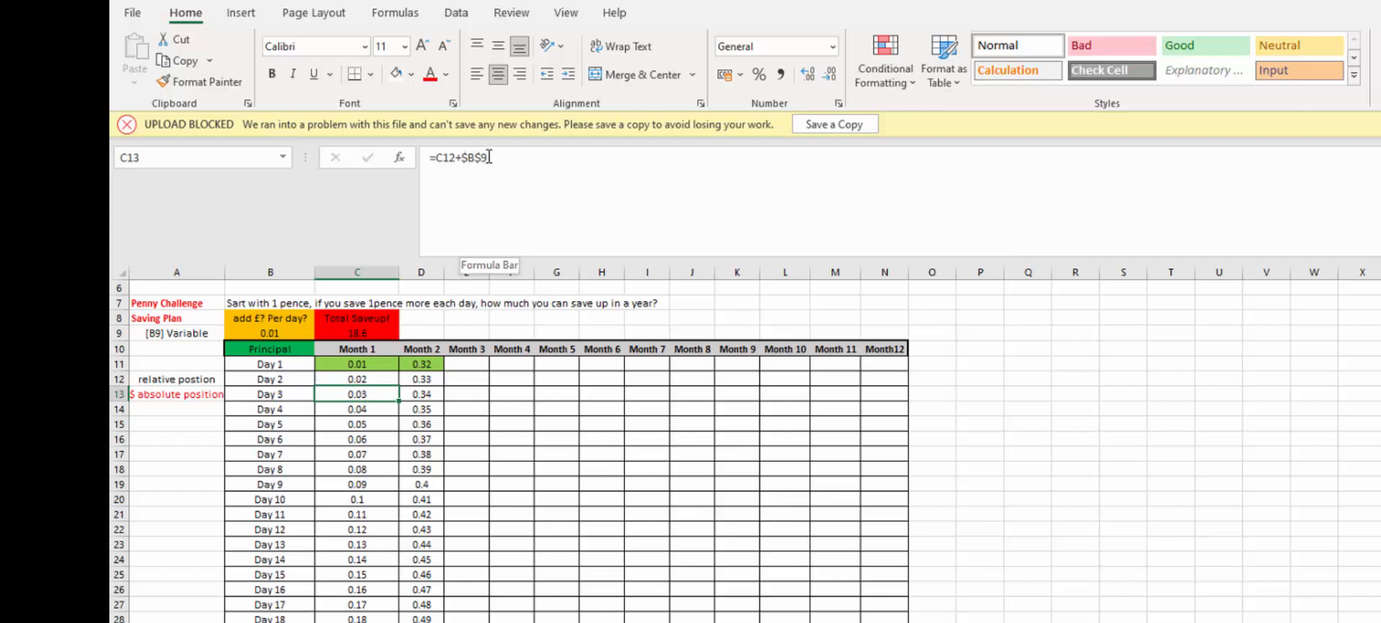
left_click(389, 378)
left_click(462, 157)
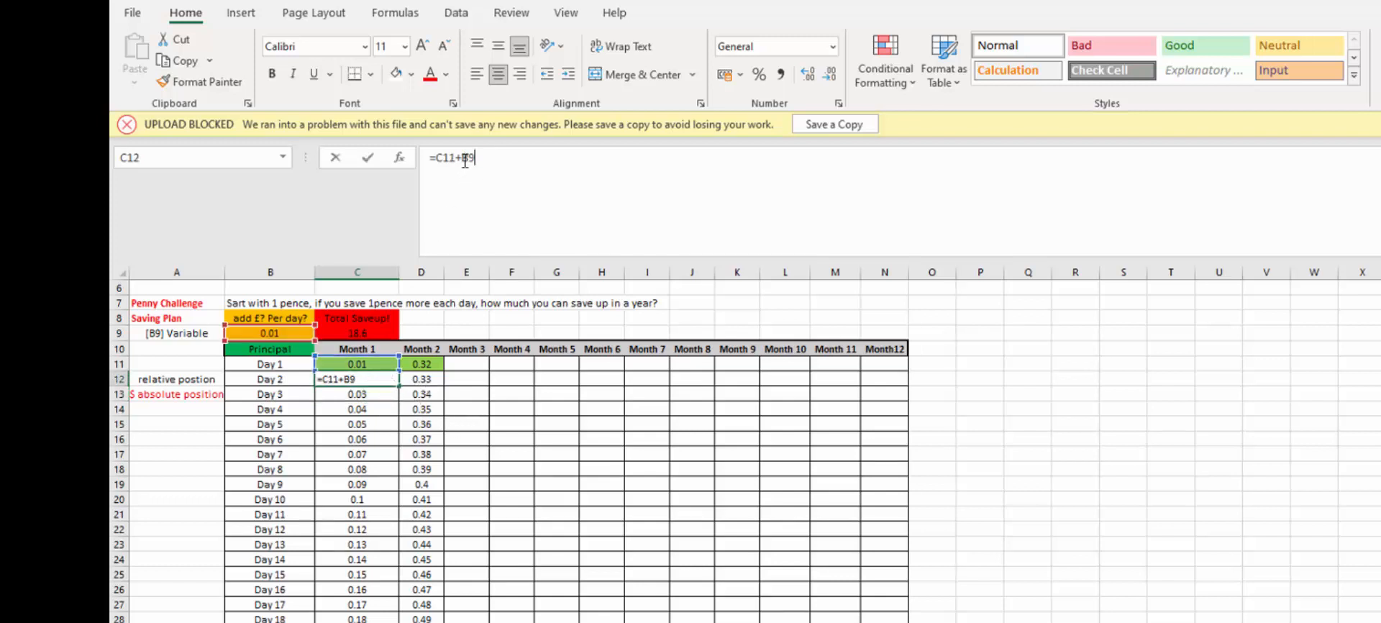
type("$")
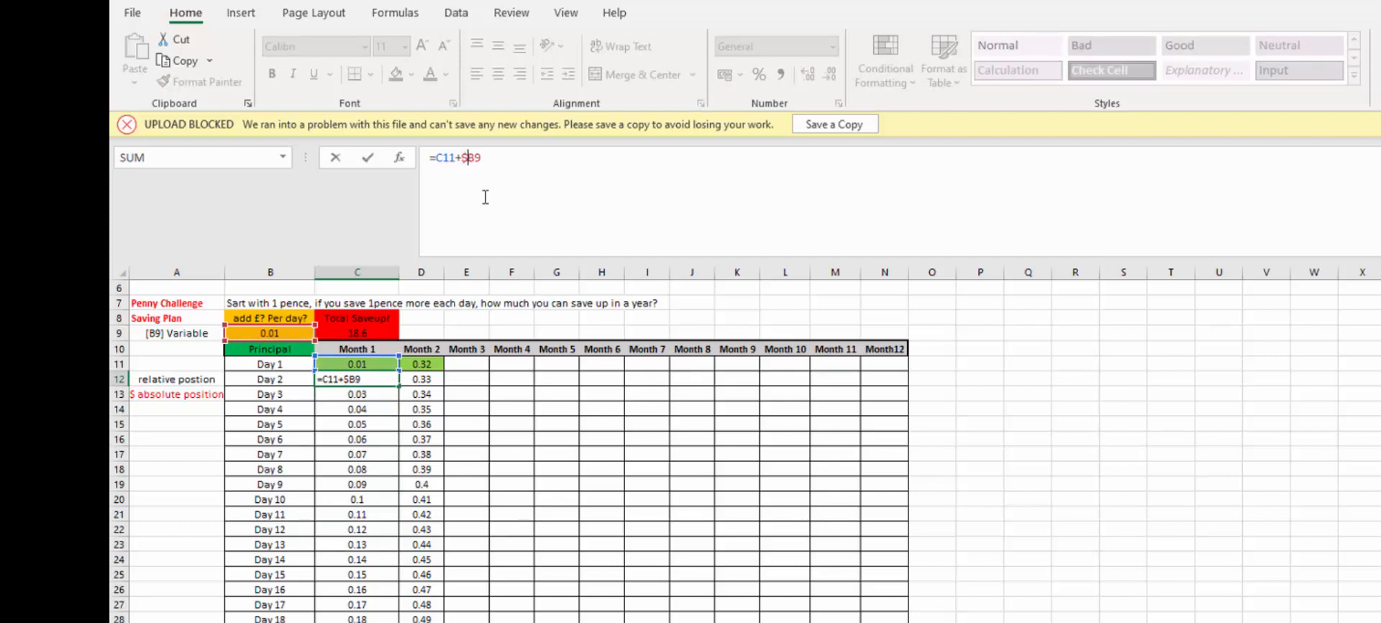
left_click(476, 159)
type("$")
key("Return")
Copy the Month 2 daily cells from D11 down into the Month 3 column starting at E11, and check the formula in E11
left_click(416, 379)
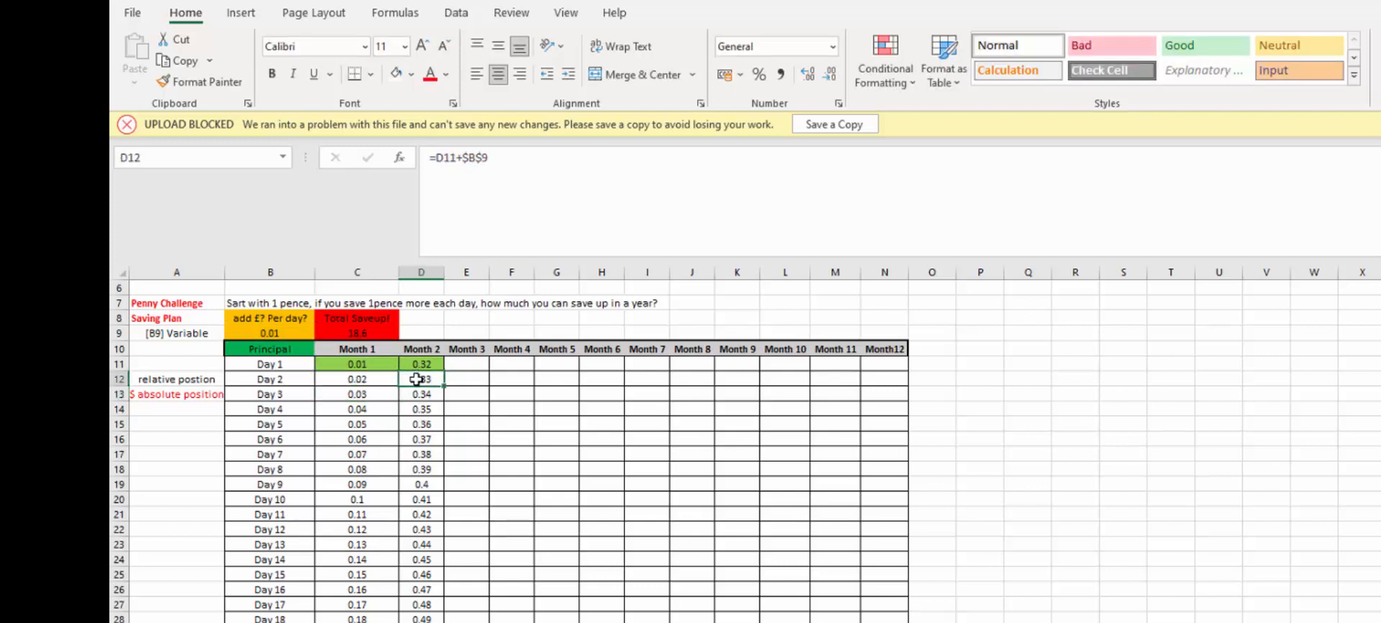
double_click(417, 380)
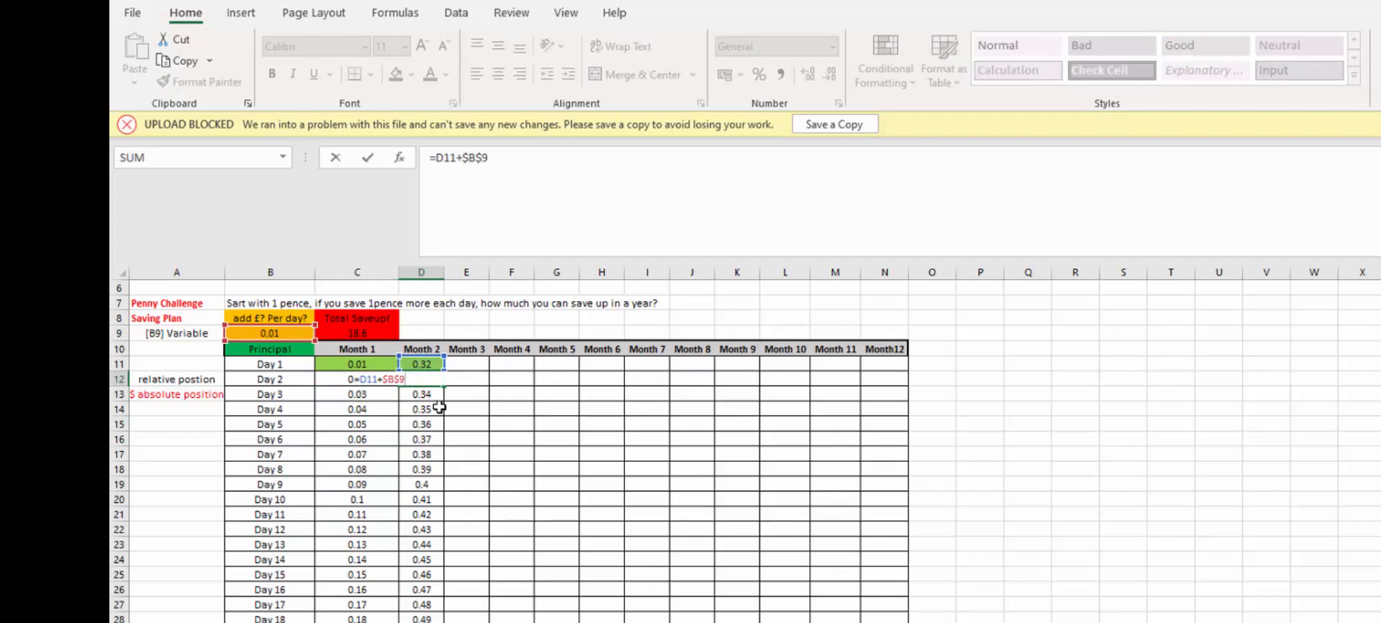
key("Return")
left_click_drag(422, 364, 422, 622)
key("ctrl+c")
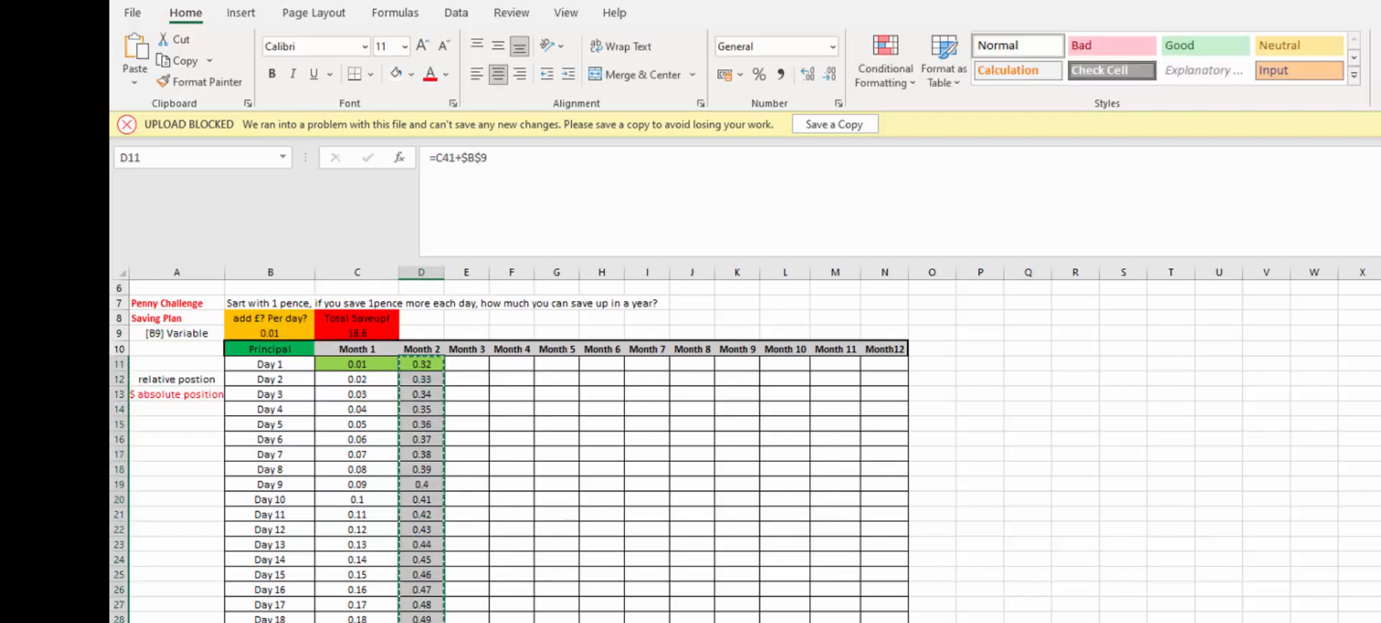
left_click(457, 368)
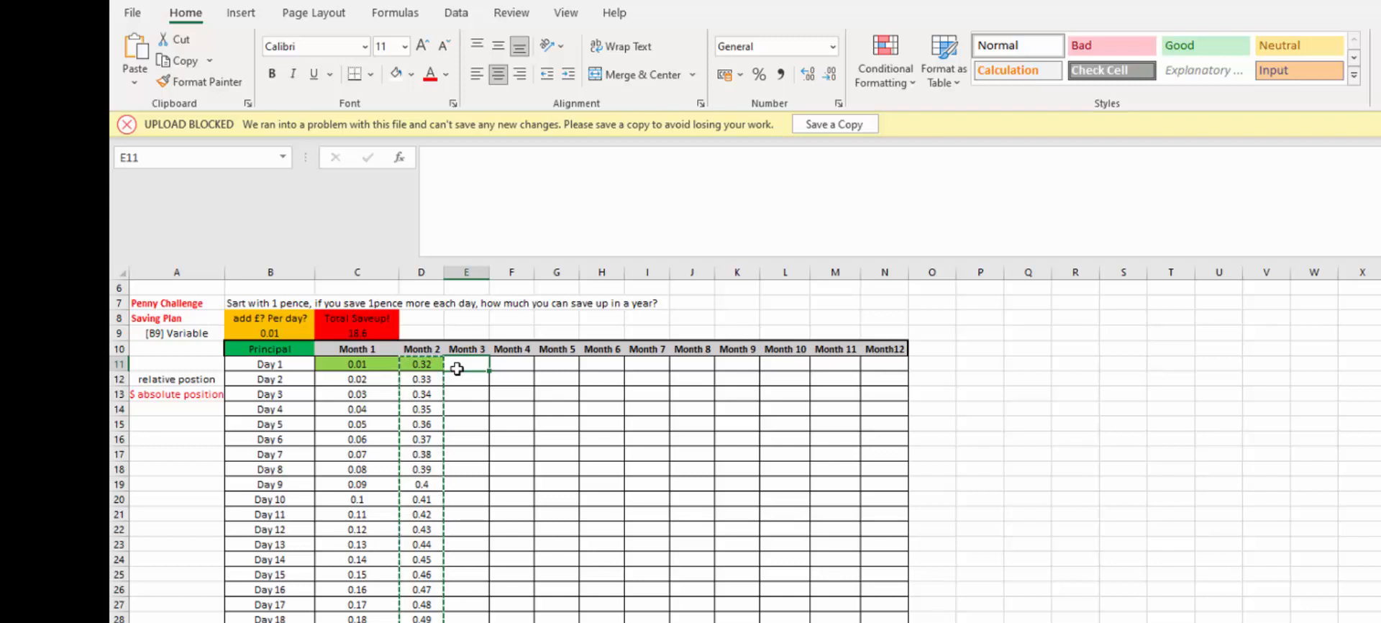
key("ctrl+v")
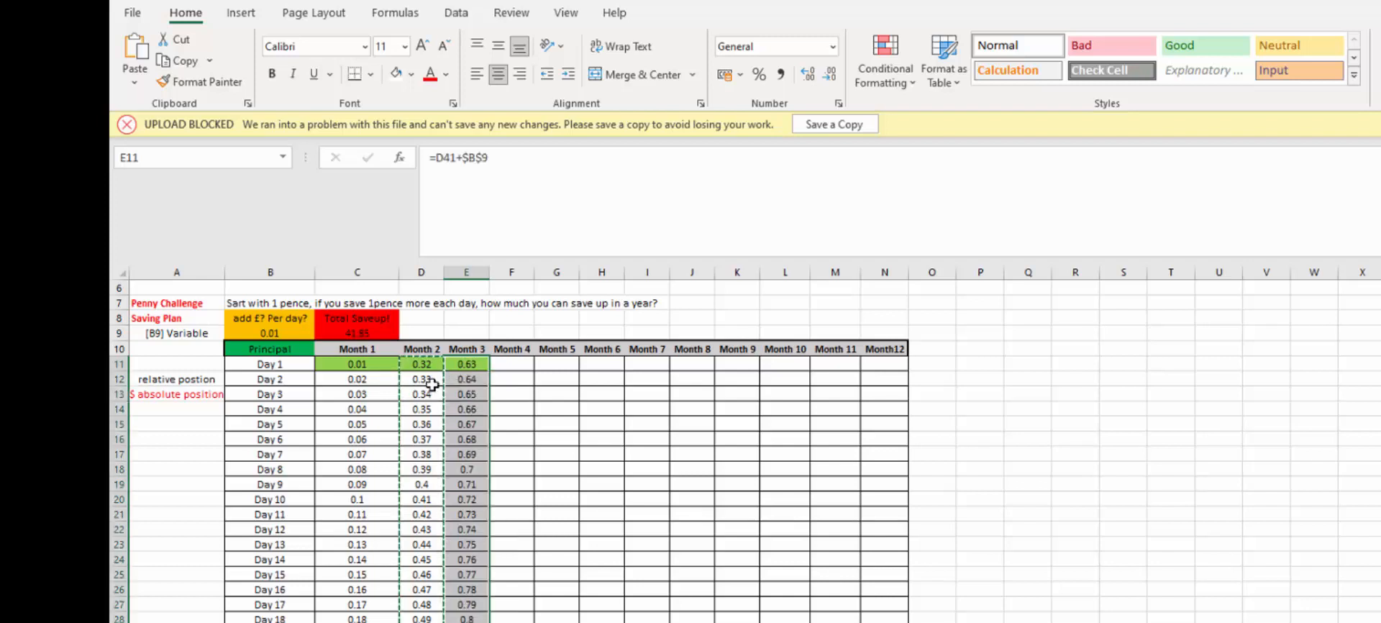
double_click(473, 365)
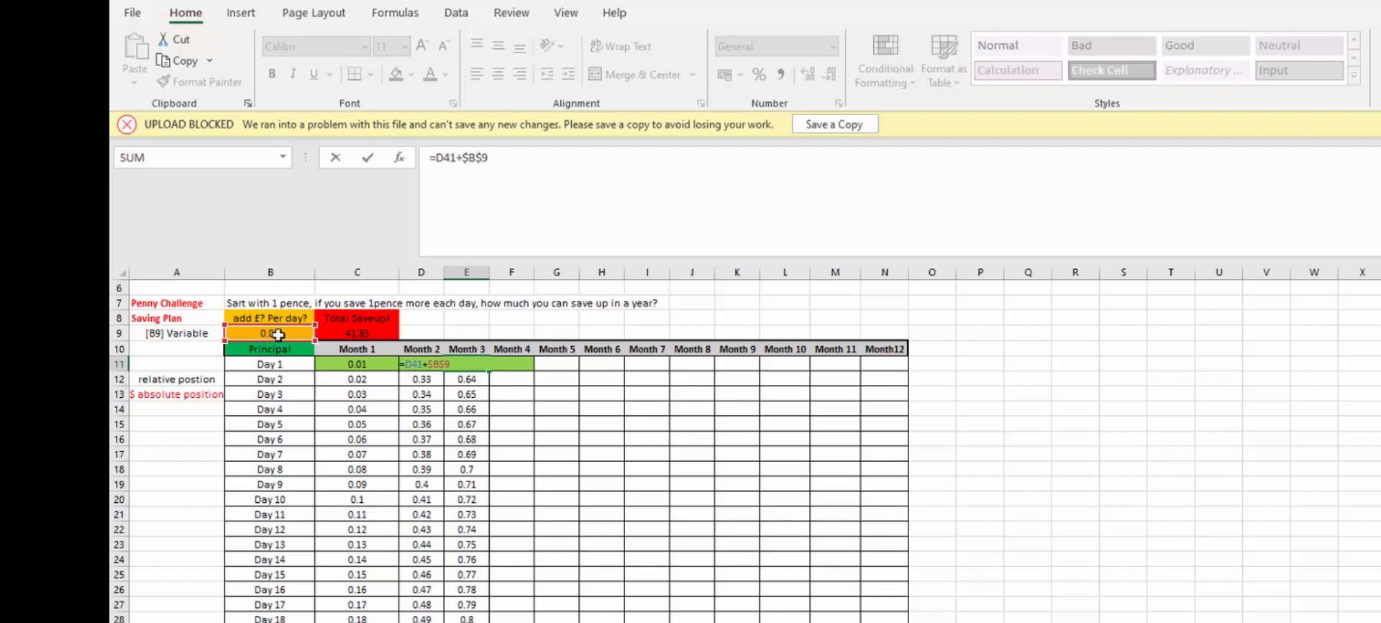
key("Return")
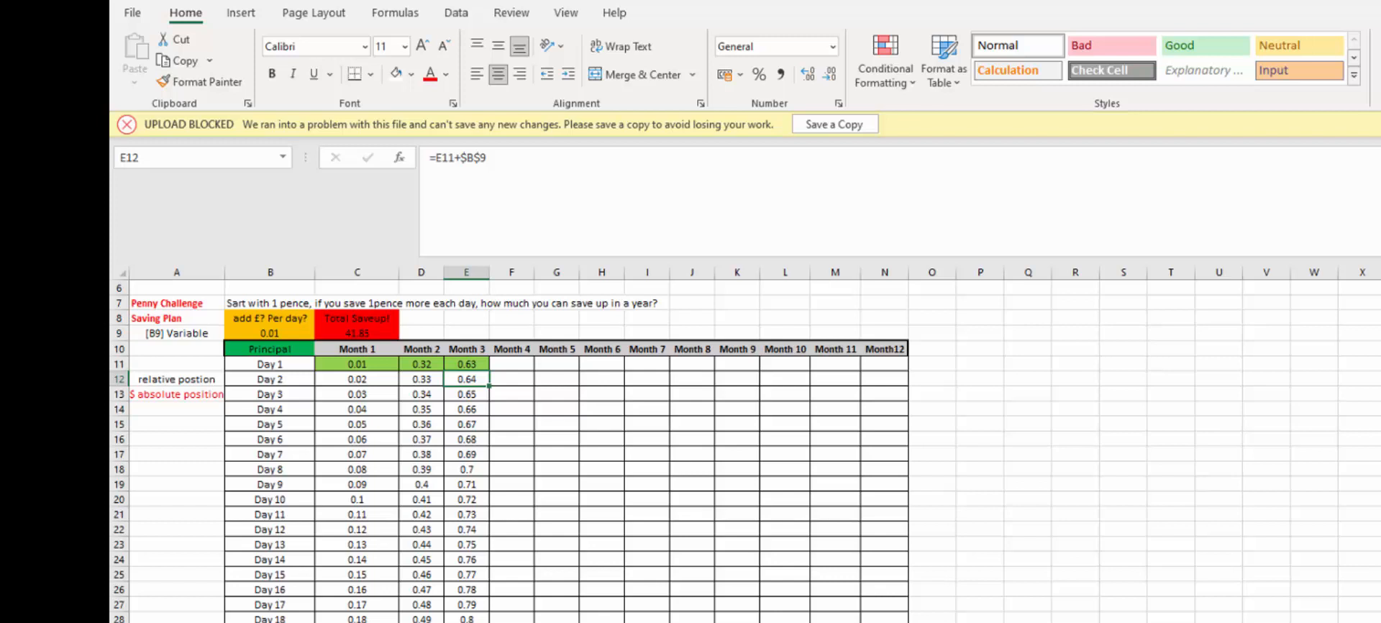
Clear the Day 29 to Day 31 cells of Month 2 (D39:D41) and check which cells the E11 formula refers to
left_click_drag(422, 619, 422, 622)
key("Delete")
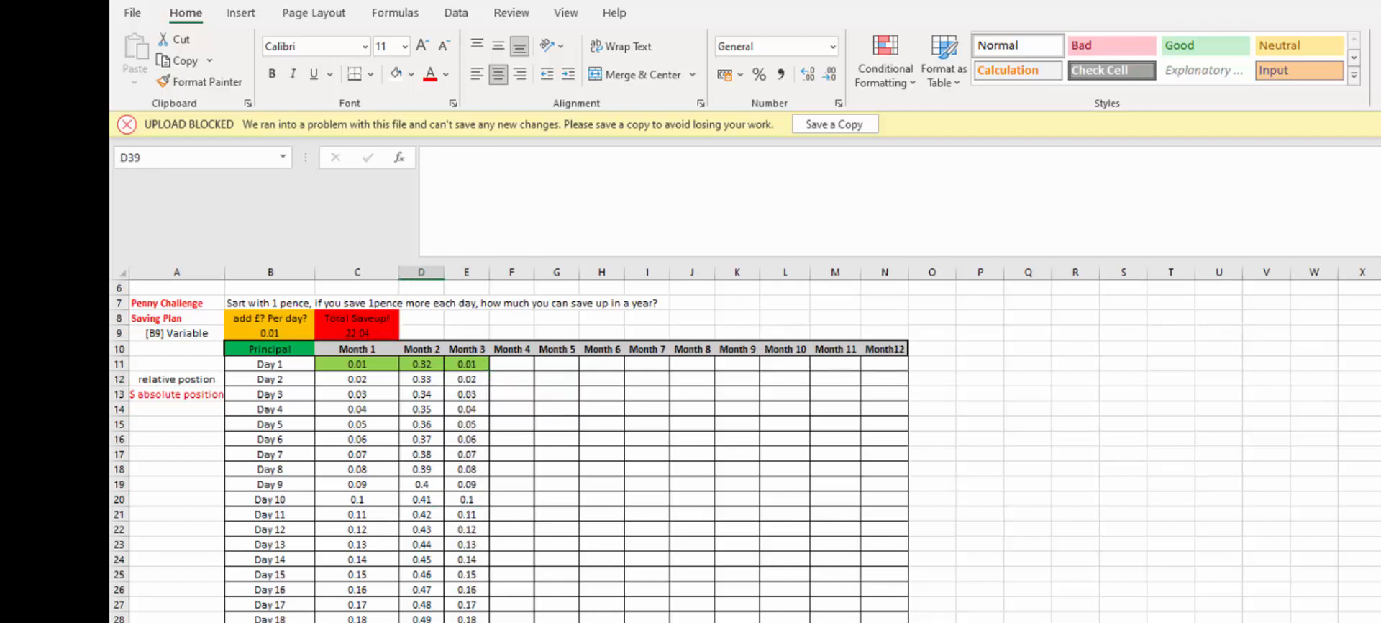
left_click(647, 622)
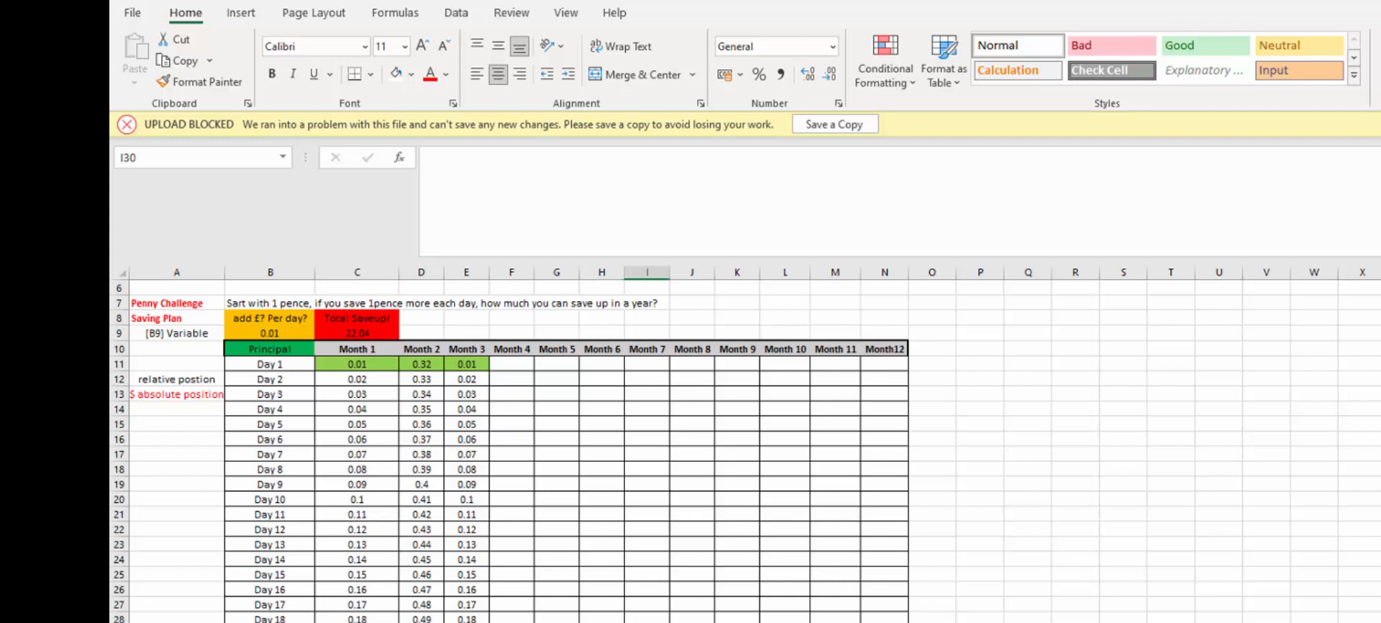
left_click(466, 365)
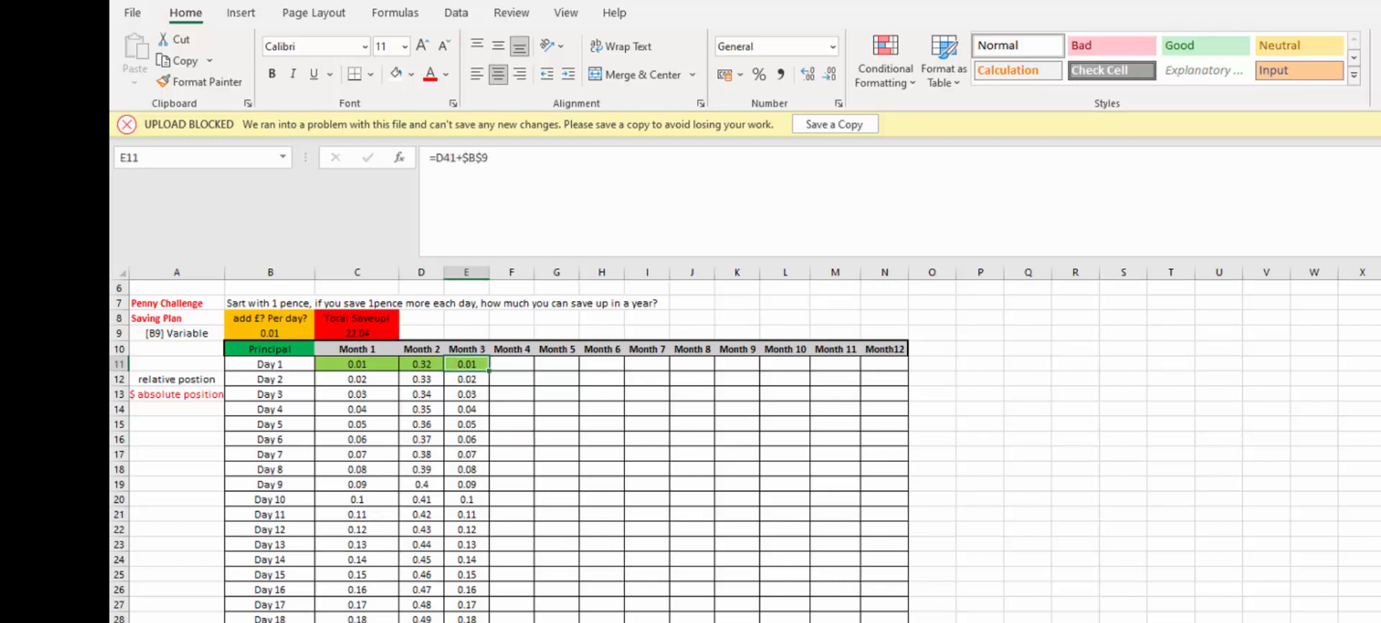
double_click(477, 363)
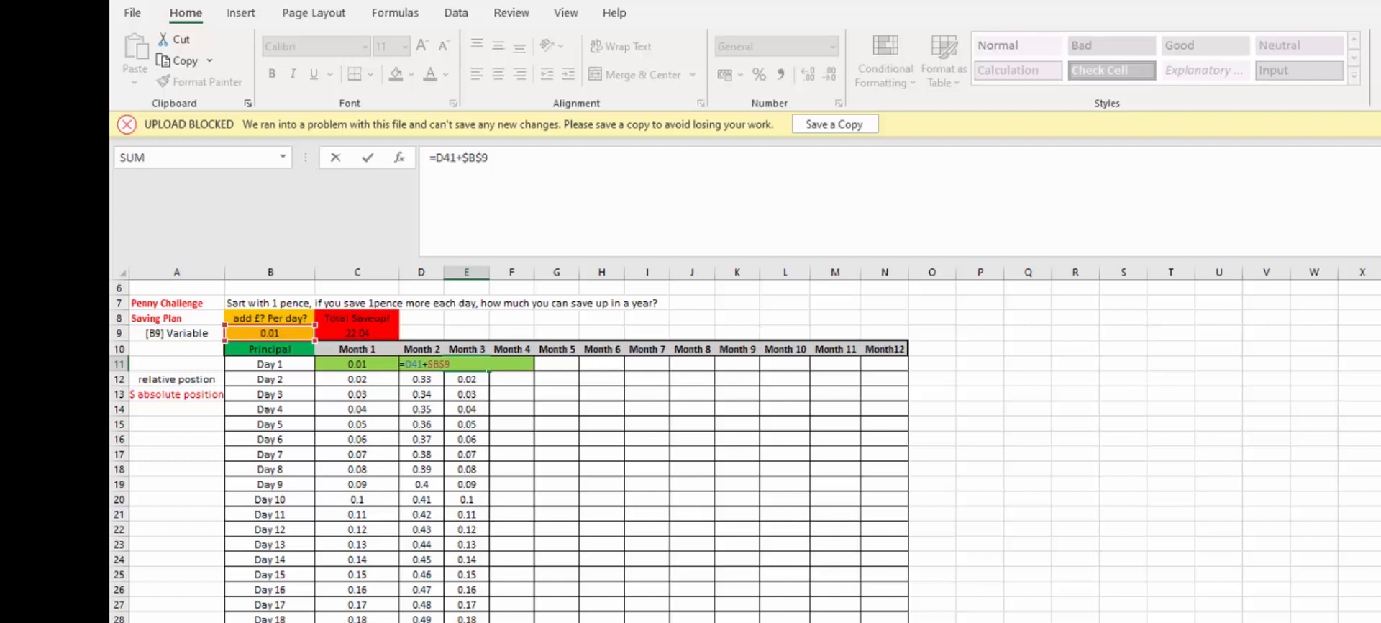
key("Return")
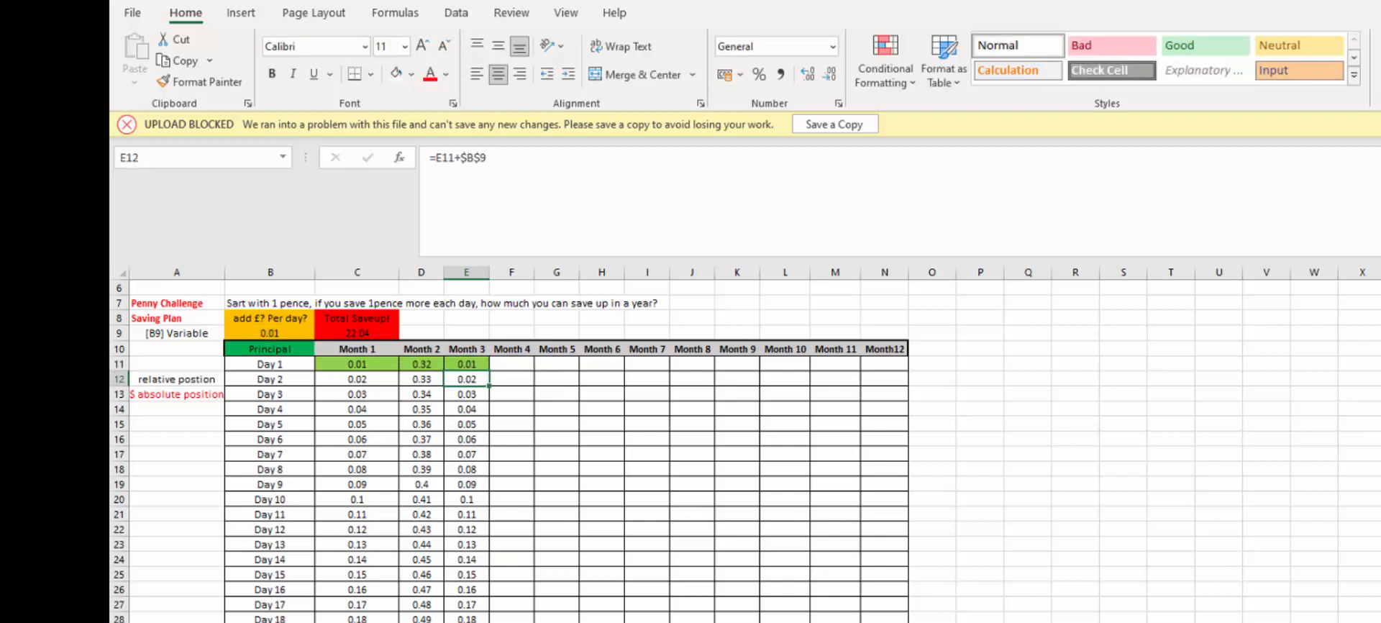
Enter =D38 in D41 so Month 3 continues from the last day of Month 2, and give the cell a grey fill
left_click(421, 622)
type("=")
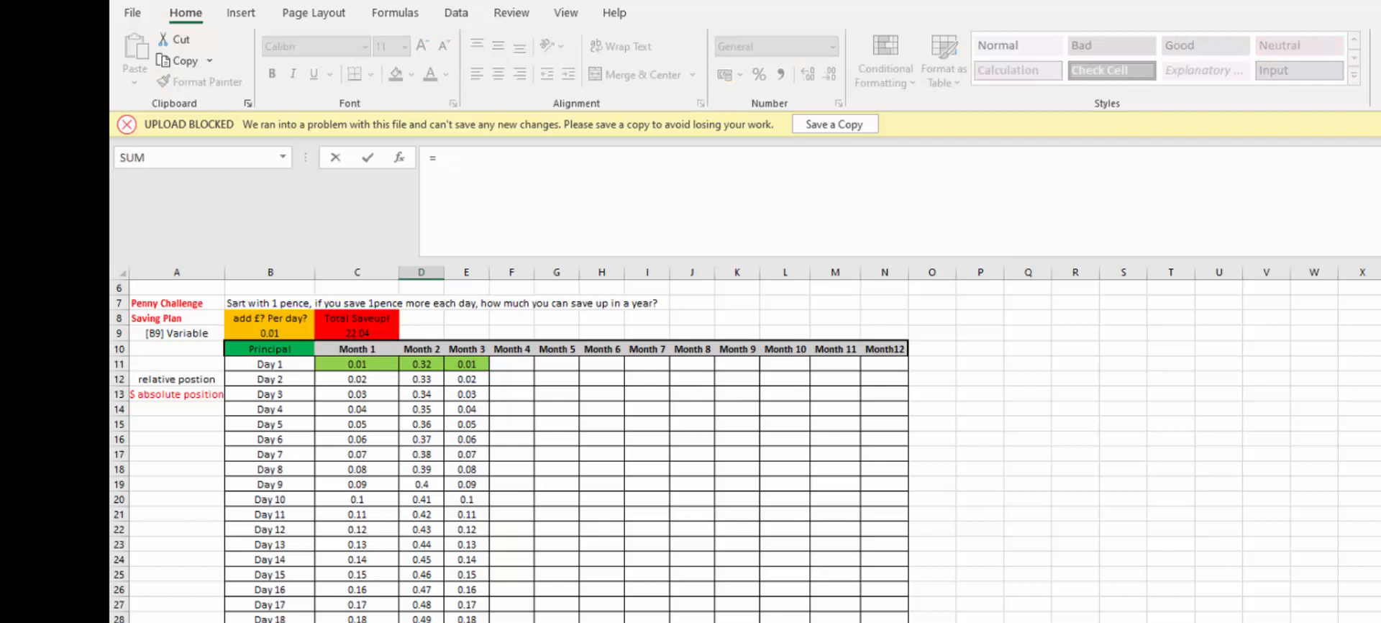
left_click(421, 622)
key("Return")
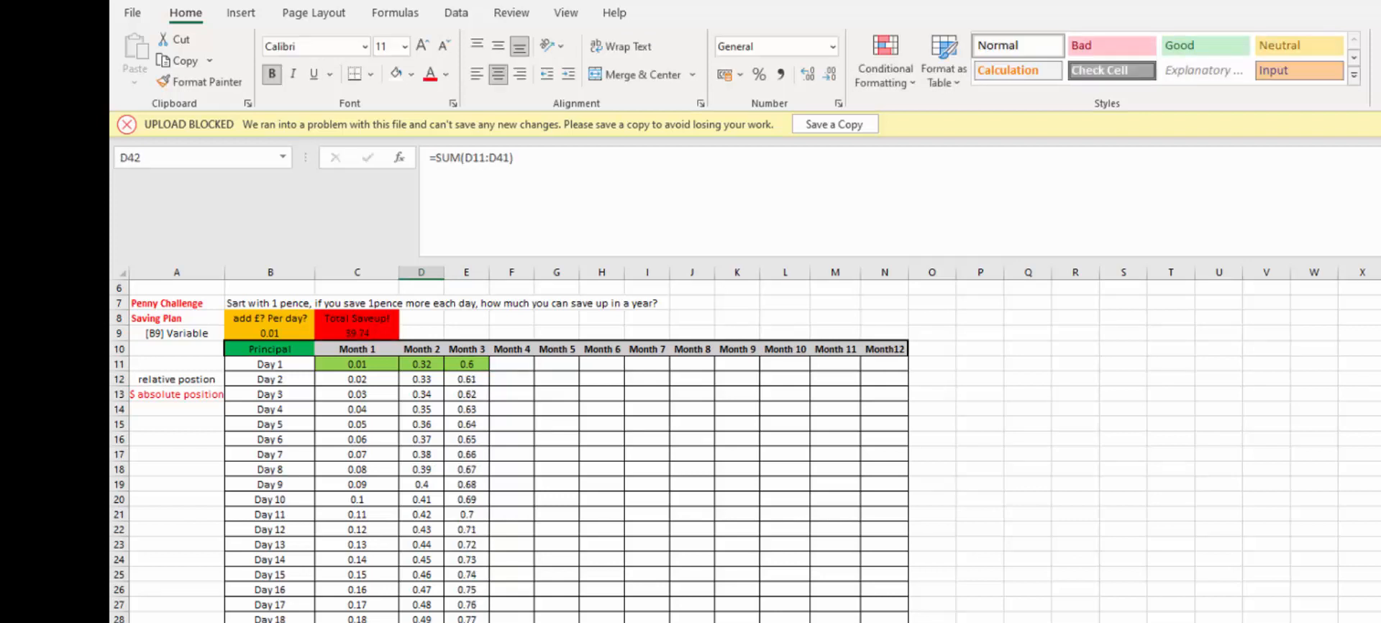
key("Up")
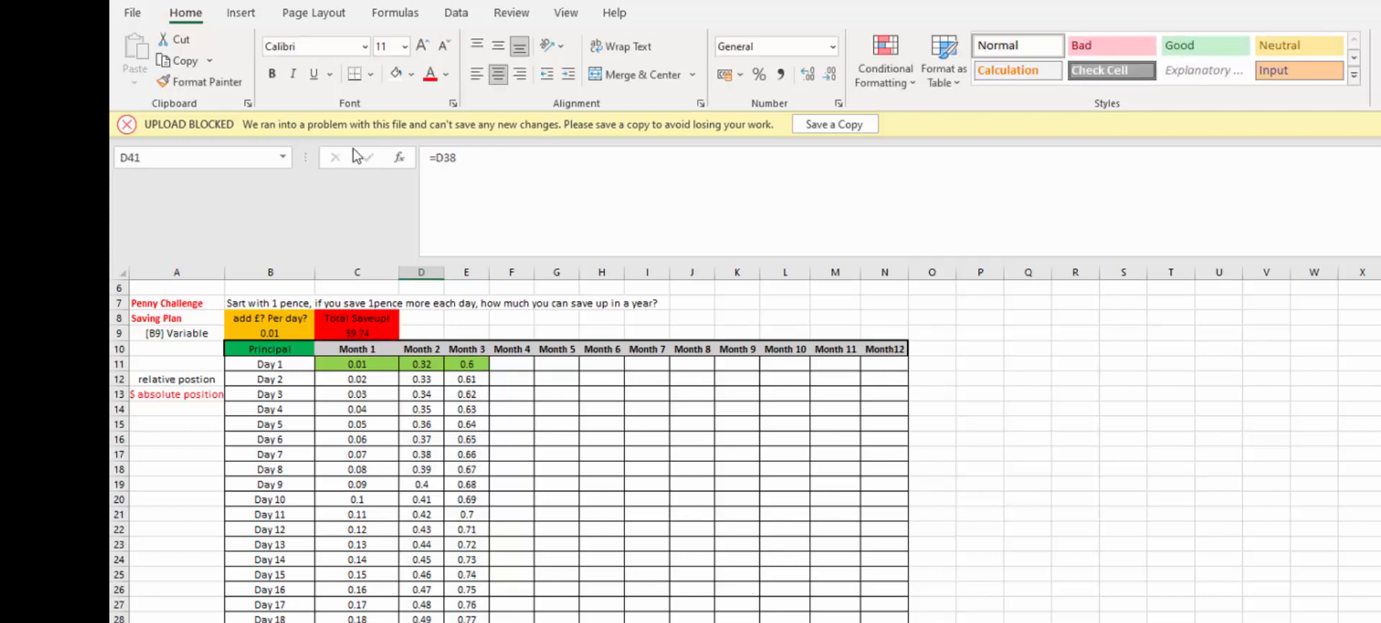
left_click(411, 74)
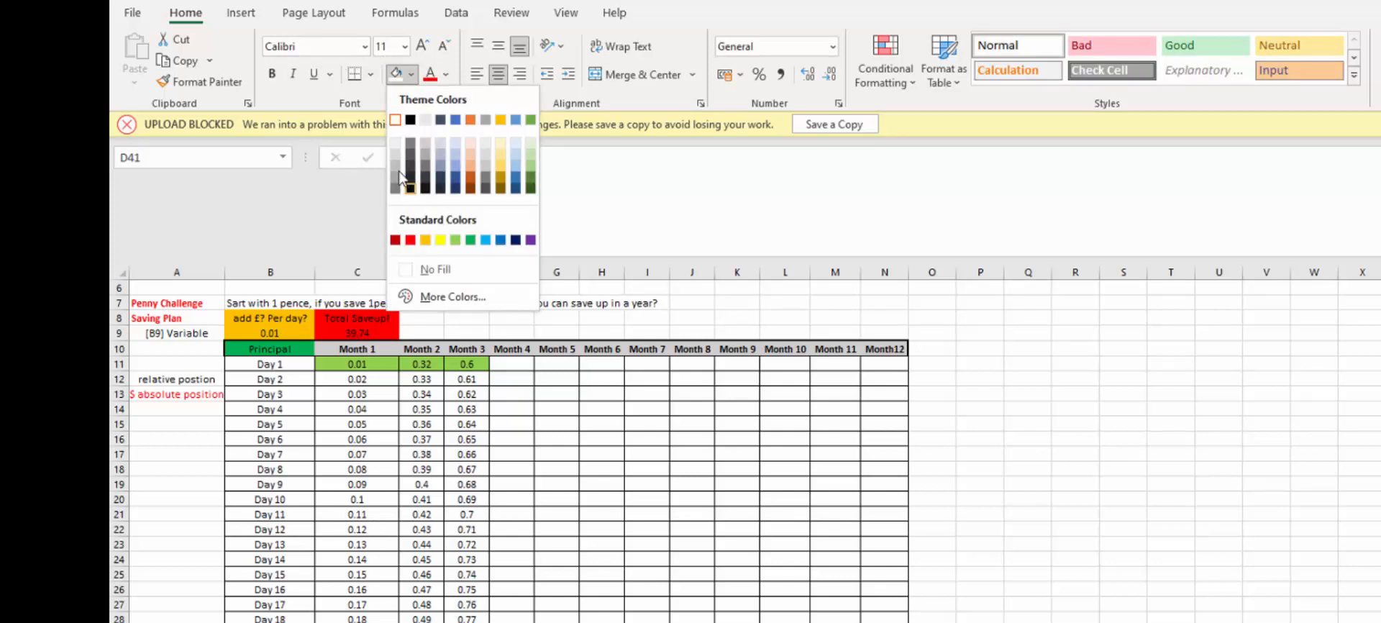
left_click(388, 156)
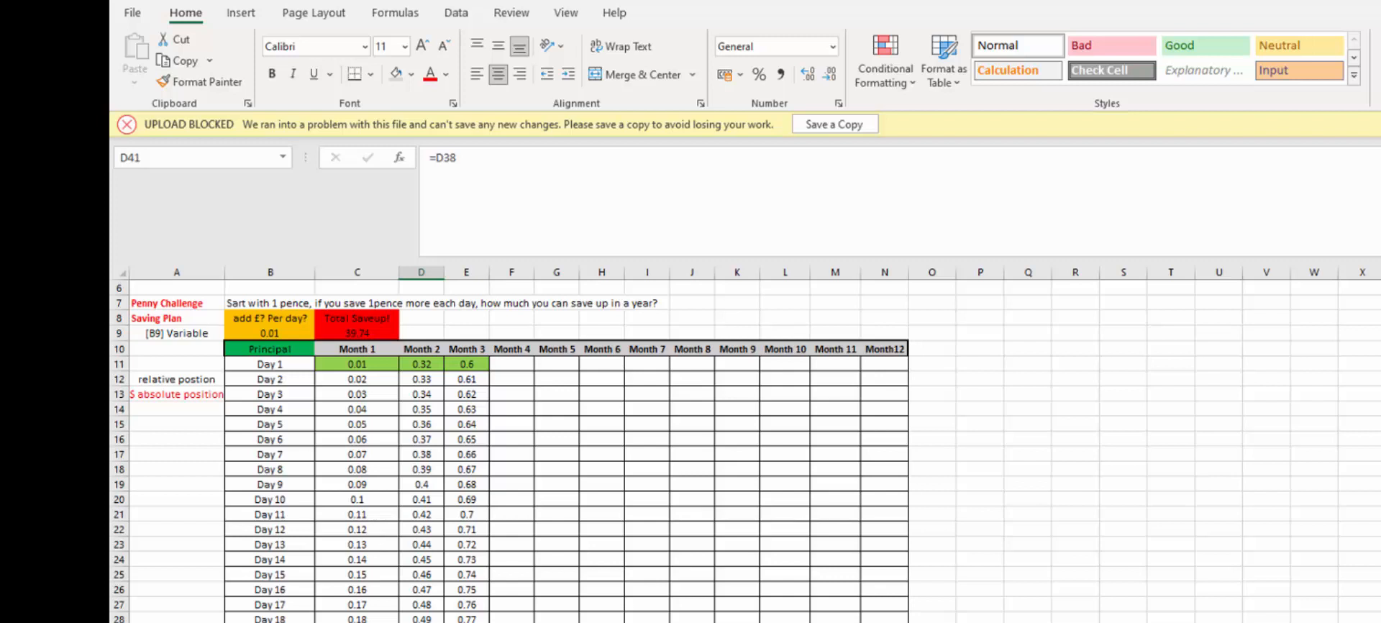
Set the daily increment in B9 to 0.02, undoing and redoing the change to compare the savings
left_click(285, 335)
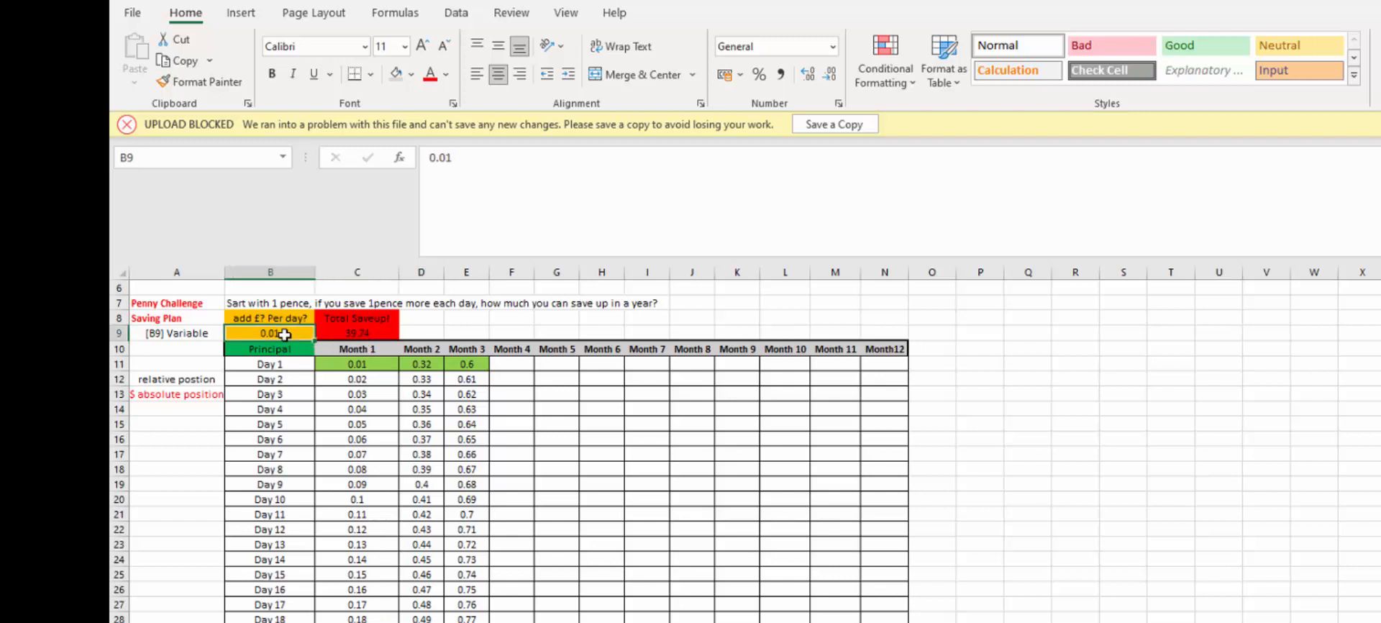
type("0.02")
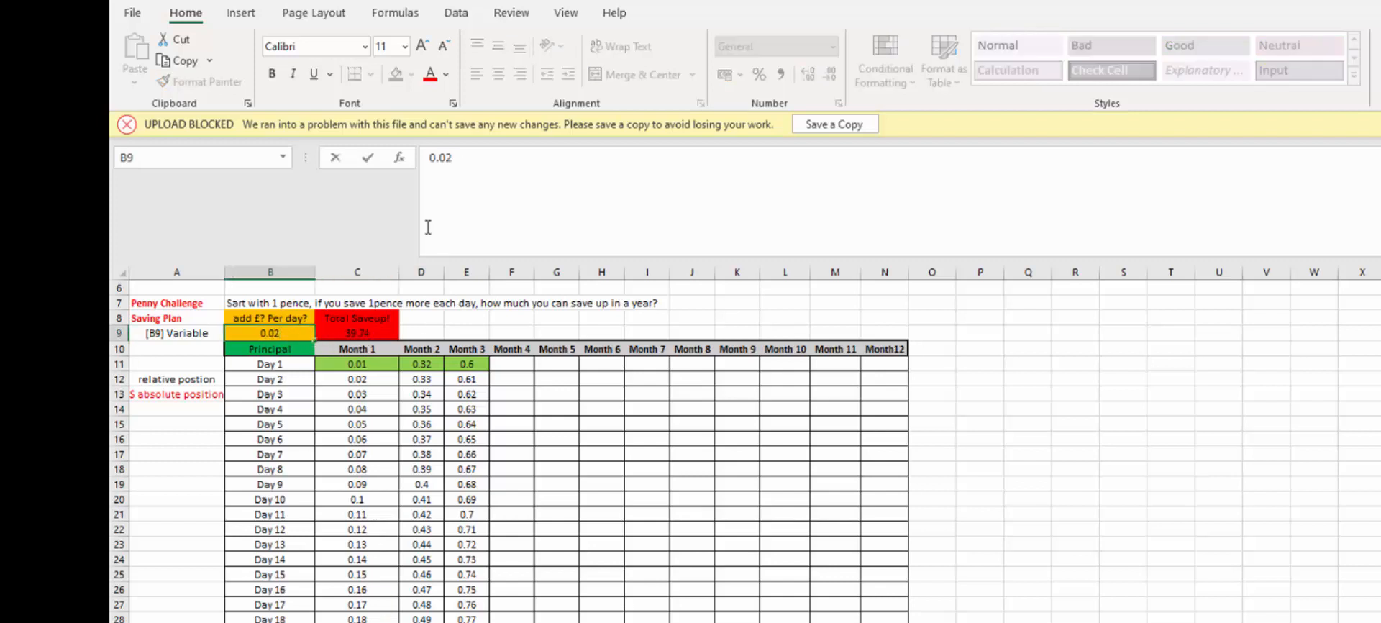
left_click(286, 353)
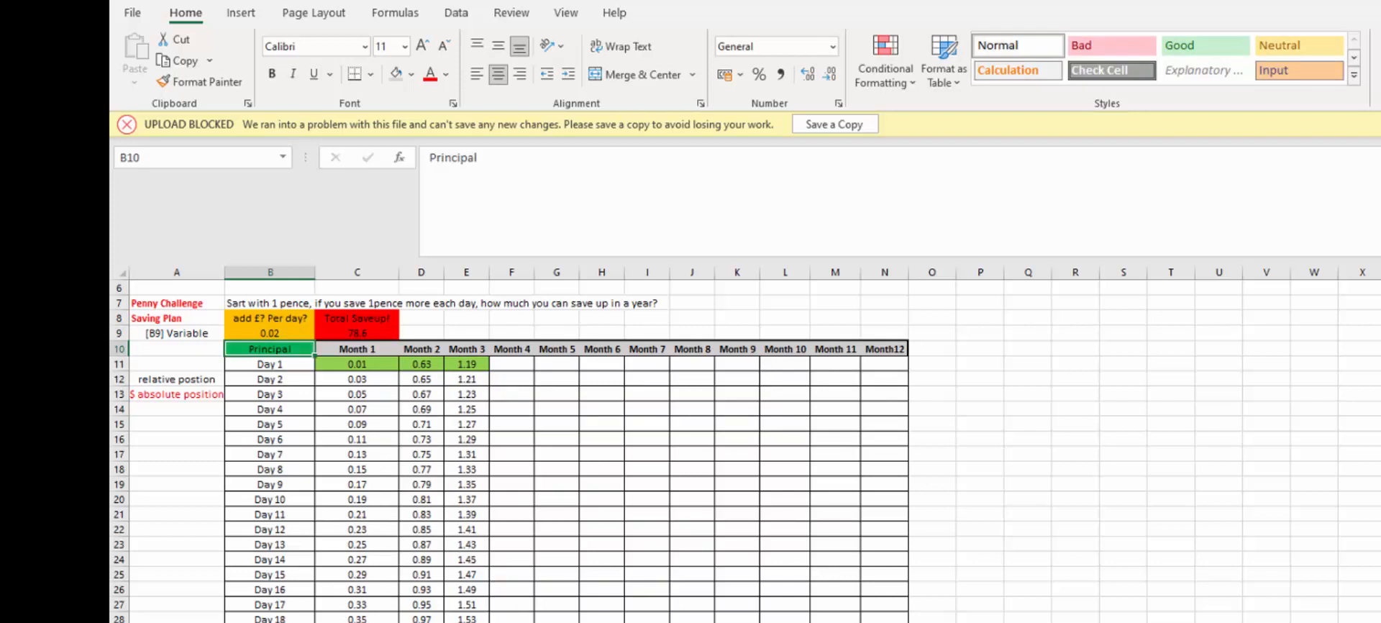
key("ctrl+z")
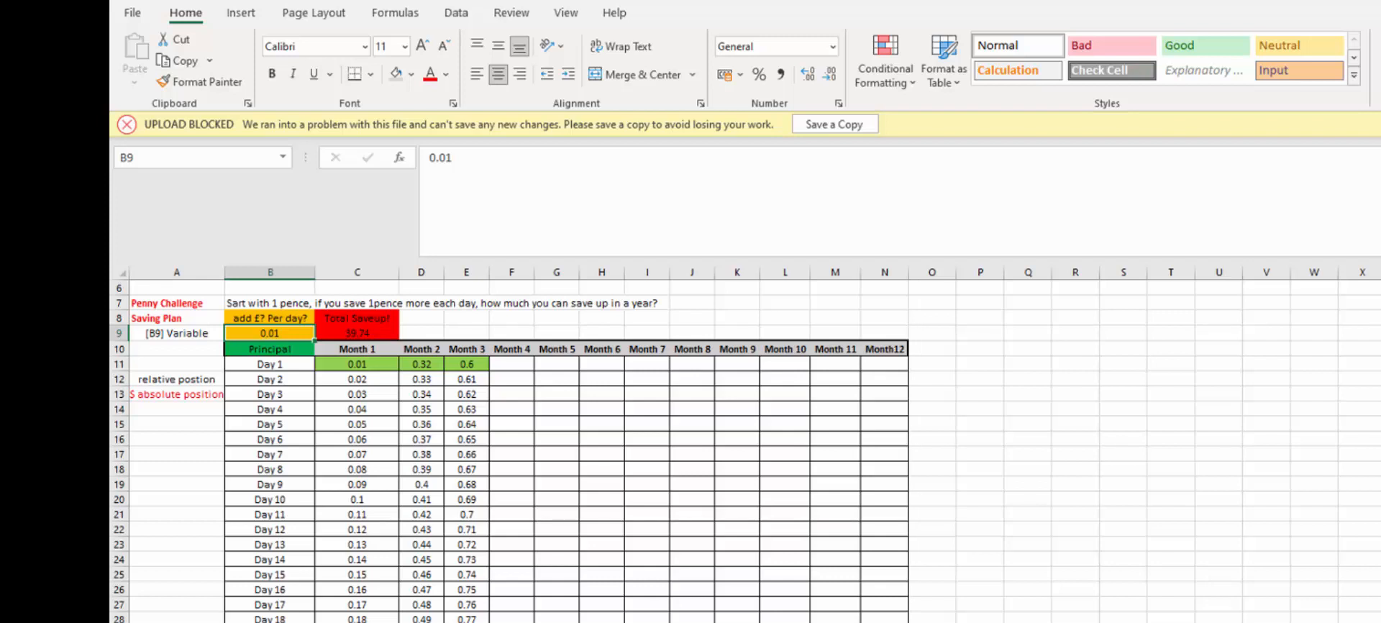
key("ctrl+y")
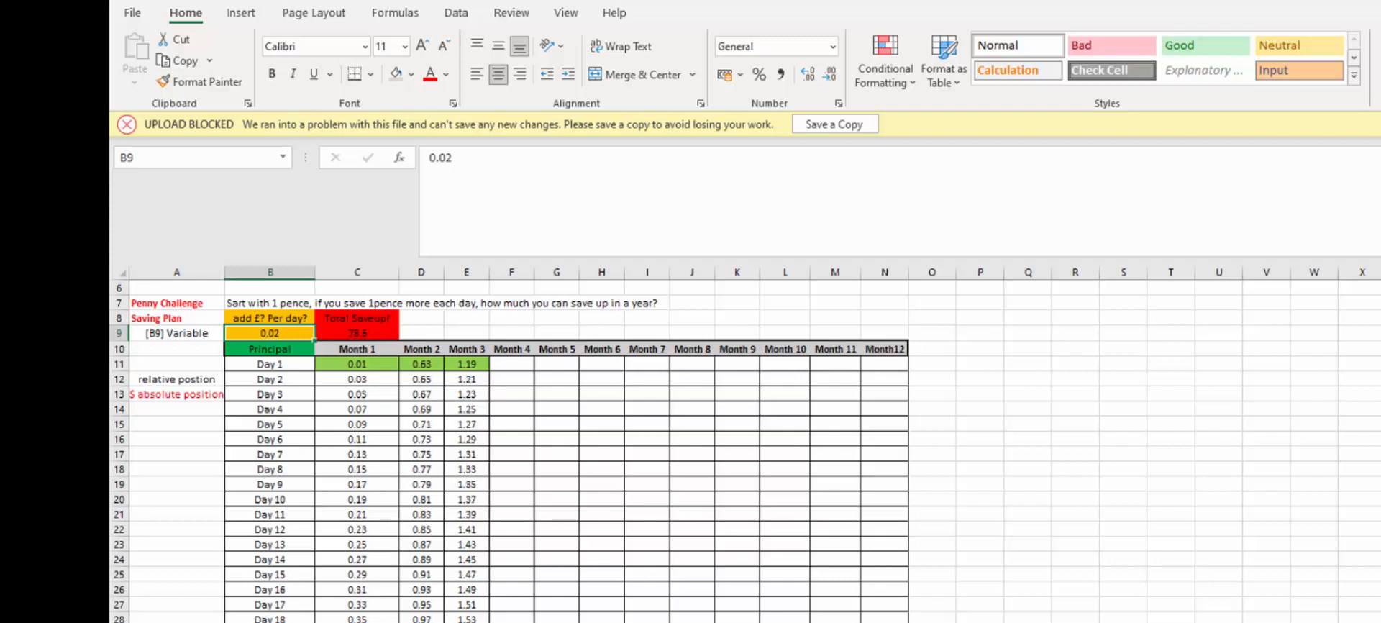
Copy the Month 3 daily cells from E11 down and paste them into the Month 4, Month 5 and Month 6 columns
left_click(422, 621)
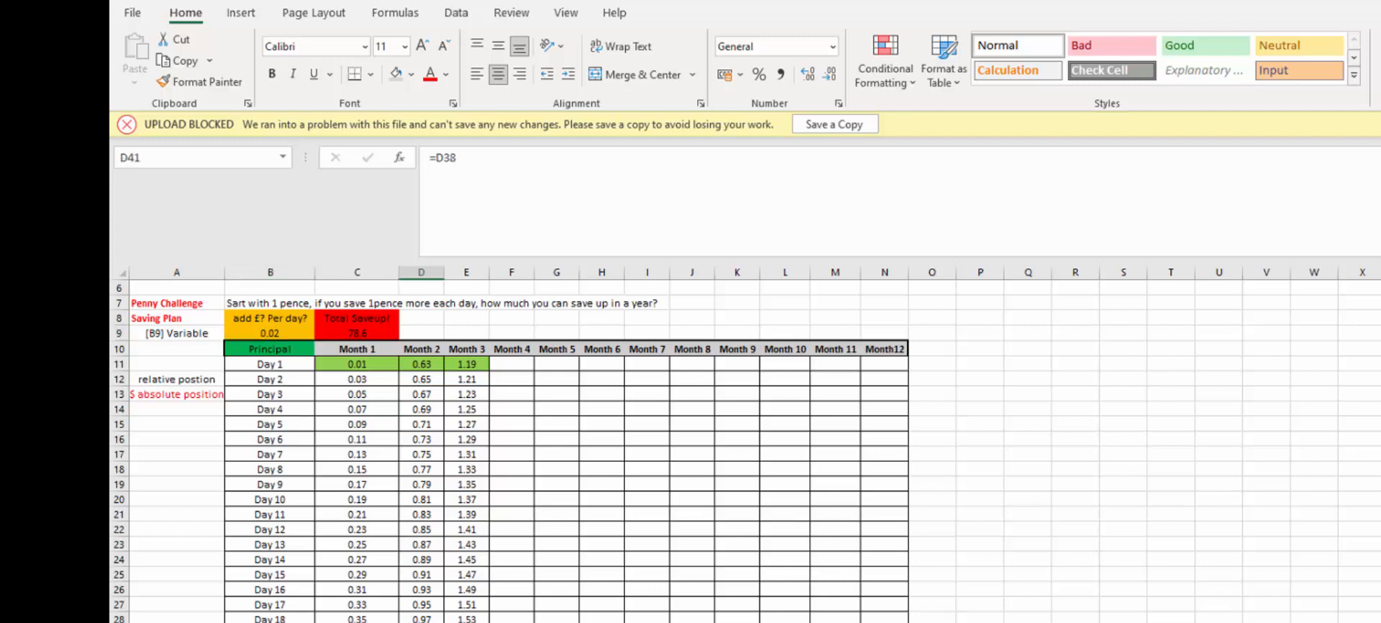
left_click(422, 621)
left_click_drag(469, 361, 468, 621)
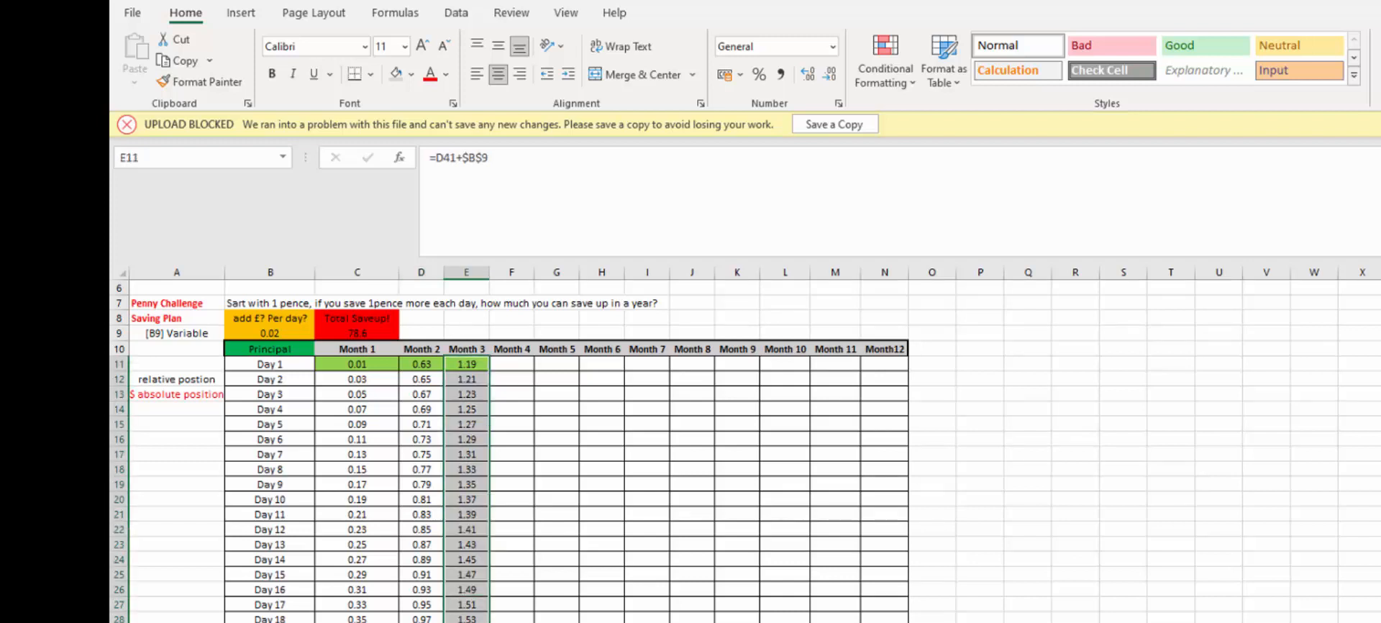
key("ctrl+c")
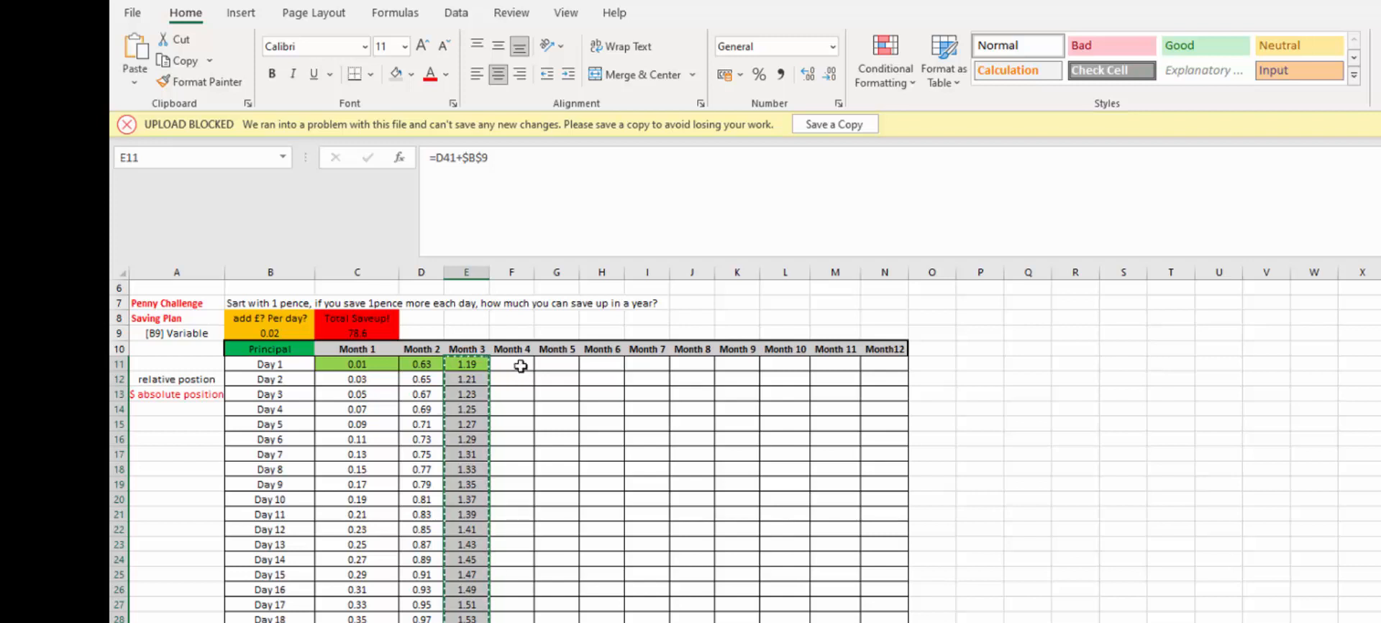
left_click(514, 364)
key("ctrl+v")
left_click(558, 364)
key("ctrl+v")
left_click(603, 364)
key("ctrl+v")
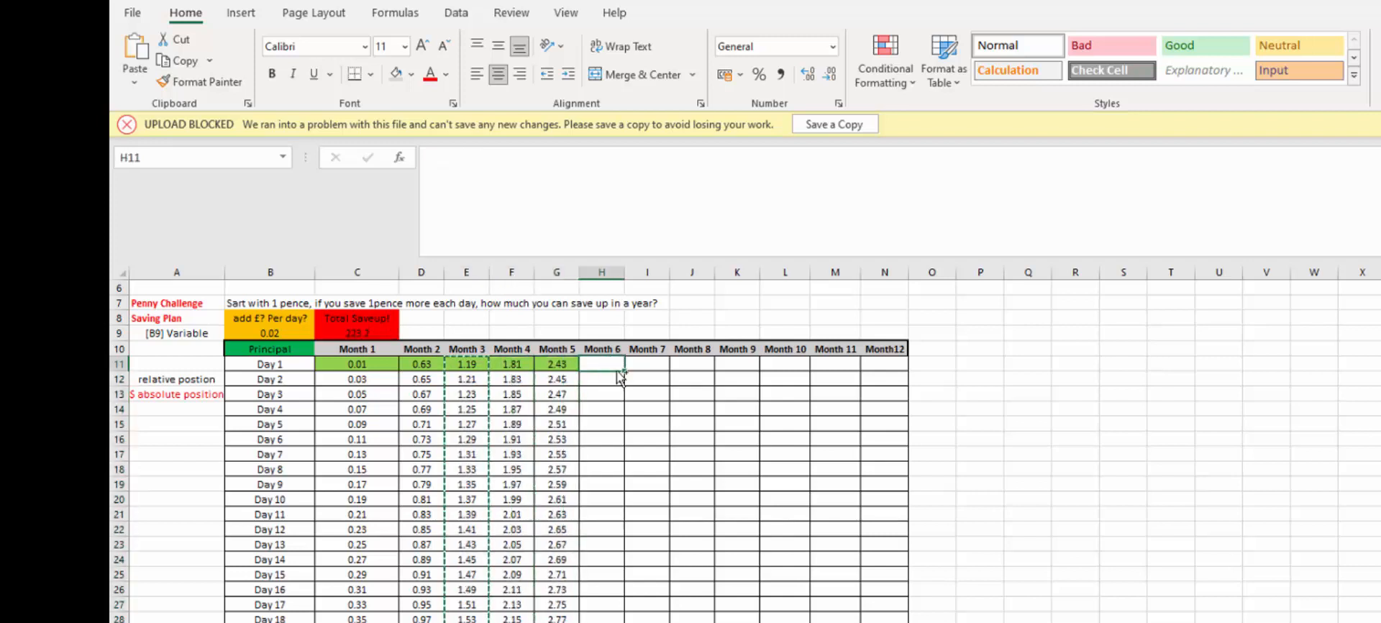
Paste the copied daily cells into the Month 7 to Month 12 columns, starting at row 11 of columns I to N
left_click(648, 364)
key("ctrl+v")
left_click(692, 364)
key("ctrl+v")
left_click(737, 364)
key("ctrl+v")
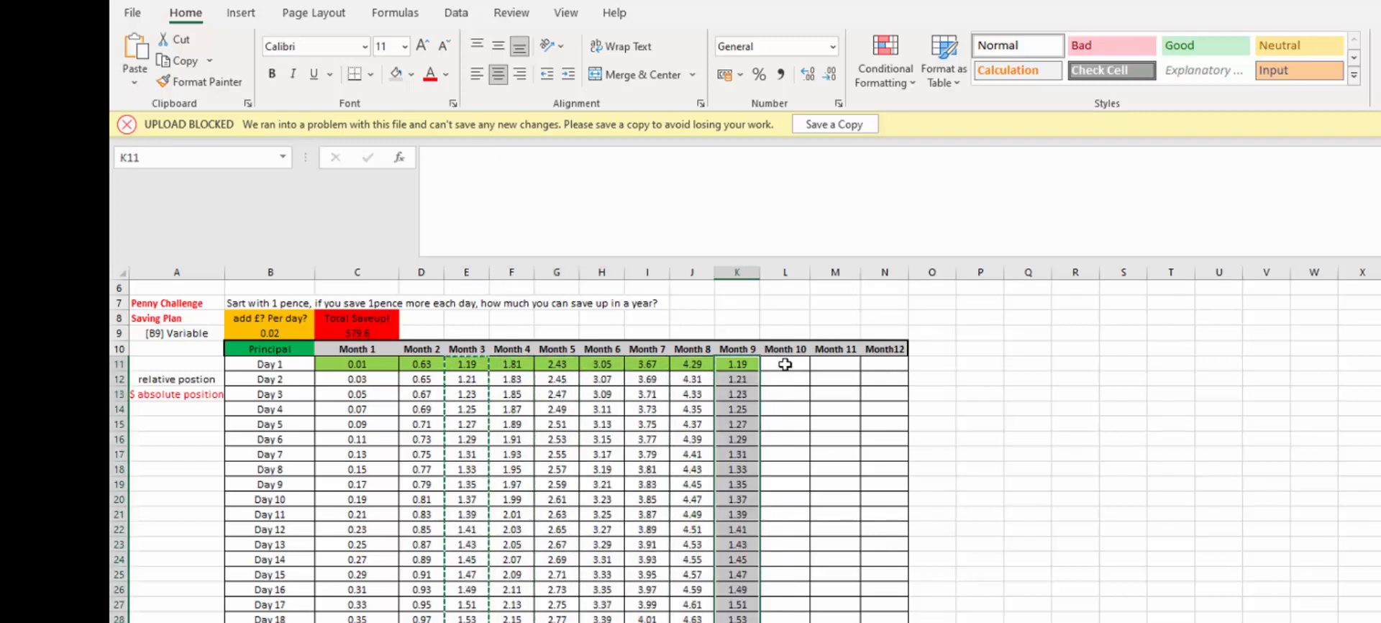
left_click(786, 364)
key("ctrl+v")
left_click(855, 364)
key("ctrl+v")
left_click(884, 364)
key("ctrl+v")
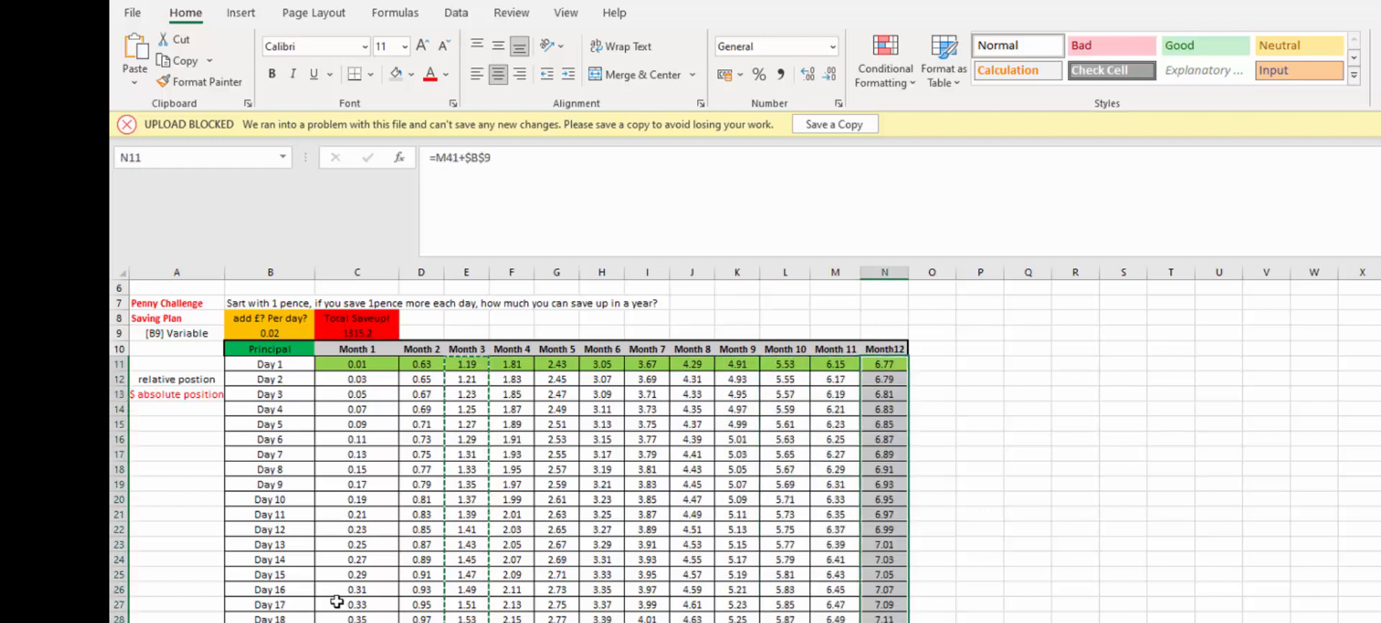
Check which cells the F11 and G11 formulas refer to, and inspect the last daily cells of Month 4 and Month 5
double_click(511, 364)
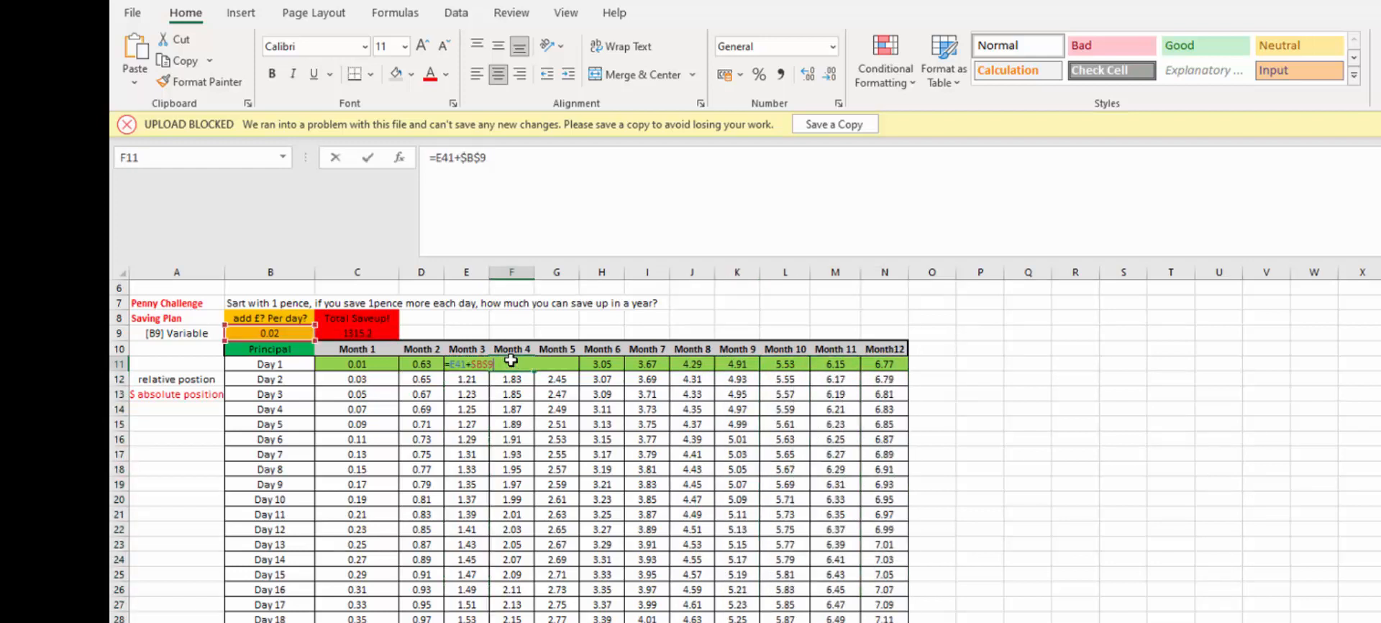
left_click(642, 610)
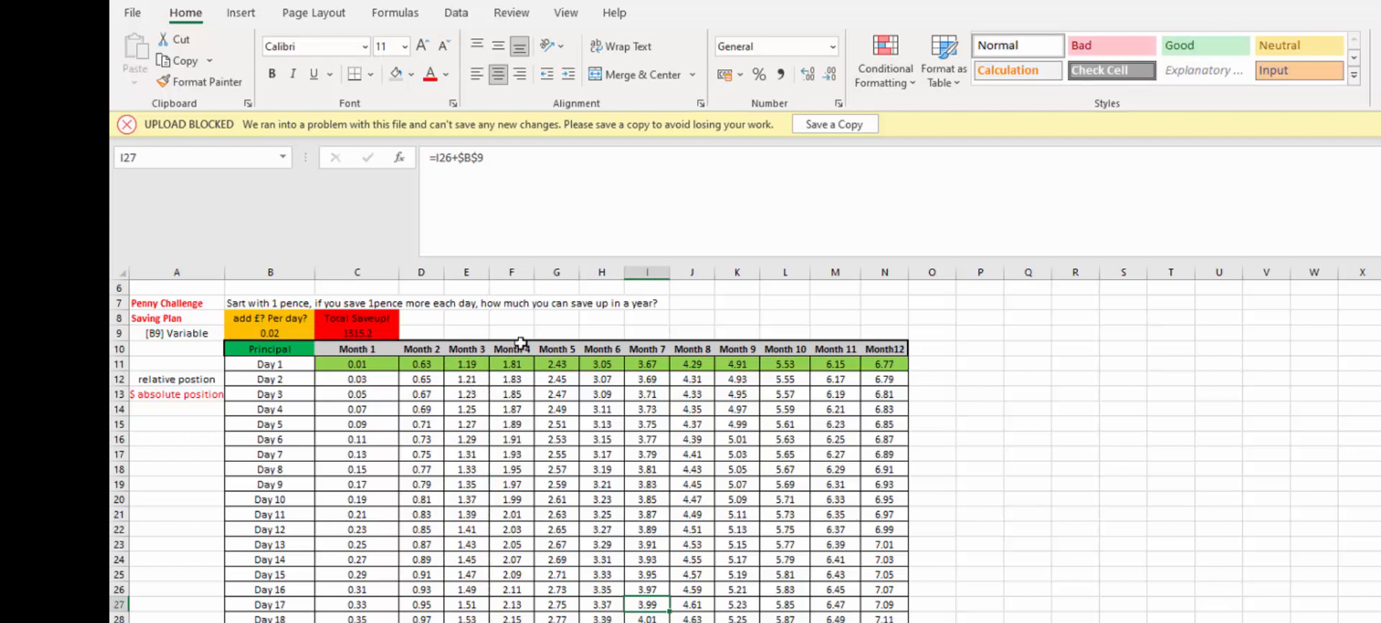
left_click(518, 367)
key("ctrl+Down")
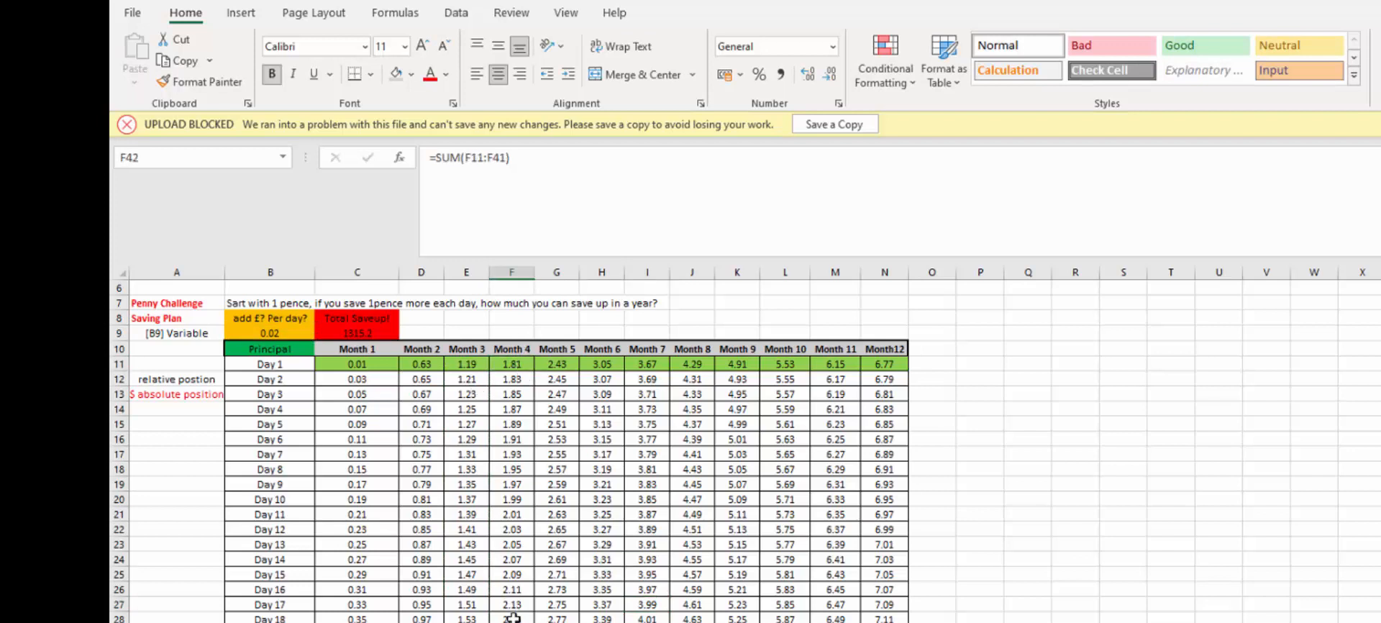
left_click(514, 395)
key("ctrl+Down")
left_click(559, 365)
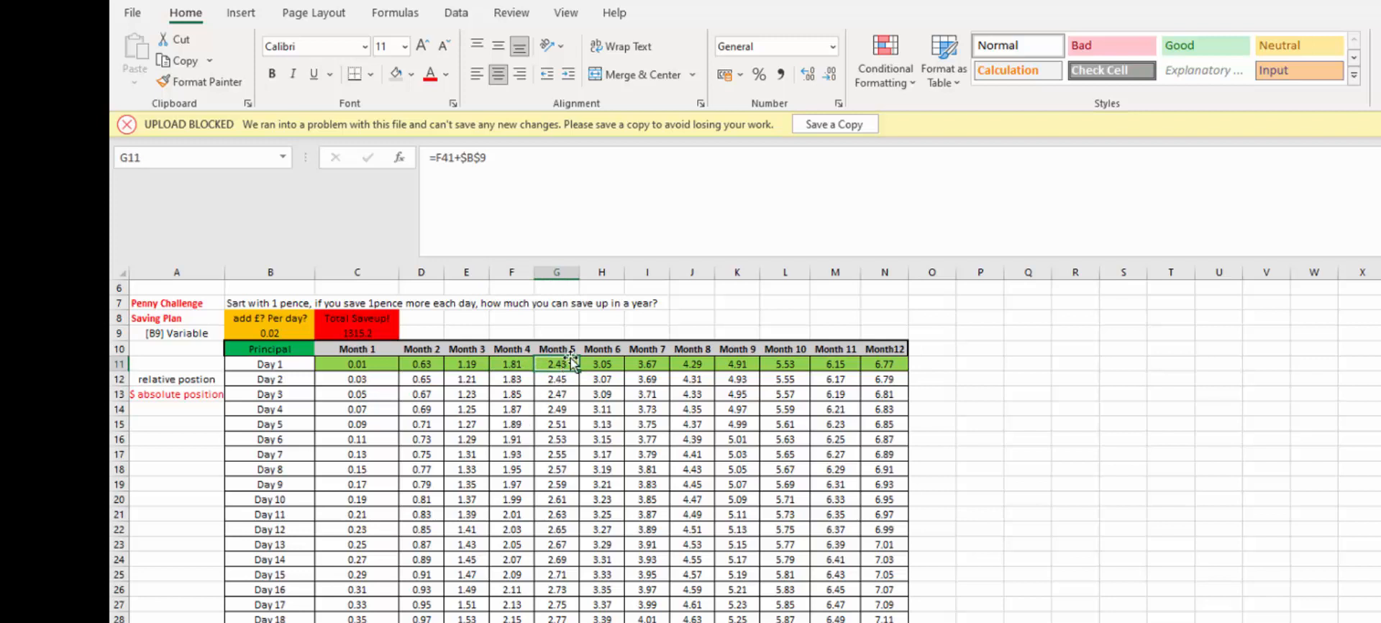
double_click(570, 364)
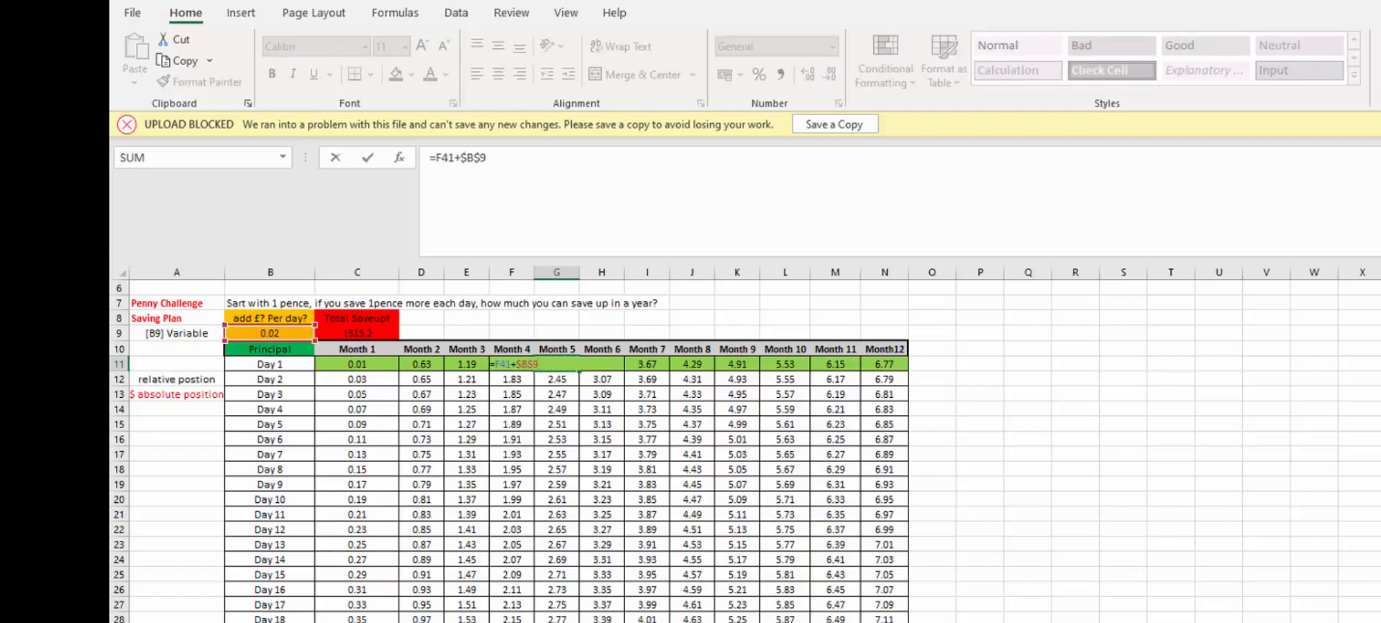
key("Escape")
key("ctrl+Down")
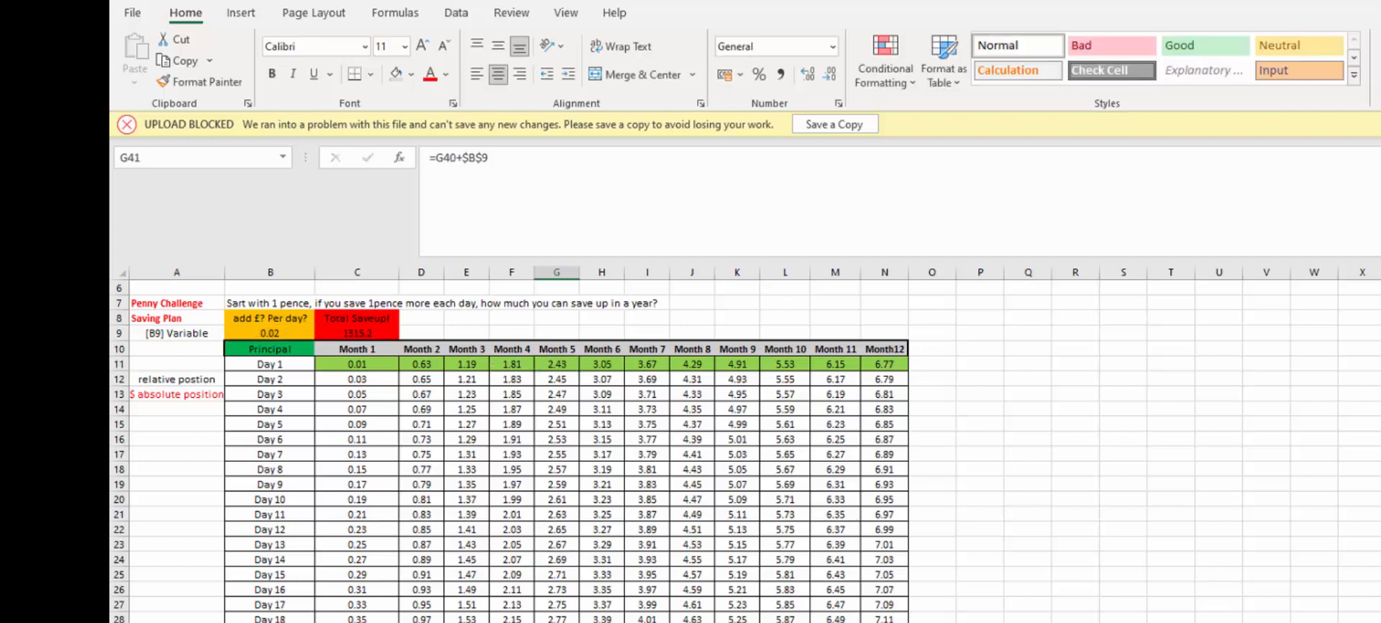
type("=")
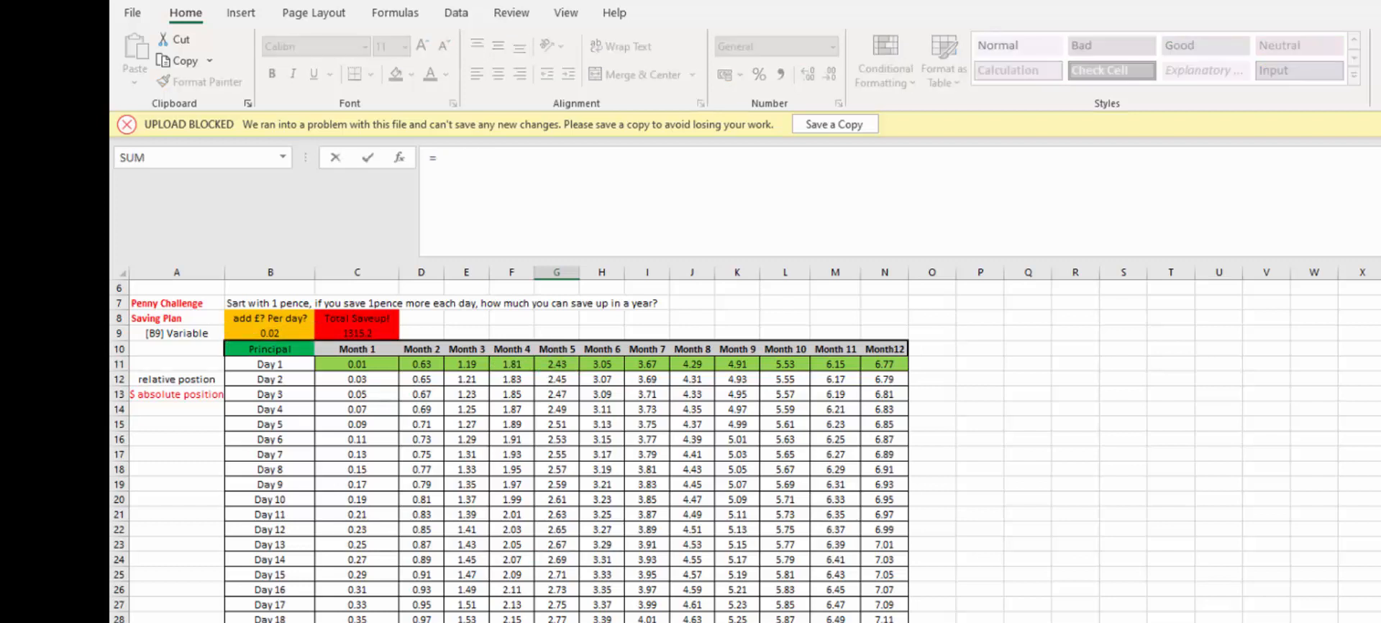
key("Escape")
Enter the label Month 1 in C43 below the table and extend it across the other month columns of row 43
scroll(617, 586, "up", 4)
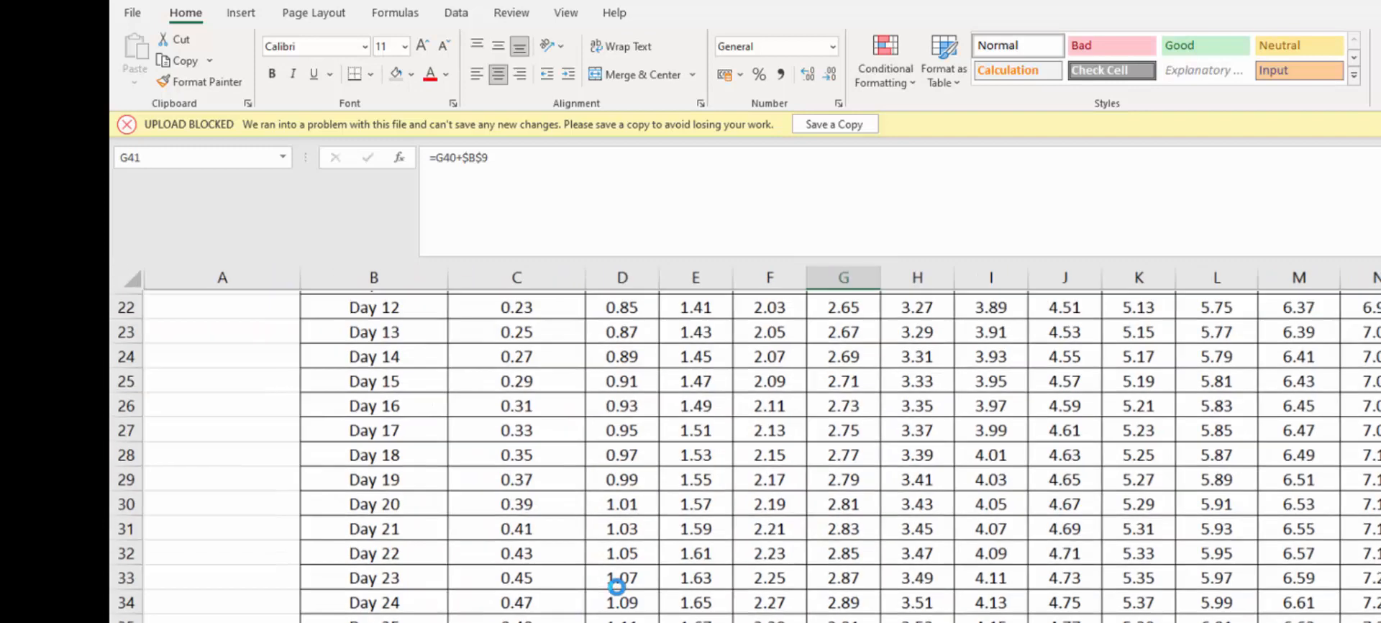
scroll(745, 456, "down", 1)
scroll(745, 456, "up", 1)
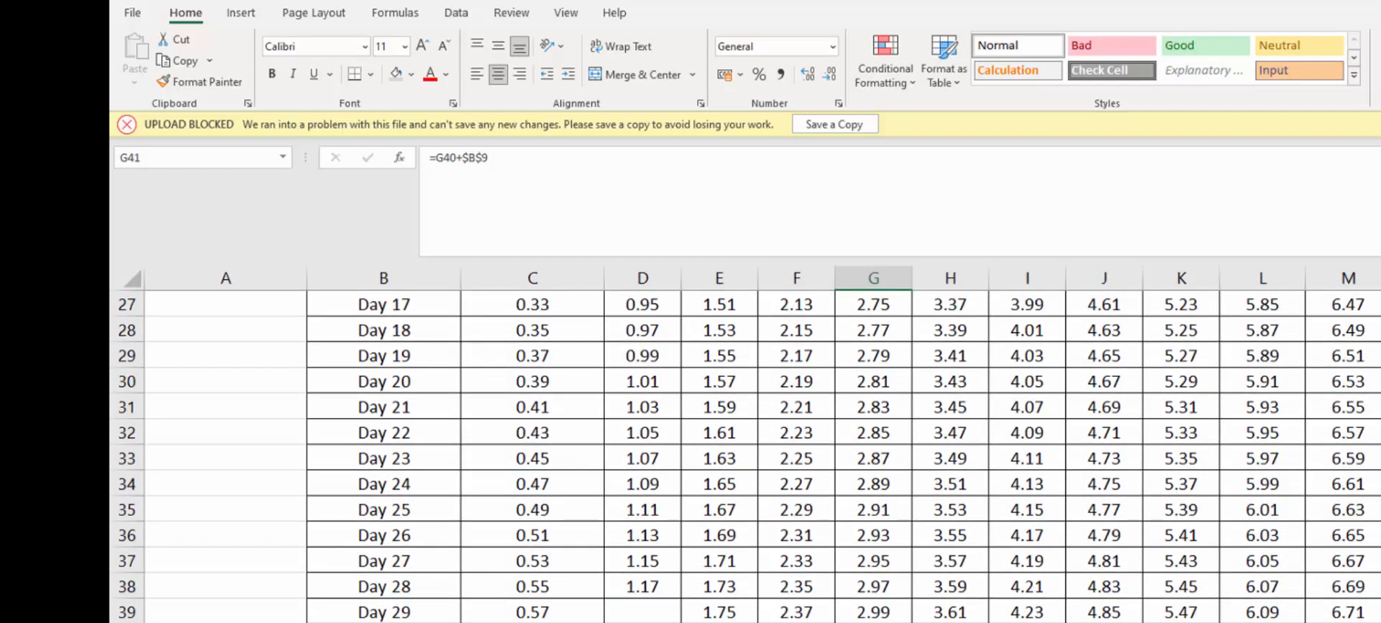
left_click(533, 622)
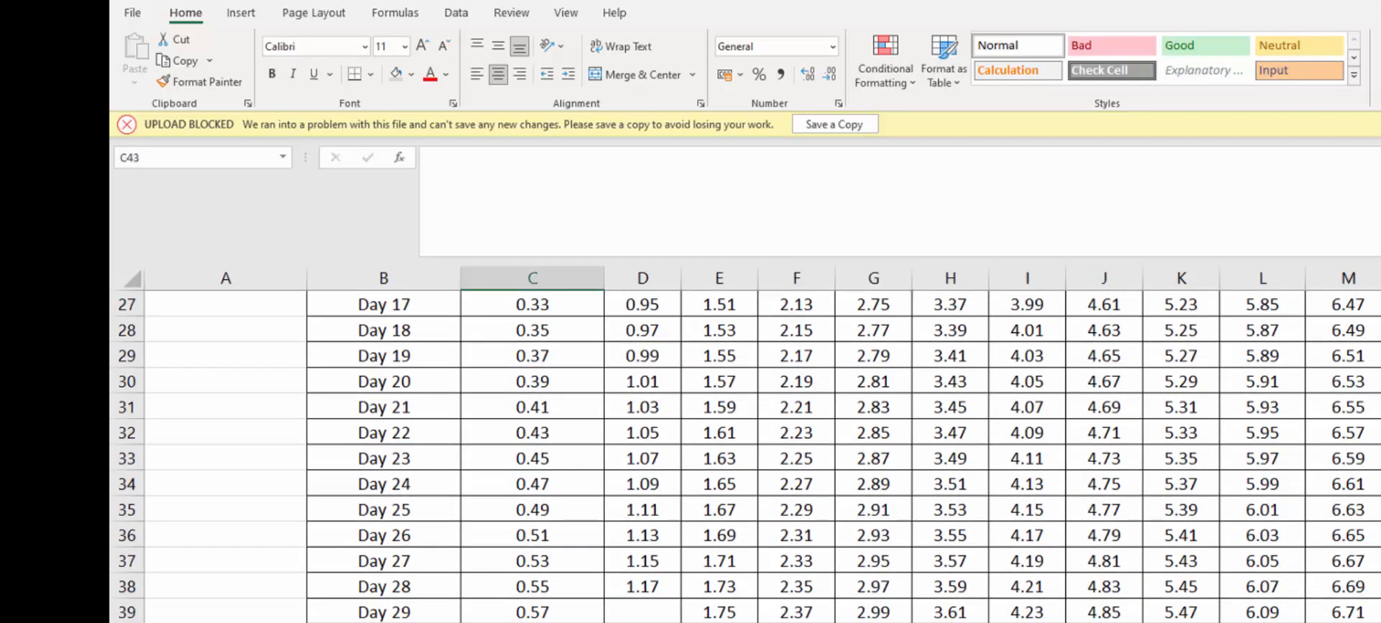
type("Month 1")
key("Return")
key("Up")
key("ctrl+shift+Right")
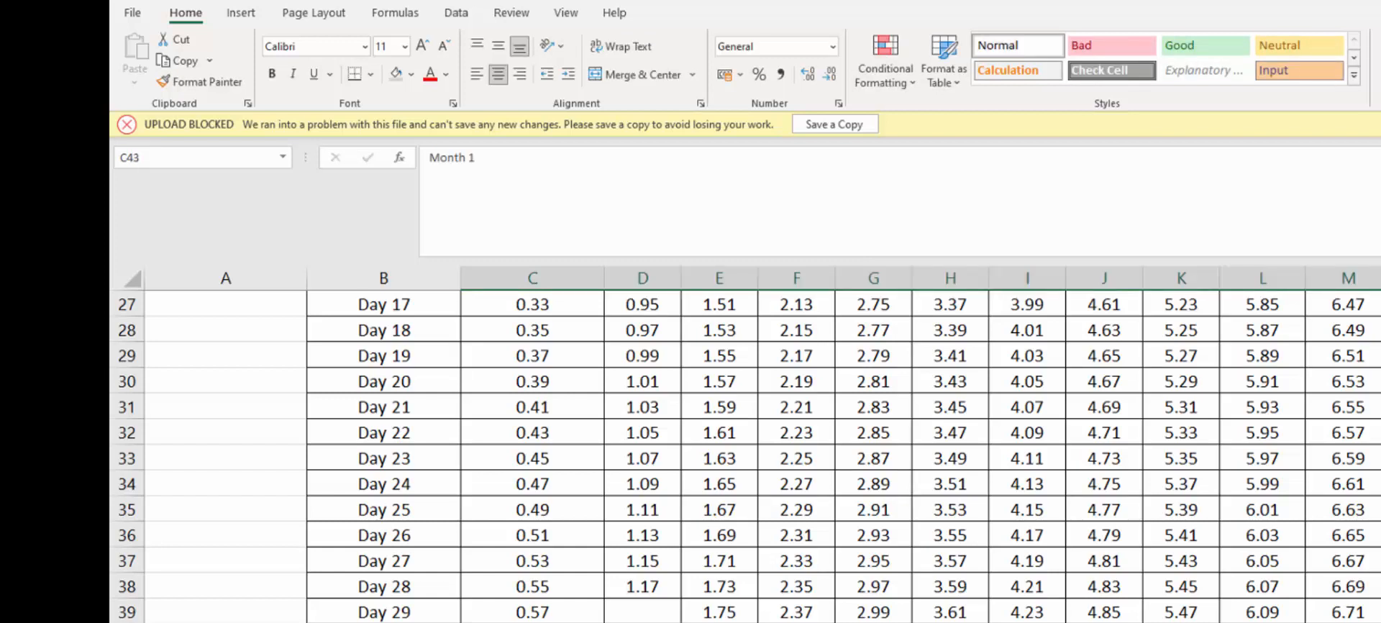
key("ctrl+shift+Left")
Enter =F40 in F41 so that Month 5 continues from Day 30 of Month 4
key("Up")
key("Up")
key("Right")
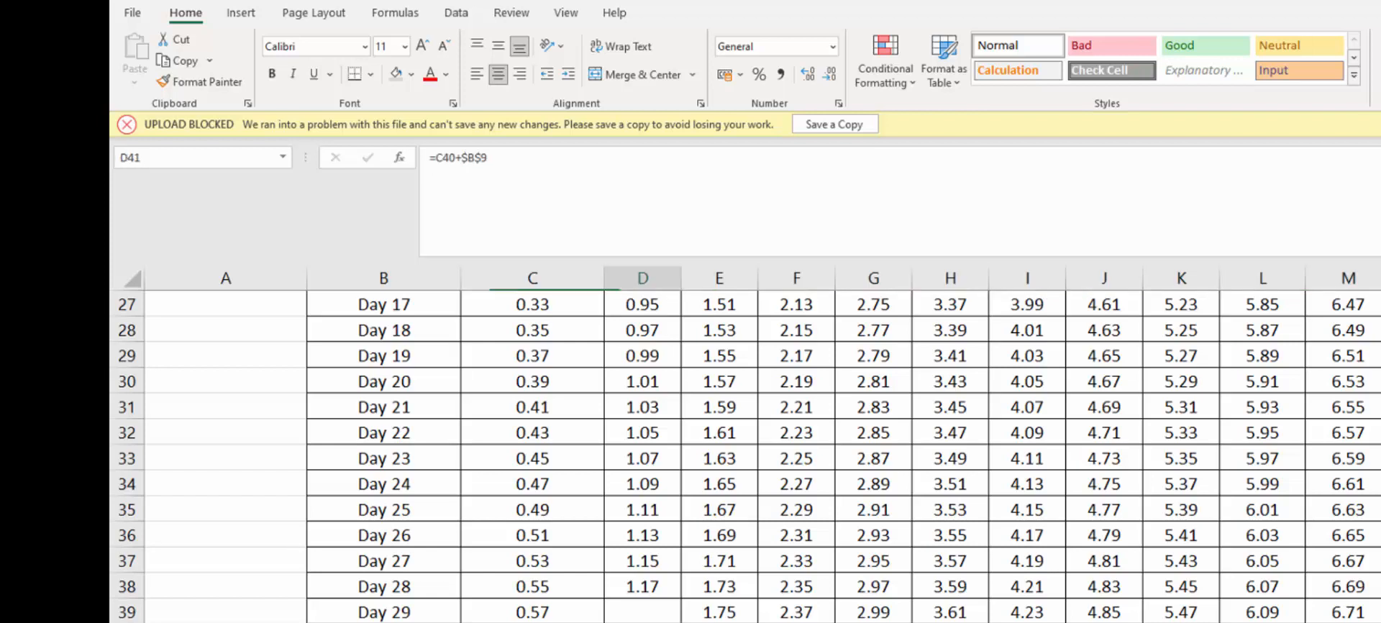
key("Right")
key("Right")
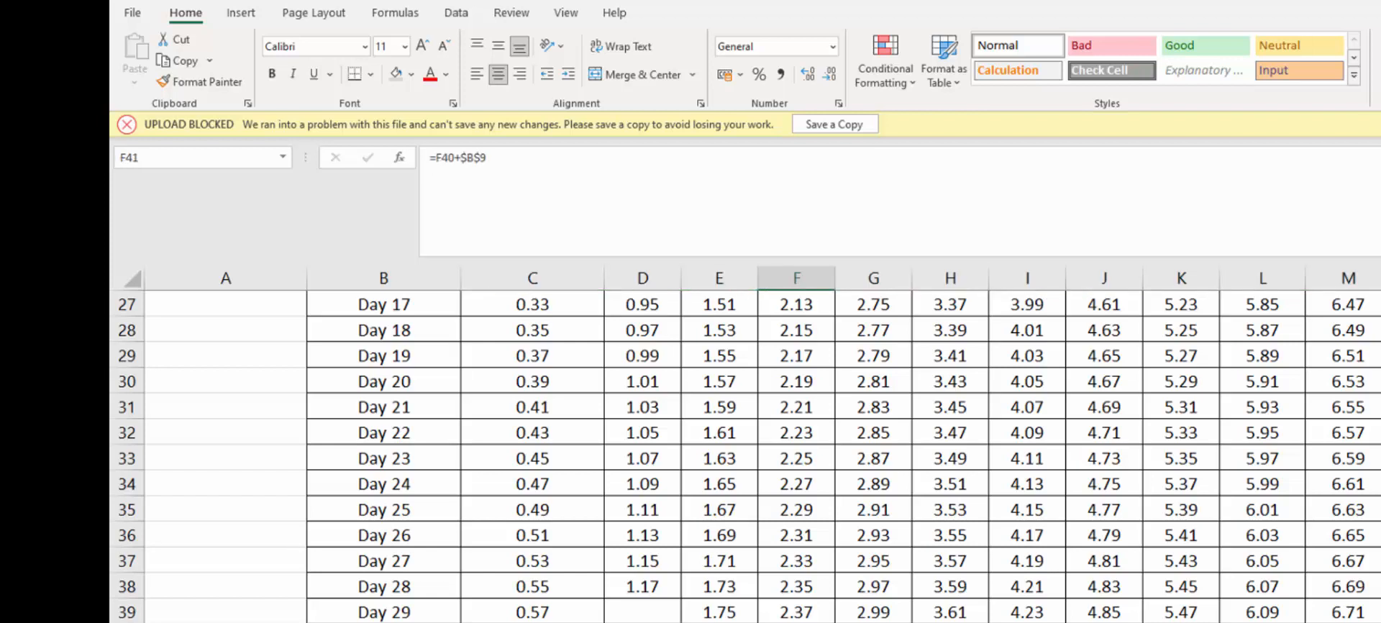
type("=")
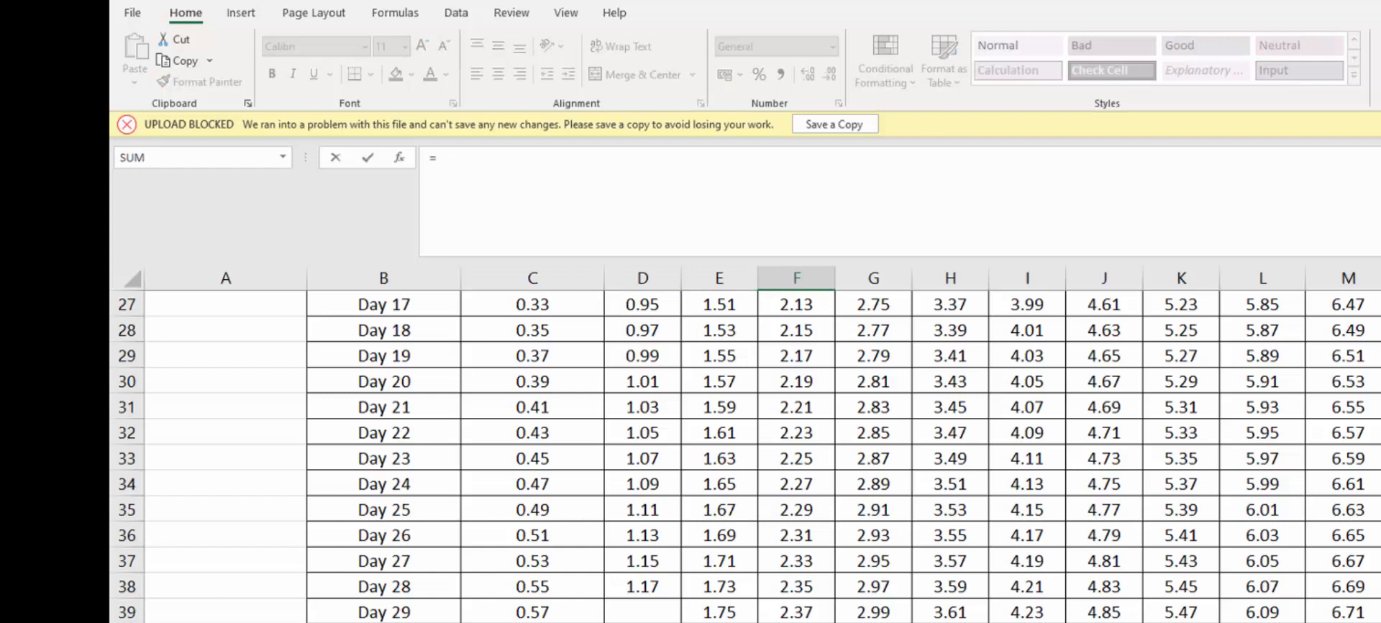
key("Up")
key("Return")
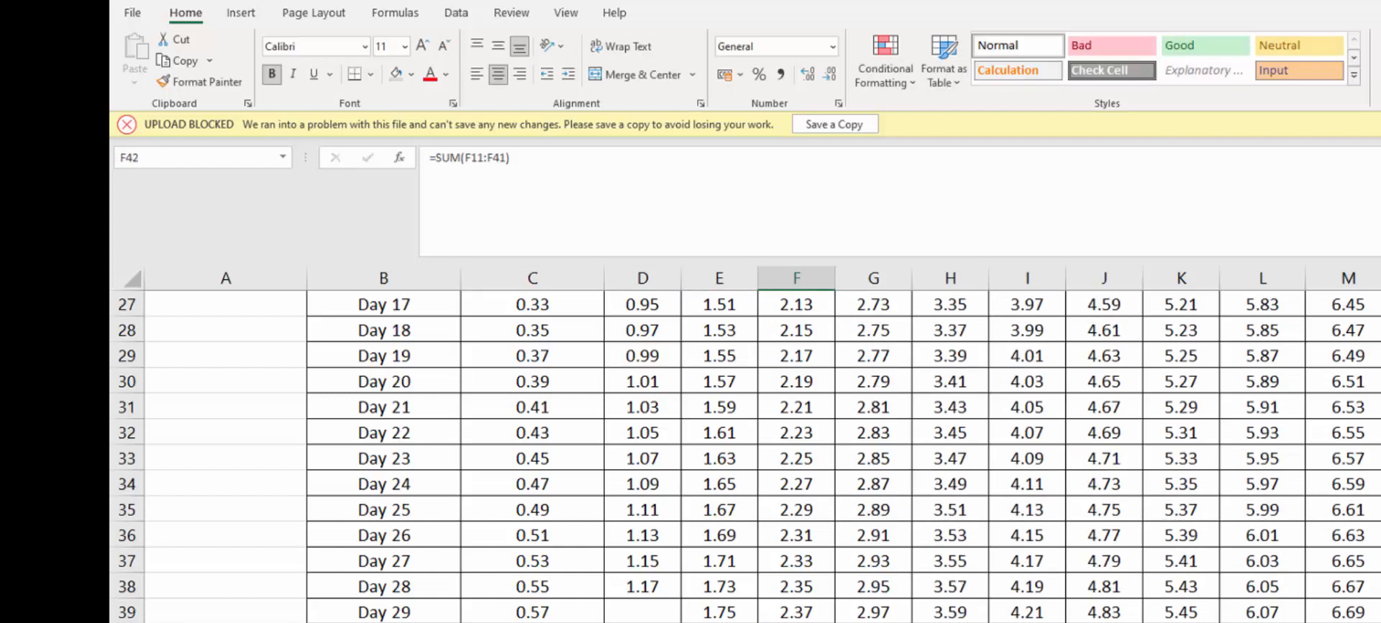
Enter =H40 in H41 so that Month 7 continues from Day 30 of Month 6
key("Up")
key("Right")
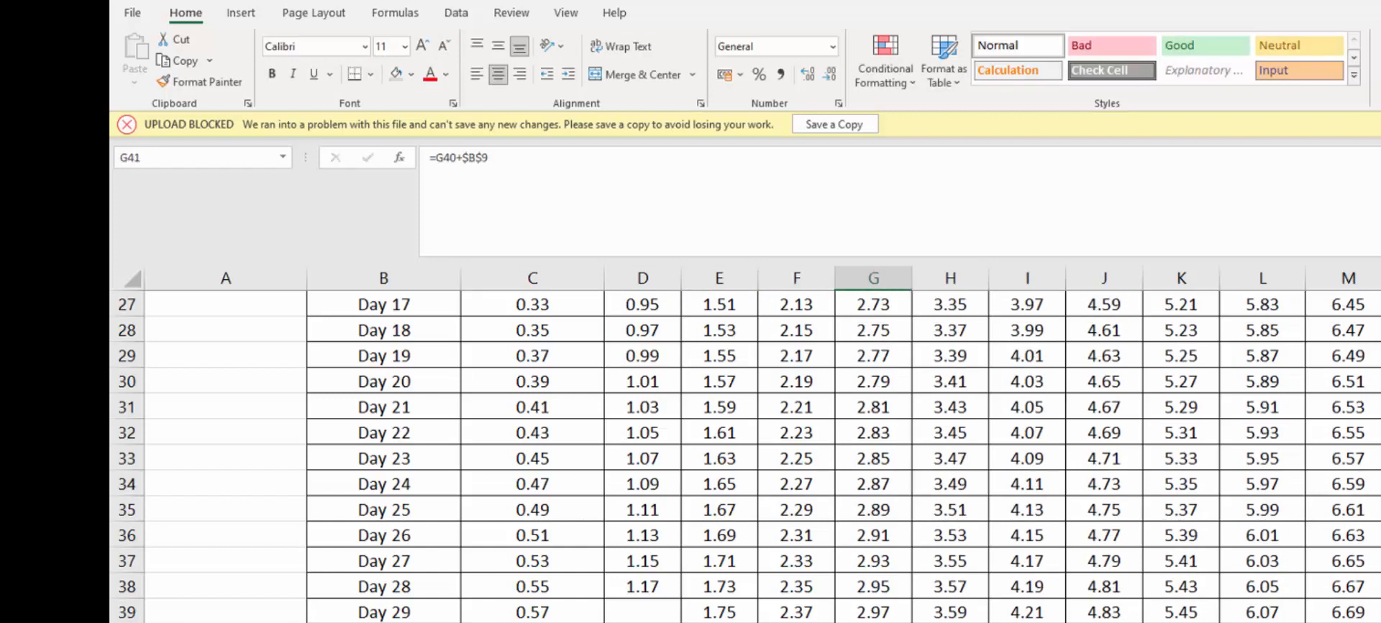
key("Right")
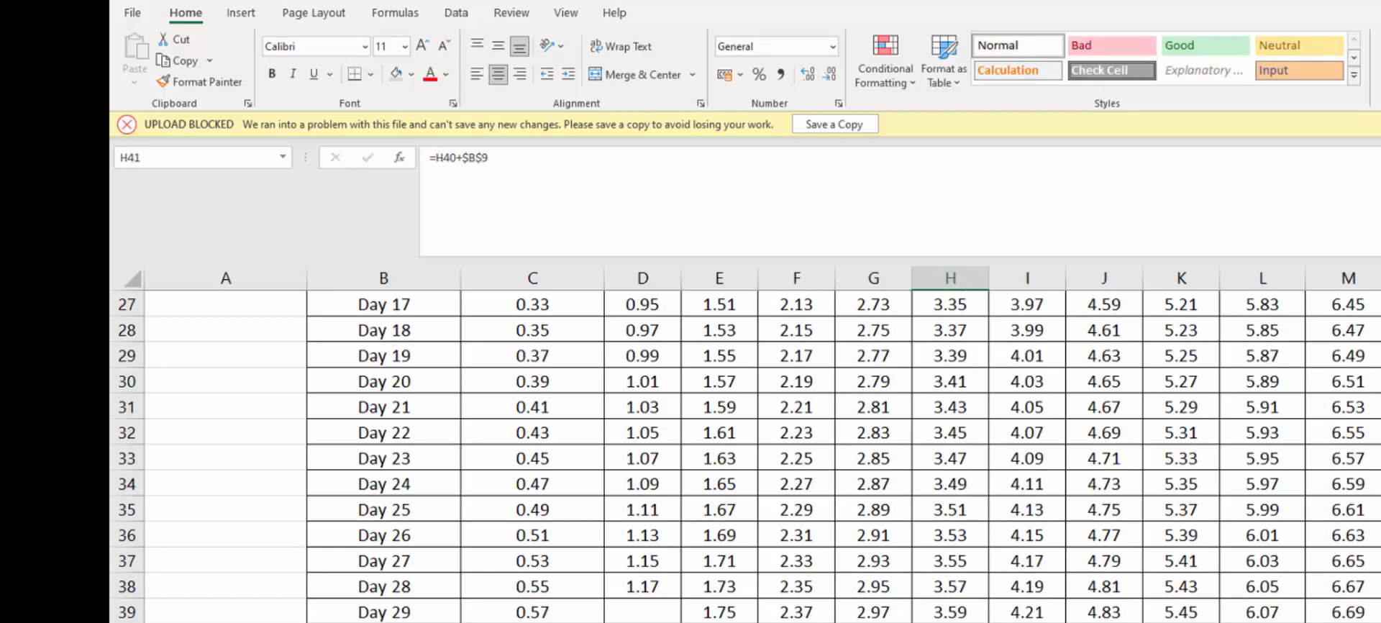
type("=")
key("Up")
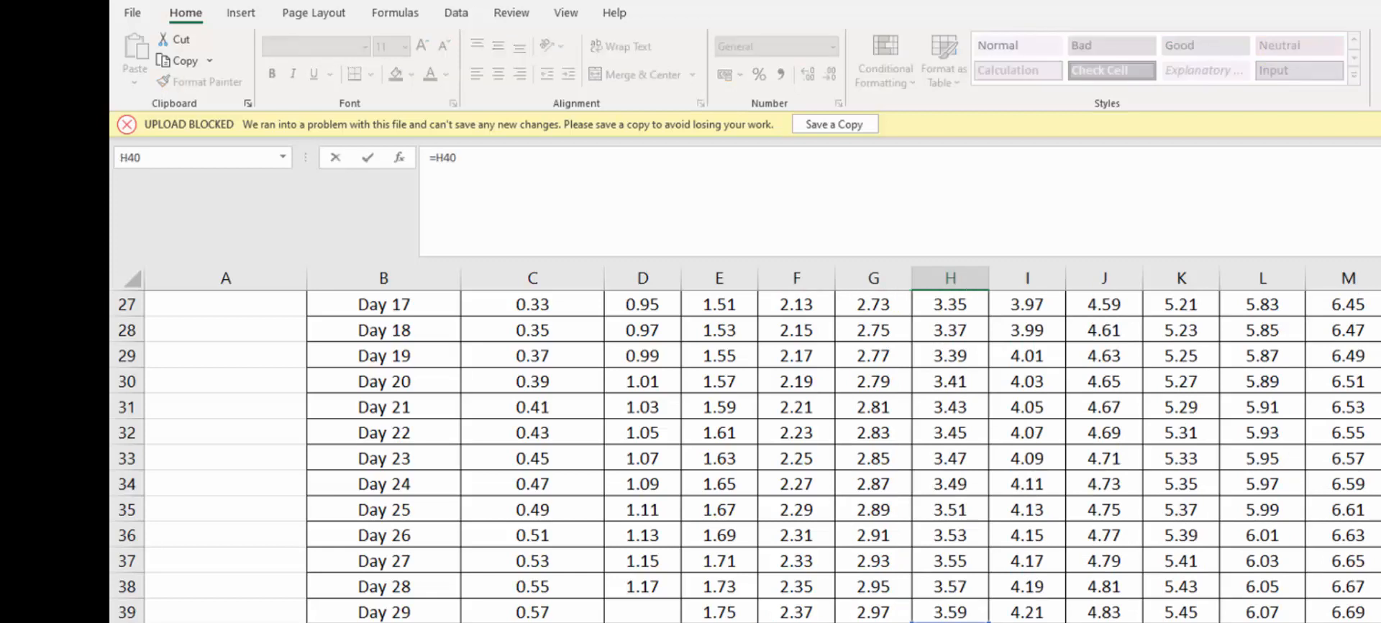
key("Return")
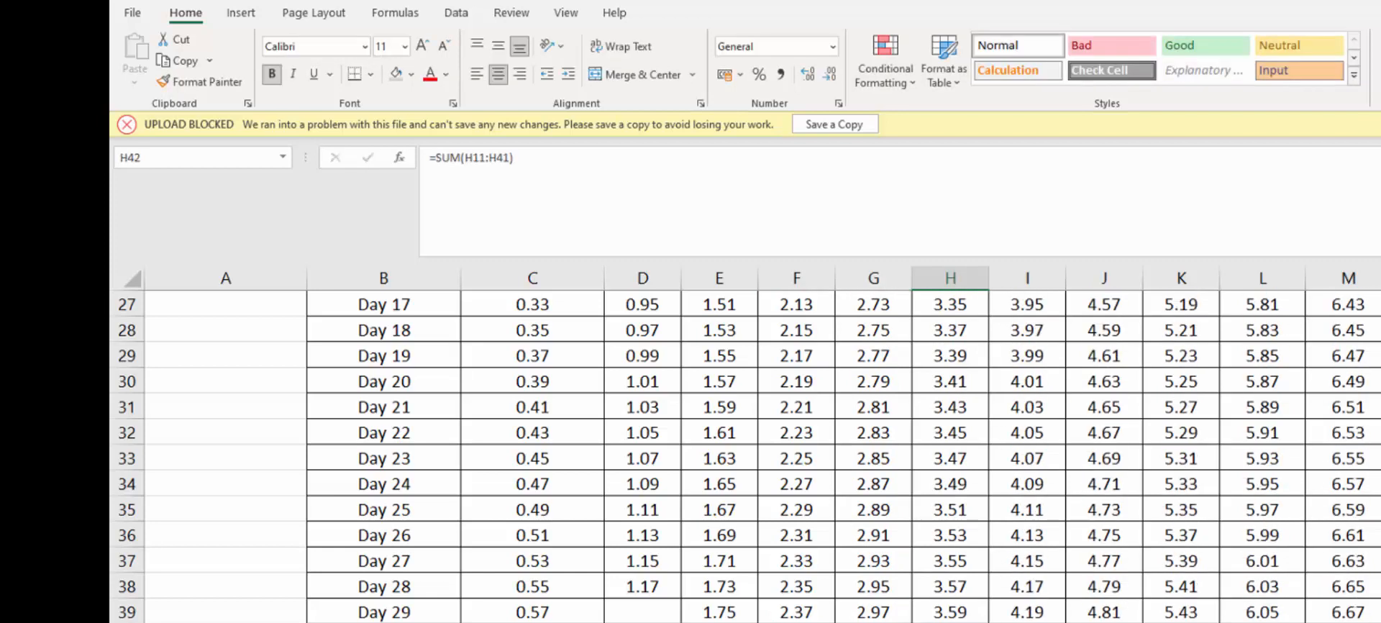
Enter =K40 in K41 so that Month 10 continues from Day 30 of Month 9
key("Up")
key("Right")
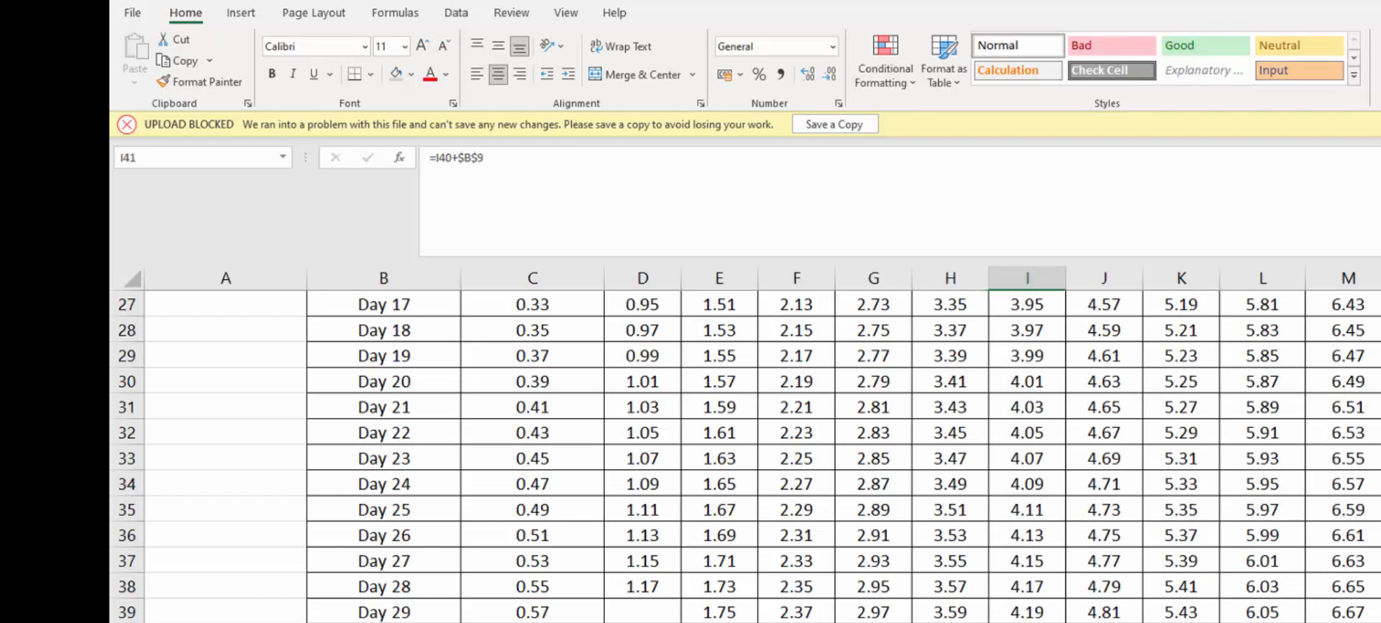
key("Right")
key("Right")
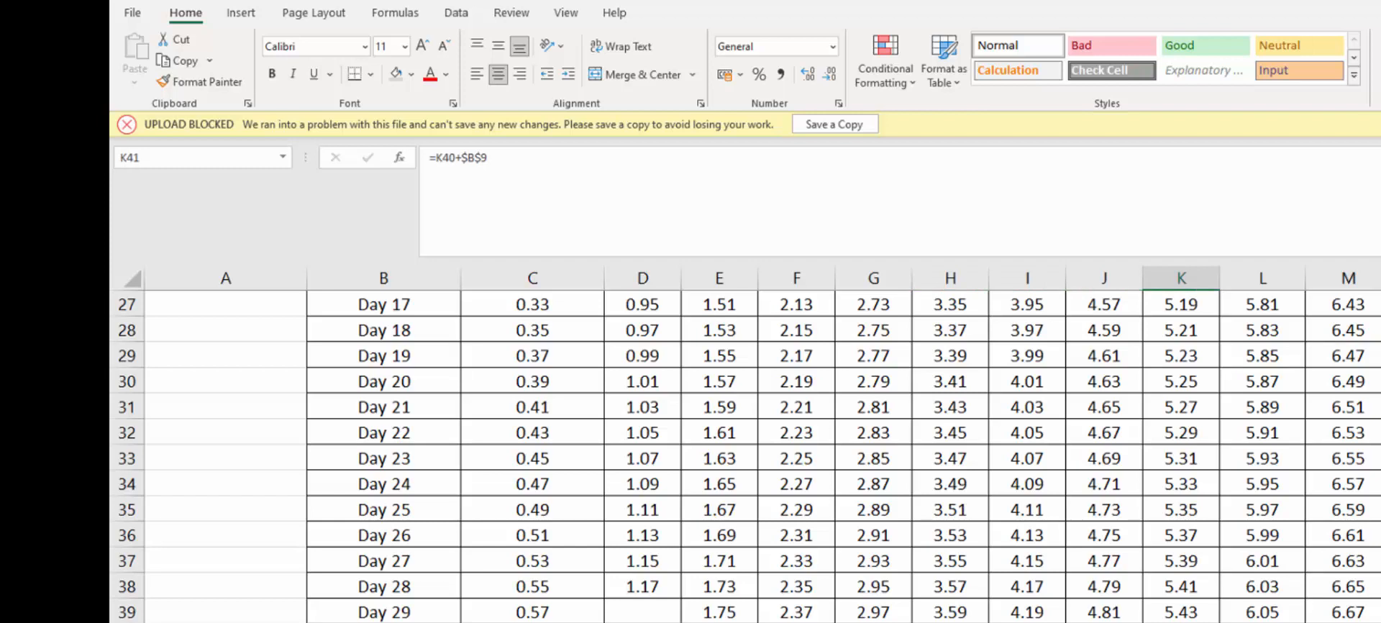
type("=")
key("Up")
key("Return")
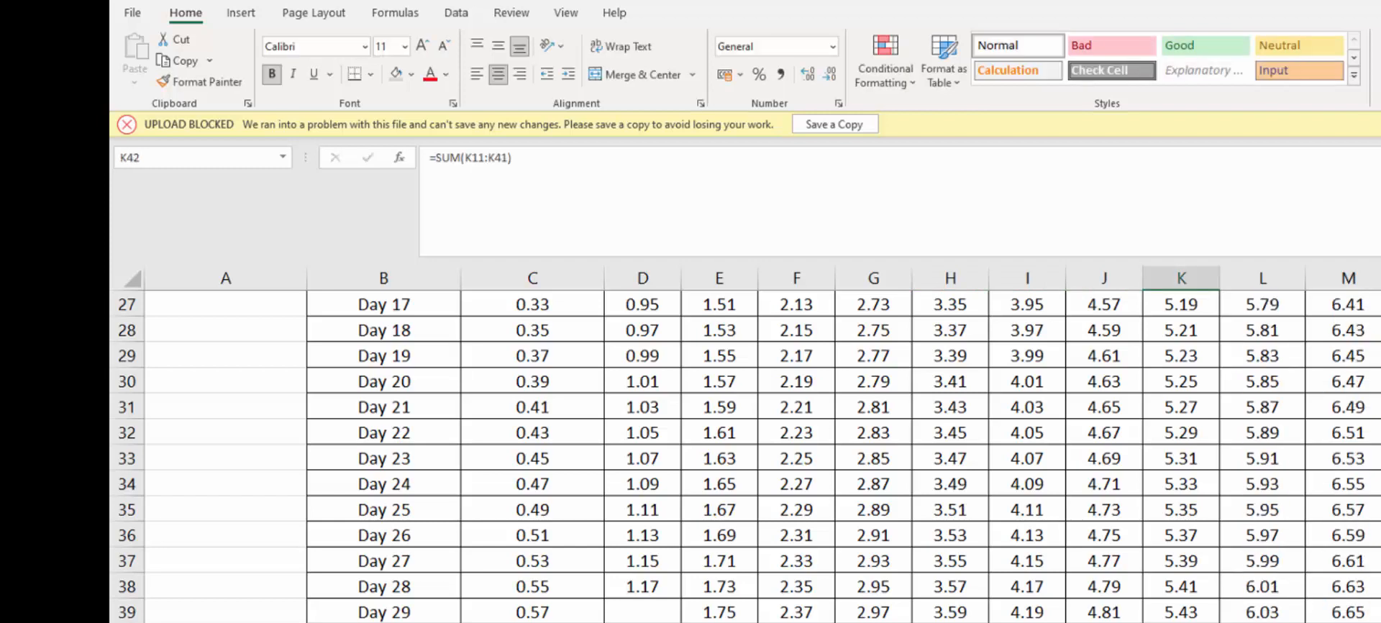
Enter =M40 in M41 so that Month 12 continues from Day 30 of Month 11
key("Up")
key("Right")
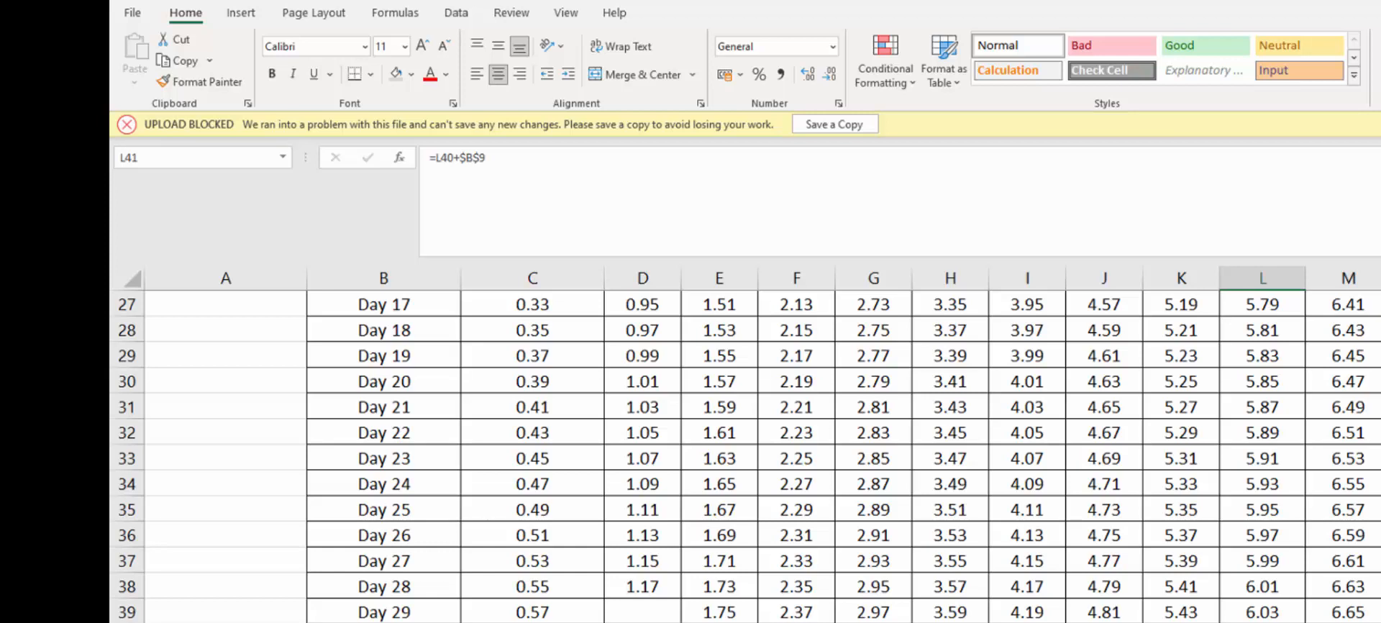
key("Right")
type("=")
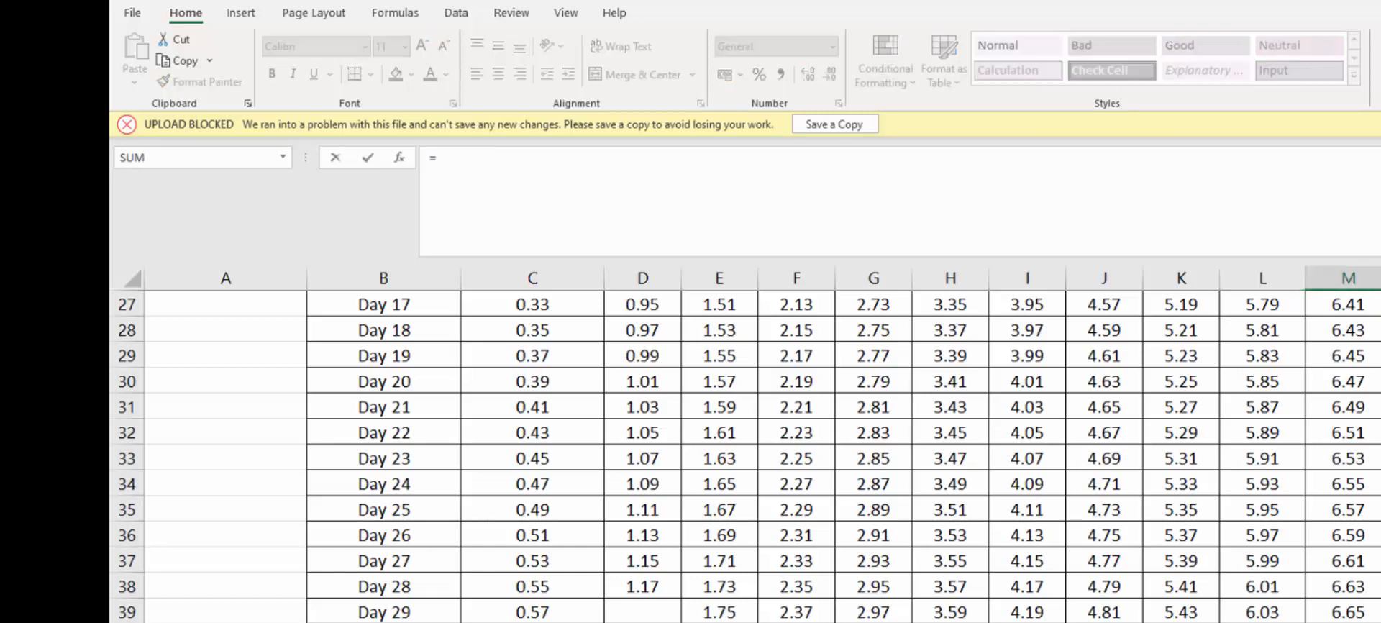
key("Up")
key("Return")
key("Up")
key("Right")
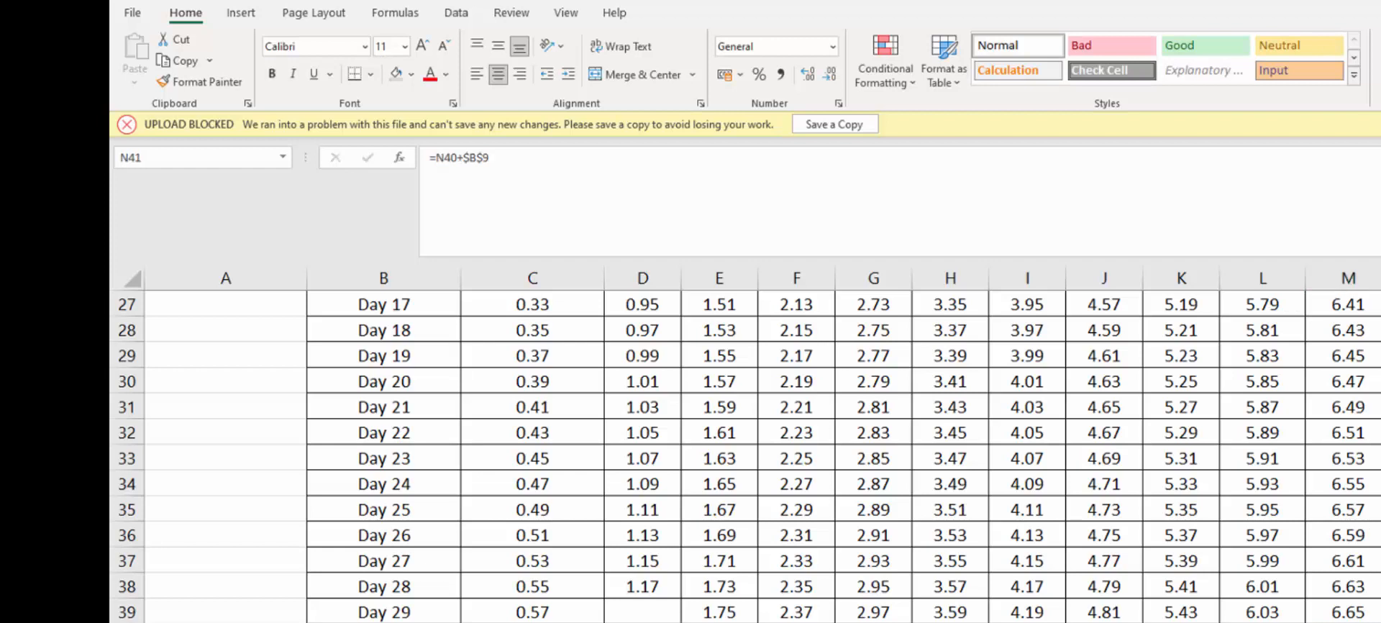
Set the daily increment in B9 to 0.01
scroll(745, 453, "up", 9)
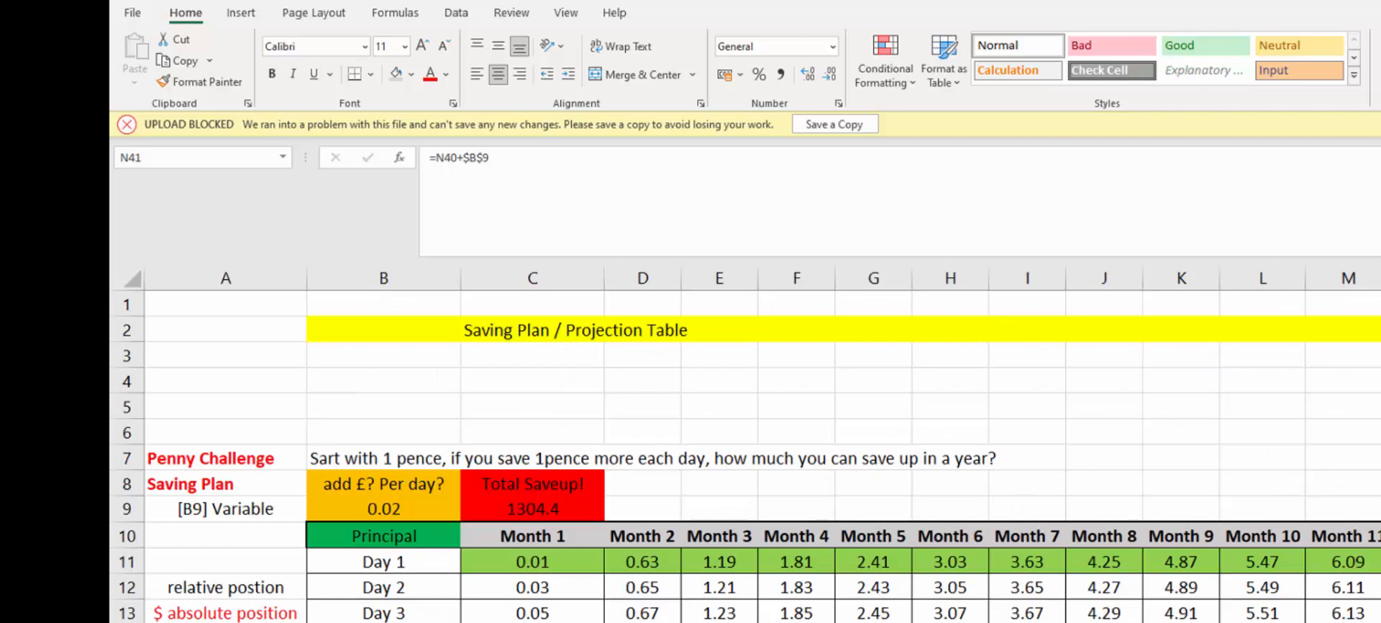
scroll(745, 453, "down", 5)
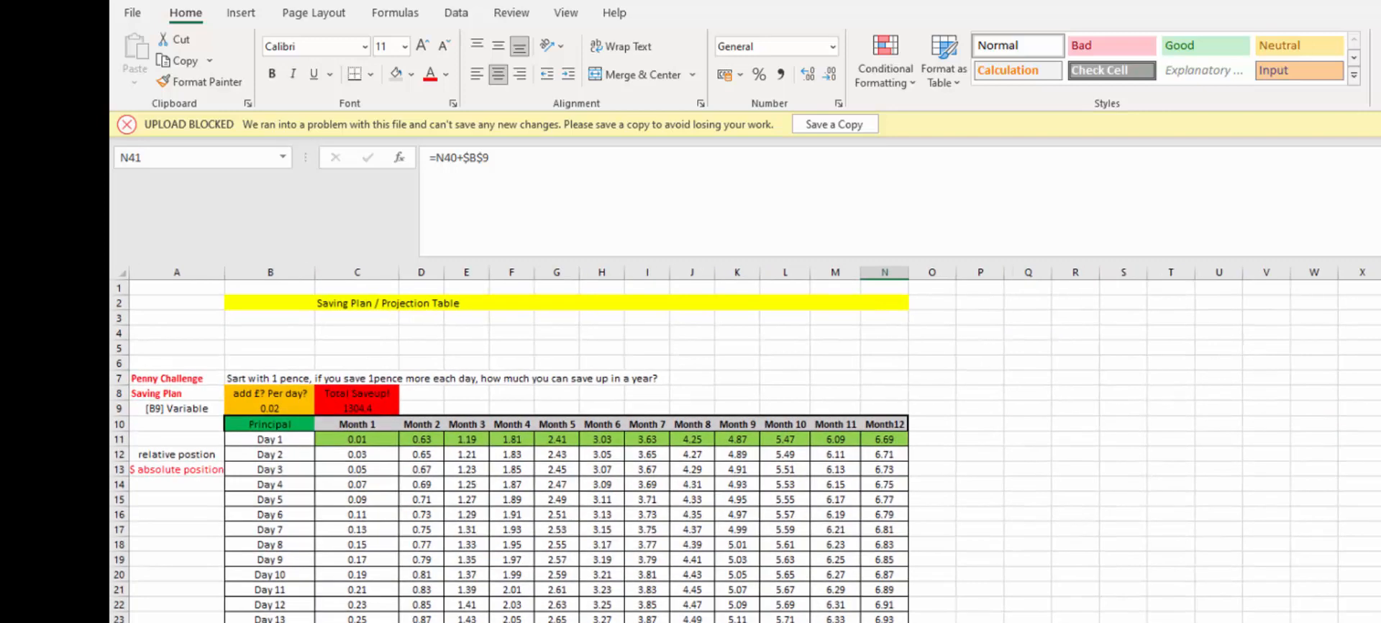
scroll(259, 374, "down", 2)
left_click(257, 381)
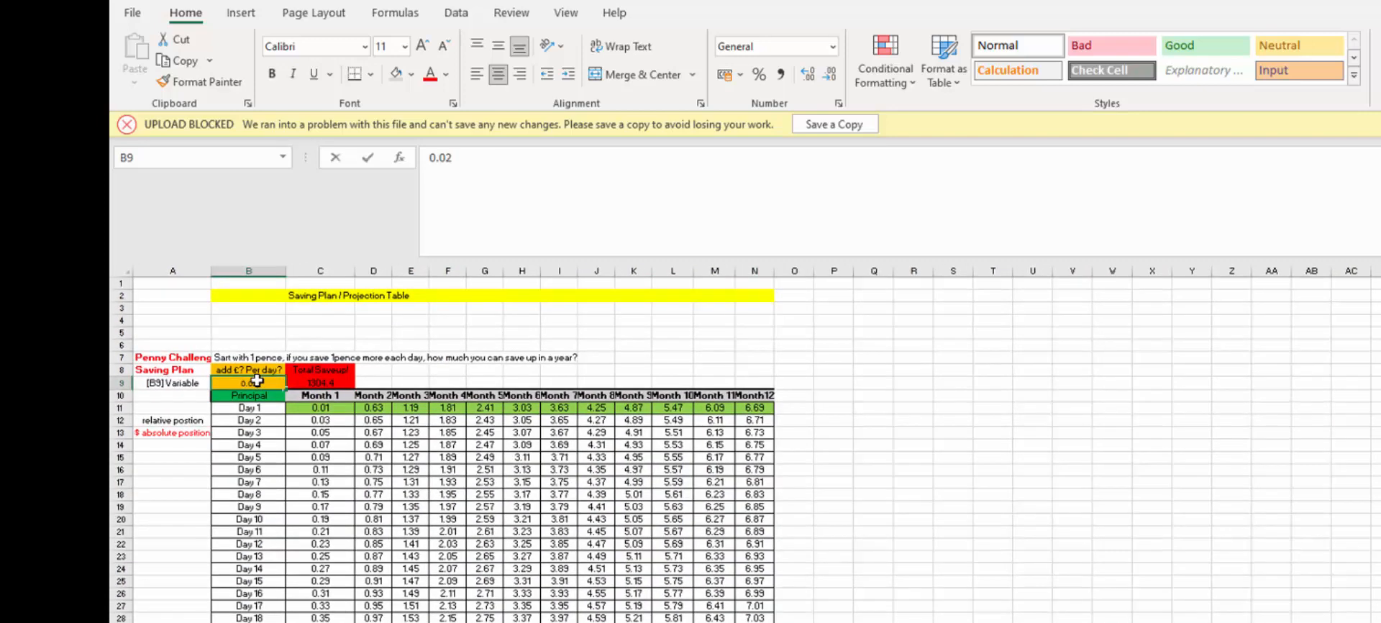
type("0.01")
key("Return")
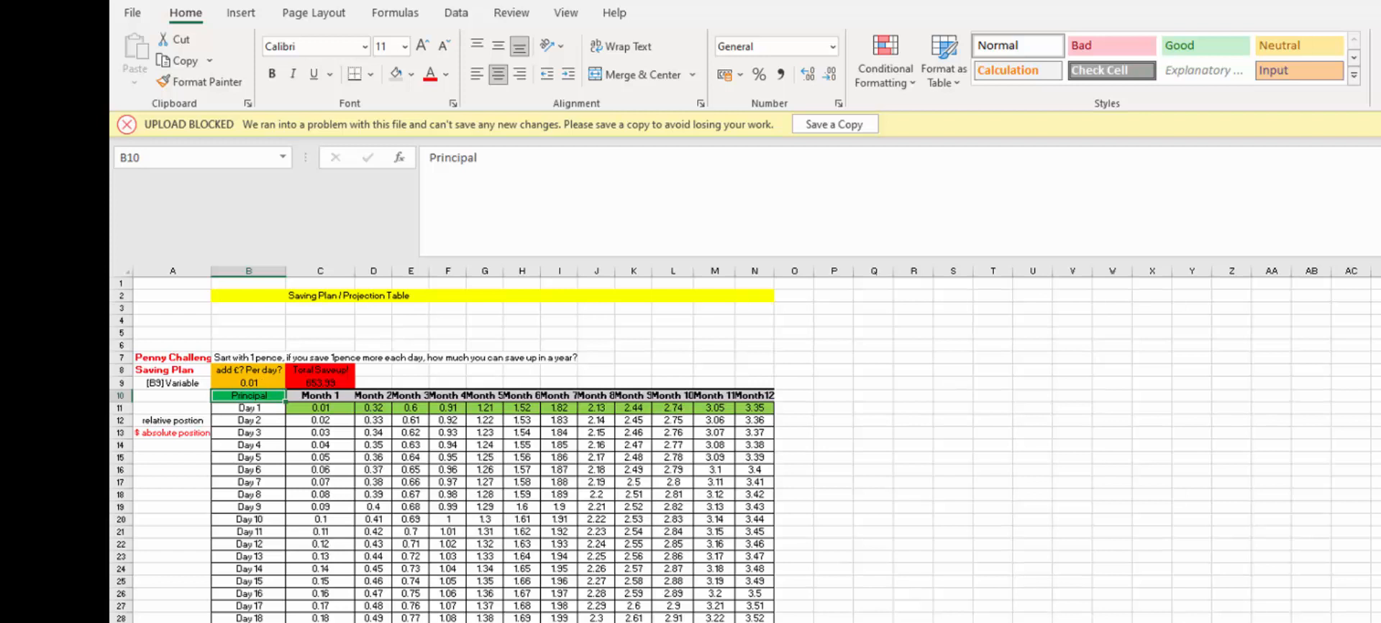
Check the Day 31 formulas for Months 3 to 5 and fit the Month 5 and Month 6 columns to their headings
left_click(411, 622)
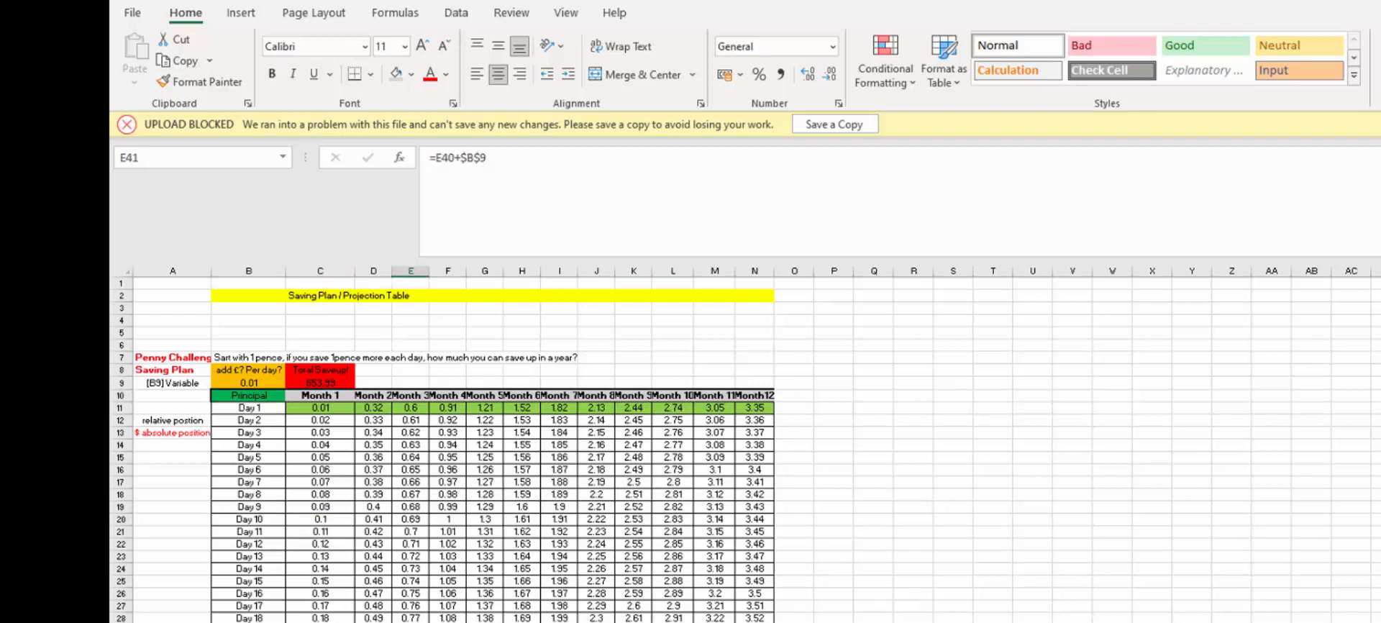
left_click(447, 622)
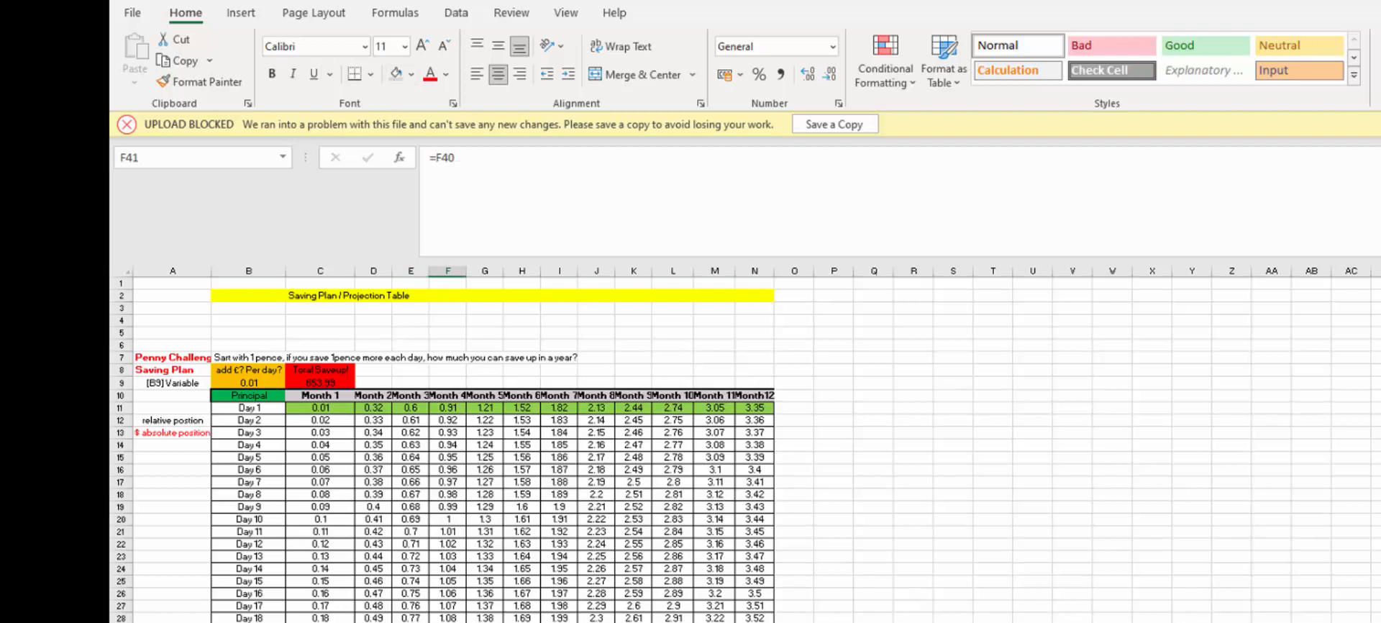
left_click(485, 622)
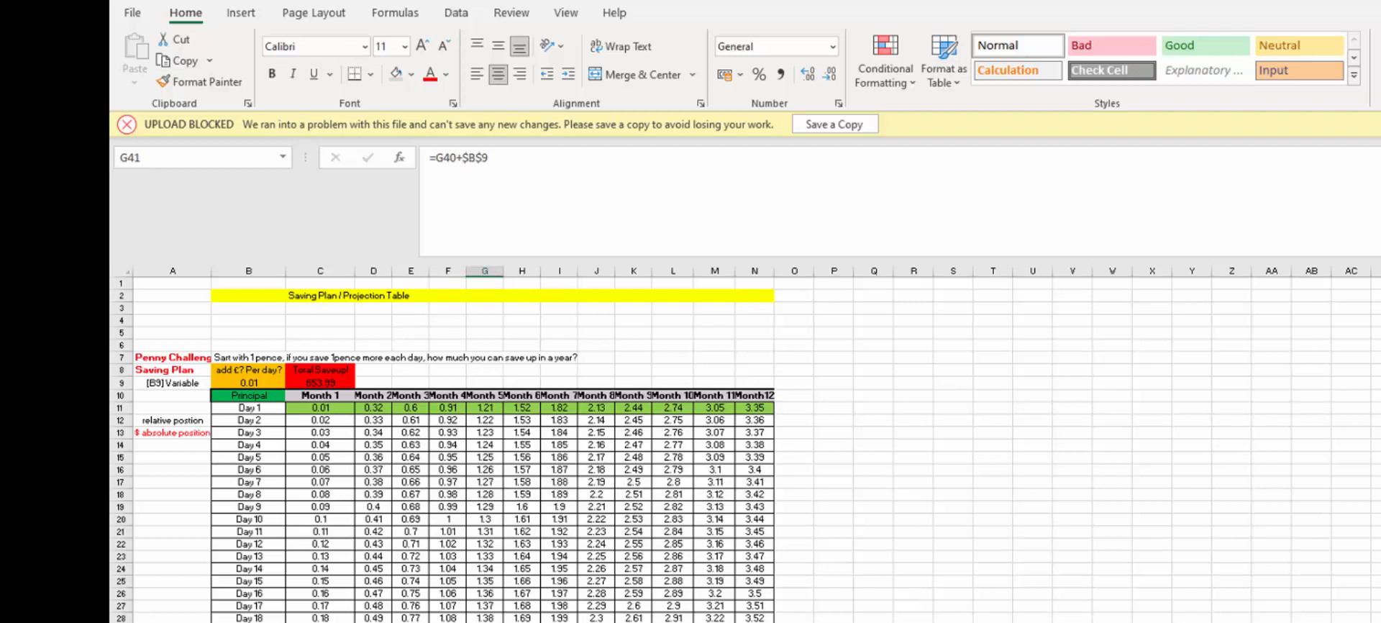
double_click(504, 271)
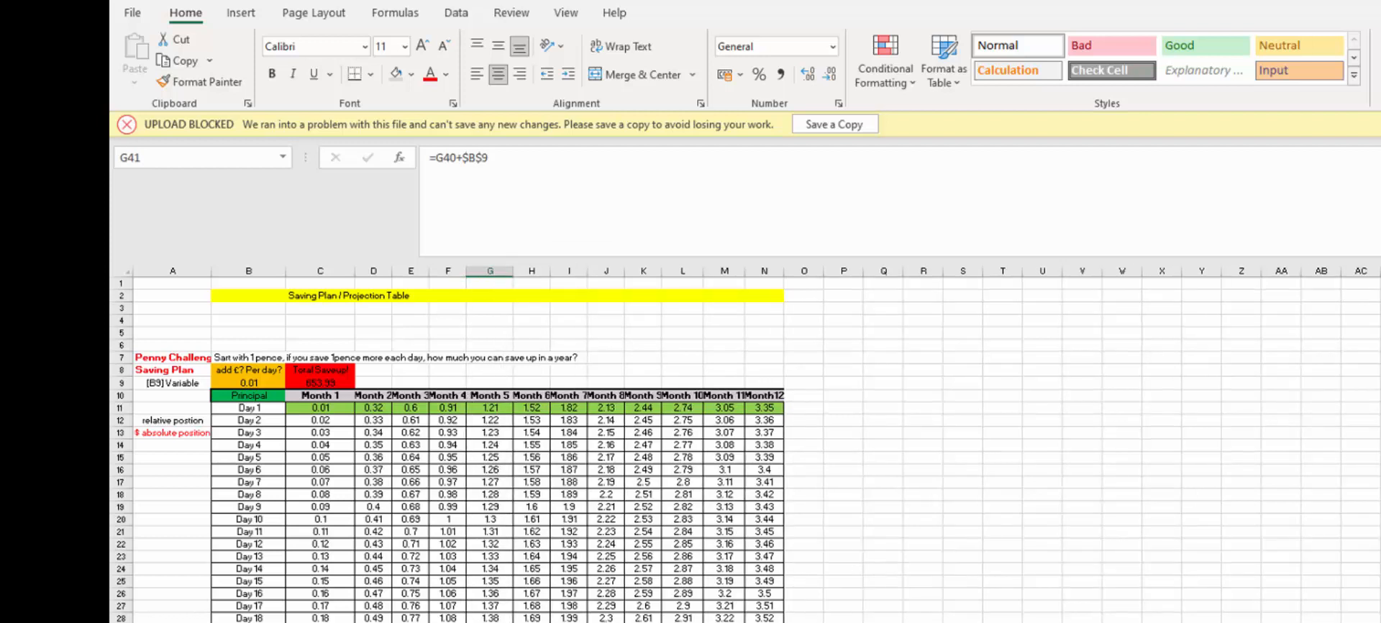
double_click(550, 271)
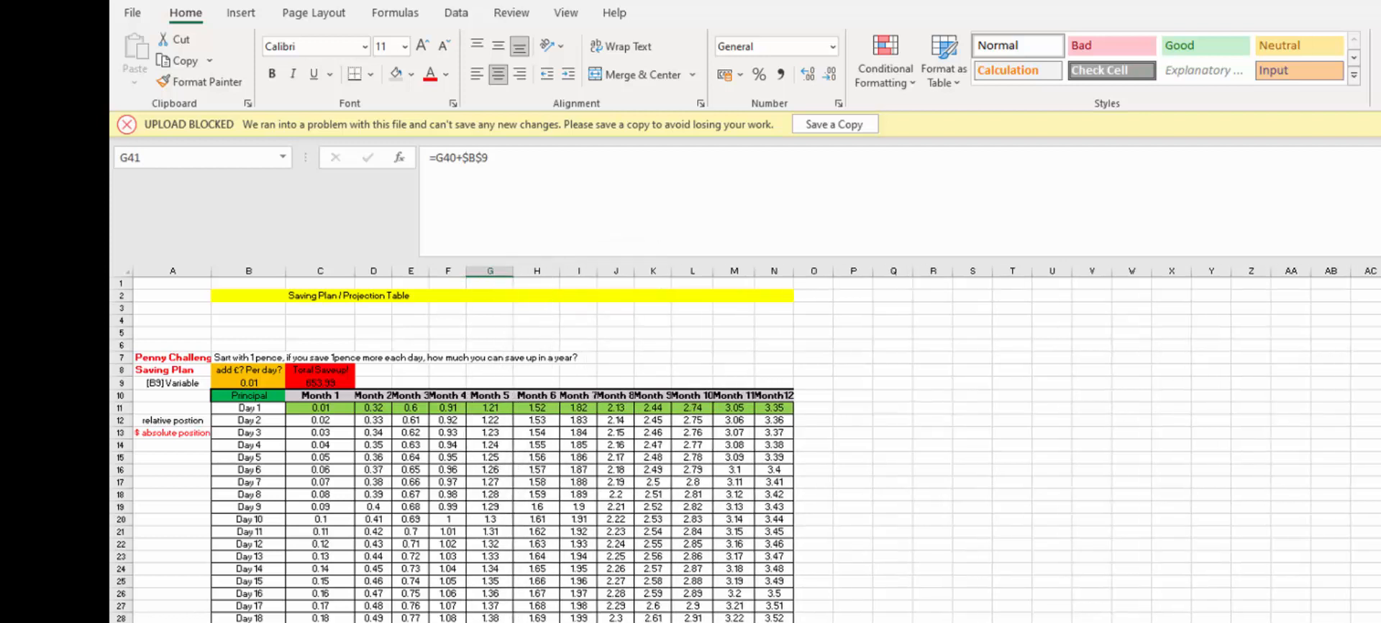
Examine the Day 31 formulas in row 41 for Months 6 to 11, comparing shorter months with 31-day months
left_click(537, 622)
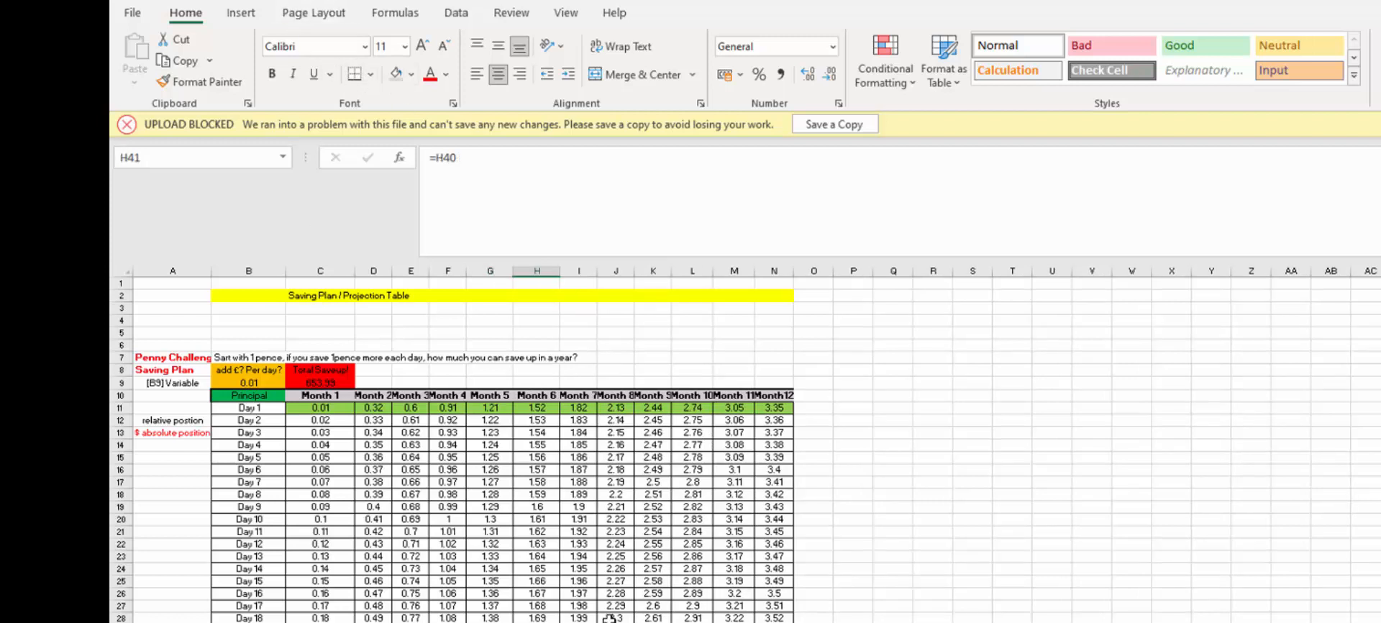
left_click(578, 622)
left_click(615, 622)
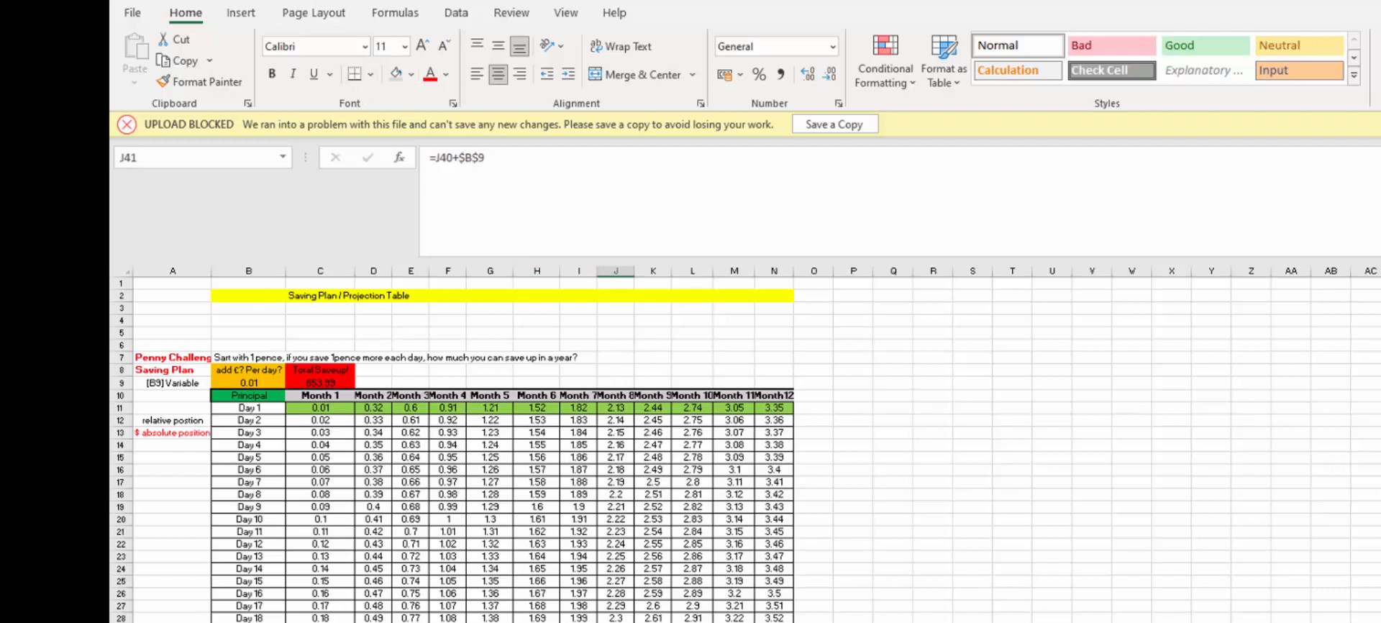
key("Left")
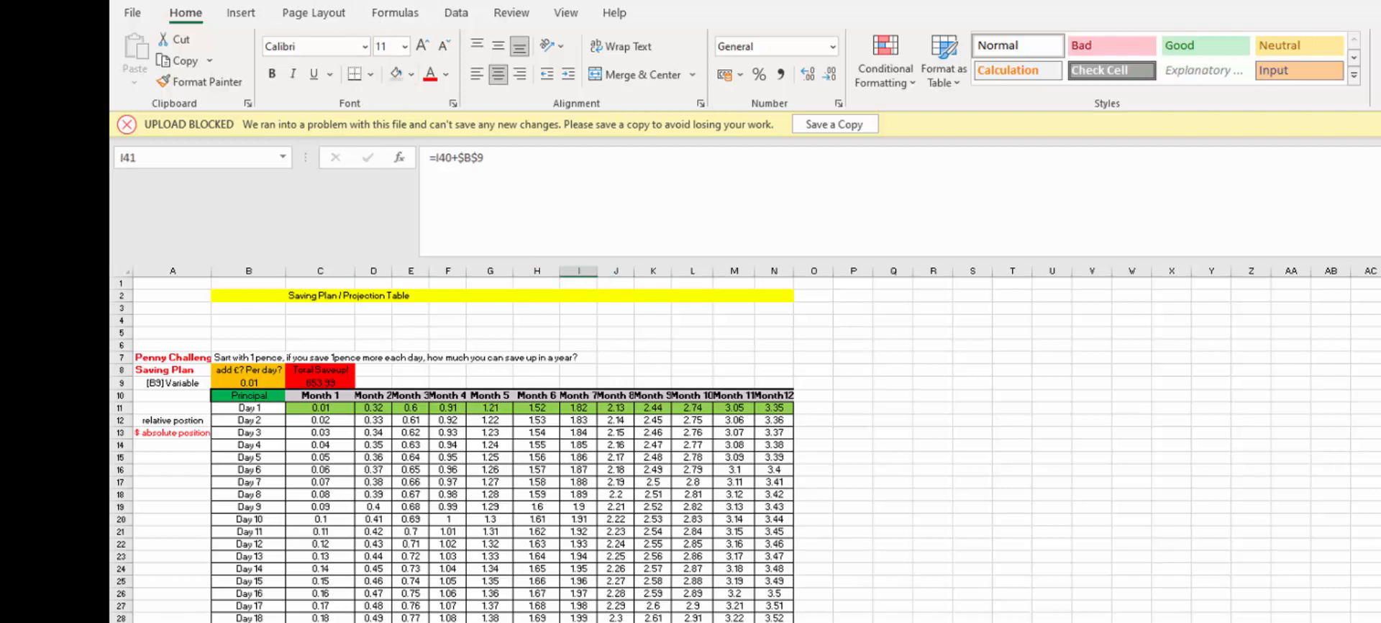
left_click(653, 622)
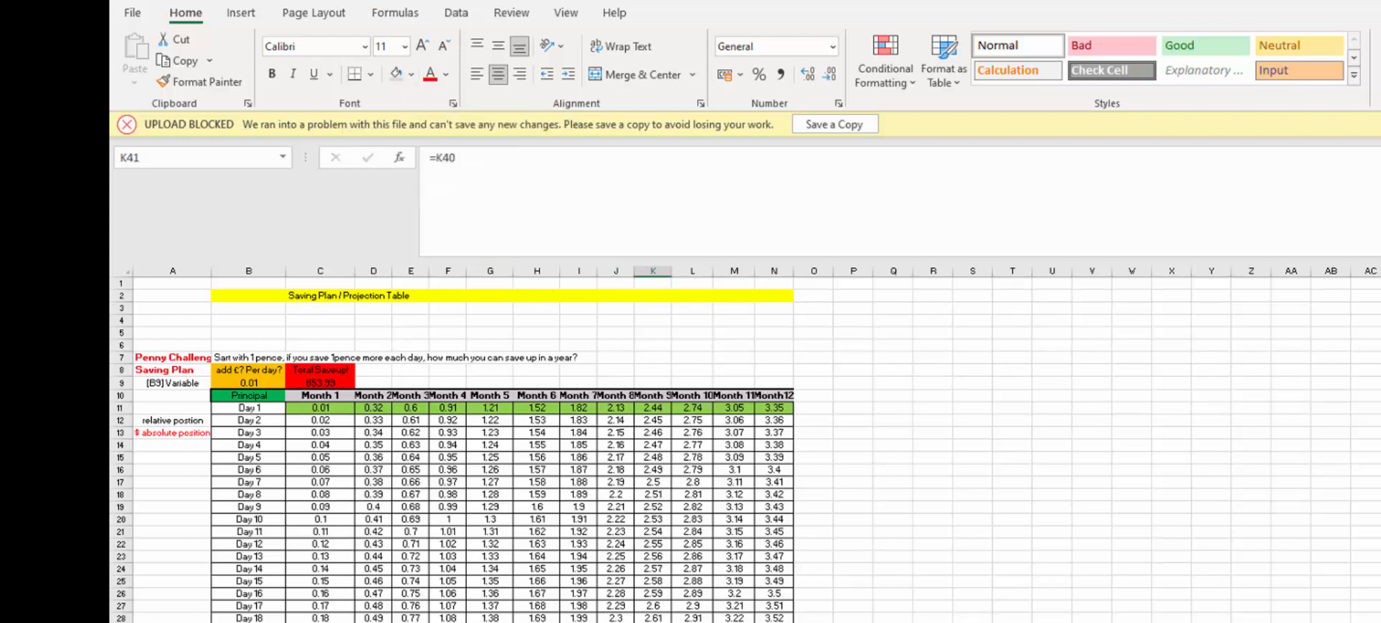
key("Left")
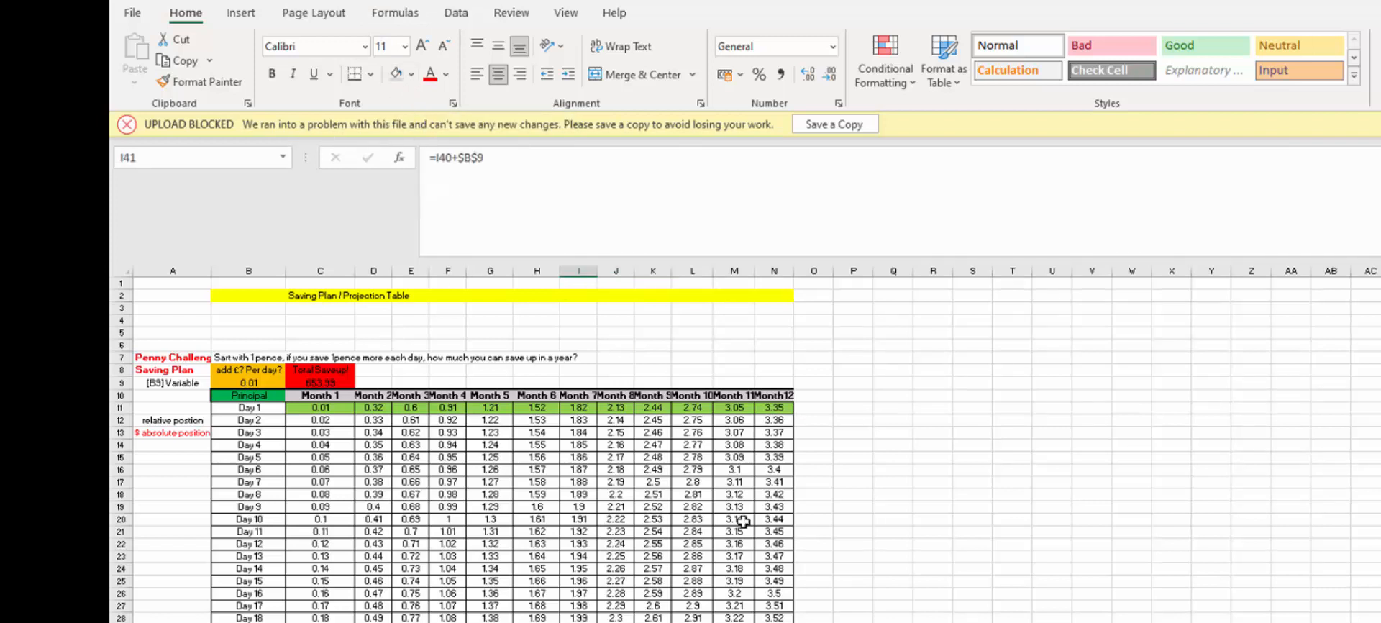
key("Right")
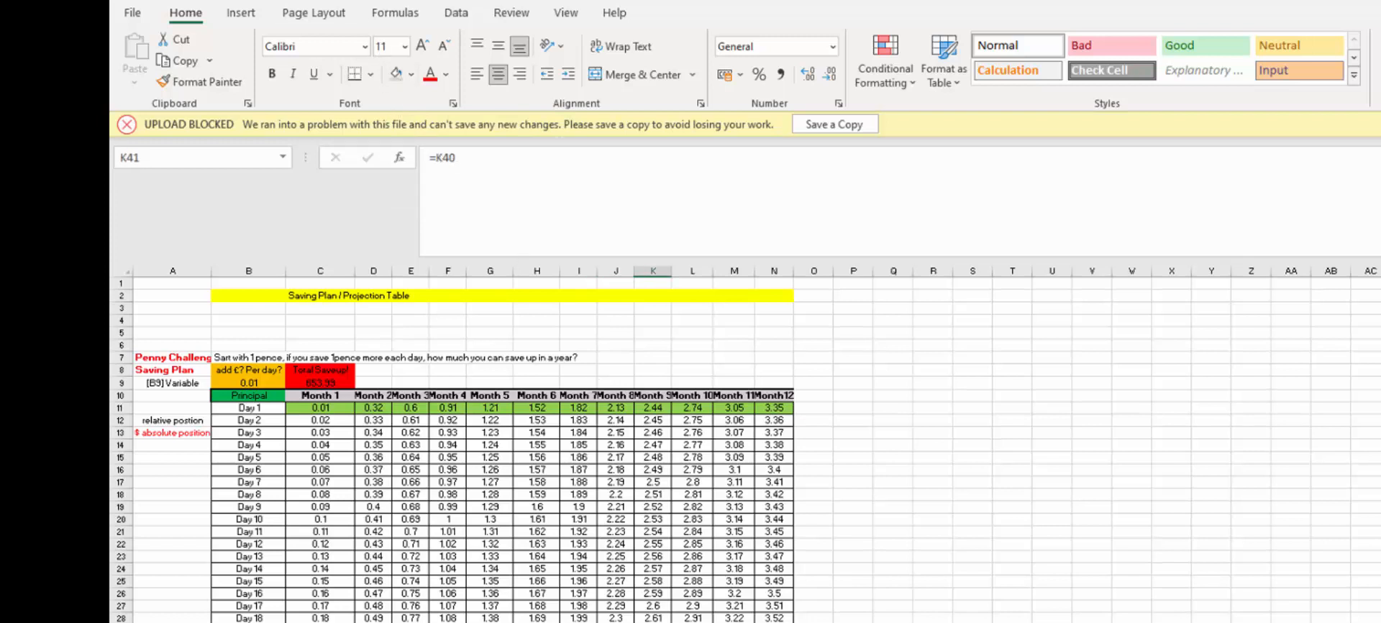
key("Right")
key("Right")
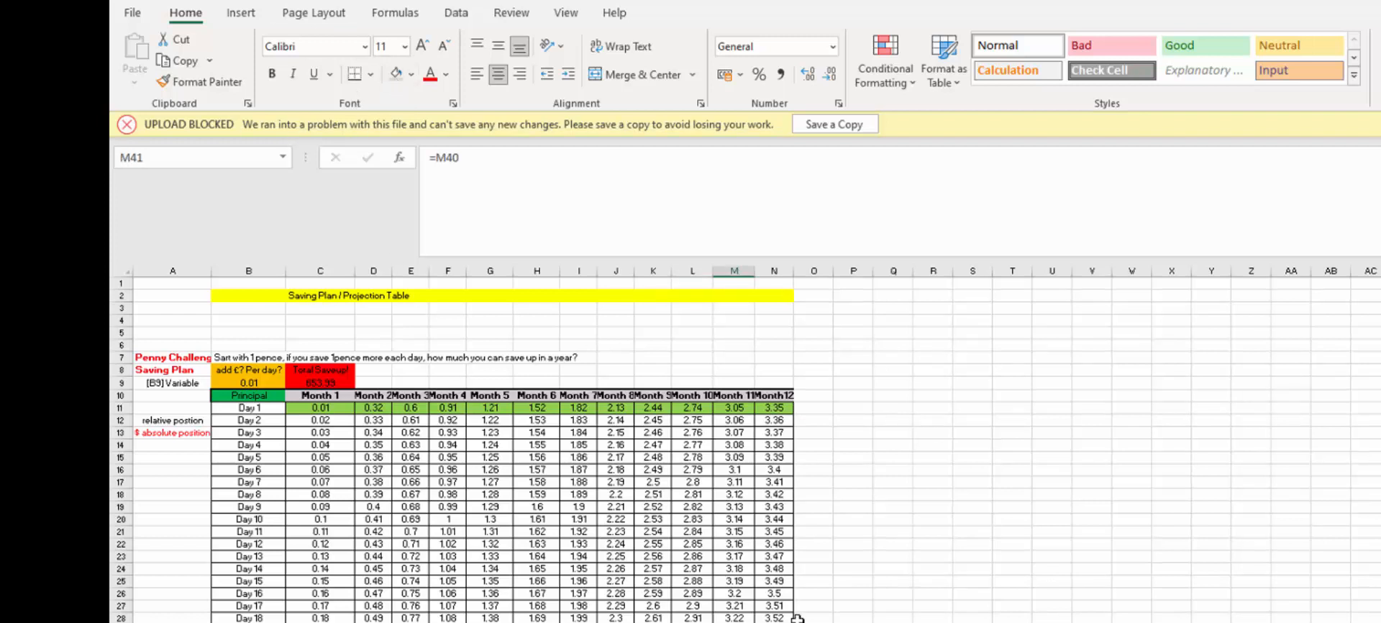
Widen the Month 11 and Month 12 columns so their headings fit
left_click(816, 332)
left_click_drag(755, 272, 763, 272)
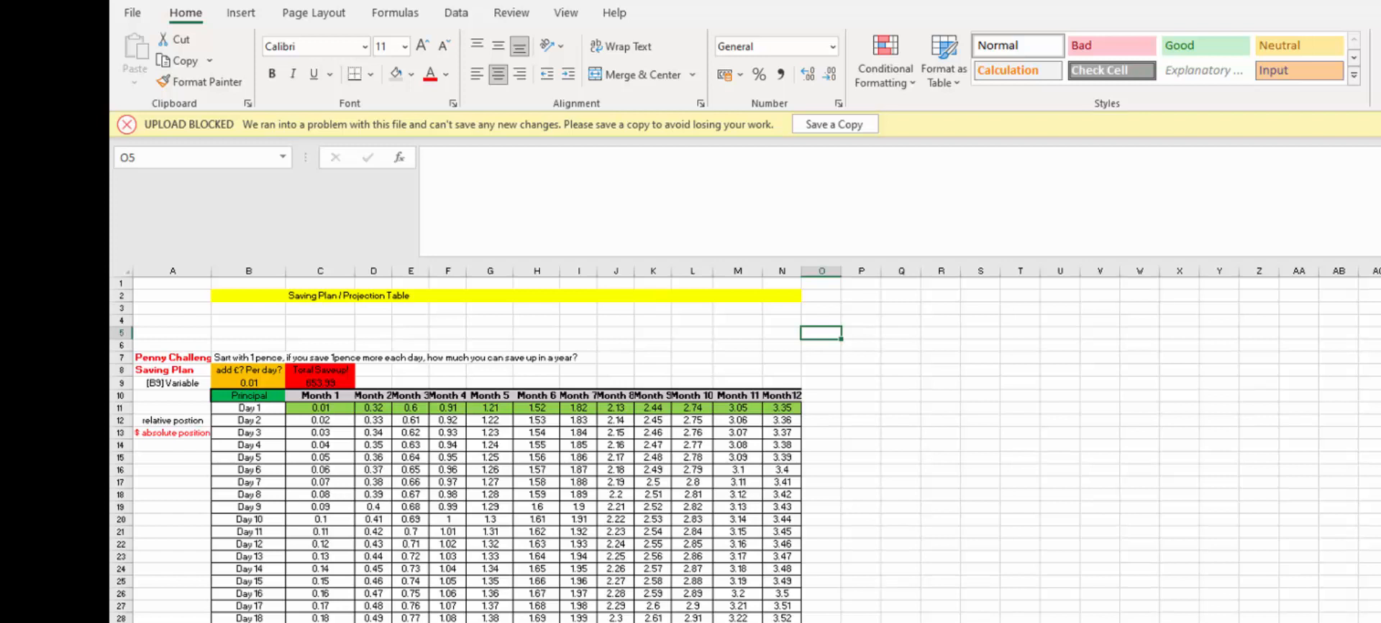
left_click(984, 555)
left_click_drag(804, 269, 813, 269)
Inspect the Day 1 formulas for Months 3, 5 and 6 to see how each continues from the previous month's Day 31
scroll(525, 535, "up", 2)
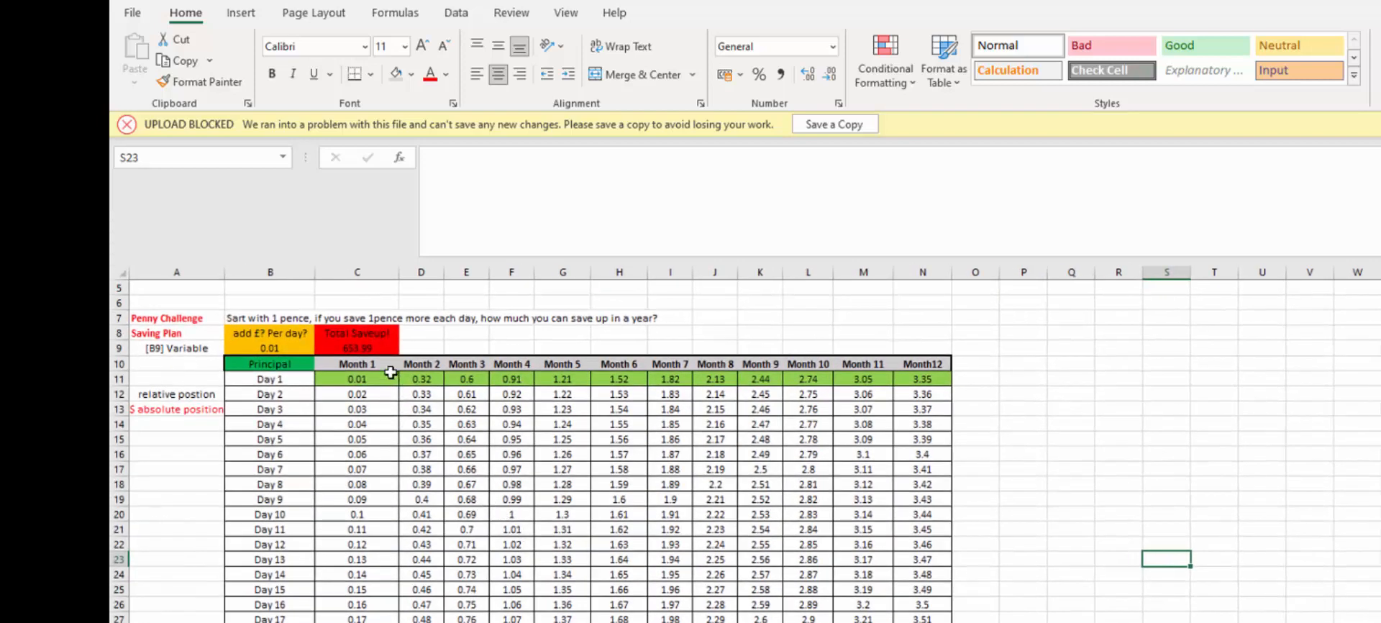
left_click(416, 375)
double_click(469, 380)
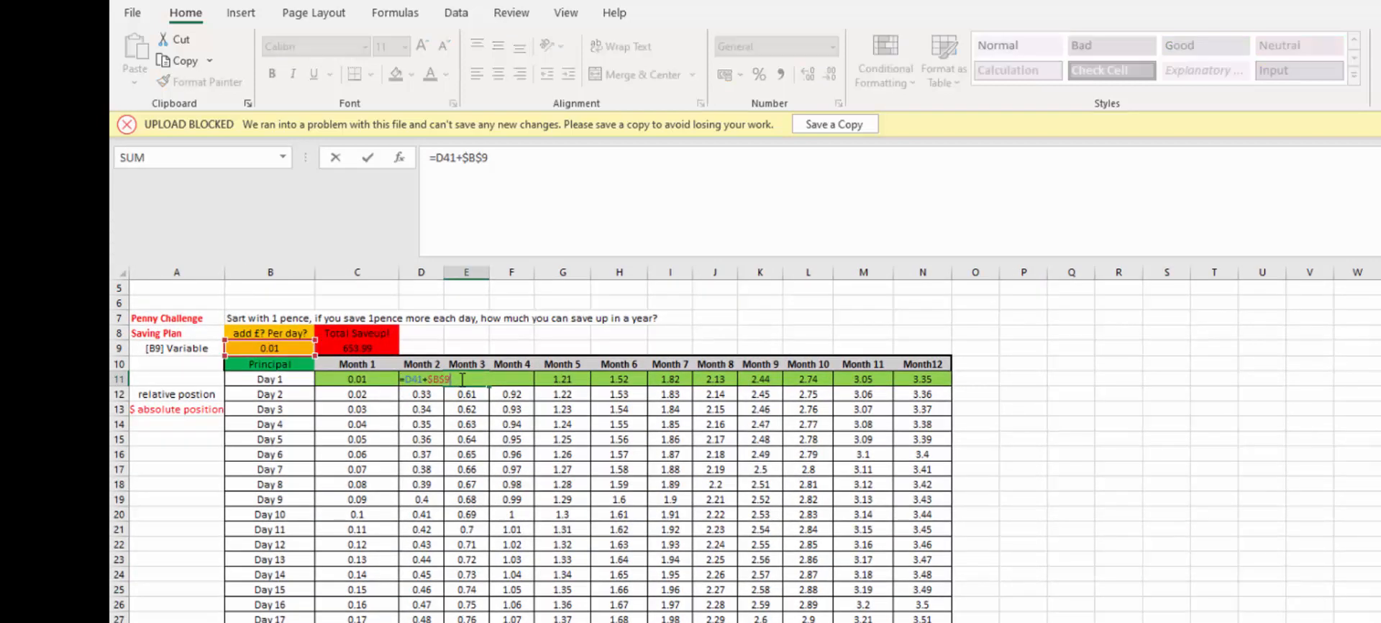
left_click(569, 382)
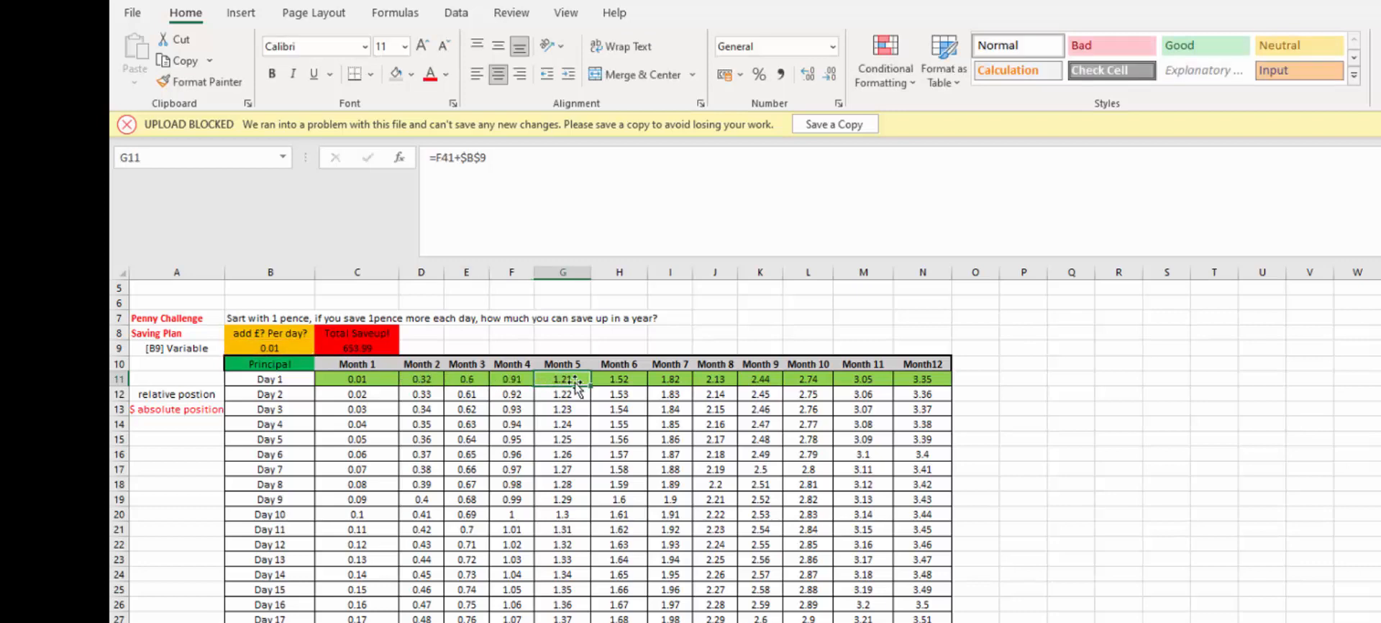
scroll(574, 385, "down", 4)
scroll(574, 385, "down", 2)
scroll(574, 385, "up", 5)
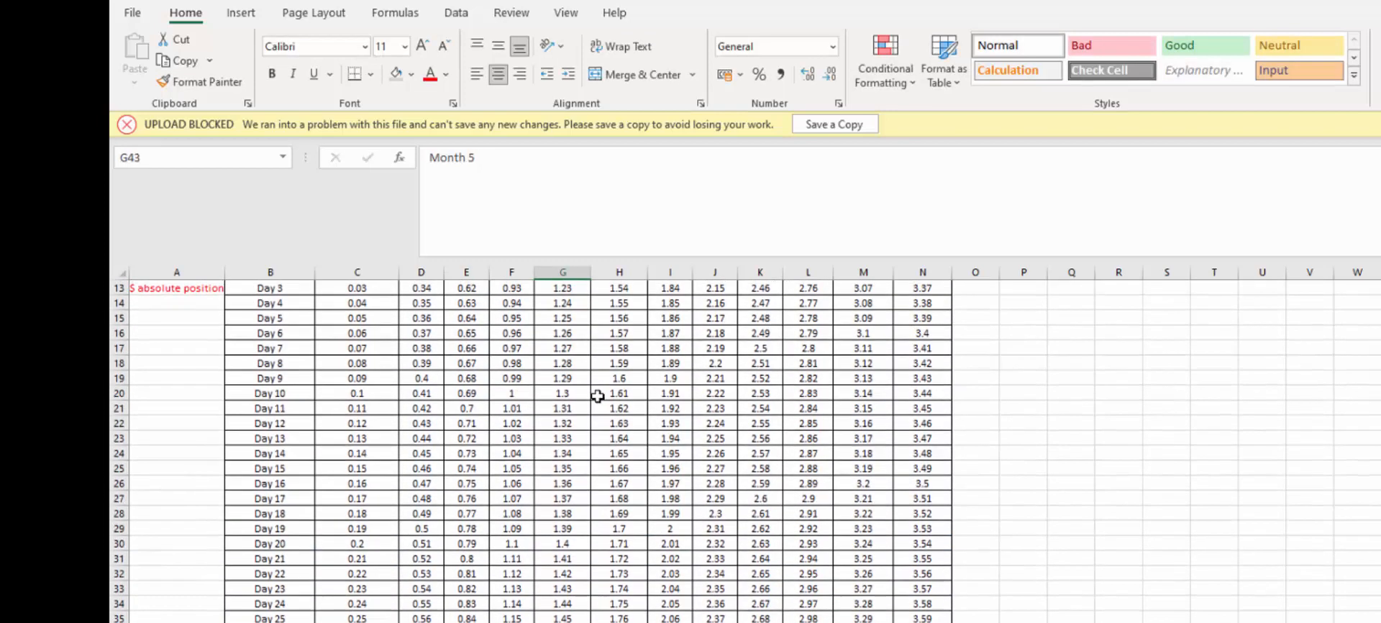
double_click(575, 354)
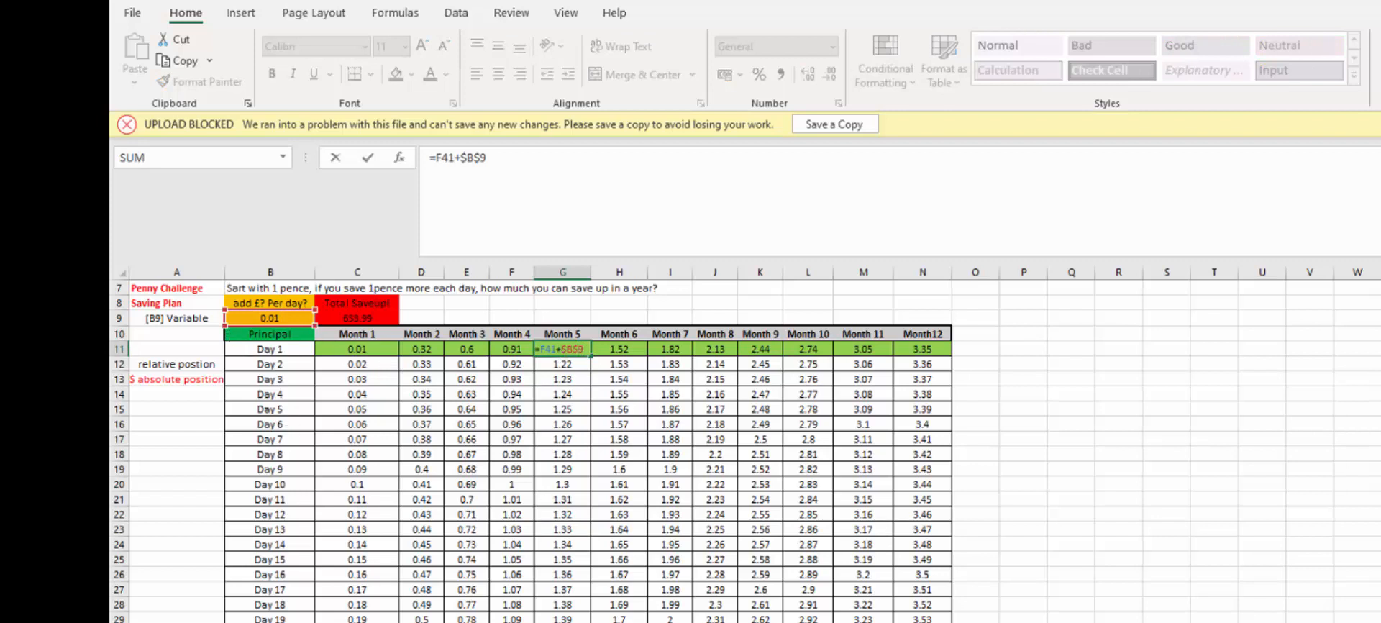
key("Escape")
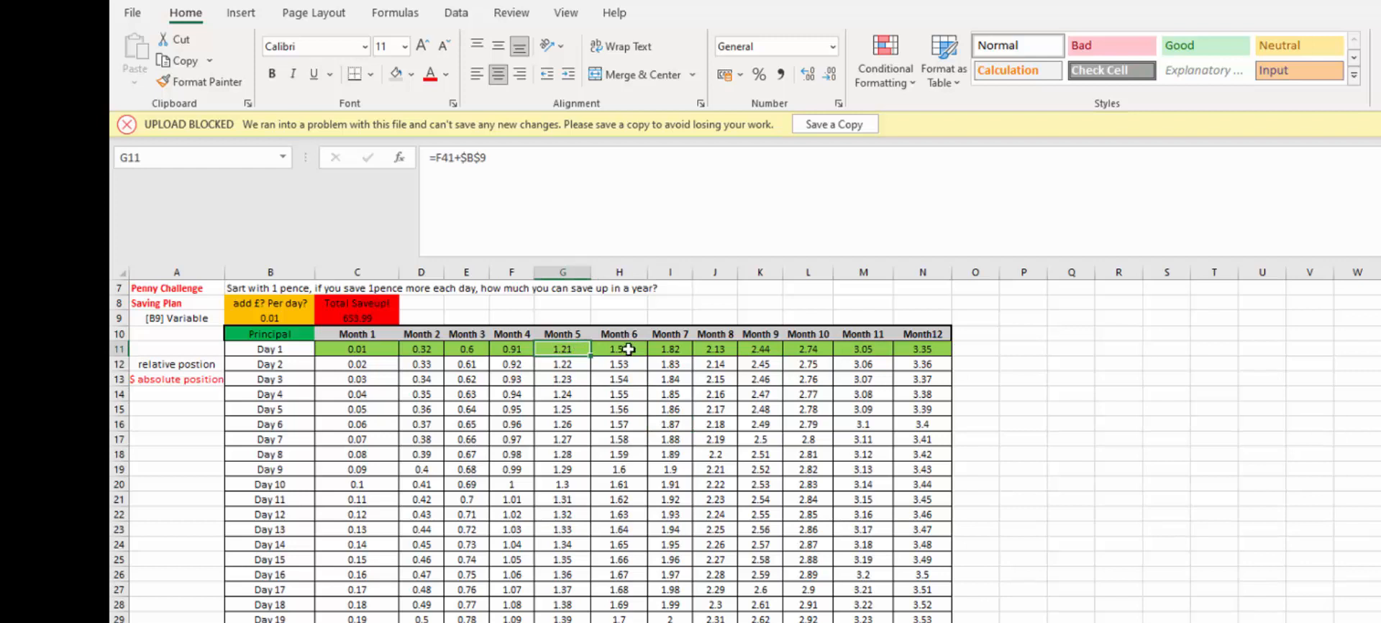
double_click(630, 347)
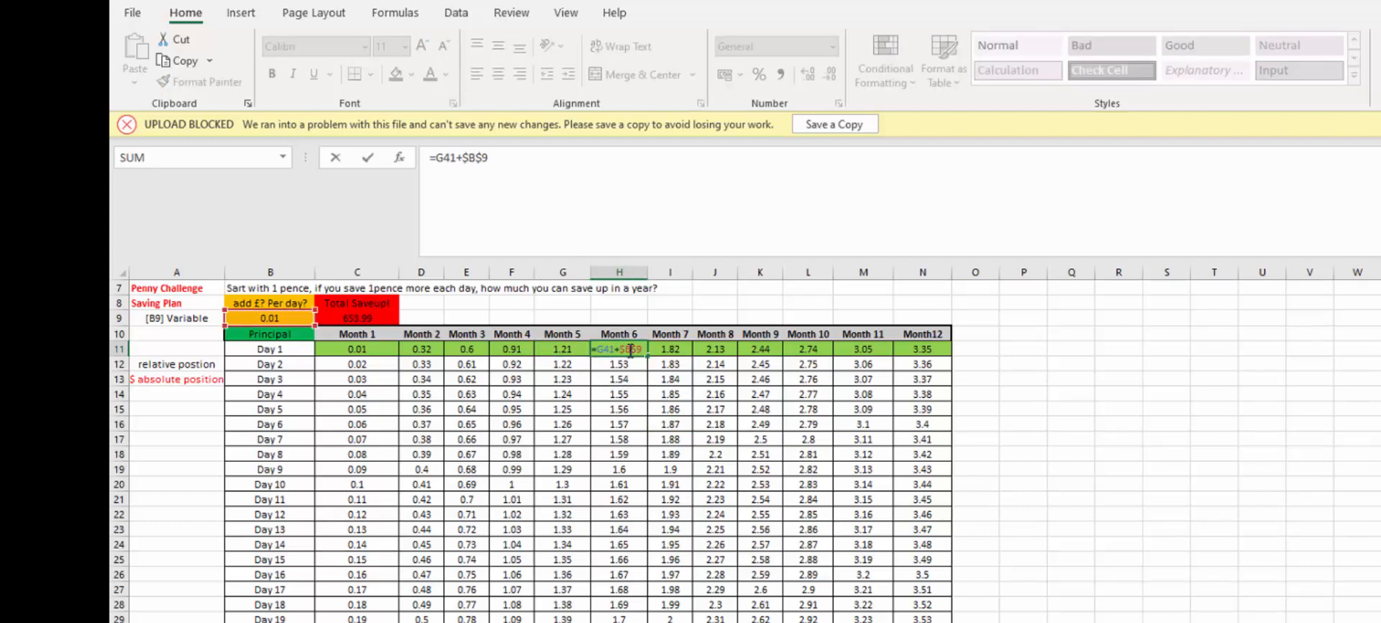
left_click(655, 469)
scroll(676, 482, "up", 2)
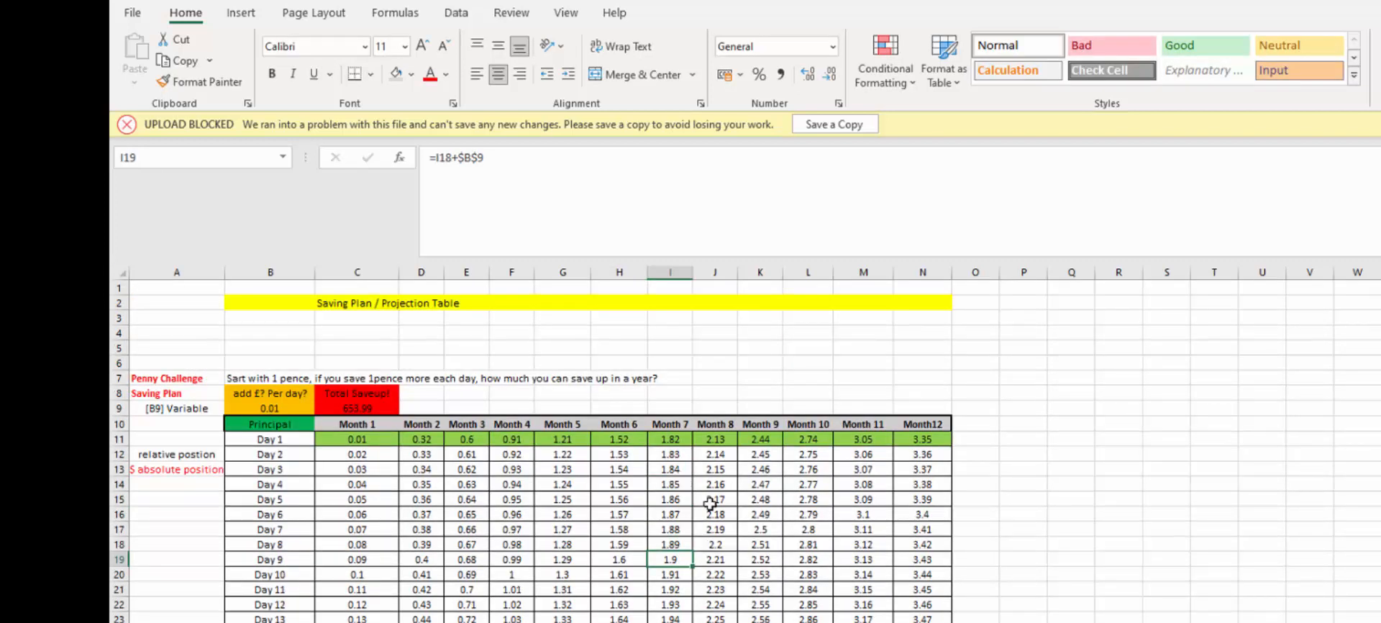
Open Sheet3 and review its copy, paste and drag copying notes and the daily saving amounts
key("alt+Tab")
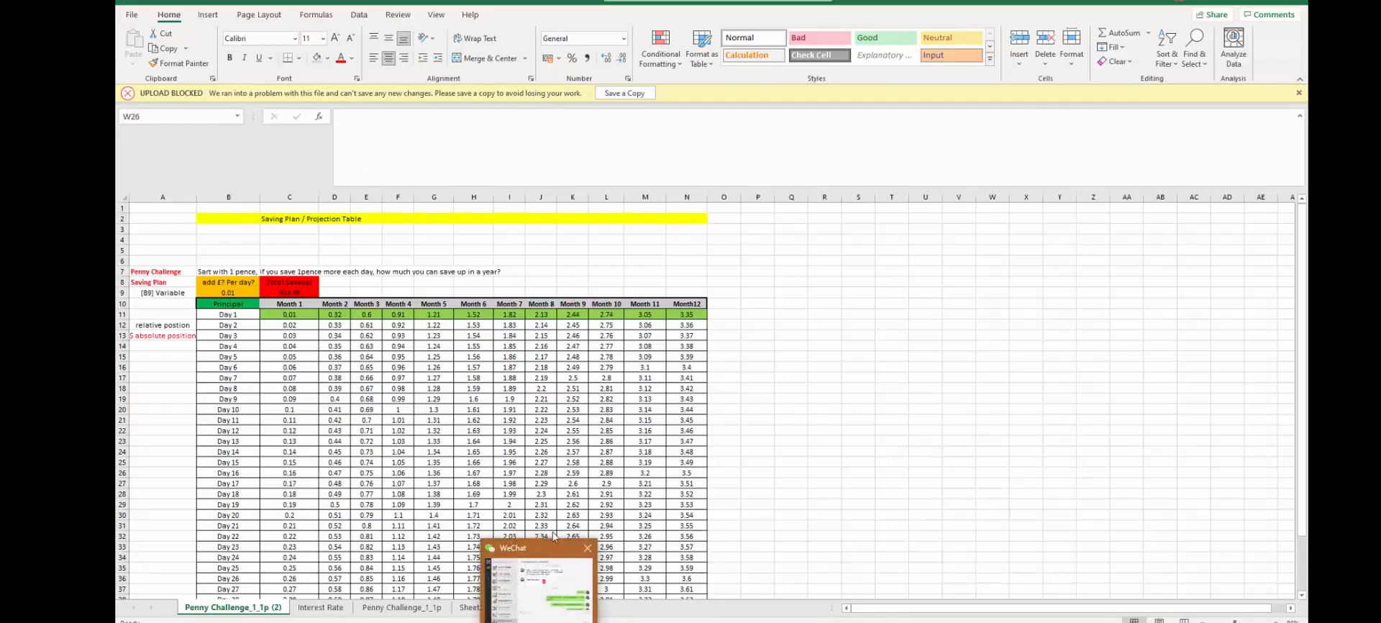
left_click(790, 479)
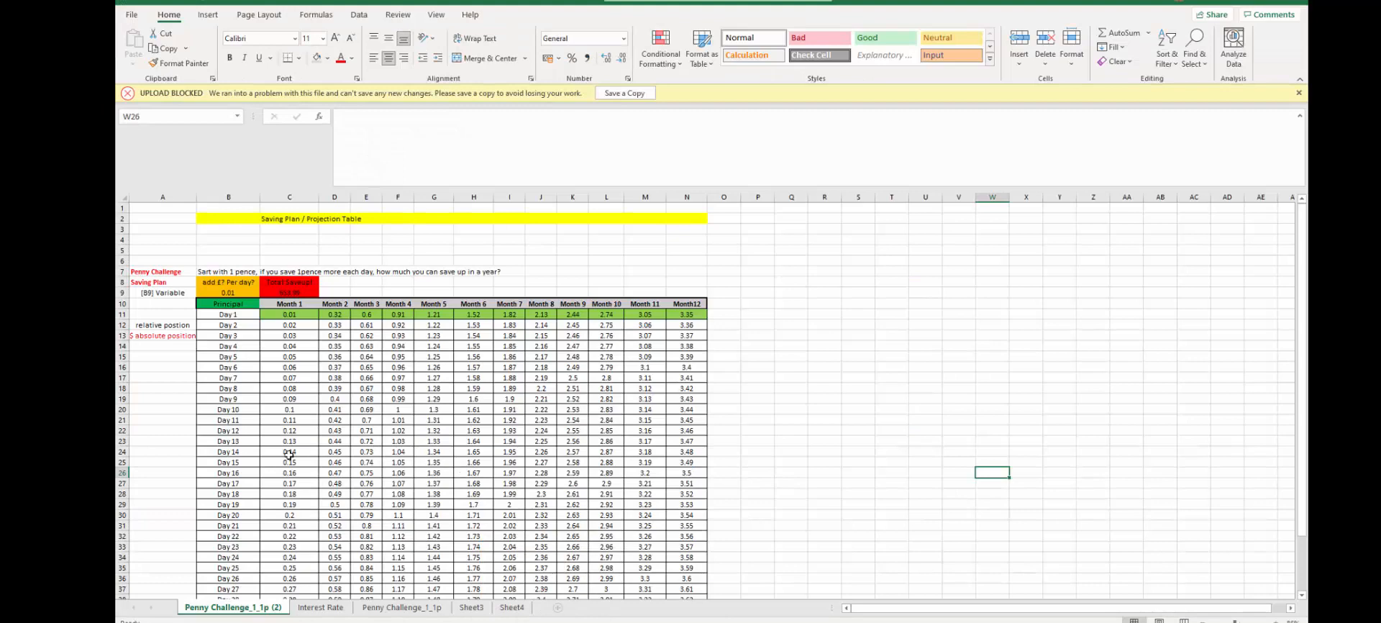
left_click(438, 613)
left_click(471, 609)
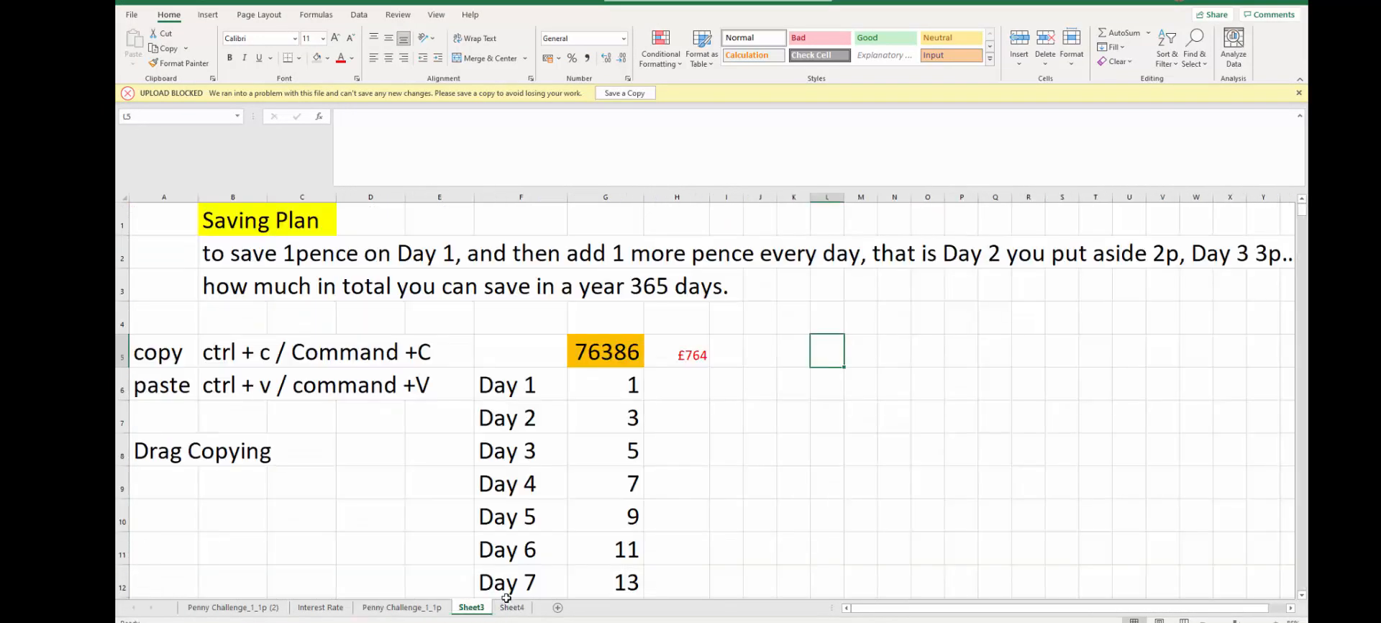
left_click(180, 354)
left_click(170, 383)
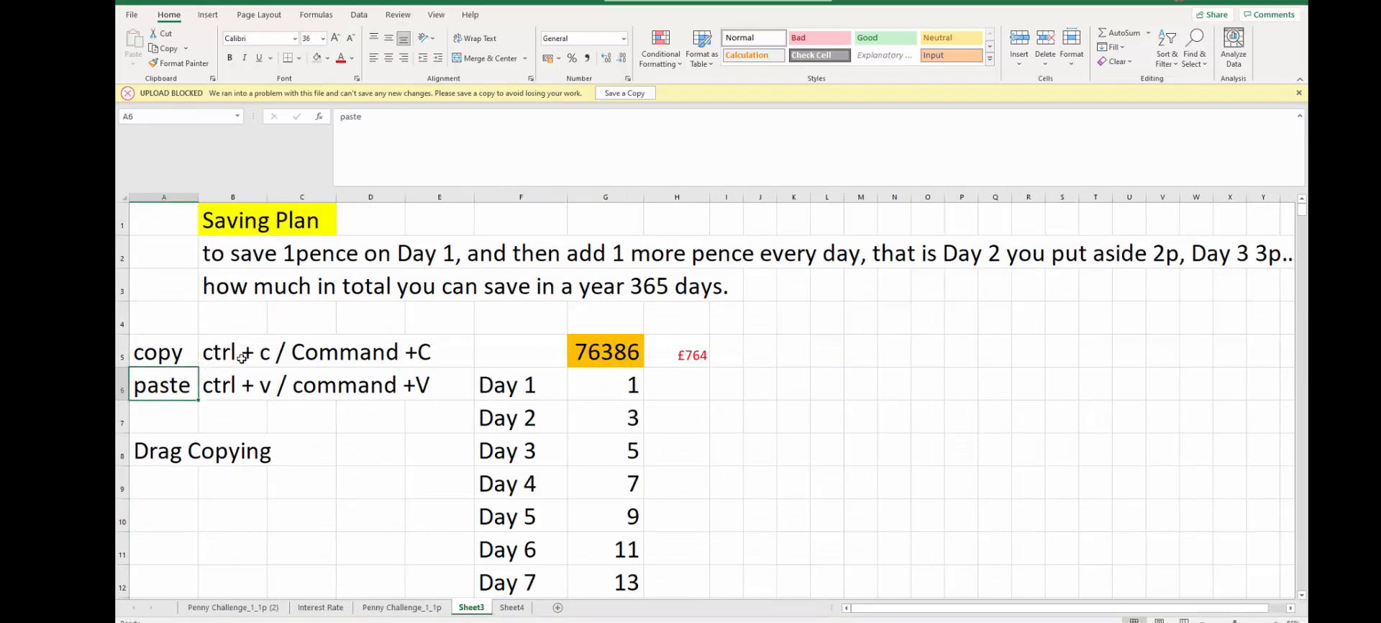
left_click(162, 458)
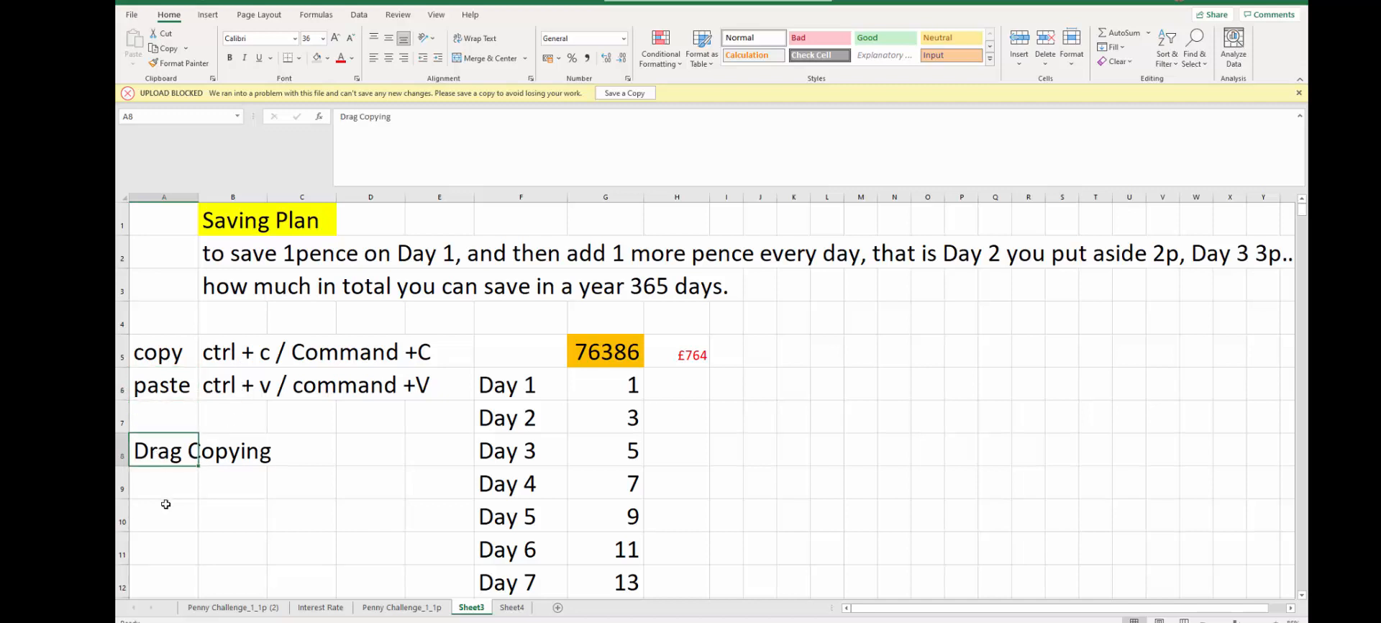
left_click_drag(623, 383, 645, 530)
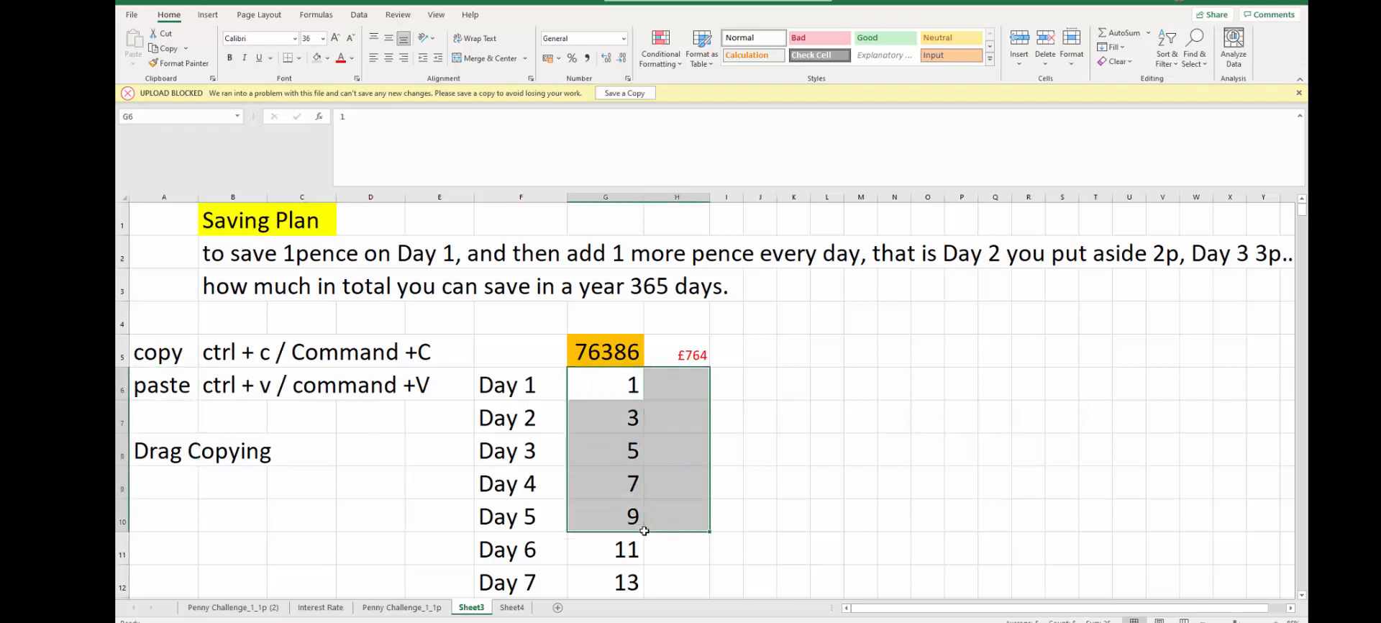
left_click(765, 423)
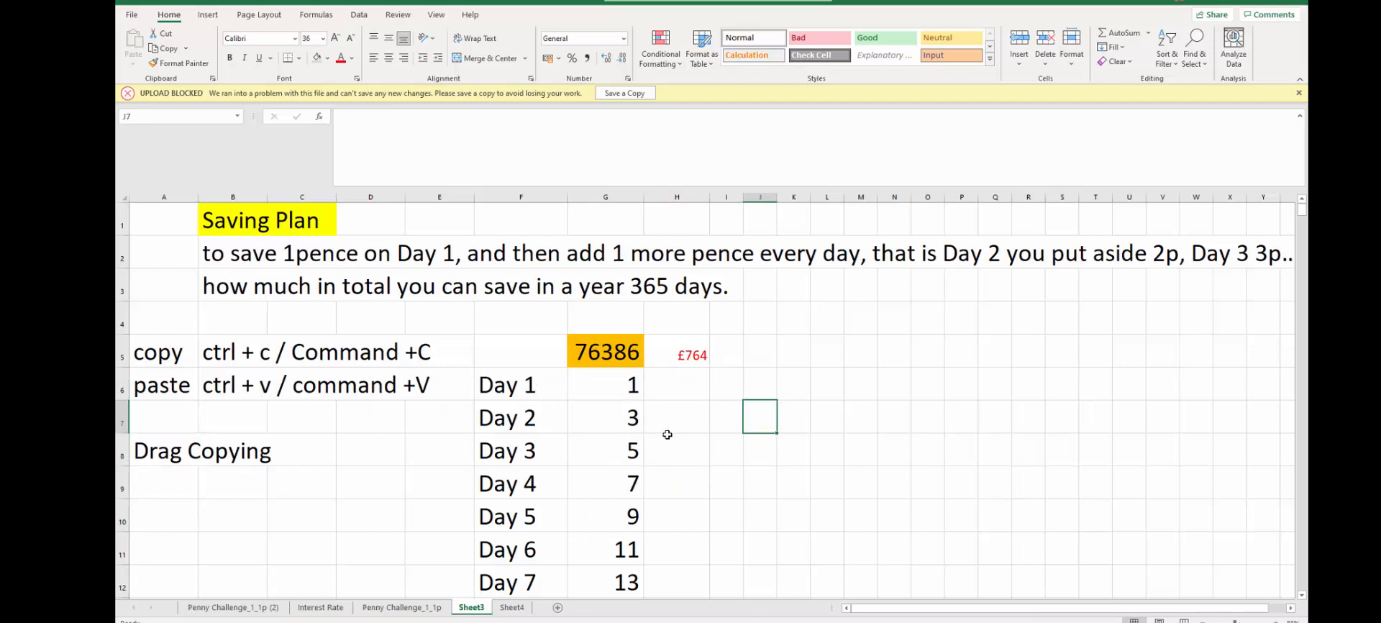
scroll(375, 514, "down", 1)
scroll(375, 514, "down", 2)
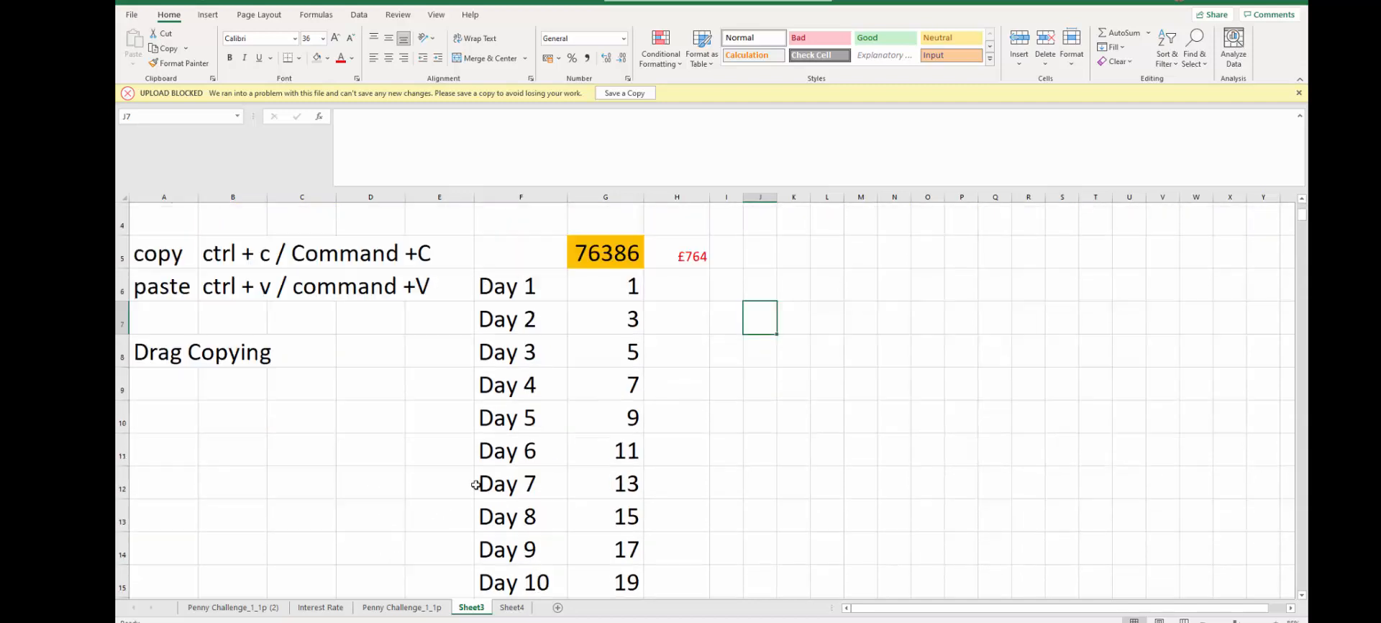
Inspect the SUM formula in the yearly total cell G5 on Sheet3 without changing it
double_click(618, 253)
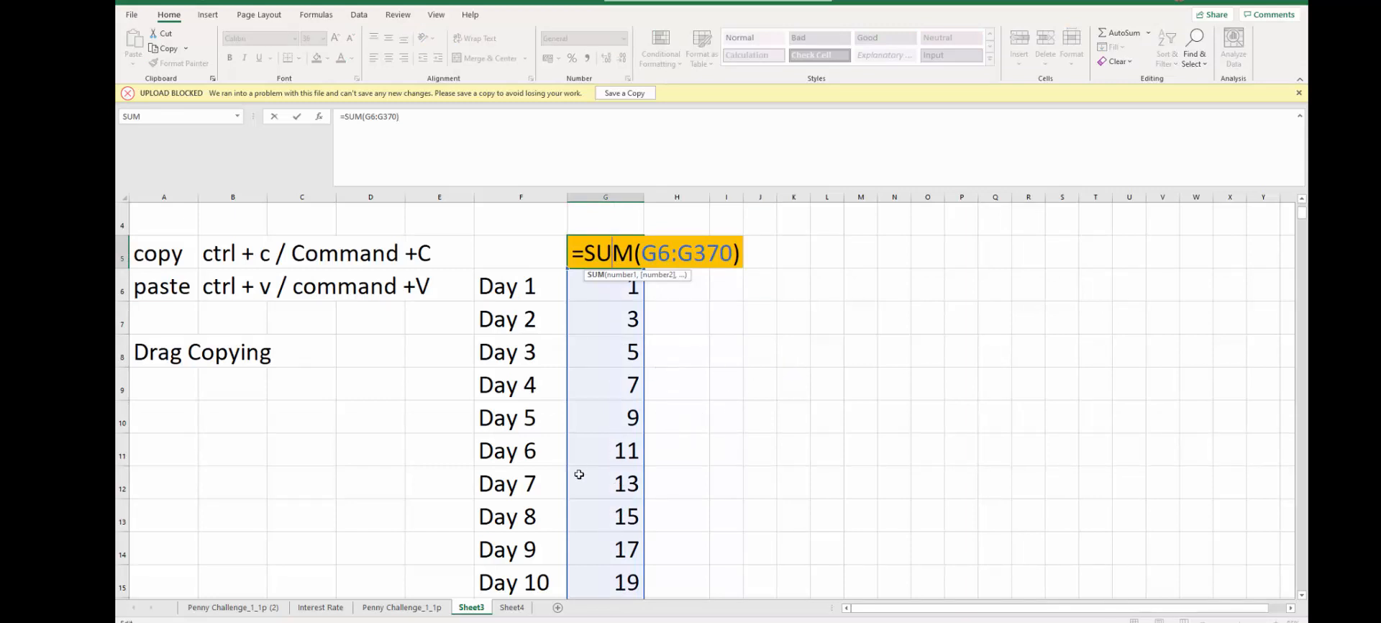
left_click(411, 486)
scroll(395, 528, "up", 1)
scroll(395, 529, "up", 1)
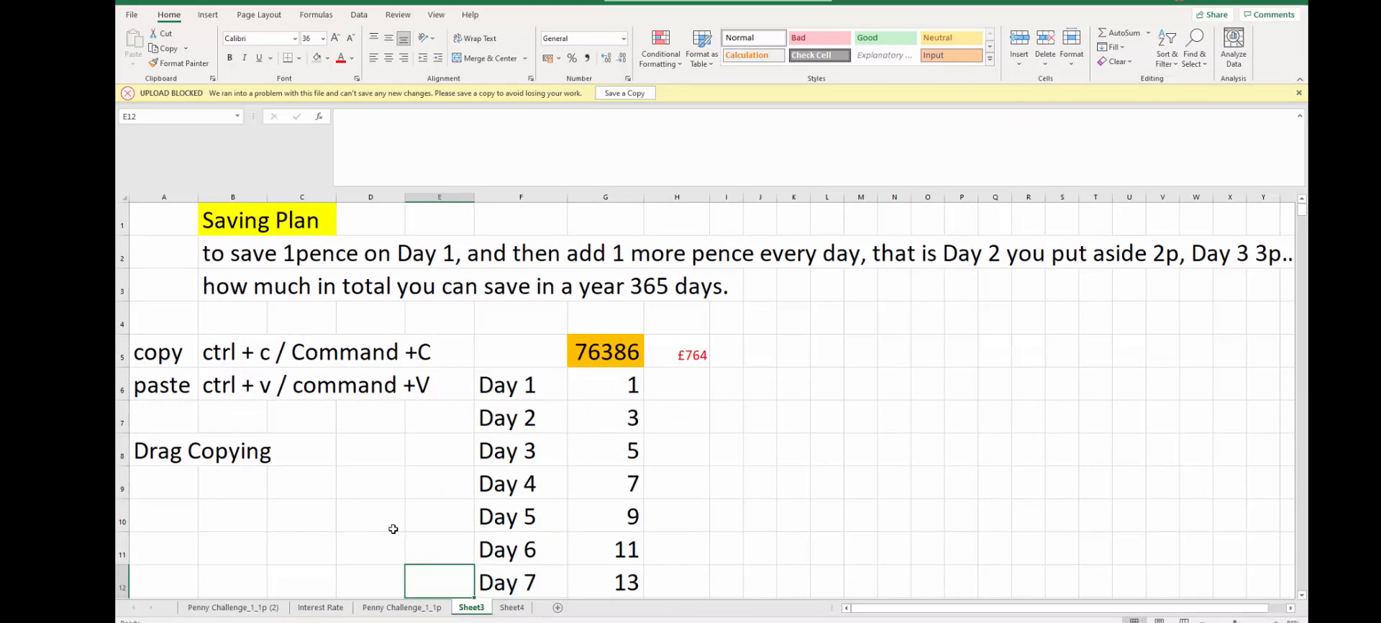
Return to the Penny Challenge_1_1p (2) sheet and select the daily increment label and value in B8:B9
left_click(255, 608)
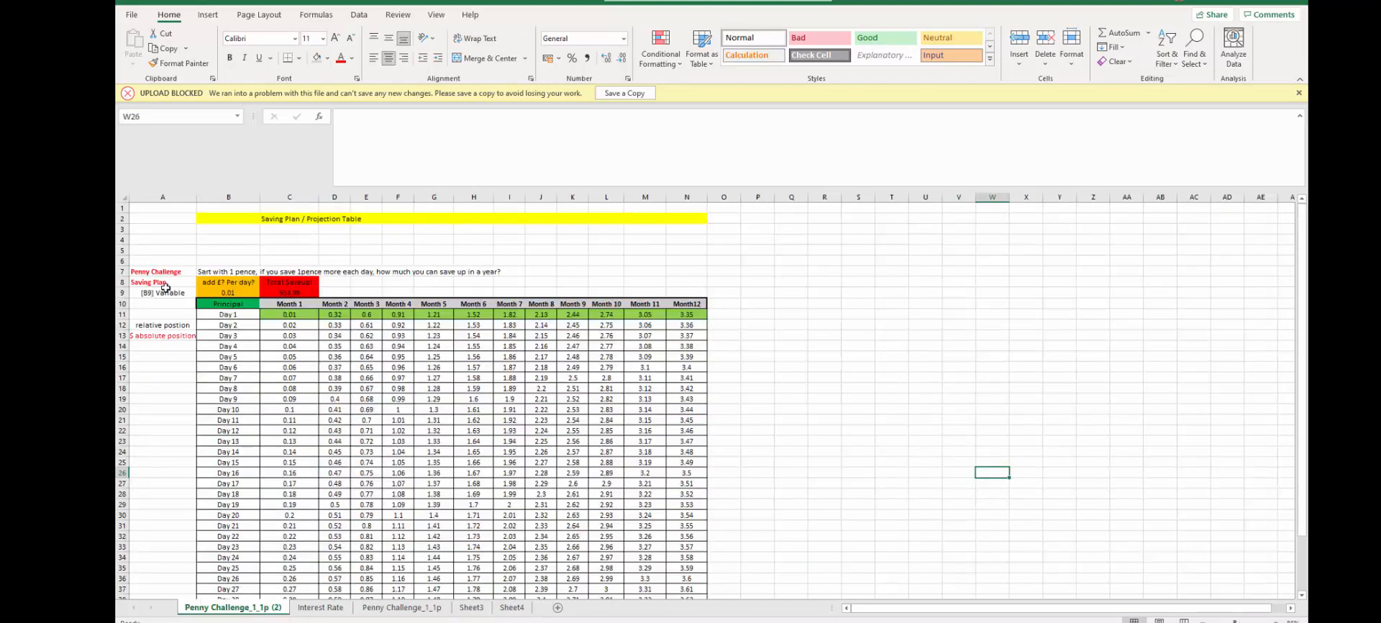
scroll(413, 438, "up", 5)
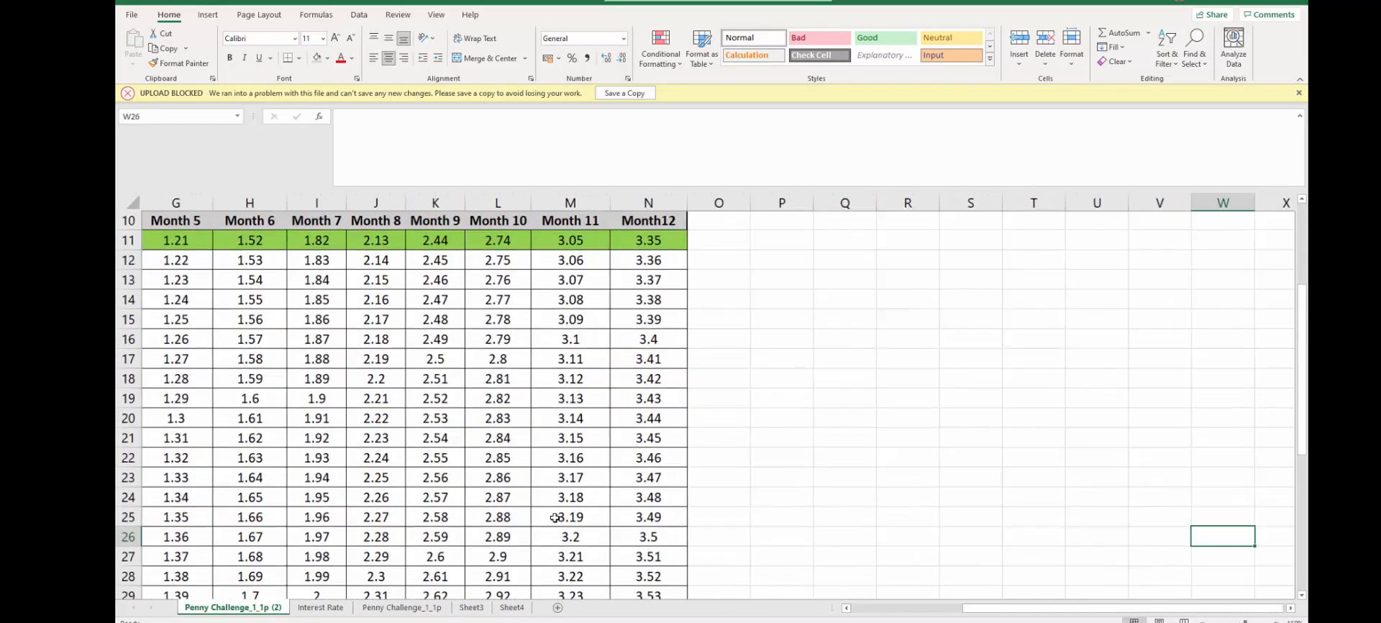
left_click_drag(994, 610, 878, 609)
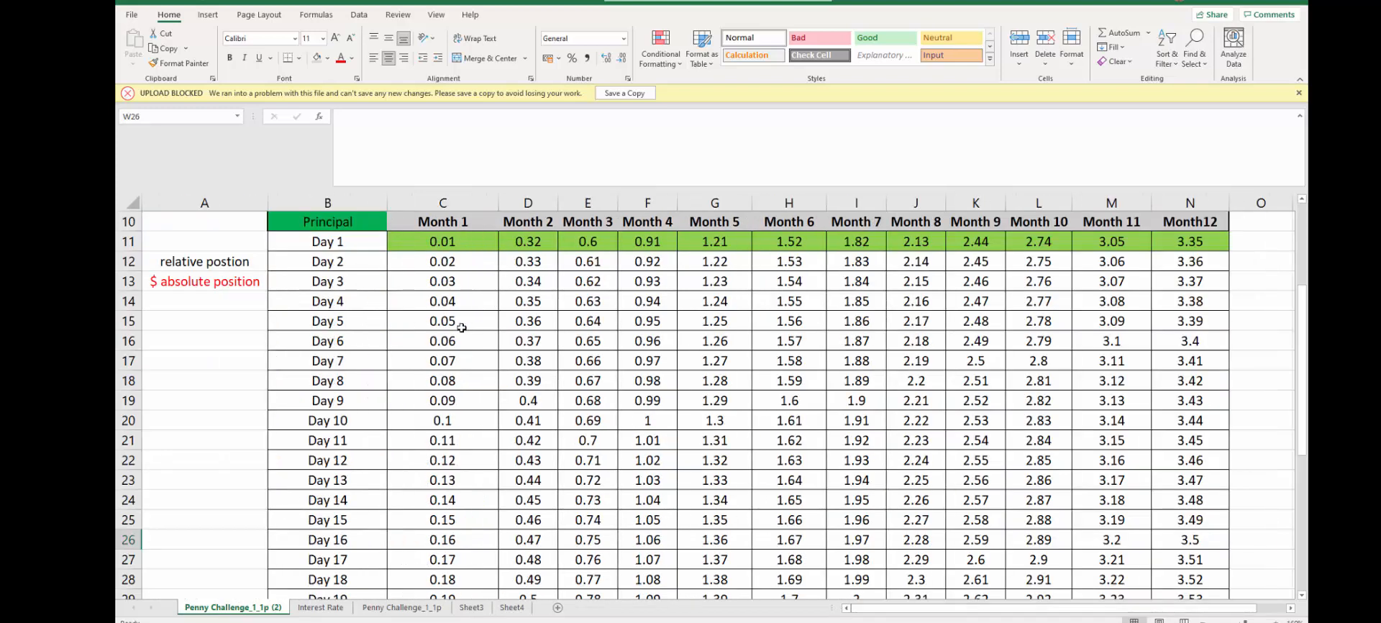
scroll(355, 363, "up", 3)
left_click(354, 360)
left_click_drag(355, 358, 356, 383)
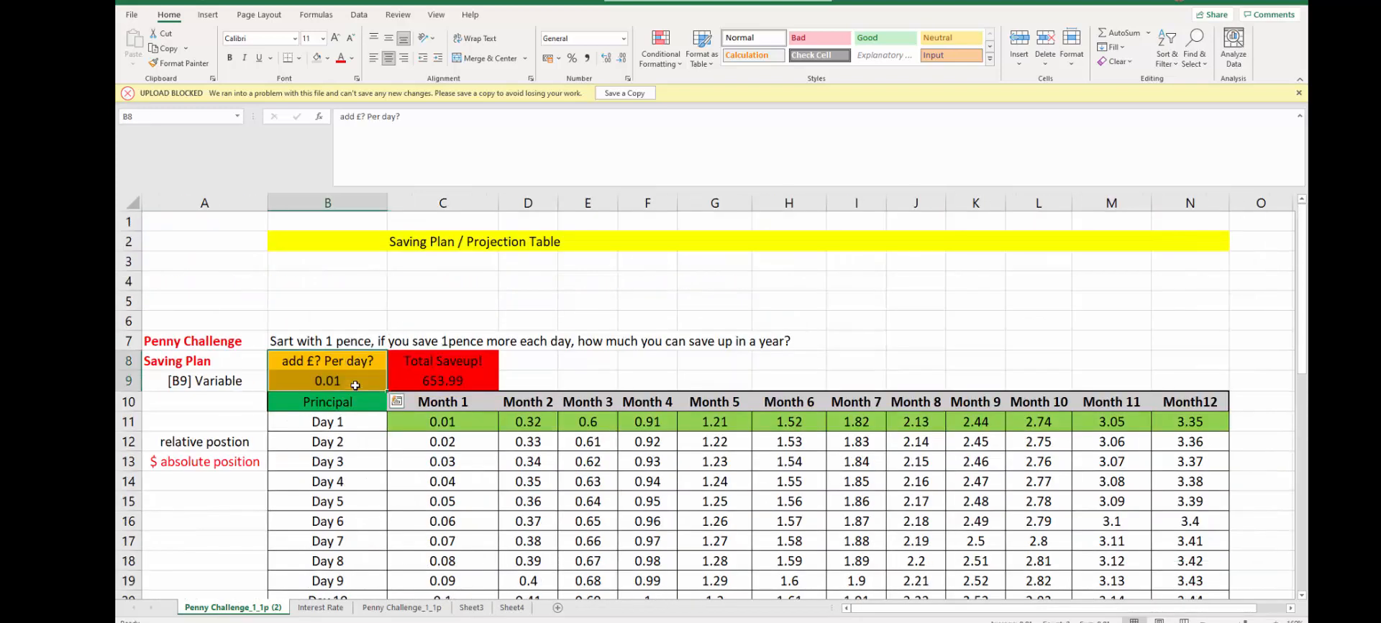
Set the daily increment in cell B9 to 0.02
left_click(356, 384)
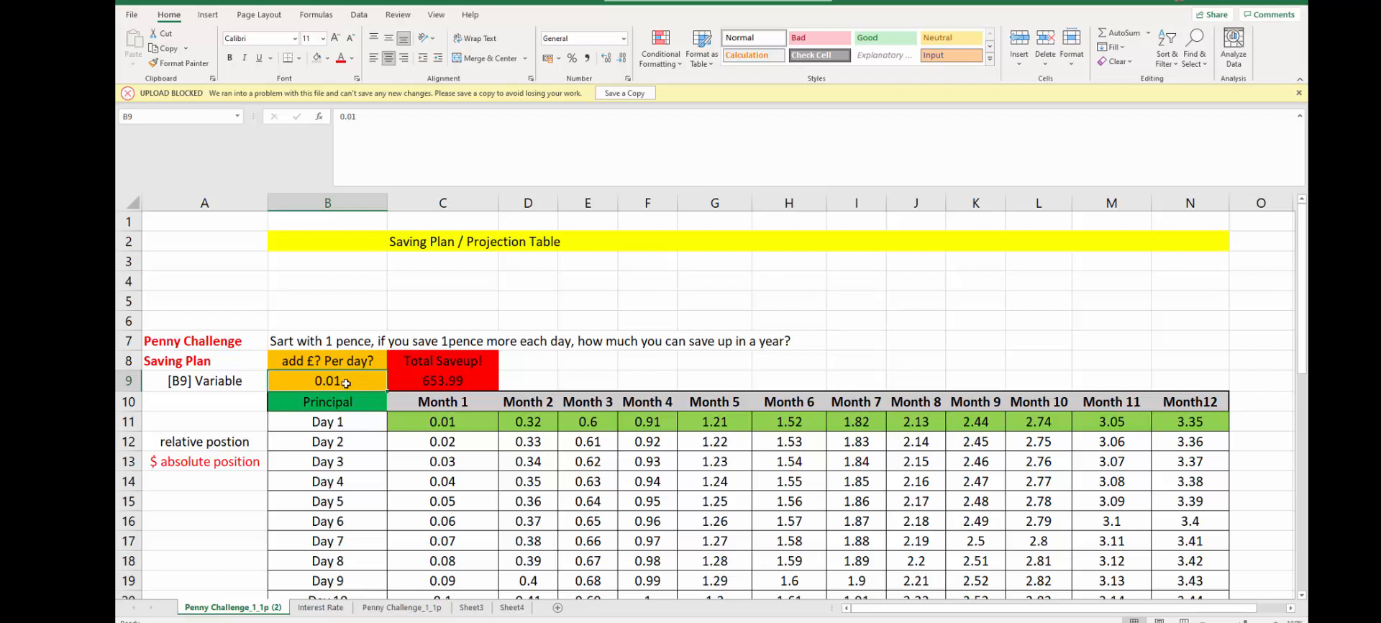
type("0.02")
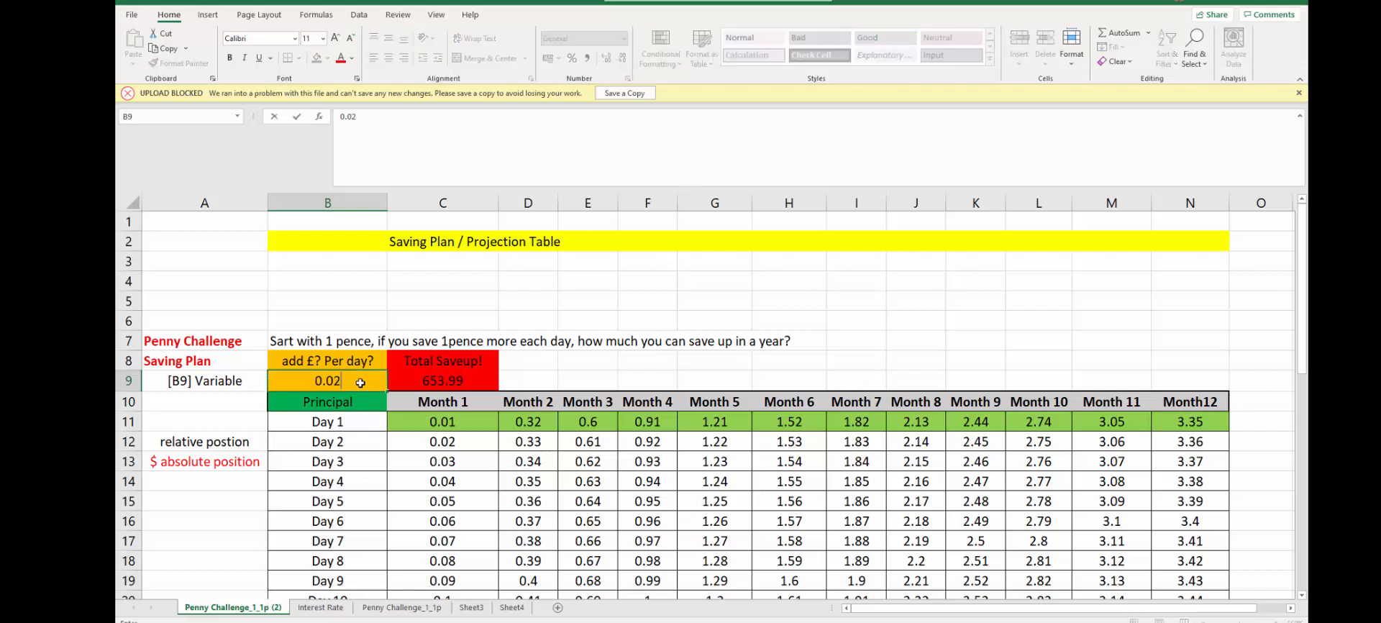
key("Return")
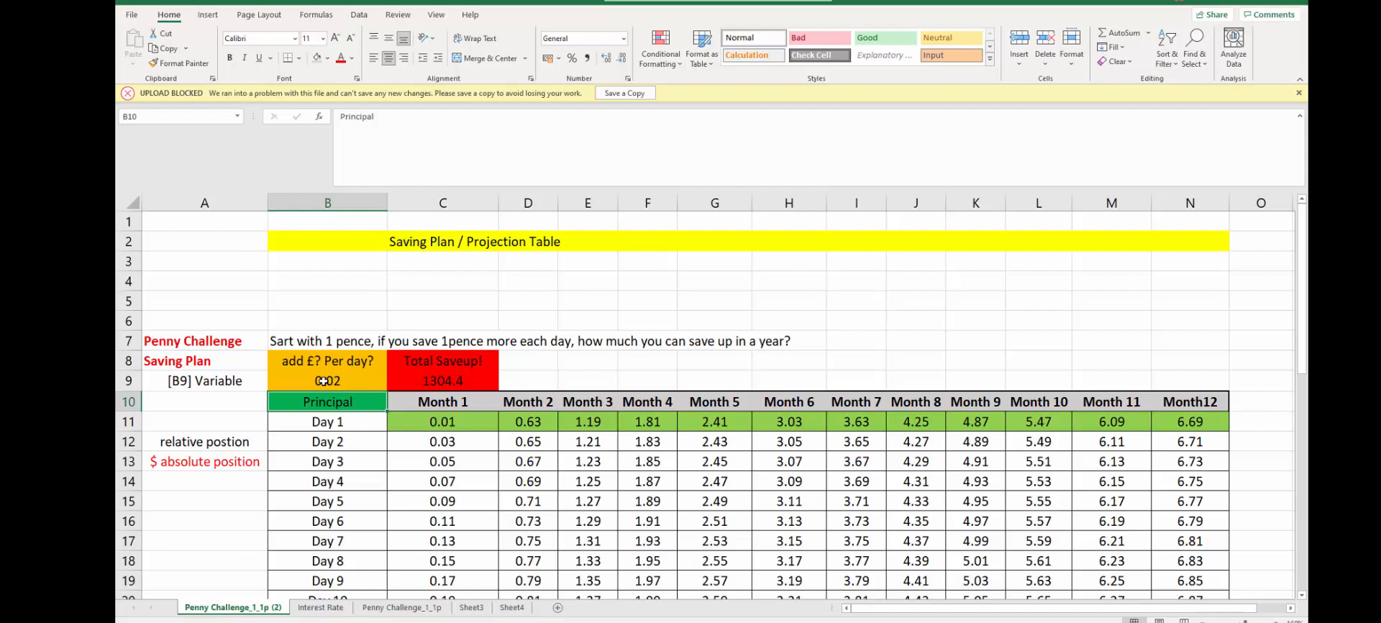
Inspect the Month 1 starting value in C11 and the Day 2 formula in C12 without changing them
left_click(444, 418)
scroll(464, 433, "down", 1)
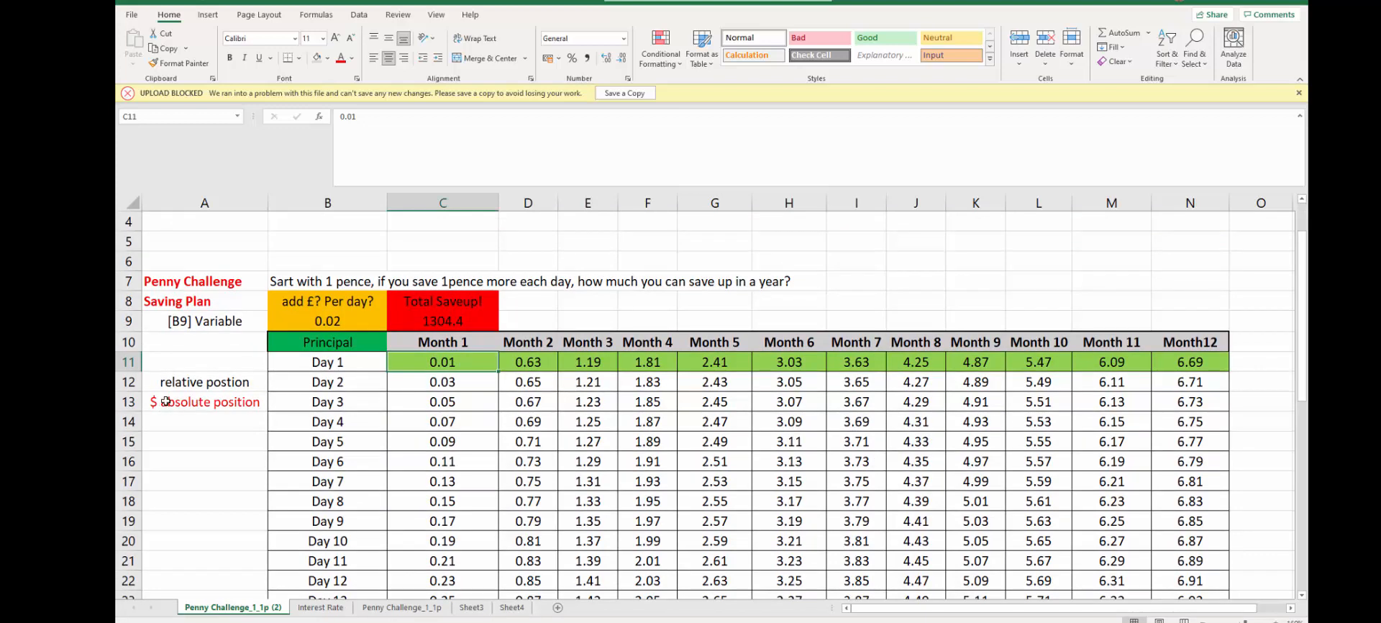
double_click(421, 360)
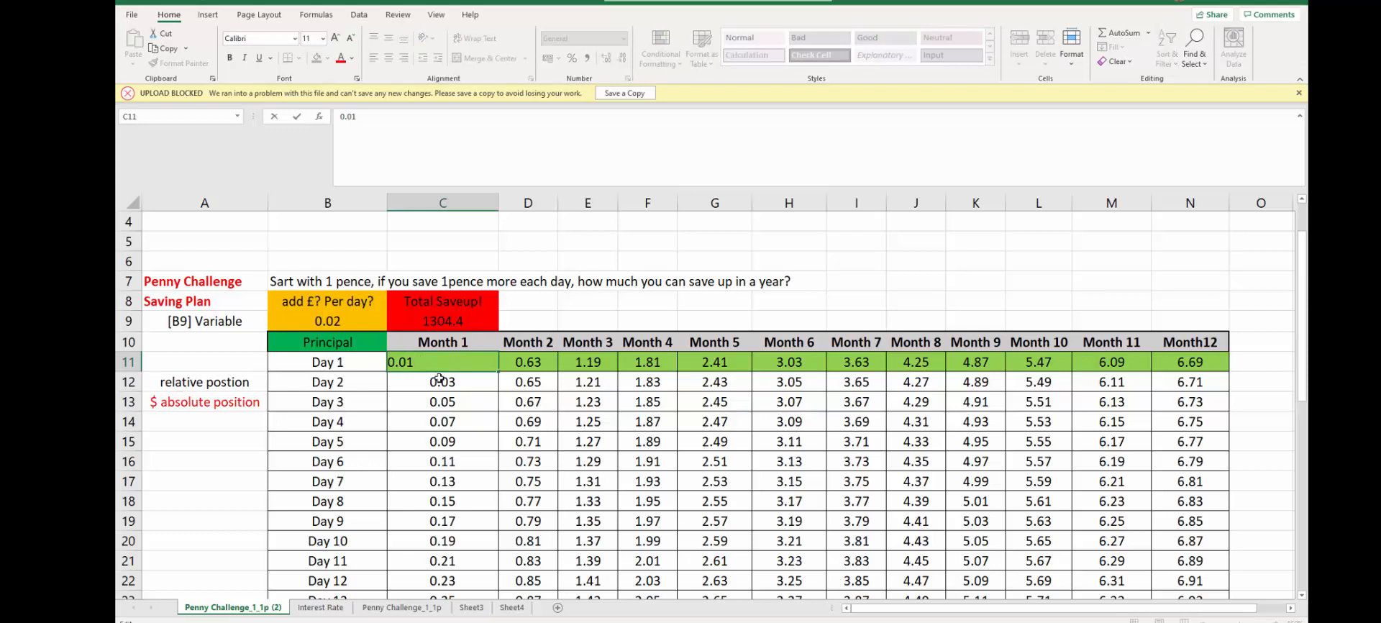
left_click(439, 379)
double_click(440, 380)
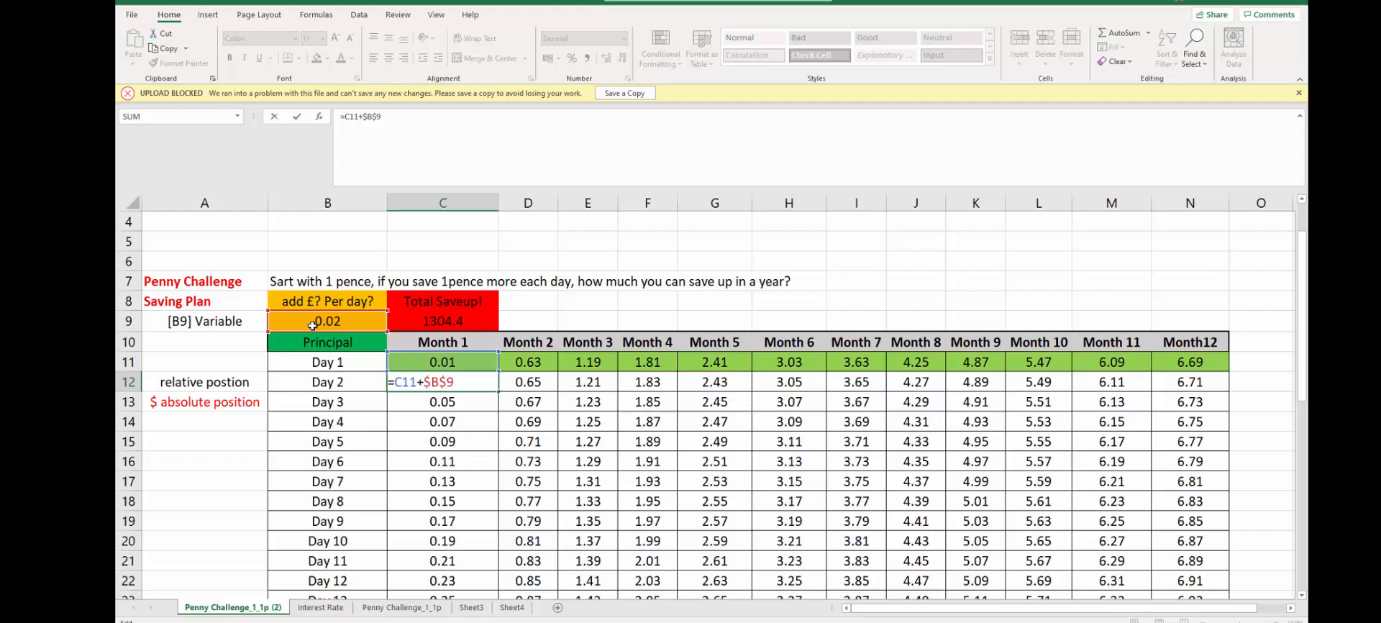
key("Return")
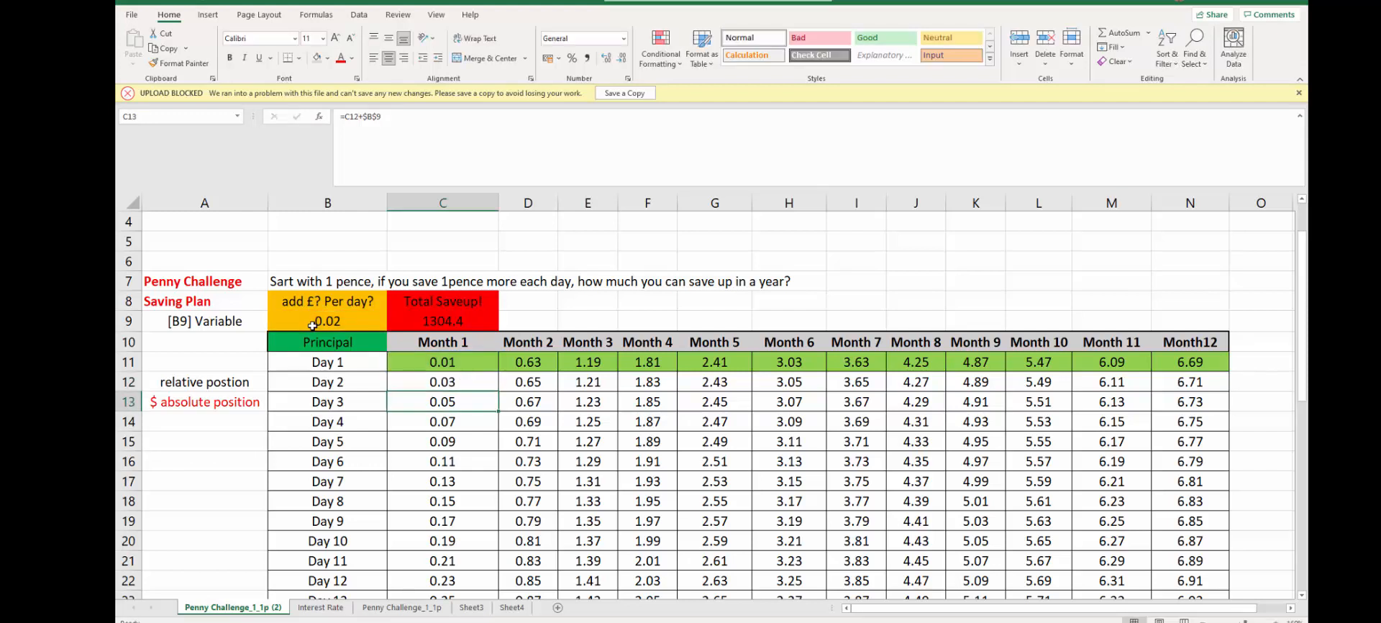
Inspect the Month 1 formulas for Day 4 and Day 5 to compare their relative and absolute references
double_click(464, 424)
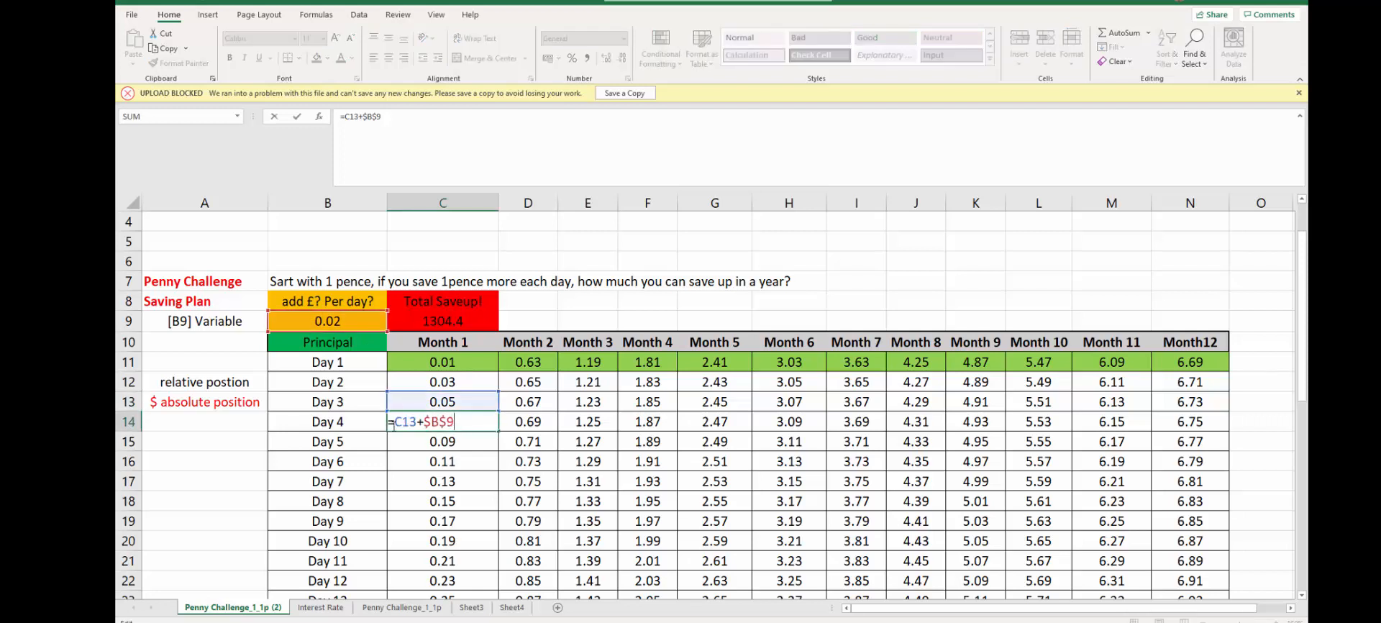
left_click_drag(397, 422, 418, 422)
key("Return")
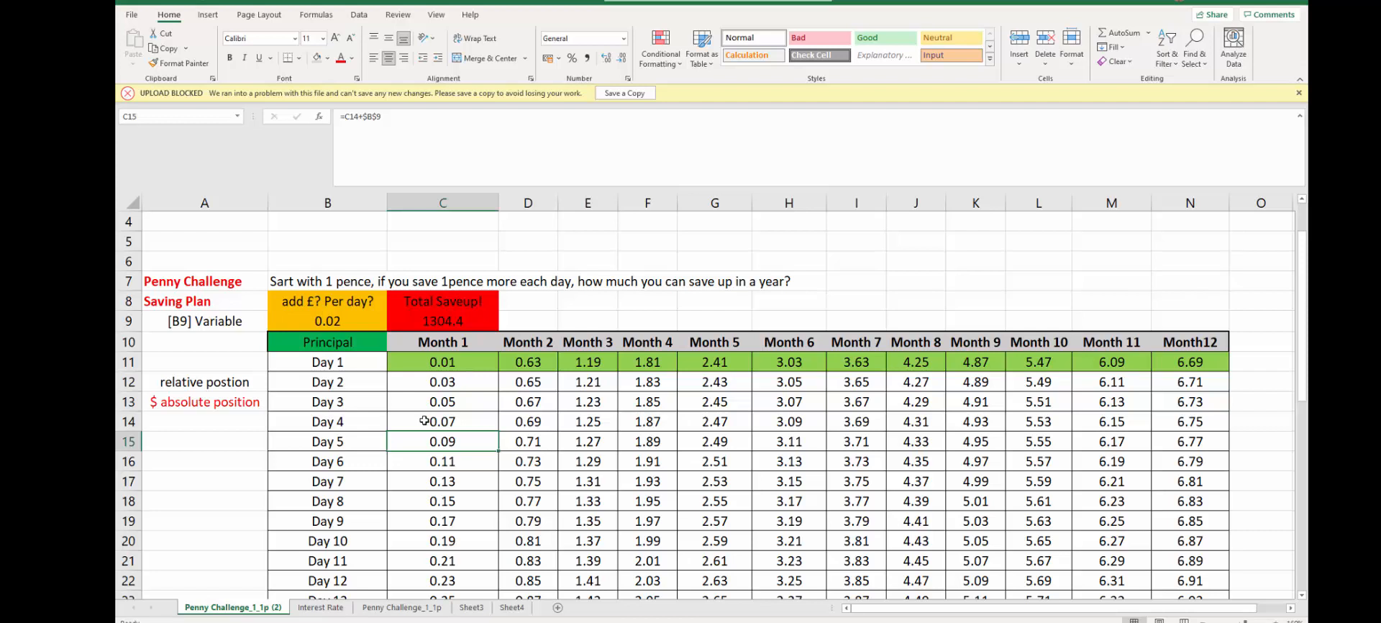
double_click(438, 439)
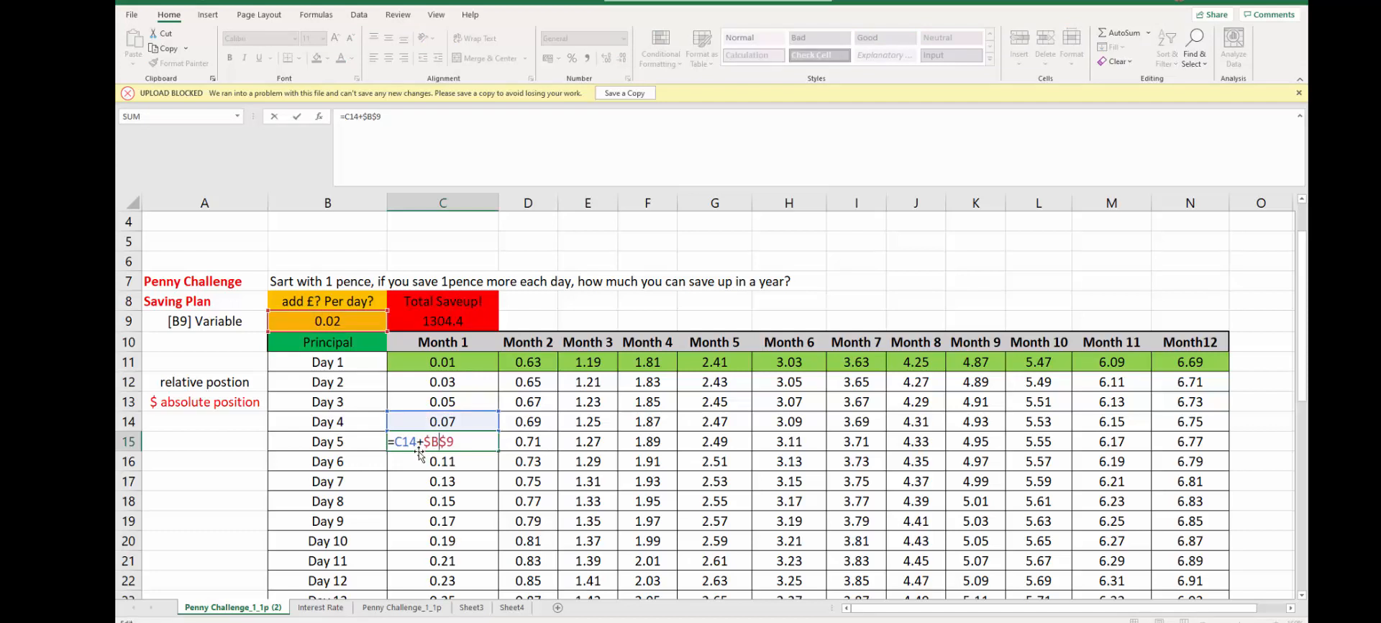
key("Return")
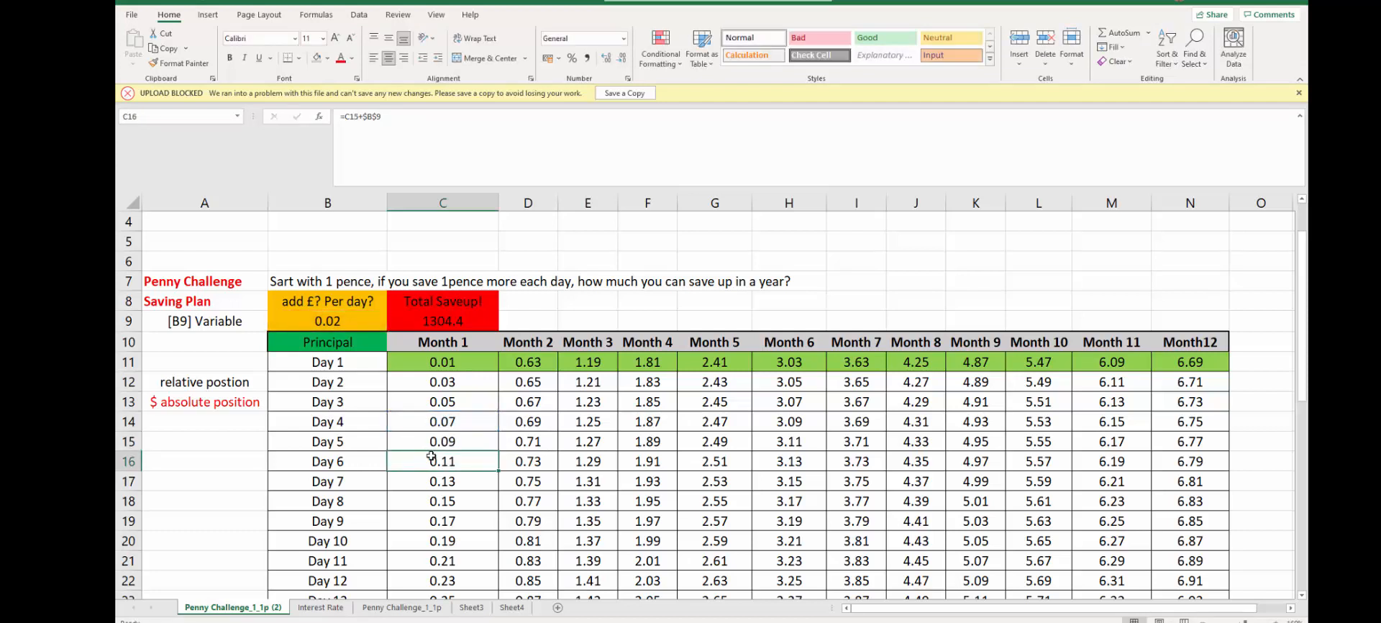
Compare Month 2's Day 31 formula in D41 with its Day 28 cell D38 and the blank Day 29 cell
left_click(225, 489)
scroll(225, 489, "down", 3, "ctrl")
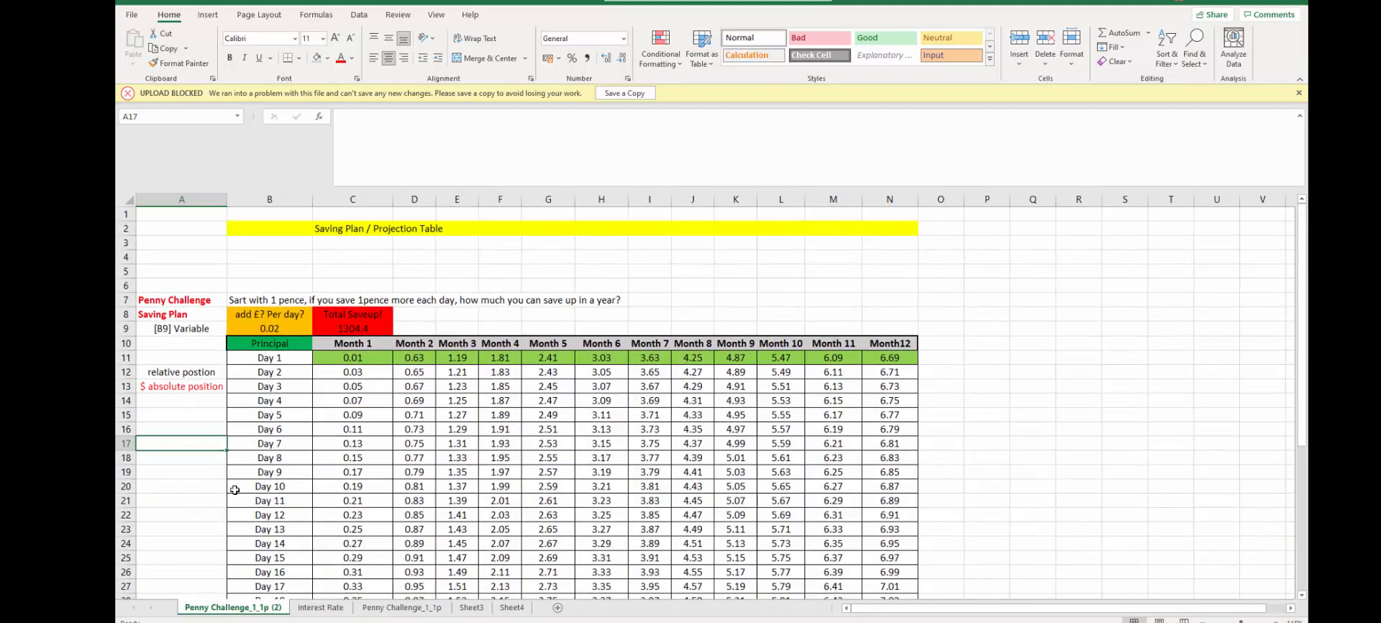
scroll(585, 450, "down", 3)
scroll(584, 450, "down", 3)
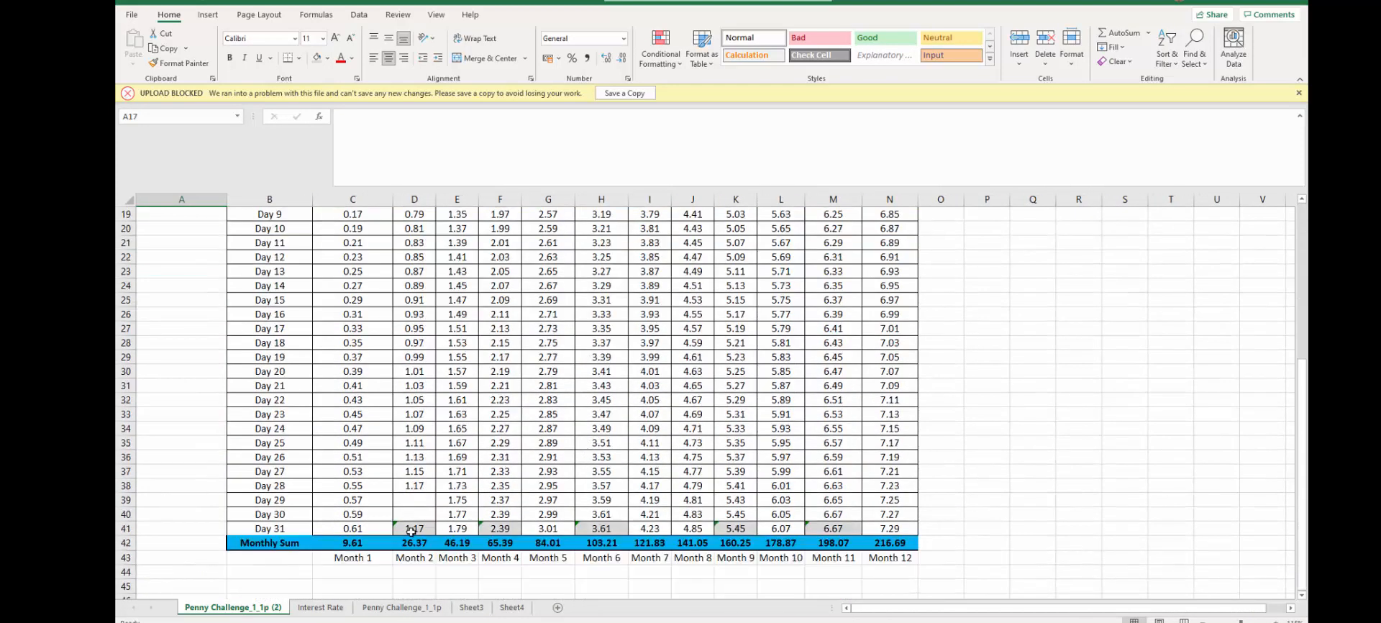
left_click(413, 528)
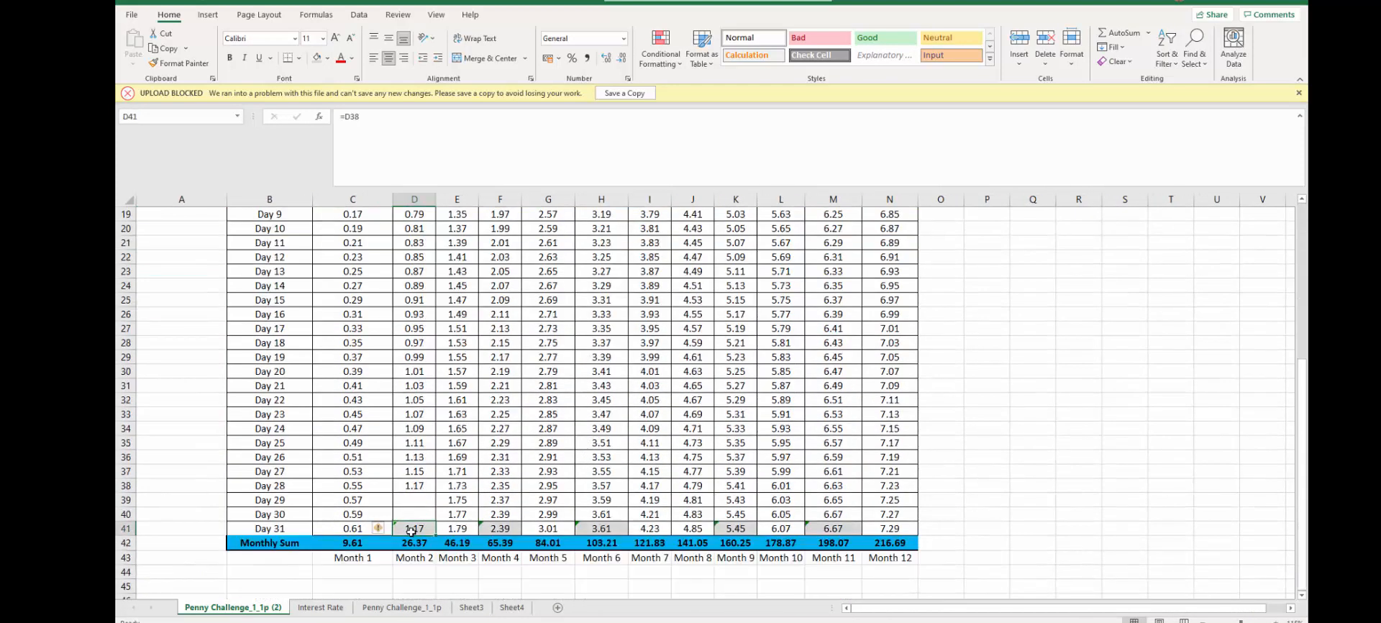
left_click(417, 489)
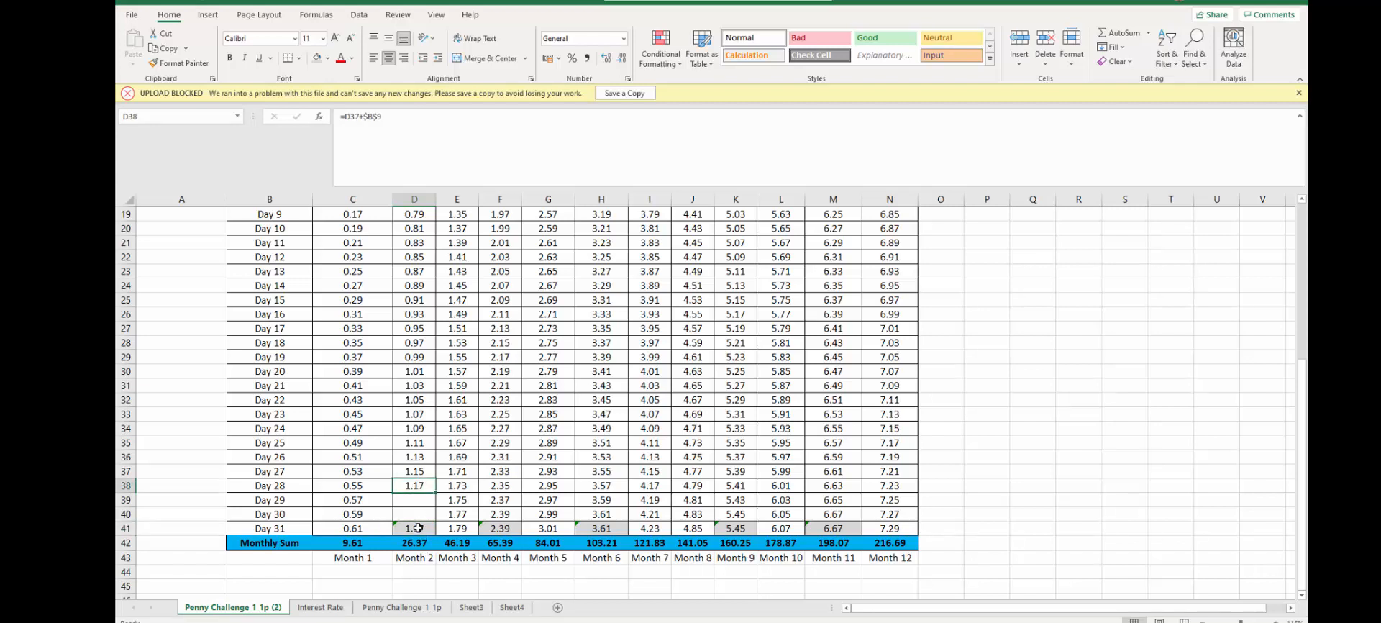
double_click(417, 528)
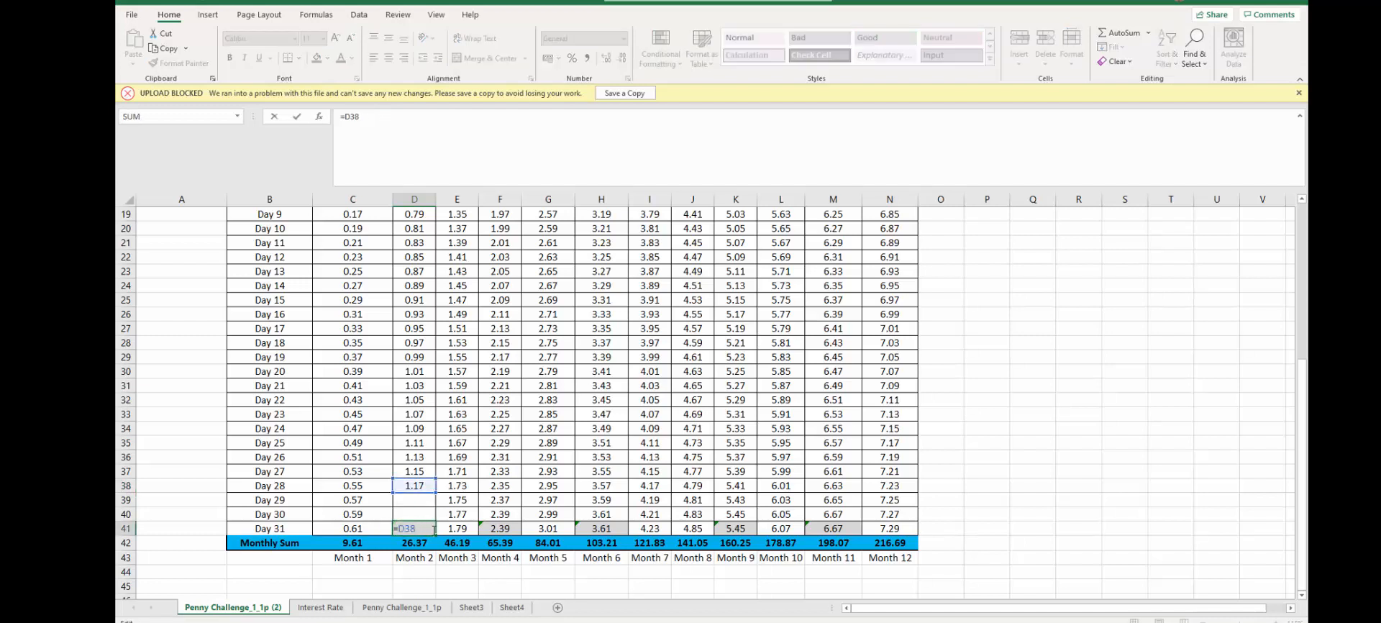
left_click(420, 501)
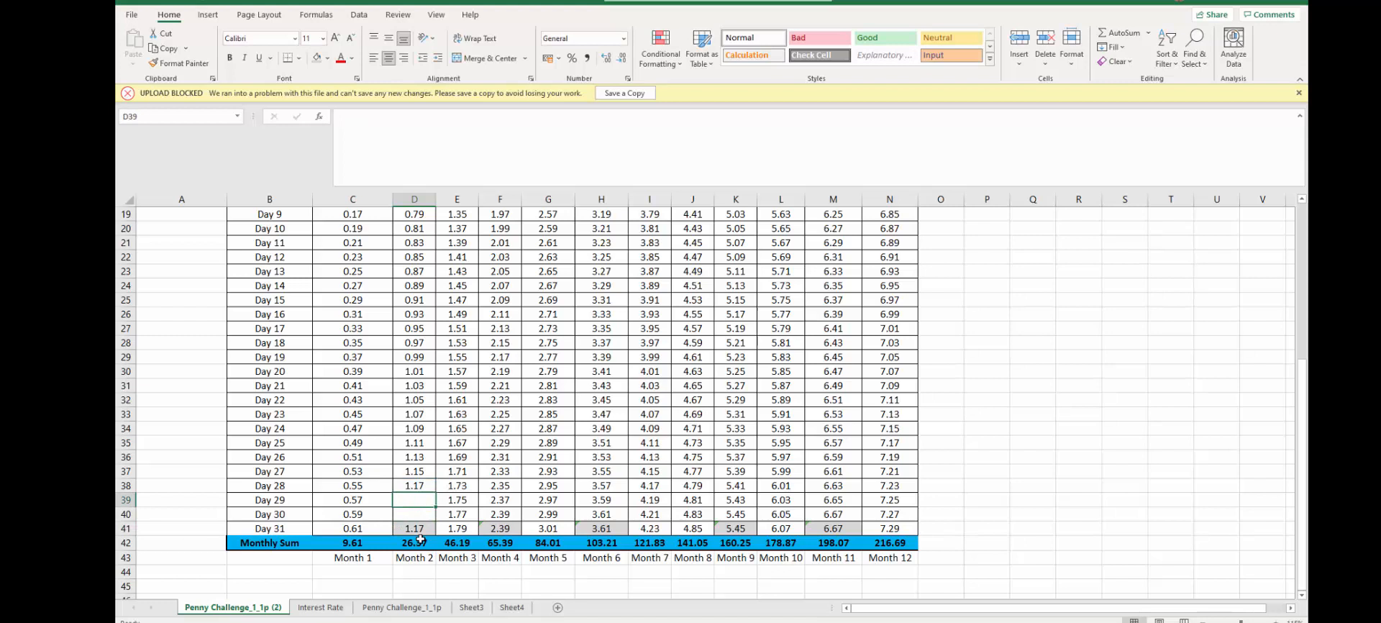
left_click(422, 485)
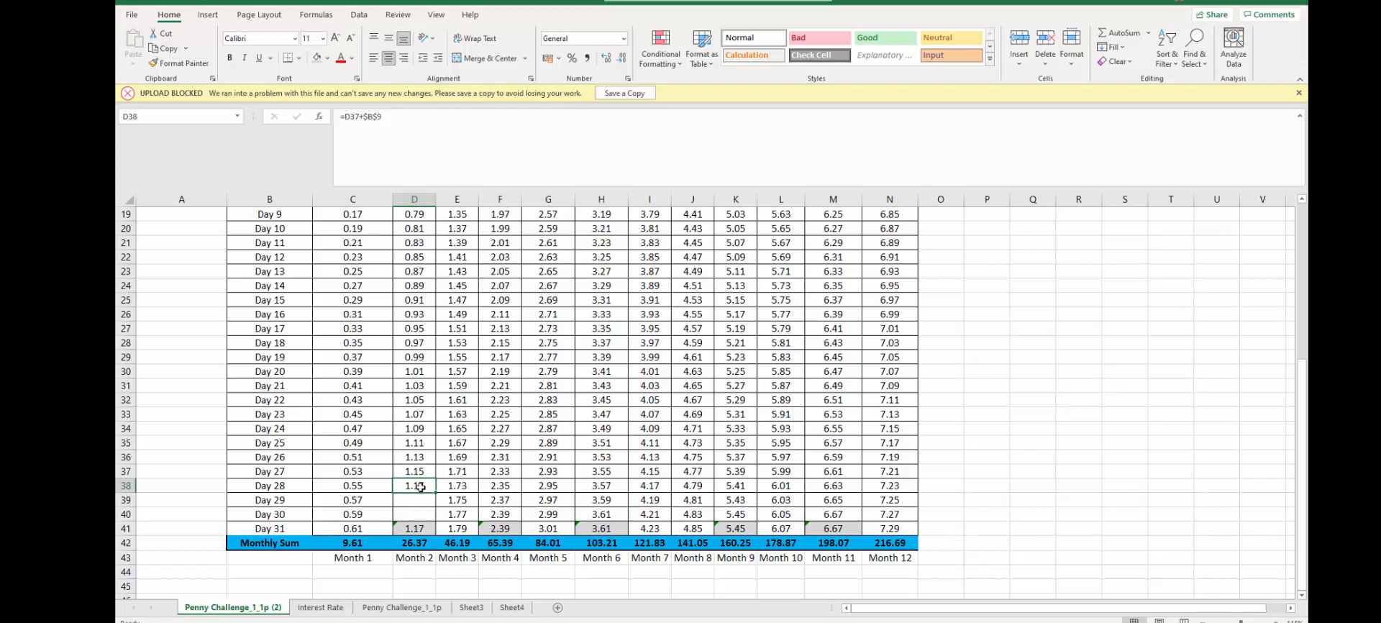
left_click(426, 529)
double_click(426, 530)
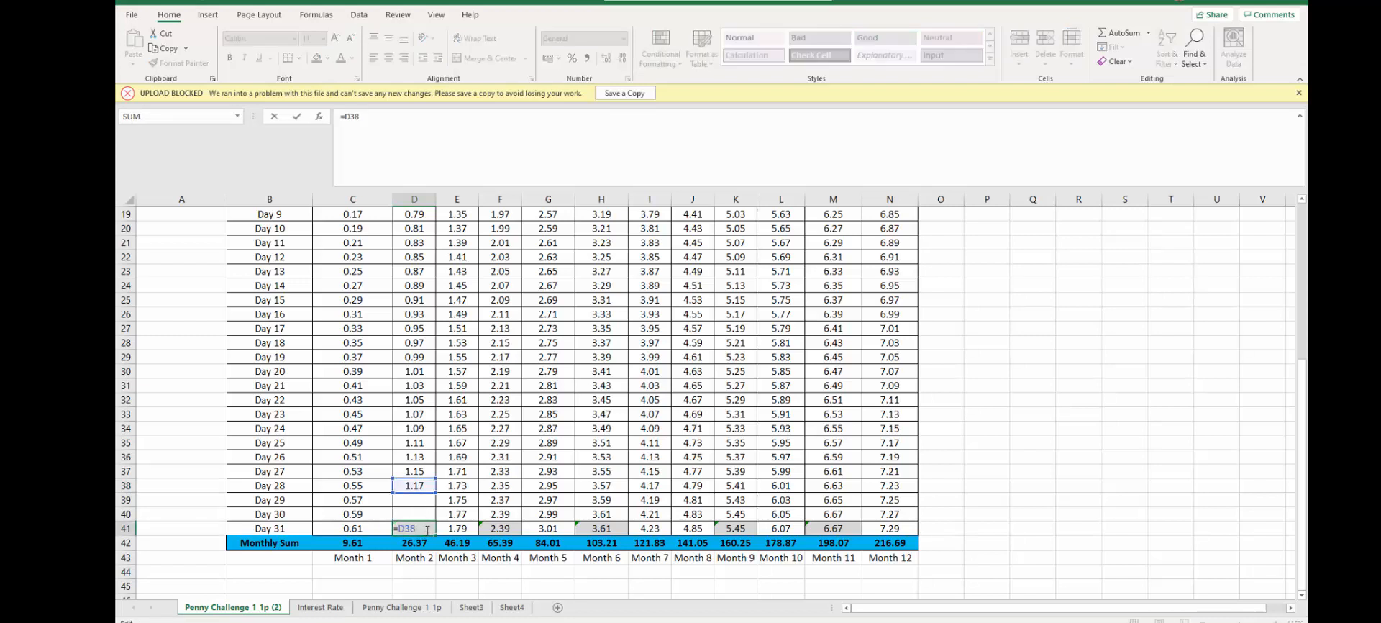
key("Return")
Recheck the Day 31 reference in D41 against the Month 2 column, leaving the formula unchanged, and return to the daily increment area
scroll(437, 565, "up", 6)
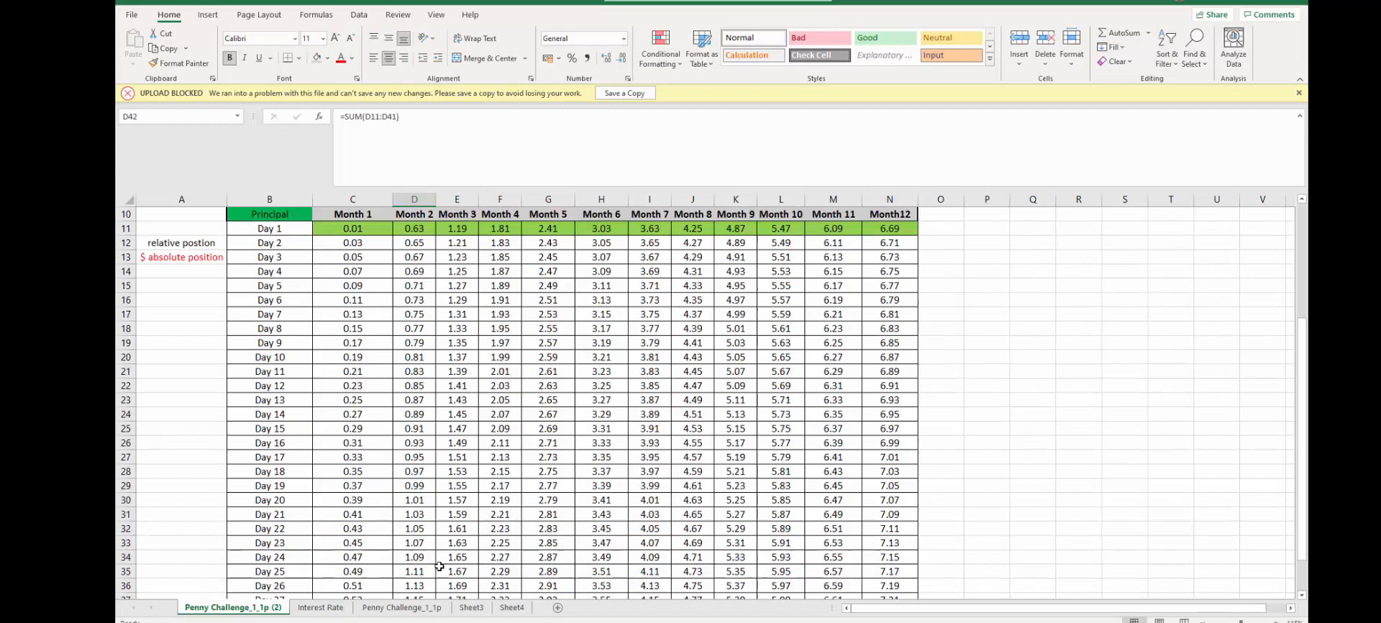
scroll(429, 532, "down", 4)
scroll(429, 533, "down", 2)
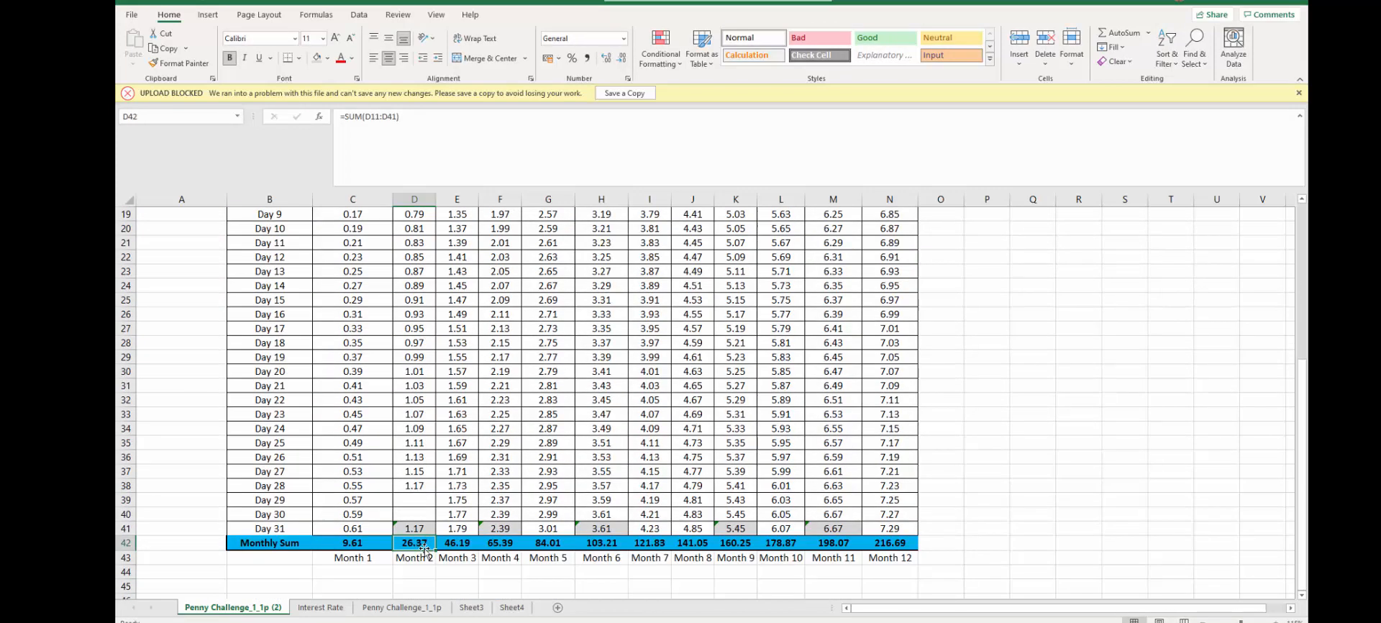
left_click(420, 527)
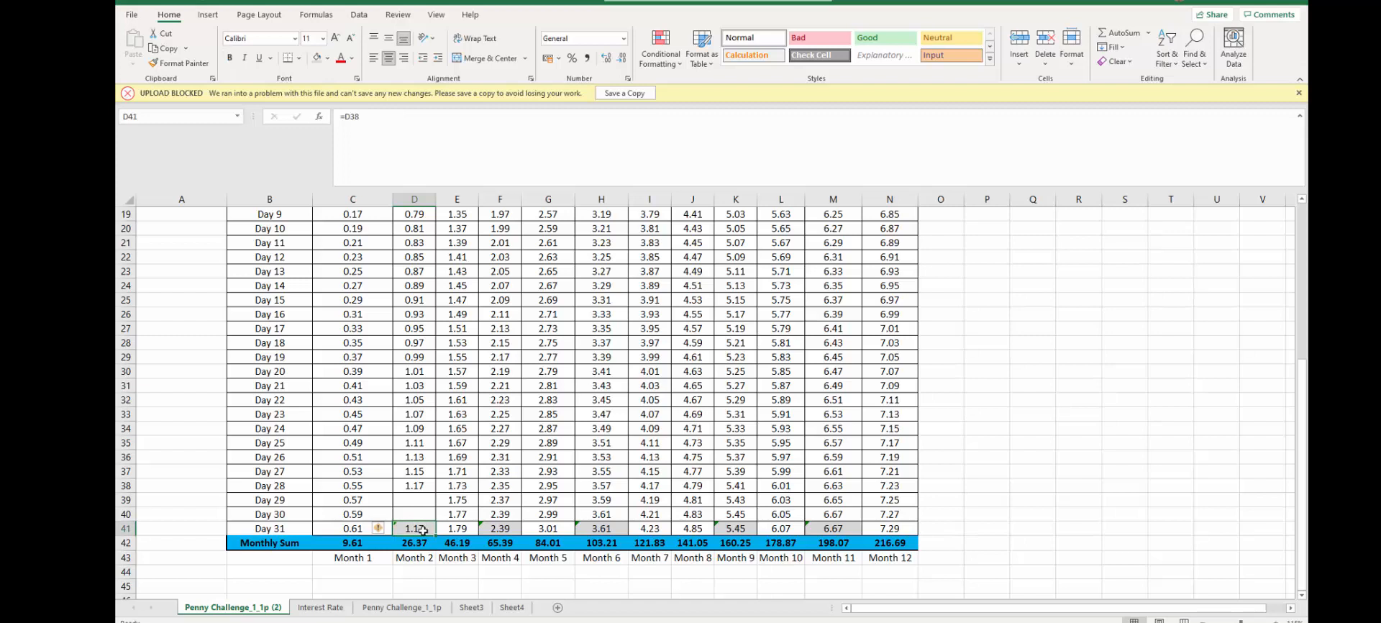
double_click(423, 531)
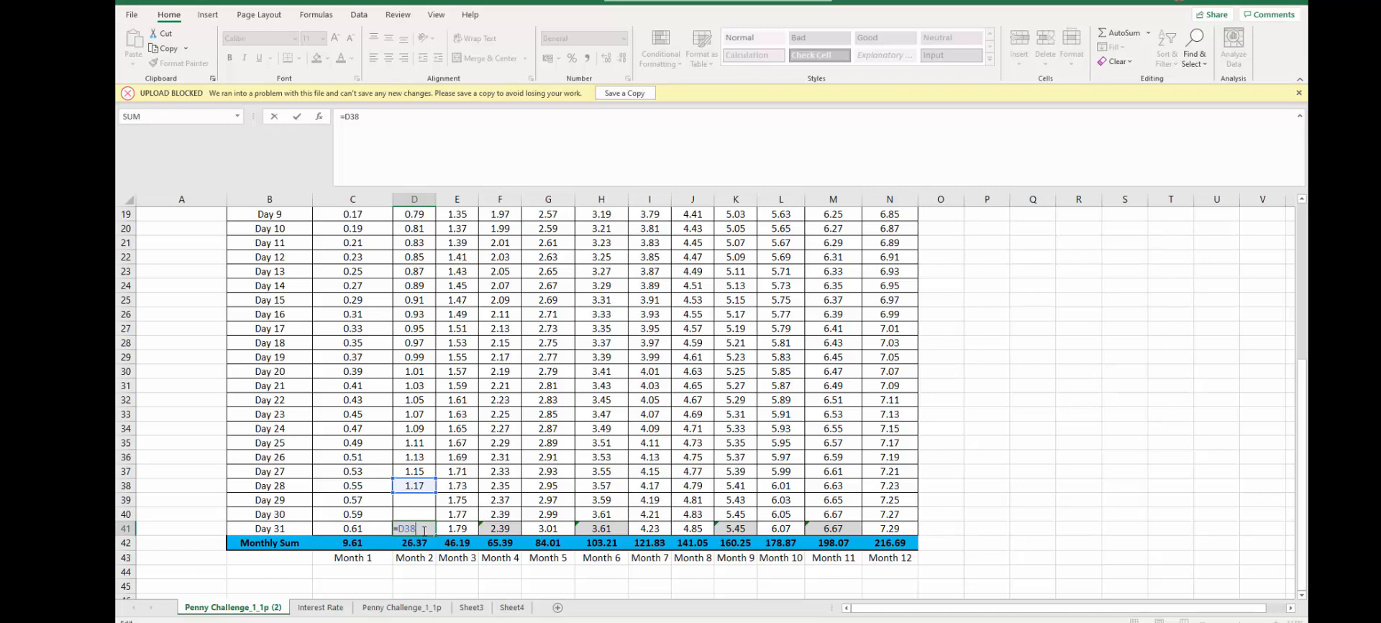
scroll(425, 531, "up", 2)
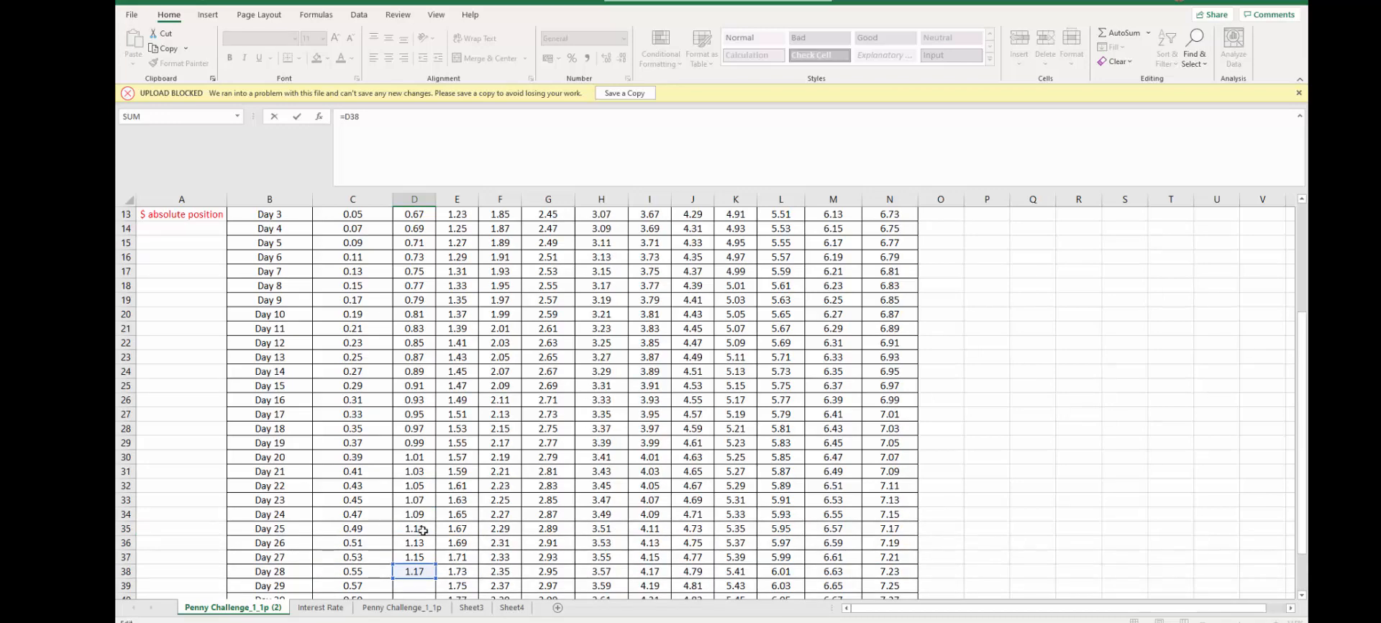
scroll(423, 530, "up", 2)
left_click(251, 440)
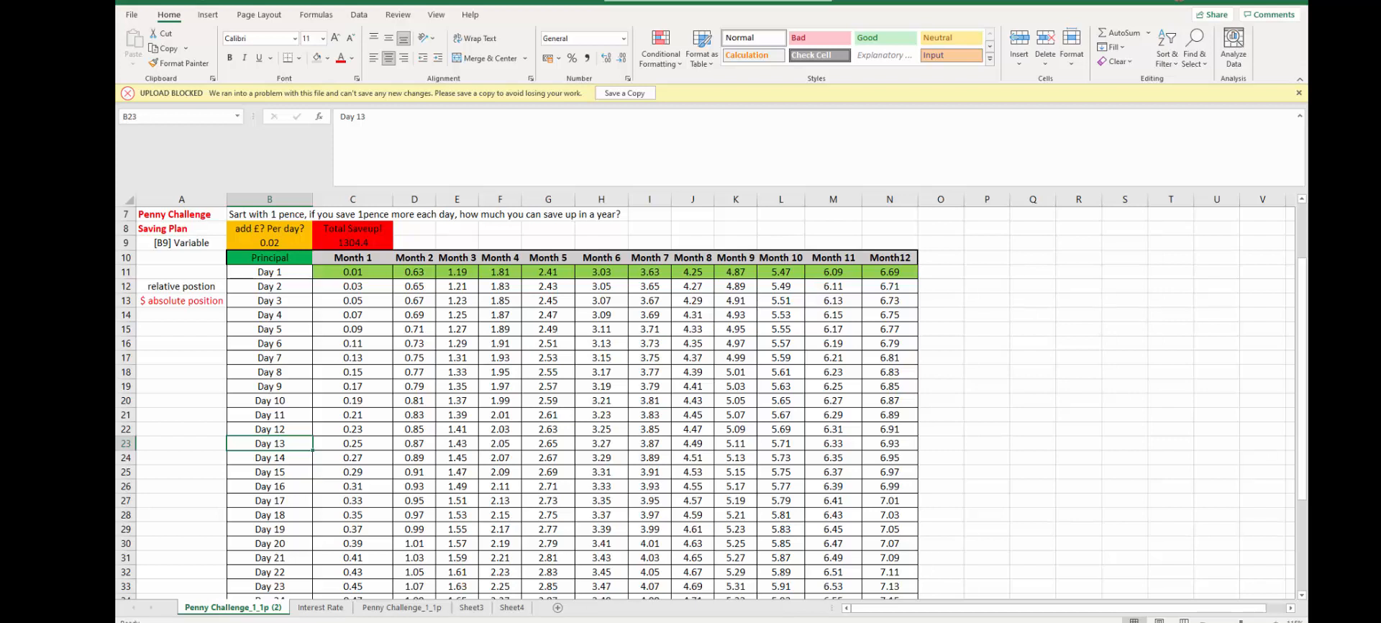
Open the Interest Rate sheet and review the monthly interest rates and their starting labels in B12:C13
left_click(328, 608)
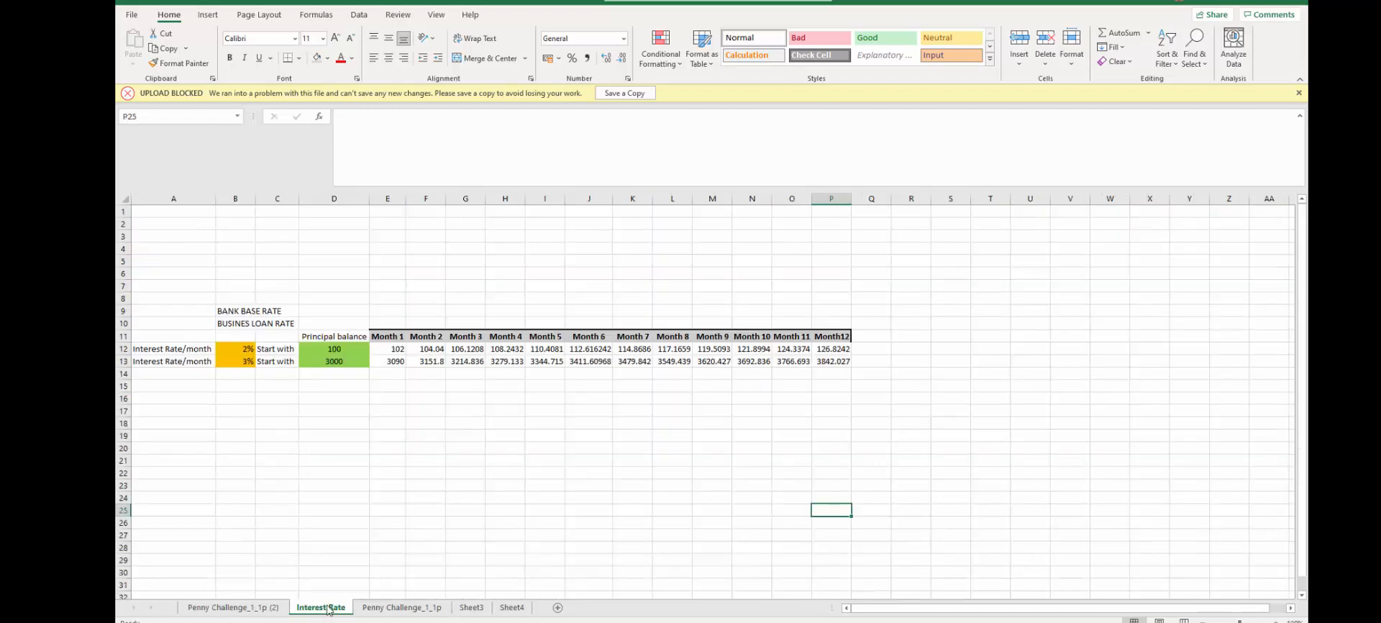
left_click(282, 423)
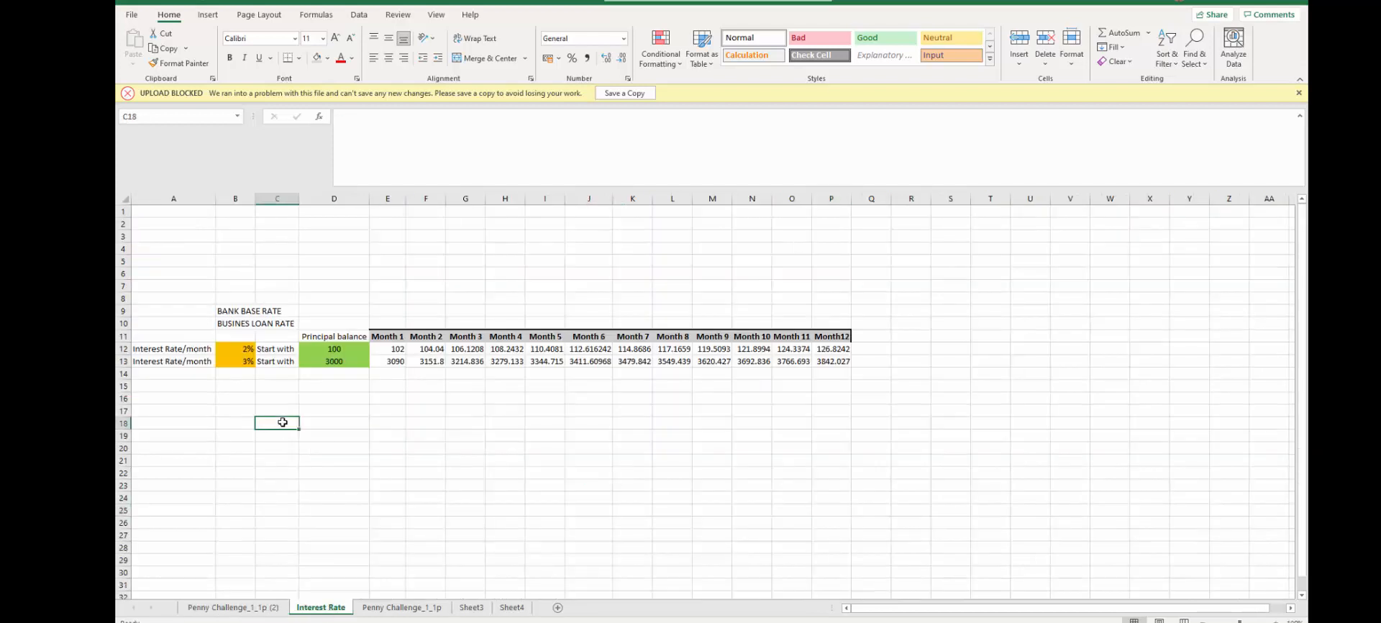
left_click(231, 348)
left_click_drag(231, 349, 267, 364)
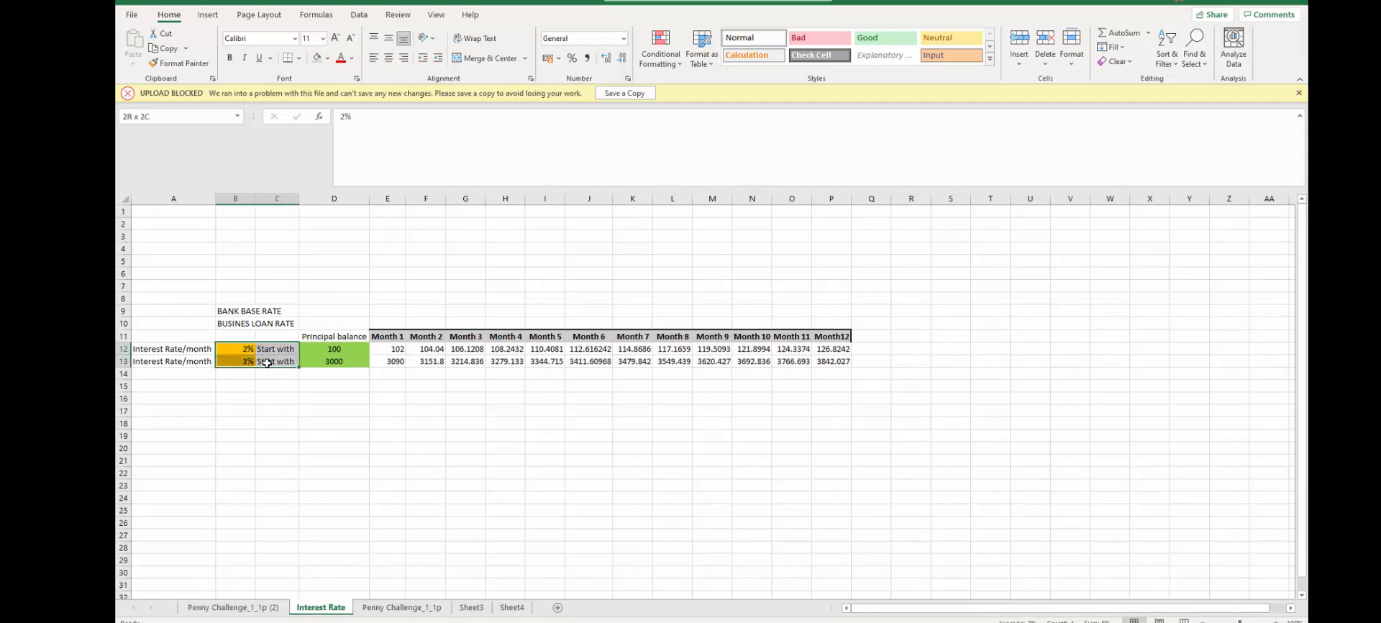
left_click(309, 436)
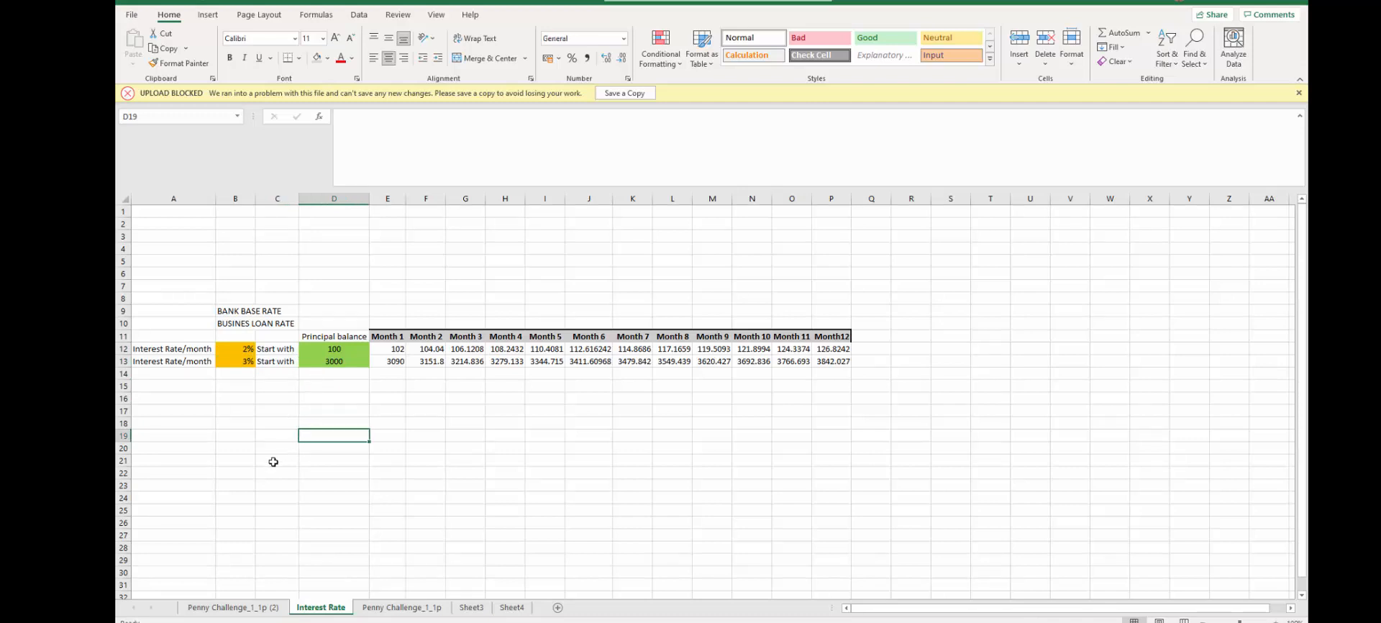